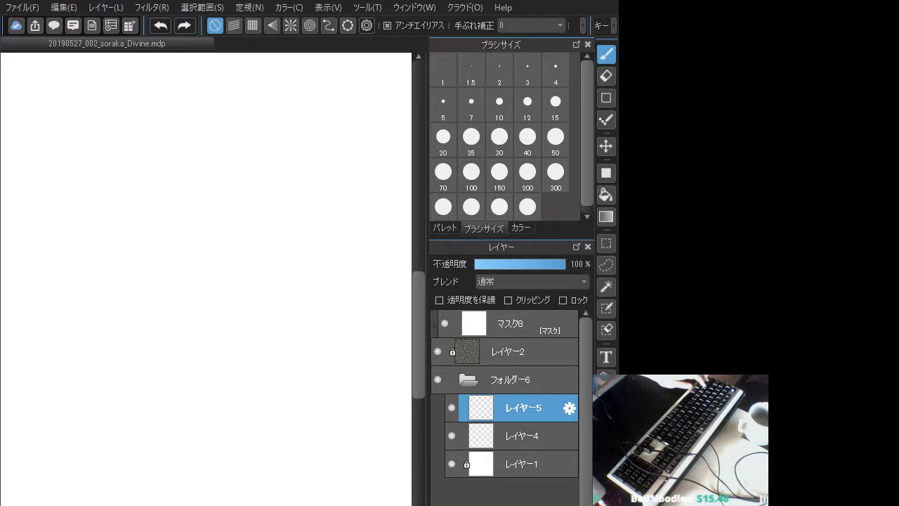
mouse_move(246, 255)
left_mouse_down()
mouse_move(231, 280)
mouse_move(281, 351)
left_mouse_up()
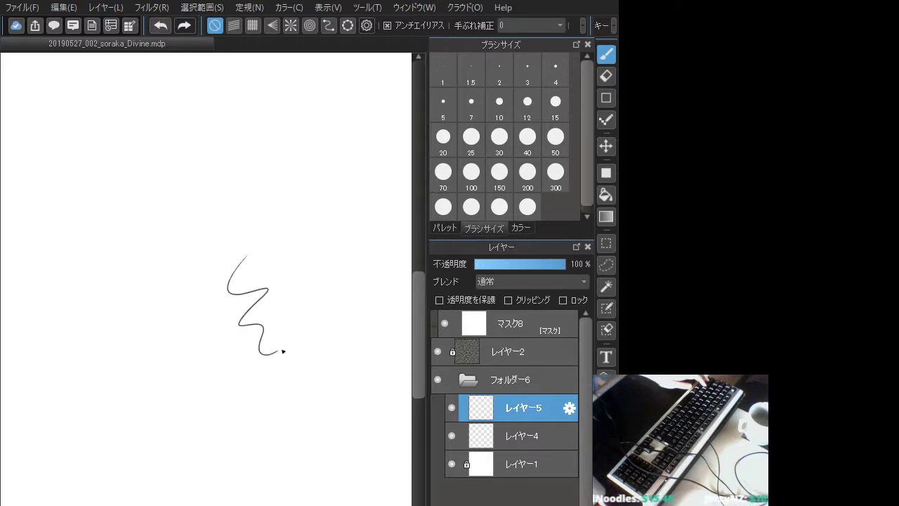
key("ctrl+z")
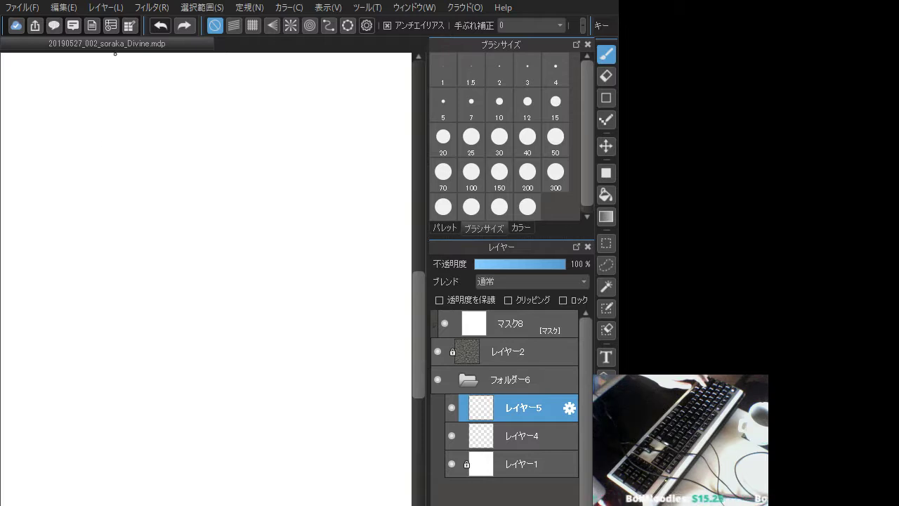
mouse_move(187, 207)
left_mouse_down()
mouse_move(180, 243)
mouse_move(279, 368)
left_mouse_up()
key("ctrl+z")
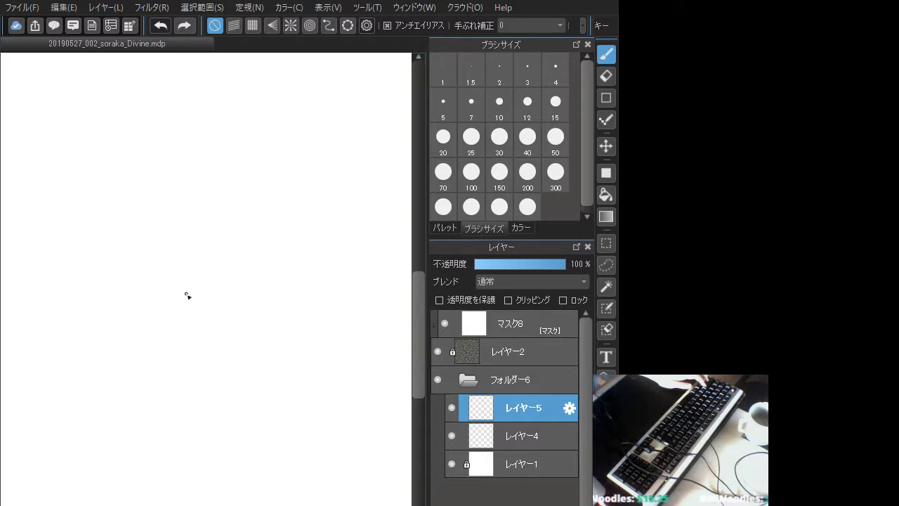
Set the brush colour to the grey-blue #636574 and try it out with a wavy stroke, undoing the test strokes
left_click(520, 229)
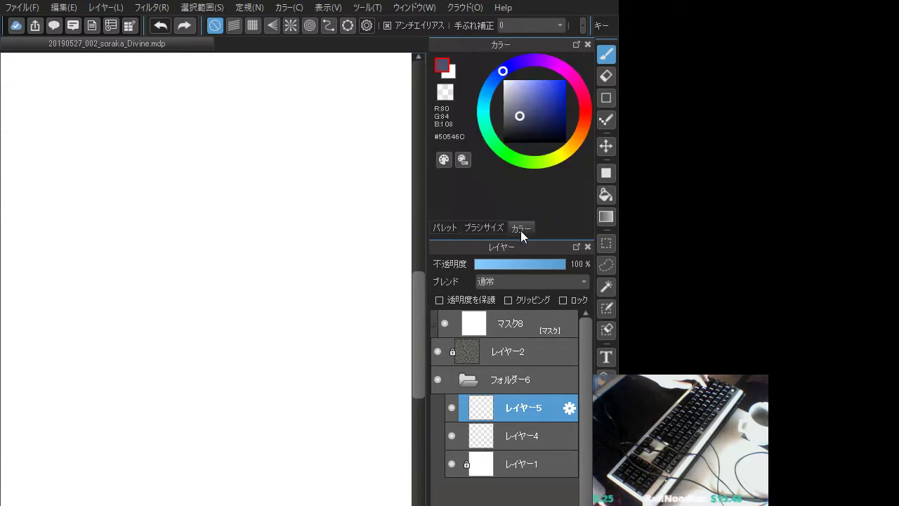
mouse_move(184, 346)
left_mouse_down()
mouse_move(207, 380)
mouse_move(309, 422)
left_mouse_up()
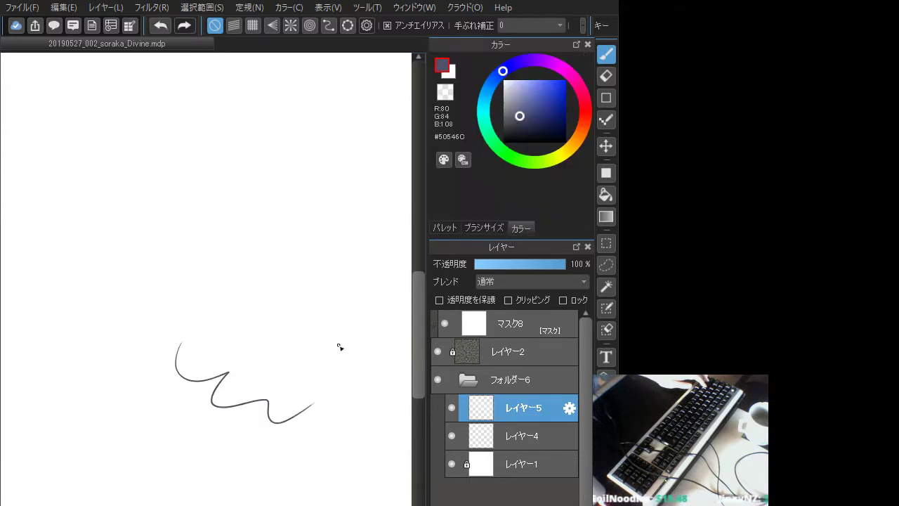
key("ctrl+z")
left_click(514, 121)
left_click(513, 114)
mouse_move(170, 371)
left_mouse_down()
mouse_move(166, 400)
mouse_move(327, 411)
left_mouse_up()
key("ctrl+z")
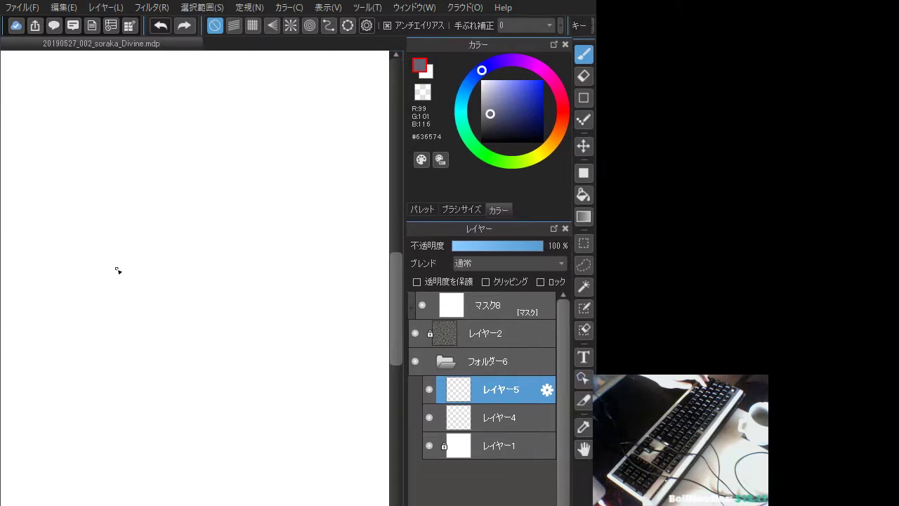
Sketch the first lines of a small face on レイヤー5: the narrow right eye, the right cheek curve and the start of the left eye, redoing weak strokes
left_click_drag(195, 274, 210, 327)
key("ctrl+z")
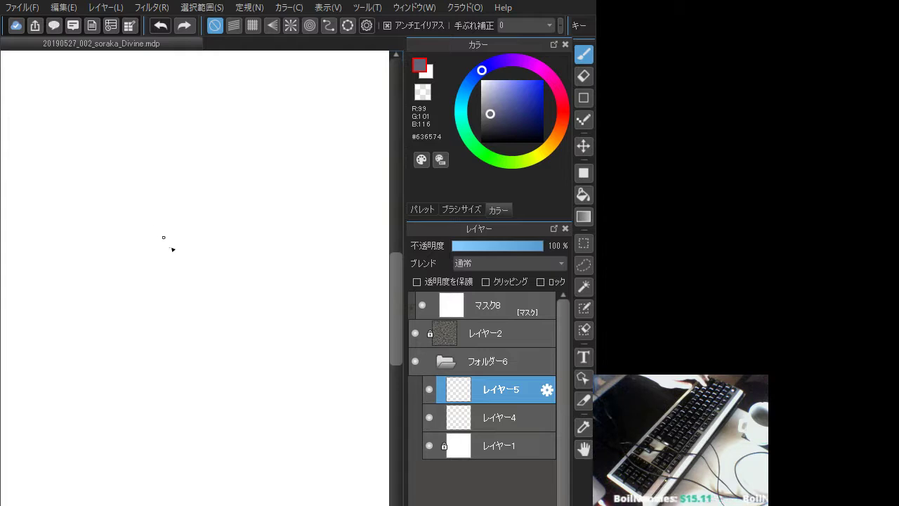
mouse_move(221, 270)
left_mouse_down()
mouse_move(229, 289)
mouse_move(234, 275)
mouse_move(240, 281)
mouse_move(229, 268)
mouse_move(214, 291)
mouse_move(228, 267)
mouse_move(232, 275)
mouse_move(222, 284)
mouse_move(223, 263)
mouse_move(232, 264)
mouse_move(223, 266)
mouse_move(231, 263)
mouse_move(225, 268)
mouse_move(224, 257)
mouse_move(211, 274)
mouse_move(228, 261)
mouse_move(220, 259)
mouse_move(236, 260)
mouse_move(196, 265)
mouse_move(234, 263)
mouse_move(206, 271)
left_mouse_up()
key("ctrl+z")
key("ctrl+z")
key("ctrl+z")
key("ctrl+z")
key("ctrl+z")
key("ctrl+z")
key("ctrl+z")
key("ctrl+z")
key("ctrl+z")
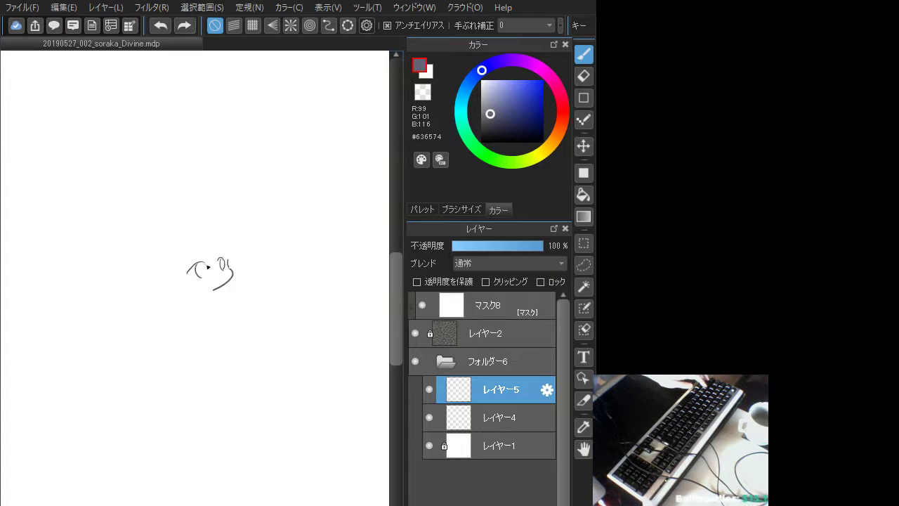
Complete the left eye as a rounded outline, undoing strokes that do not fit
left_click_drag(199, 269, 199, 277)
key("ctrl+z")
key("ctrl+z")
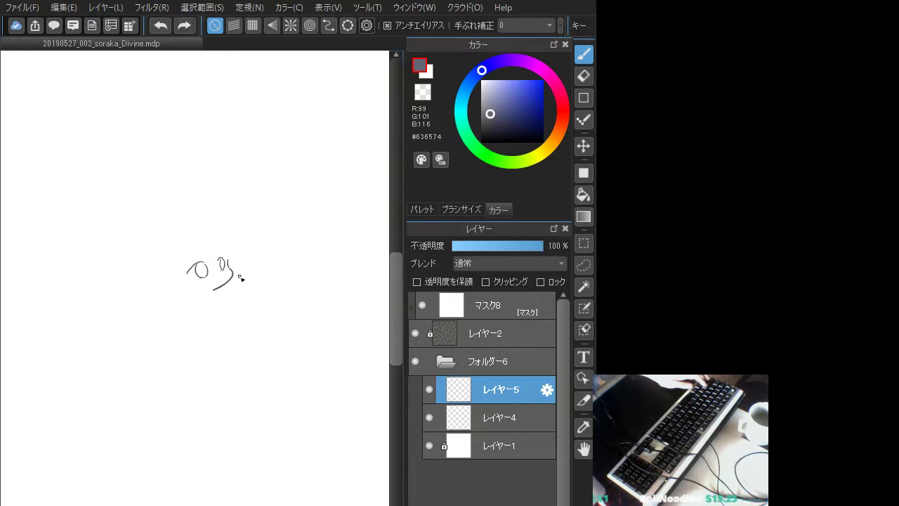
Sketch a nose dot and start a small mouth line between the eyes and chin, undoing and retrying the strokes
mouse_move(219, 269)
left_mouse_down()
mouse_move(215, 286)
mouse_move(231, 281)
left_mouse_up()
key("ctrl+z")
key("ctrl+z")
key("ctrl+z")
key("ctrl+z")
key("ctrl+z")
key("ctrl+z")
key("ctrl+z")
key("ctrl+z")
key("ctrl+z")
key("ctrl+z")
key("ctrl+z")
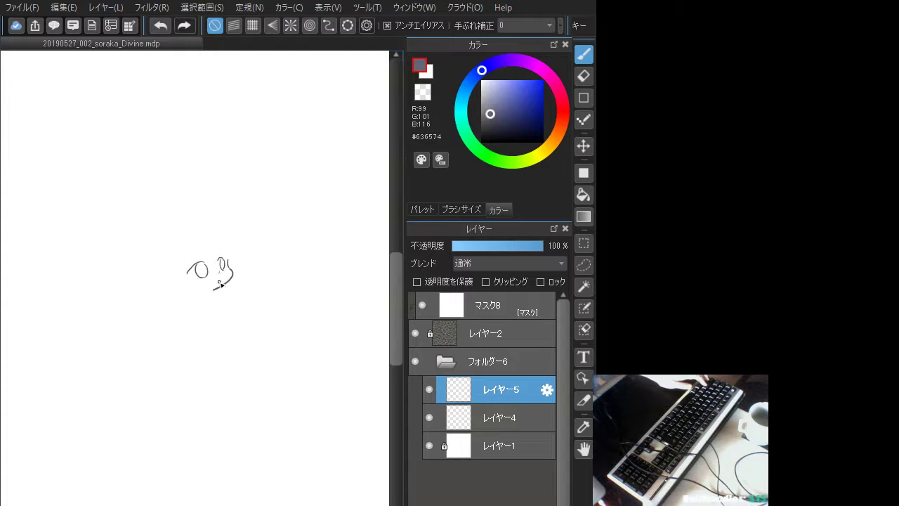
key("ctrl+z")
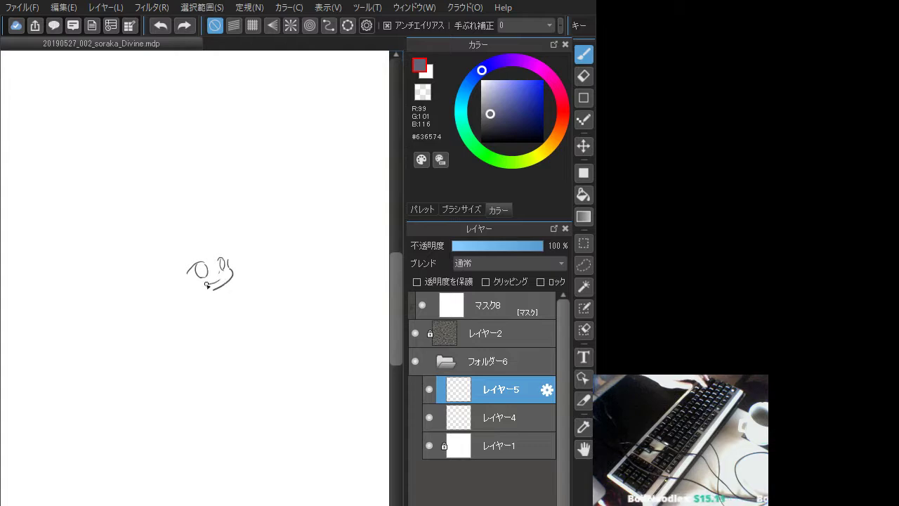
Draw the small smiling mouth, refine the right side of the face and add the first hairline strokes on the forehead
mouse_move(206, 285)
left_mouse_down()
mouse_move(233, 279)
mouse_move(193, 267)
mouse_move(228, 267)
mouse_move(224, 249)
mouse_move(227, 258)
mouse_move(222, 250)
mouse_move(204, 254)
mouse_move(225, 258)
mouse_move(215, 242)
mouse_move(229, 265)
left_mouse_up()
key("ctrl+z")
key("ctrl+z")
key("ctrl+z")
key("ctrl+z")
key("ctrl+z")
key("ctrl+z")
key("ctrl+z")
key("ctrl+z")
key("ctrl+z")
key("ctrl+z")
key("ctrl+z")
key("ctrl+z")
key("ctrl+z")
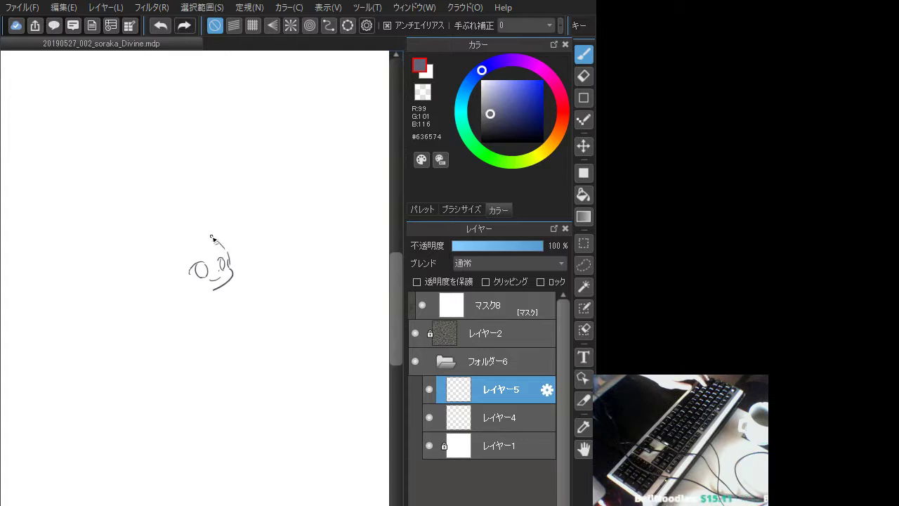
Draw the right hair lock from a peak above the forehead down to a curl beside the cheek
key("ctrl+z")
mouse_move(209, 234)
left_mouse_down()
mouse_move(231, 241)
mouse_move(236, 265)
left_mouse_up()
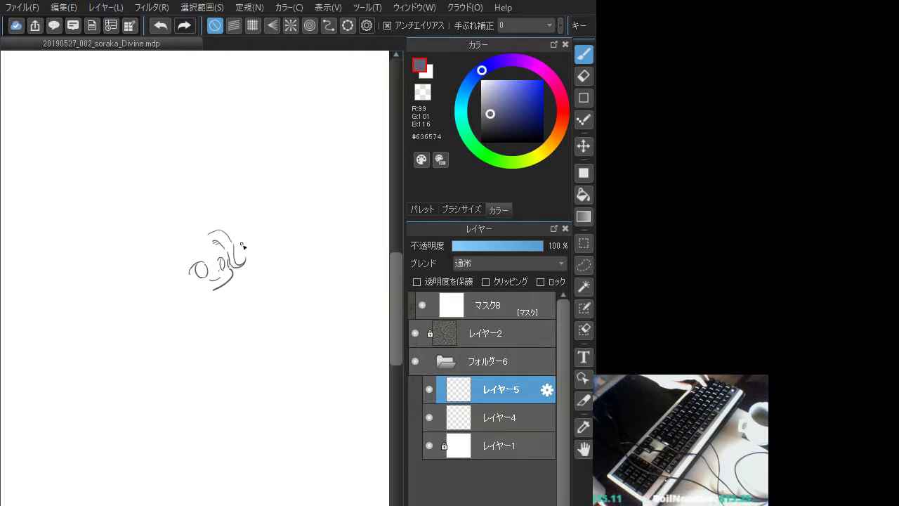
key("ctrl+z")
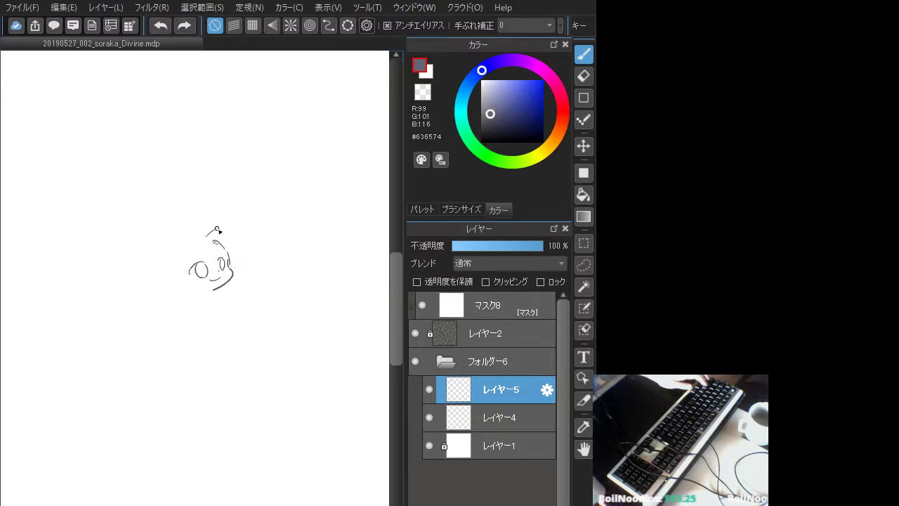
left_click_drag(209, 234, 240, 261)
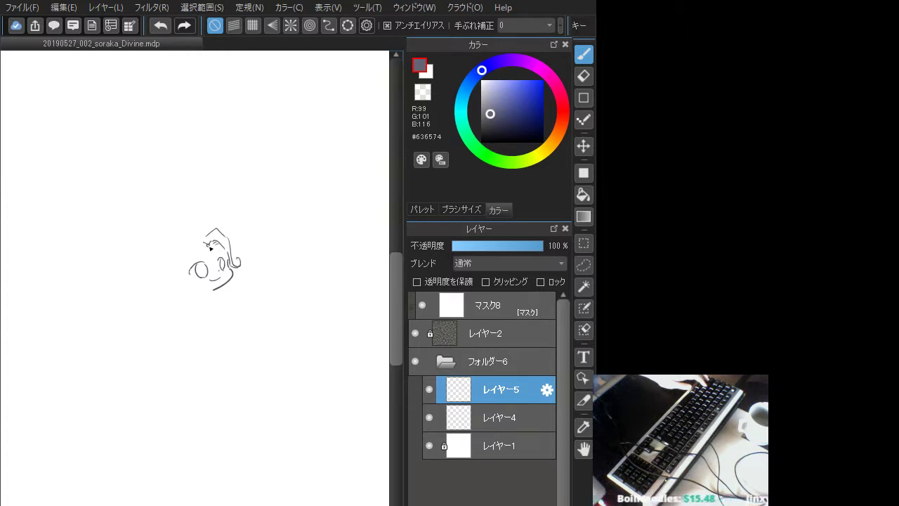
Extend the jagged hairline across the forehead and draw the curved inner hair line along the left side of the face
mouse_move(198, 244)
left_mouse_down()
mouse_move(209, 247)
mouse_move(197, 238)
mouse_move(189, 265)
mouse_move(192, 235)
mouse_move(182, 260)
mouse_move(196, 280)
left_mouse_up()
key("ctrl+z")
key("ctrl+z")
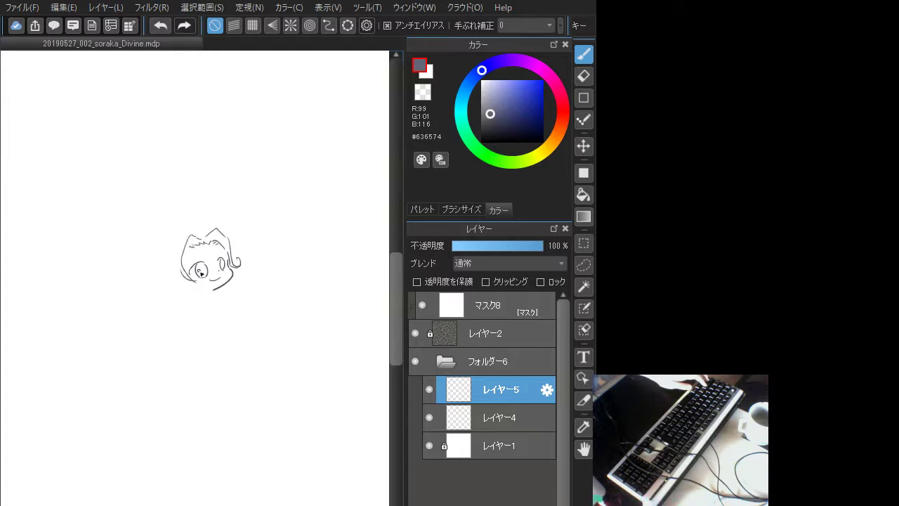
Draw the left hair outline from the top of the head around to the pointed tips below the cheek
mouse_move(187, 231)
left_mouse_down()
mouse_move(169, 241)
mouse_move(168, 281)
mouse_move(181, 291)
left_mouse_up()
key("ctrl+z")
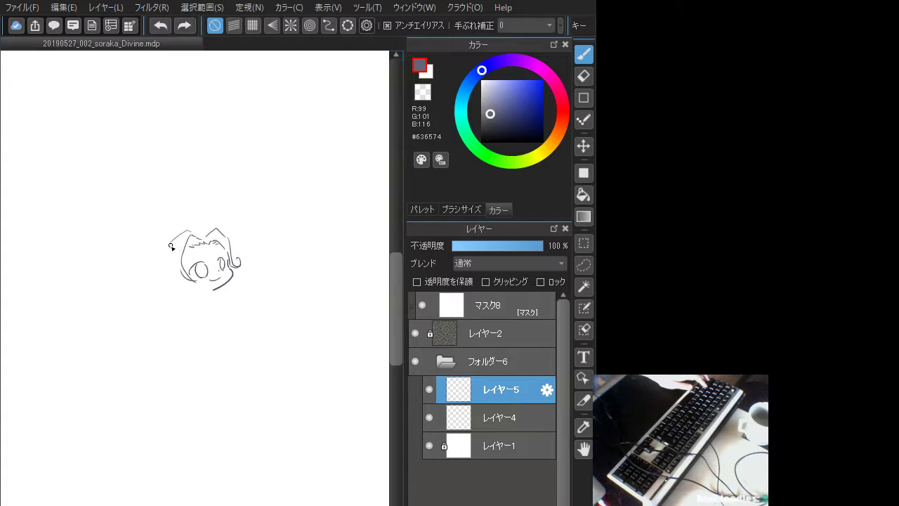
mouse_move(170, 243)
left_mouse_down()
mouse_move(175, 288)
mouse_move(202, 287)
left_mouse_up()
key("ctrl+z")
key("ctrl+z")
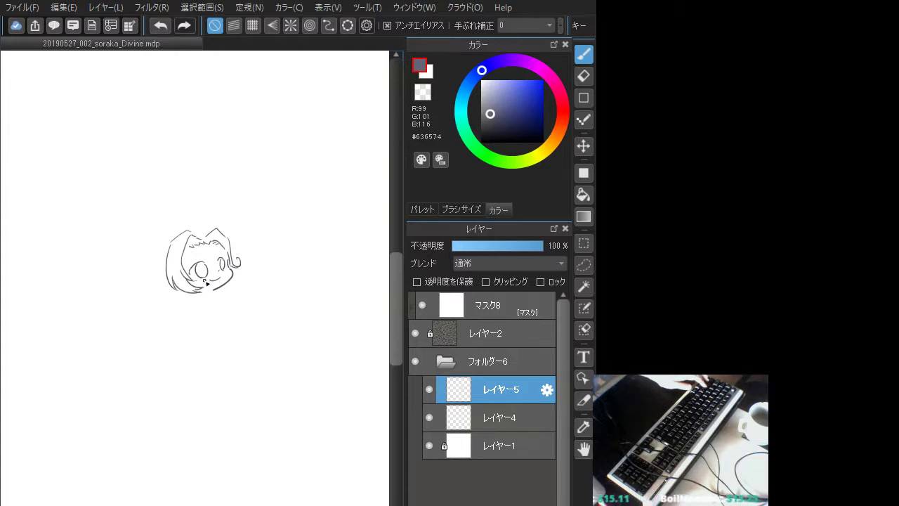
Draw a short eyebrow above the left eye and touch up the hairline, comparing strokes with undo and redo
mouse_move(203, 255)
left_mouse_down()
mouse_move(222, 245)
mouse_move(191, 256)
left_mouse_up()
key("ctrl+z")
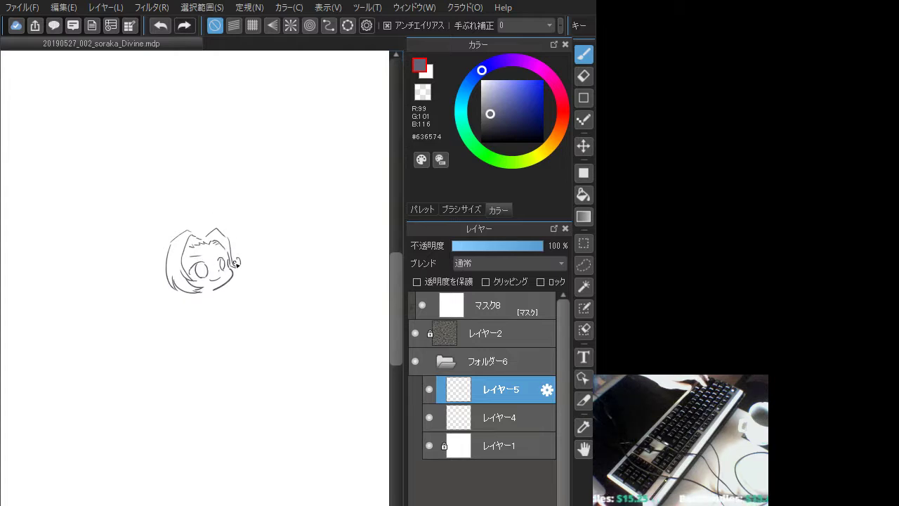
key("ctrl+z")
key("ctrl+y")
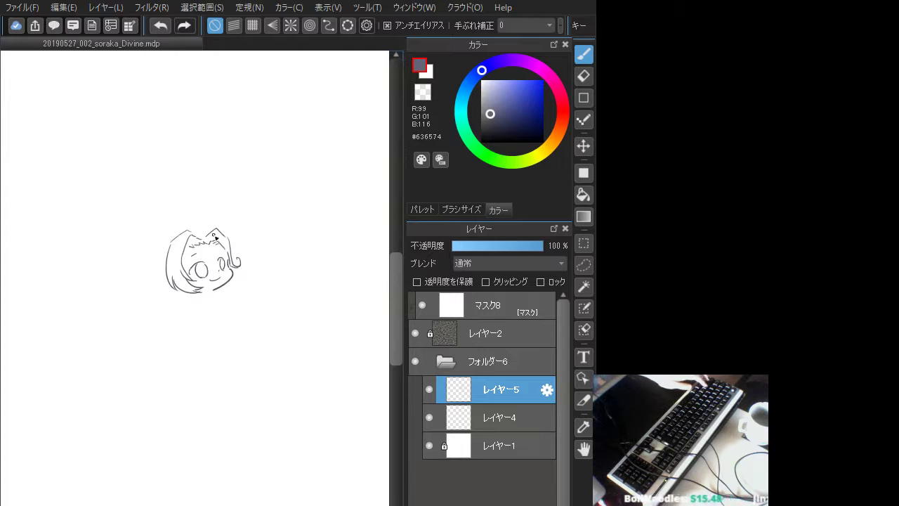
key("ctrl+z")
key("ctrl+y")
key("ctrl+z")
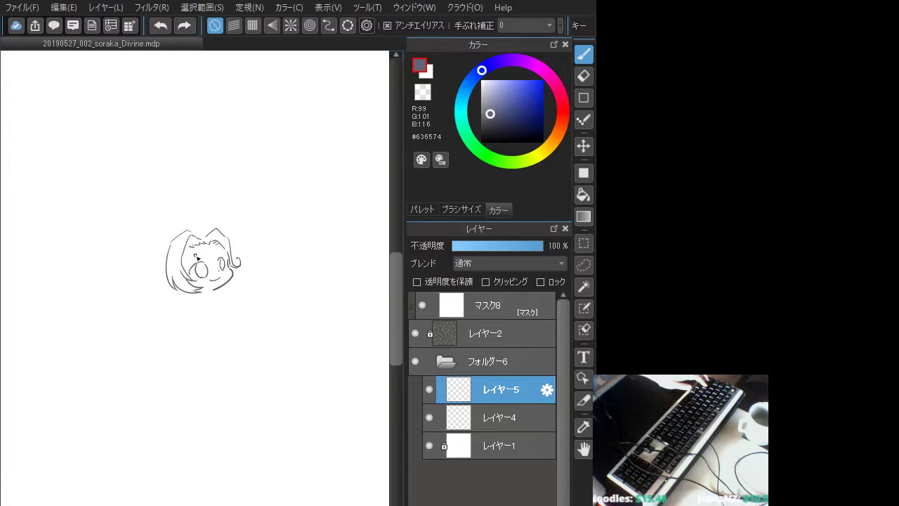
key("ctrl+y")
key("ctrl+z")
key("ctrl+y")
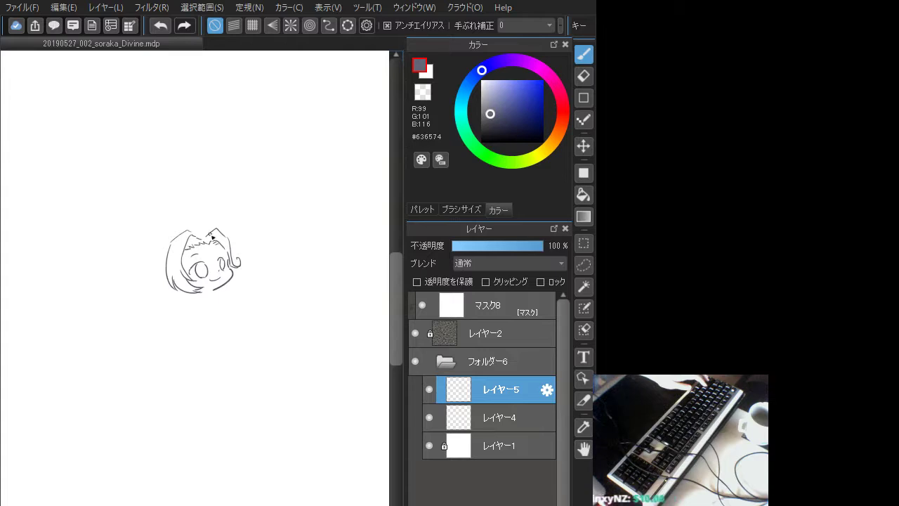
Draw the crown of the head and an outer hair contour down the left side, ending below the existing hair tips
mouse_move(191, 232)
left_mouse_down()
mouse_move(210, 234)
mouse_move(158, 283)
left_mouse_up()
key("ctrl+z")
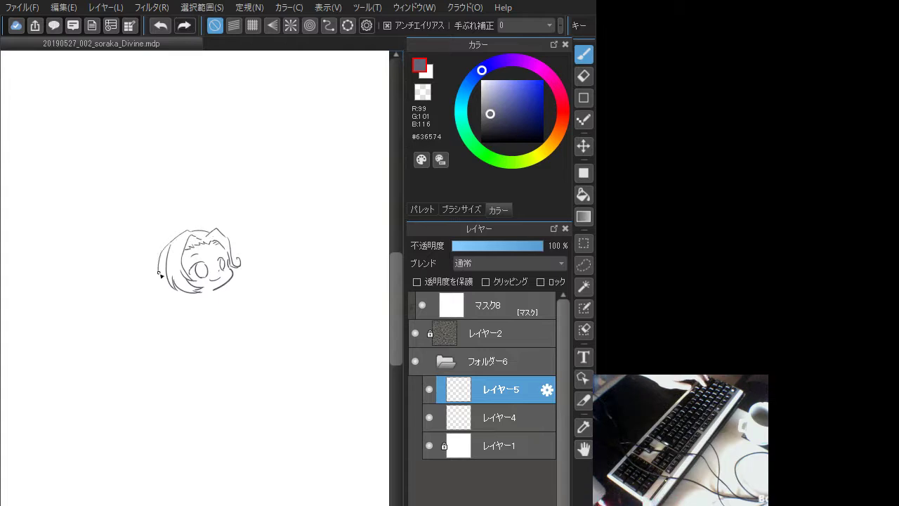
key("ctrl+z")
mouse_move(170, 243)
left_mouse_down()
mouse_move(161, 258)
mouse_move(165, 297)
left_mouse_up()
key("ctrl+z")
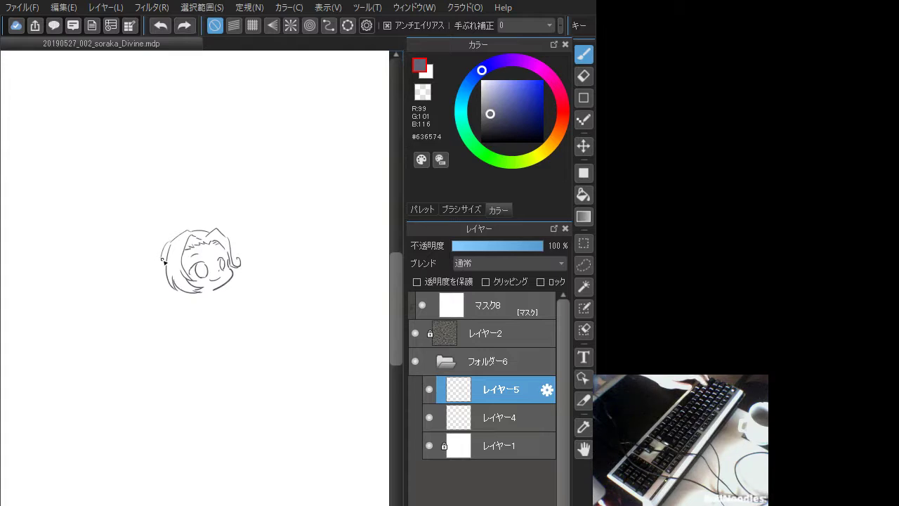
left_click_drag(163, 261, 177, 298)
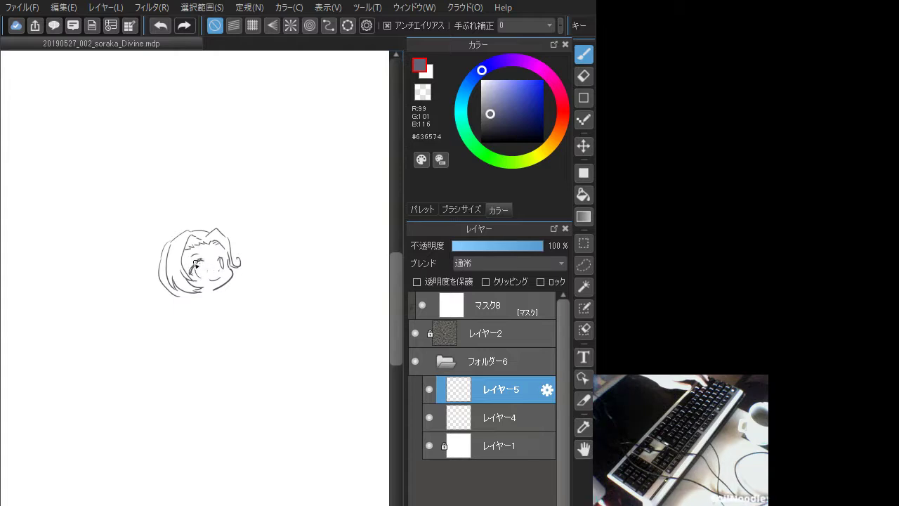
Redraw the left eye with a curved upper lash and an oval iris, retrying the iris strokes
key("ctrl+z")
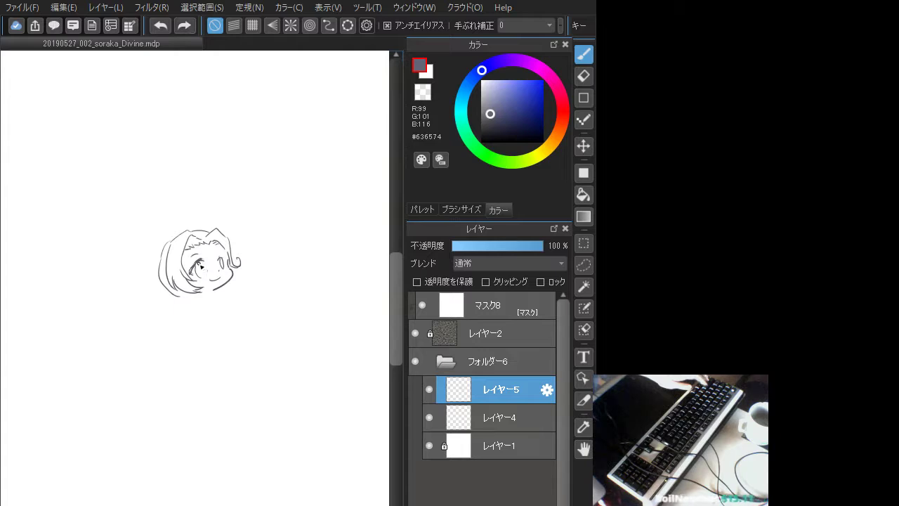
left_click_drag(199, 264, 197, 274)
key("ctrl+z")
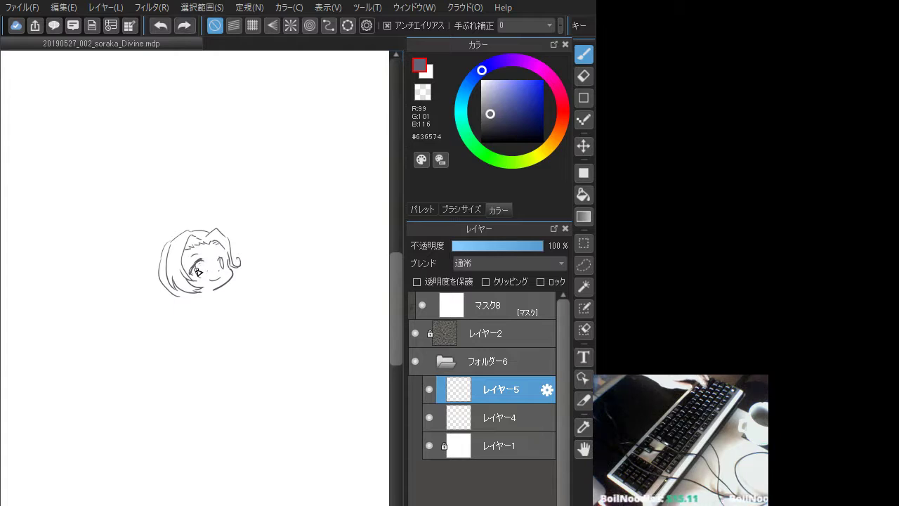
key("ctrl+y")
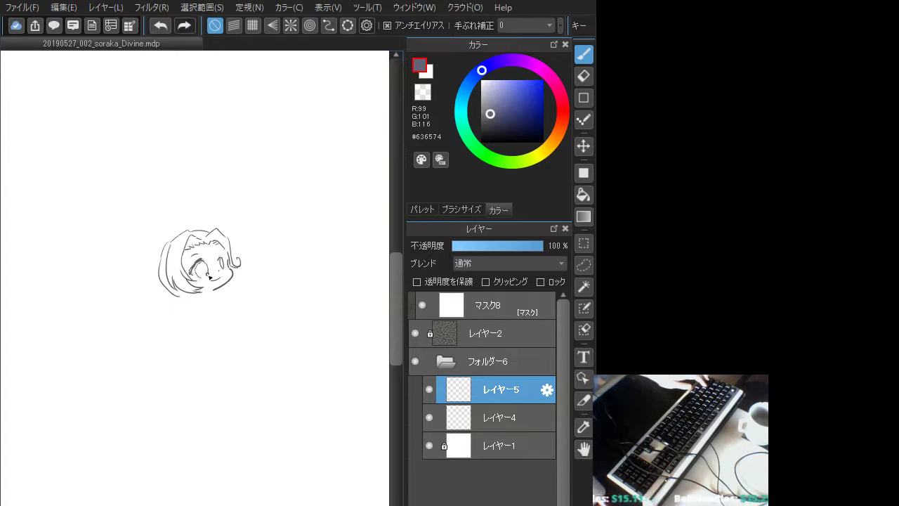
key("ctrl+z")
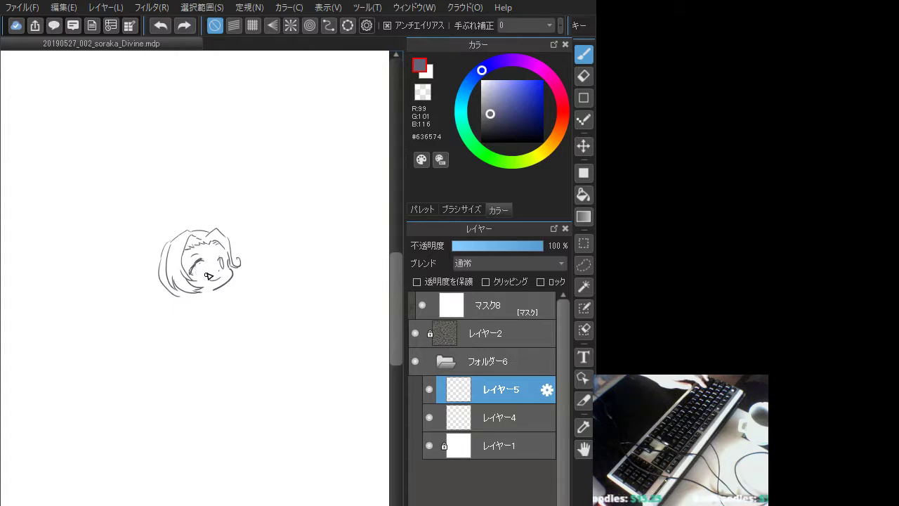
key("ctrl+y")
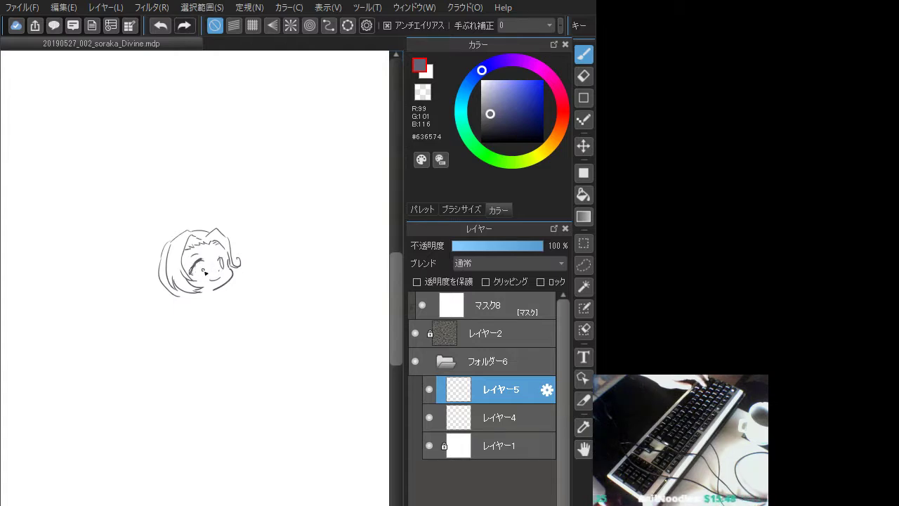
key("ctrl+z")
key("ctrl+y")
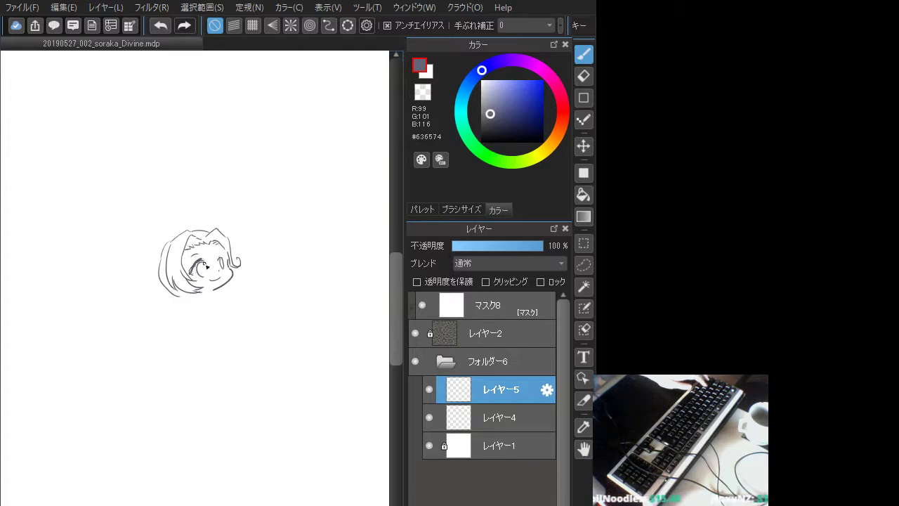
key("ctrl+z")
key("ctrl+y")
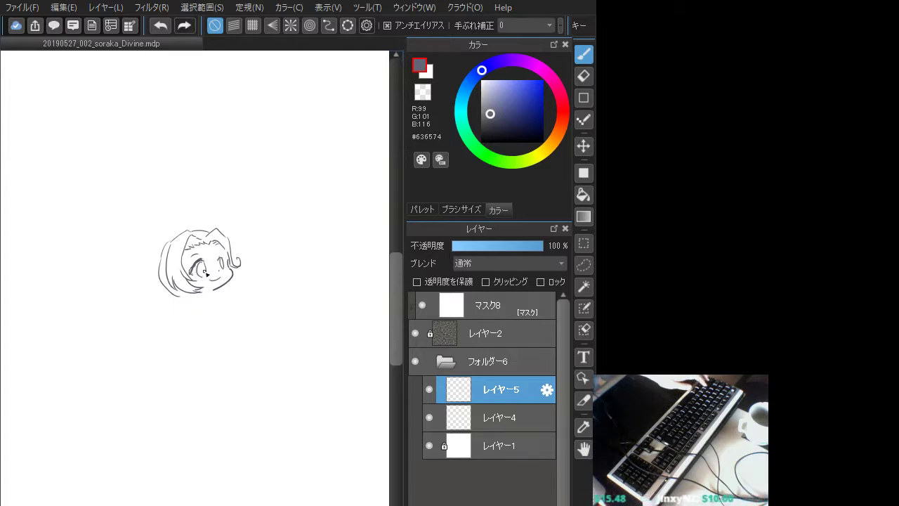
key("ctrl+z")
key("ctrl+y")
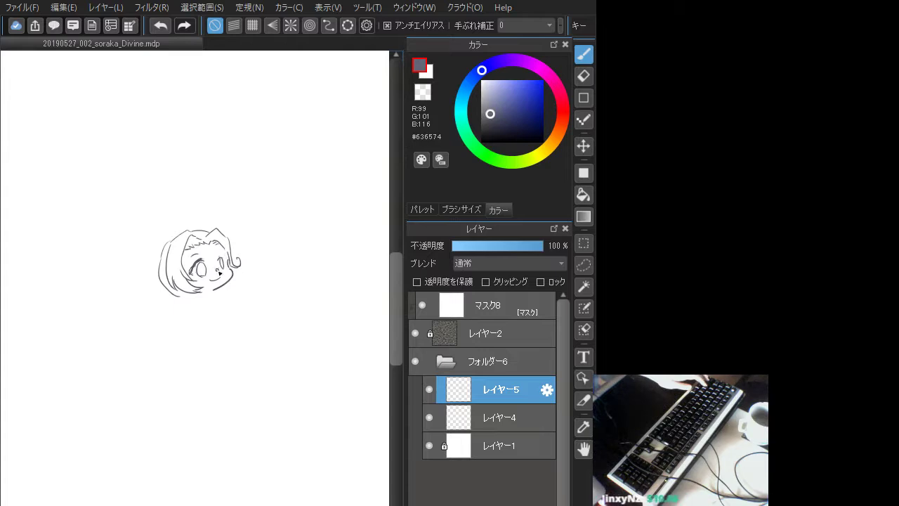
Redraw the right eye as a narrow oval beside the side hair strand, comparing stroke attempts with undo and redo
key("ctrl+z")
key("ctrl+y")
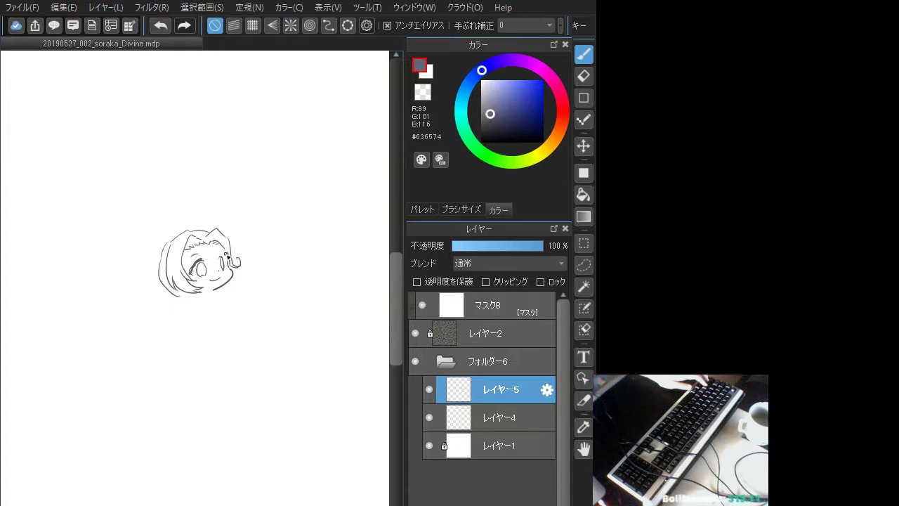
key("ctrl+z")
key("ctrl+y")
key("ctrl+z")
key("ctrl+y")
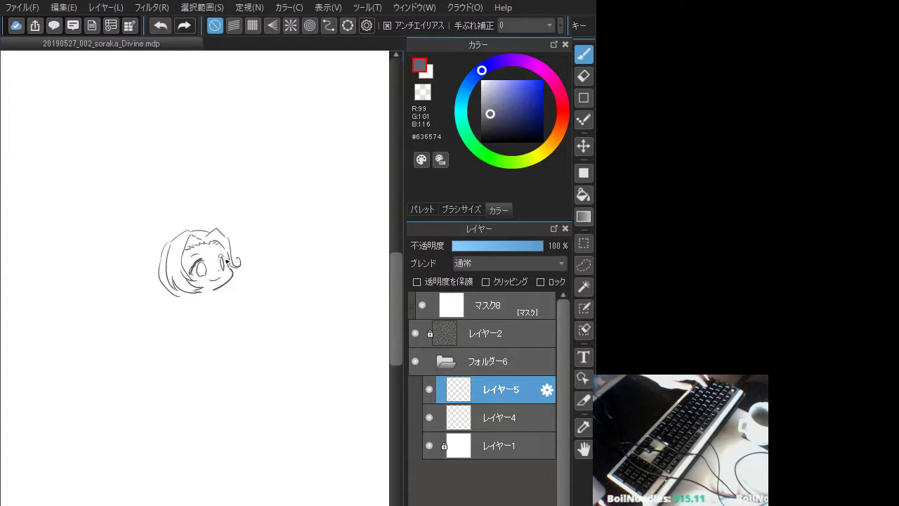
key("ctrl+z")
key("ctrl+y")
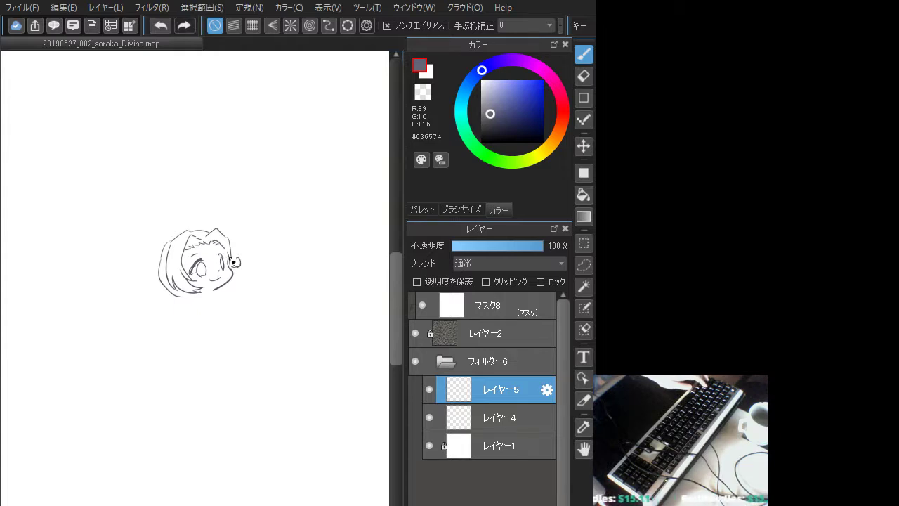
Add an inner pupil stroke to the left eye and darken the right eye's lash and outline
key("ctrl+z")
key("ctrl+y")
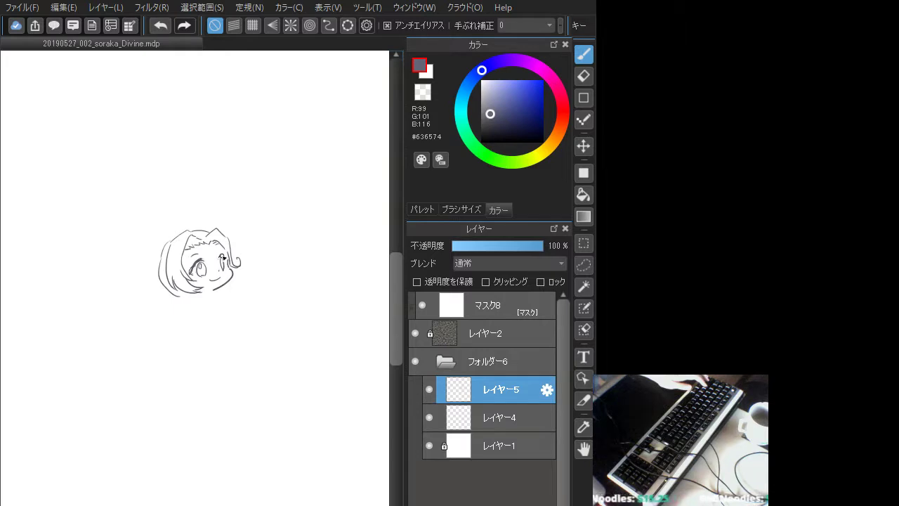
key("ctrl+z")
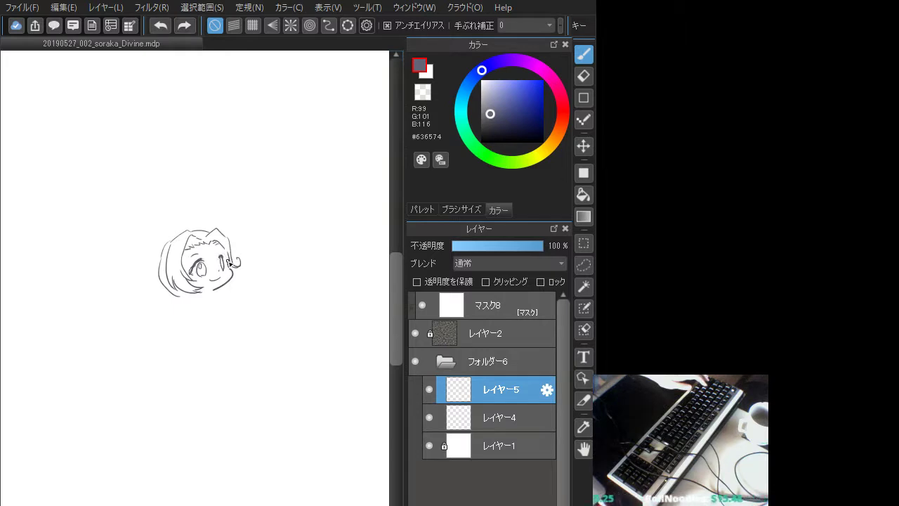
key("ctrl+y")
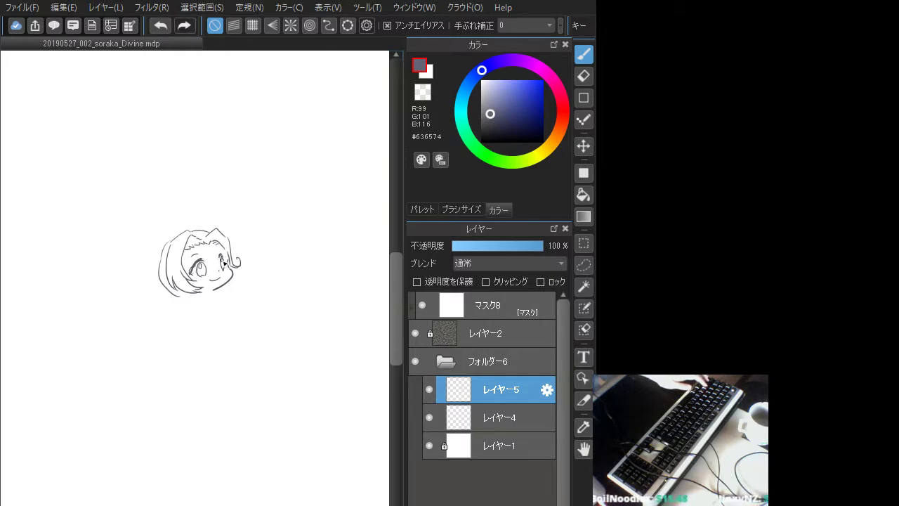
key("ctrl+z")
key("ctrl+y")
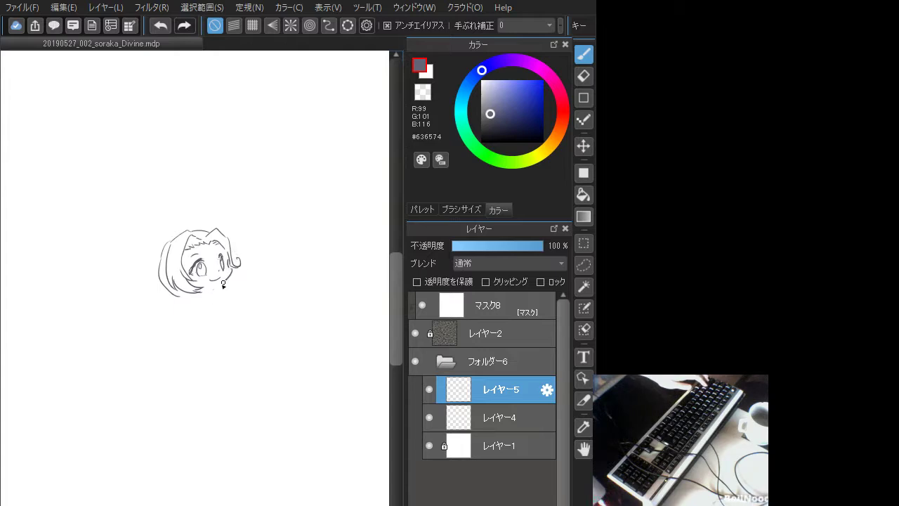
Redraw the right cheek and jaw as a rounded contour from the side strand toward the chin, retrying strokes
key("ctrl+z")
left_click_drag(233, 264, 230, 270)
key("ctrl+z")
key("ctrl+z")
key("ctrl+z")
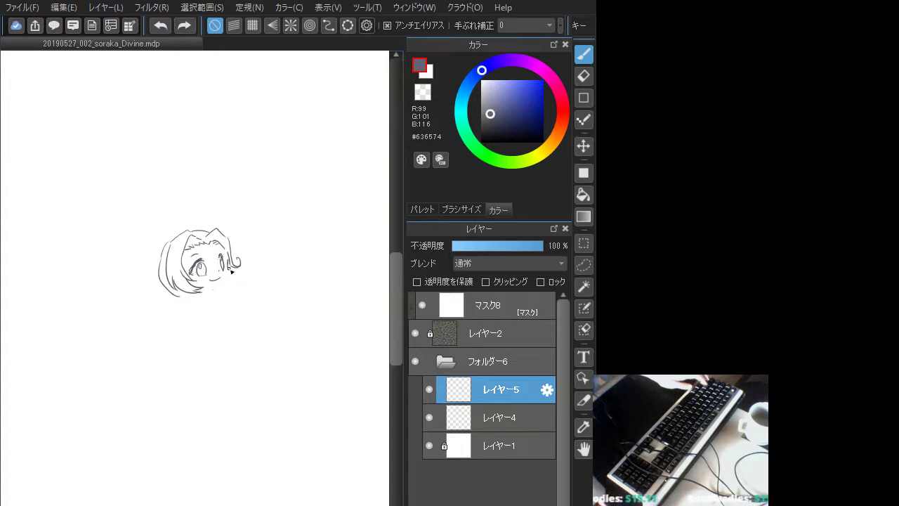
key("ctrl+y")
key("ctrl+z")
key("ctrl+y")
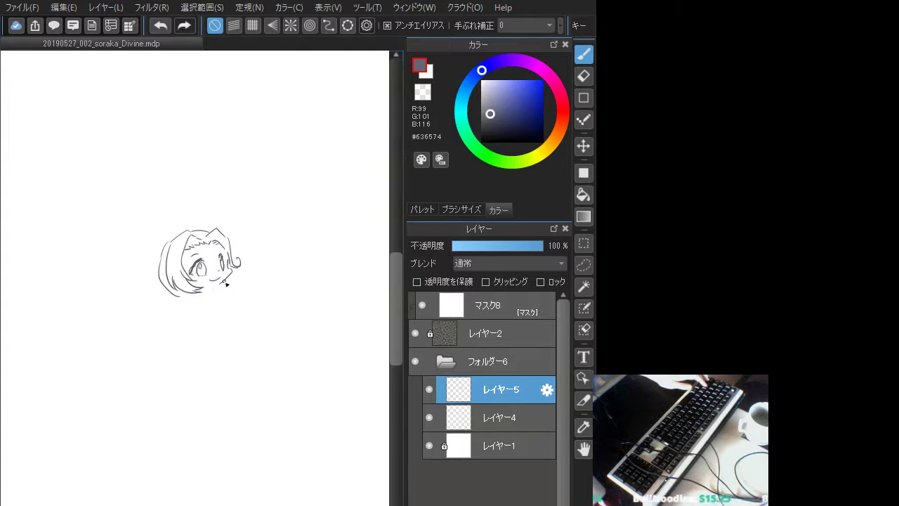
key("ctrl+z")
key("ctrl+y")
key("ctrl+z")
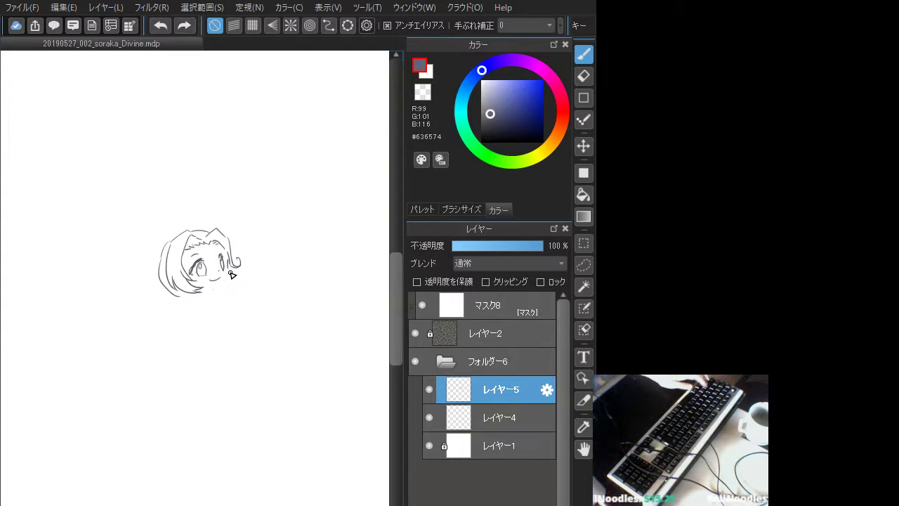
key("ctrl+y")
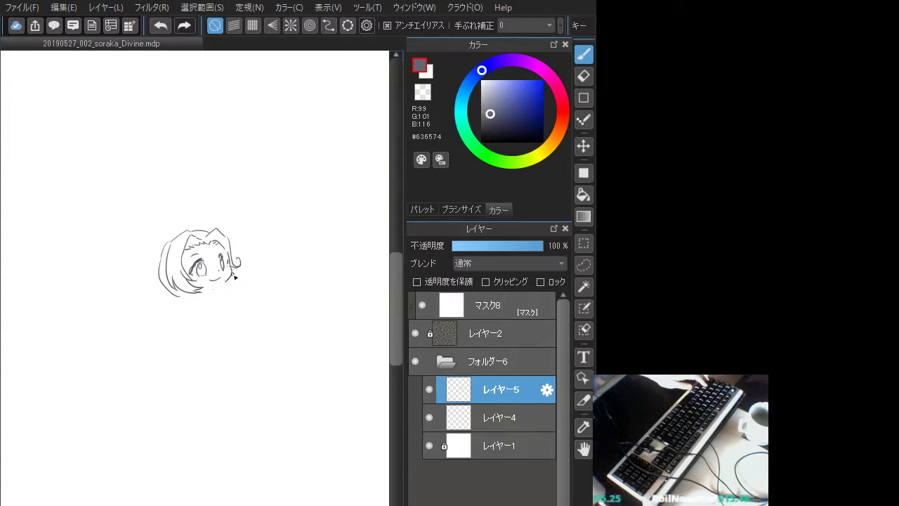
key("ctrl+z")
key("ctrl+y")
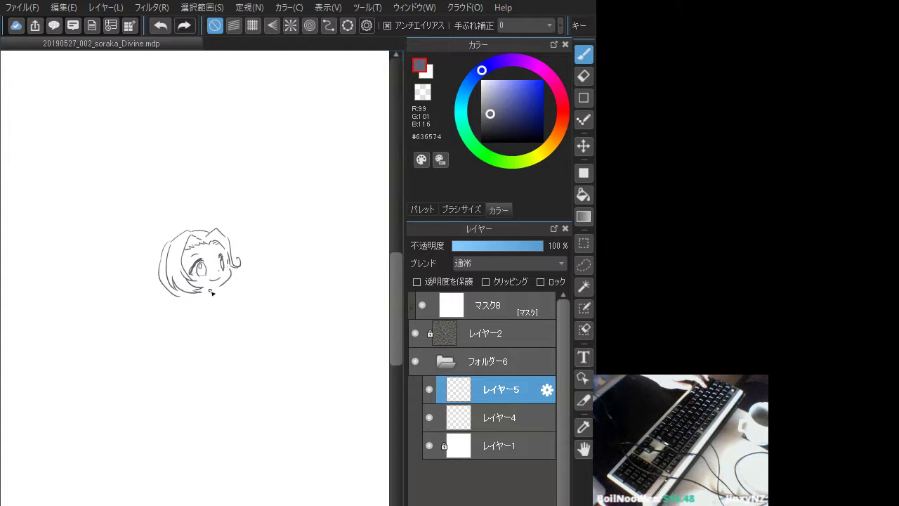
Extend the chin line to the left hair tips and touch up the strand beside the right eye
key("ctrl+z")
key("ctrl+y")
key("ctrl+z")
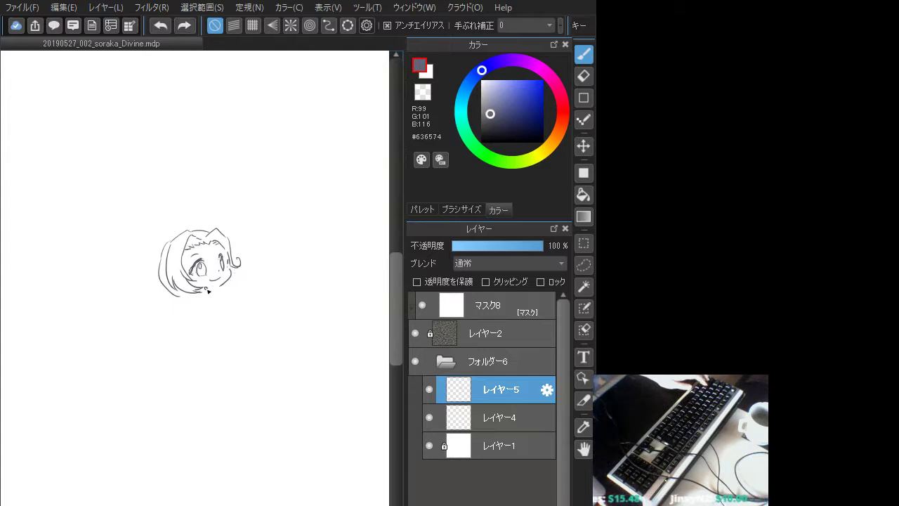
key("ctrl+y")
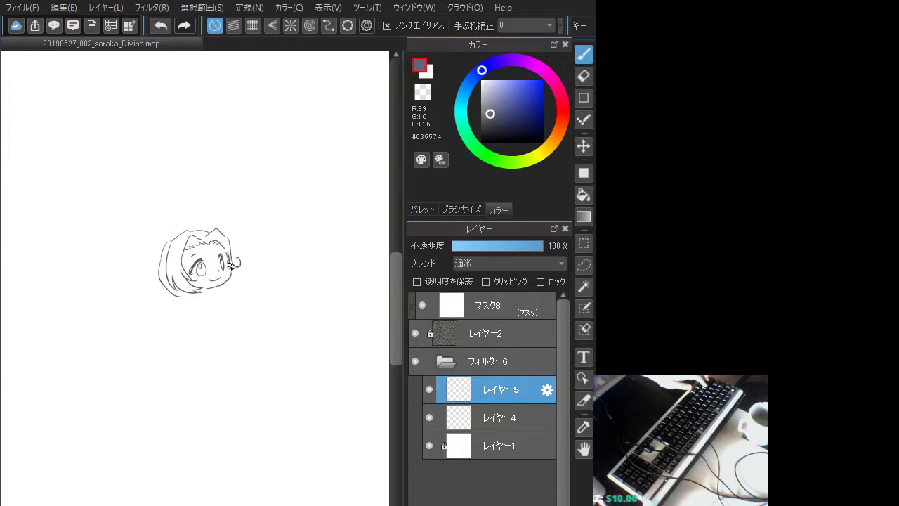
key("ctrl+z")
mouse_move(227, 253)
left_mouse_down()
mouse_move(233, 265)
mouse_move(237, 257)
left_mouse_up()
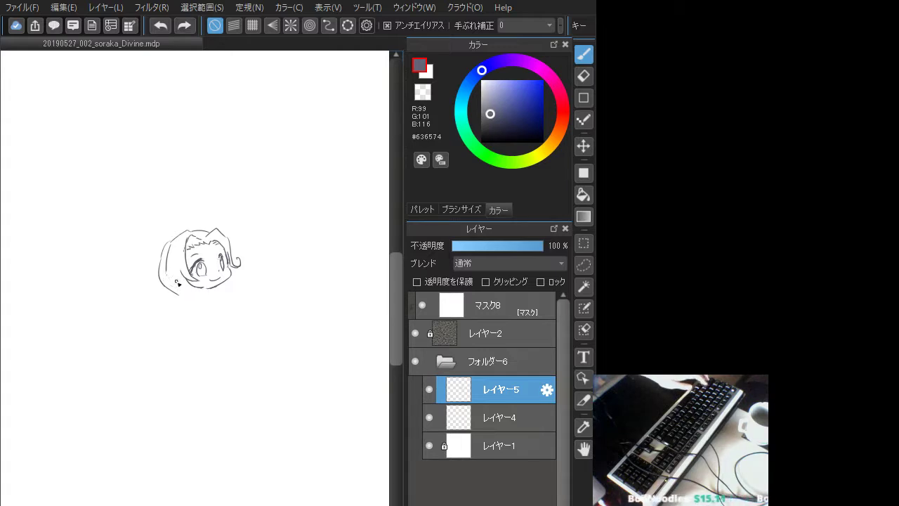
Draw a pointed hair lock below the left cheek with inner strands running toward the chin, retrying strokes
left_click_drag(184, 298, 167, 272)
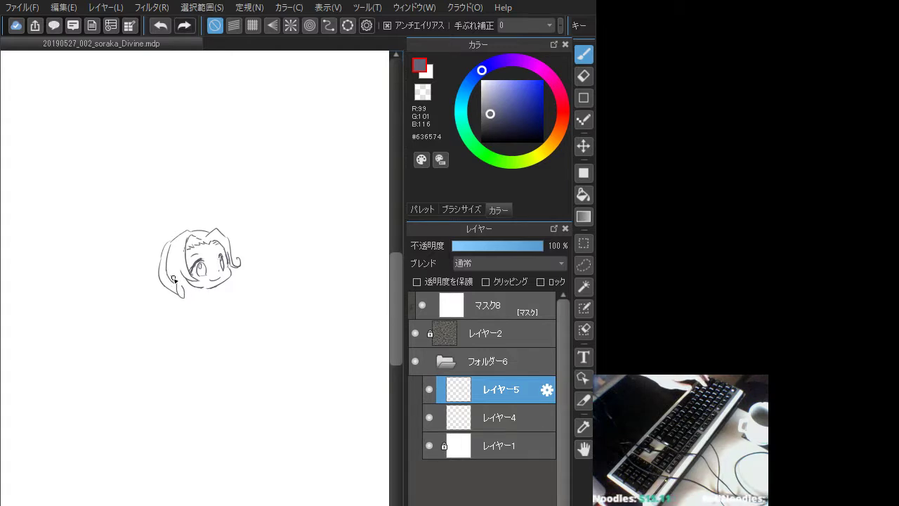
key("ctrl+z")
left_click_drag(182, 283, 205, 286)
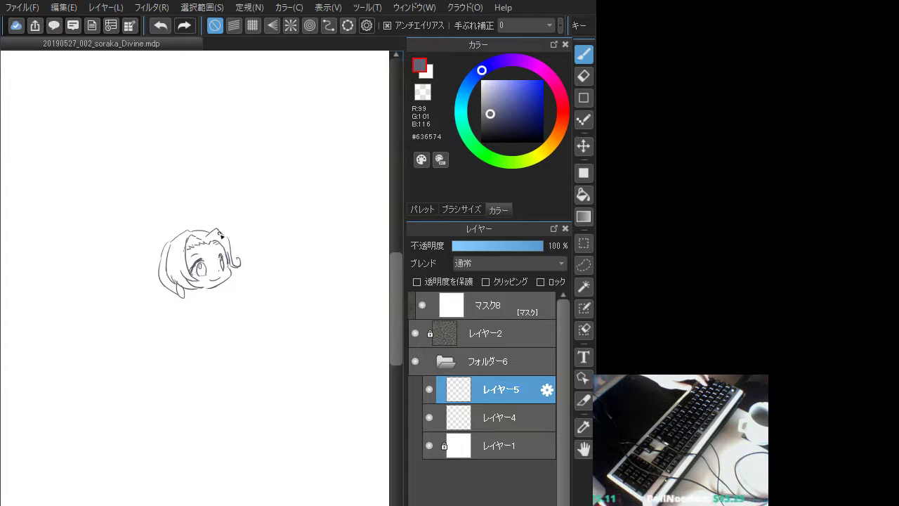
key("ctrl+z")
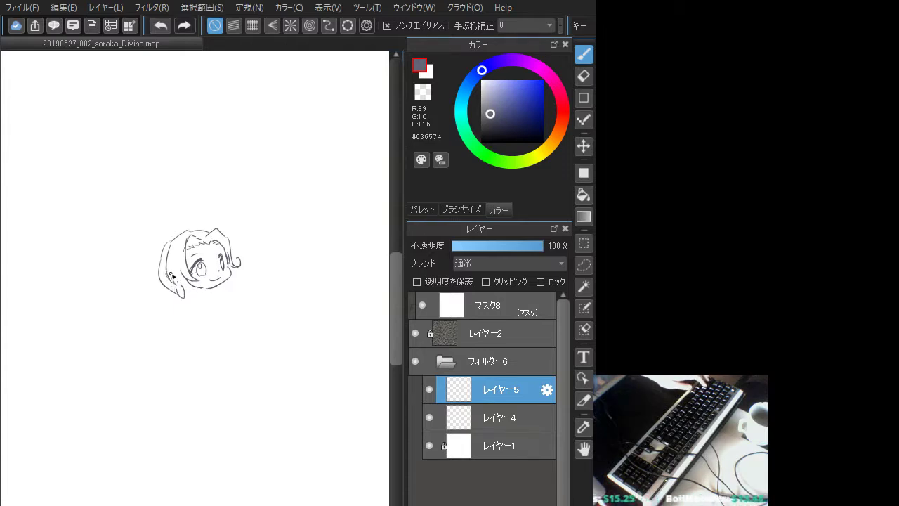
mouse_move(171, 276)
left_mouse_down()
mouse_move(204, 291)
mouse_move(181, 280)
left_mouse_up()
key("ctrl+z")
key("ctrl+z")
key("ctrl+z")
key("ctrl+z")
key("ctrl+z")
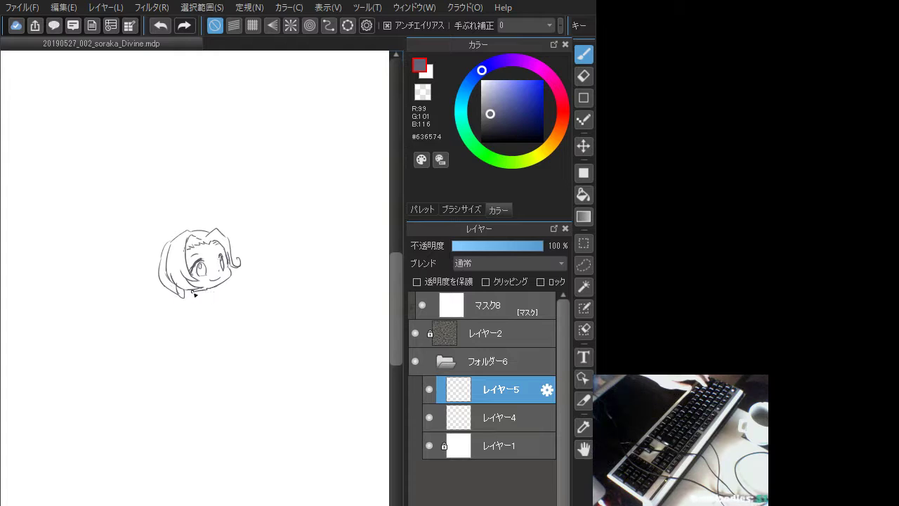
Draw an oval brooch with a jagged border below the chin and make a short test stroke in the blank canvas above the head
mouse_move(190, 296)
left_mouse_down()
mouse_move(192, 305)
mouse_move(199, 295)
left_mouse_up()
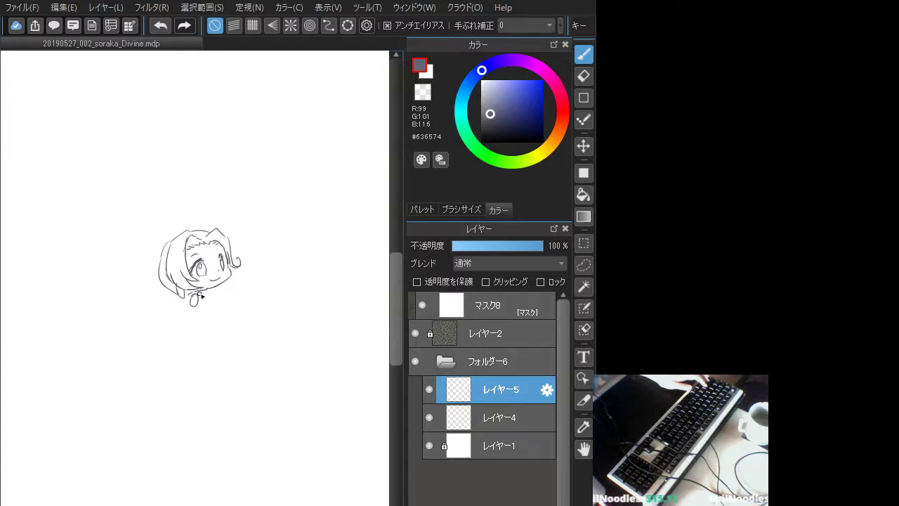
mouse_move(203, 299)
left_mouse_down()
mouse_move(187, 292)
mouse_move(195, 310)
left_mouse_up()
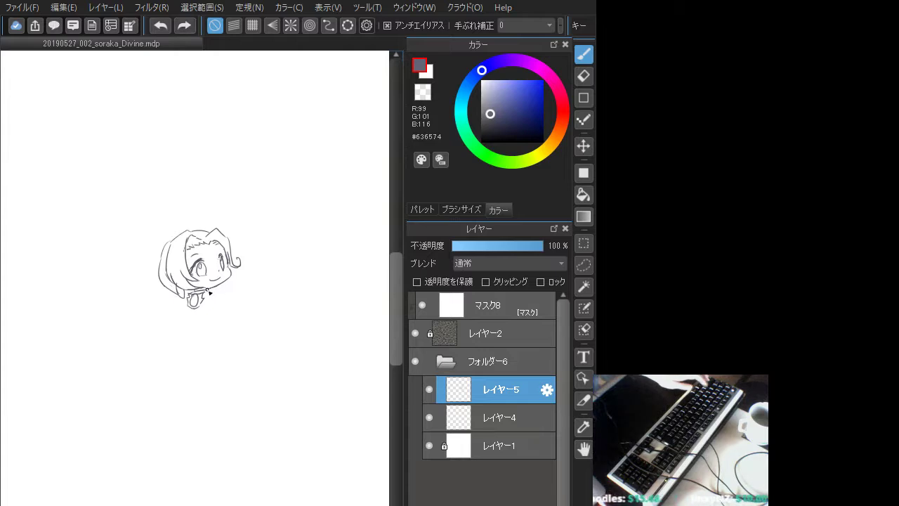
key("ctrl+z")
left_click_drag(206, 292, 203, 298)
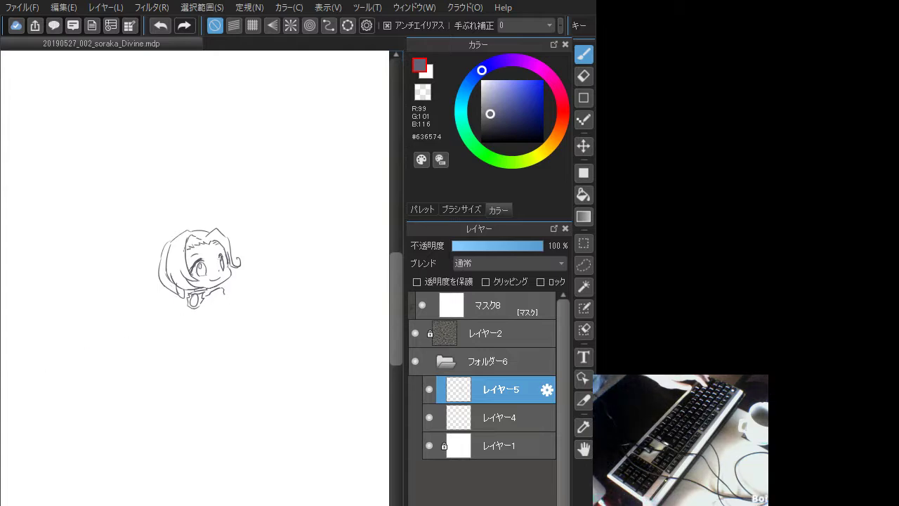
left_click_drag(259, 108, 261, 120)
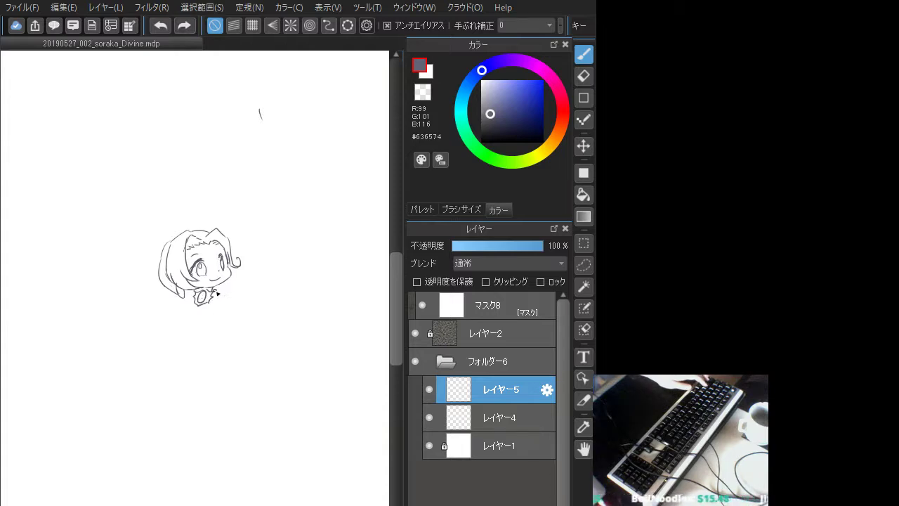
Sketch the shoulder and a short raised arm from the brooch toward the right, ending in a sleeve cuff
left_click_drag(215, 288, 220, 292)
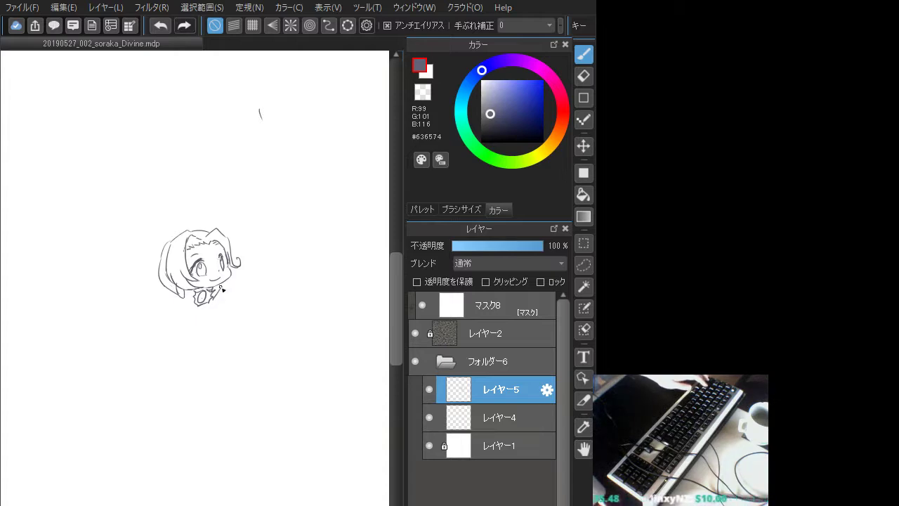
left_click_drag(234, 284, 224, 301)
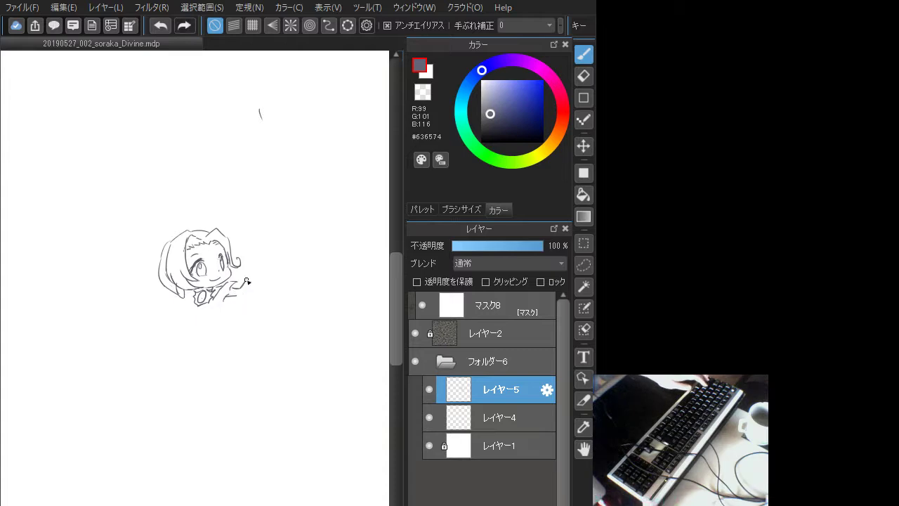
key("ctrl+z")
left_click_drag(237, 288, 235, 296)
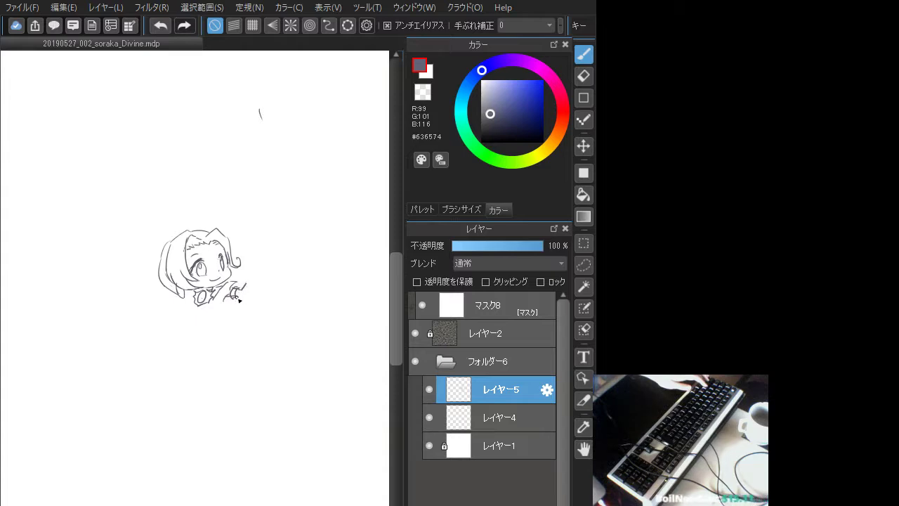
key("ctrl+z")
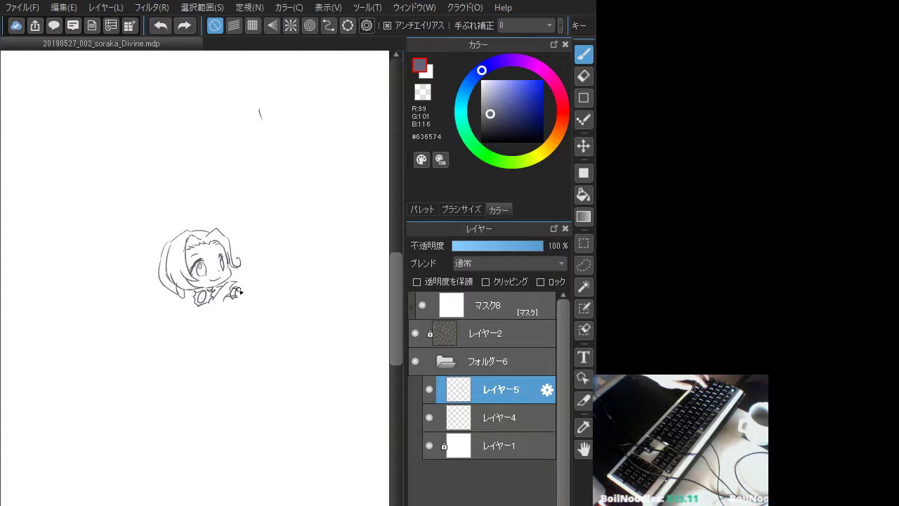
left_click_drag(236, 290, 249, 284)
key("ctrl+z")
key("ctrl+z")
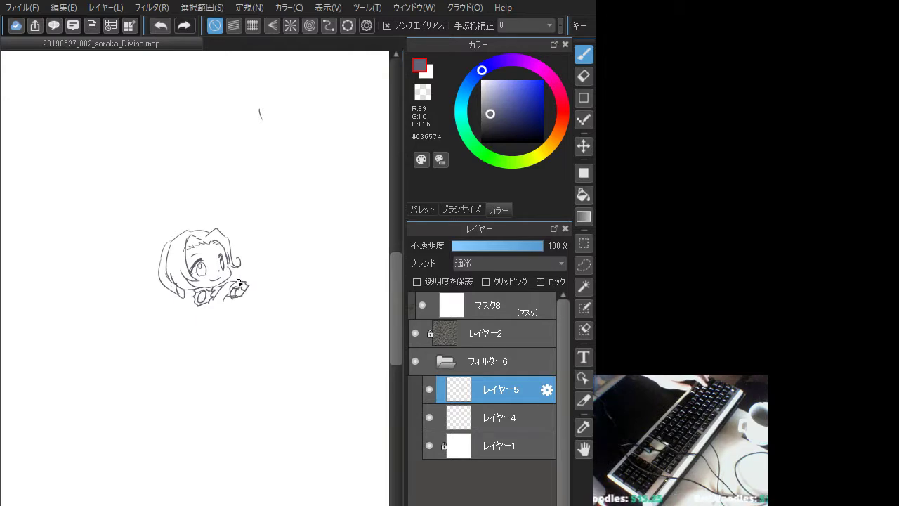
Draw the thumb and the first upright finger of the raised hand above the cuff, retrying strokes
key("ctrl+z")
left_click_drag(236, 276, 249, 279)
key("ctrl+z")
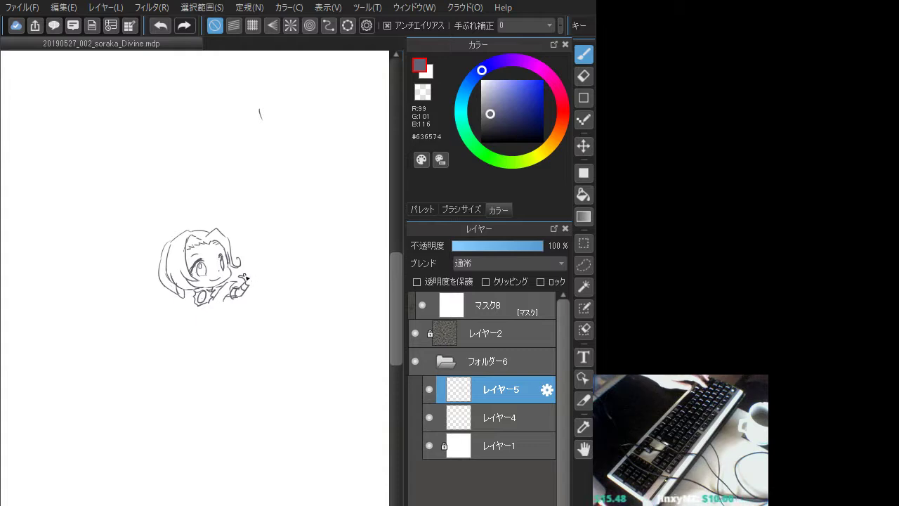
left_click_drag(248, 270, 255, 260)
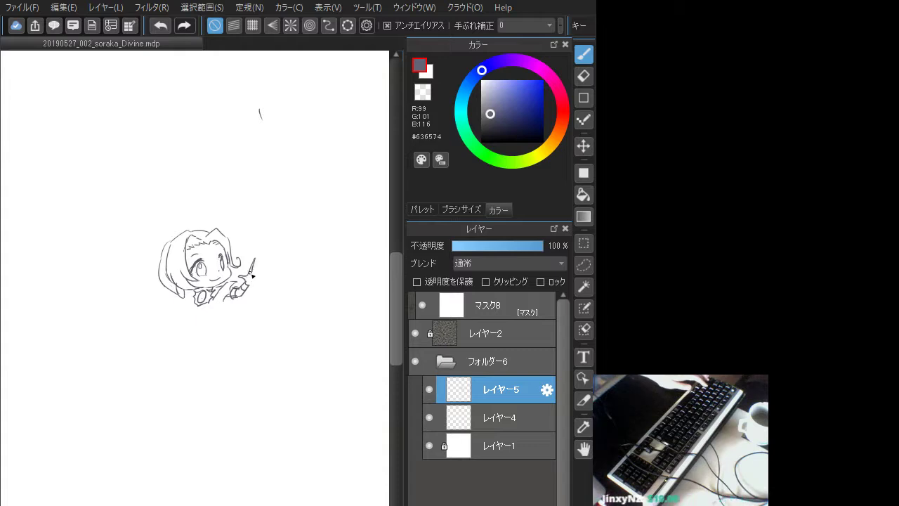
key("ctrl+z")
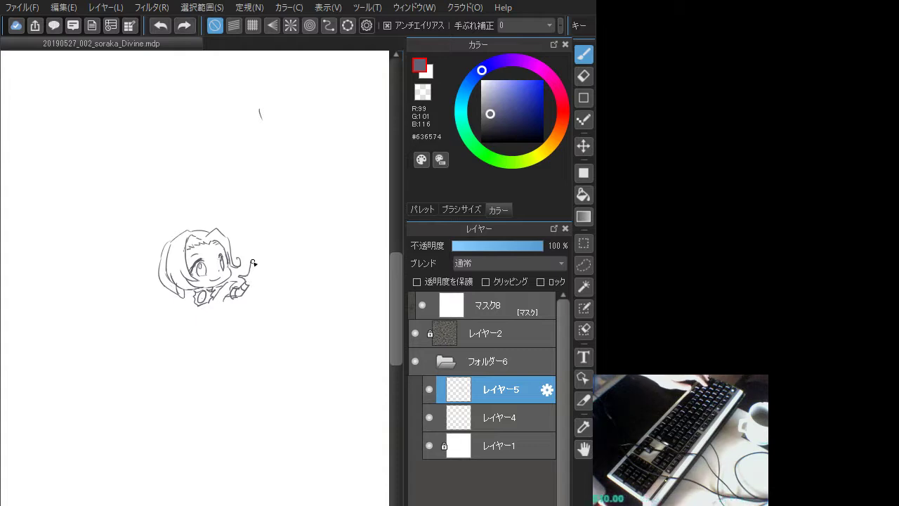
left_click_drag(251, 259, 252, 270)
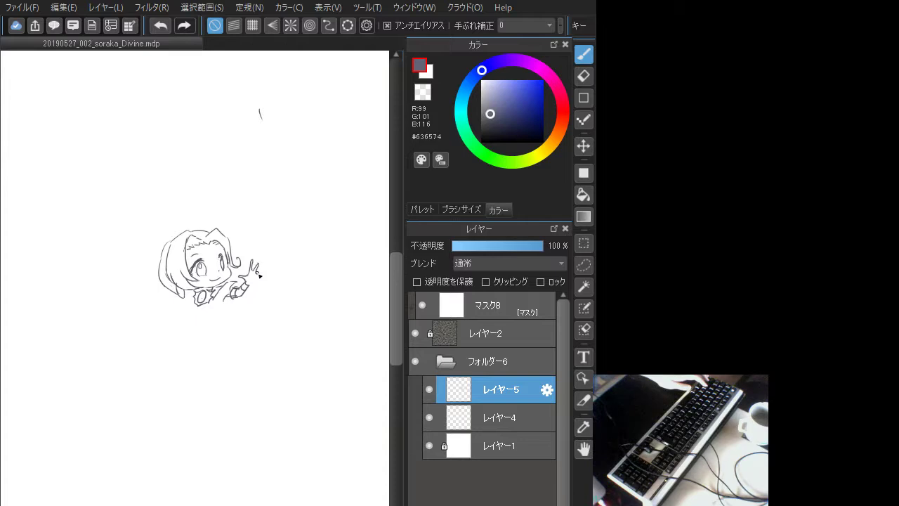
Draw the remaining spread fingers and the outer palm edge of the raised hand down to the cuff
key("ctrl+z")
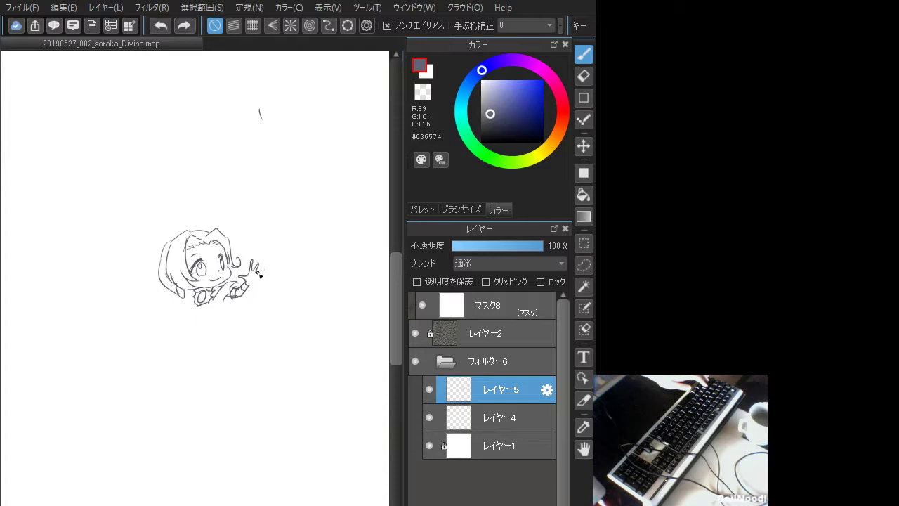
left_click_drag(258, 267, 257, 285)
key("ctrl+z")
key("ctrl+z")
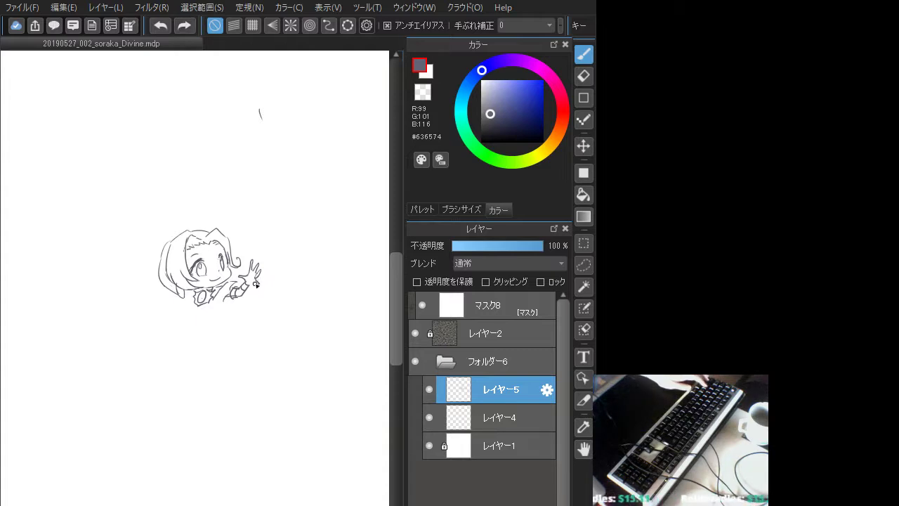
left_click_drag(256, 274, 257, 279)
key("ctrl+z")
key("ctrl+z")
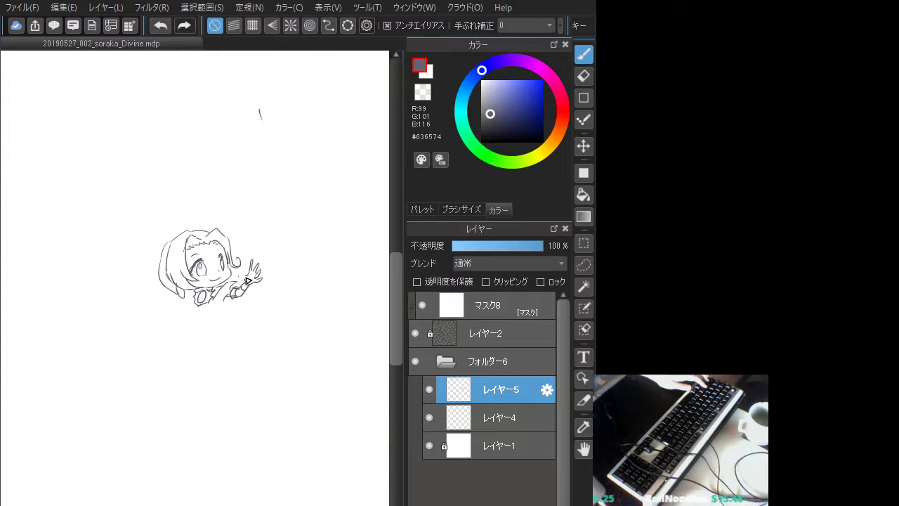
Rework the raised hand, redrawing the thumb, palm and spread fingers above the sleeve cuff
key("ctrl+z")
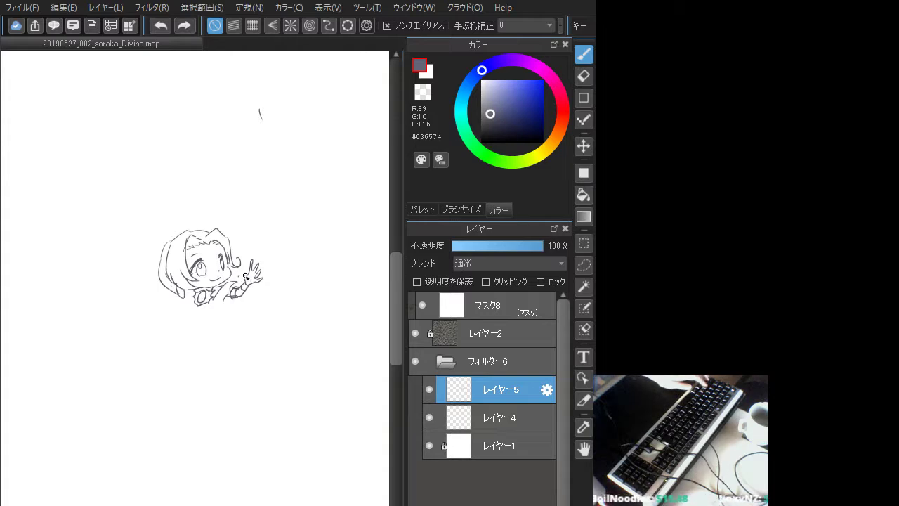
left_click_drag(239, 276, 246, 283)
key("ctrl+z")
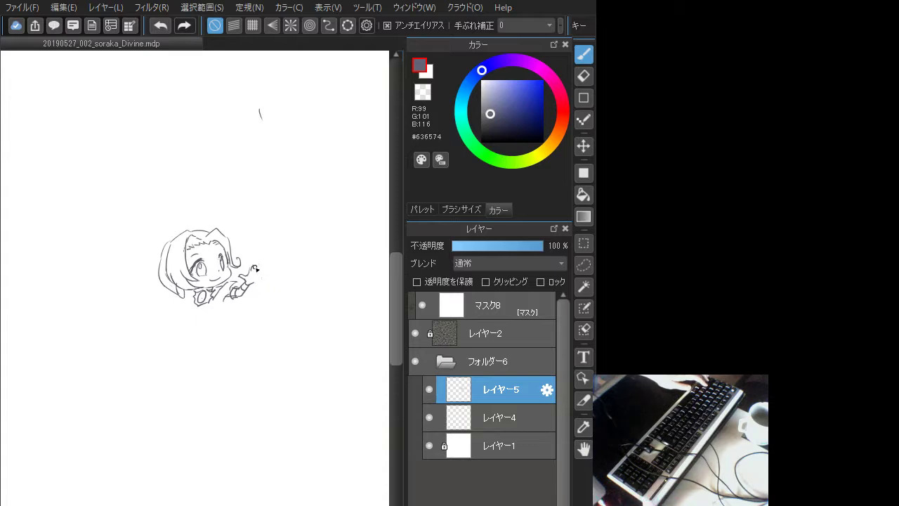
key("ctrl+z")
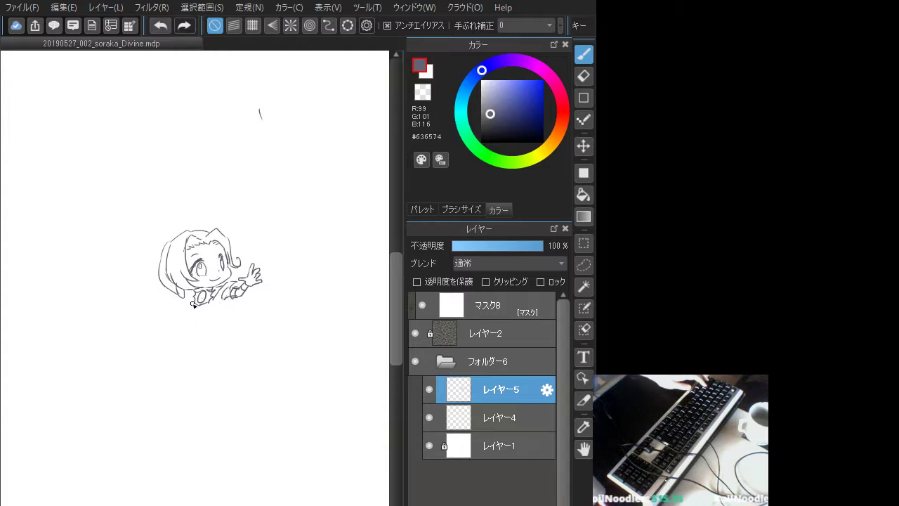
Sketch the sides of the torso below the brooch and a zigzag scarf end trailing beneath the raised arm
left_click_drag(195, 304, 190, 314)
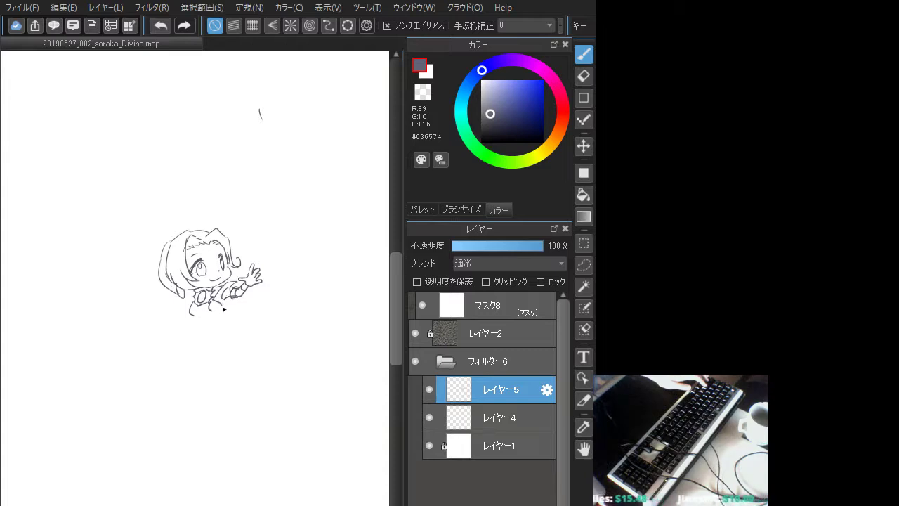
left_click_drag(225, 312, 244, 325)
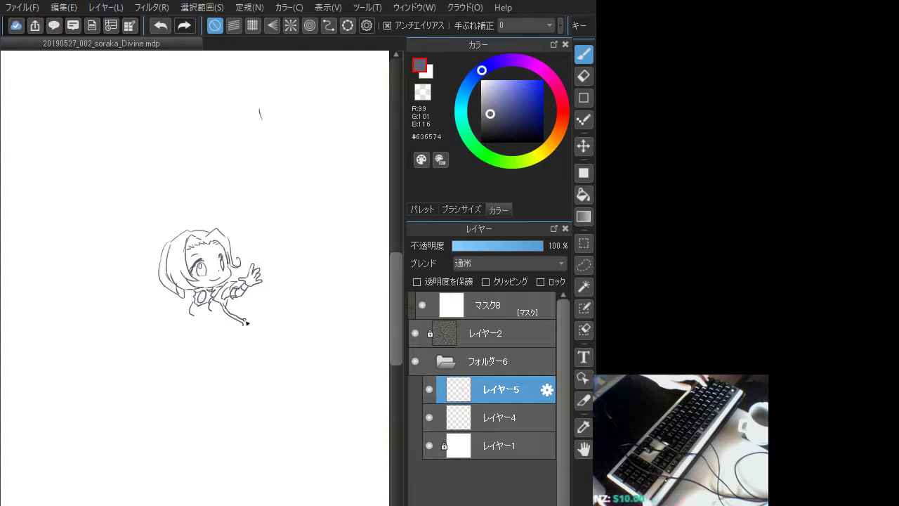
left_click_drag(245, 321, 242, 335)
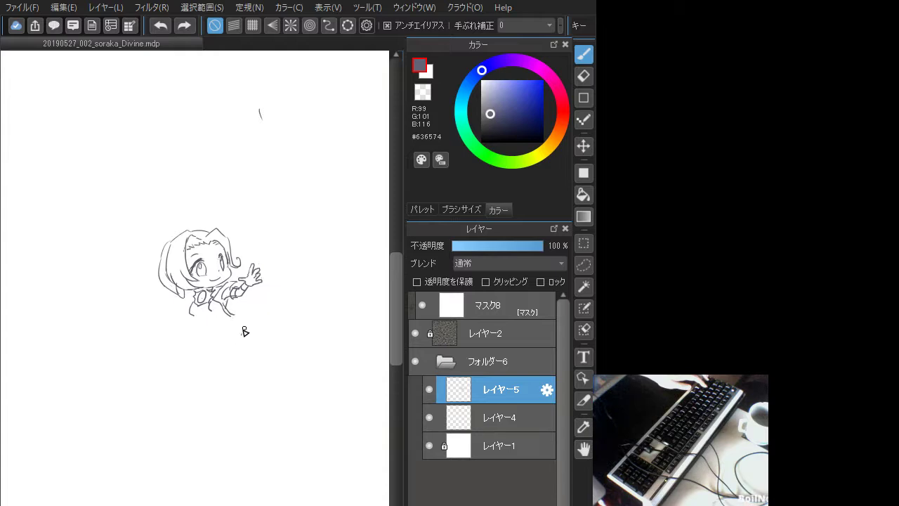
left_click_drag(232, 316, 250, 335)
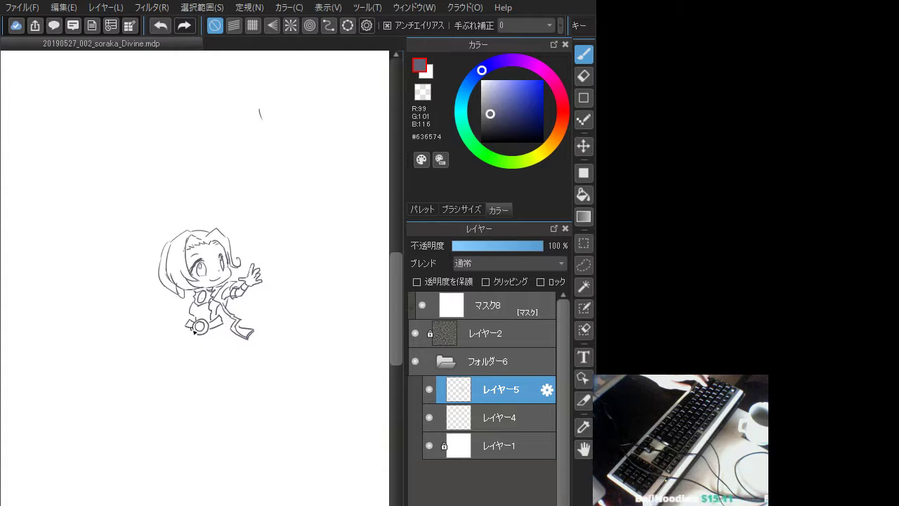
Sketch the round-buckled belt with its left sash end and a curved cloth panel hanging in front
left_click_drag(194, 330, 181, 342)
key("ctrl+z")
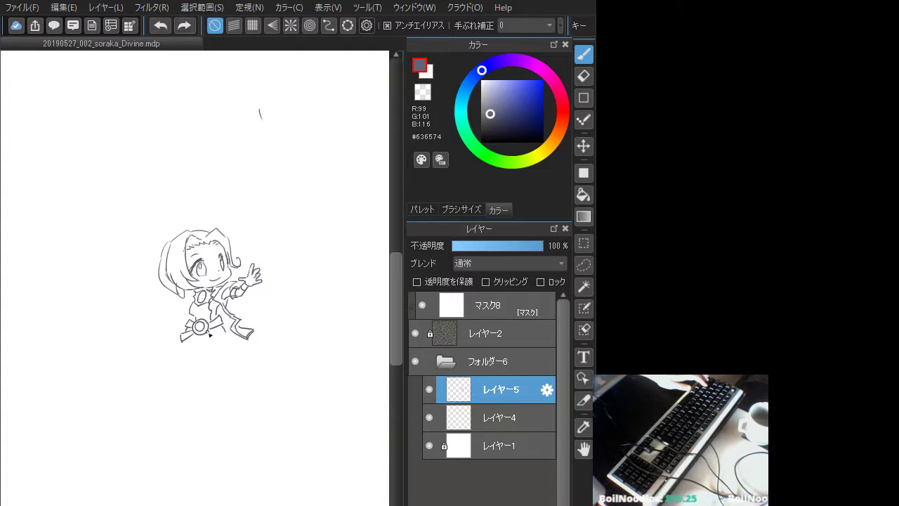
mouse_move(212, 339)
left_mouse_down()
mouse_move(213, 365)
mouse_move(188, 363)
mouse_move(183, 373)
mouse_move(212, 368)
mouse_move(203, 376)
left_mouse_up()
key("ctrl+z")
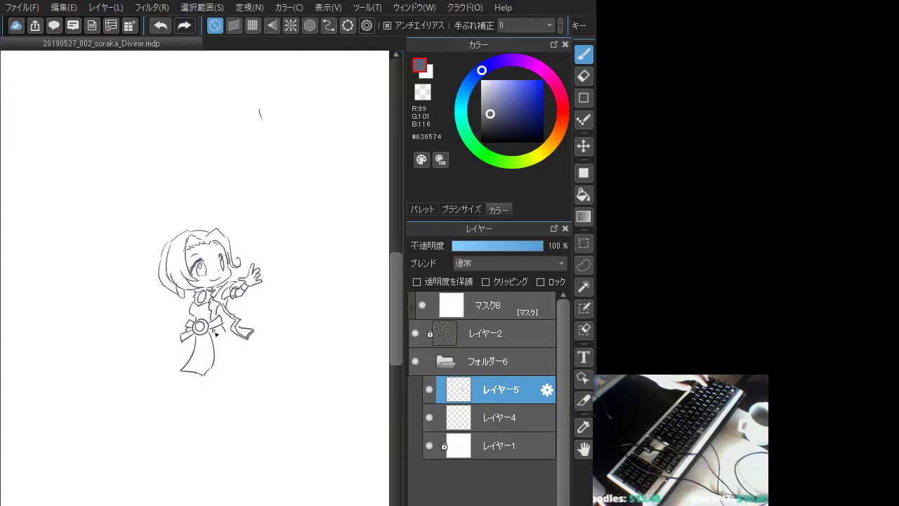
Draw the sash end to the right of the belt buckle and a linked chain below it, retrying strokes
left_click_drag(213, 331, 232, 337)
key("ctrl+z")
key("ctrl+z")
key("ctrl+z")
key("ctrl+z")
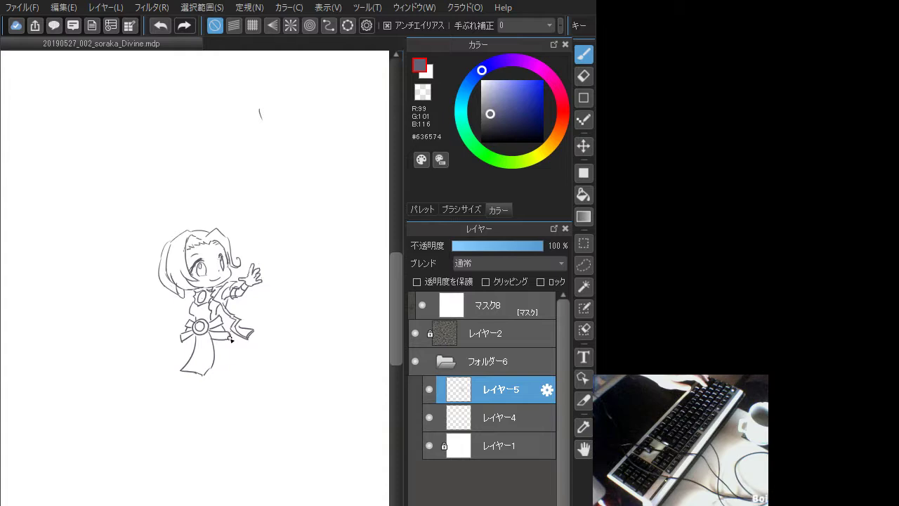
mouse_move(230, 339)
left_mouse_down()
mouse_move(227, 361)
mouse_move(216, 341)
mouse_move(232, 349)
mouse_move(217, 343)
left_mouse_up()
key("ctrl+z")
key("ctrl+z")
key("ctrl+z")
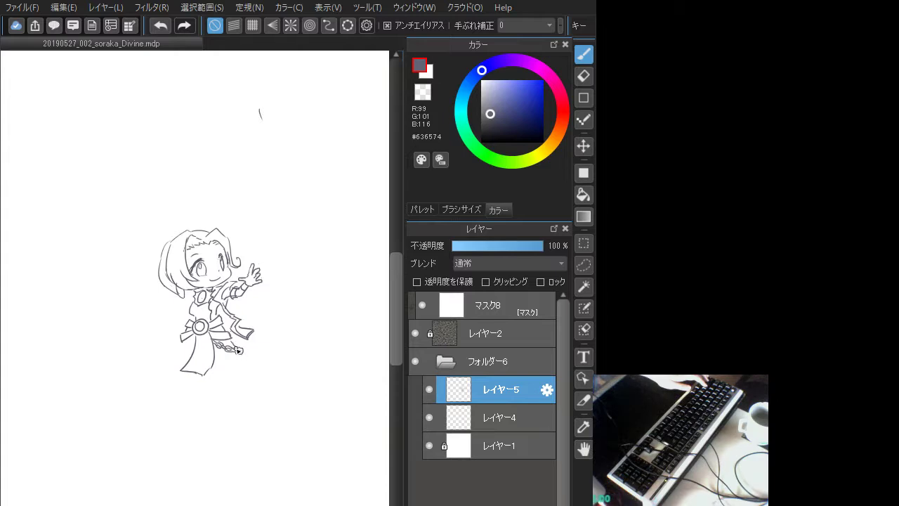
Finish the right chain with a small clasp and draw the skirt's right edge below it
key("ctrl+z")
left_click_drag(234, 348, 240, 375)
key("ctrl+z")
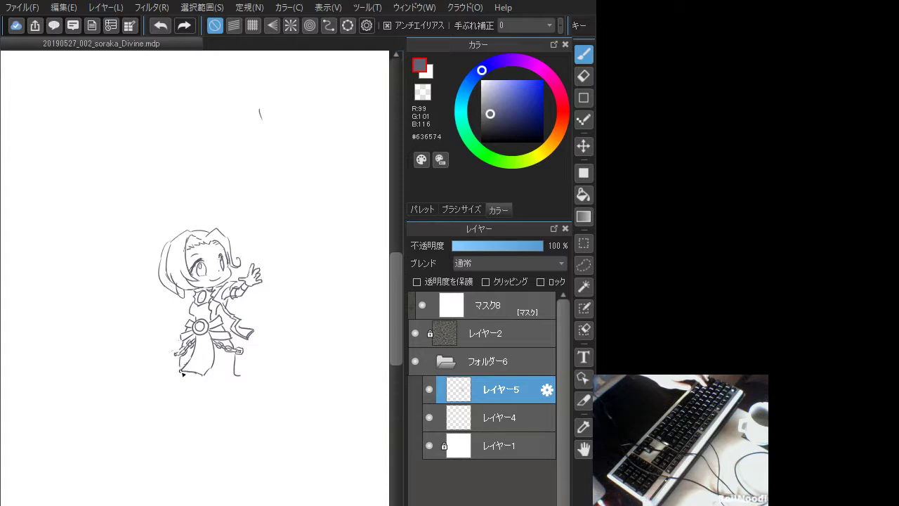
Refine the left hip chain and draw the skirt's left edge beside the front cloth panel, retrying strokes
key("ctrl+z")
left_click_drag(182, 359, 185, 374)
key("ctrl+z")
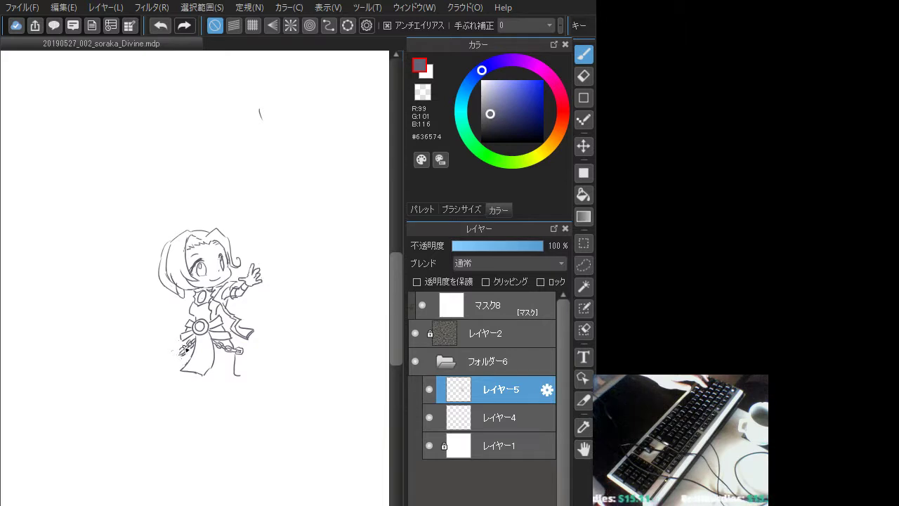
mouse_move(190, 340)
left_mouse_down()
mouse_move(185, 352)
mouse_move(193, 332)
mouse_move(180, 376)
left_mouse_up()
key("ctrl+z")
key("ctrl+z")
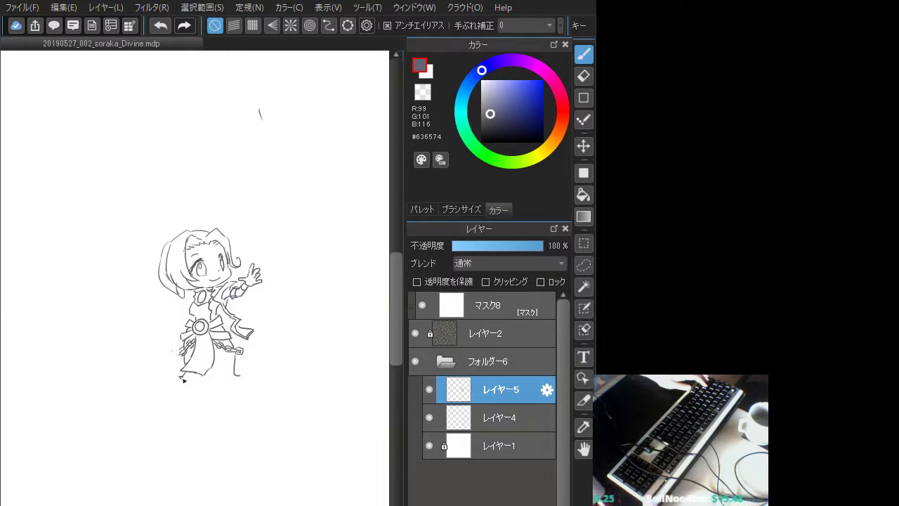
key("ctrl+z")
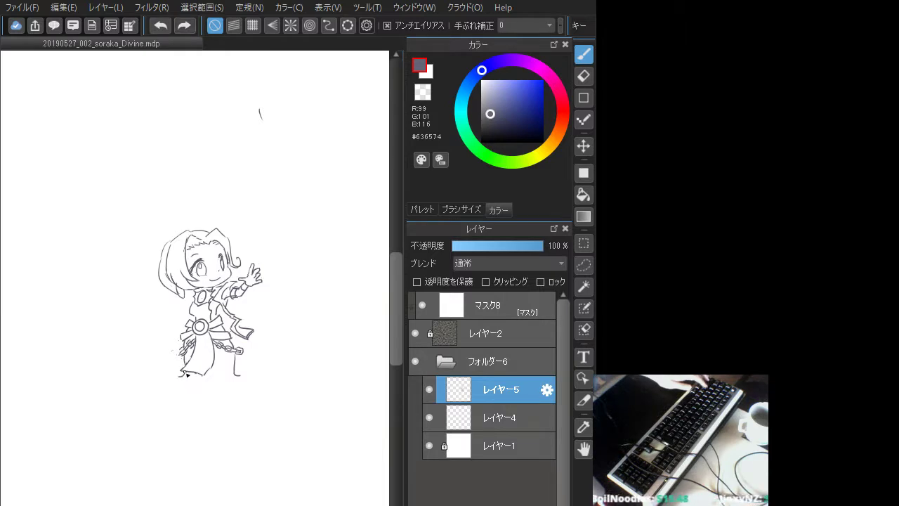
Draw the skirt's wavy hem below the front cloth panel with ruffled folds at both corners
left_click_drag(187, 373, 187, 380)
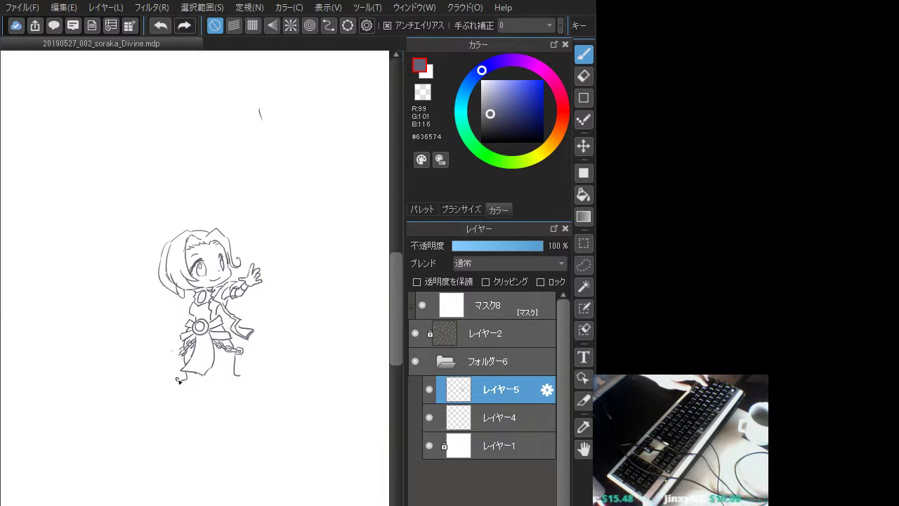
mouse_move(180, 391)
left_mouse_down()
mouse_move(205, 397)
mouse_move(227, 384)
mouse_move(241, 394)
mouse_move(247, 381)
left_mouse_up()
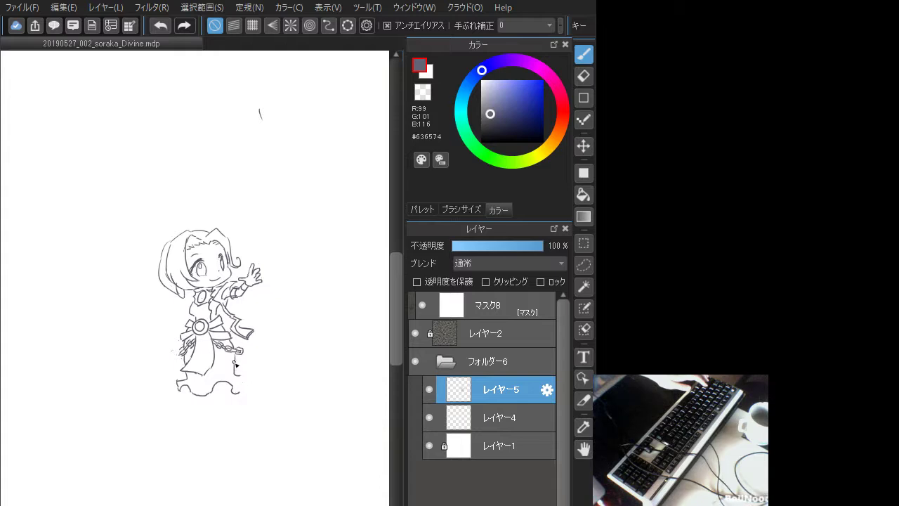
key("ctrl+z")
mouse_move(231, 386)
left_mouse_down()
mouse_move(235, 393)
mouse_move(243, 376)
left_mouse_up()
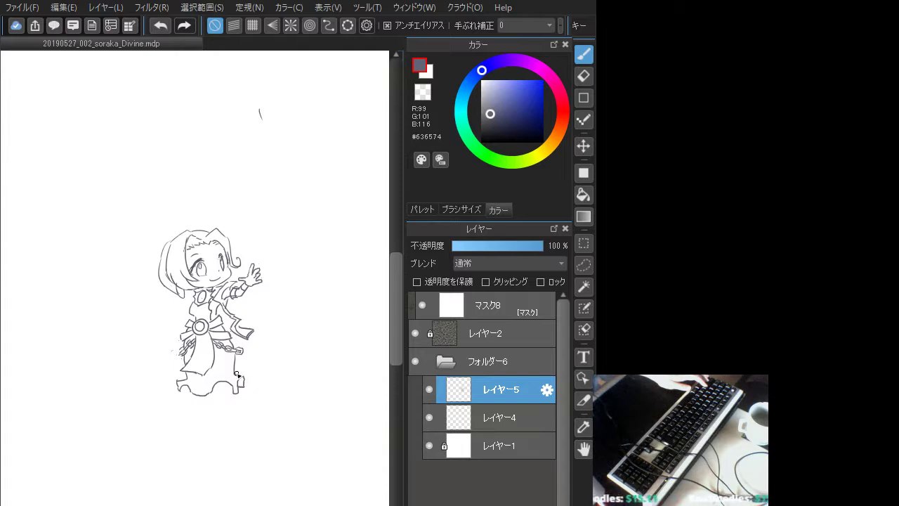
left_click_drag(237, 374, 247, 373)
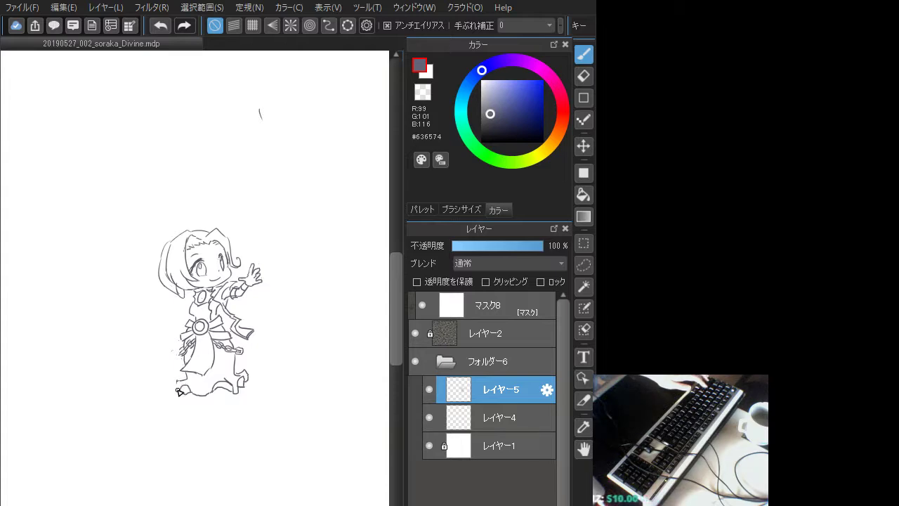
key("ctrl+z")
left_click_drag(180, 384, 192, 383)
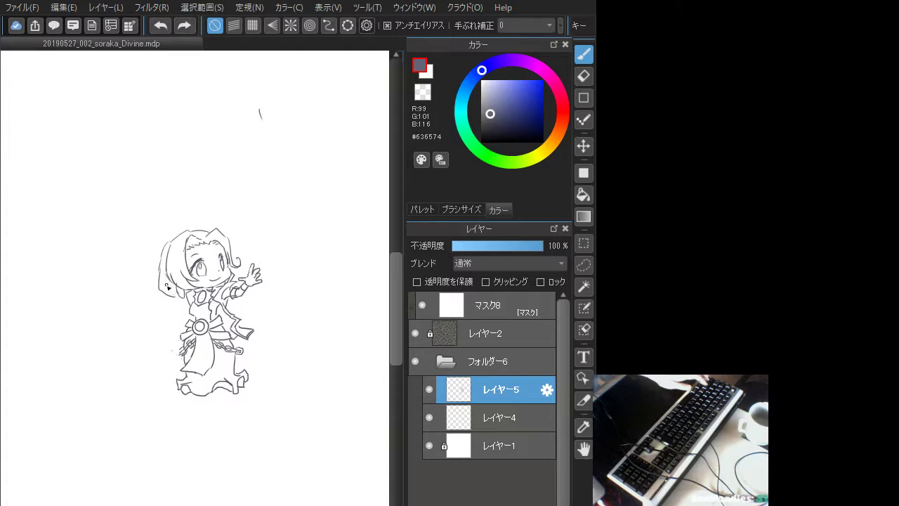
Redraw the lower left outline of the hair down to its tip near the shoulder
left_click_drag(167, 284, 178, 296)
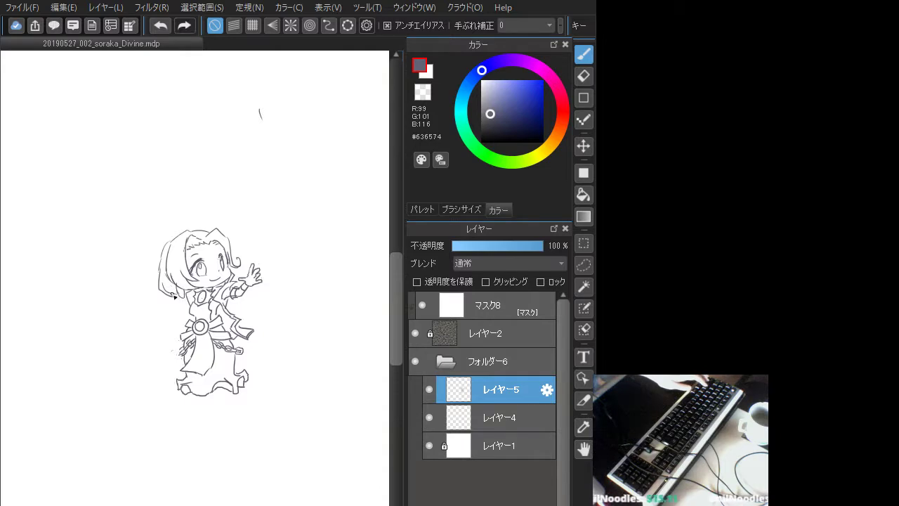
left_click_drag(166, 288, 177, 299)
key("ctrl+z")
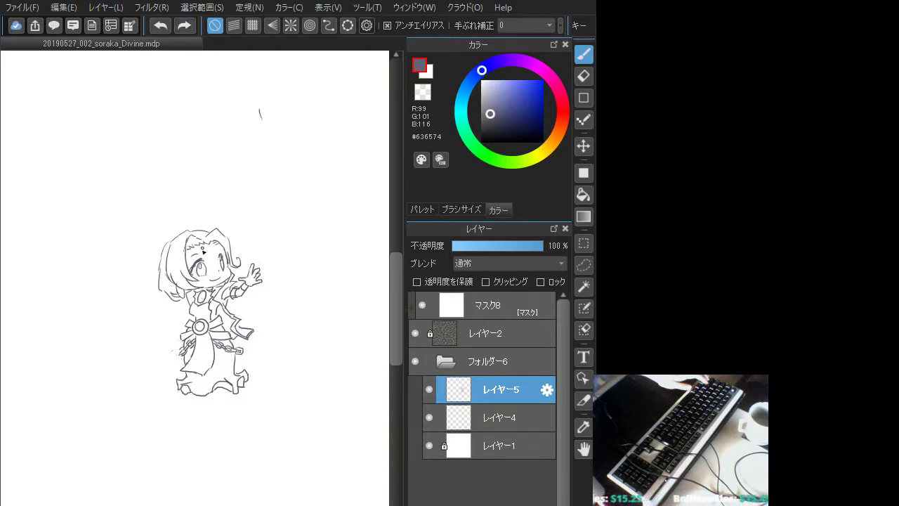
key("ctrl+z")
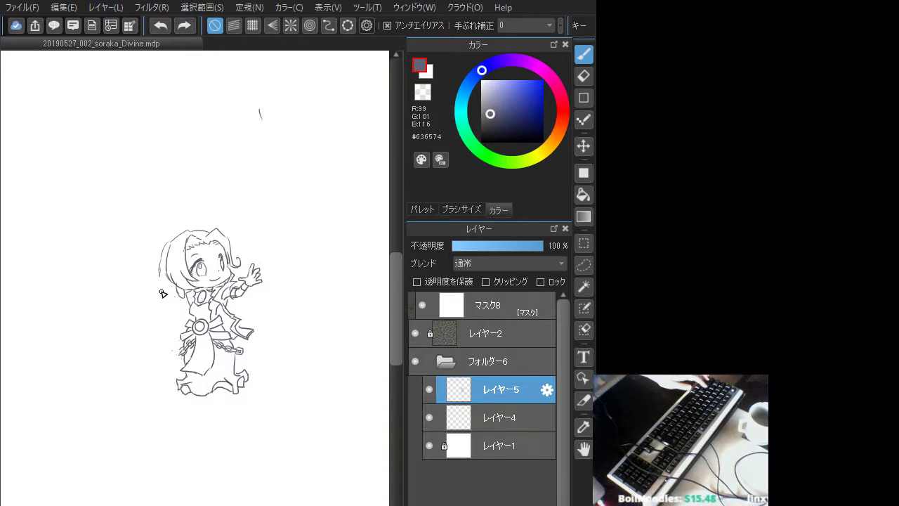
left_click_drag(161, 271, 177, 295)
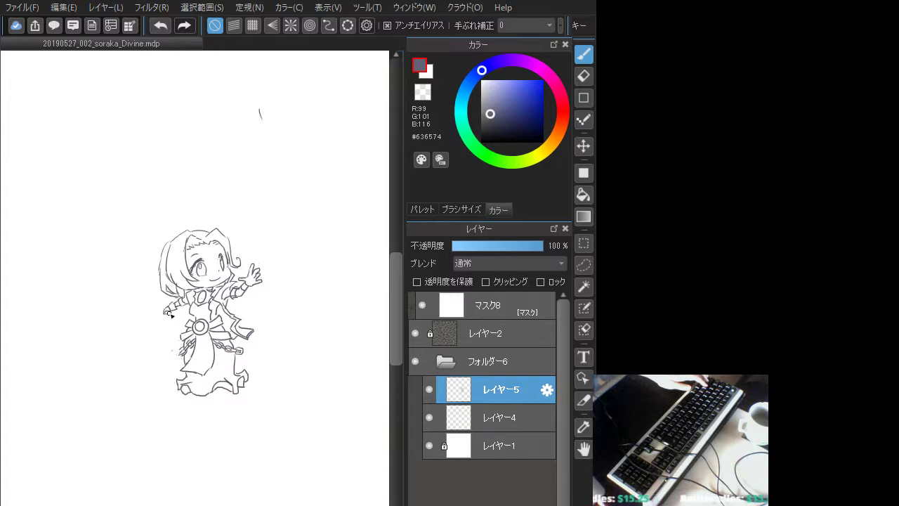
Draw the small gripping hand at the end of the lowered left arm, retrying strokes
key("ctrl+z")
left_click_drag(170, 307, 164, 318)
key("ctrl+z")
key("ctrl+z")
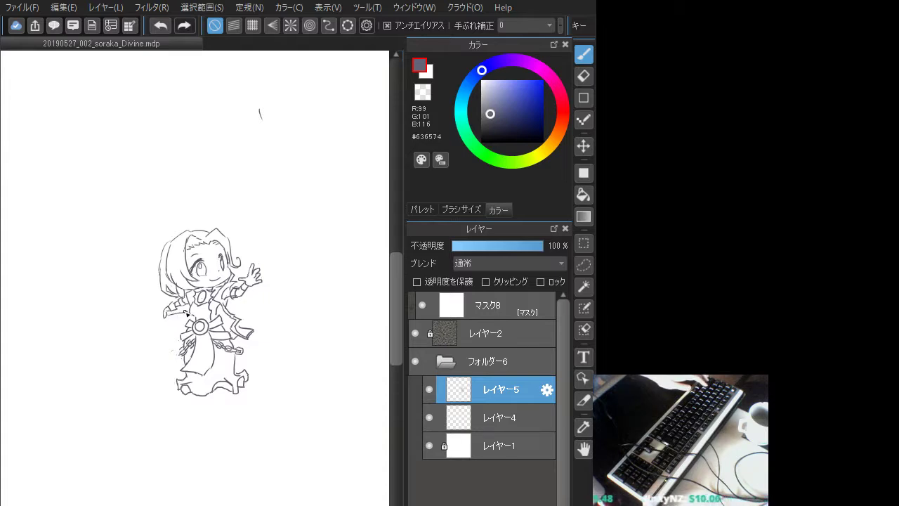
Draw a staff shaft running from the lowered hand behind the torso, with its end emerging under the raised arm
key("ctrl+z")
mouse_move(168, 316)
left_mouse_down()
mouse_move(175, 311)
mouse_move(203, 296)
mouse_move(194, 295)
mouse_move(197, 309)
mouse_move(169, 317)
mouse_move(231, 300)
left_mouse_up()
key("ctrl+z")
key("ctrl+z")
key("ctrl+z")
key("ctrl+z")
key("ctrl+z")
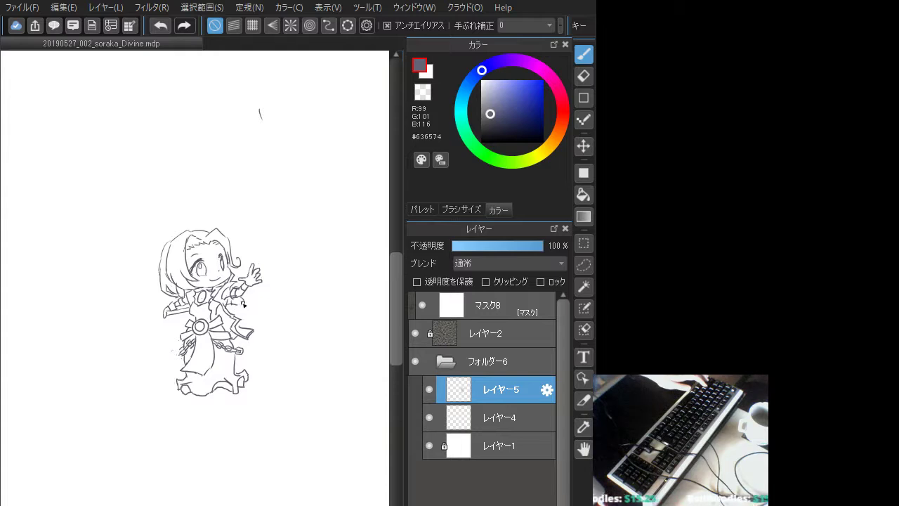
left_click_drag(242, 300, 238, 304)
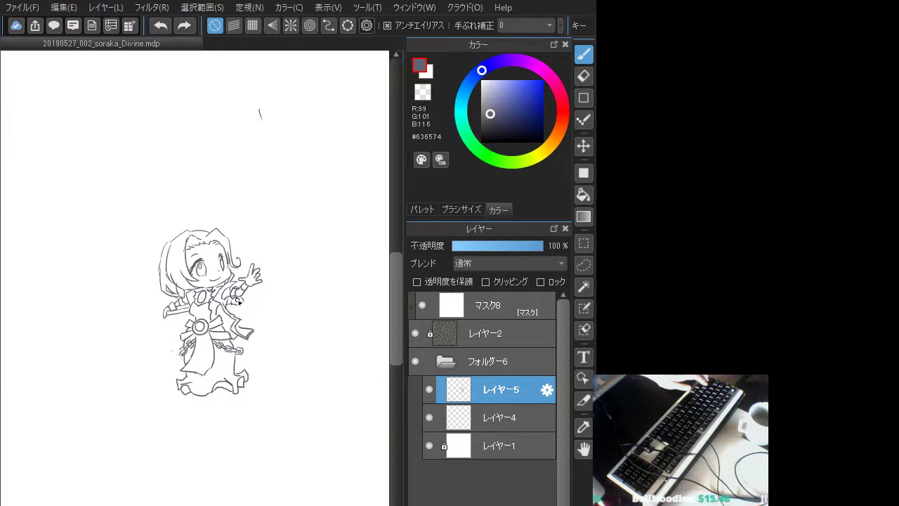
key("ctrl+z")
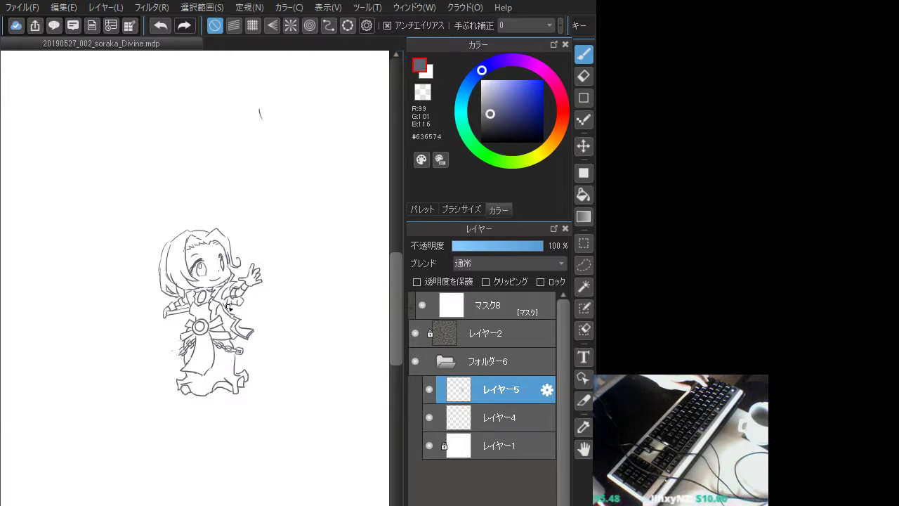
mouse_move(234, 312)
left_mouse_down()
mouse_move(273, 336)
mouse_move(245, 318)
mouse_move(267, 328)
mouse_move(246, 319)
mouse_move(288, 362)
left_mouse_up()
key("ctrl+z")
key("ctrl+z")
key("ctrl+z")
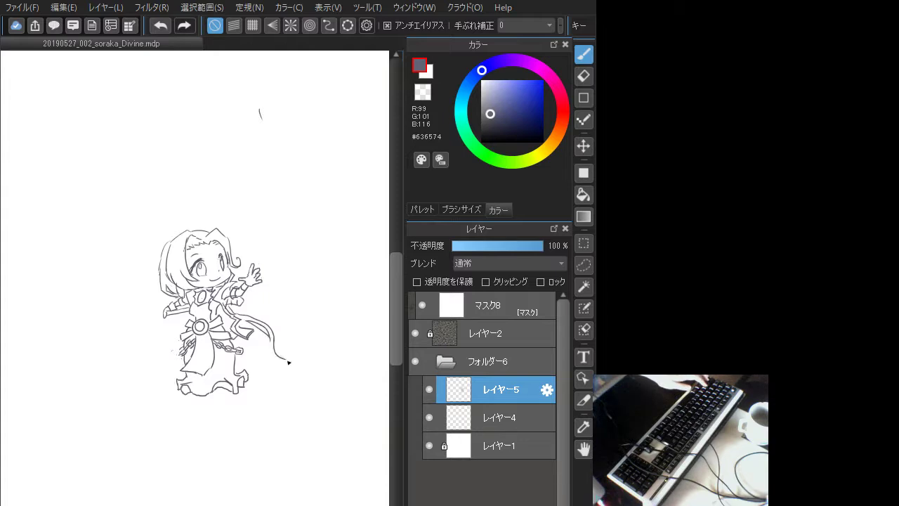
left_click_drag(250, 338, 288, 366)
key("ctrl+z")
key("ctrl+z")
key("ctrl+z")
key("ctrl+z")
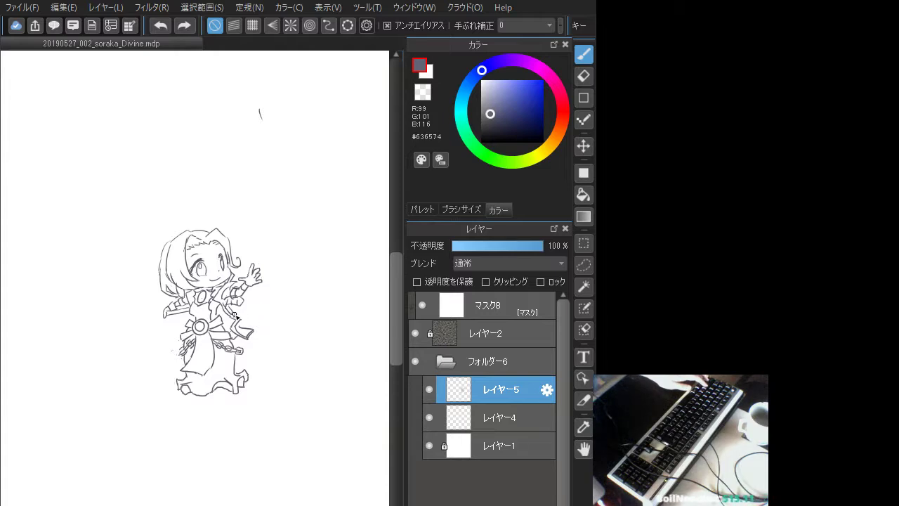
Draw a long curved tail of cloth sweeping from behind the scarf down to the skirt's right hem
mouse_move(234, 314)
left_mouse_down()
mouse_move(264, 350)
mouse_move(252, 372)
left_mouse_up()
key("ctrl+z")
left_click_drag(238, 338, 256, 372)
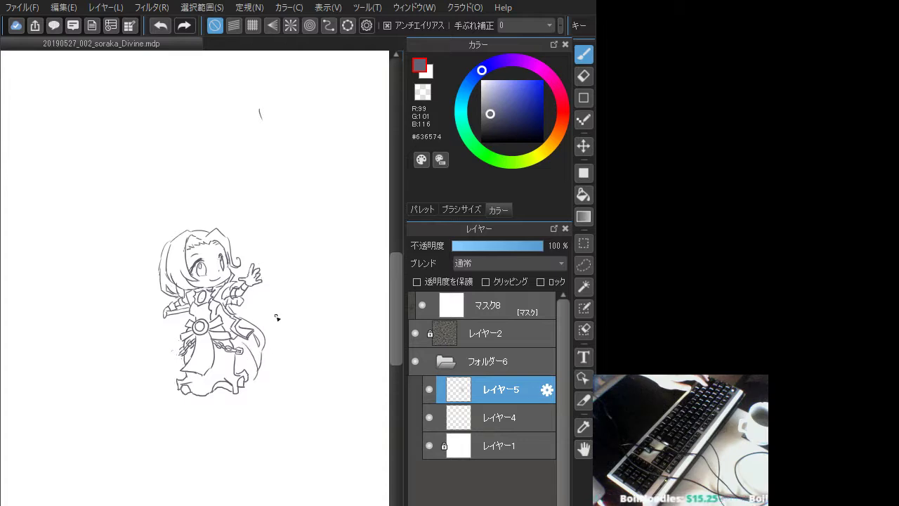
left_click_drag(236, 337, 245, 343)
key("ctrl+z")
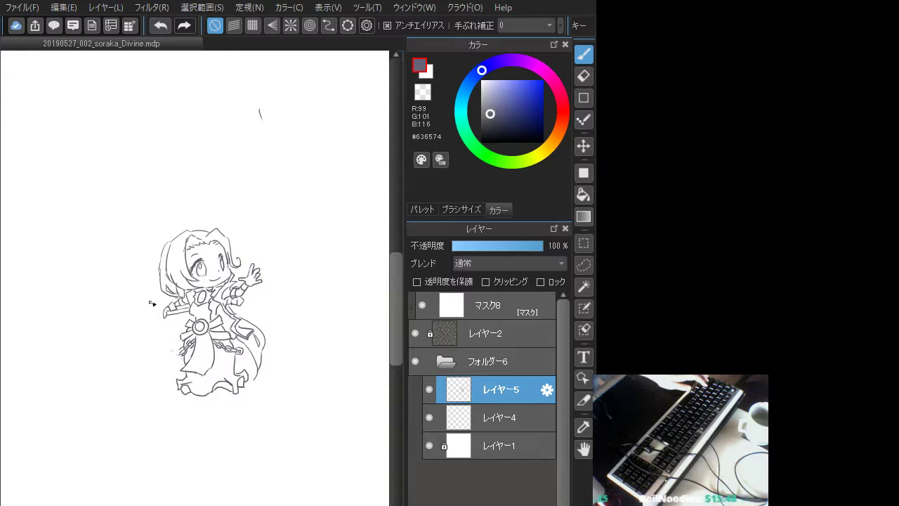
Extend the staff left of the hand to a forked head, and add hem ornaments and a fold line on the skirt
left_click_drag(149, 316, 169, 314)
key("ctrl+z")
key("ctrl+z")
key("ctrl+z")
key("ctrl+z")
key("ctrl+z")
key("ctrl+z")
key("ctrl+z")
key("ctrl+z")
key("ctrl+z")
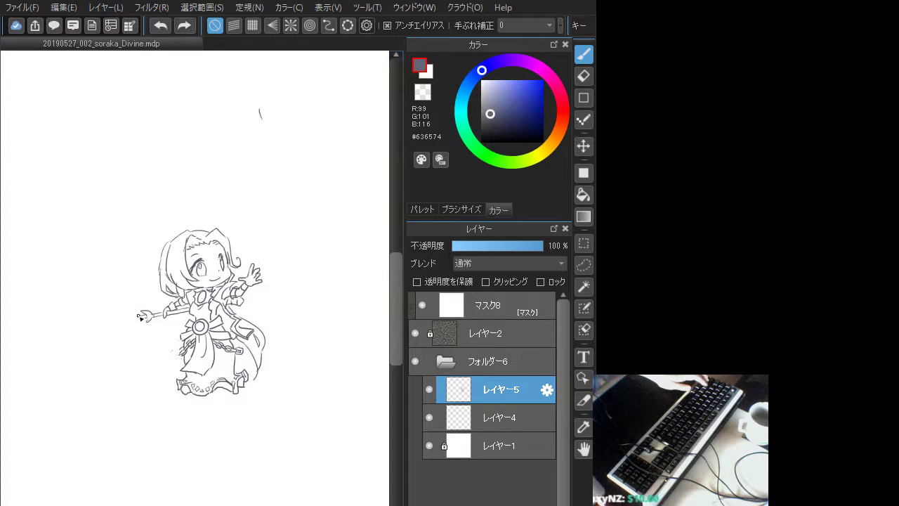
Draw the large rounded outer outline of the staff's crescent head, extending from the fork and curving back underneath
mouse_move(138, 315)
left_mouse_down()
mouse_move(104, 306)
mouse_move(85, 316)
left_mouse_up()
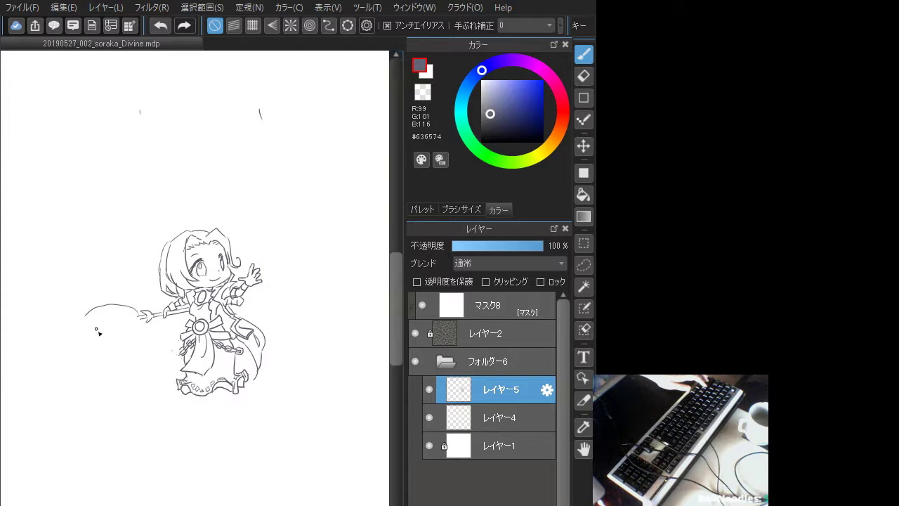
key("ctrl+z")
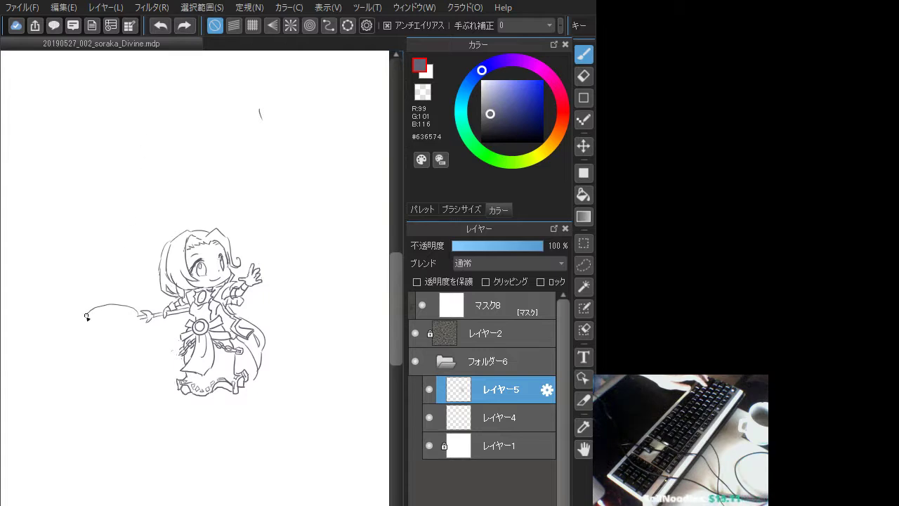
mouse_move(86, 317)
left_mouse_down()
mouse_move(106, 338)
mouse_move(90, 337)
mouse_move(109, 336)
left_mouse_up()
key("ctrl+z")
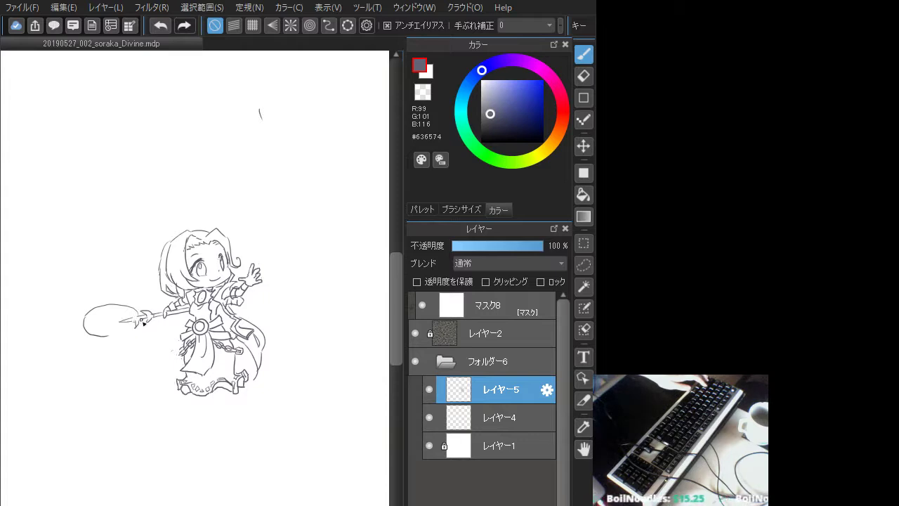
Draw small pointed prongs inside the crescent outline where it meets the staff's fork, retrying strokes
key("ctrl+z")
left_click_drag(122, 321, 144, 318)
key("ctrl+z")
key("ctrl+z")
key("ctrl+z")
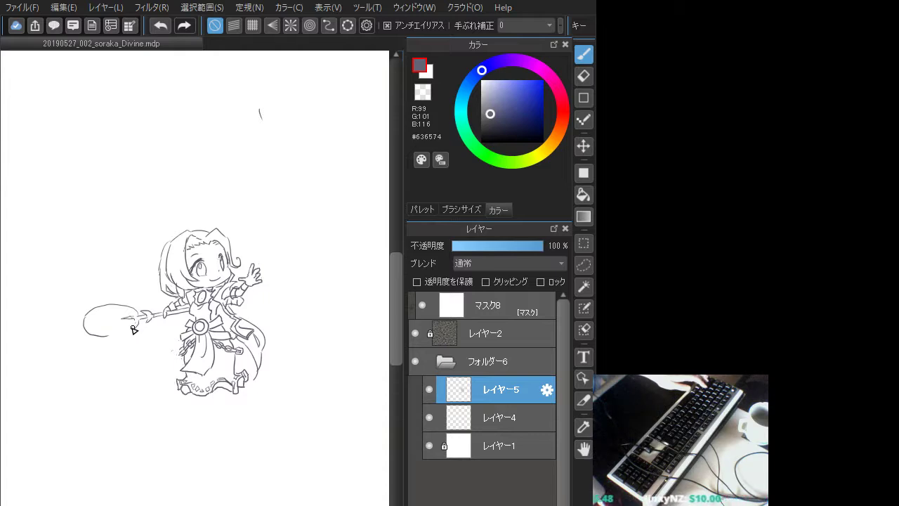
key("ctrl+z")
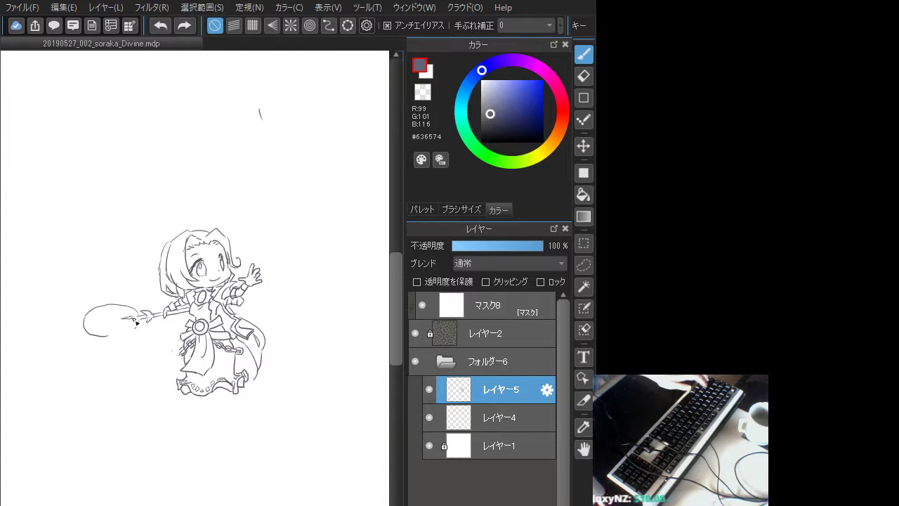
left_click_drag(131, 319, 136, 327)
key("ctrl+z")
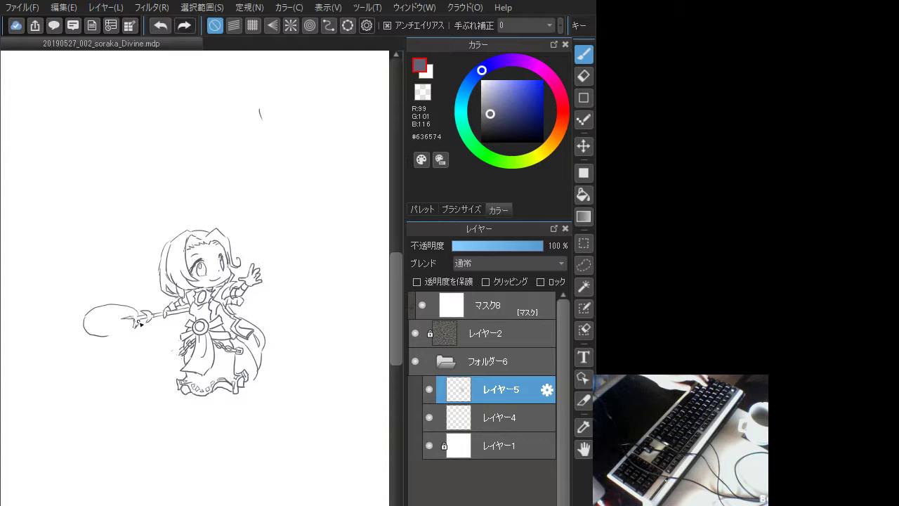
key("ctrl+z")
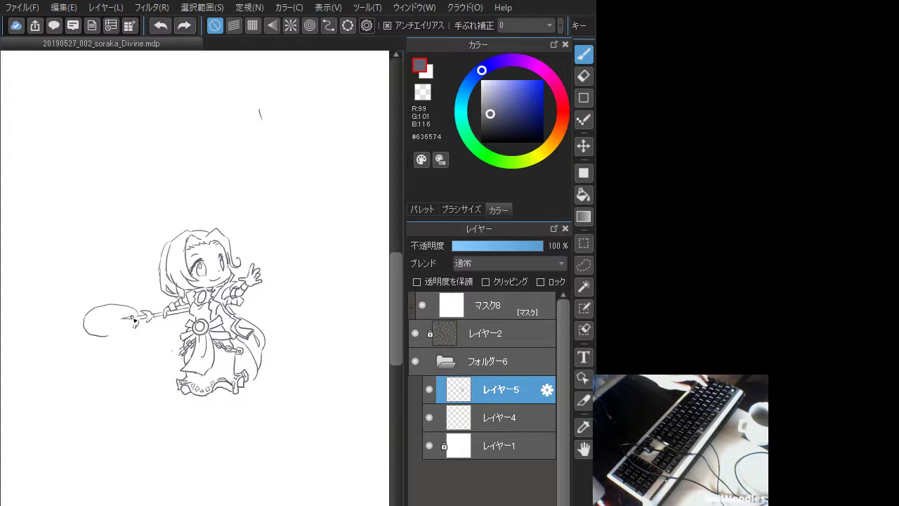
Draw the inner curve of the staff's crescent head, running from the prongs around toward its open end
mouse_move(133, 316)
left_mouse_down()
mouse_move(89, 328)
mouse_move(132, 321)
mouse_move(117, 313)
mouse_move(94, 324)
mouse_move(114, 333)
mouse_move(95, 327)
mouse_move(113, 334)
mouse_move(103, 325)
mouse_move(138, 321)
mouse_move(104, 315)
mouse_move(86, 330)
mouse_move(101, 331)
mouse_move(99, 323)
mouse_move(109, 334)
mouse_move(86, 327)
mouse_move(120, 332)
left_mouse_up()
key("ctrl+z")
key("ctrl+z")
key("ctrl+z")
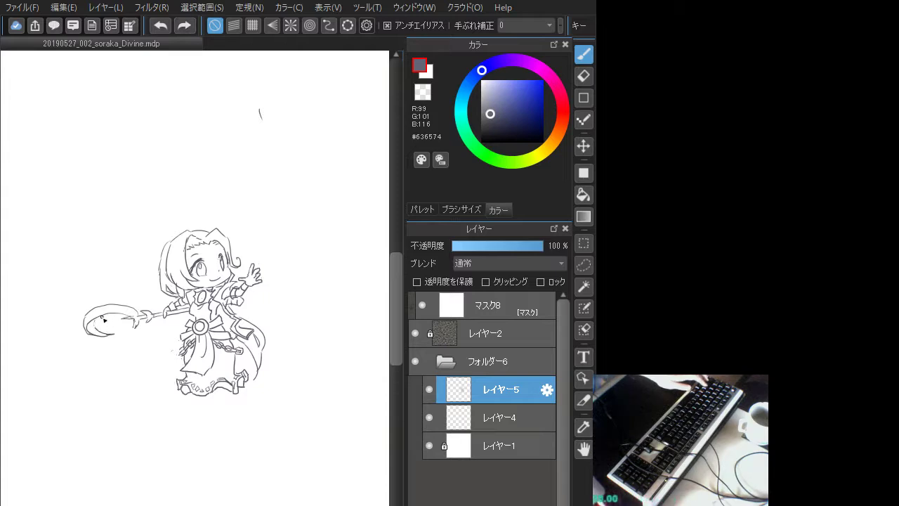
Redraw the lower inner edge of the crescent and close it into a tapered tip, retrying strokes
left_click_drag(103, 331, 112, 326)
key("ctrl+z")
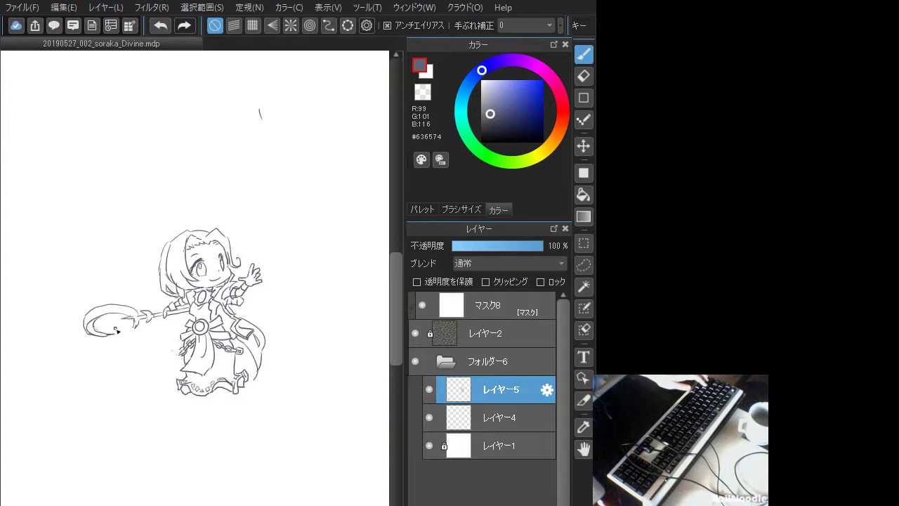
key("ctrl+z")
left_click_drag(94, 327, 118, 333)
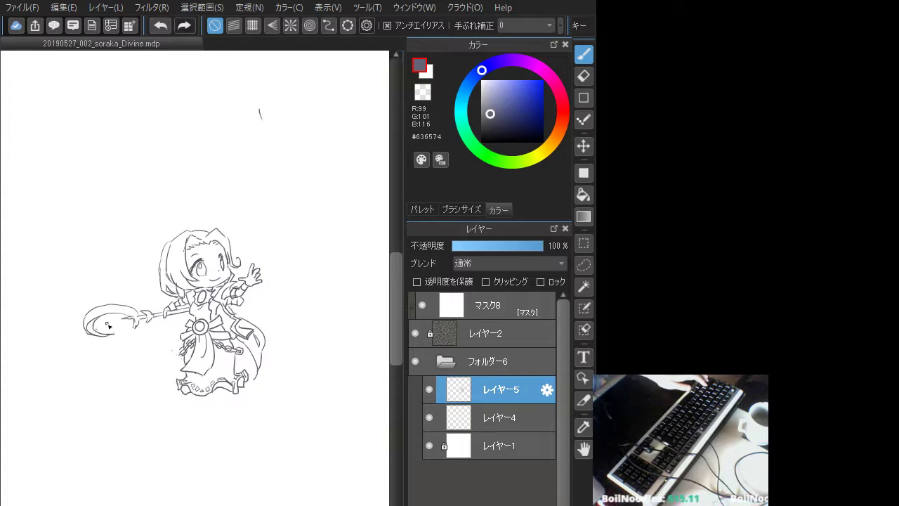
key("ctrl+z")
left_click_drag(94, 325, 111, 334)
key("ctrl+z")
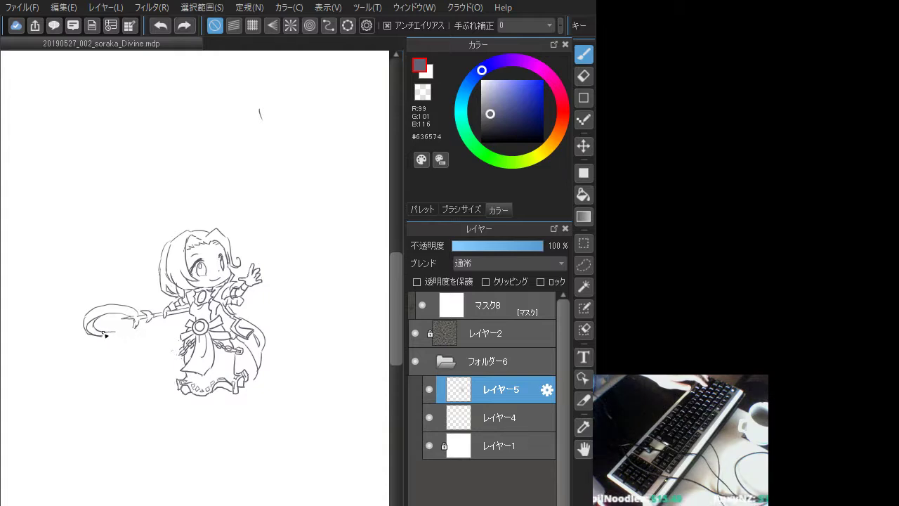
left_click_drag(100, 336, 117, 333)
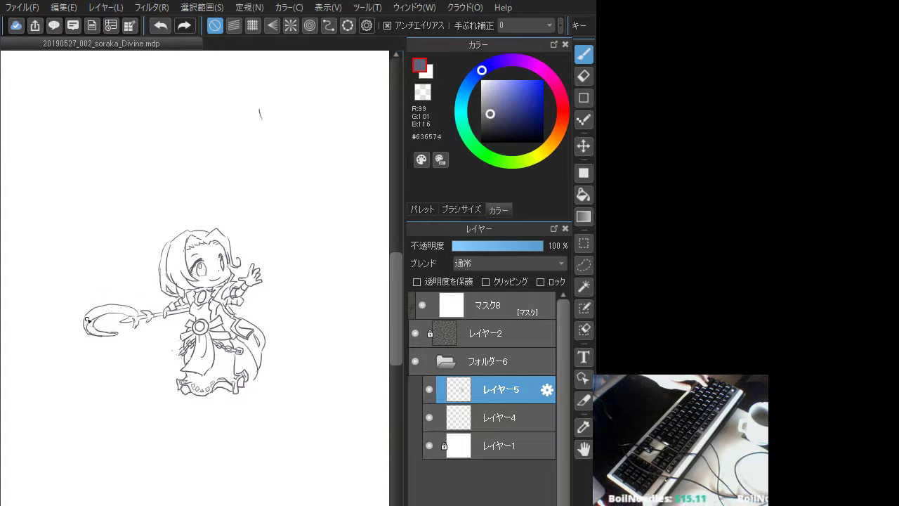
Add a wavy decorative line along the crescent's upper band and clear the stray mark above the figure
left_click_drag(87, 319, 131, 309)
key("ctrl+z")
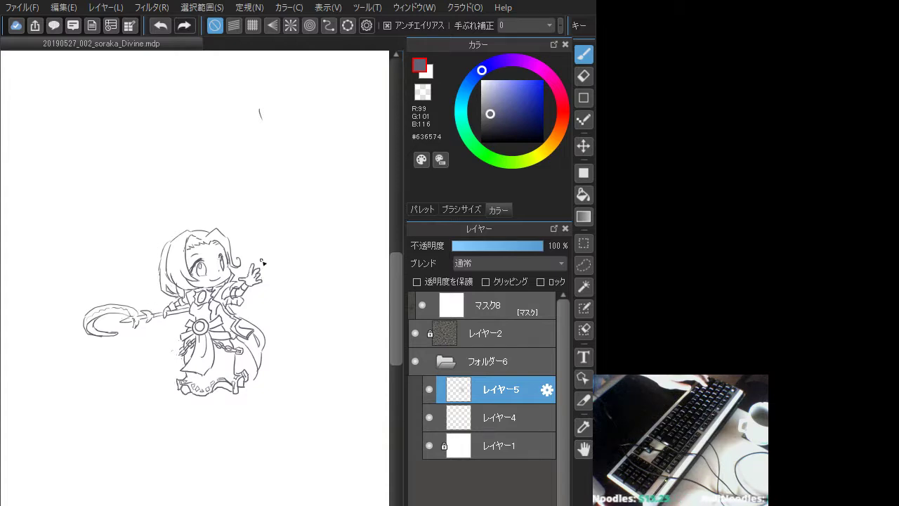
left_click_drag(258, 309, 245, 318)
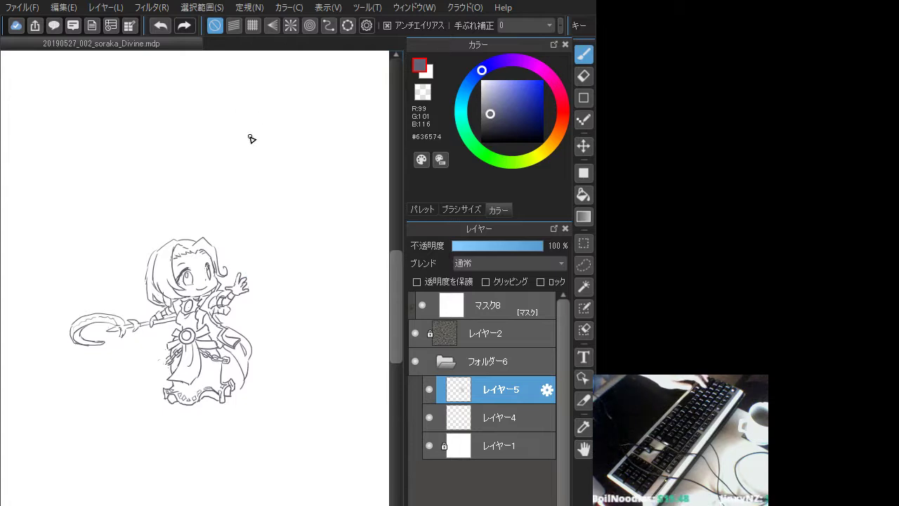
Select the whole figure and staff with a rectangular selection and enlarge them with a free transform to nearly fill the canvas
key("ctrl+Down")
key("ctrl+Down")
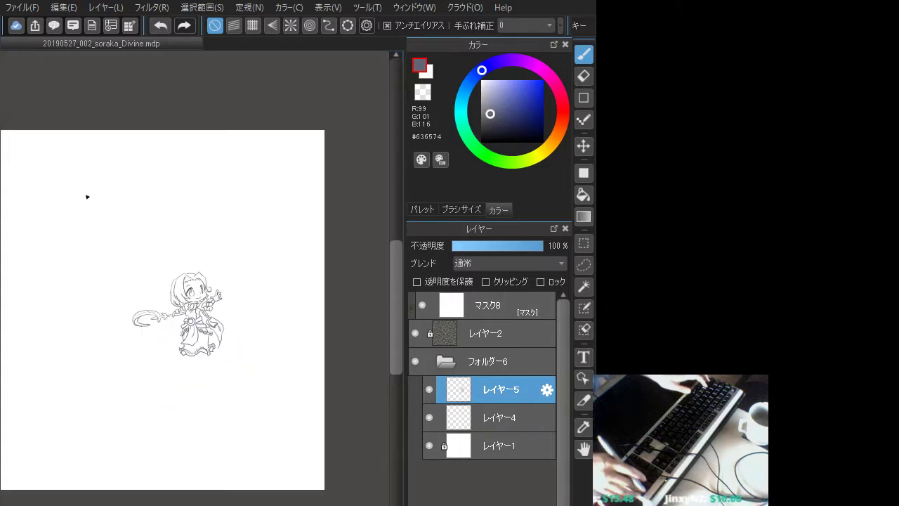
left_click_drag(77, 235, 161, 261)
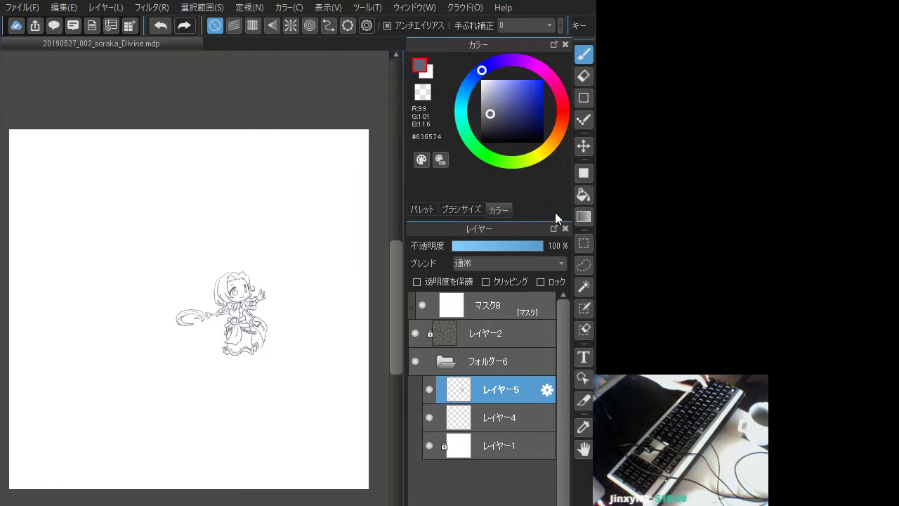
left_click(582, 243)
left_click_drag(165, 262, 292, 367)
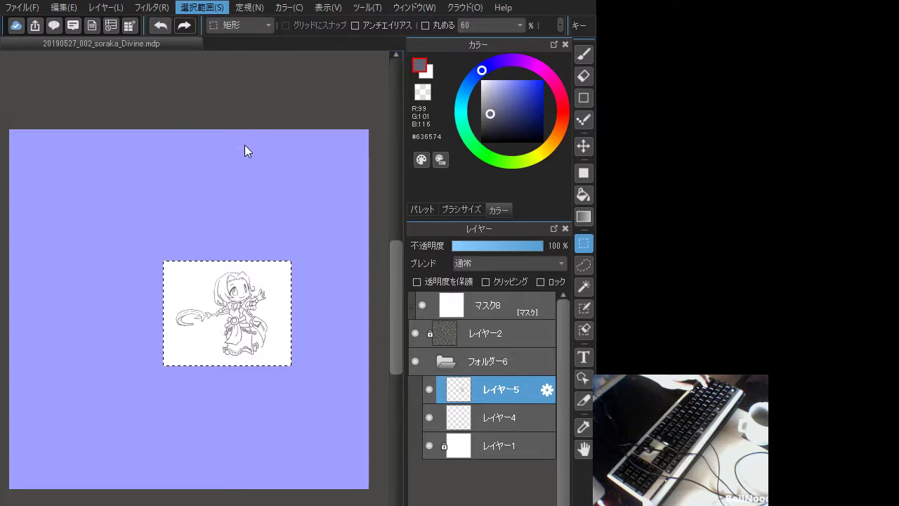
key("ctrl+t")
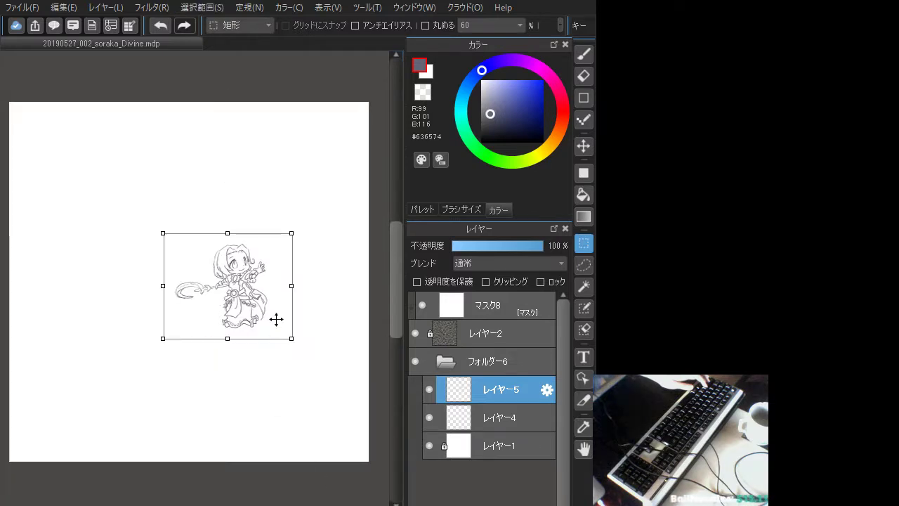
left_click_drag(292, 337, 340, 397)
mouse_move(294, 316)
left_mouse_down()
mouse_move(212, 274)
mouse_move(198, 249)
left_mouse_up()
mouse_move(243, 307)
left_mouse_down()
mouse_move(257, 311)
mouse_move(355, 430)
mouse_move(261, 340)
mouse_move(262, 328)
left_mouse_up()
left_click_drag(375, 433, 393, 447)
key("ctrl+minus")
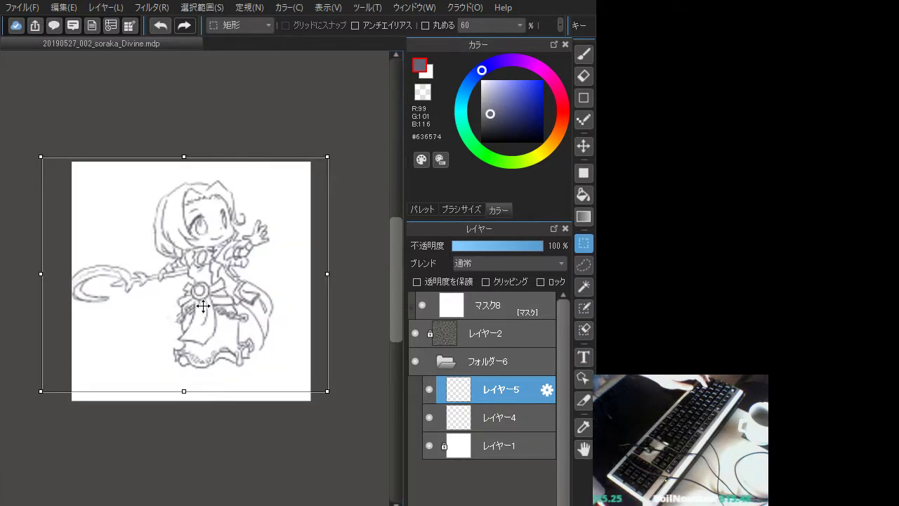
Fine-tune the enlarged figure's scale and position so the staff and waving hand fit the canvas, apply the transform and deselect
left_click_drag(210, 315, 229, 329)
left_click_drag(345, 403, 355, 418)
left_click_drag(256, 337, 255, 341)
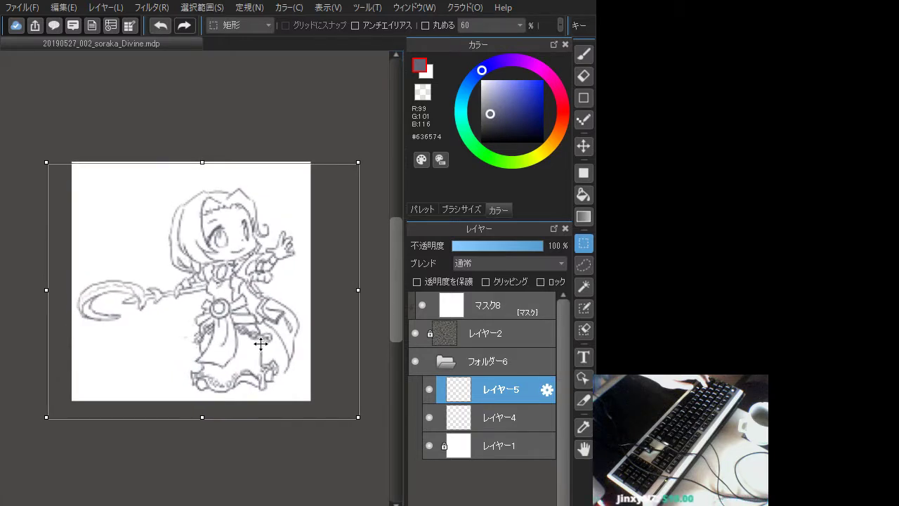
left_click_drag(358, 417, 361, 425)
left_click_drag(263, 355, 265, 352)
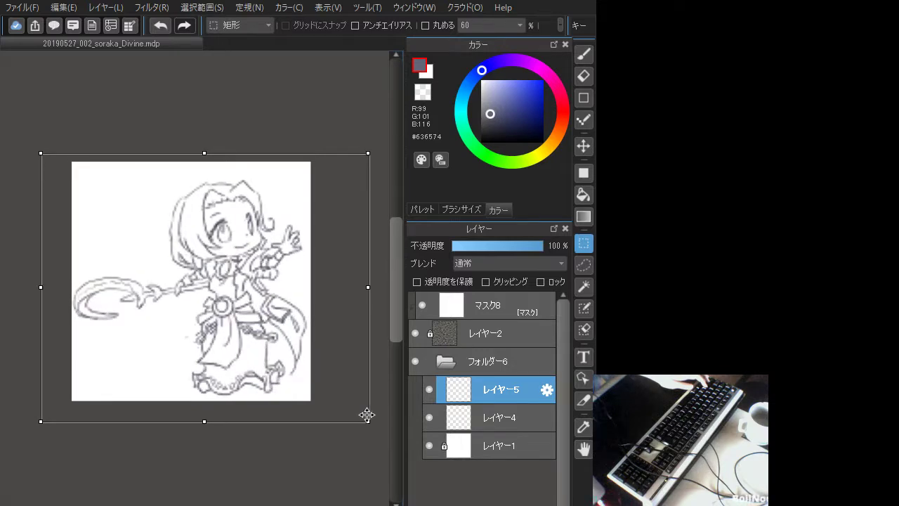
left_click_drag(367, 414, 355, 419)
left_click_drag(262, 355, 263, 356)
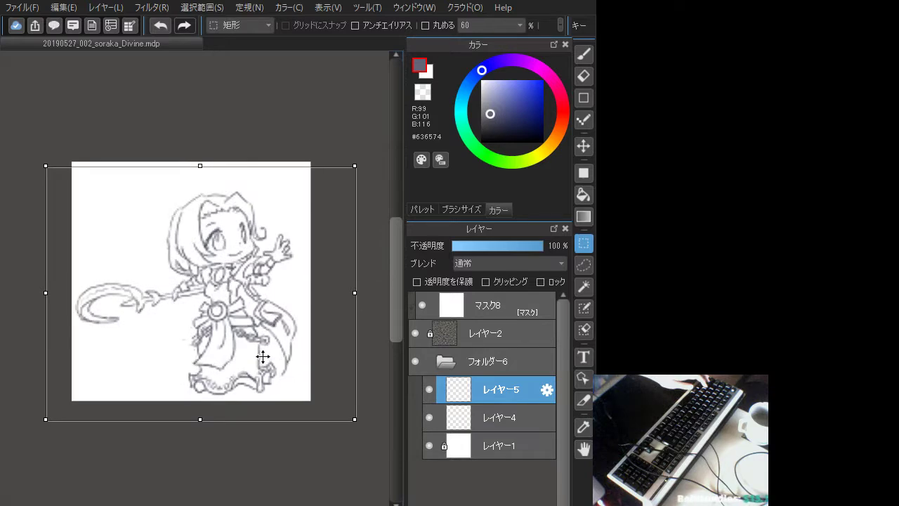
left_click_drag(353, 419, 363, 424)
left_click_drag(283, 365, 277, 356)
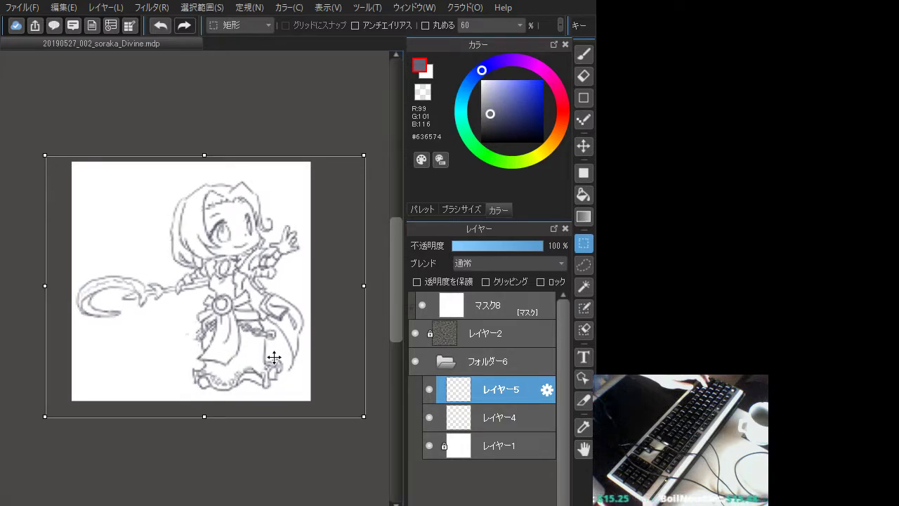
key("Return")
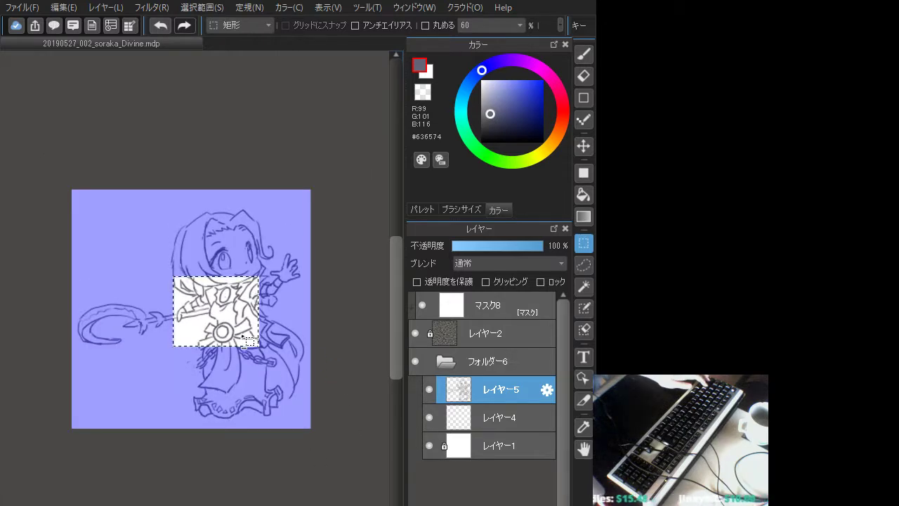
key("ctrl+d")
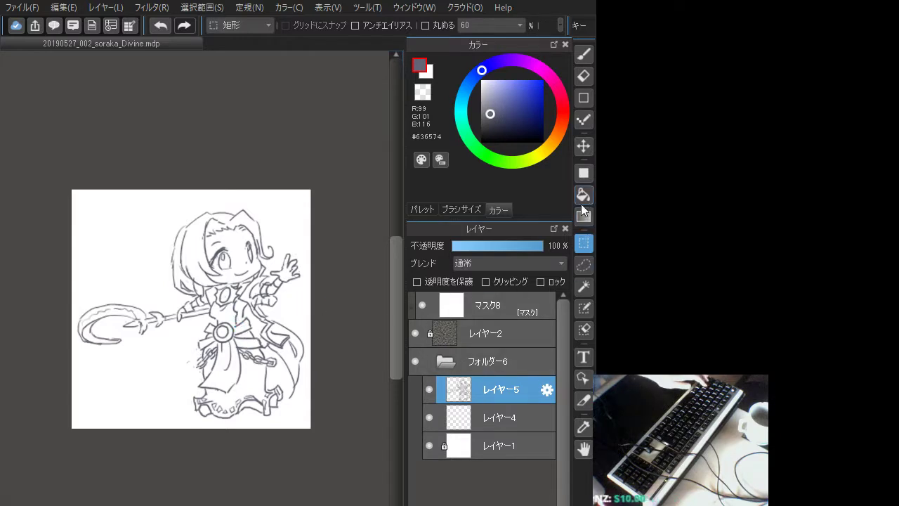
Protect the transparency of レイヤー5, recolour its sketch lines bright green (#5FFF3D), and lower the layer's opacity to 37%
left_click(584, 173)
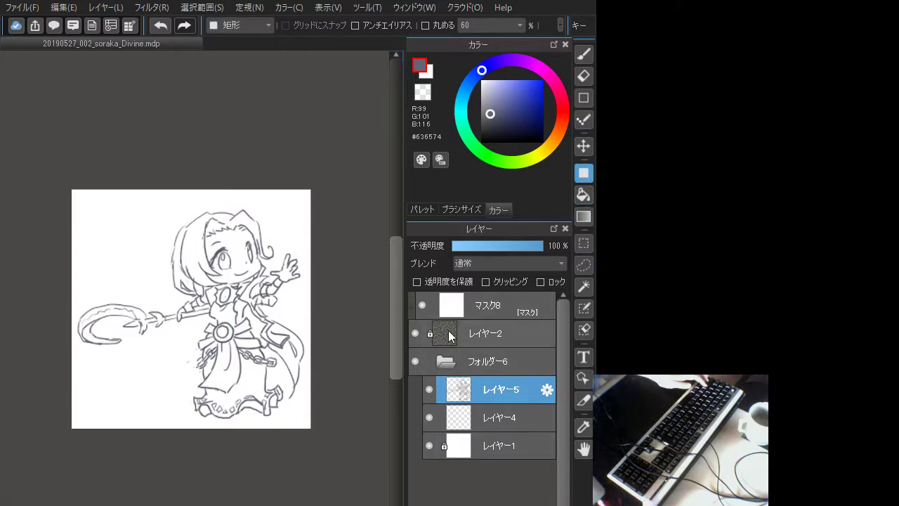
left_click(417, 282)
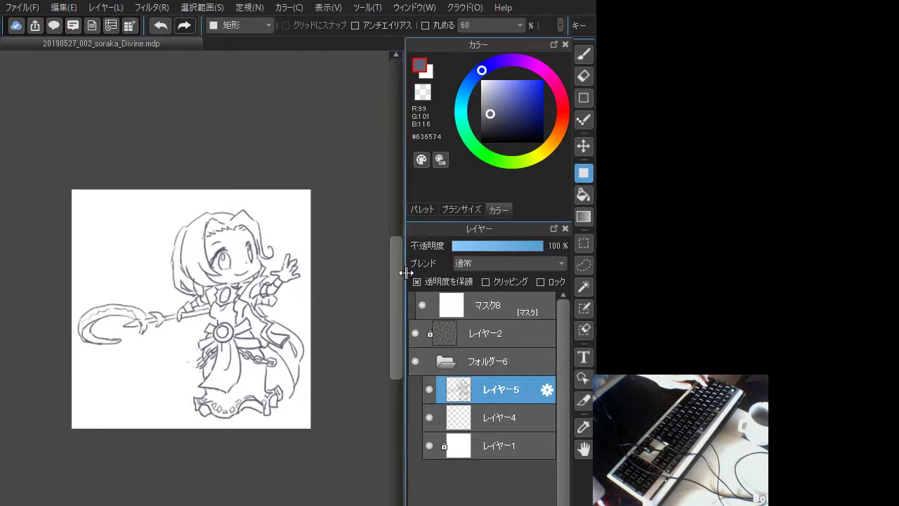
left_click(492, 160)
left_click(529, 82)
left_click_drag(51, 153, 344, 468)
left_click_drag(520, 246, 488, 257)
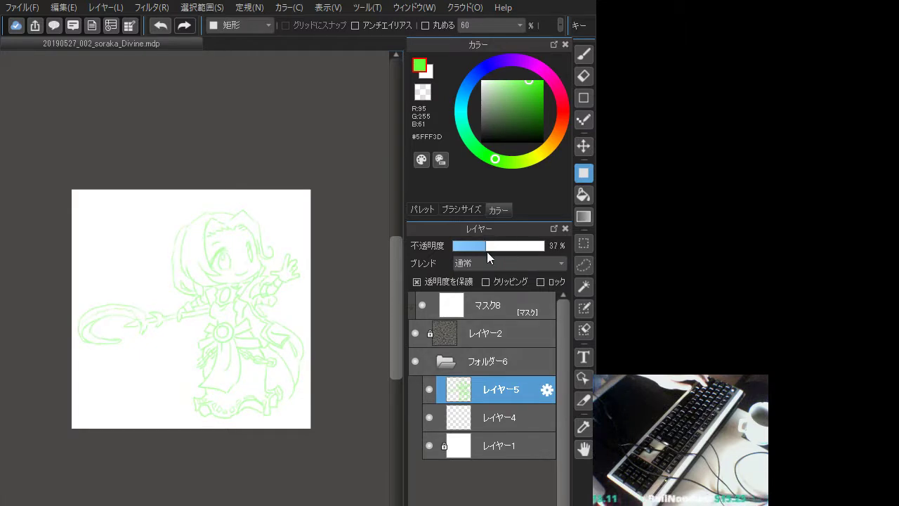
Add a new layer above レイヤー5 and set the brush colour to blue-grey #637177
key("ctrl+shift+n")
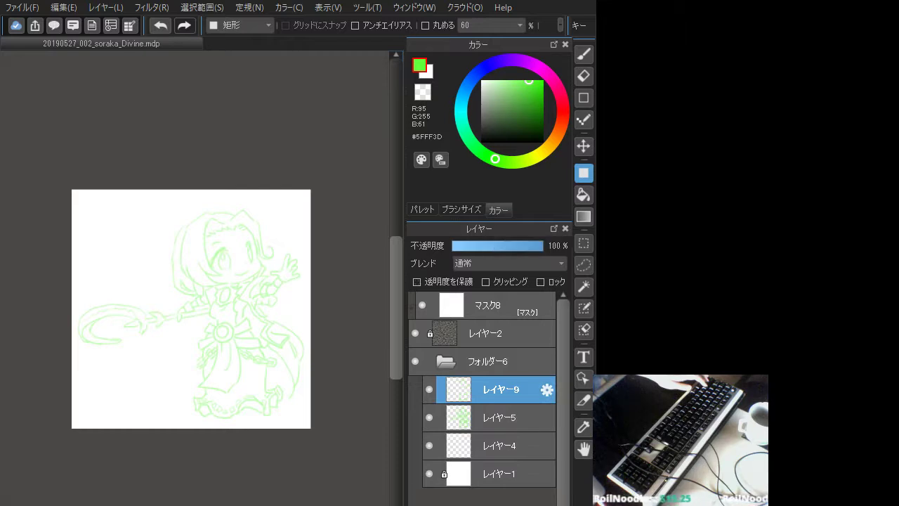
left_click(583, 59)
mouse_move(550, 123)
left_mouse_down()
mouse_move(462, 99)
mouse_move(492, 112)
left_mouse_up()
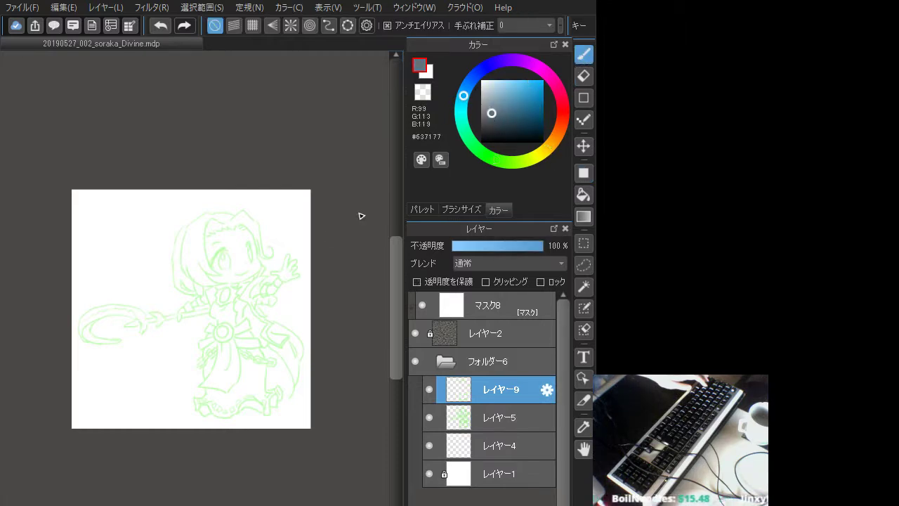
mouse_move(181, 281)
left_mouse_down()
mouse_move(220, 287)
mouse_move(244, 325)
left_mouse_up()
key("ctrl+z")
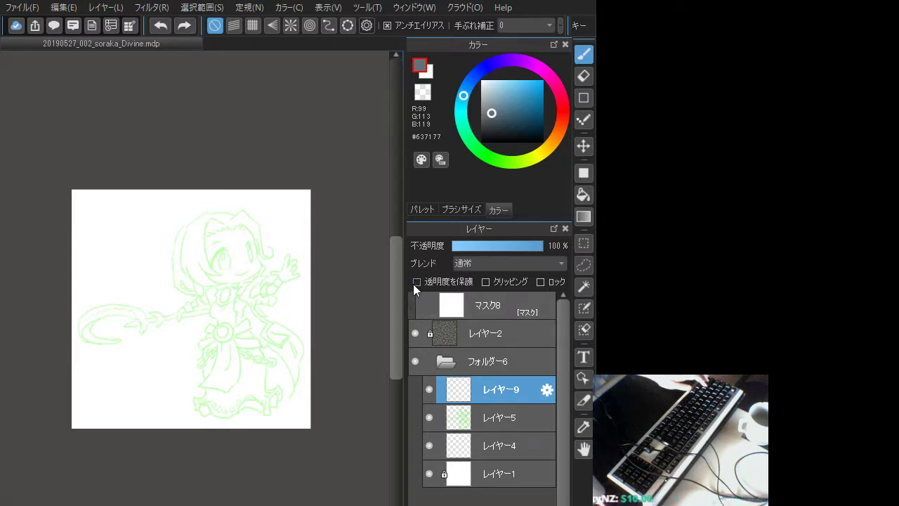
Lock the green sketch layer レイヤー5 and make the empty レイヤー9 above it the active layer
left_click(429, 474)
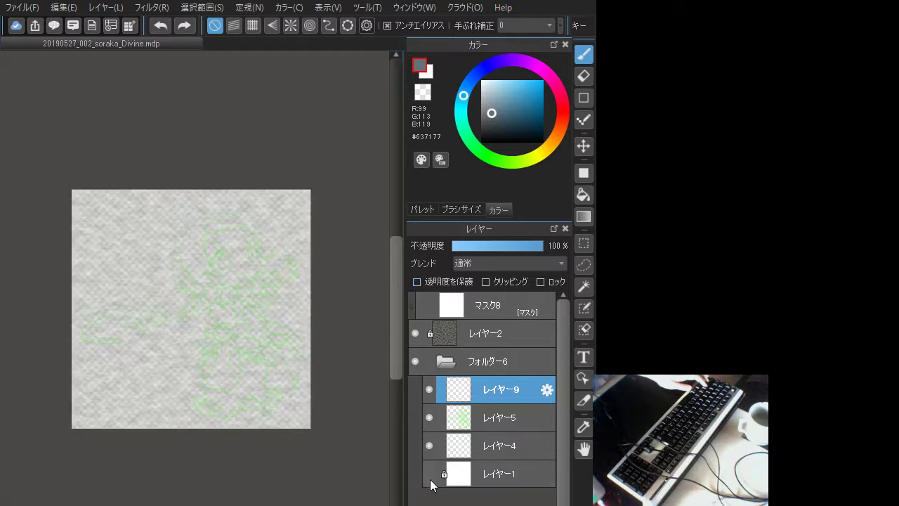
left_click(430, 474)
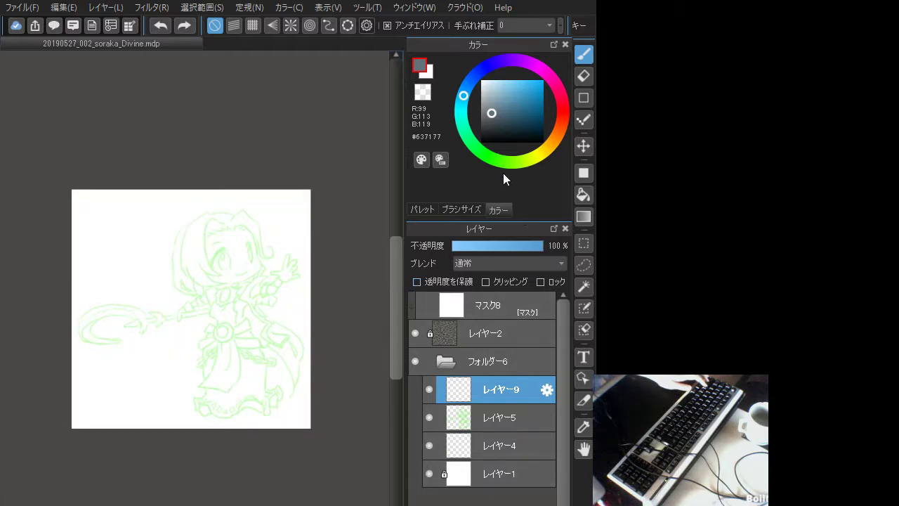
left_click(498, 418)
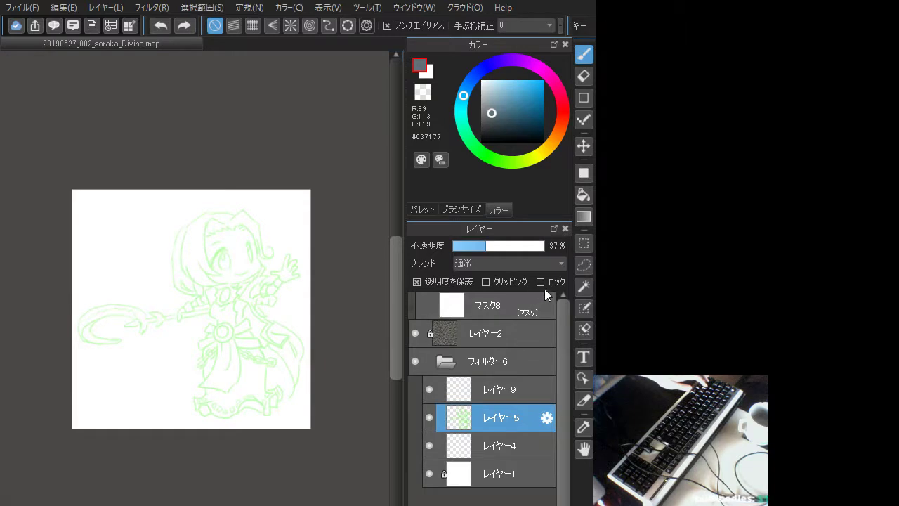
left_click(510, 393)
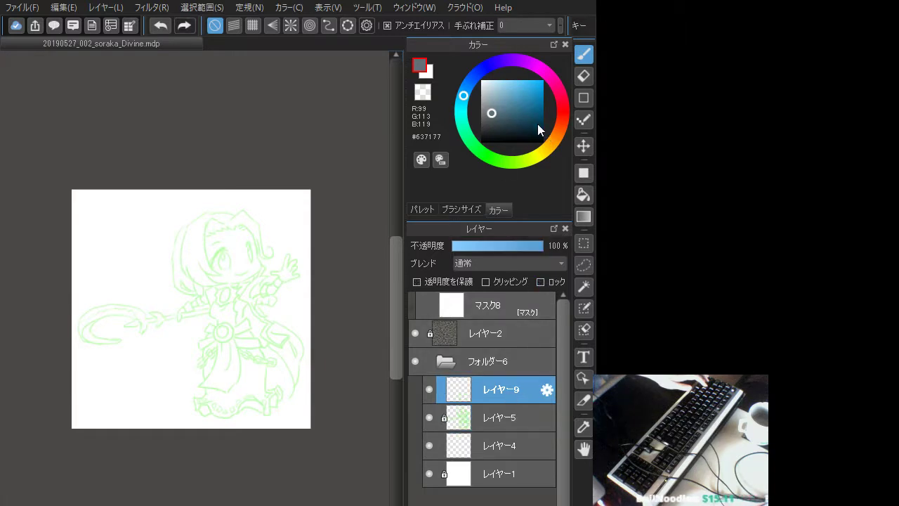
Set the drawing colour to dark blue-grey #505860 and the brush size to 20 for inking on レイヤー9
left_click(560, 119)
left_click(467, 85)
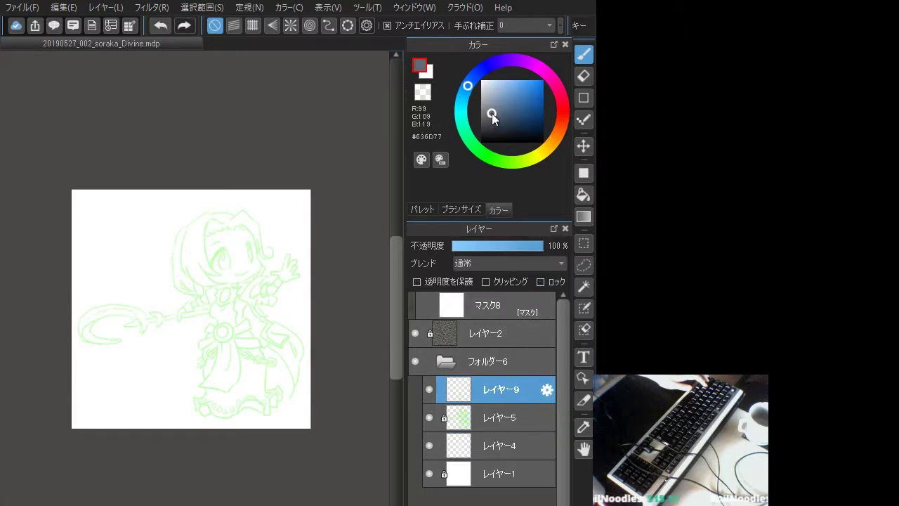
left_click(491, 118)
left_click_drag(211, 295, 285, 354)
key("ctrl+z")
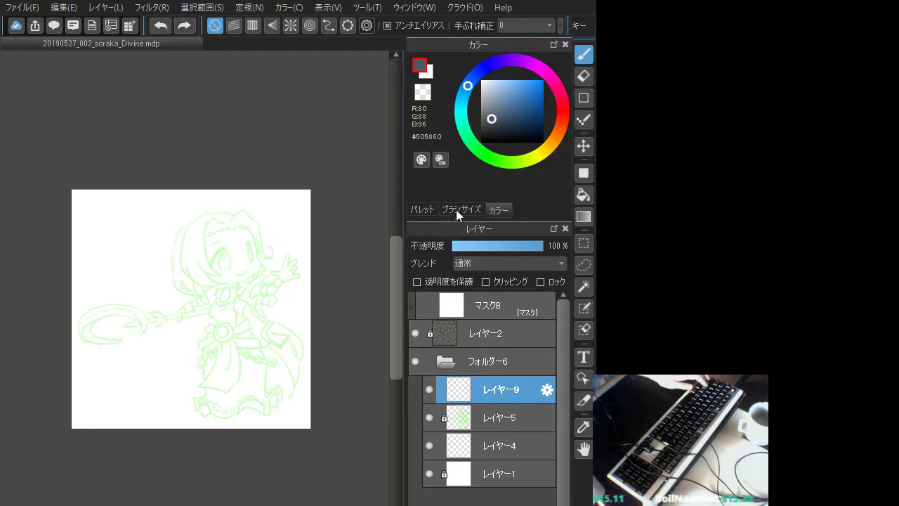
left_click(456, 210)
left_click(420, 137)
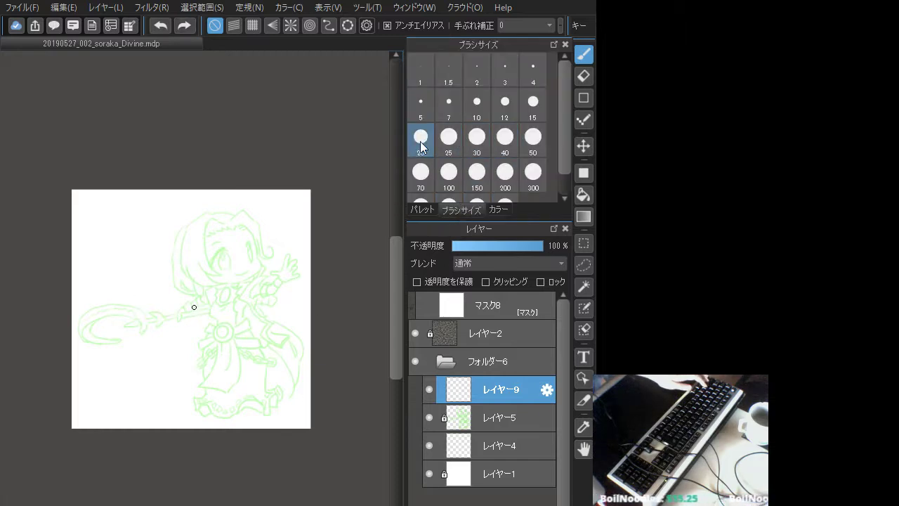
mouse_move(215, 287)
left_mouse_down()
mouse_move(249, 276)
mouse_move(268, 299)
left_mouse_up()
key("ctrl+z")
mouse_move(256, 242)
left_mouse_down()
mouse_move(262, 268)
mouse_move(244, 279)
left_mouse_up()
key("ctrl+z")
key("ctrl+z")
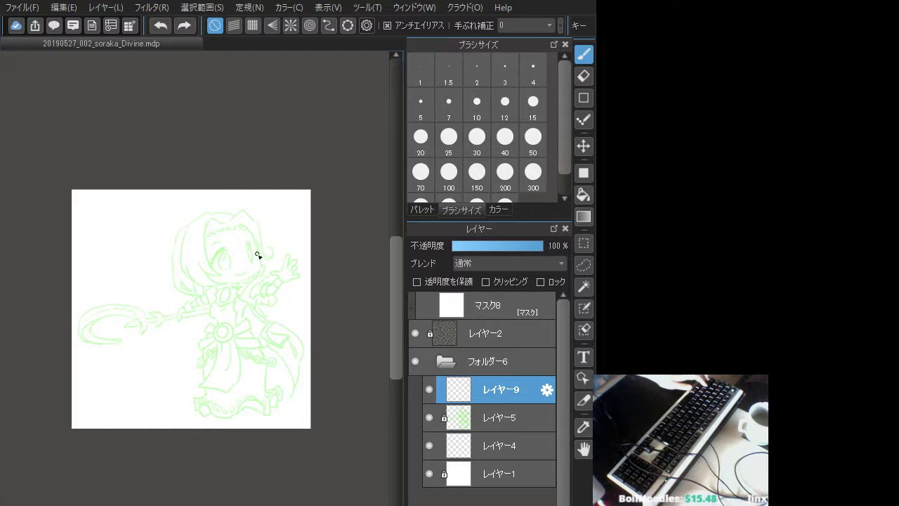
Hide the dark textured レイヤー2 and try out the cheek-and-chin line over the green guide on レイヤー9
scroll(232, 164, "up", 1)
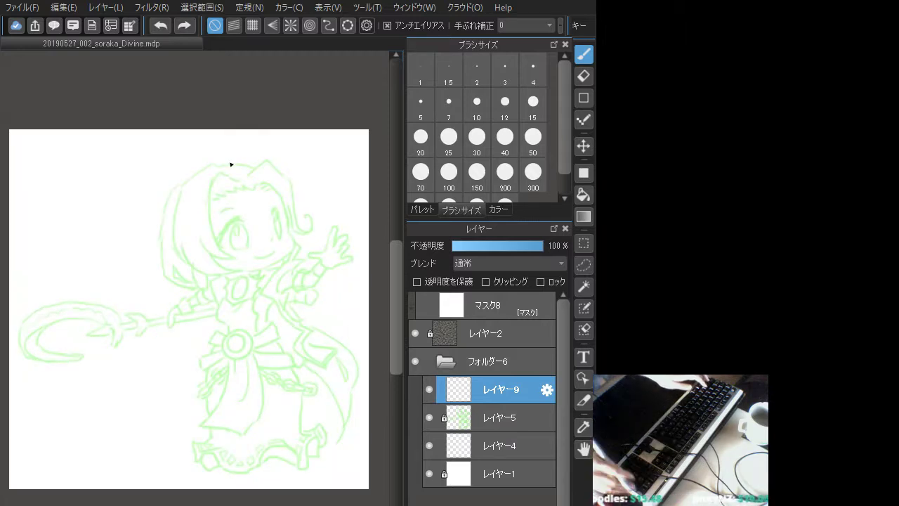
left_click_drag(169, 257, 179, 288)
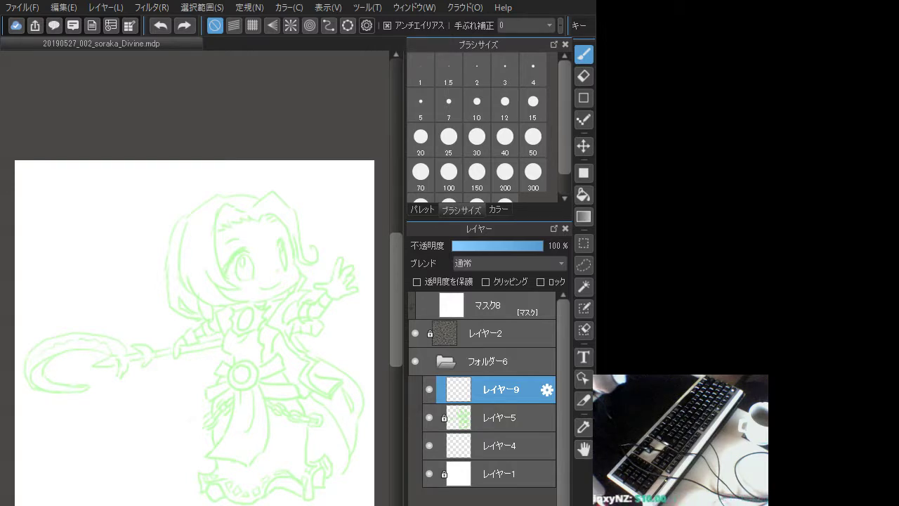
mouse_move(121, 265)
left_mouse_down()
mouse_move(153, 270)
mouse_move(171, 236)
left_mouse_up()
key("ctrl+z")
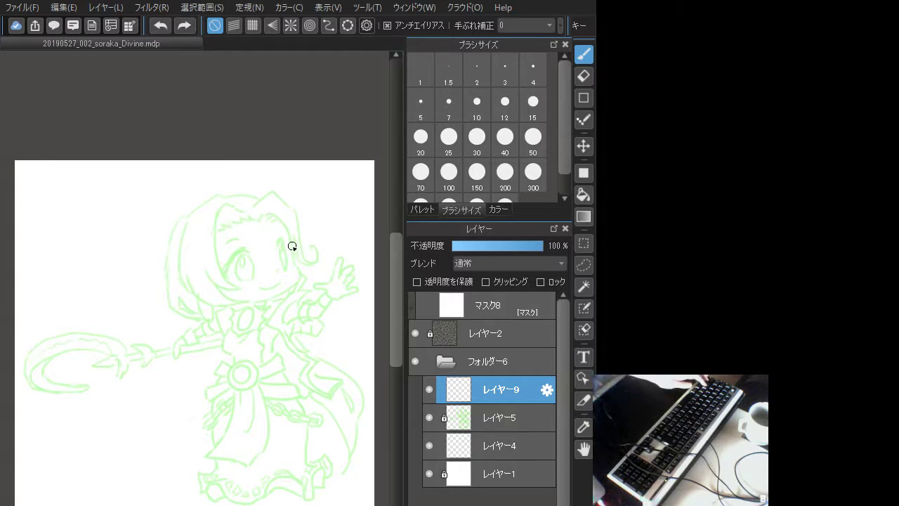
mouse_move(292, 246)
left_mouse_down()
mouse_move(302, 274)
mouse_move(299, 265)
mouse_move(263, 297)
left_mouse_up()
key("ctrl+z")
key("ctrl+z")
mouse_move(292, 254)
left_mouse_down()
mouse_move(287, 288)
mouse_move(260, 298)
left_mouse_up()
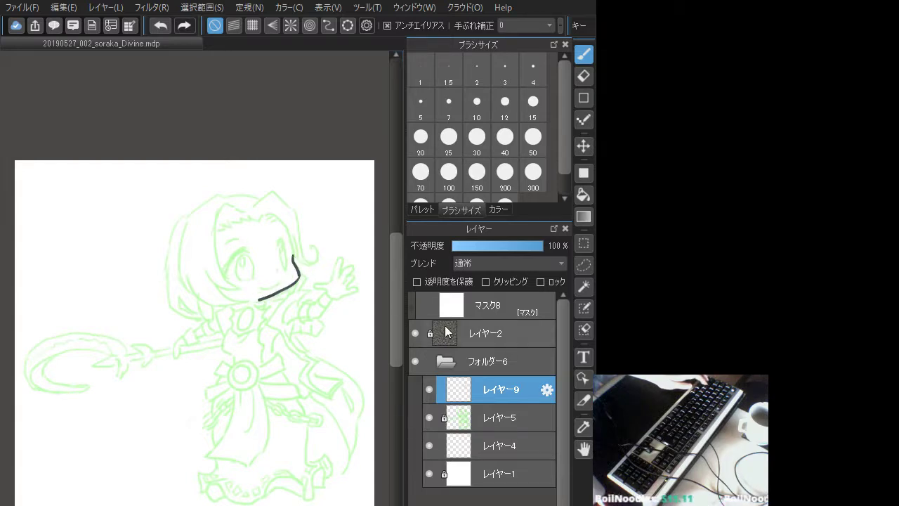
left_click(415, 333)
key("ctrl+z")
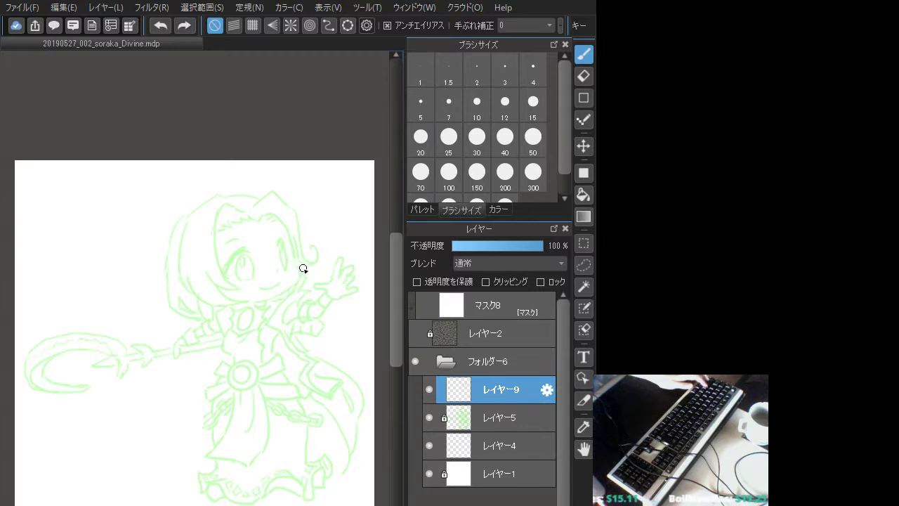
Ink the curved cheek and chin line on the waving-hand side of the face, following the green guide
mouse_move(293, 257)
left_mouse_down()
mouse_move(290, 285)
mouse_move(256, 297)
left_mouse_up()
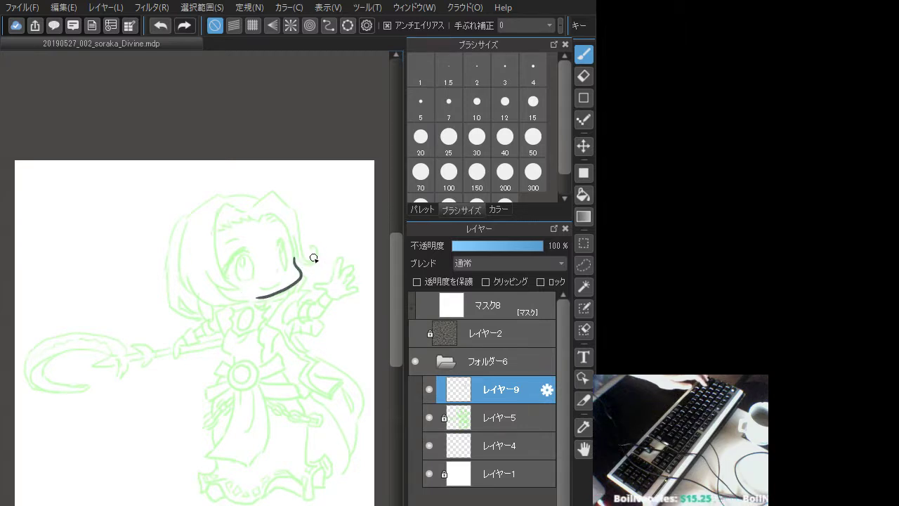
key("ctrl+z")
mouse_move(295, 261)
left_mouse_down()
mouse_move(248, 305)
mouse_move(285, 300)
mouse_move(256, 301)
mouse_move(265, 293)
mouse_move(271, 303)
mouse_move(275, 295)
mouse_move(255, 299)
mouse_move(274, 301)
mouse_move(257, 301)
mouse_move(283, 290)
mouse_move(258, 302)
left_mouse_up()
key("ctrl+z")
key("ctrl+z")
key("ctrl+z")
key("ctrl+z")
key("ctrl+z")
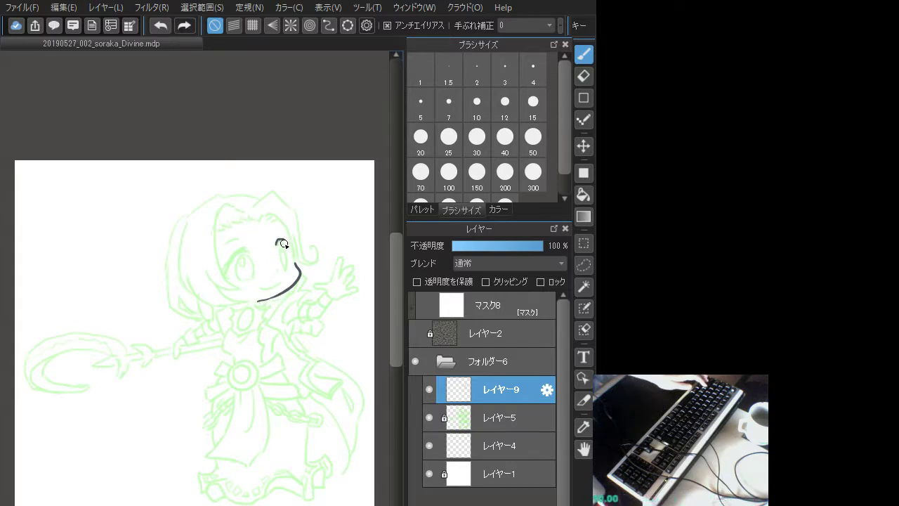
Ink the eye nearer the waving hand with a thick upper lash and a dark oval iris containing a small highlight
left_click_drag(281, 241, 277, 245)
key("ctrl+z")
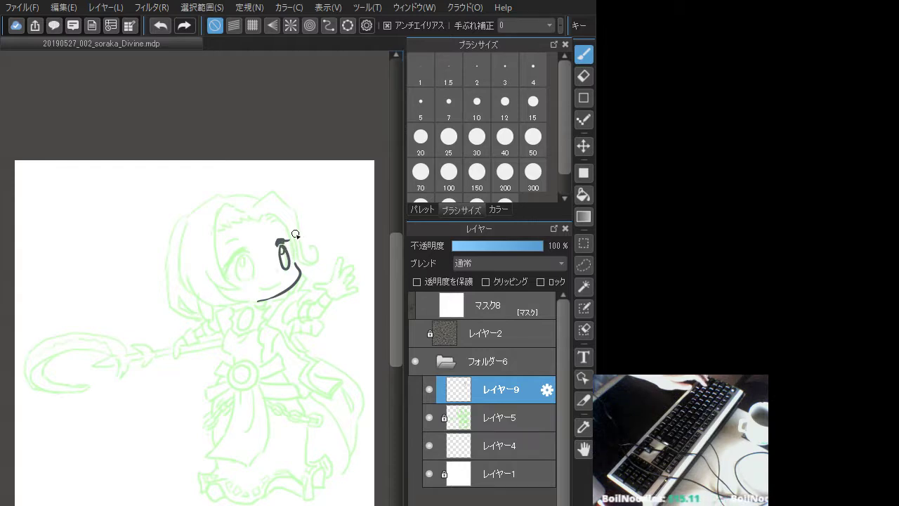
left_click_drag(295, 238, 287, 256)
key("ctrl+z")
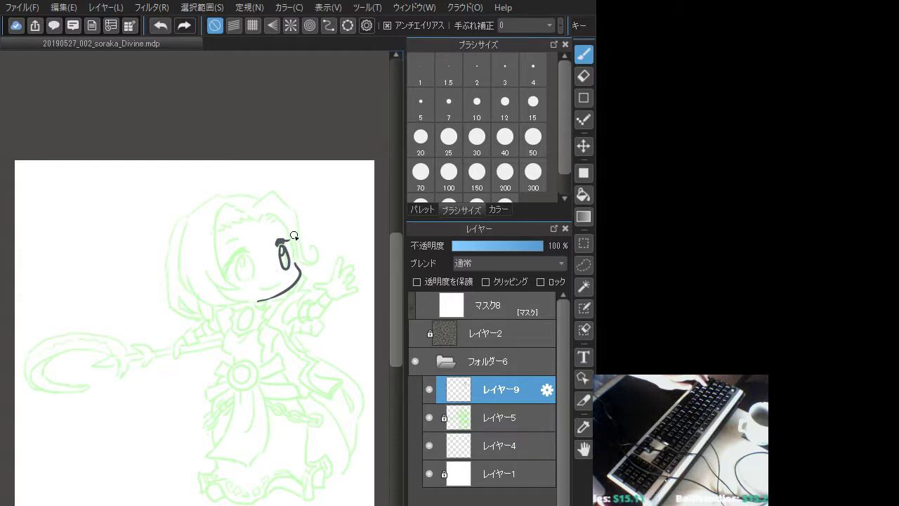
key("ctrl+z")
left_click_drag(281, 248, 287, 257)
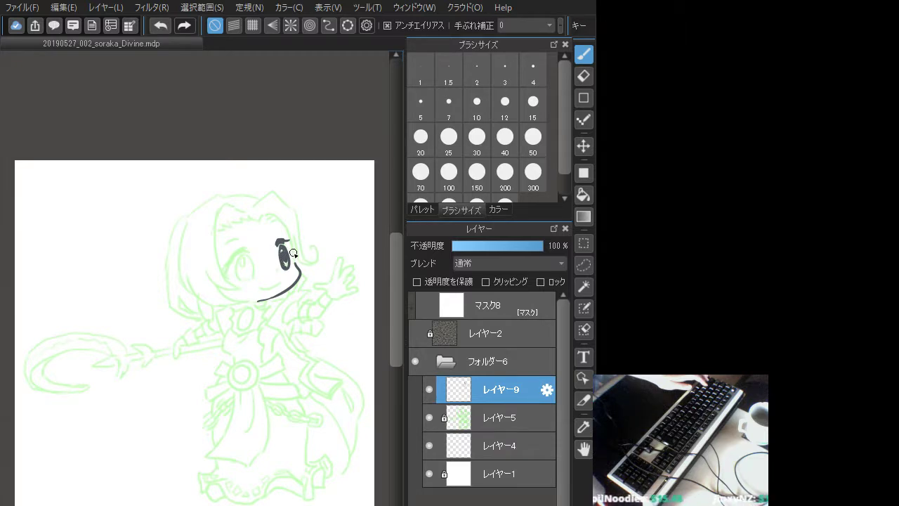
Ink the other eye's thick arched upper lash and the rounded outline of its iris
mouse_move(247, 249)
left_mouse_down()
mouse_move(234, 250)
mouse_move(225, 273)
left_mouse_up()
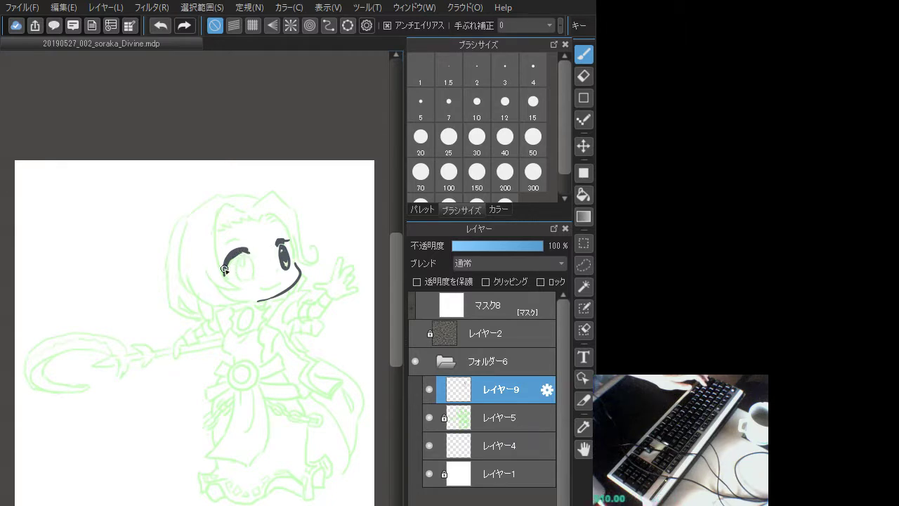
key("ctrl+z")
left_click_drag(246, 250, 225, 274)
key("ctrl+z")
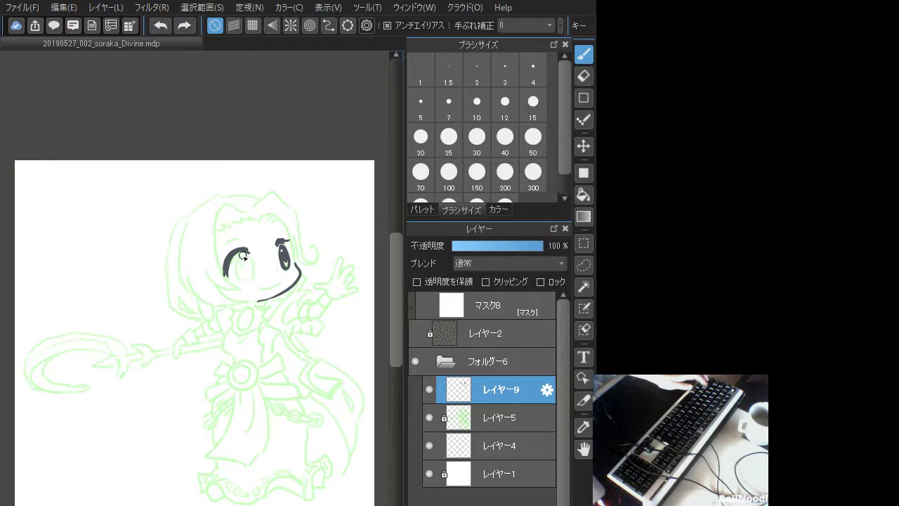
mouse_move(248, 254)
left_mouse_down()
mouse_move(247, 278)
mouse_move(240, 265)
mouse_move(253, 272)
left_mouse_up()
key("ctrl+z")
key("ctrl+z")
key("ctrl+z")
key("ctrl+z")
key("ctrl+z")
key("ctrl+z")
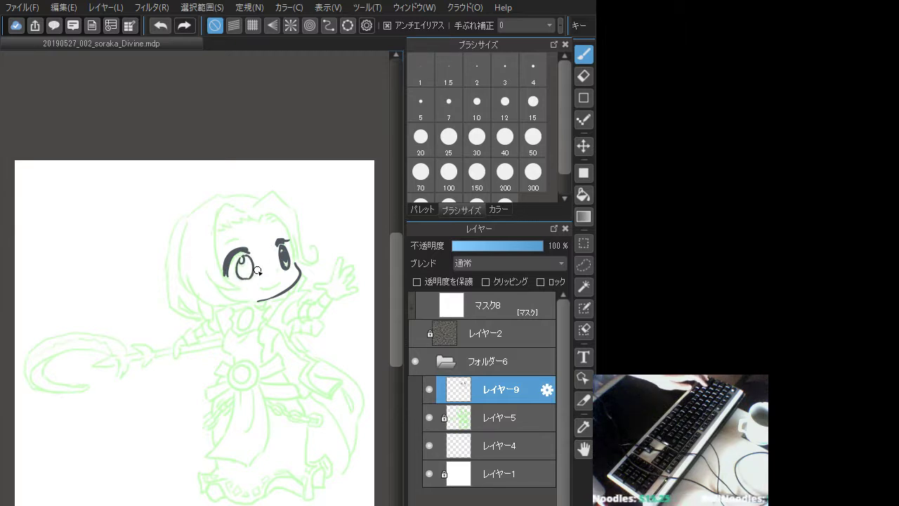
Add a short eyebrow above the larger eye and test a small lash flick at its inner corner
left_click_drag(244, 242, 240, 262)
key("ctrl+z")
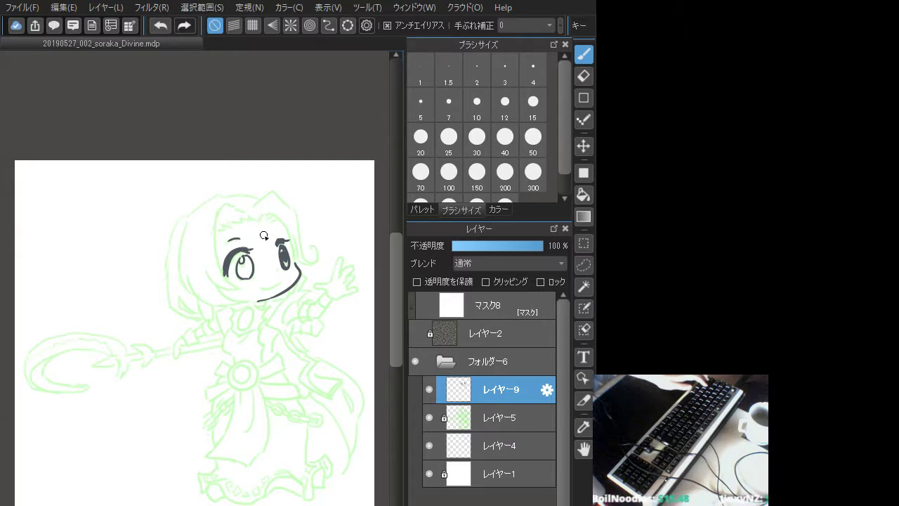
key("ctrl+z")
key("ctrl+y")
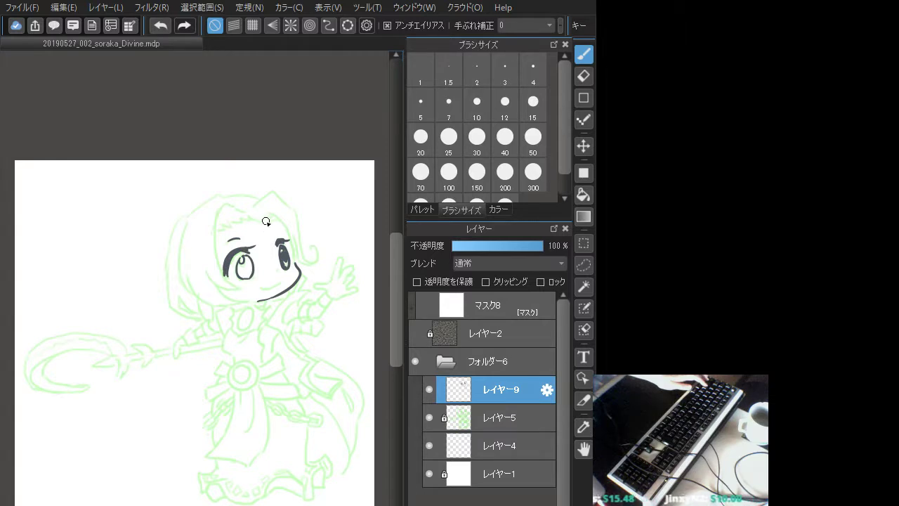
key("ctrl+z")
key("ctrl+y")
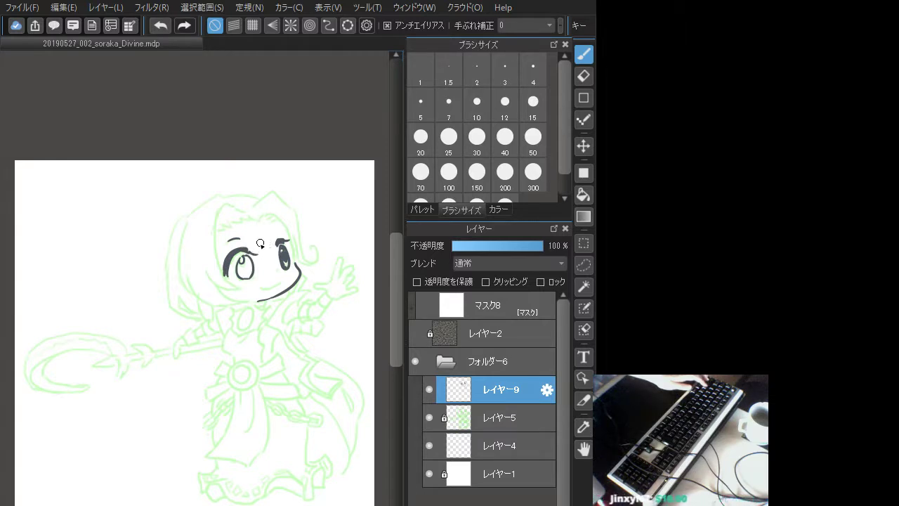
key("ctrl+z")
key("ctrl+y")
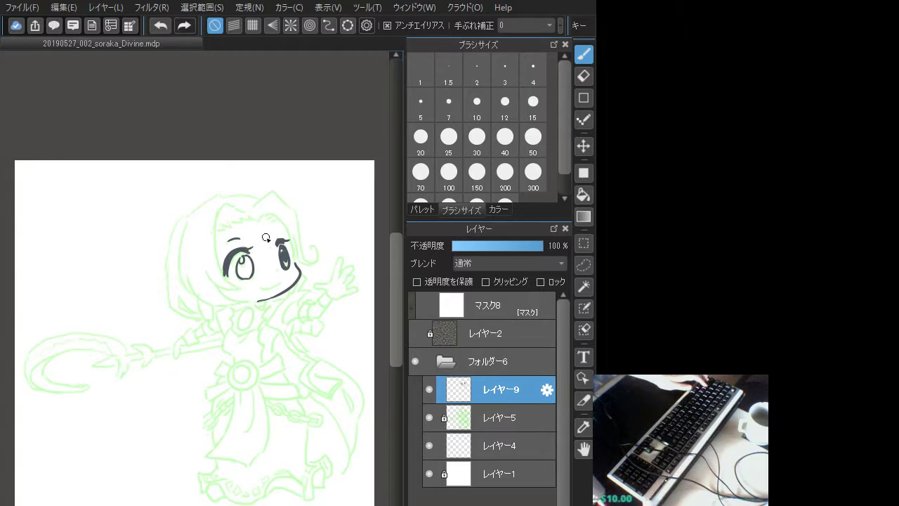
key("ctrl+z")
key("ctrl+y")
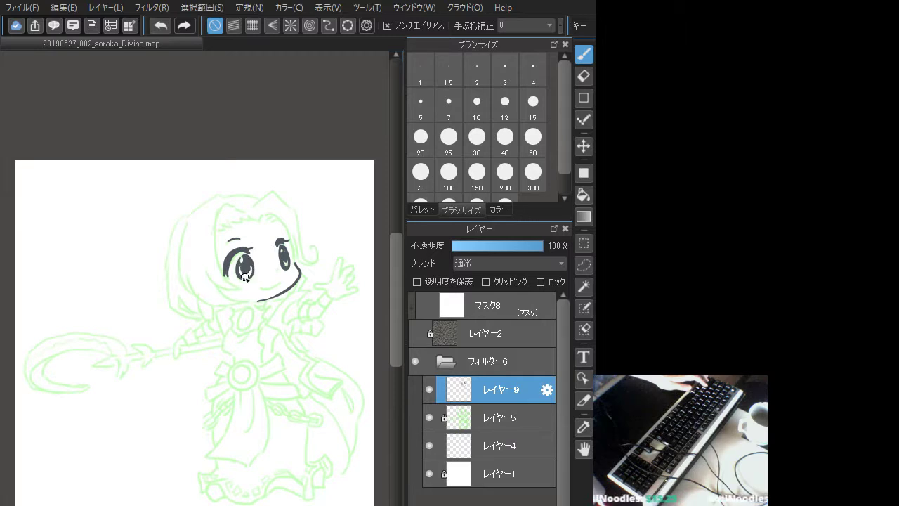
Fill the larger eye's iris dark around a light highlight and draw a first smiling mouth line
key("ctrl+z")
left_click_drag(240, 277, 256, 270)
key("ctrl+z")
key("ctrl+z")
key("ctrl+y")
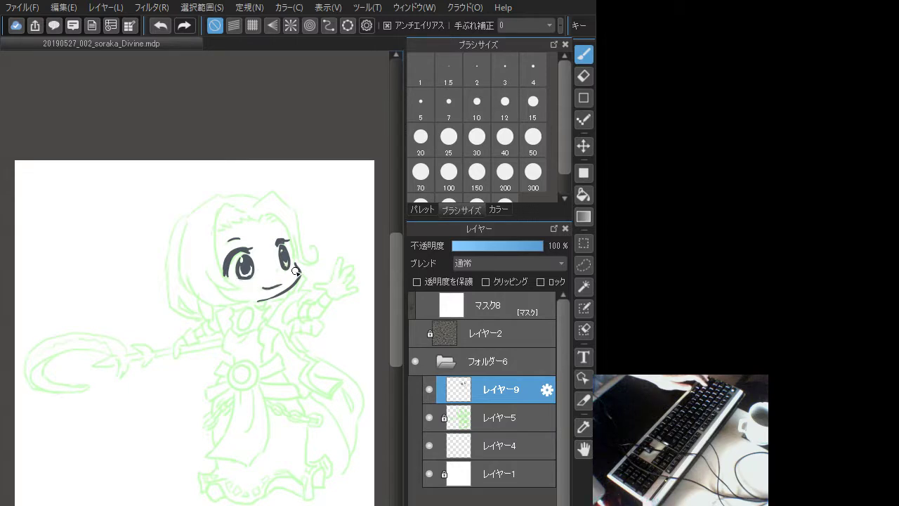
Dot in the nose and rework the mouth into a wavy smile, checking the face with the レイヤー5 guide briefly hidden
left_click(275, 270)
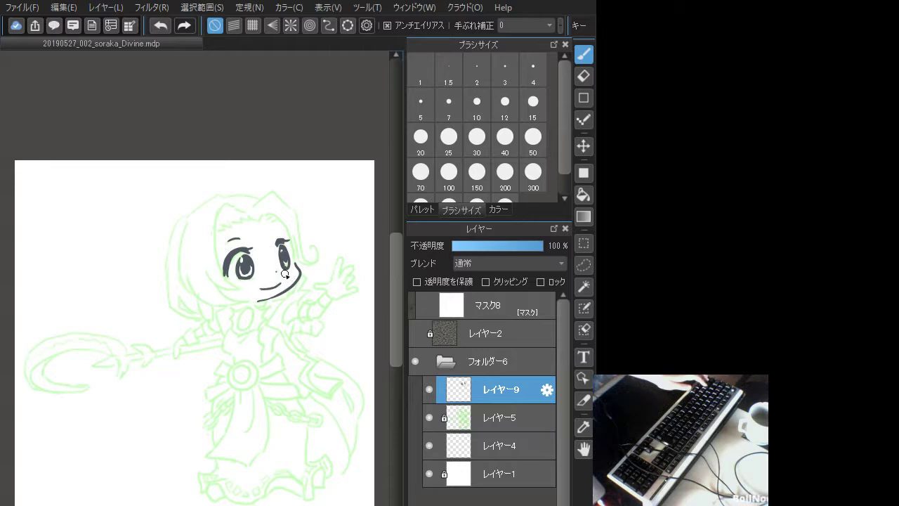
key("ctrl+z")
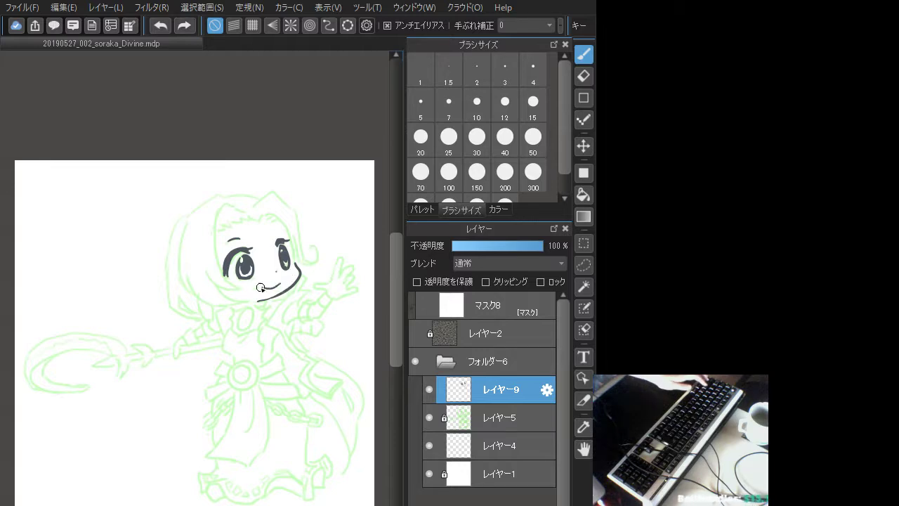
key("ctrl+z")
mouse_move(279, 283)
left_mouse_down()
mouse_move(259, 287)
mouse_move(294, 276)
left_mouse_up()
key("ctrl+z")
key("ctrl+z")
key("ctrl+z")
key("ctrl+z")
key("ctrl+z")
key("ctrl+z")
key("ctrl+z")
key("ctrl+z")
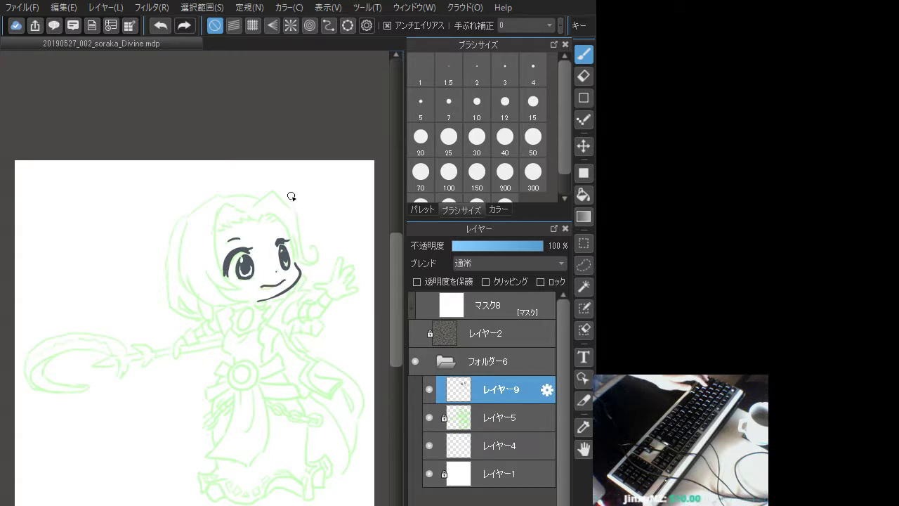
left_click(429, 417)
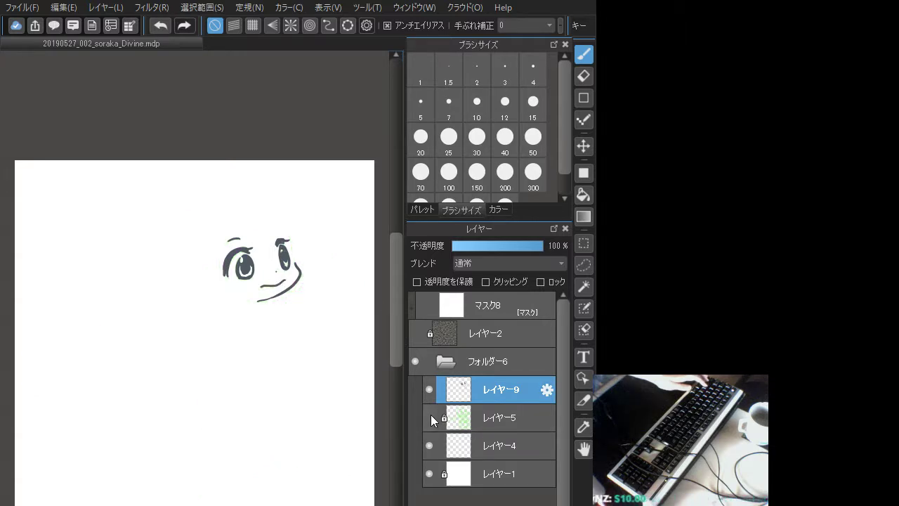
left_click(429, 417)
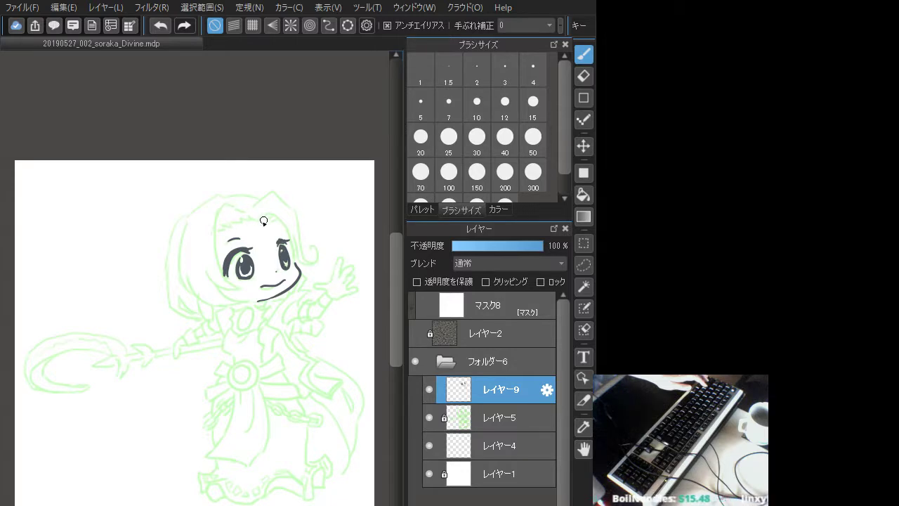
Ink the hairline and the pointed front lock on the waving-hand side, ending in a curl beside the cheek
mouse_move(261, 217)
left_mouse_down()
mouse_move(286, 223)
mouse_move(309, 264)
mouse_move(312, 246)
left_mouse_up()
key("ctrl+z")
key("ctrl+z")
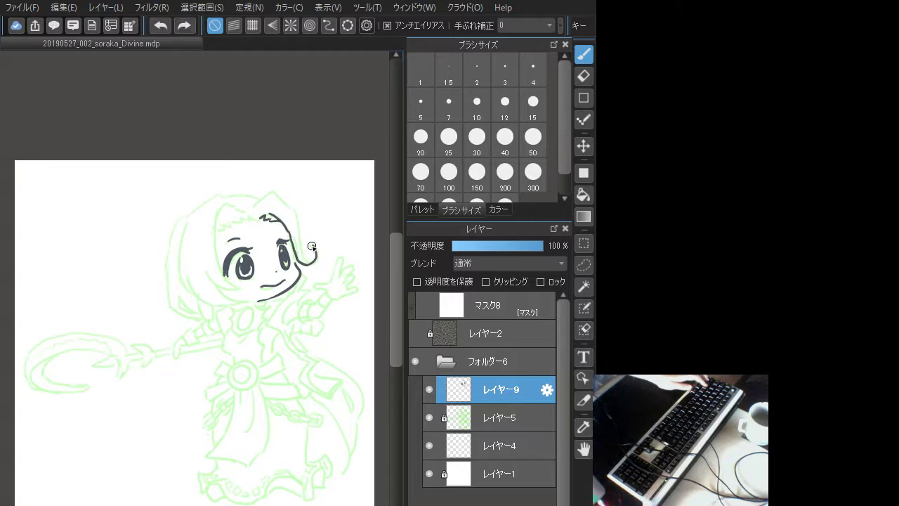
mouse_move(258, 205)
left_mouse_down()
mouse_move(269, 189)
mouse_move(301, 216)
mouse_move(309, 259)
left_mouse_up()
key("ctrl+z")
left_click_drag(295, 209, 315, 247)
key("ctrl+z")
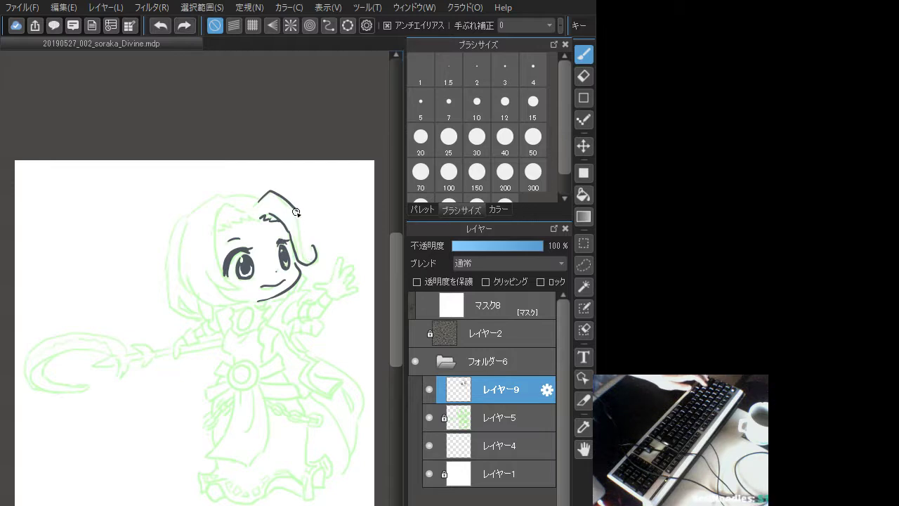
left_click_drag(297, 209, 305, 258)
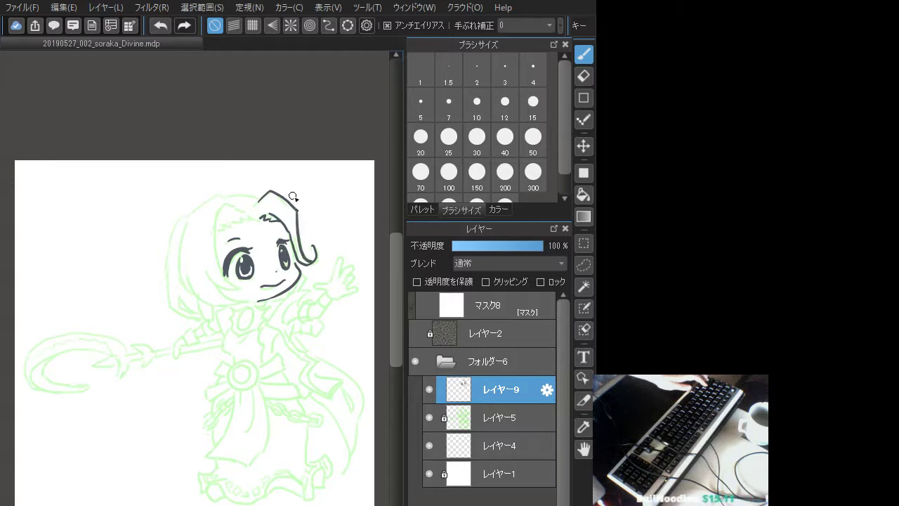
key("ctrl+z")
mouse_move(296, 210)
left_mouse_down()
mouse_move(307, 260)
mouse_move(317, 247)
left_mouse_up()
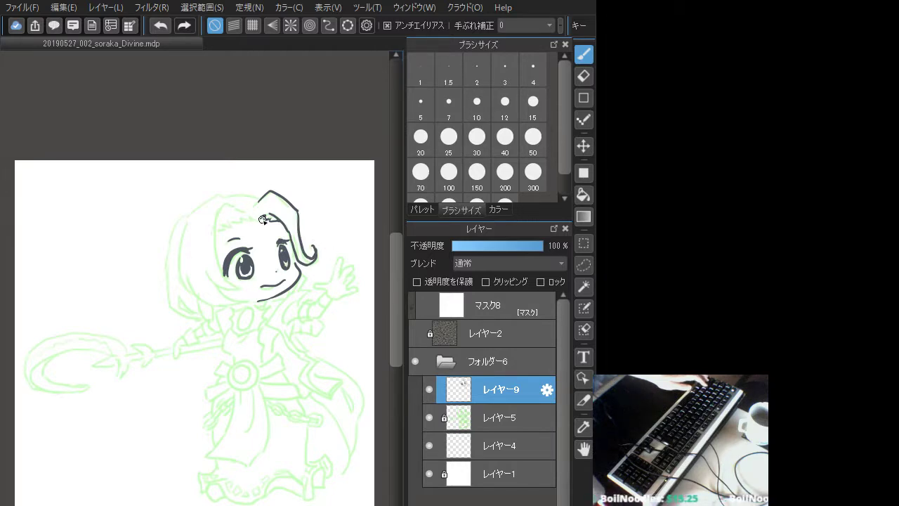
Ink the jagged forehead hairline and the opposite front lock from its peak down past the larger eye
mouse_move(260, 221)
left_mouse_down()
mouse_move(222, 226)
mouse_move(240, 213)
mouse_move(223, 205)
mouse_move(219, 261)
left_mouse_up()
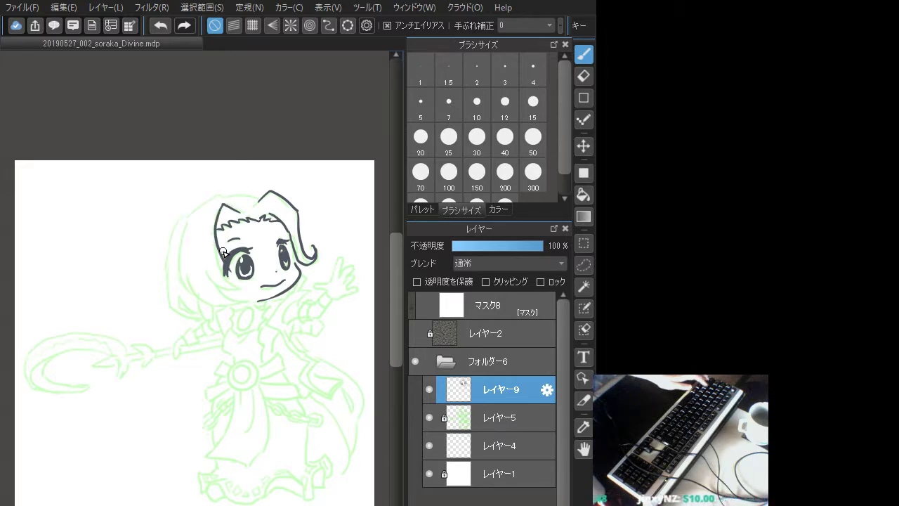
key("ctrl+z")
left_click_drag(222, 204, 232, 271)
key("ctrl+z")
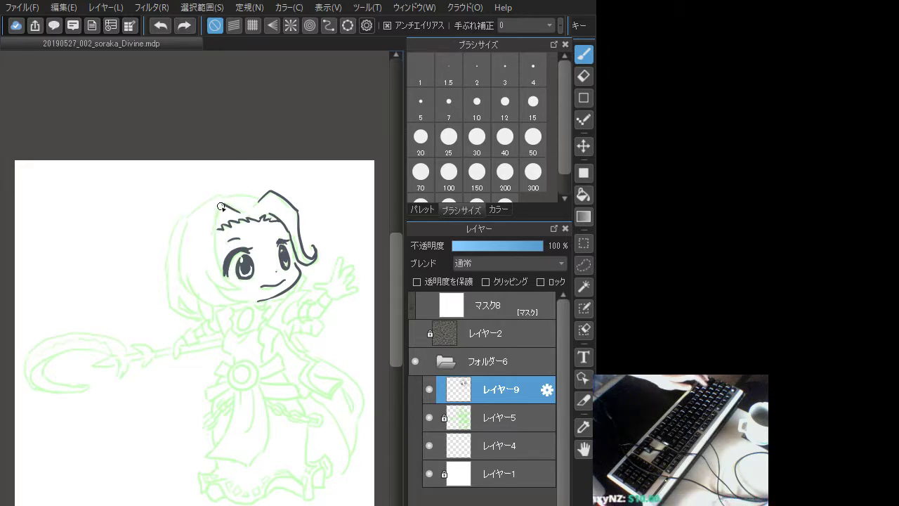
mouse_move(222, 204)
left_mouse_down()
mouse_move(224, 278)
mouse_move(238, 286)
left_mouse_up()
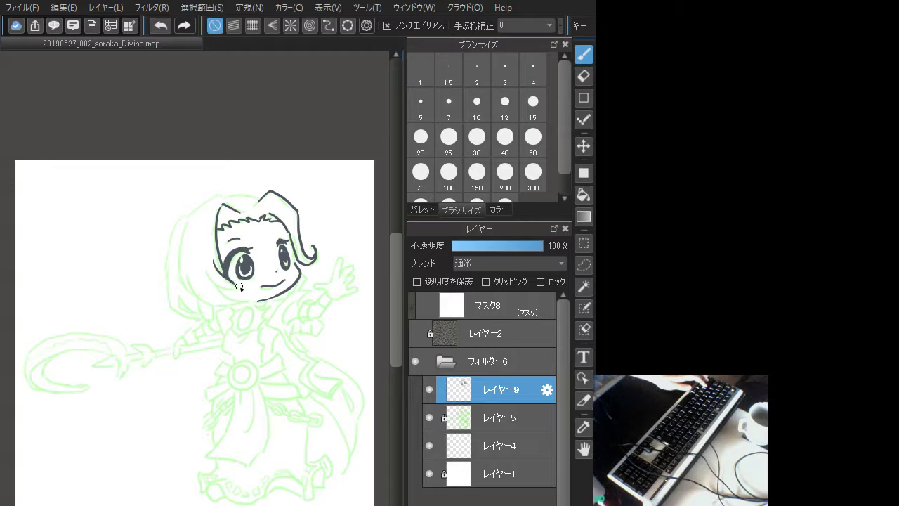
Ink the pointed end of the front lock beneath the larger eye and the jawline running down to the chin
key("ctrl+z")
key("ctrl+z")
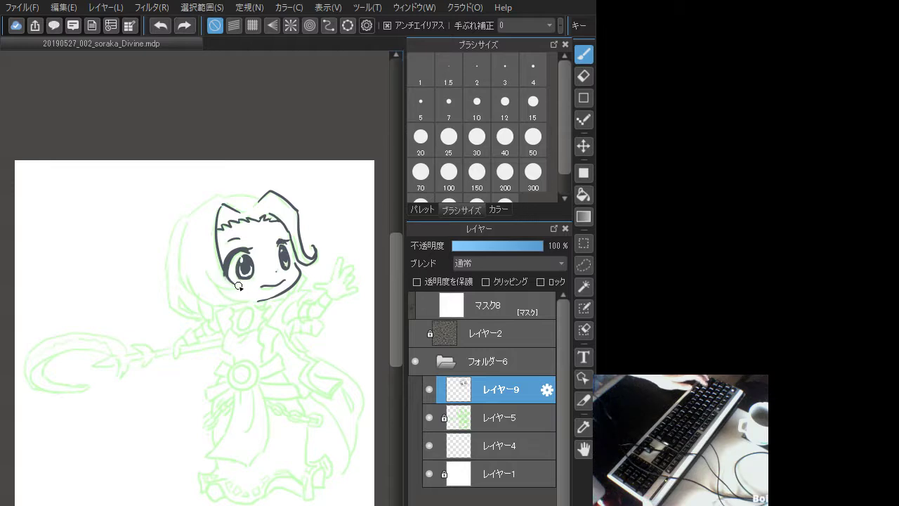
mouse_move(228, 281)
left_mouse_down()
mouse_move(241, 287)
mouse_move(211, 278)
mouse_move(246, 286)
mouse_move(247, 302)
left_mouse_up()
key("ctrl+z")
key("ctrl+z")
key("ctrl+z")
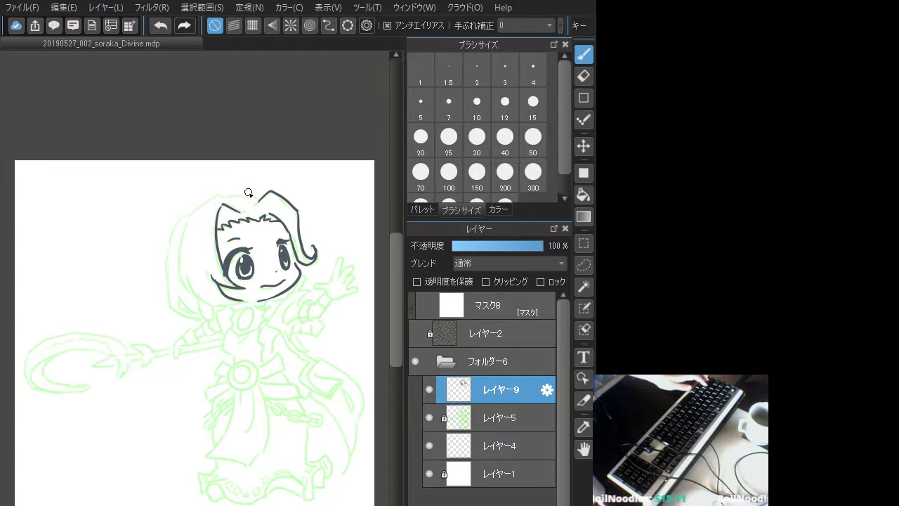
Ink the outer hair contour on the staff side, curving from the peak around the head to below the chin
mouse_move(225, 204)
left_mouse_down()
mouse_move(212, 196)
mouse_move(197, 211)
mouse_move(180, 254)
mouse_move(205, 295)
left_mouse_up()
key("ctrl+z")
mouse_move(189, 219)
left_mouse_down()
mouse_move(204, 291)
mouse_move(193, 279)
mouse_move(195, 289)
mouse_move(219, 305)
left_mouse_up()
key("ctrl+z")
mouse_move(186, 279)
left_mouse_down()
mouse_move(201, 298)
mouse_move(237, 302)
left_mouse_up()
key("ctrl+z")
mouse_move(188, 282)
left_mouse_down()
mouse_move(240, 291)
mouse_move(231, 302)
mouse_move(246, 307)
mouse_move(241, 322)
mouse_move(261, 303)
left_mouse_up()
key("ctrl+z")
key("ctrl+z")
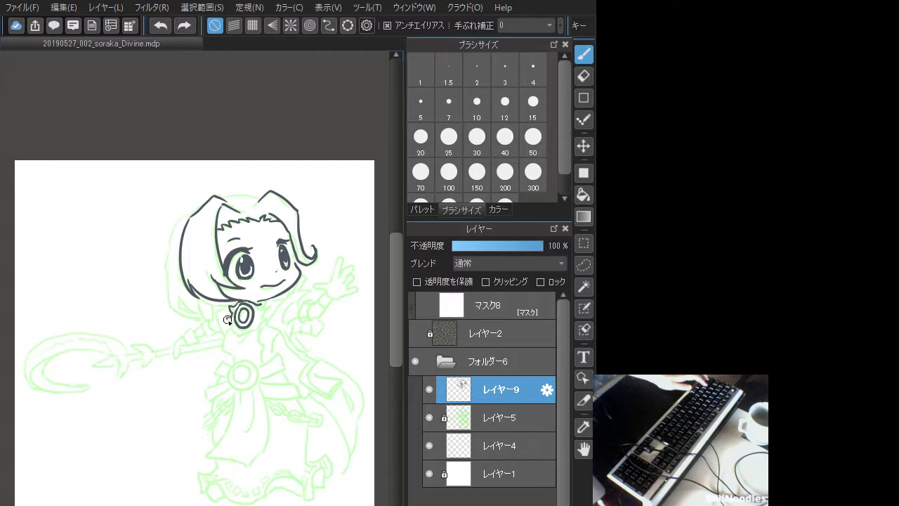
Ink the pointed, winged frame around the oval brooch at the collar
mouse_move(228, 320)
left_mouse_down()
mouse_move(244, 332)
mouse_move(256, 327)
left_mouse_up()
key("ctrl+z")
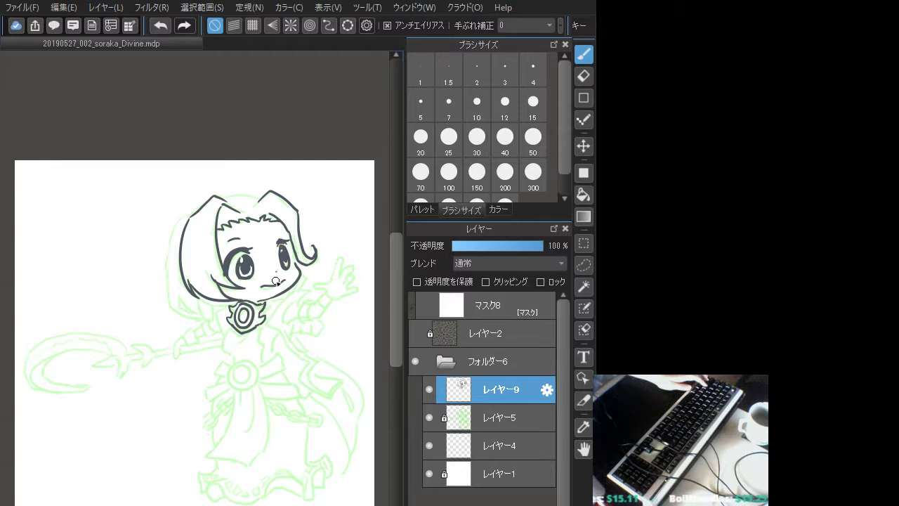
key("ctrl+z")
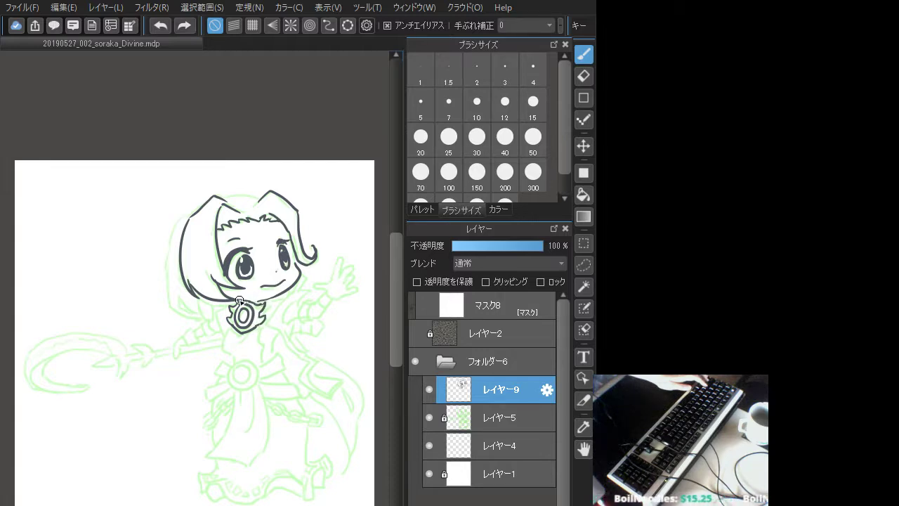
Ink the shoulder line and the banded upper sleeve of the waving arm
mouse_move(241, 300)
left_mouse_down()
mouse_move(282, 300)
mouse_move(271, 320)
mouse_move(293, 297)
mouse_move(280, 327)
left_mouse_up()
key("ctrl+z")
key("ctrl+z")
key("ctrl+z")
key("ctrl+z")
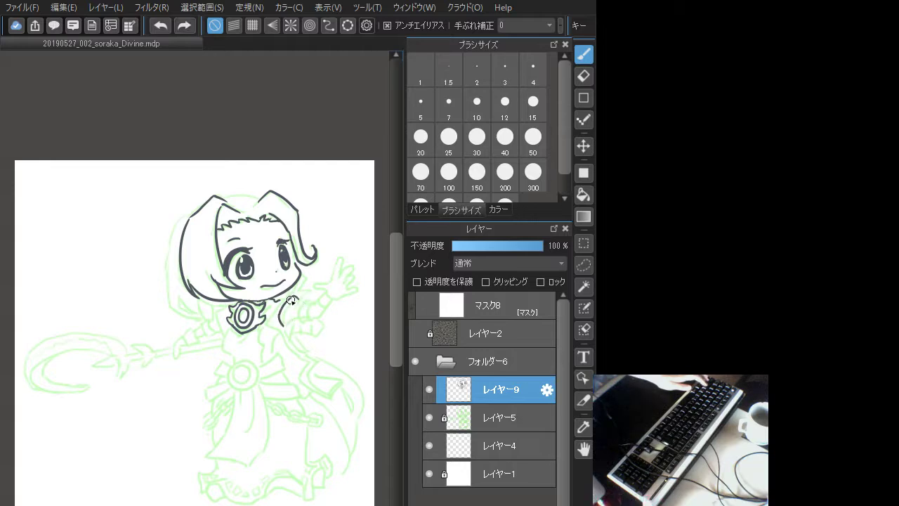
key("ctrl+y")
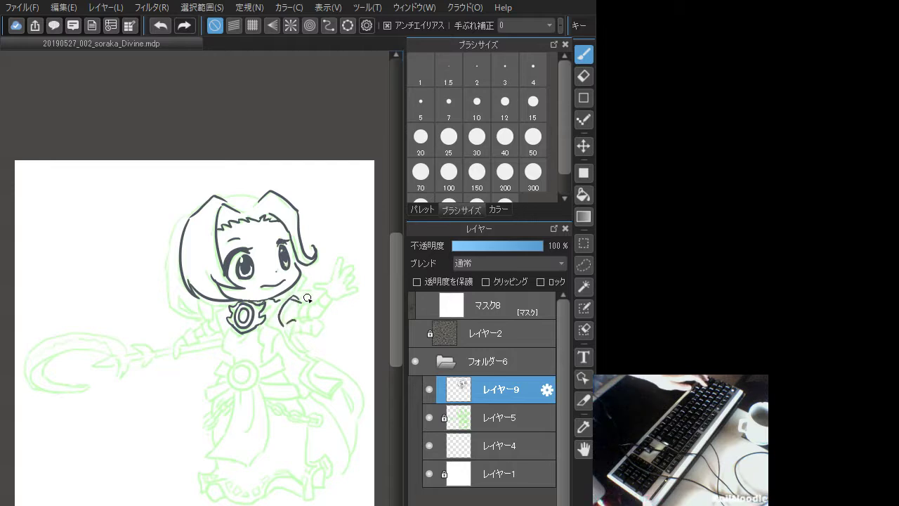
key("ctrl+z")
mouse_move(284, 324)
left_mouse_down()
mouse_move(298, 315)
mouse_move(313, 323)
left_mouse_up()
key("ctrl+z")
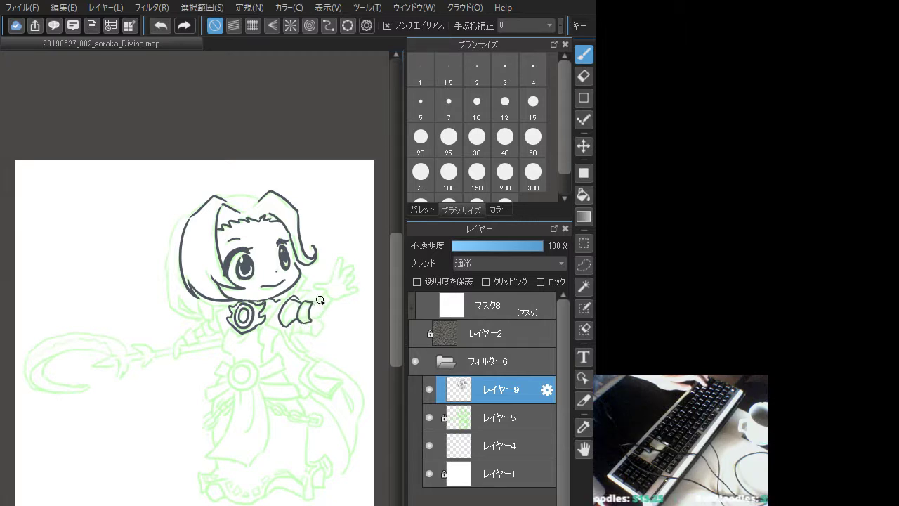
Ink the wrist cuff of the waving arm and the open hand with its thumb and spread fingers
mouse_move(320, 310)
left_mouse_down()
mouse_move(326, 290)
mouse_move(335, 302)
mouse_move(327, 312)
left_mouse_up()
key("ctrl+z")
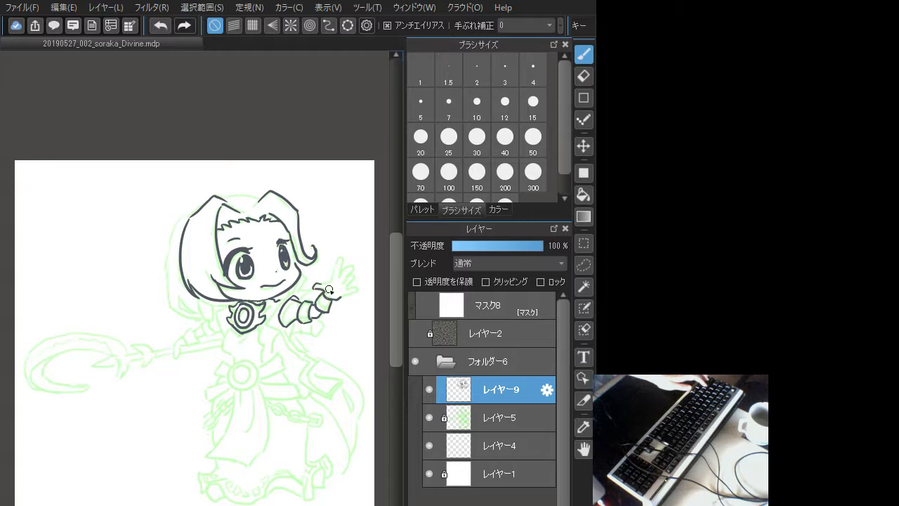
mouse_move(320, 287)
left_mouse_down()
mouse_move(338, 263)
mouse_move(346, 275)
left_mouse_up()
key("ctrl+z")
key("ctrl+z")
key("ctrl+z")
key("ctrl+z")
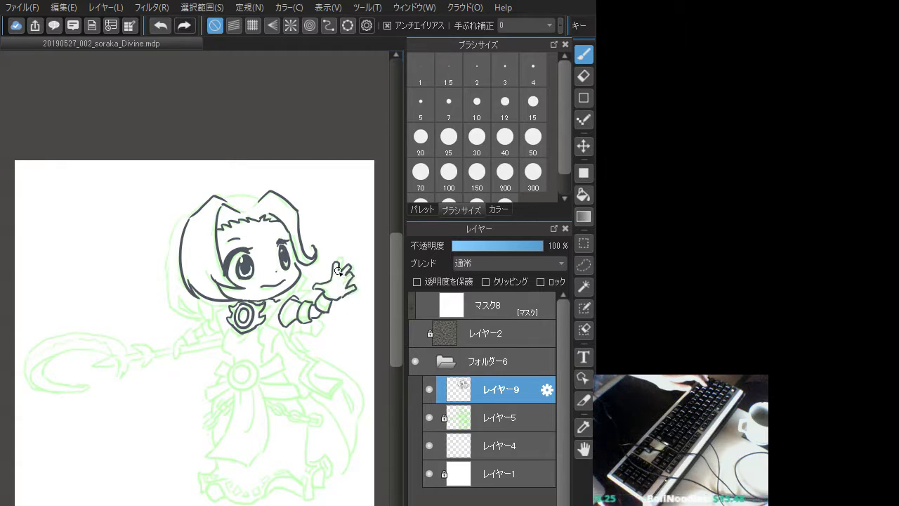
Redraw the outer fingers of the waving hand
key("ctrl+z")
mouse_move(350, 265)
left_mouse_down()
mouse_move(335, 279)
mouse_move(351, 284)
left_mouse_up()
key("ctrl+z")
key("ctrl+z")
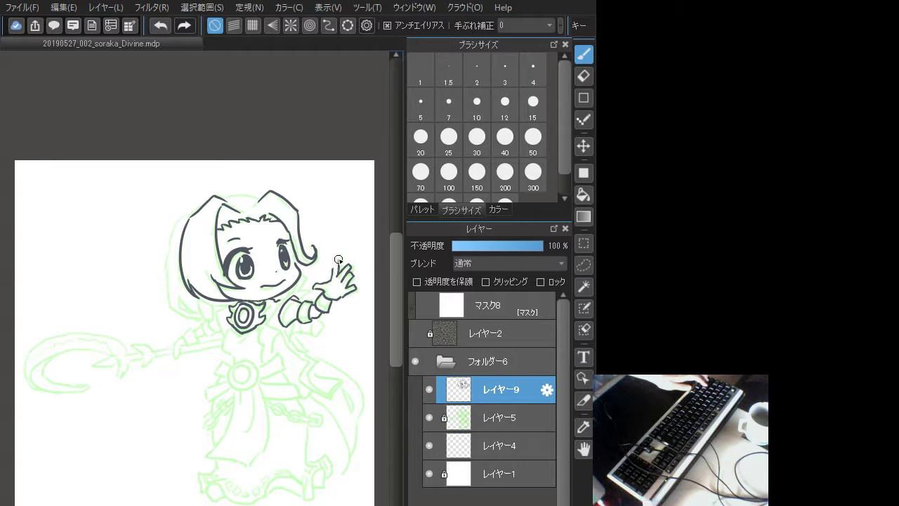
Rework the raised index finger of the waving hand into a slim shape with a rounded tip
key("ctrl+z")
left_click_drag(338, 261, 331, 272)
key("ctrl+z")
key("ctrl+z")
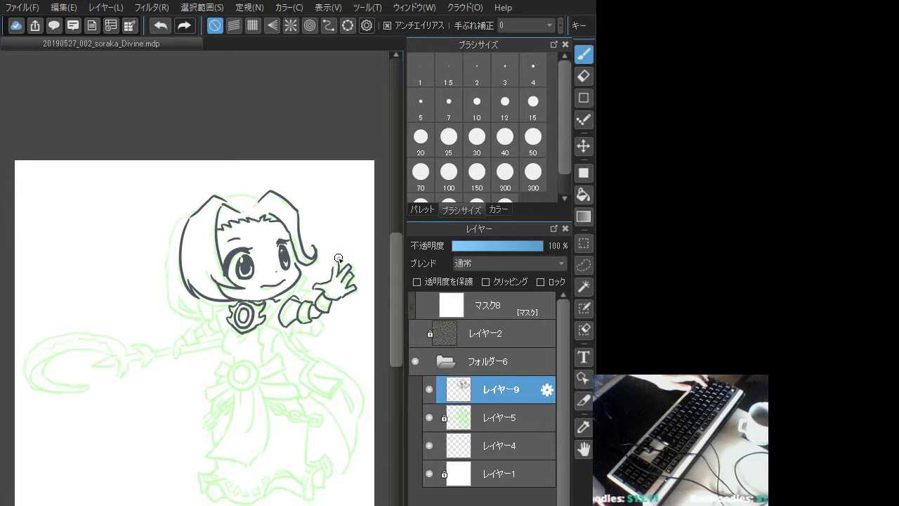
key("ctrl+z")
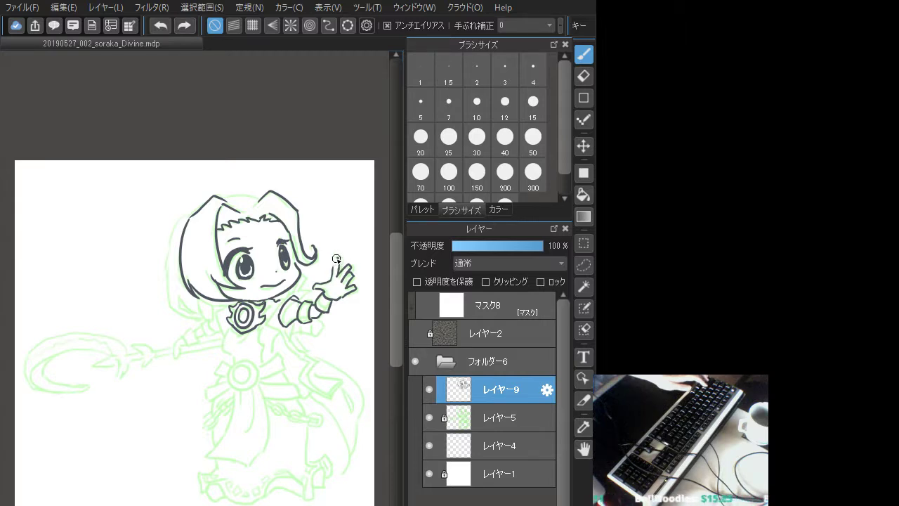
left_click_drag(335, 261, 341, 257)
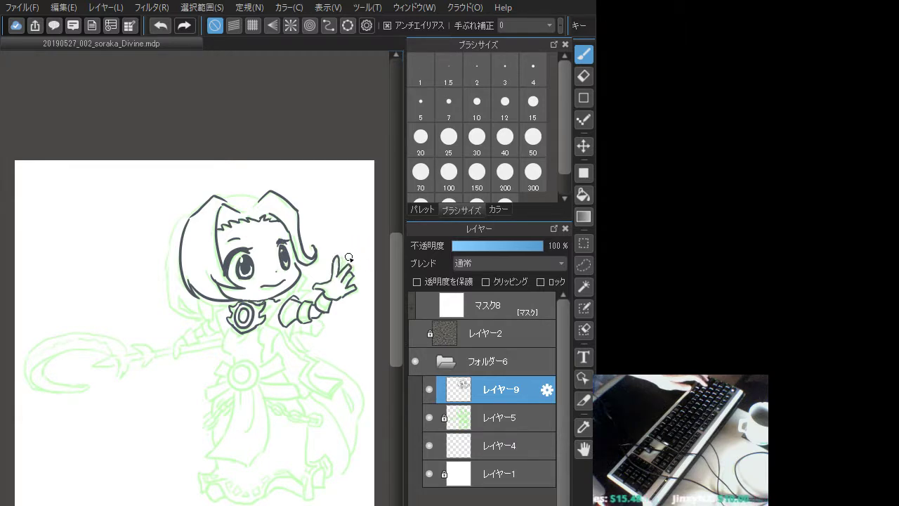
key("ctrl+z")
left_click_drag(335, 263, 340, 262)
key("ctrl+z")
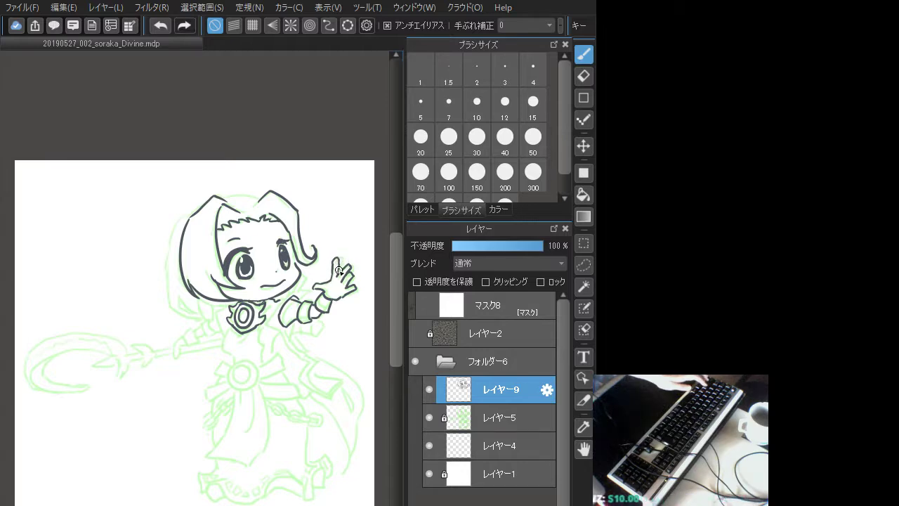
key("ctrl+z")
key("ctrl+y")
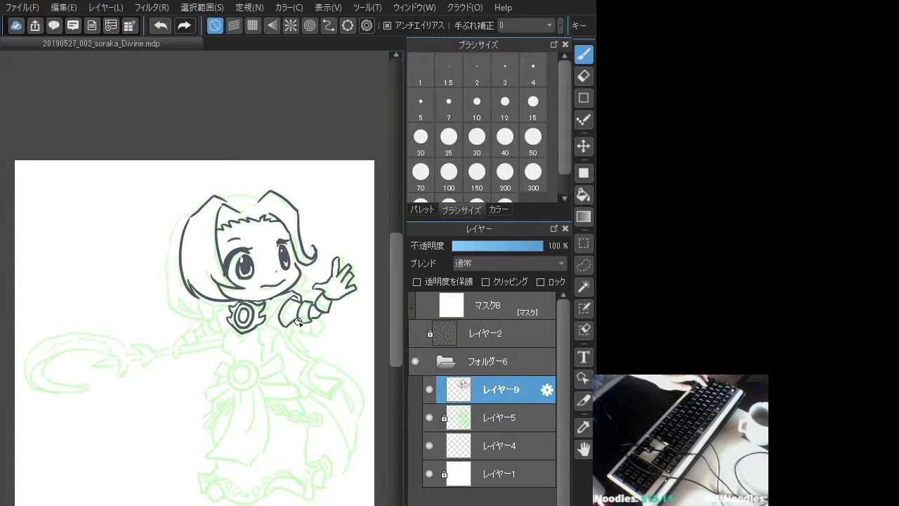
Ink the long ribbon trailing from the collar brooch past the waving arm to its angled end, plus the fabric below the sleeve
left_click_drag(298, 322, 289, 336)
key("ctrl+z")
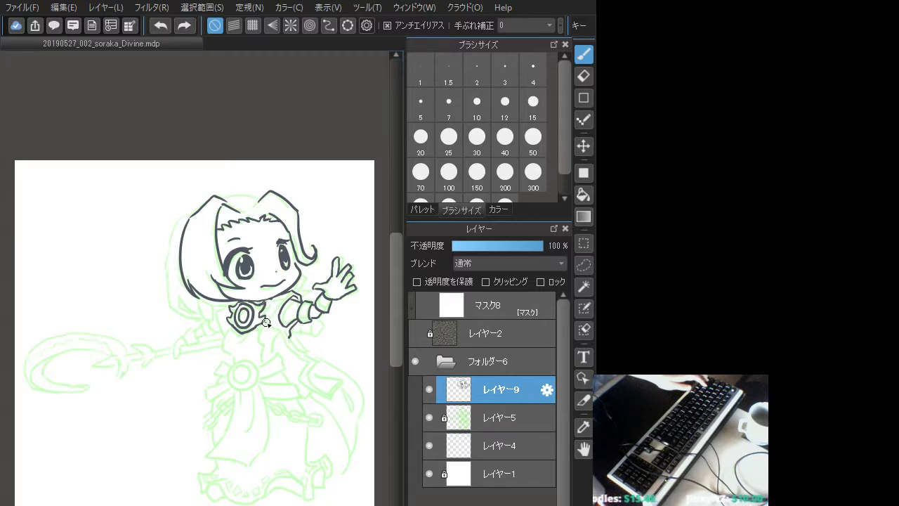
mouse_move(266, 323)
left_mouse_down()
mouse_move(317, 358)
mouse_move(311, 380)
mouse_move(325, 389)
mouse_move(314, 357)
mouse_move(324, 388)
left_mouse_up()
key("ctrl+z")
key("ctrl+z")
key("ctrl+z")
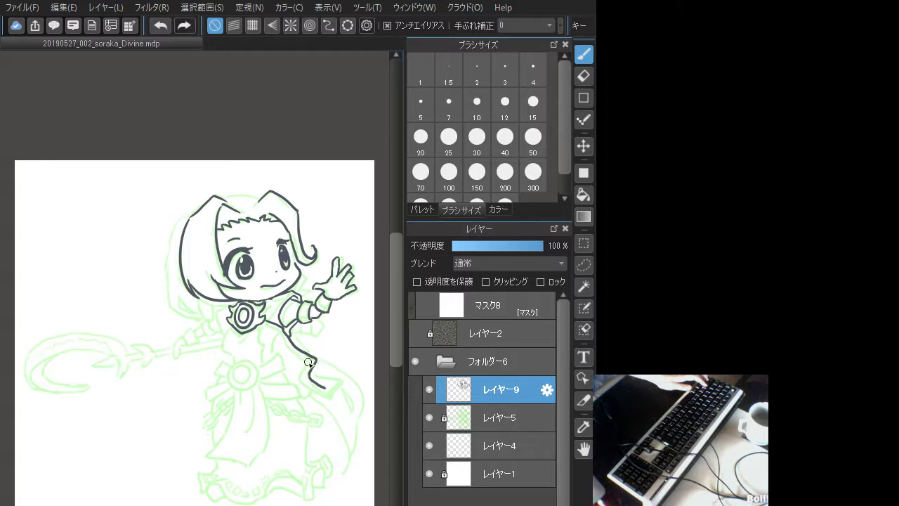
mouse_move(263, 325)
left_mouse_down()
mouse_move(304, 380)
mouse_move(321, 391)
mouse_move(338, 378)
mouse_move(321, 393)
mouse_move(329, 395)
mouse_move(314, 375)
mouse_move(337, 380)
left_mouse_up()
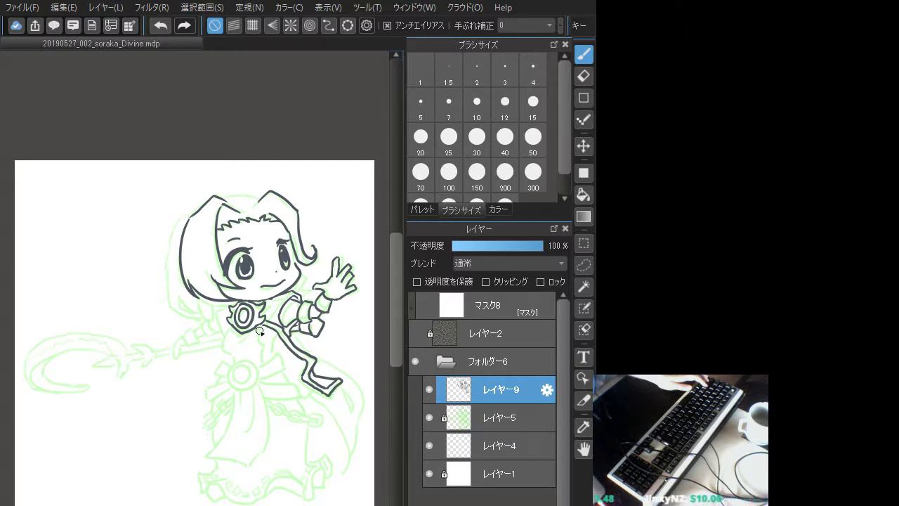
Ink the bodice's side beneath the waving arm, the round waist buckle and the adjoining upper bow loop
left_click_drag(260, 332, 263, 359)
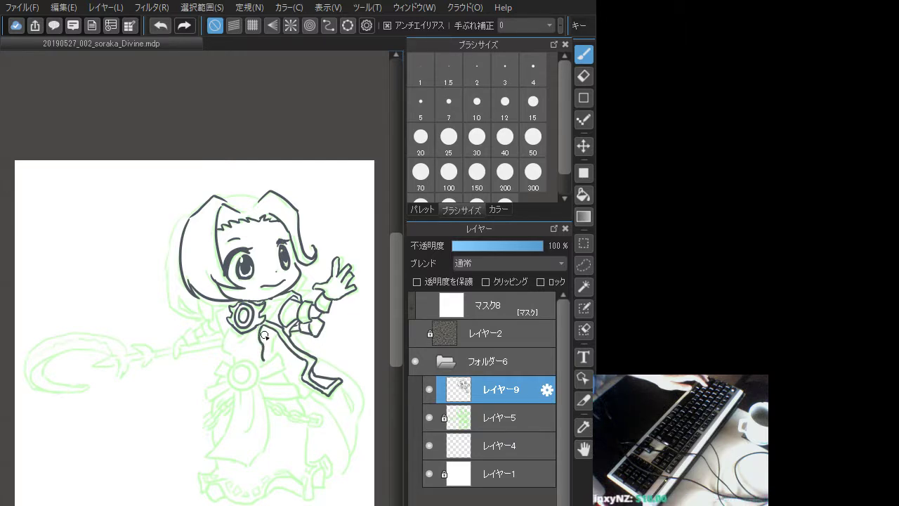
key("ctrl+z")
mouse_move(261, 324)
left_mouse_down()
mouse_move(264, 358)
mouse_move(271, 334)
mouse_move(283, 345)
mouse_move(277, 334)
mouse_move(278, 351)
mouse_move(257, 365)
mouse_move(277, 352)
mouse_move(288, 370)
mouse_move(234, 371)
mouse_move(243, 390)
mouse_move(253, 361)
left_mouse_up()
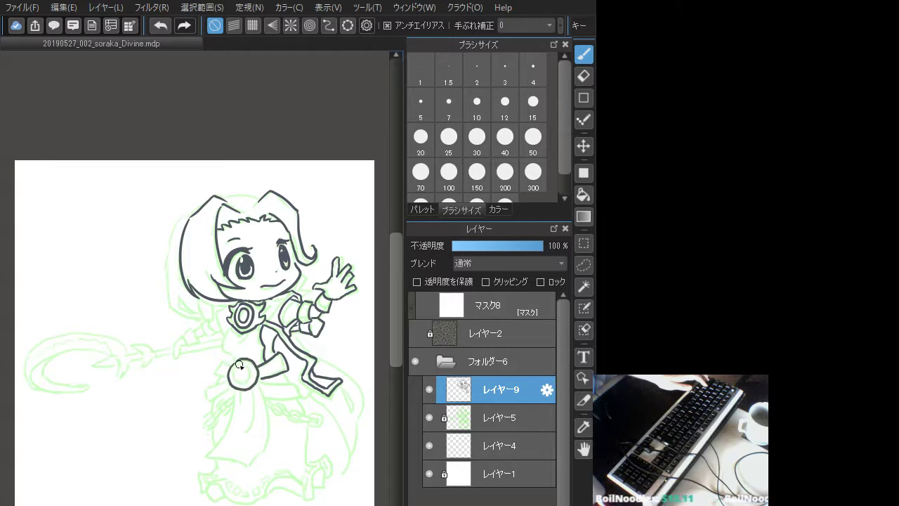
mouse_move(231, 366)
left_mouse_down()
mouse_move(255, 362)
mouse_move(235, 363)
left_mouse_up()
key("ctrl+z")
key("ctrl+z")
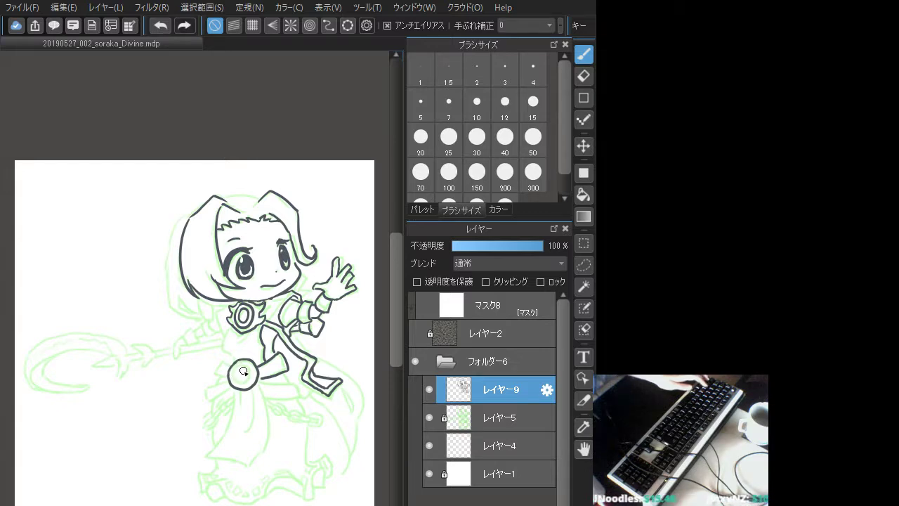
Add the inner ring to the waist buckle and ink the small upper bow loop on the staff side
mouse_move(236, 370)
left_mouse_down()
mouse_move(251, 370)
mouse_move(241, 367)
mouse_move(249, 368)
mouse_move(235, 380)
mouse_move(240, 366)
mouse_move(216, 374)
left_mouse_up()
key("ctrl+z")
key("ctrl+z")
key("ctrl+z")
key("ctrl+z")
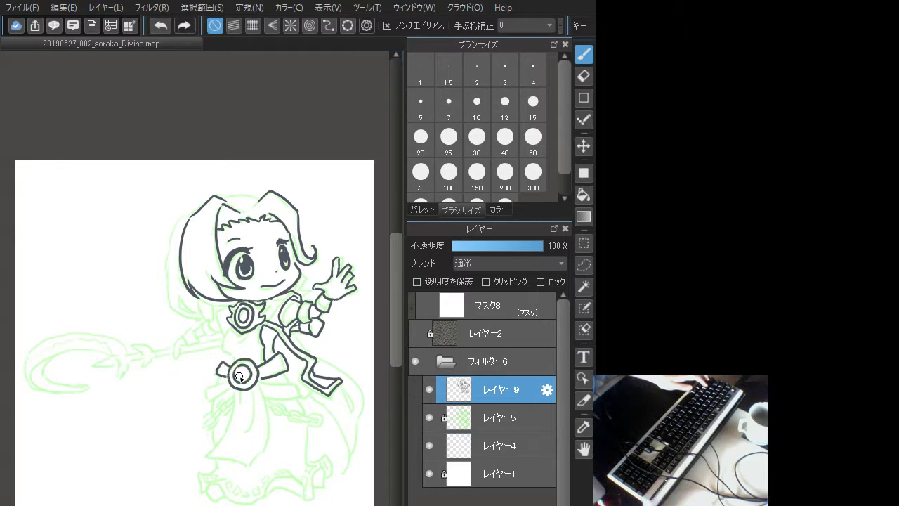
key("ctrl+z")
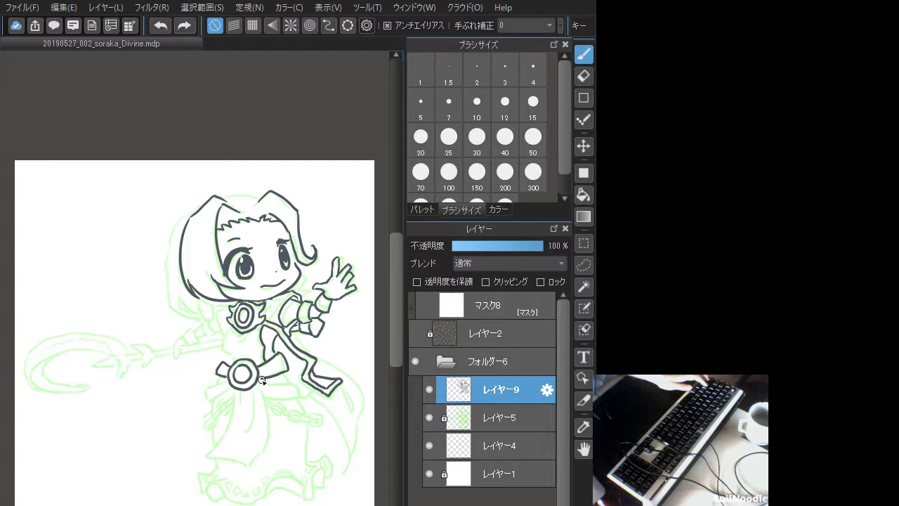
key("ctrl+y")
key("ctrl+z")
Ink the long sash panel hanging from the buckle and the lower bow loops on both sides
mouse_move(259, 379)
left_mouse_down()
mouse_move(298, 387)
mouse_move(302, 397)
mouse_move(258, 445)
left_mouse_up()
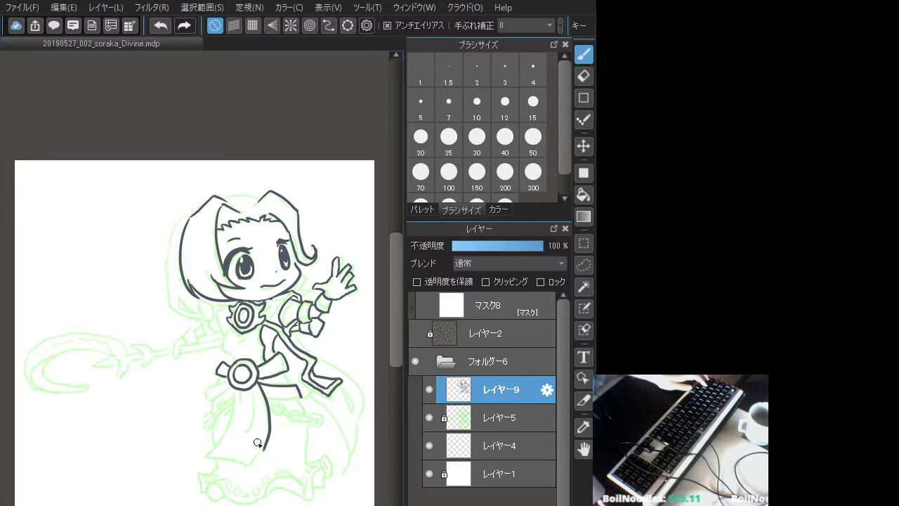
mouse_move(232, 389)
left_mouse_down()
mouse_move(212, 446)
mouse_move(250, 462)
mouse_move(258, 462)
mouse_move(239, 461)
mouse_move(263, 459)
mouse_move(264, 449)
mouse_move(248, 466)
left_mouse_up()
key("ctrl+z")
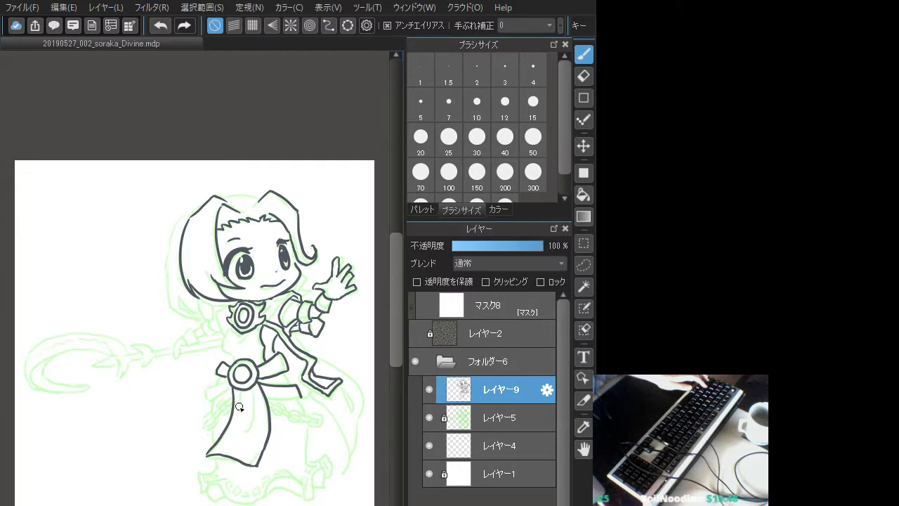
mouse_move(232, 377)
left_mouse_down()
mouse_move(210, 401)
mouse_move(235, 383)
mouse_move(230, 375)
mouse_move(282, 375)
mouse_move(280, 396)
mouse_move(264, 394)
mouse_move(307, 398)
left_mouse_up()
key("ctrl+z")
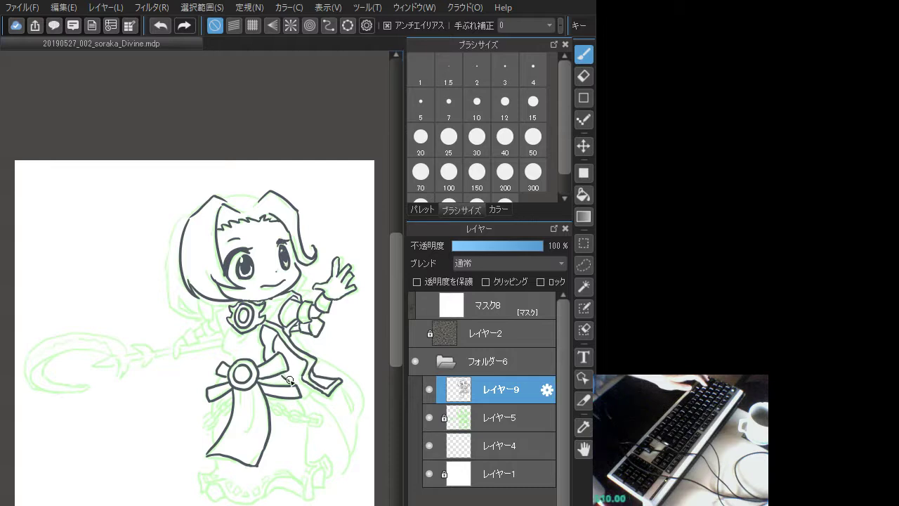
Rework the strokes linking the upper and lower bow loops on the waving-hand side of the waist
key("ctrl+z")
key("ctrl+z")
left_click_drag(285, 375, 293, 384)
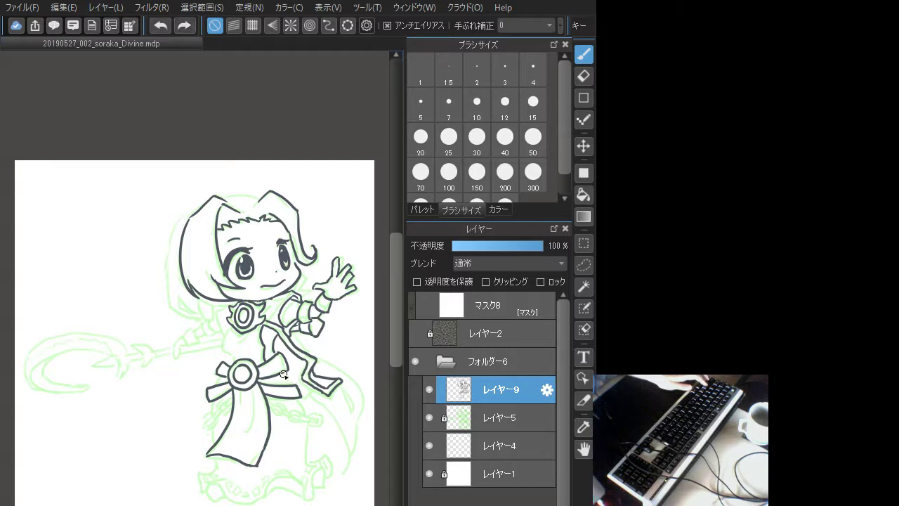
key("ctrl+z")
key("ctrl+z")
key("ctrl+y")
key("ctrl+z")
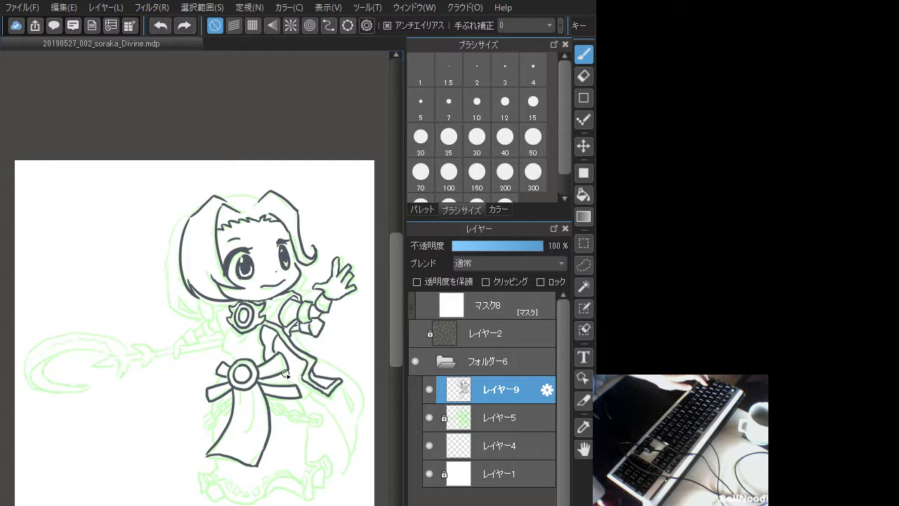
key("ctrl+y")
key("ctrl+z")
key("ctrl+y")
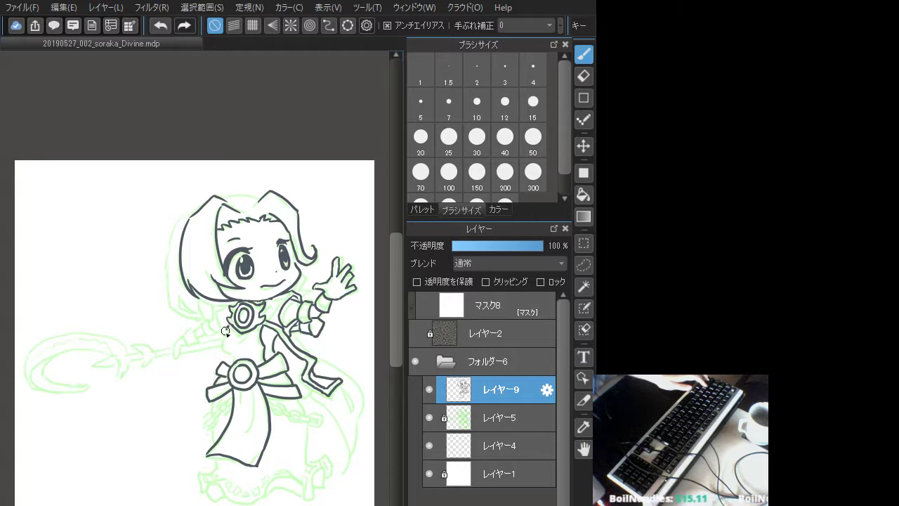
Ink the bodice contour on the staff side and the curved crown of the head between the two hair peaks
key("ctrl+z")
key("ctrl+y")
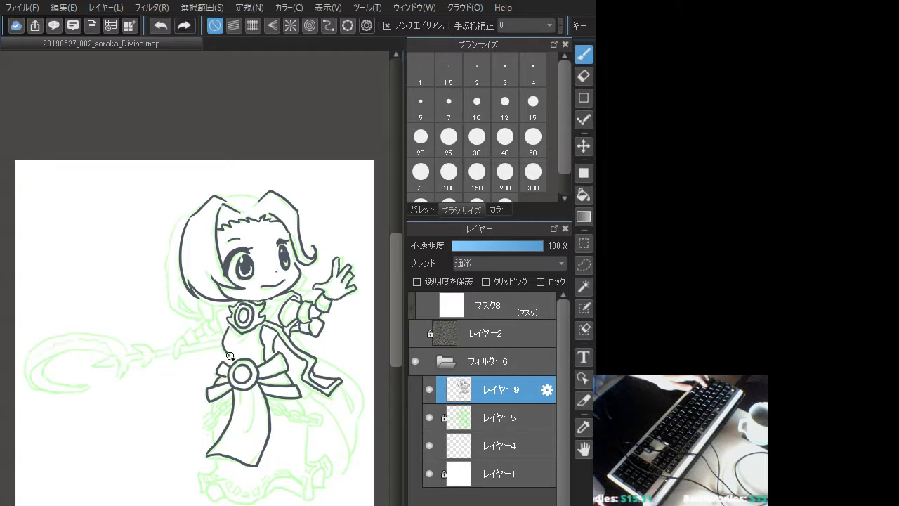
key("ctrl+z")
key("ctrl+y")
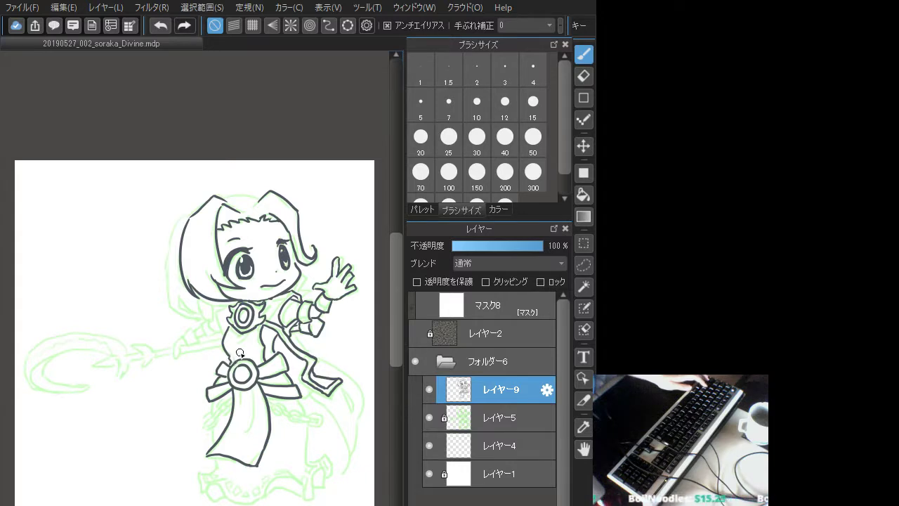
key("ctrl+z")
key("ctrl+y")
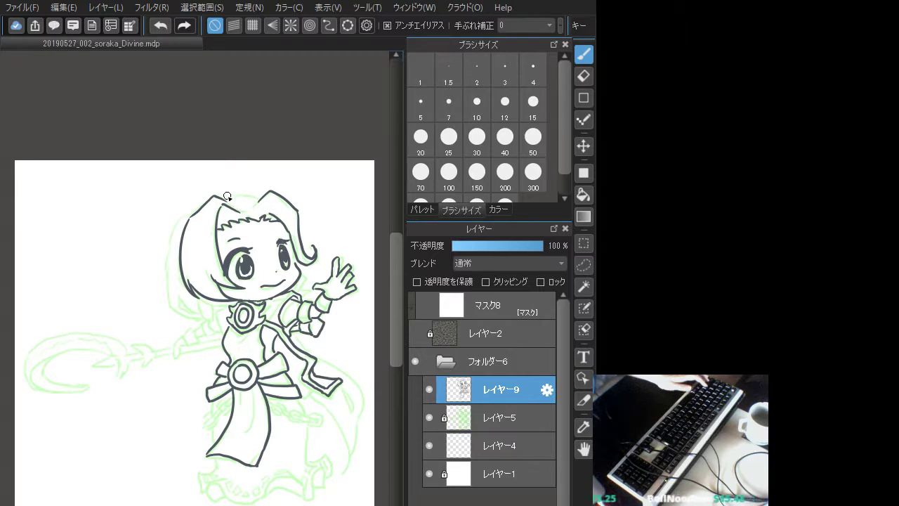
key("ctrl+z")
key("ctrl+y")
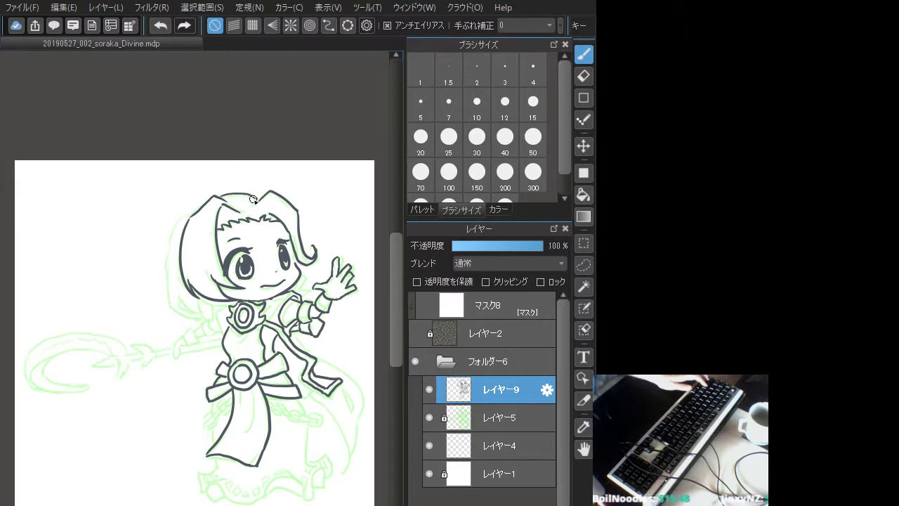
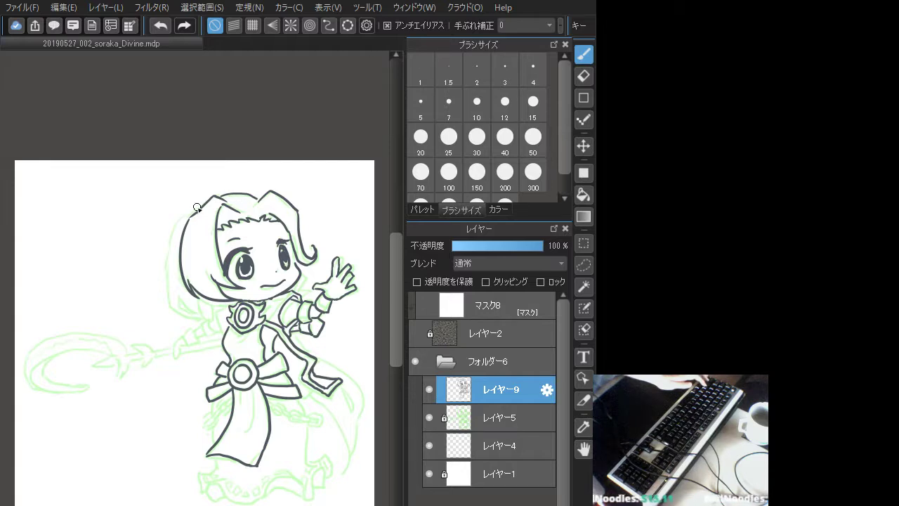
Ink the outer contour of the back hair on the staff side, ending in the inward curl at the jaw
mouse_move(200, 206)
left_mouse_down()
mouse_move(181, 222)
mouse_move(203, 205)
mouse_move(179, 223)
mouse_move(166, 260)
mouse_move(168, 306)
left_mouse_up()
key("ctrl+z")
key("ctrl+z")
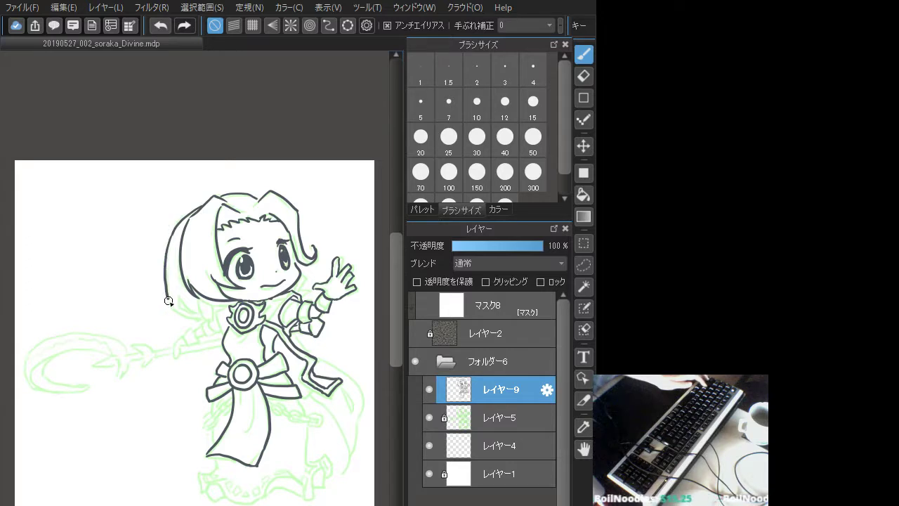
key("ctrl+z")
mouse_move(174, 225)
left_mouse_down()
mouse_move(166, 282)
mouse_move(197, 319)
left_mouse_up()
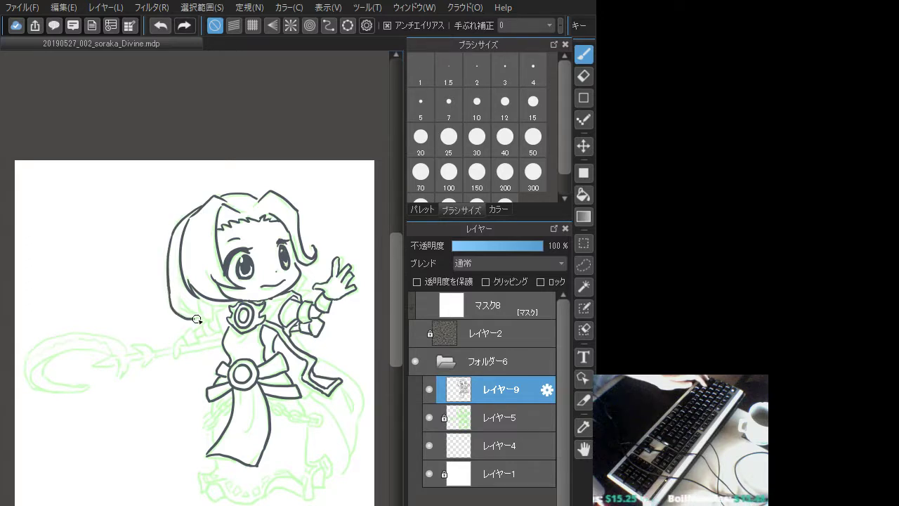
key("ctrl+z")
mouse_move(169, 289)
left_mouse_down()
mouse_move(186, 319)
mouse_move(197, 303)
mouse_move(180, 301)
mouse_move(182, 312)
mouse_move(191, 307)
mouse_move(180, 300)
mouse_move(208, 316)
mouse_move(200, 319)
mouse_move(215, 303)
mouse_move(202, 305)
mouse_move(219, 297)
mouse_move(204, 317)
mouse_move(212, 317)
mouse_move(199, 321)
mouse_move(234, 294)
mouse_move(206, 320)
left_mouse_up()
key("ctrl+z")
key("ctrl+z")
key("ctrl+z")
key("ctrl+z")
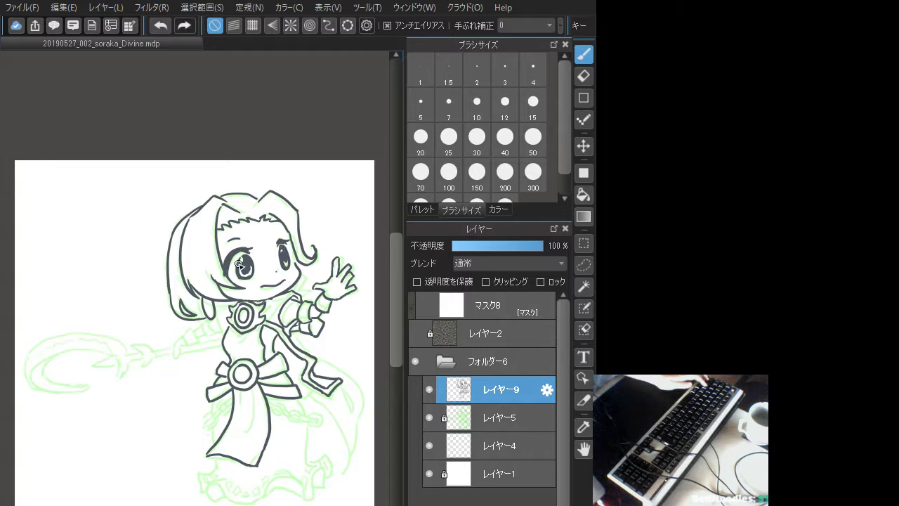
Ink the short hair strokes below the cheek on the waving-hand side and check the linework with レイヤー5 briefly hidden
left_click_drag(292, 245, 298, 261)
key("ctrl+z")
key("ctrl+z")
key("ctrl+z")
key("ctrl+z")
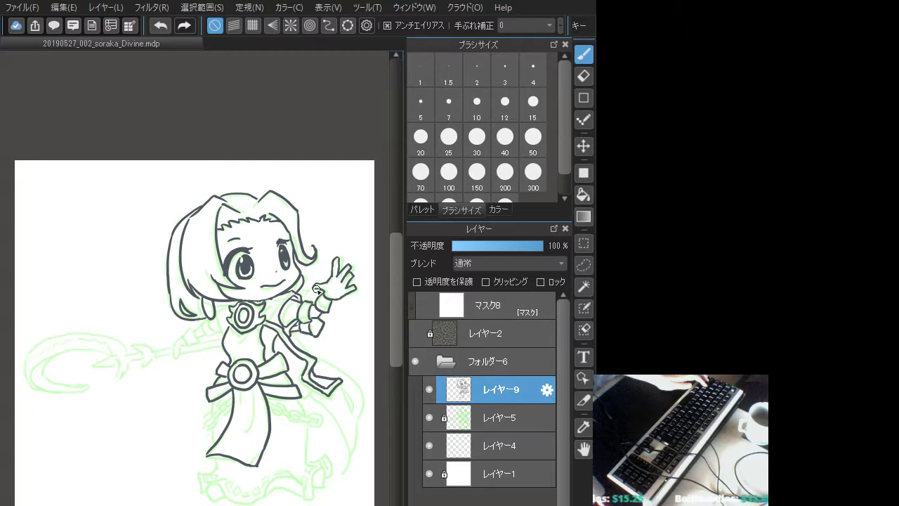
scroll(316, 288, "down", 2)
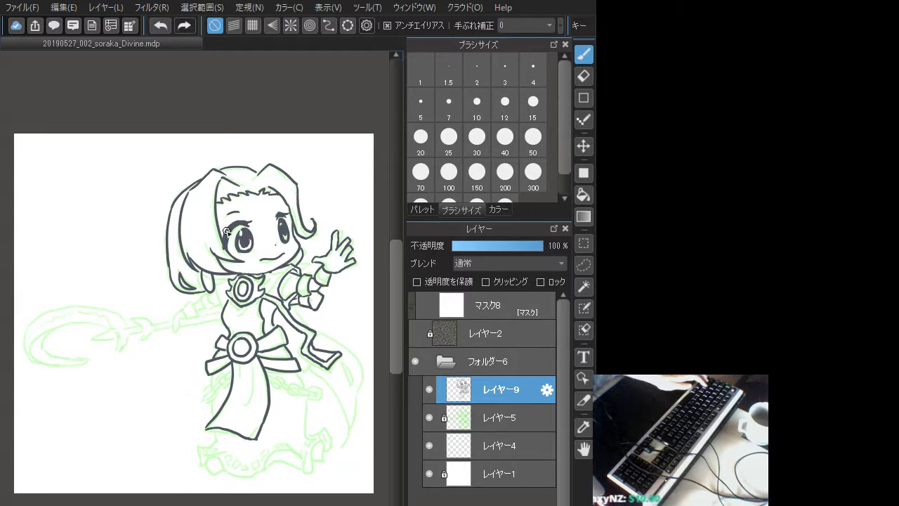
left_click(430, 417)
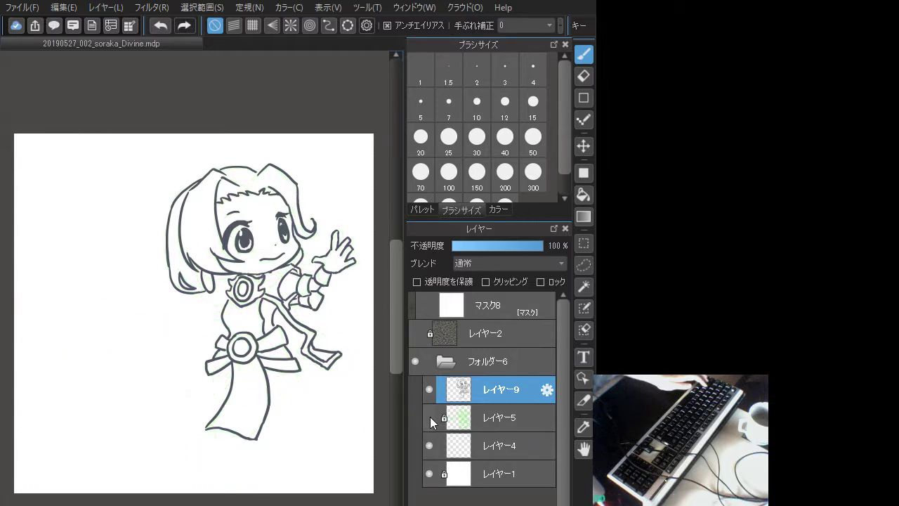
left_click(430, 417)
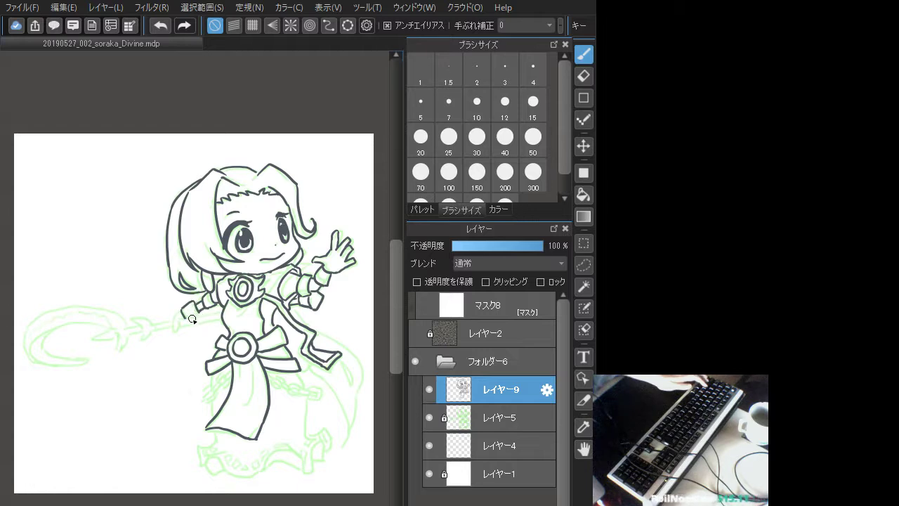
Ink the staff shaft between the hand and the waist and the fingers gripping it
left_click_drag(181, 319, 221, 318)
key("ctrl+z")
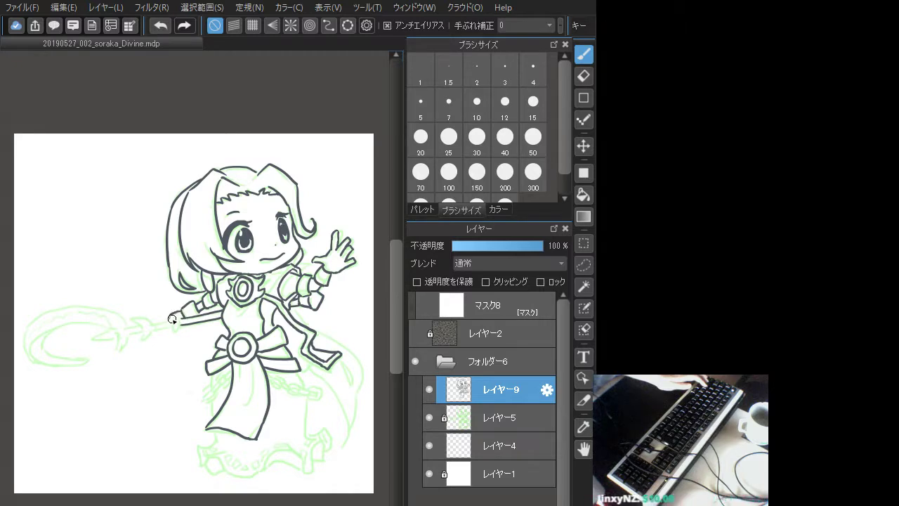
key("ctrl+z")
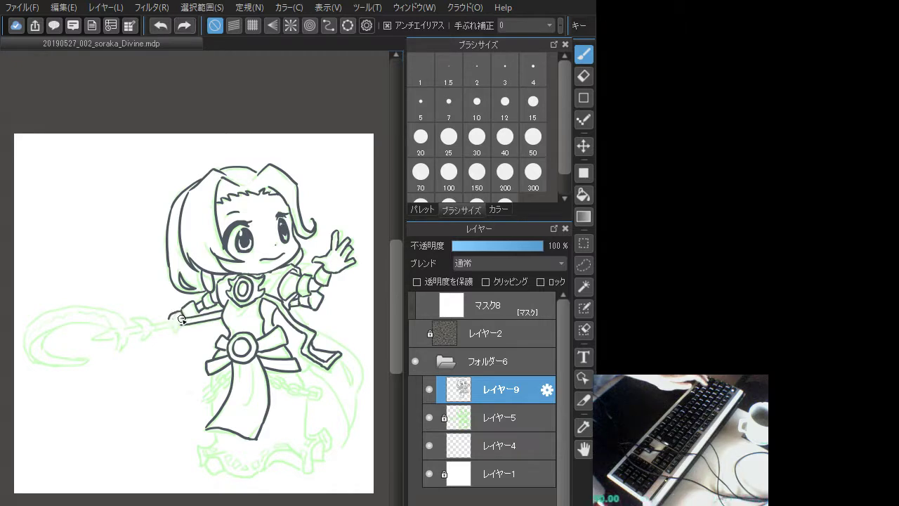
left_click_drag(178, 314, 169, 319)
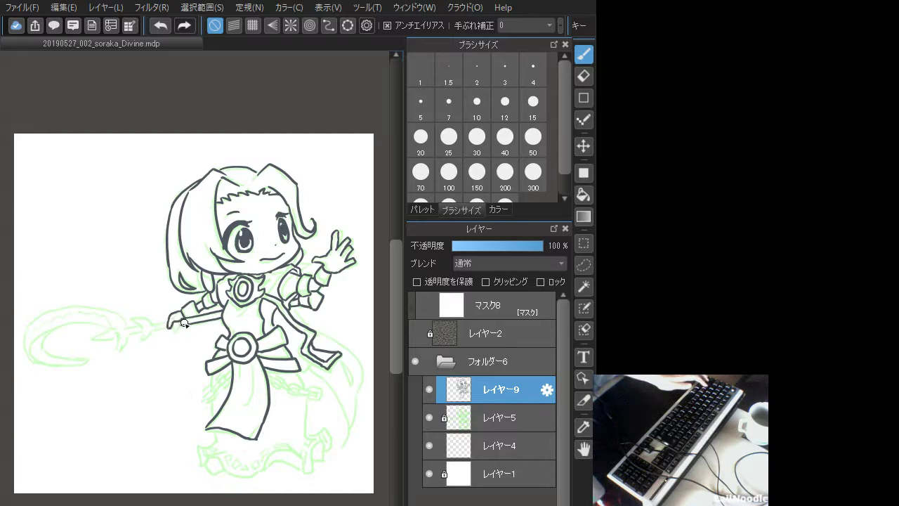
key("ctrl+z")
mouse_move(169, 328)
left_mouse_down()
mouse_move(185, 325)
mouse_move(168, 322)
left_mouse_up()
key("ctrl+z")
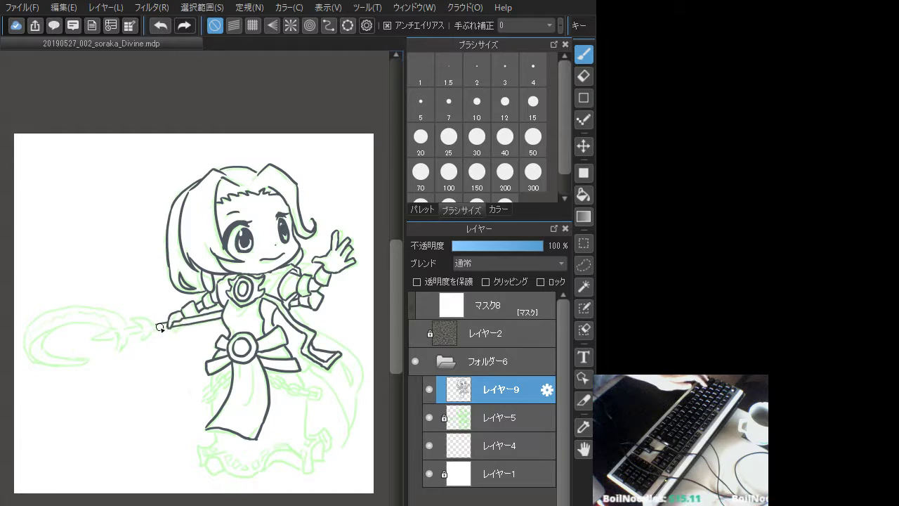
key("ctrl+z")
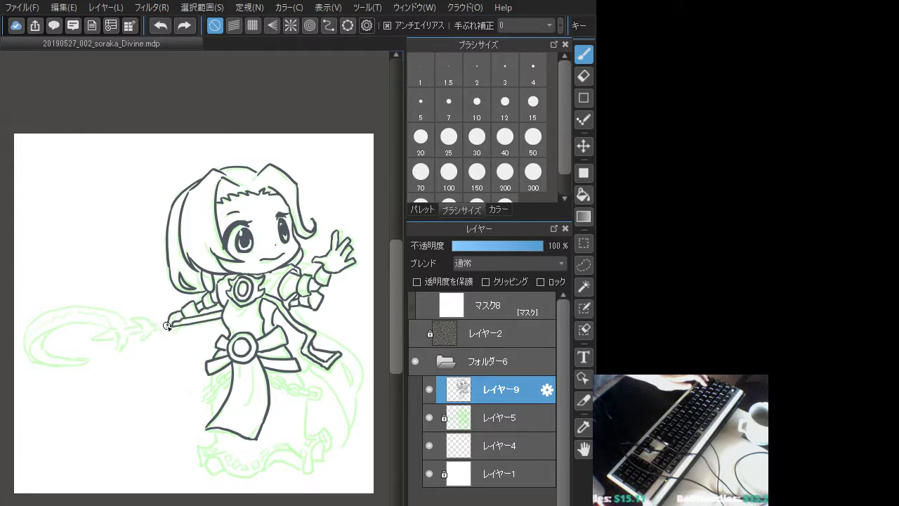
Extend the staff shaft beyond the hand and ink the two curved prongs at its end
mouse_move(155, 324)
left_mouse_down()
mouse_move(167, 321)
mouse_move(130, 318)
left_mouse_up()
key("ctrl+z")
key("ctrl+z")
key("ctrl+z")
key("ctrl+z")
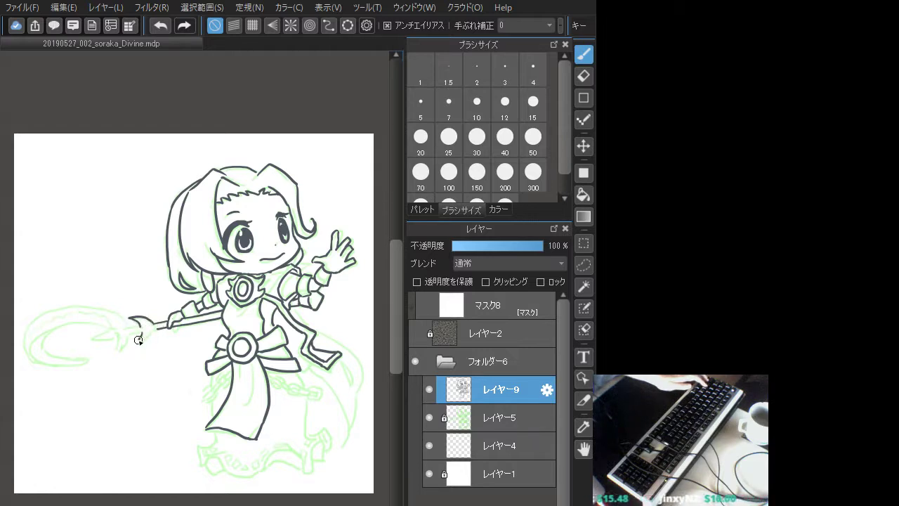
key("ctrl+z")
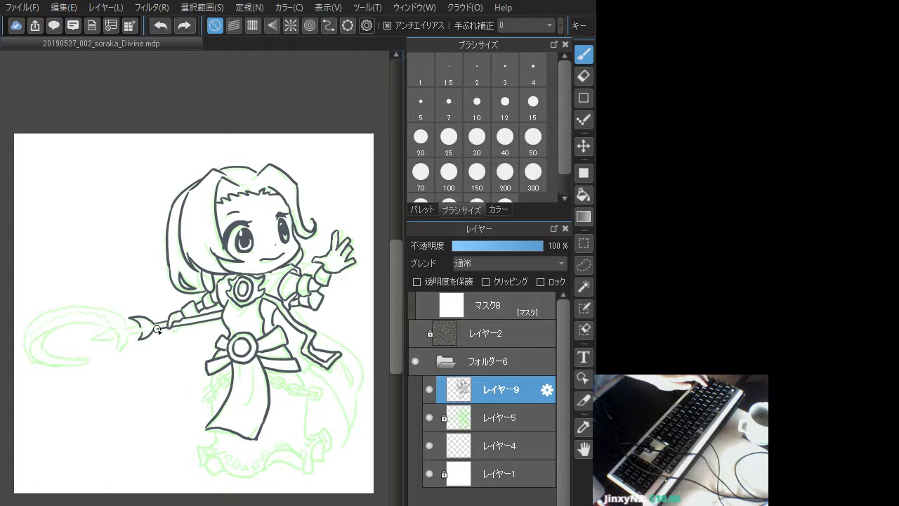
left_click_drag(153, 329, 164, 328)
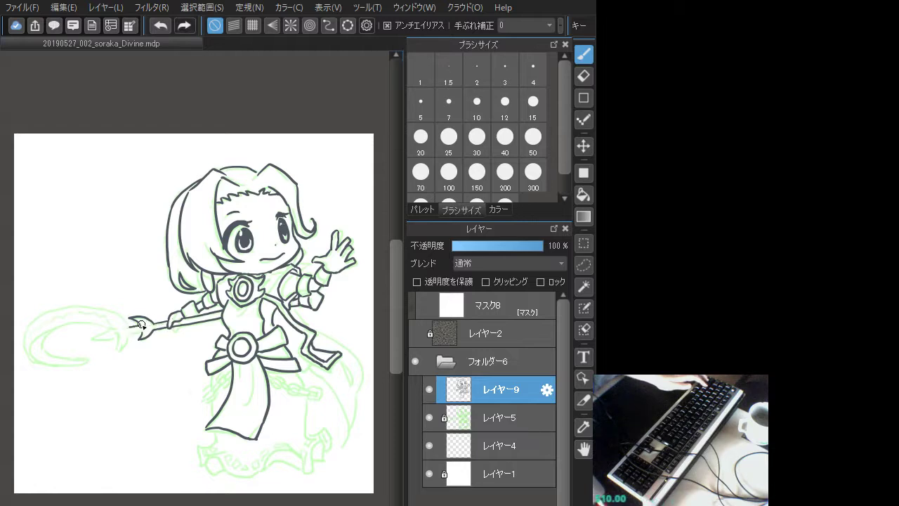
Rework the short connecting strokes between the two prongs of the staff joint, comparing versions with undo and redo
key("ctrl+z")
key("ctrl+y")
key("ctrl+z")
key("ctrl+y")
key("ctrl+z")
key("ctrl+y")
key("ctrl+z")
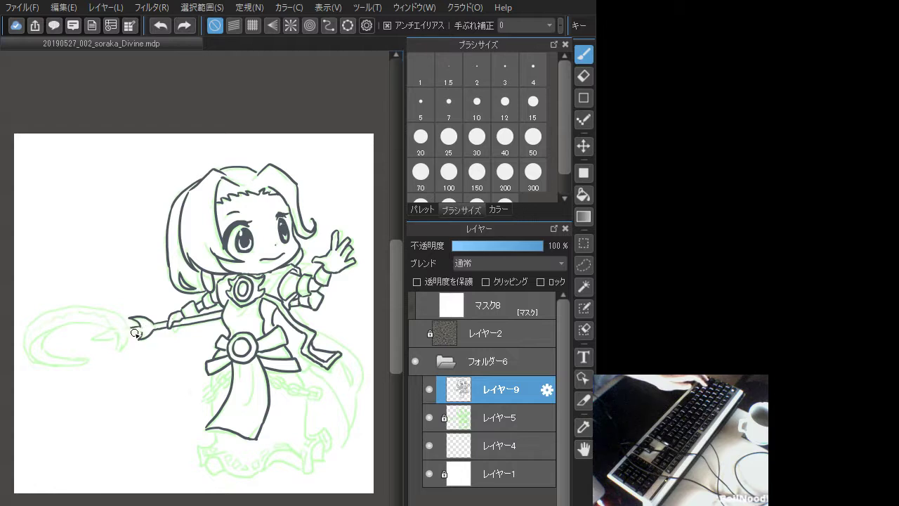
key("ctrl+y")
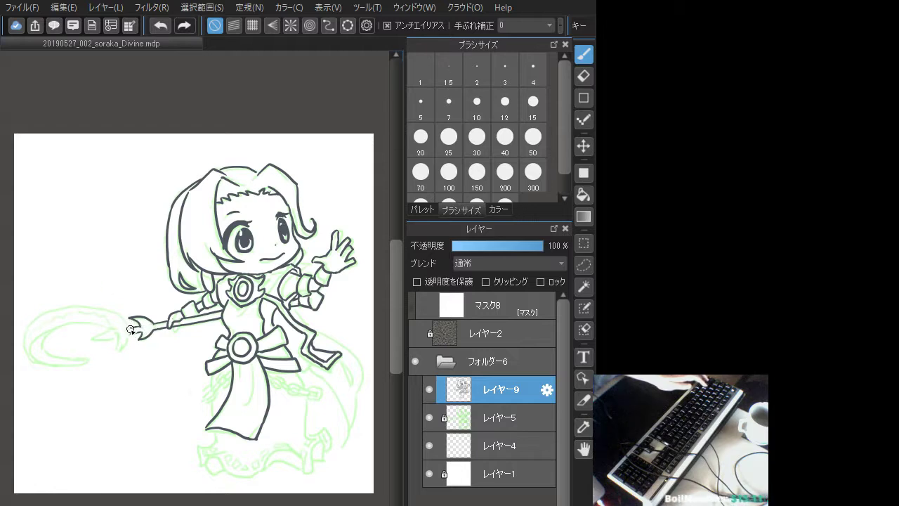
key("ctrl+z")
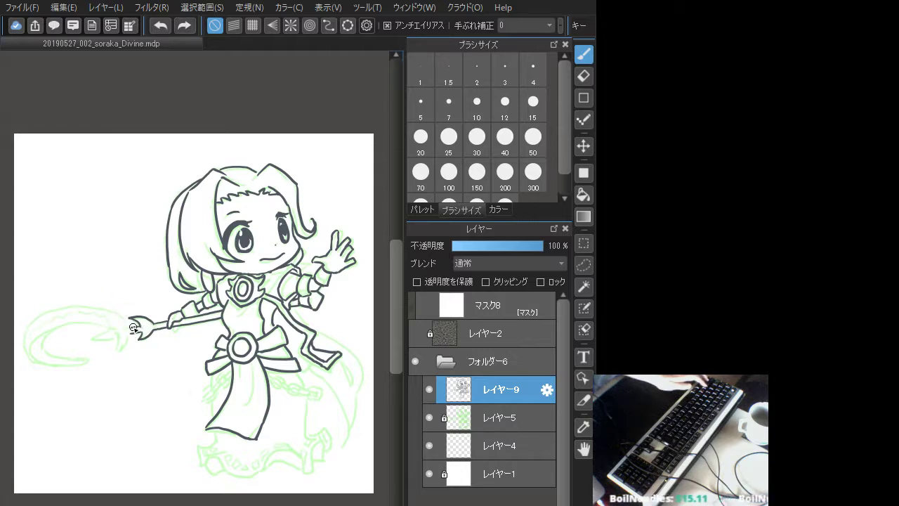
key("ctrl+y")
key("ctrl+z")
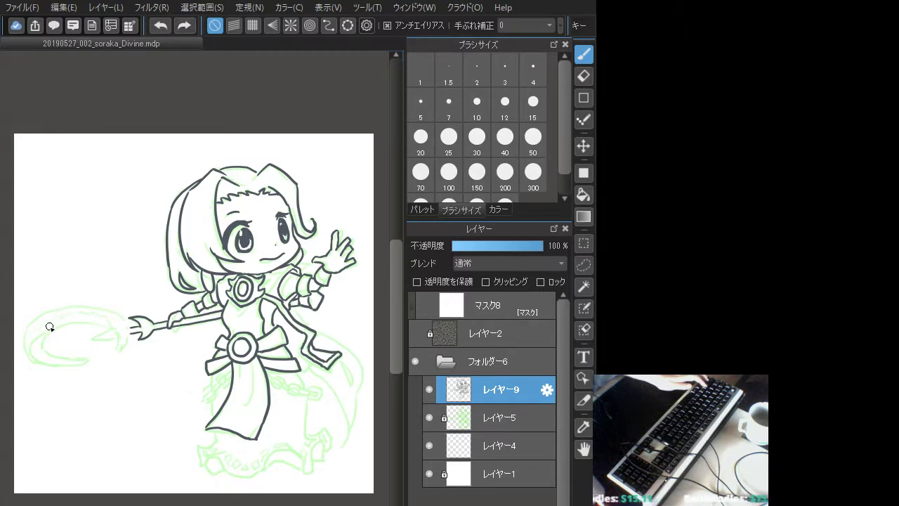
Ink the outer arc of the crescent staff head from the joint around to its tip
left_click_drag(64, 309, 130, 325)
key("ctrl+z")
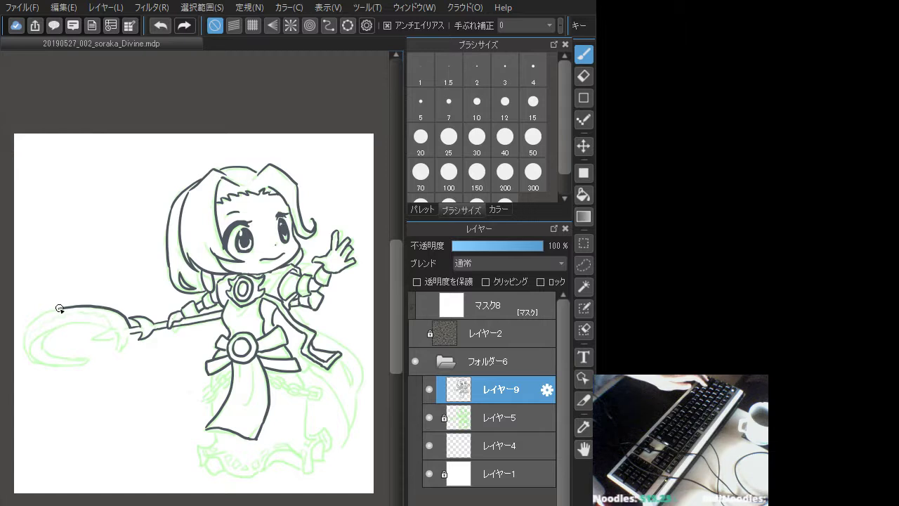
mouse_move(59, 307)
left_mouse_down()
mouse_move(35, 321)
mouse_move(25, 349)
mouse_move(38, 365)
mouse_move(56, 361)
mouse_move(31, 365)
mouse_move(86, 362)
left_mouse_up()
key("z")
key("ctrl+z")
Ink the pointed barbs at the base of the crescent and its inner arc through to the tip
mouse_move(131, 333)
left_mouse_down()
mouse_move(116, 351)
mouse_move(119, 339)
mouse_move(137, 341)
mouse_move(132, 335)
mouse_move(116, 353)
mouse_move(119, 341)
mouse_move(92, 339)
mouse_move(120, 343)
mouse_move(118, 335)
mouse_move(85, 326)
mouse_move(56, 330)
mouse_move(33, 354)
mouse_move(55, 351)
mouse_move(46, 339)
mouse_move(48, 354)
mouse_move(88, 352)
mouse_move(48, 334)
mouse_move(48, 353)
mouse_move(90, 355)
left_mouse_up()
key("ctrl+z")
key("ctrl+z")
key("ctrl+z")
key("ctrl+z")
key("ctrl+z")
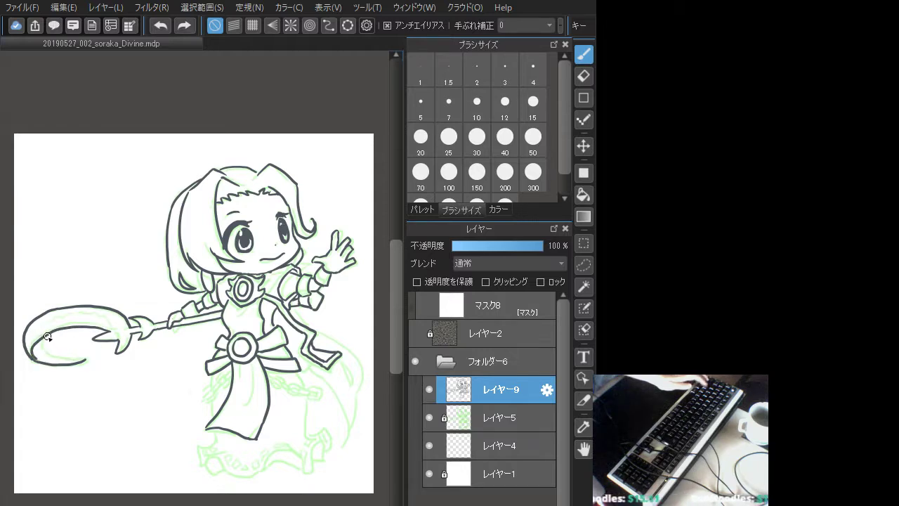
left_click_drag(45, 338, 89, 356)
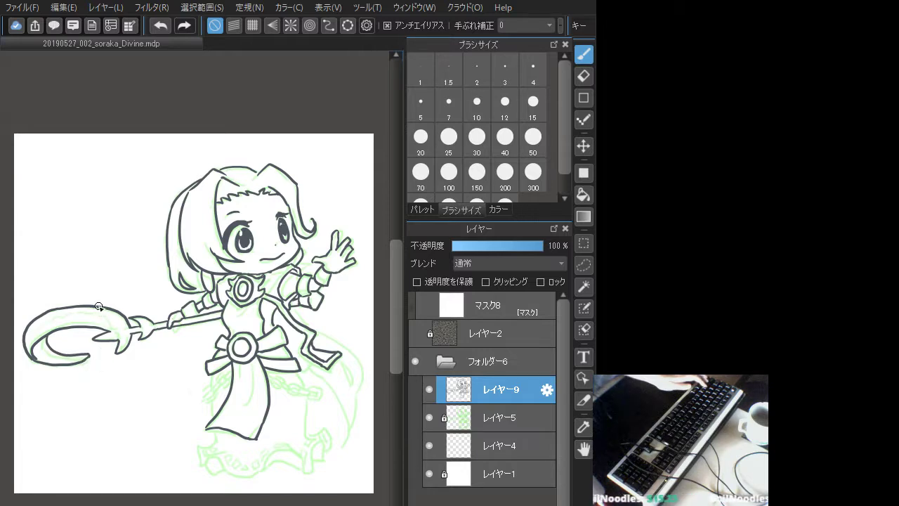
Ink the wavy decorative line along the inside of the crescent staff head
mouse_move(27, 333)
left_mouse_down()
mouse_move(99, 314)
mouse_move(83, 318)
mouse_move(113, 325)
mouse_move(83, 317)
mouse_move(106, 322)
mouse_move(118, 337)
mouse_move(137, 323)
mouse_move(121, 340)
left_mouse_up()
key("ctrl+z")
key("ctrl+z")
key("ctrl+z")
key("ctrl+z")
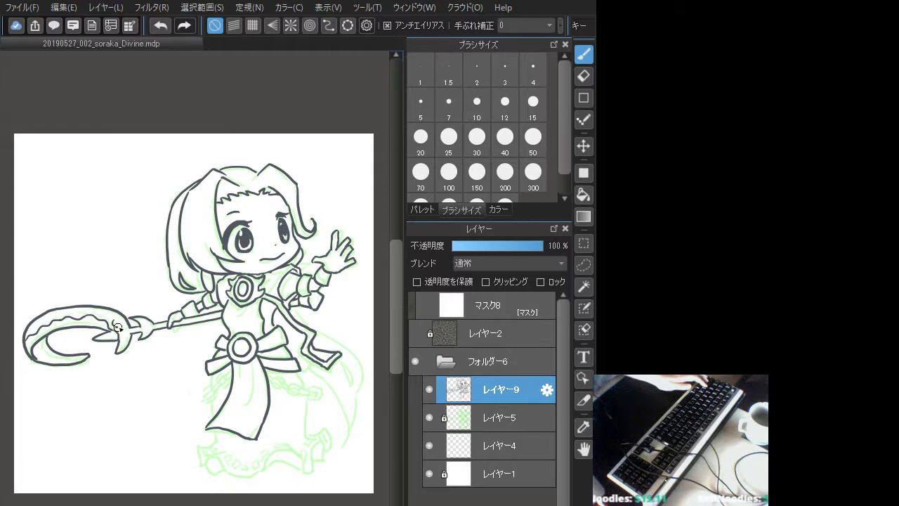
Add a small round ornament at the base of the crescent staff head
left_click_drag(118, 327, 120, 325)
key("ctrl+z")
key("ctrl+z")
key("ctrl+z")
key("ctrl+z")
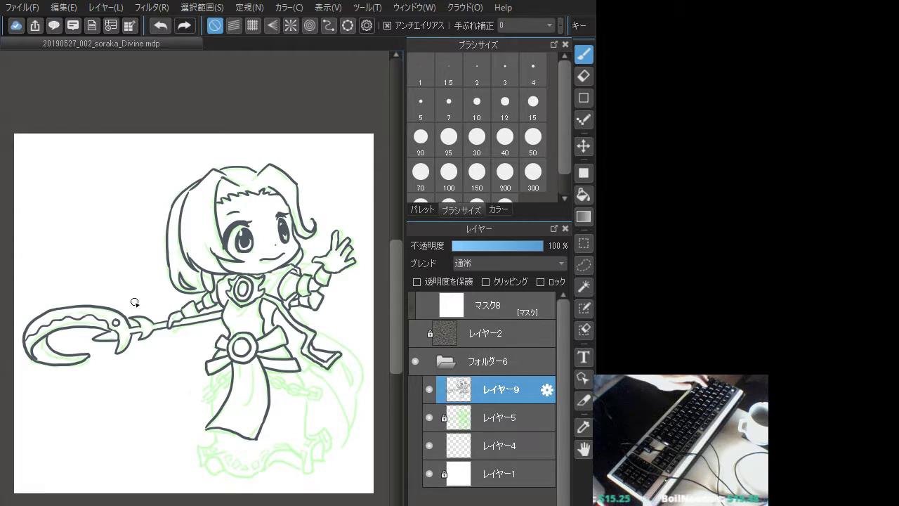
Ink the row of chain links hanging below the bow on the waving-hand side of the skirt
left_click_drag(297, 345, 221, 323)
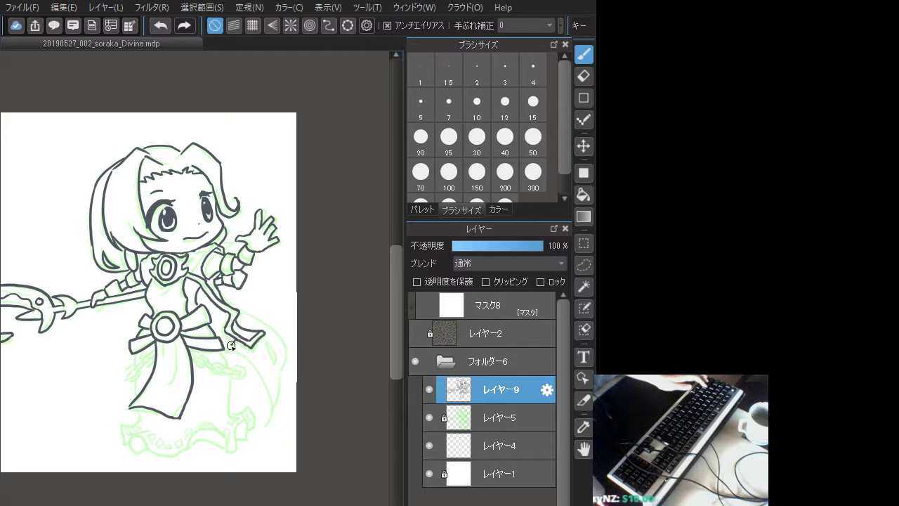
left_click_drag(232, 290, 236, 280)
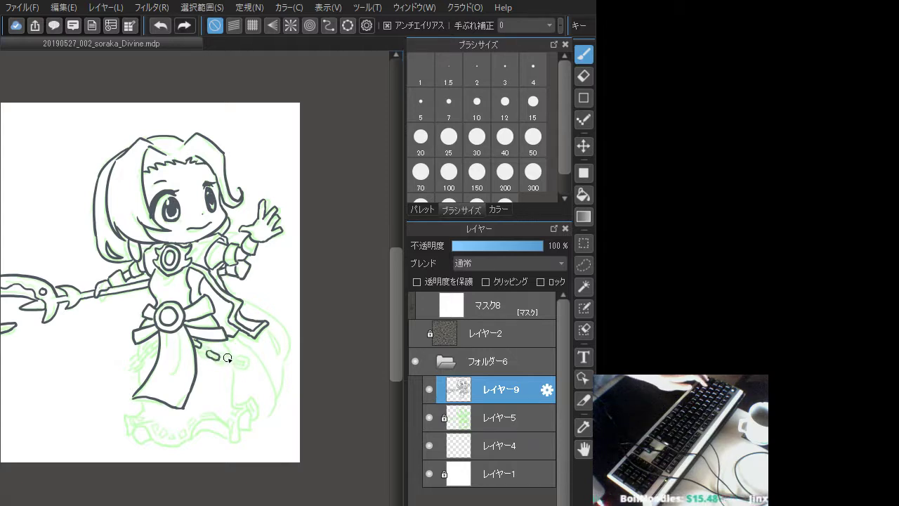
left_click_drag(230, 358, 237, 361)
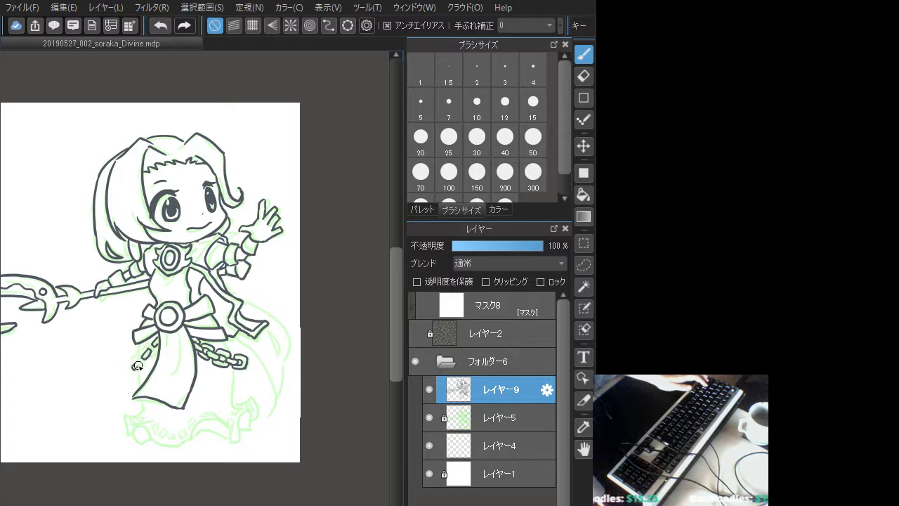
Ink the chain links hanging below the bow on the staff side of the skirt
mouse_move(134, 364)
left_mouse_down()
mouse_move(136, 354)
mouse_move(144, 361)
left_mouse_up()
key("ctrl+z")
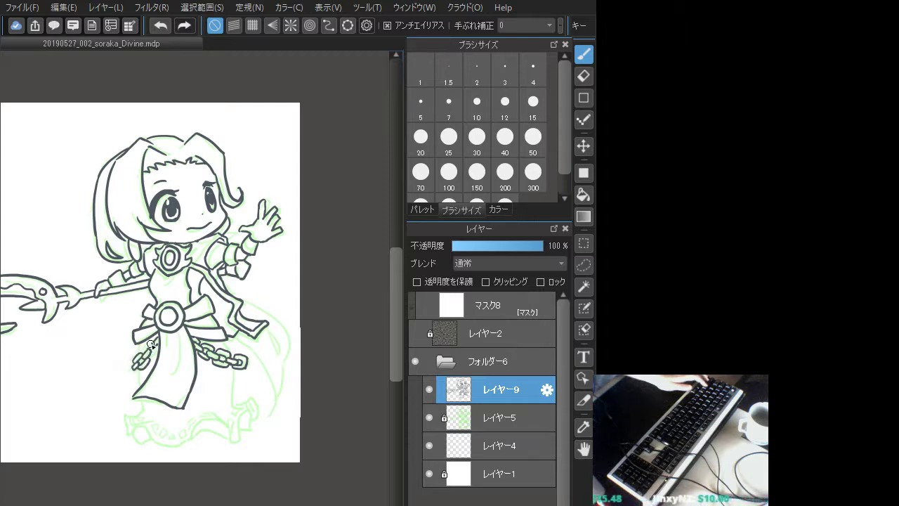
key("ctrl+z")
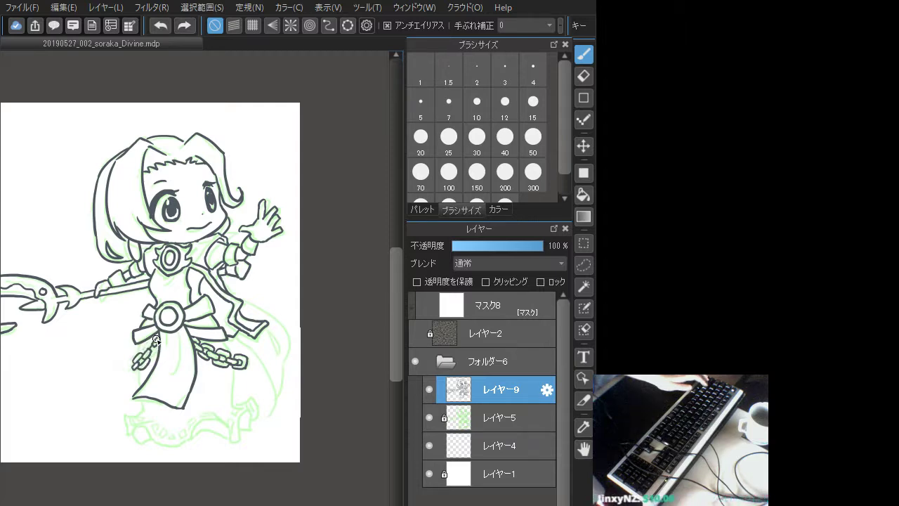
mouse_move(148, 354)
left_mouse_down()
mouse_move(150, 341)
mouse_move(154, 356)
mouse_move(164, 337)
left_mouse_up()
key("ctrl+z")
key("ctrl+z")
key("ctrl+z")
key("ctrl+z")
key("ctrl+z")
key("ctrl+z")
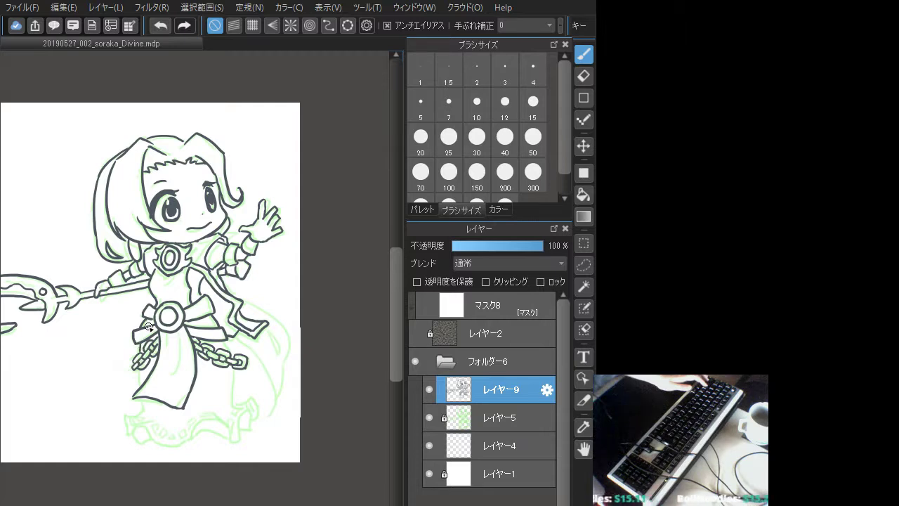
key("ctrl+z")
left_click_drag(139, 355, 147, 342)
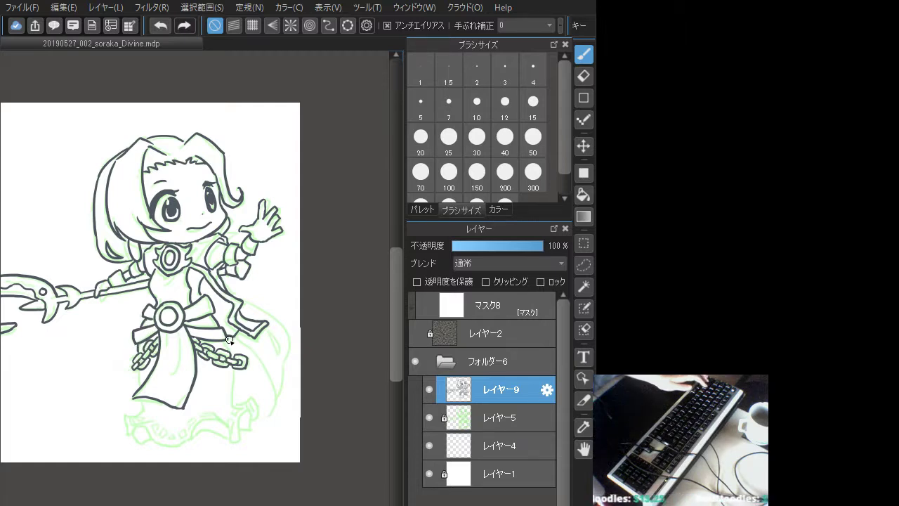
Ink the skirt's side edge on the waving-hand side down to the curved ruffle fold at the hem
key("ctrl+z")
left_click_drag(229, 347, 230, 351)
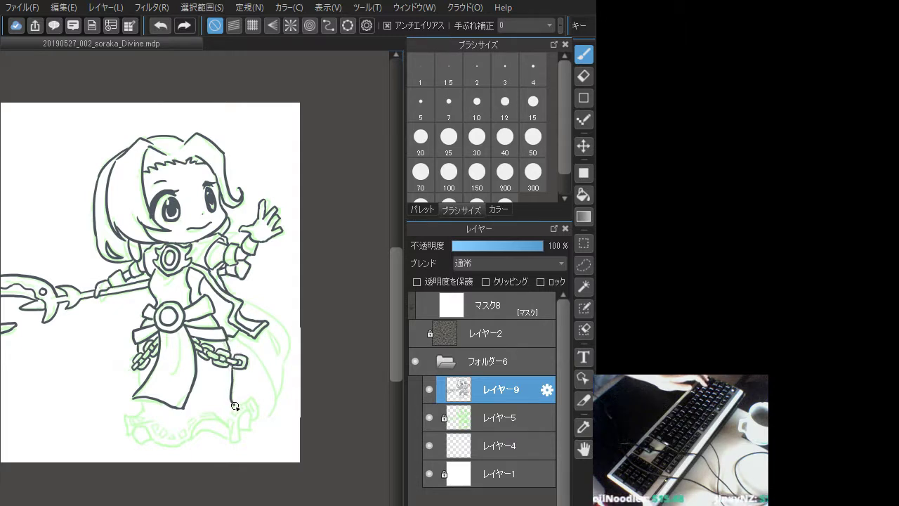
mouse_move(235, 406)
left_mouse_down()
mouse_move(250, 411)
mouse_move(230, 437)
left_mouse_up()
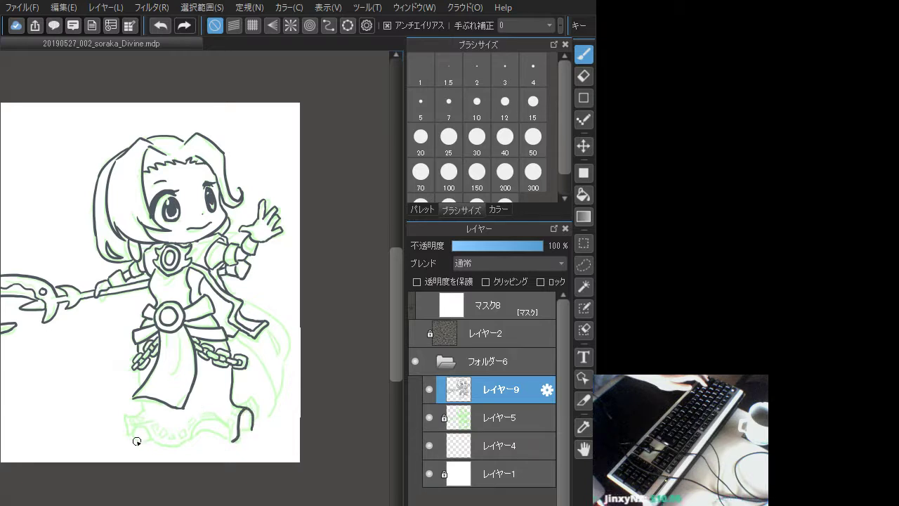
Ink the wavy bottom edge of the skirt hem and close the ruffle on the waving-hand side
mouse_move(130, 420)
left_mouse_down()
mouse_move(172, 445)
mouse_move(205, 421)
mouse_move(236, 441)
mouse_move(226, 434)
mouse_move(232, 439)
mouse_move(239, 421)
mouse_move(231, 417)
mouse_move(238, 431)
mouse_move(228, 441)
mouse_move(224, 433)
mouse_move(239, 433)
mouse_move(253, 416)
mouse_move(257, 429)
mouse_move(239, 429)
mouse_move(252, 407)
left_mouse_up()
key("ctrl+z")
key("ctrl+z")
key("ctrl+z")
key("ctrl+z")
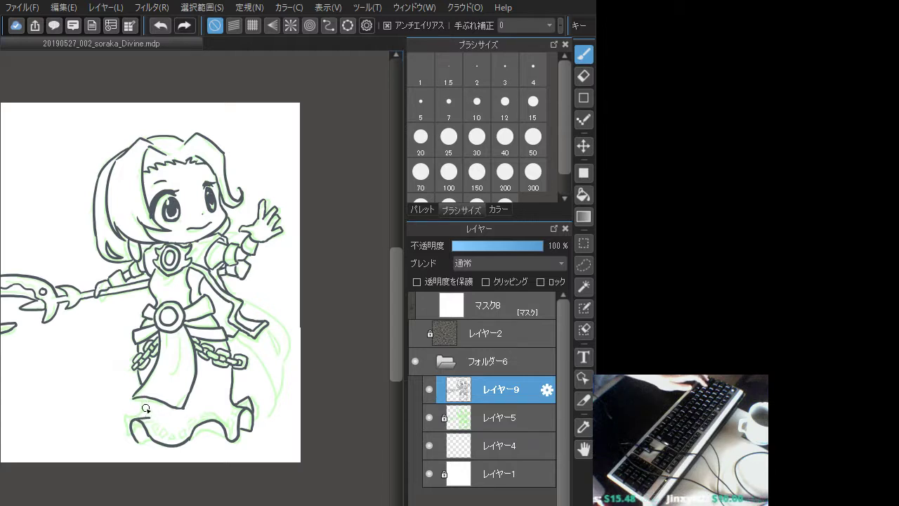
Ink the skirt's side edge and the ruffle folds at the hem on the staff side
mouse_move(143, 398)
left_mouse_down()
mouse_move(125, 414)
mouse_move(128, 431)
mouse_move(140, 415)
mouse_move(149, 444)
mouse_move(139, 440)
mouse_move(230, 436)
mouse_move(217, 429)
mouse_move(200, 449)
mouse_move(196, 440)
mouse_move(218, 420)
mouse_move(196, 433)
mouse_move(225, 435)
mouse_move(187, 441)
mouse_move(229, 438)
left_mouse_up()
key("ctrl+z")
key("ctrl+z")
key("ctrl+z")
key("ctrl+z")
key("ctrl+z")
key("ctrl+z")
key("ctrl+z")
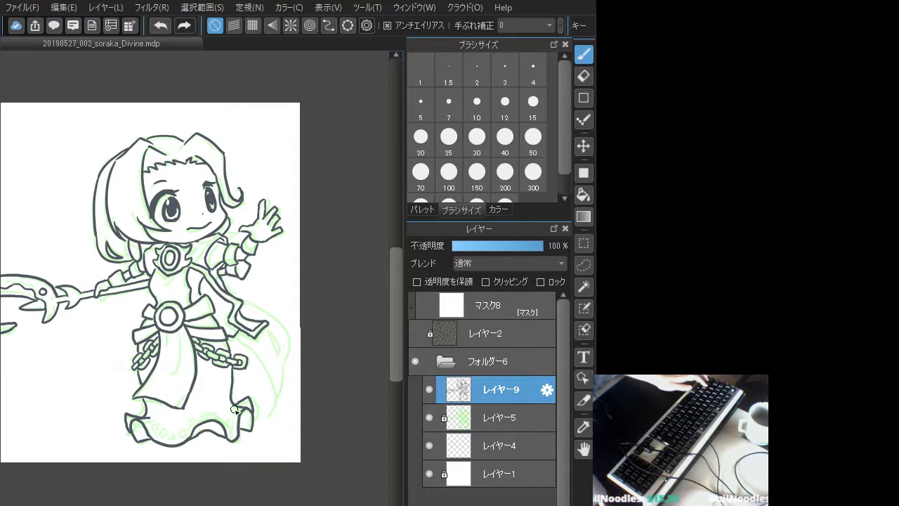
Undo and redraw the wavy bottom line of the skirt hem from its middle toward the waving-hand side
key("ctrl+z")
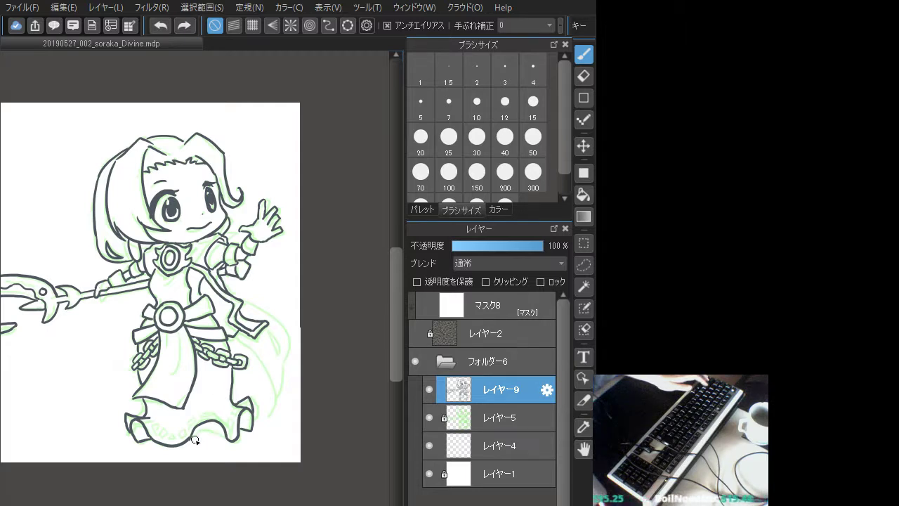
left_click_drag(189, 440, 236, 437)
key("ctrl+z")
key("ctrl+z")
key("ctrl+z")
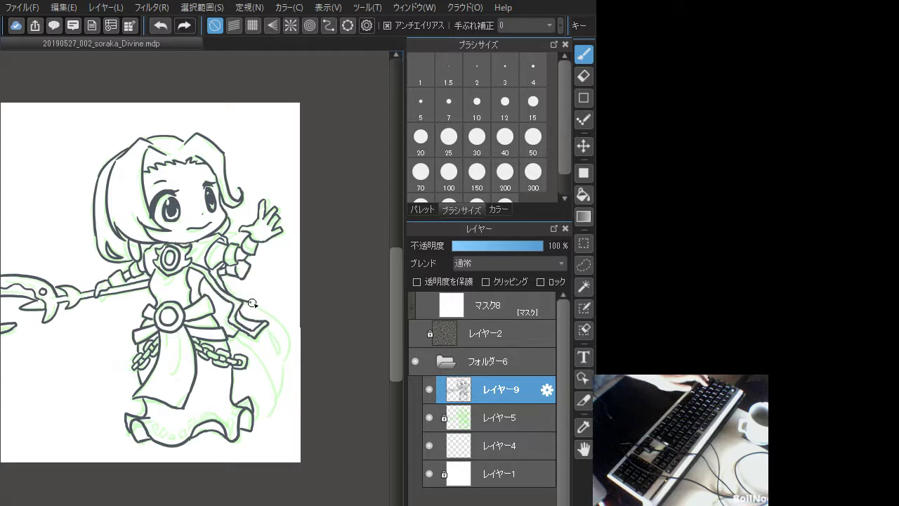
Ink the cape's curved outer edge from the ribbon end behind the waving arm, with the small fold inside the curve
mouse_move(252, 303)
left_mouse_down()
mouse_move(277, 314)
mouse_move(290, 351)
left_mouse_up()
key("ctrl+z")
key("ctrl+z")
left_click_drag(255, 303, 286, 342)
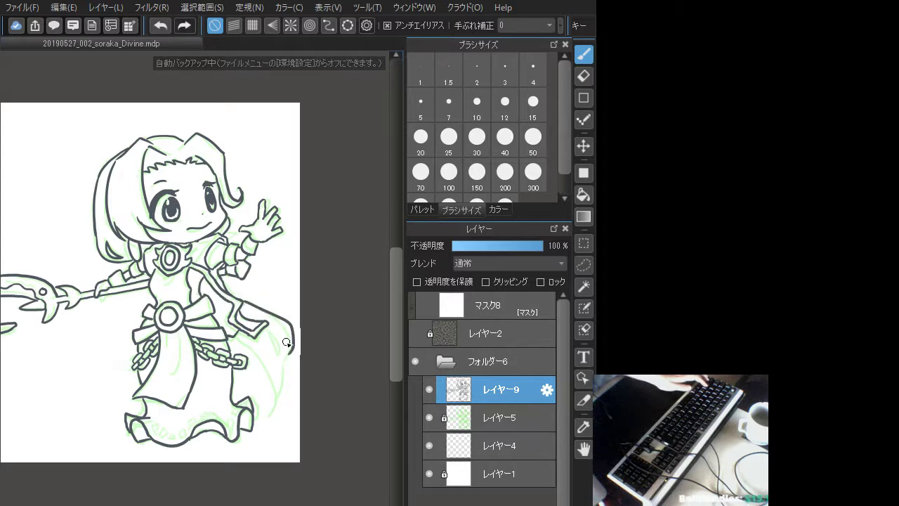
key("ctrl+z")
mouse_move(243, 300)
left_mouse_down()
mouse_move(272, 319)
mouse_move(280, 352)
left_mouse_up()
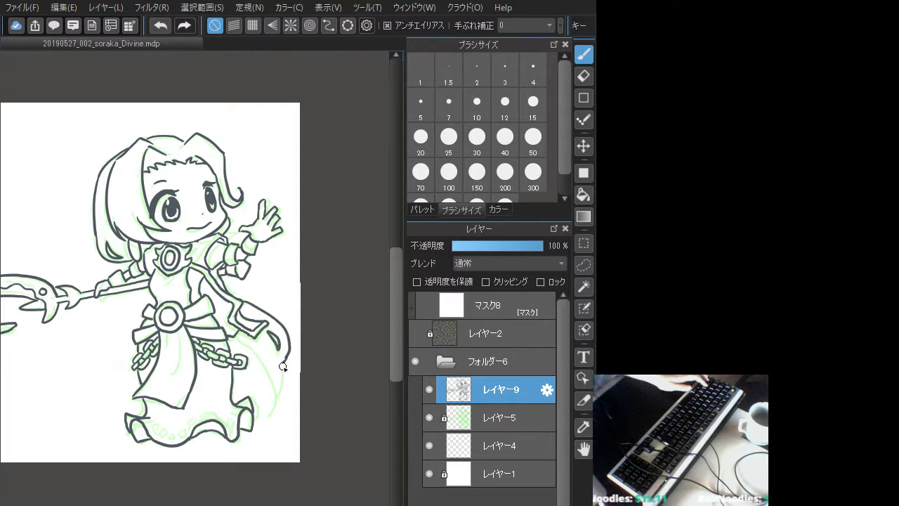
Ink the cape's lower outer edge and its inner edge from the bow down to the pointed tip beside the skirt
left_click_drag(284, 366, 274, 402)
key("ctrl+z")
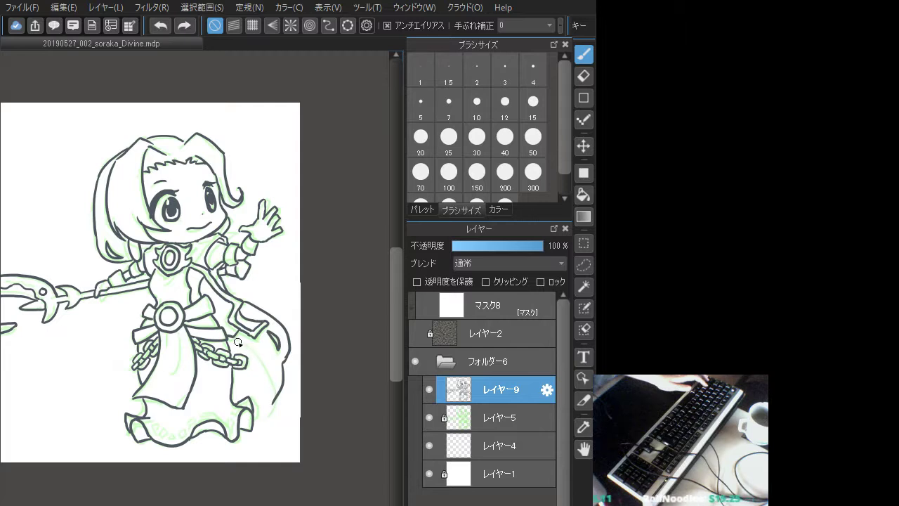
mouse_move(285, 365)
left_mouse_down()
mouse_move(292, 354)
mouse_move(274, 410)
left_mouse_up()
key("ctrl+z")
key("ctrl+z")
key("ctrl+z")
mouse_move(237, 337)
left_mouse_down()
mouse_move(276, 386)
mouse_move(274, 406)
left_mouse_up()
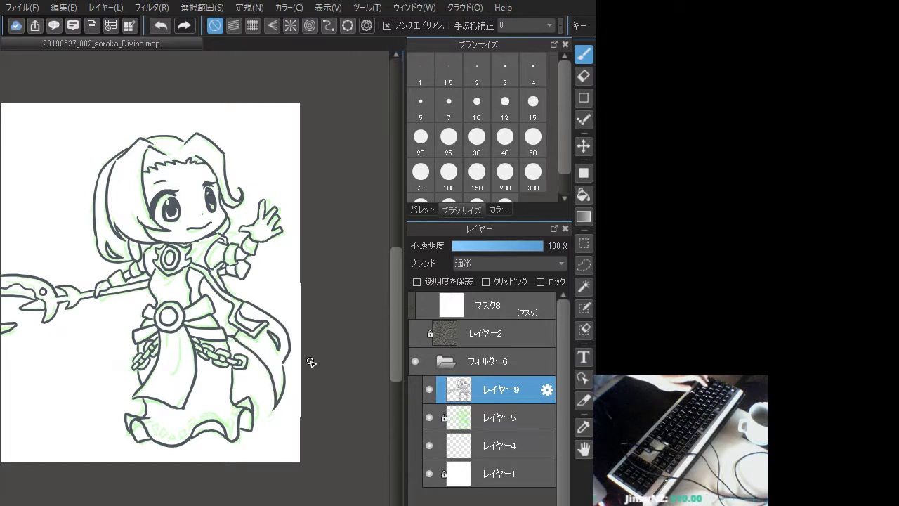
left_click_drag(288, 349, 282, 367)
key("ctrl+z")
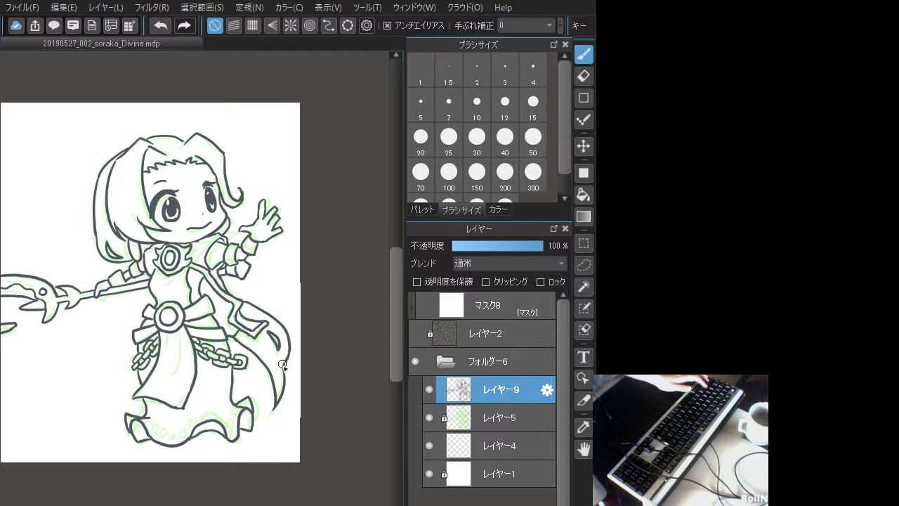
Hide the green sketch on レイヤー5 and refine the fingers and thumb of the waving hand on レイヤー9
left_click(429, 417)
left_click_drag(177, 326, 246, 377)
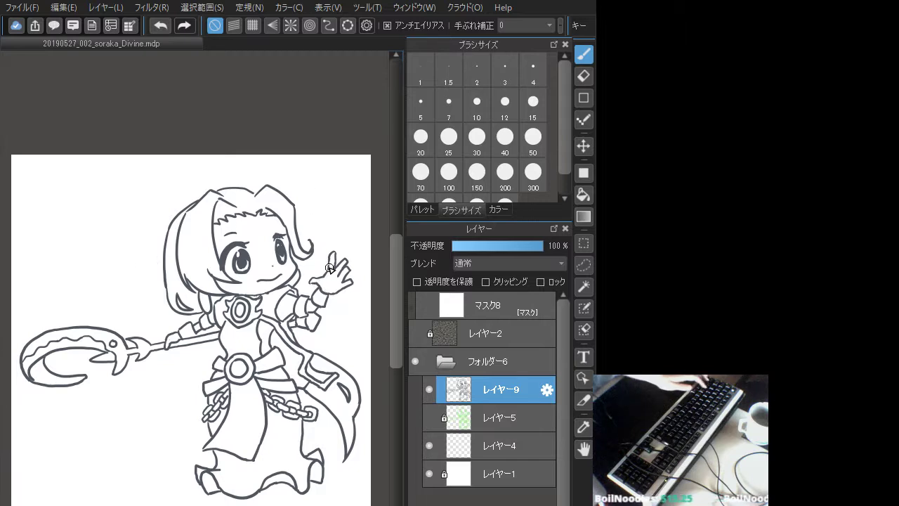
left_click_drag(330, 253, 319, 283)
key("ctrl+z")
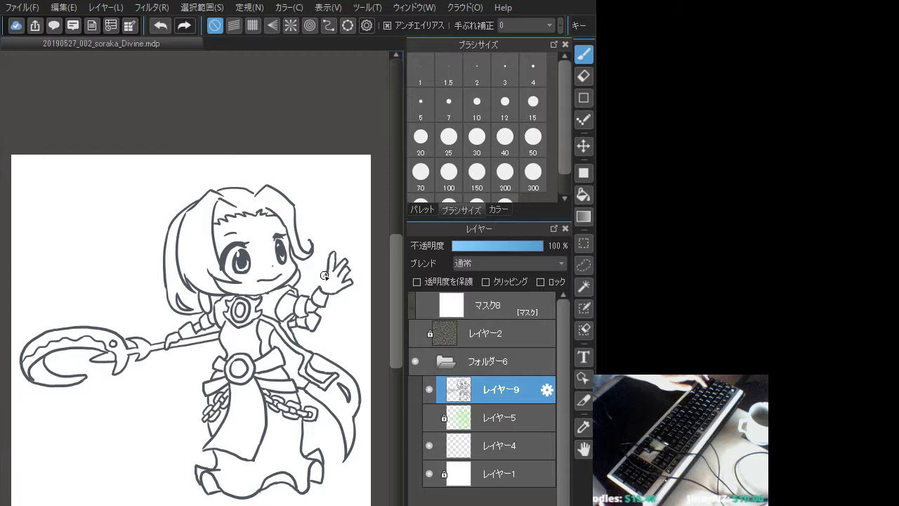
key("ctrl+z")
left_click_drag(327, 273, 320, 281)
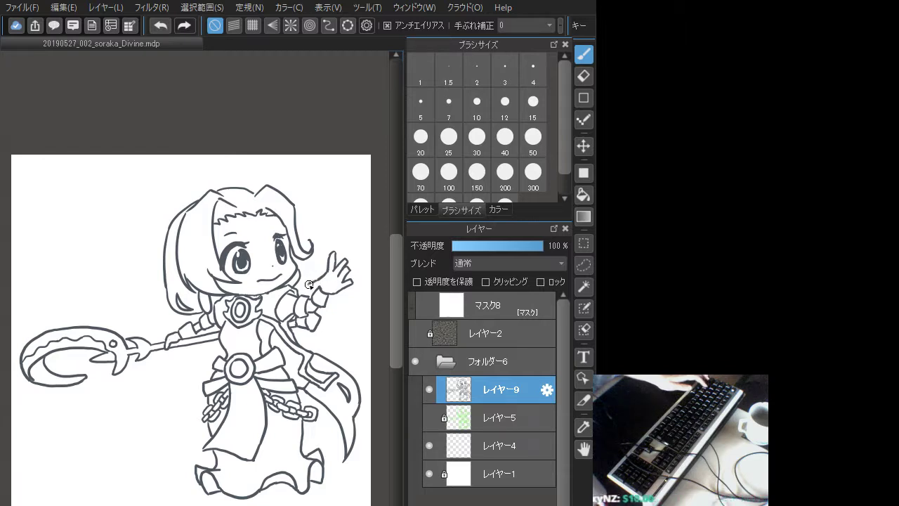
key("ctrl+z")
mouse_move(317, 279)
left_mouse_down()
mouse_move(309, 285)
mouse_move(318, 287)
mouse_move(322, 279)
mouse_move(303, 281)
mouse_move(309, 286)
left_mouse_up()
key("ctrl+z")
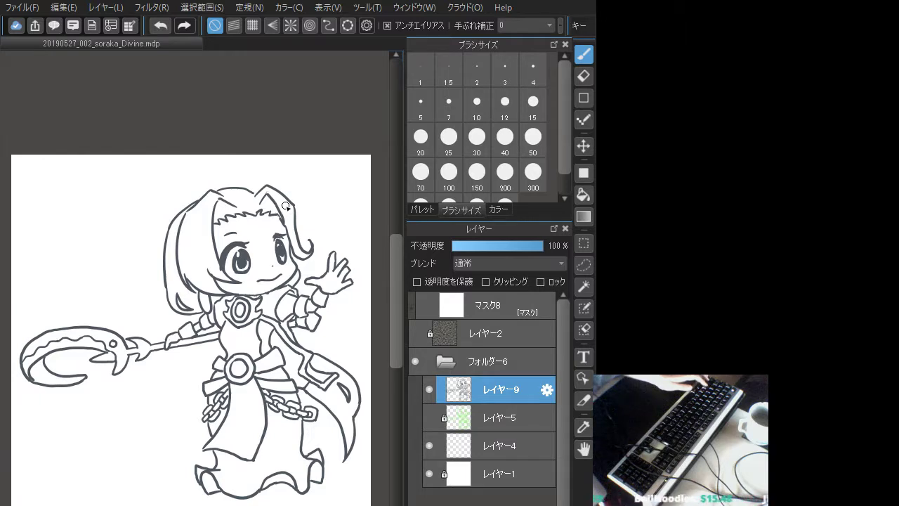
Show レイヤー5 again and ink the fold lines on the front skirt panel below the round buckle on レイヤー9
left_click(496, 449)
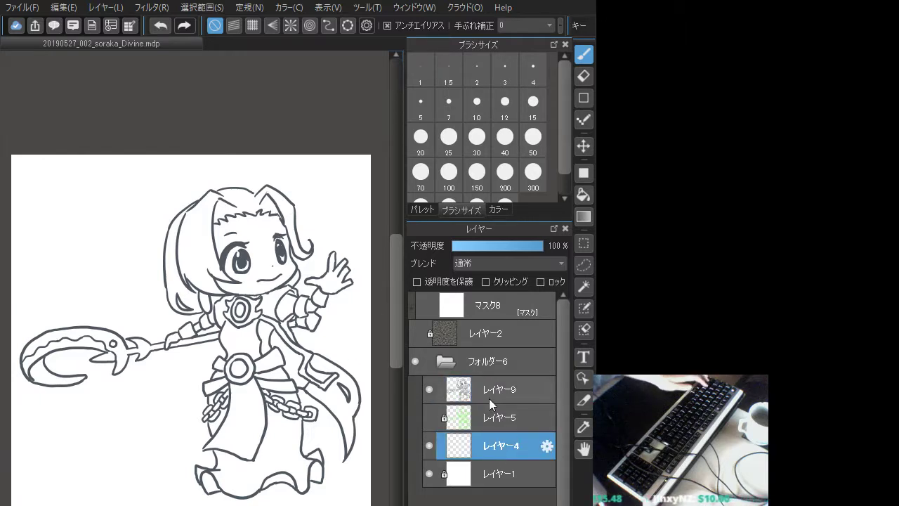
left_click(439, 422)
left_click(430, 419)
left_click(487, 392)
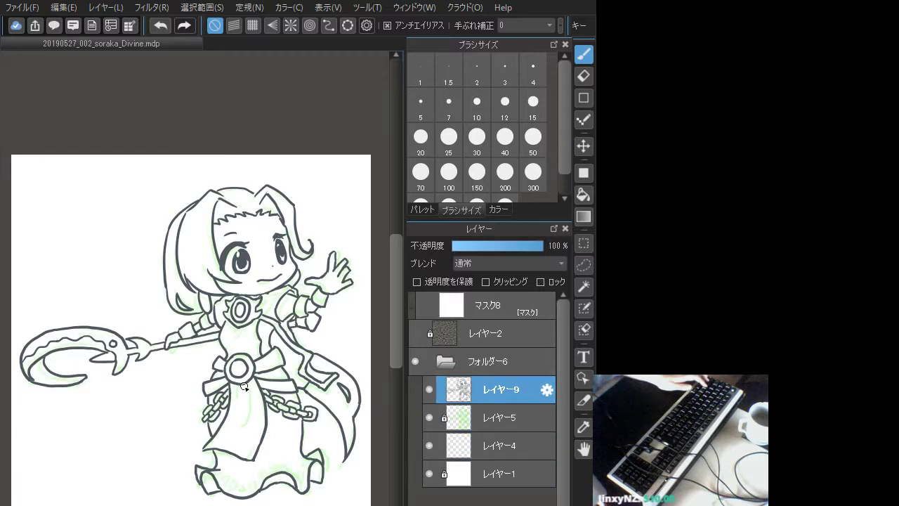
left_click_drag(249, 386, 245, 426)
key("ctrl+z")
left_click_drag(250, 389, 245, 423)
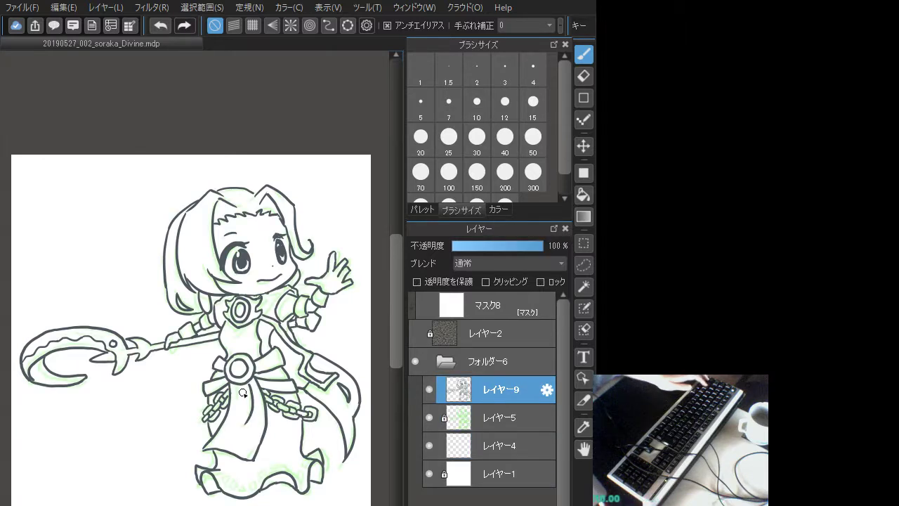
key("ctrl+z")
left_click_drag(246, 382, 244, 424)
key("ctrl+z")
left_click_drag(246, 379, 239, 417)
key("ctrl+z")
left_click_drag(249, 382, 242, 422)
key("ctrl+z")
left_click_drag(246, 383, 239, 423)
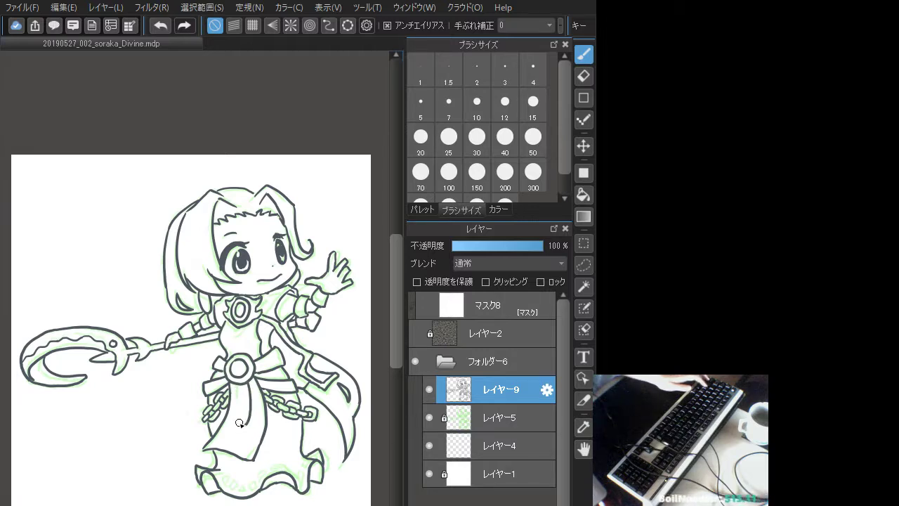
left_click_drag(236, 386, 240, 403)
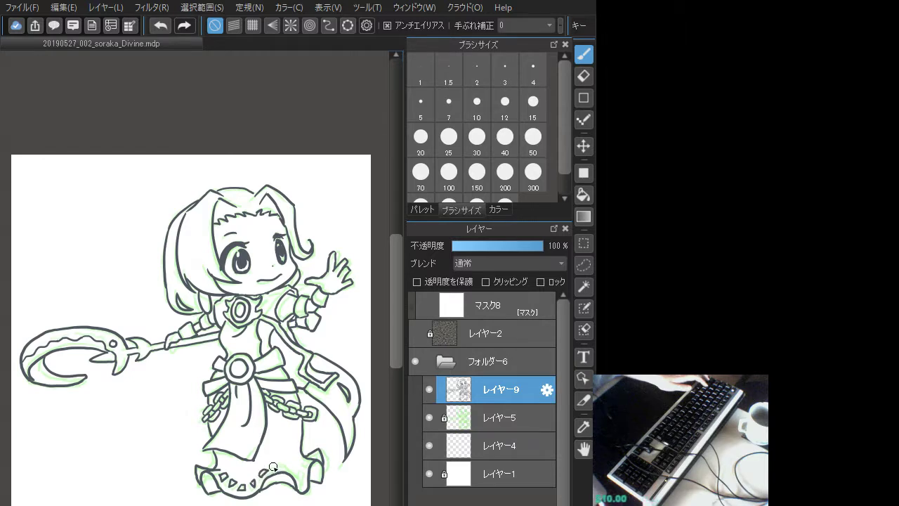
Ink the small ornaments along the skirt hem toward the ruffle on the waving-hand side
left_click_drag(273, 467, 281, 465)
key("ctrl+z")
left_click_drag(274, 466, 284, 465)
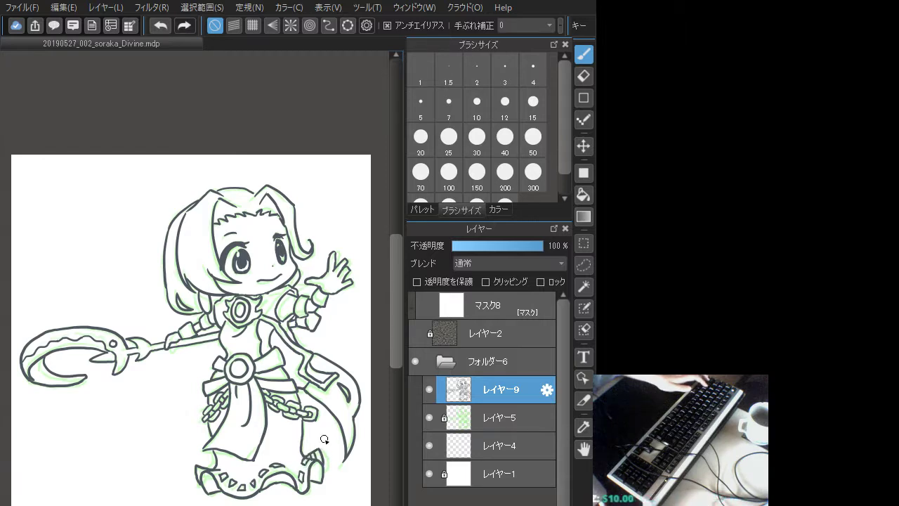
key("ctrl+z")
left_click_drag(319, 456, 309, 463)
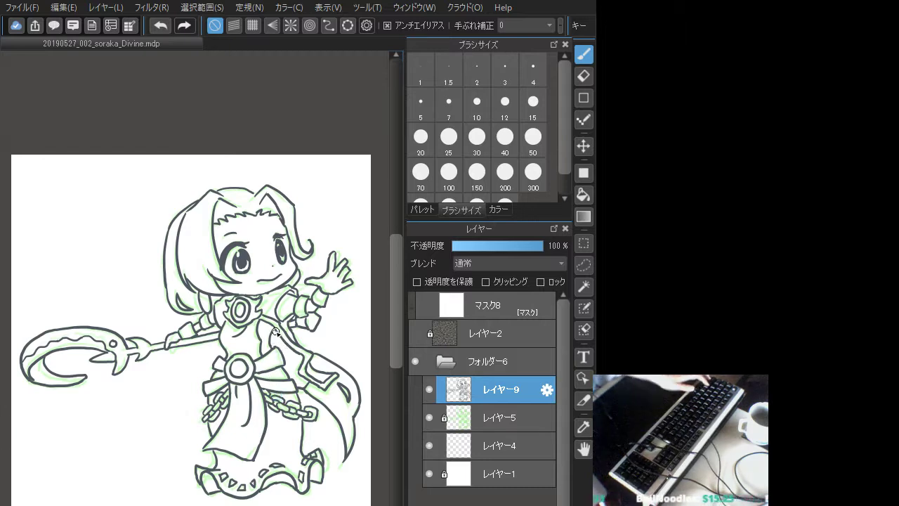
Hide the green sketch on レイヤー5, make レイヤー4 the active layer and set the brush colour to yellow #FFD95C
left_click(474, 439)
left_click(429, 417)
left_click(429, 390)
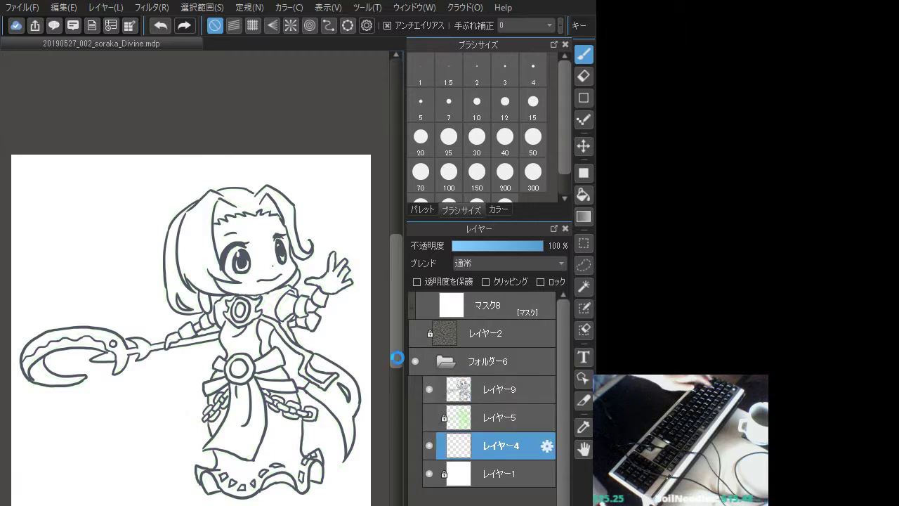
left_click(499, 209)
left_click(547, 149)
left_click(521, 82)
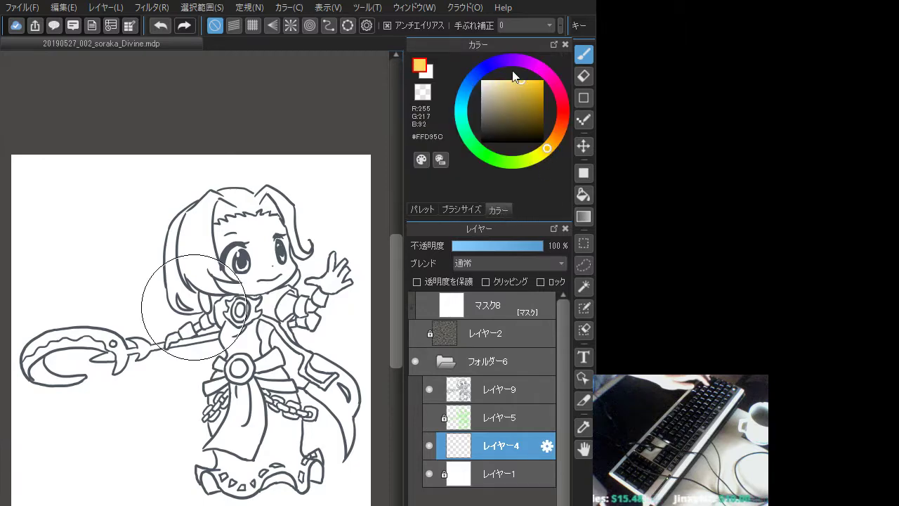
Paint the narrow piece hanging below the hair beside the neck yellow on レイヤー4
scroll(210, 302, "up", 2)
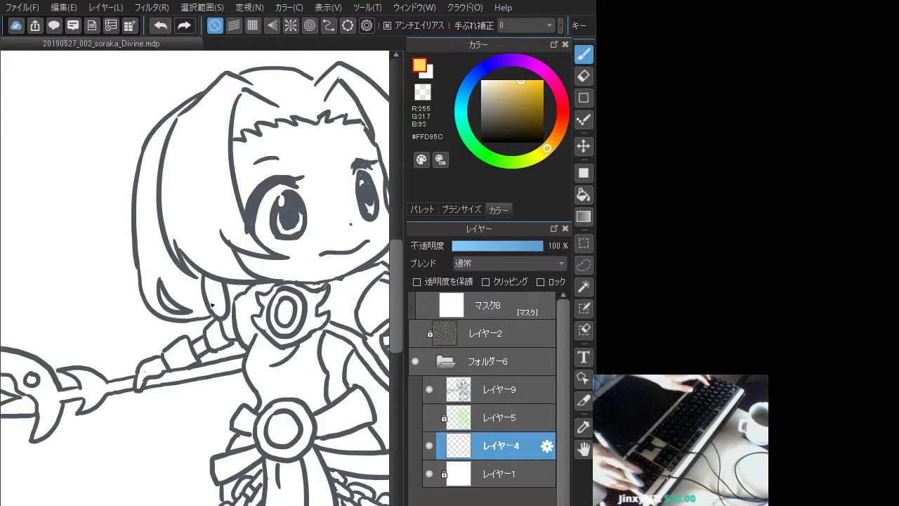
scroll(211, 304, "down", 2)
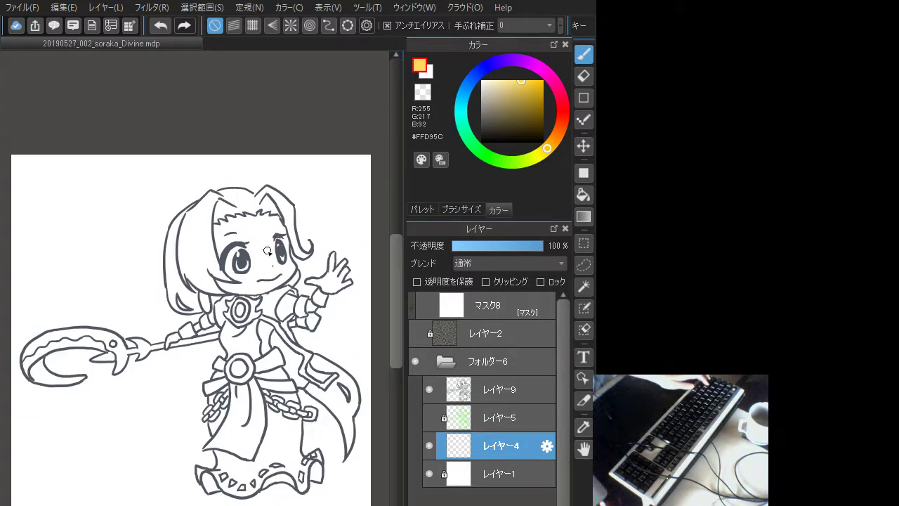
left_click_drag(207, 303, 204, 294)
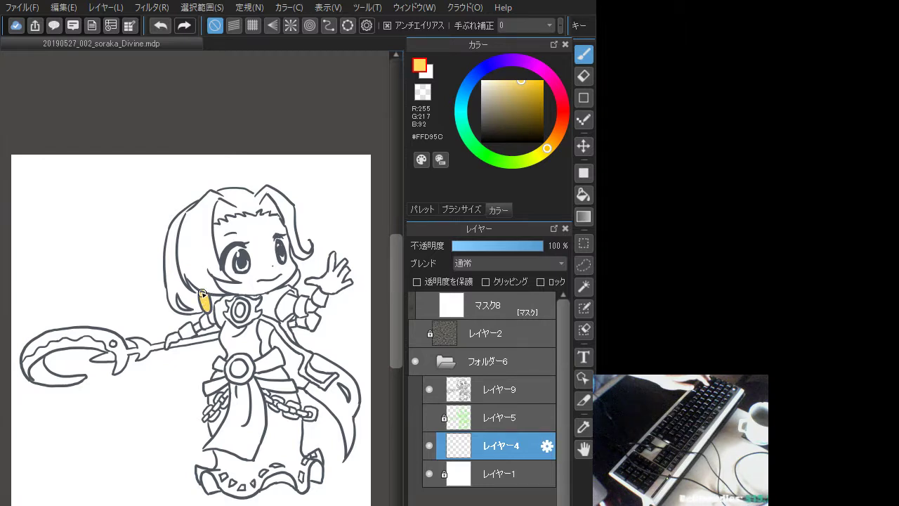
left_click_drag(209, 309, 203, 293)
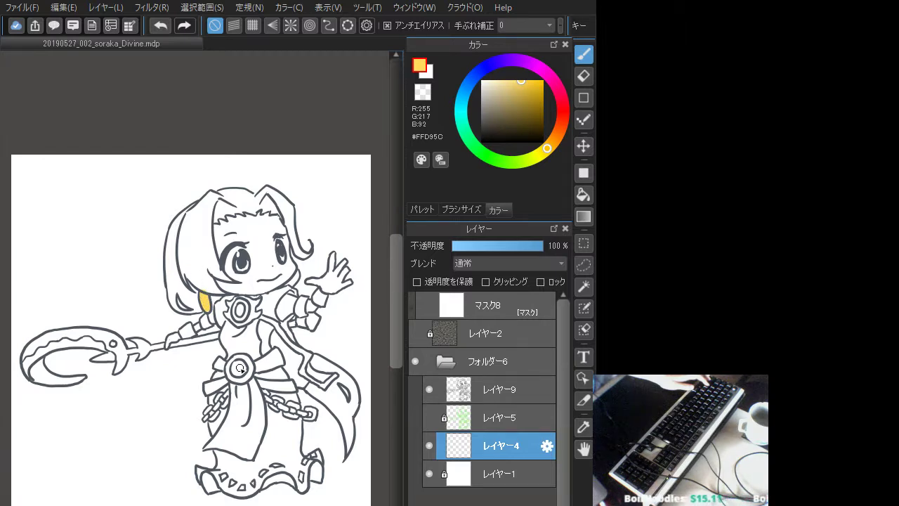
Paint the round belt buckle and the spiked collar brooch yellow
mouse_move(240, 368)
left_mouse_down()
mouse_move(250, 361)
mouse_move(239, 374)
mouse_move(247, 380)
left_mouse_up()
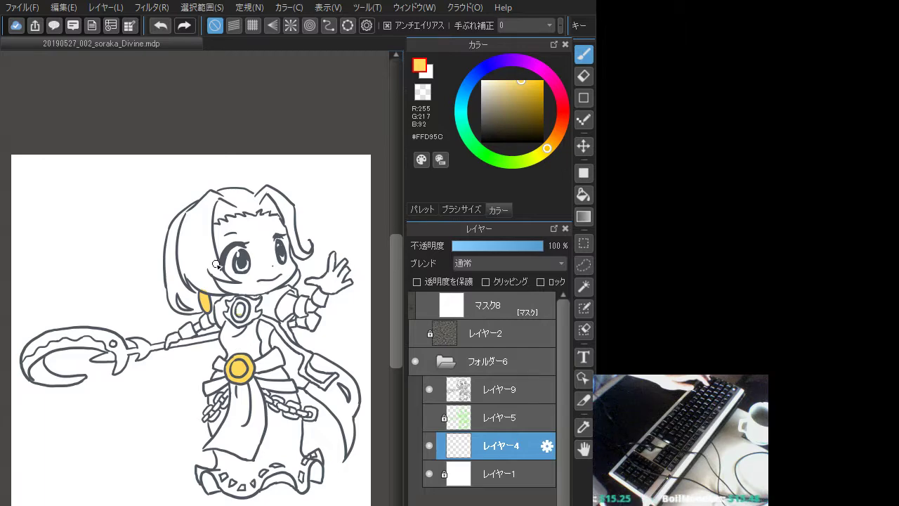
key("ctrl+plus")
key("ctrl+plus")
mouse_move(246, 325)
left_mouse_down()
mouse_move(201, 324)
mouse_move(231, 288)
mouse_move(271, 294)
mouse_move(270, 313)
mouse_move(279, 311)
mouse_move(238, 335)
mouse_move(217, 325)
mouse_move(251, 333)
mouse_move(261, 313)
mouse_move(239, 328)
mouse_move(229, 309)
mouse_move(239, 301)
left_mouse_up()
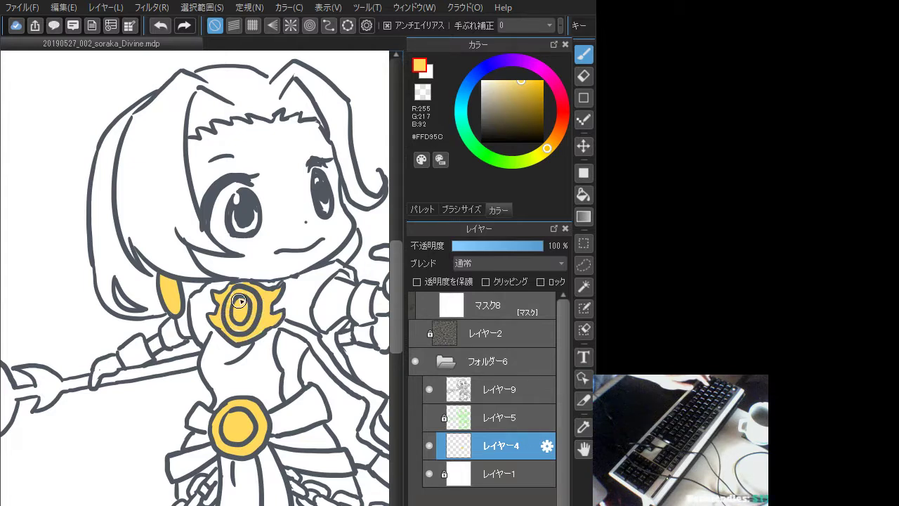
Paint the small piece below the waving arm and the staff shaft on both sides of the hand yellow
mouse_move(161, 358)
left_mouse_down()
mouse_move(218, 292)
mouse_move(99, 304)
left_mouse_up()
mouse_move(302, 276)
left_mouse_down()
mouse_move(307, 280)
mouse_move(289, 281)
left_mouse_up()
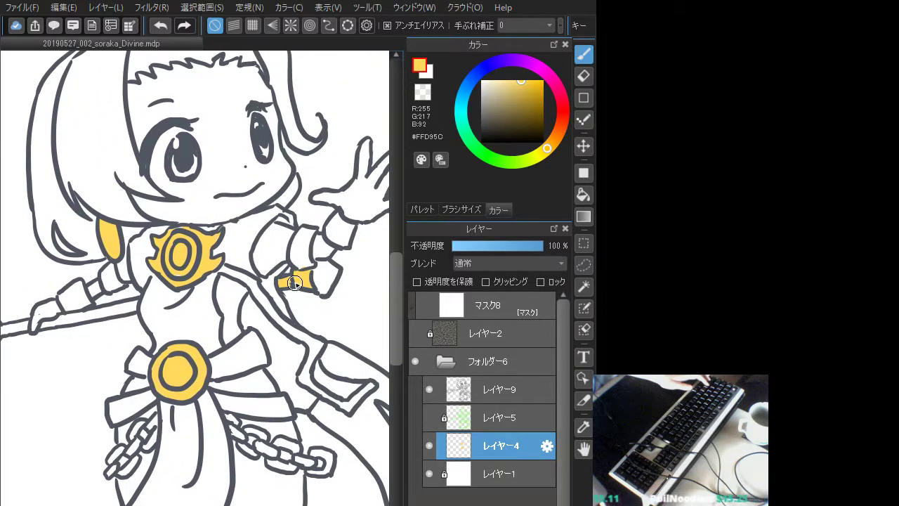
left_click_drag(133, 292, 289, 301)
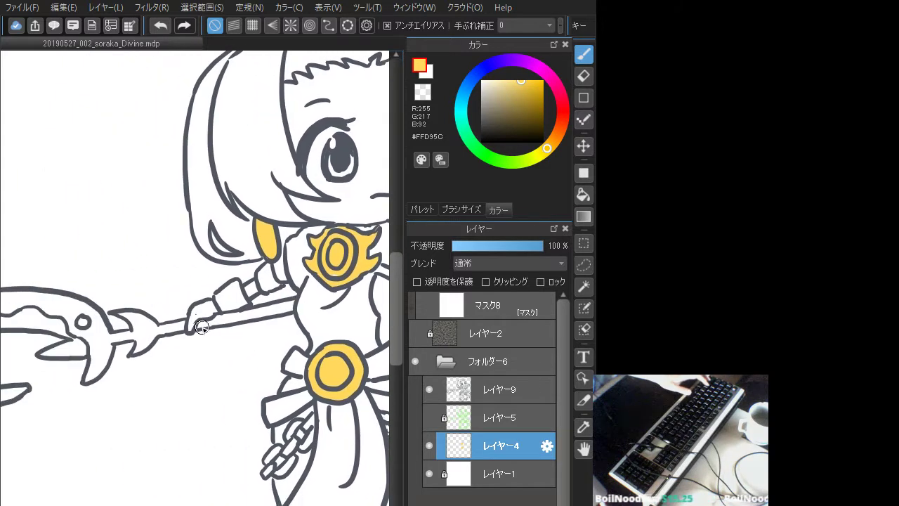
mouse_move(210, 321)
left_mouse_down()
mouse_move(291, 307)
mouse_move(184, 305)
mouse_move(310, 311)
mouse_move(257, 320)
mouse_move(280, 311)
left_mouse_up()
scroll(194, 307, "left", 2)
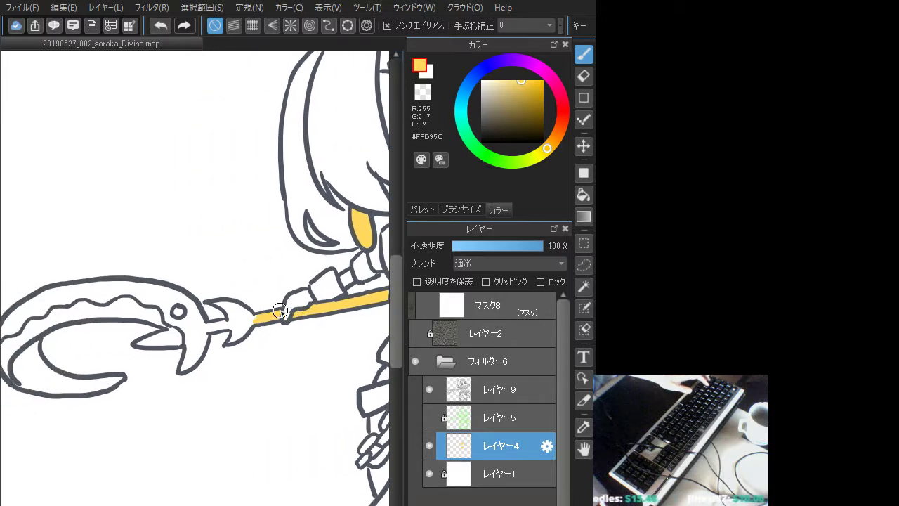
Fill the sections of the crescent staff head with the same yellow using the Bucket tool
left_click(583, 196)
left_click(205, 335)
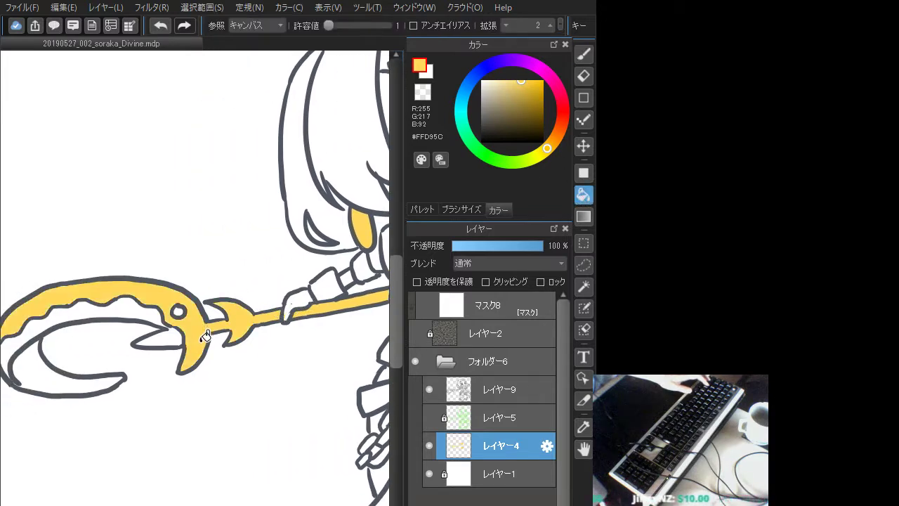
left_click(170, 337)
left_click(129, 308)
left_click(36, 368)
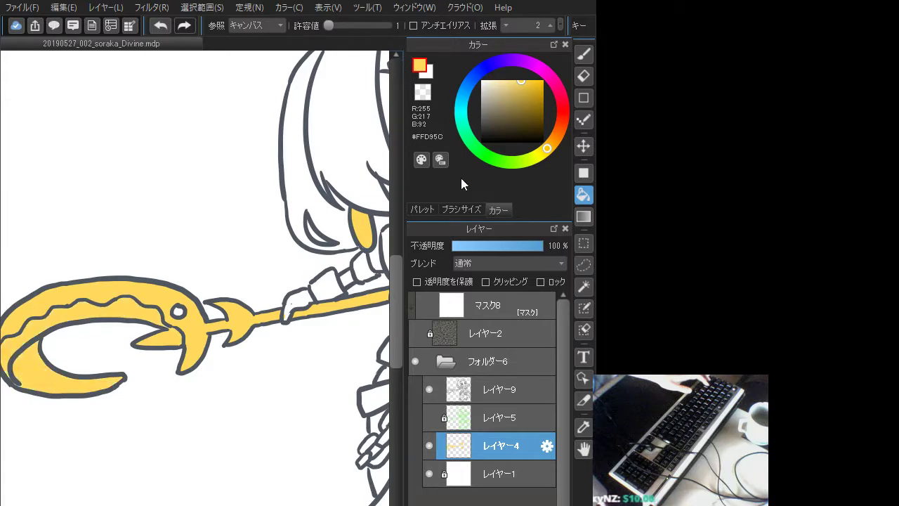
Hide the line art on レイヤー9 and brush yellow over the unfilled gaps in the crescent staff head
left_click(575, 56)
left_click_drag(80, 338, 189, 329)
left_click_drag(124, 358, 122, 352)
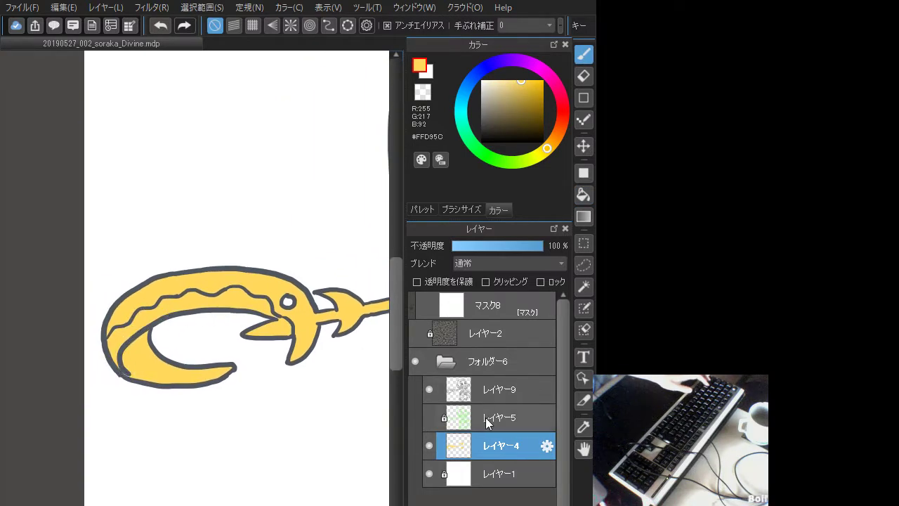
left_click(430, 389)
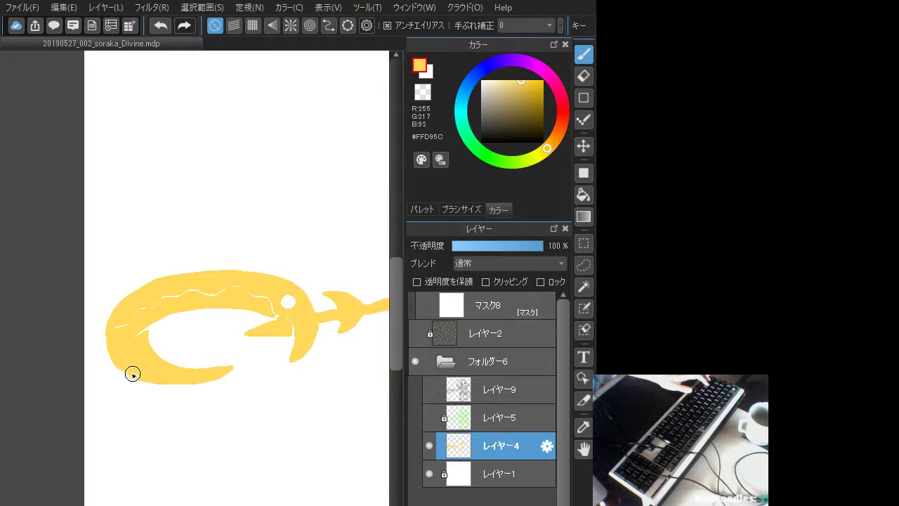
mouse_move(118, 342)
left_mouse_down()
mouse_move(137, 311)
mouse_move(145, 321)
left_mouse_up()
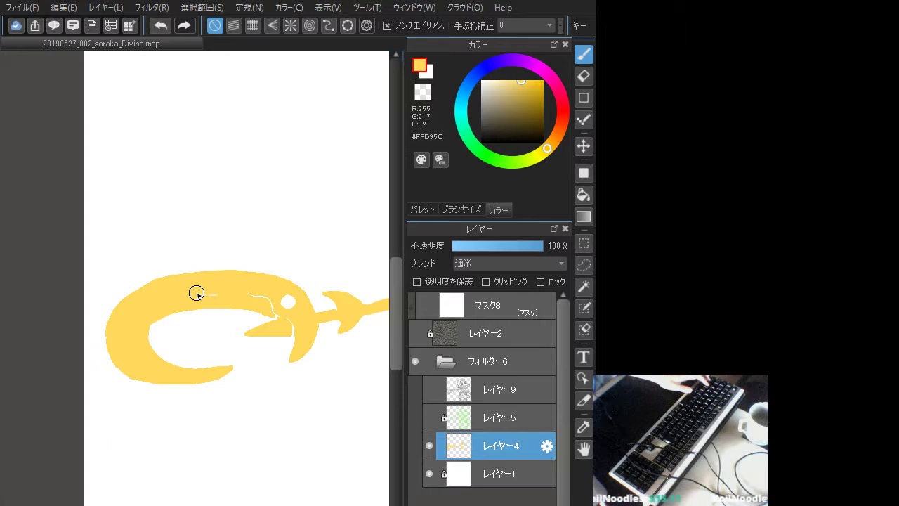
mouse_move(197, 293)
left_mouse_down()
mouse_move(281, 305)
mouse_move(291, 323)
mouse_move(295, 312)
left_mouse_up()
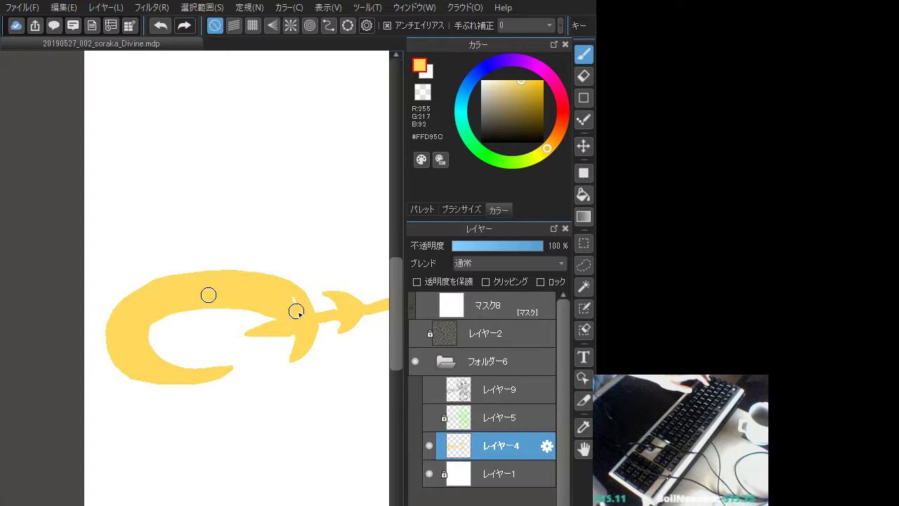
Show the line art on レイヤー9 again and bucket-fill the hanging front sash, bodice and cape trim yellow on レイヤー4
left_click(429, 390)
scroll(274, 412, "up", 10)
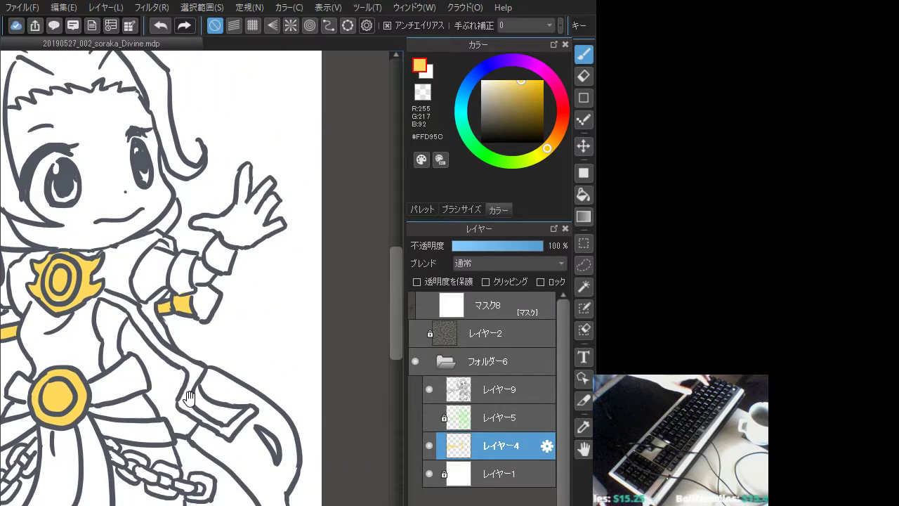
scroll(188, 397, "down", 5)
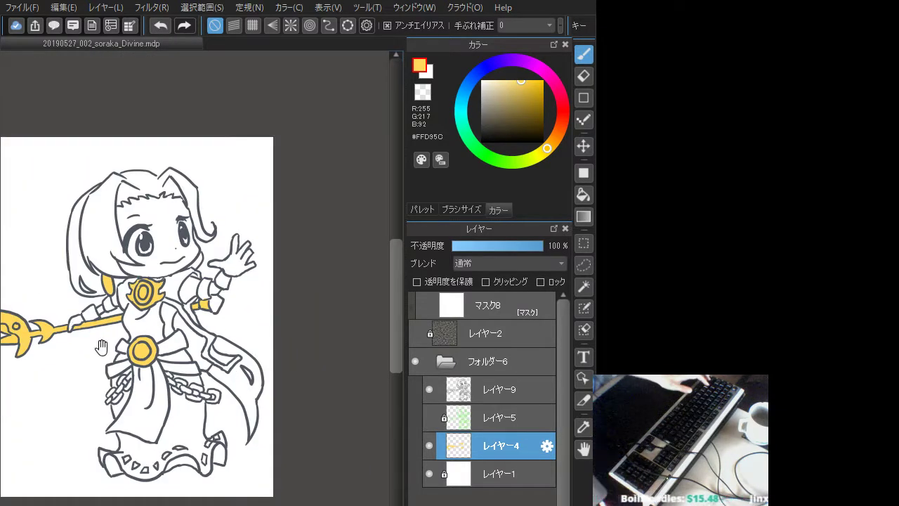
mouse_move(102, 347)
left_mouse_down()
mouse_move(174, 354)
mouse_move(197, 366)
left_mouse_up()
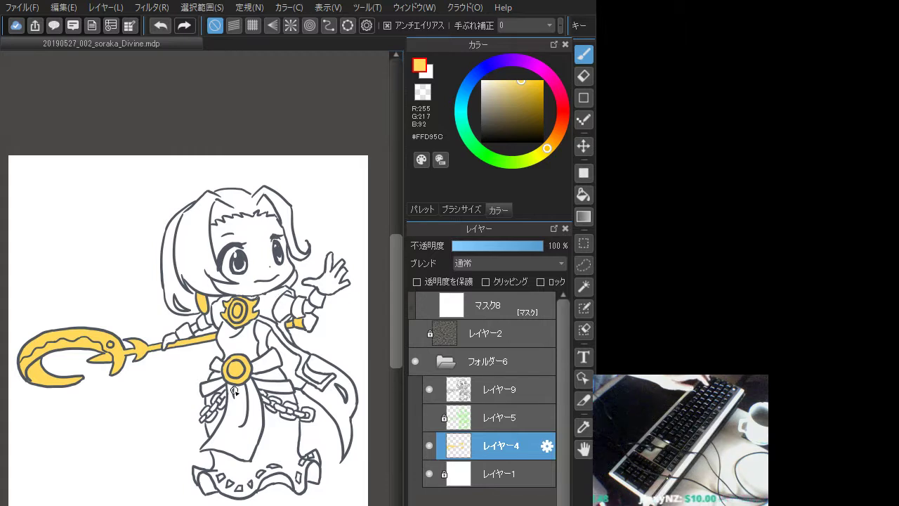
scroll(239, 406, "down", 5)
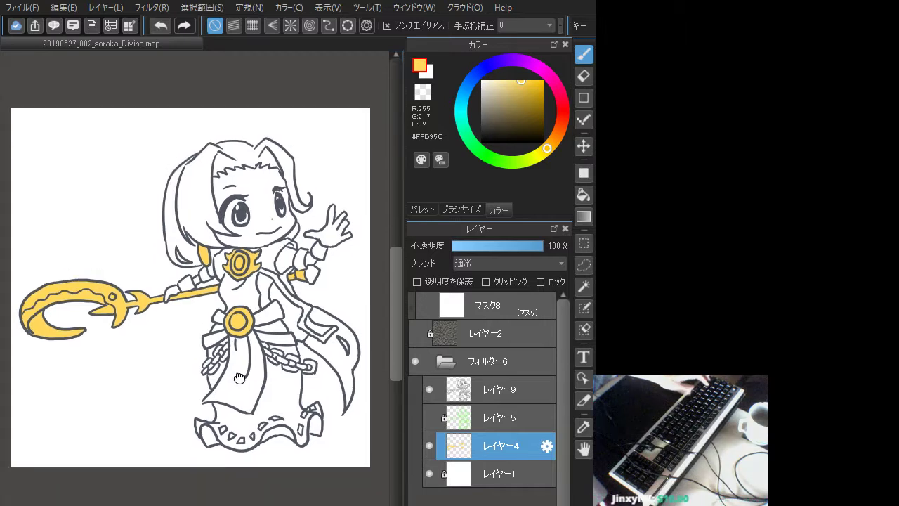
left_click(583, 195)
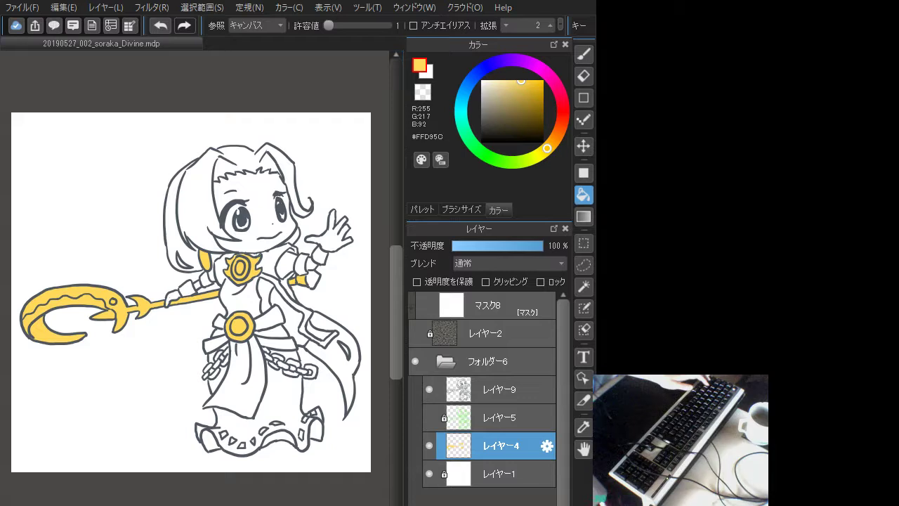
left_click(240, 380)
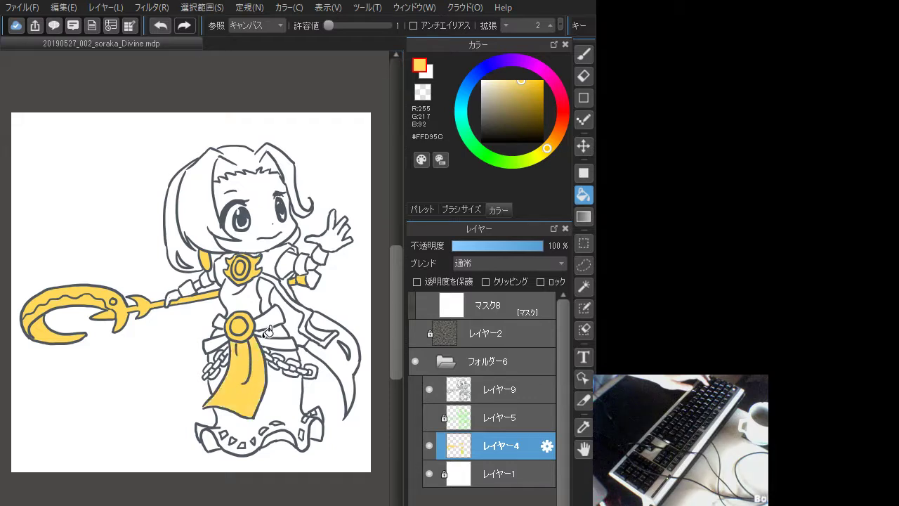
left_click(255, 299)
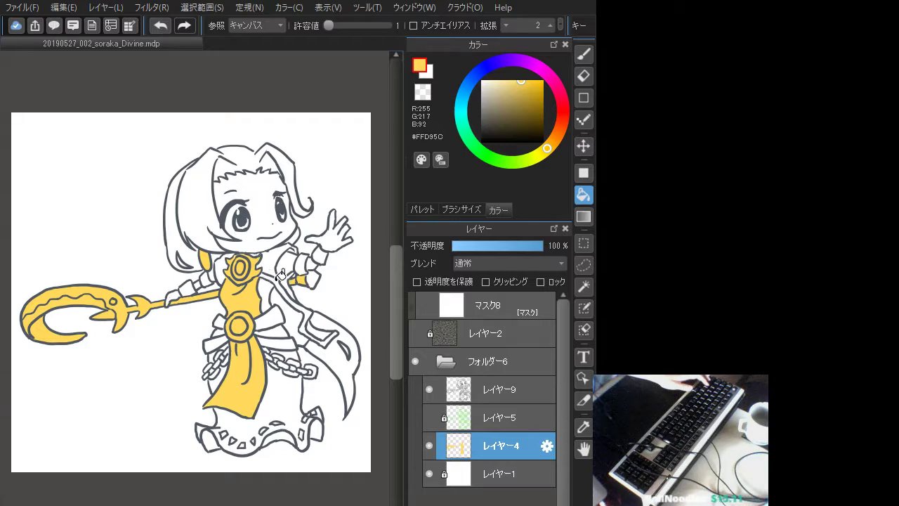
left_click(286, 279)
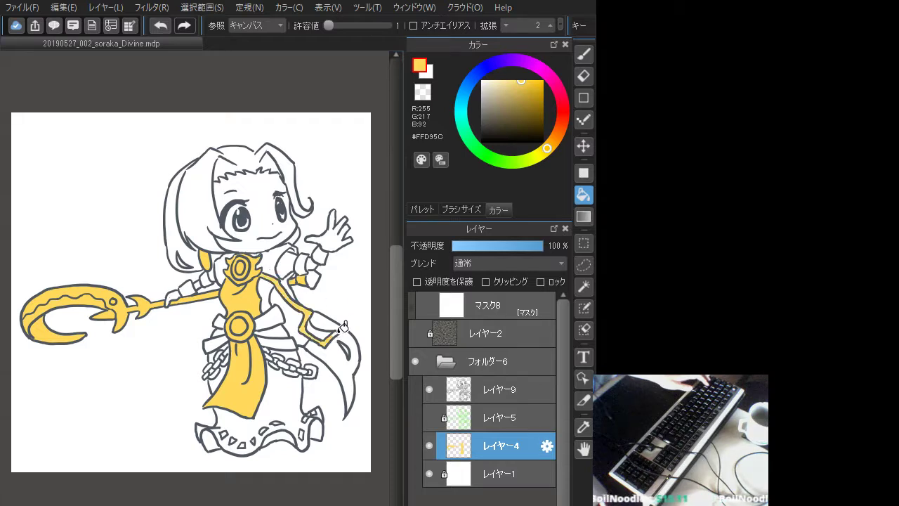
Fill the small hem ornaments of the skirt and the chain links on both sides of the waist with the same yellow
left_click(243, 445)
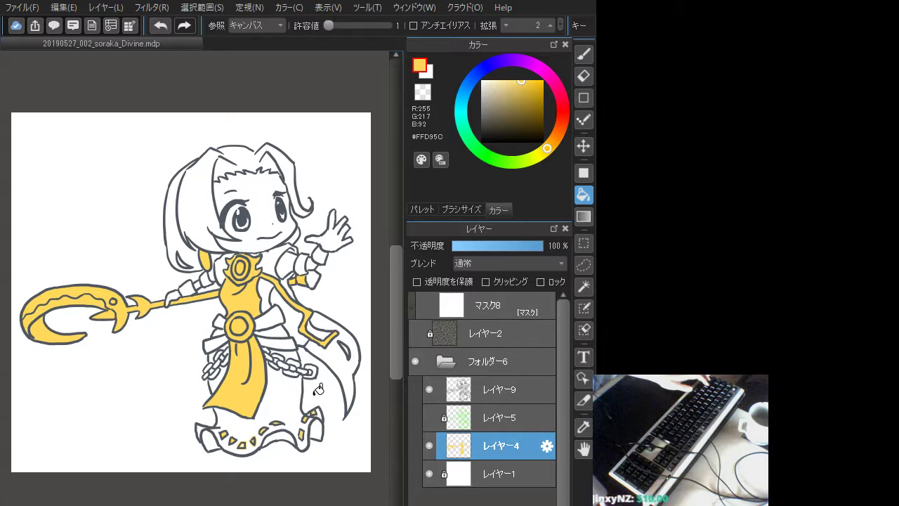
left_click(213, 366)
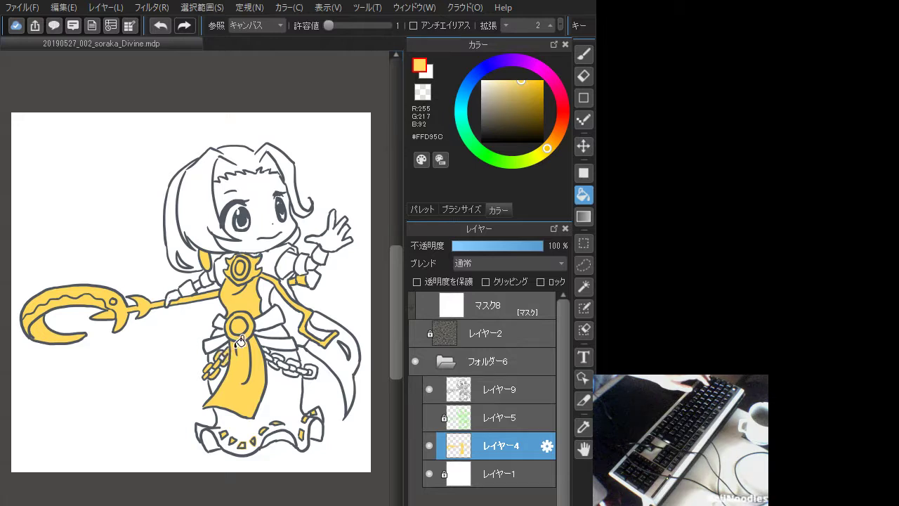
key("ctrl+z")
left_click(289, 370)
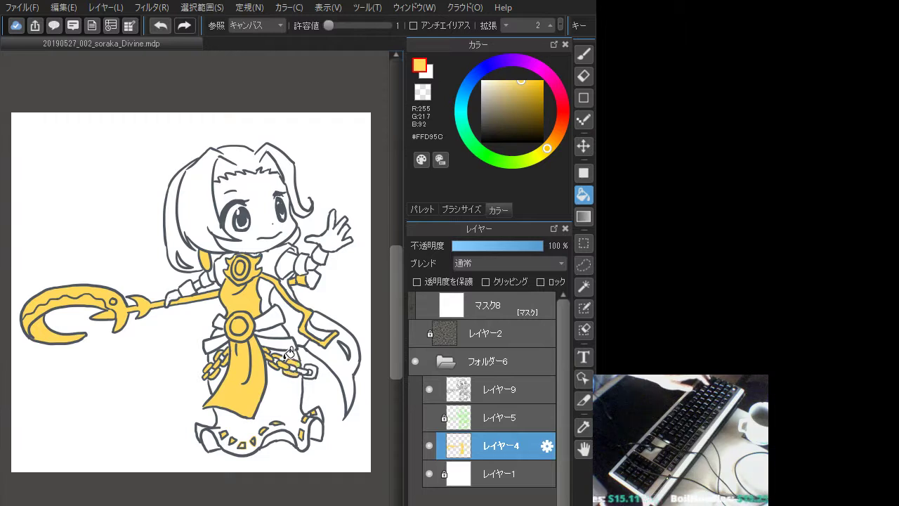
left_click(311, 368)
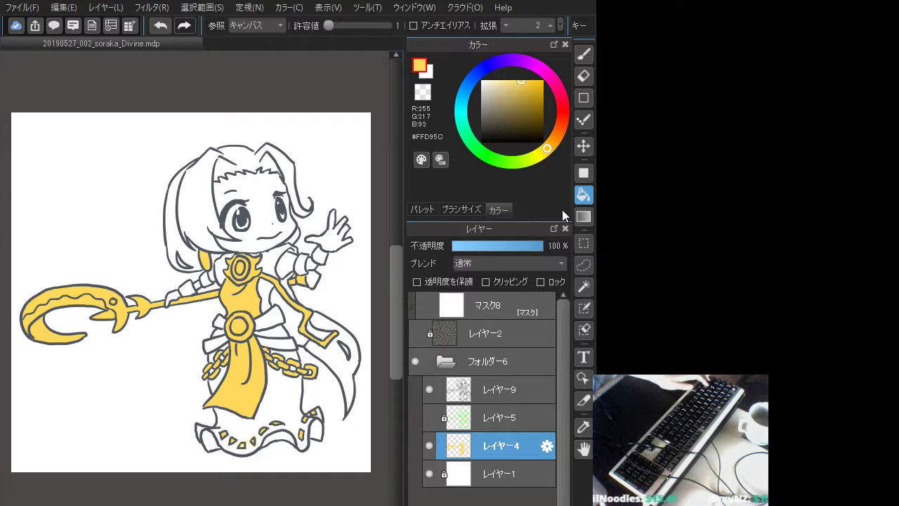
Fill the shoulder pieces and the inner panels of the cape with orange-red #FF6C42
left_click(556, 122)
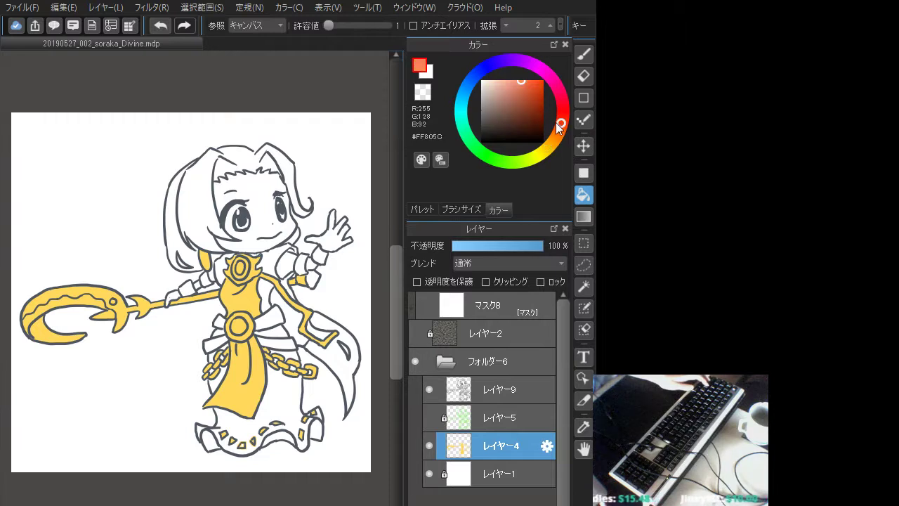
left_click(273, 259)
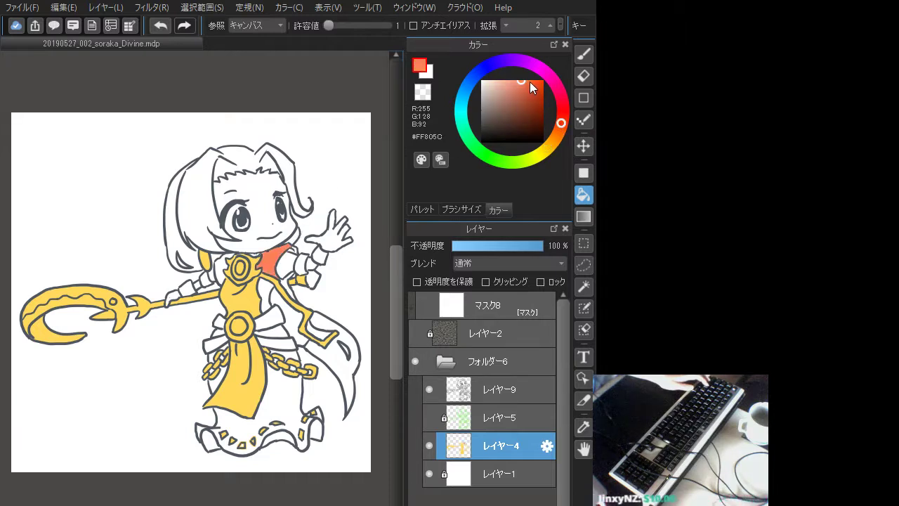
left_click(528, 82)
left_click(271, 258)
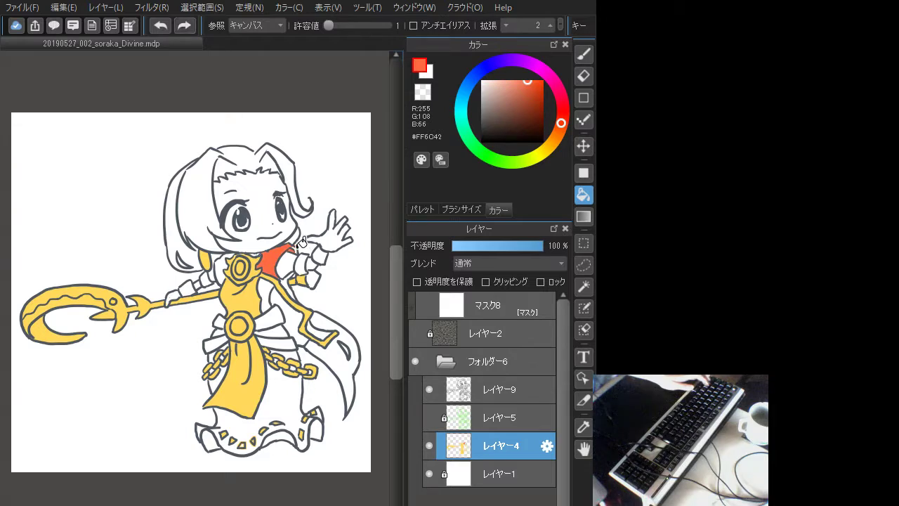
left_click(286, 282)
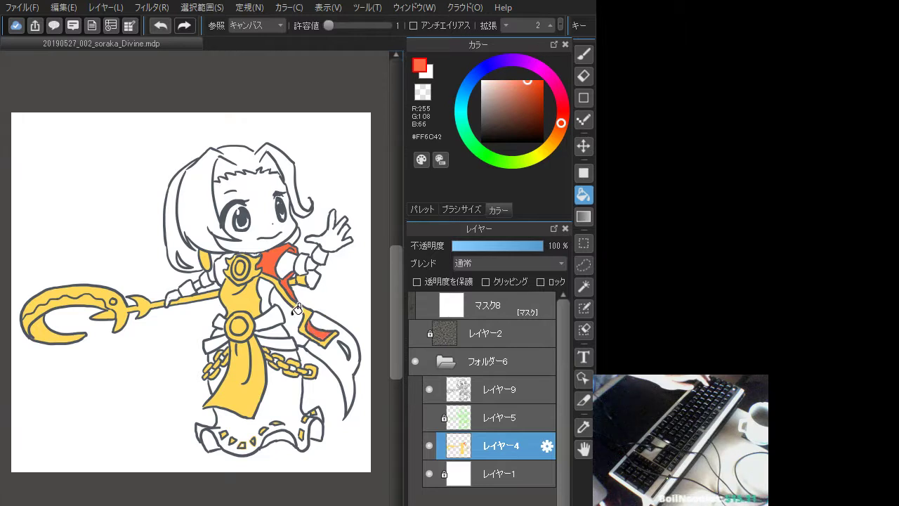
left_click(297, 309)
left_click(224, 258)
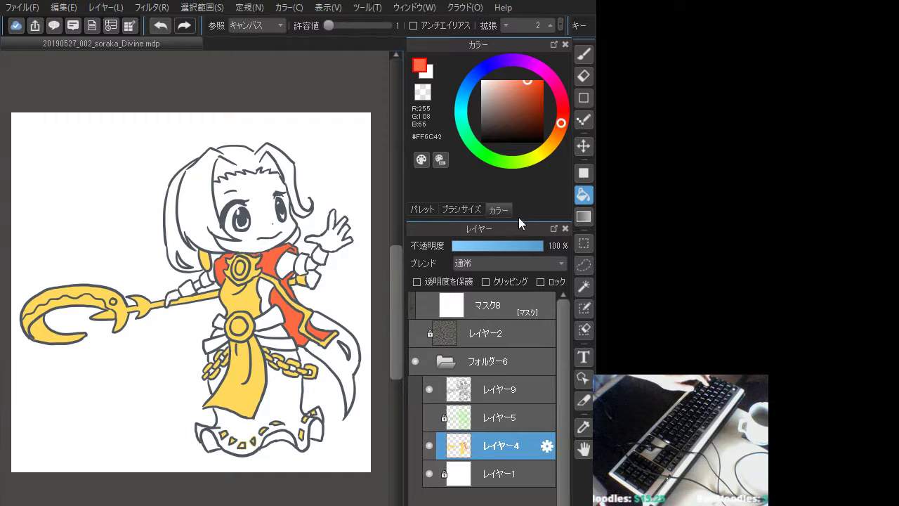
Fill the skirt, including the sections around the chains and waist ribbons, with blue #709DFF
left_click(471, 80)
left_click(520, 82)
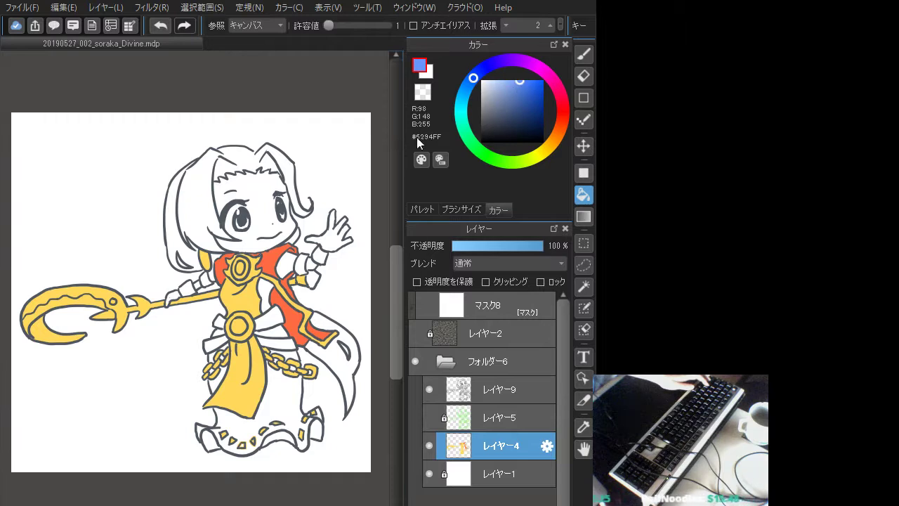
left_click_drag(518, 84, 505, 68)
left_click(269, 402)
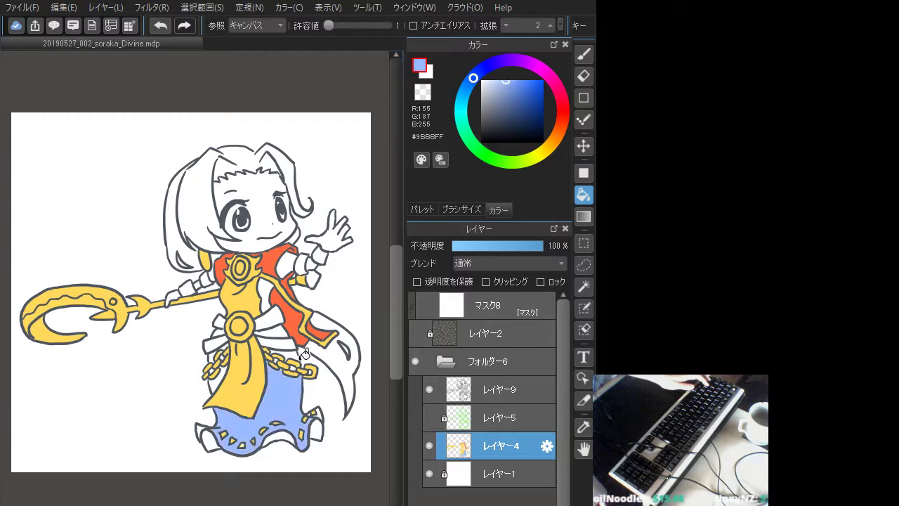
left_click(517, 82)
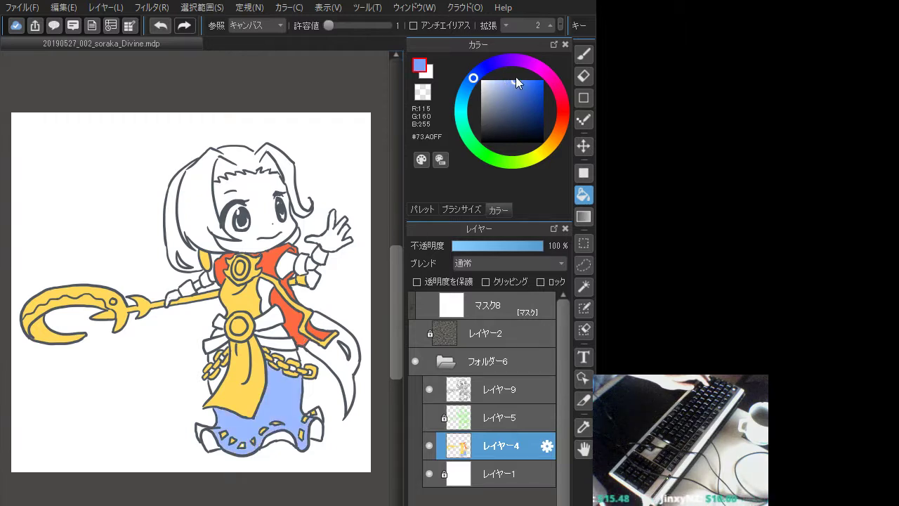
left_click(289, 380)
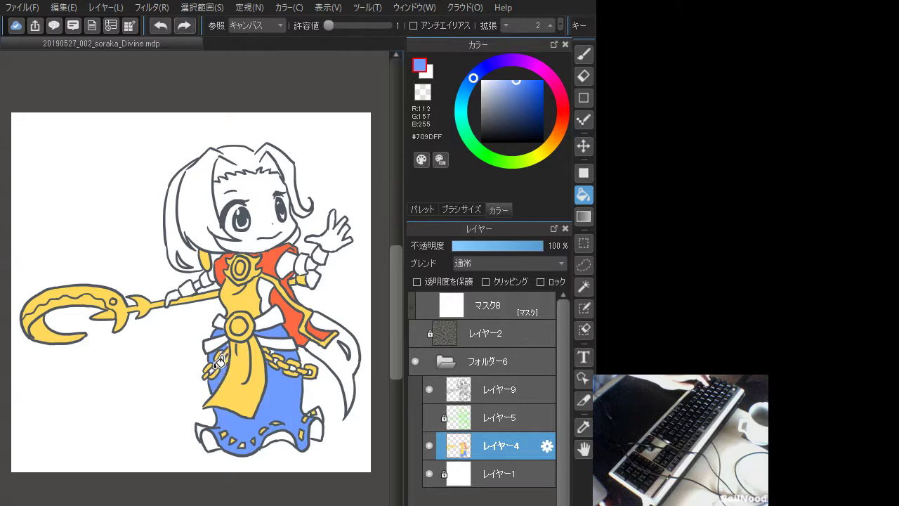
key("ctrl+z")
left_click(278, 359)
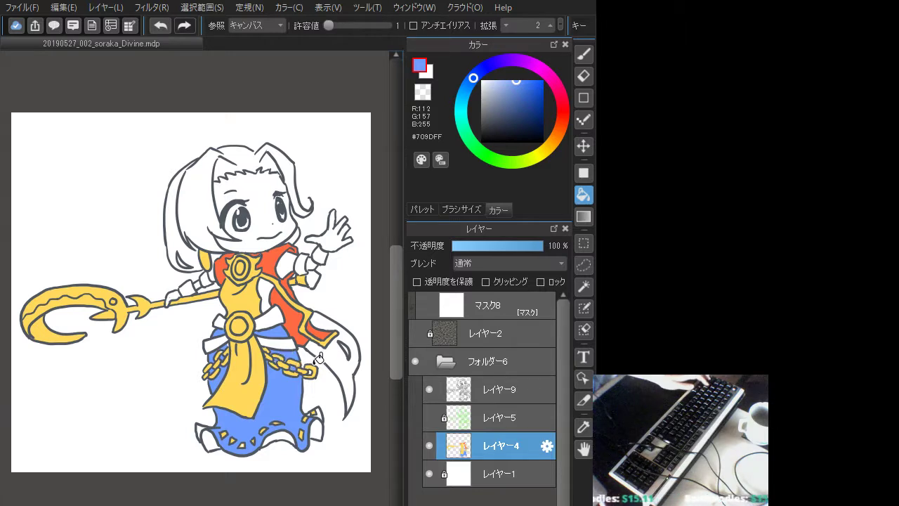
Undo the last fill and colour the folds at both ends of the skirt's ruffled hem with the same blue
key("ctrl+z")
left_click(318, 414)
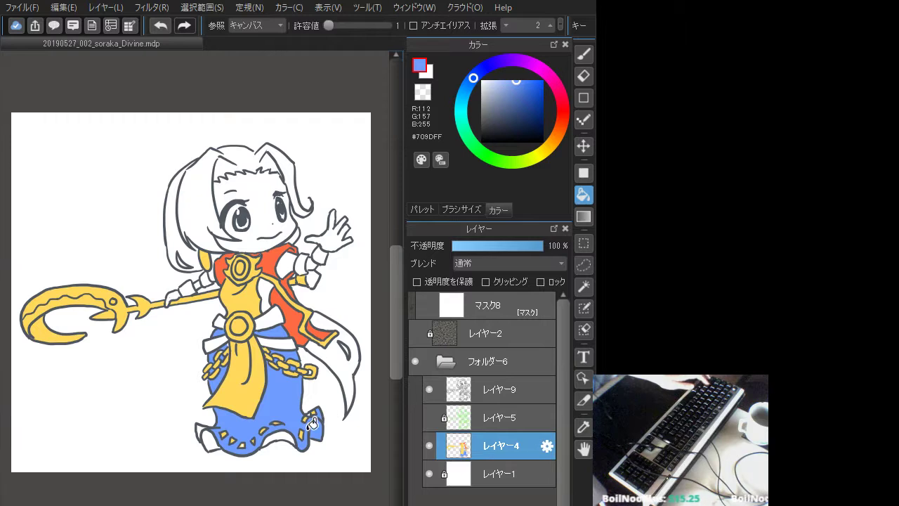
left_click(210, 434)
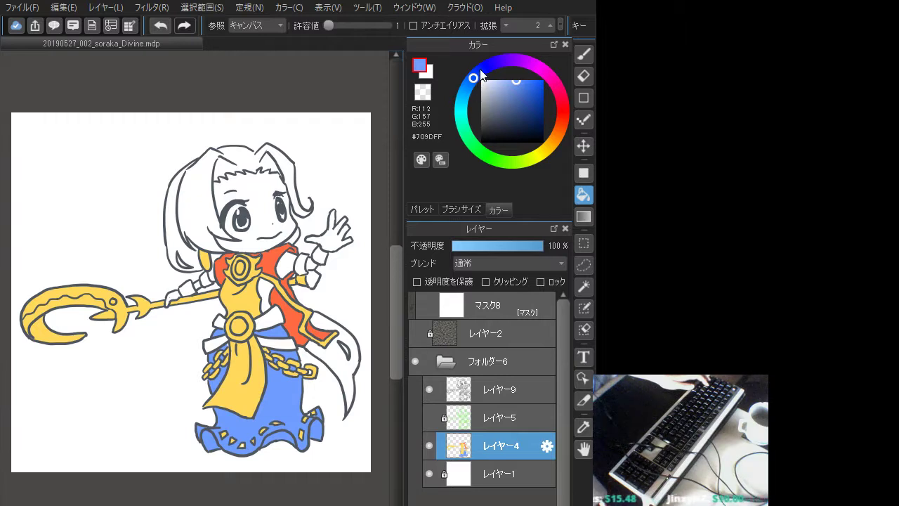
Fill the large front hair section beside the face with muted purple #9595C3
left_click_drag(481, 71, 485, 68)
left_click(202, 197)
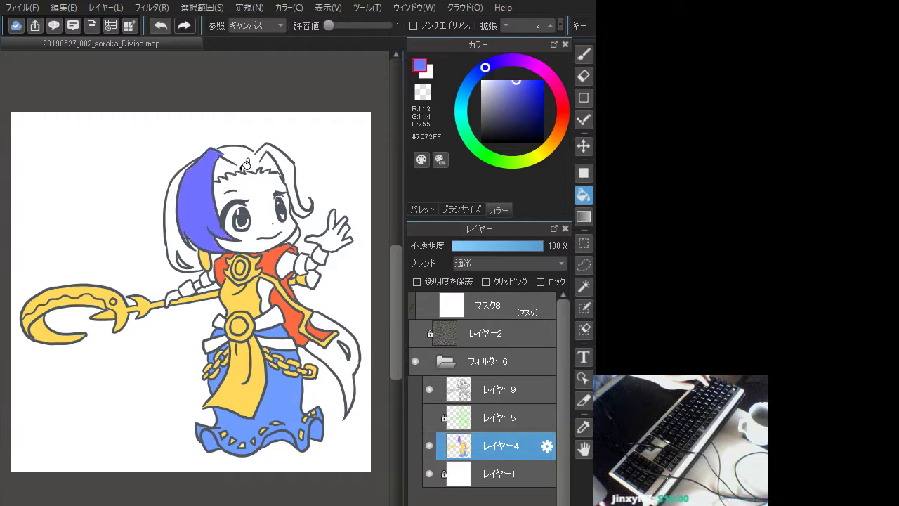
left_click(495, 95)
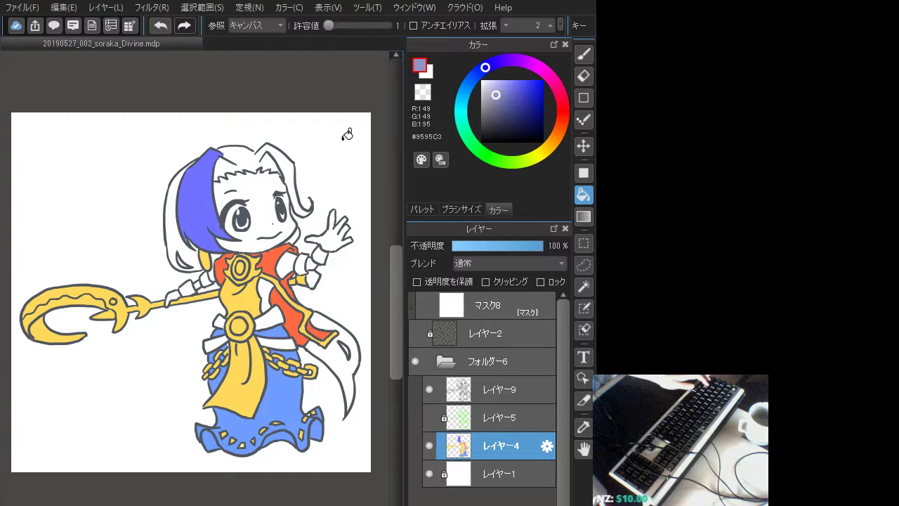
left_click(194, 201)
Try the darker purple #797AA6 on the top and front hair sections, and undo the front fill
left_click(498, 101)
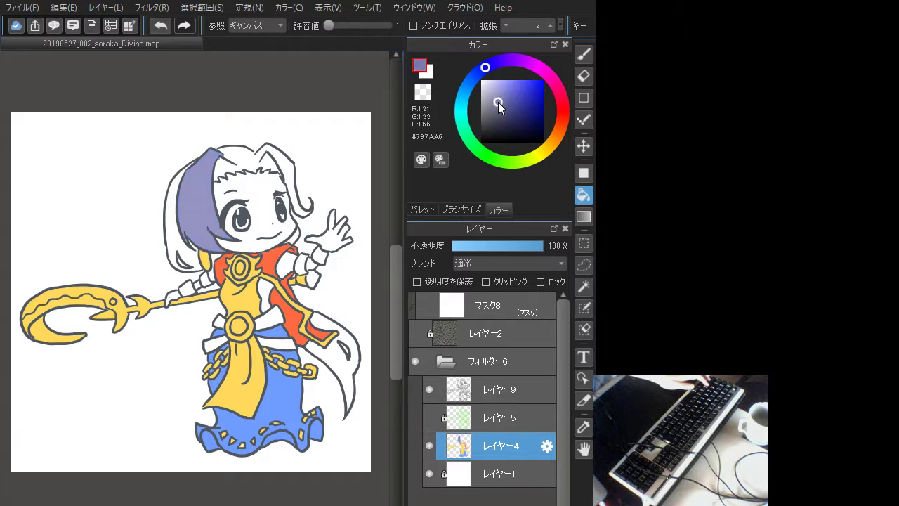
left_click(255, 161)
left_click(198, 195)
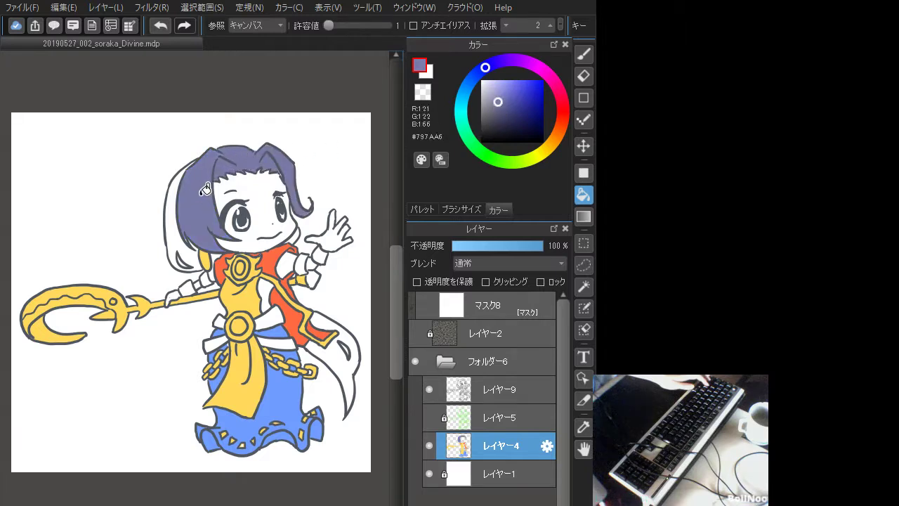
key("ctrl+z")
Sample the front hair's purple #9595C3 and fill the top hair, back hair and flowing tail behind the skirt with it
right_click(205, 179)
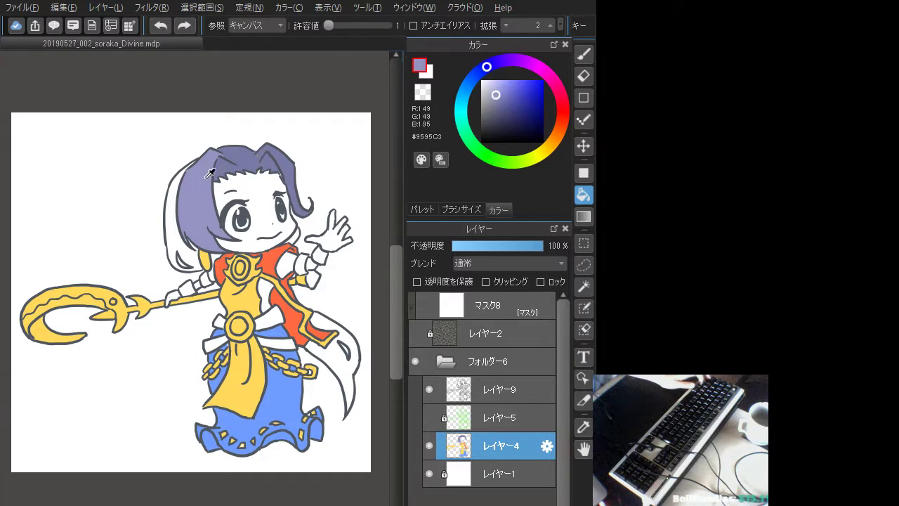
left_click(582, 55)
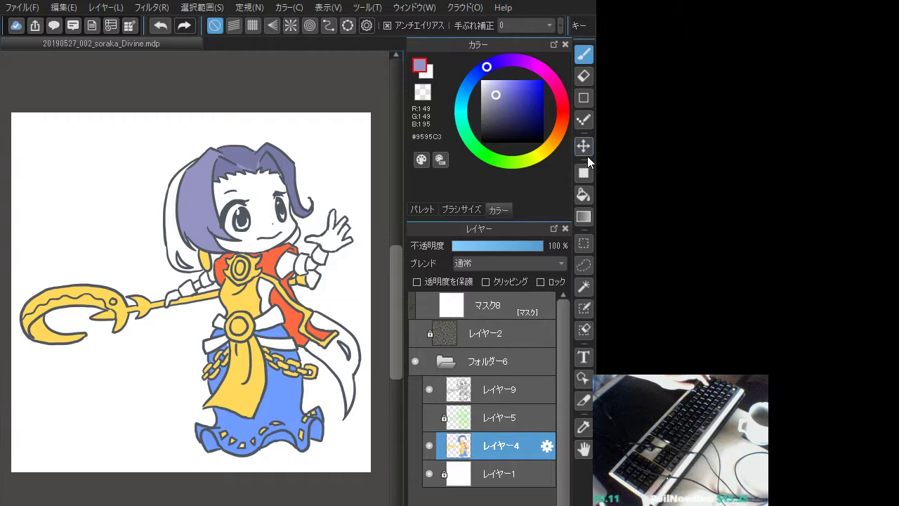
left_click(583, 194)
left_click(252, 159)
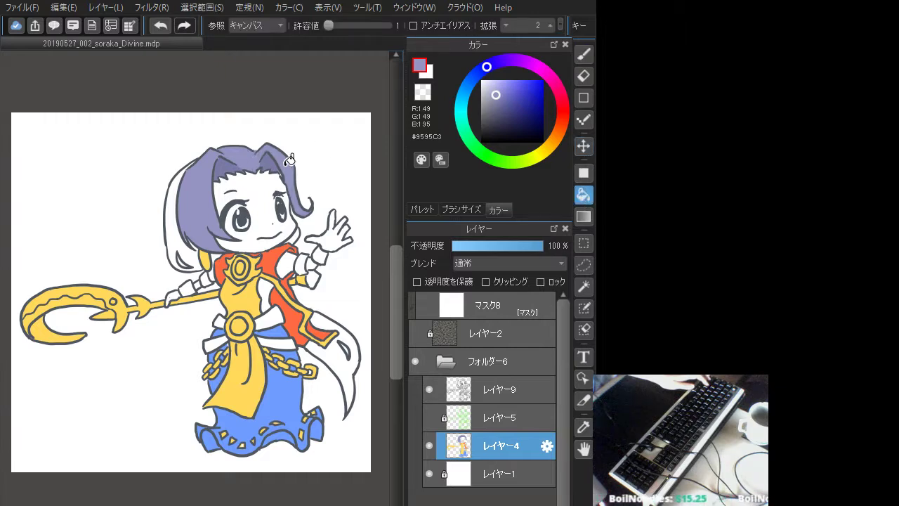
left_click(180, 234)
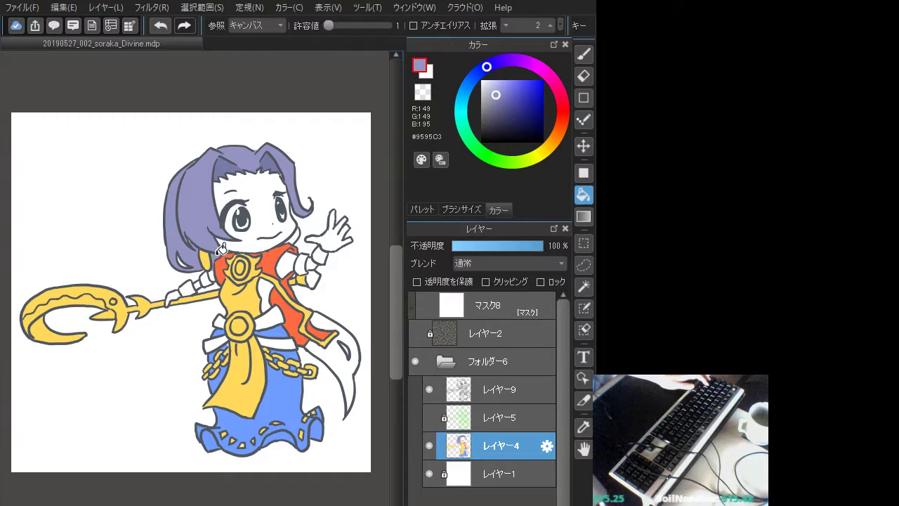
left_click(355, 331)
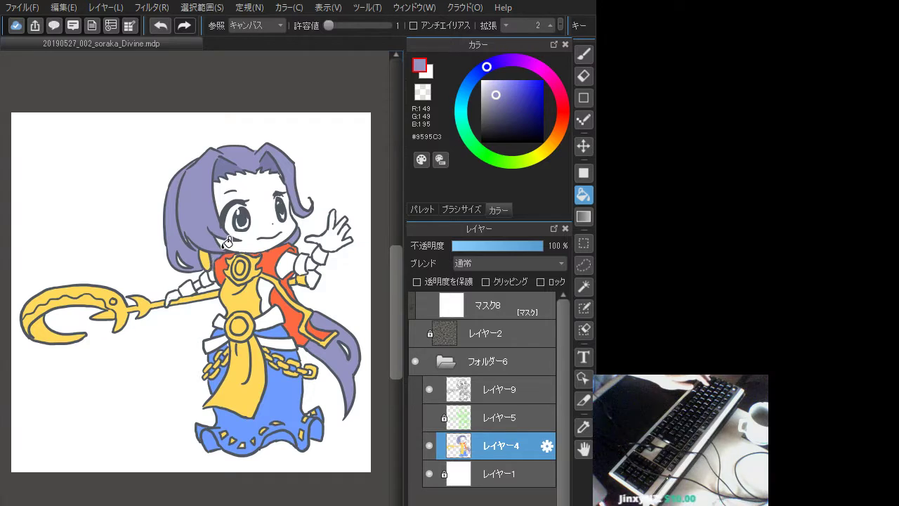
Fill the wrist and forearm bands on both arms with orange-brown #E39263
left_click(545, 140)
left_click(500, 104)
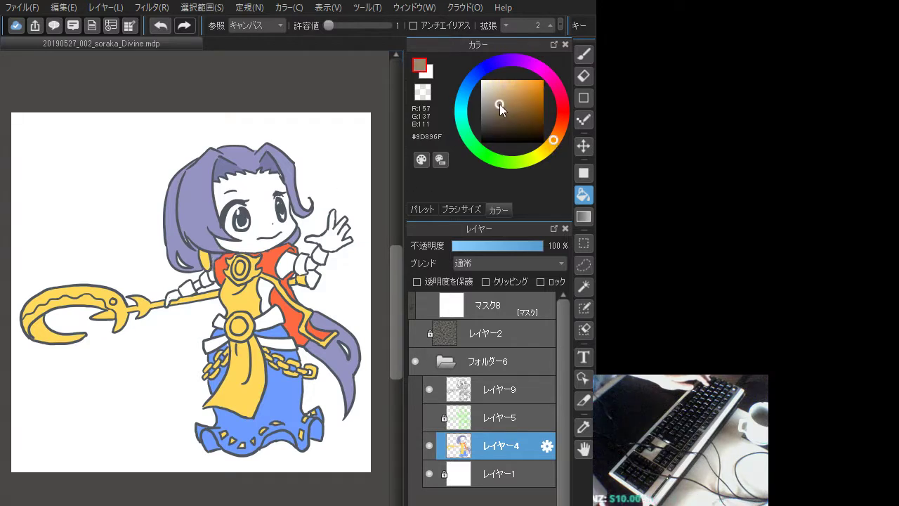
left_click(559, 131)
left_click(517, 87)
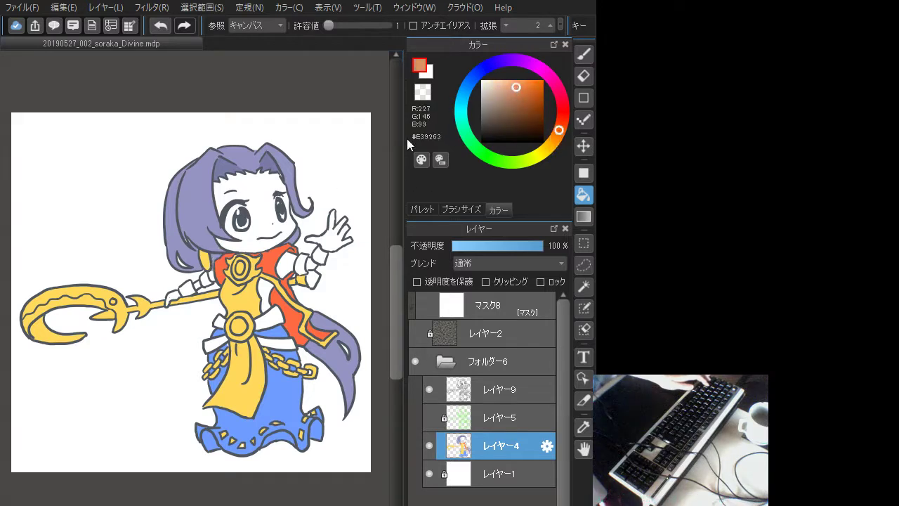
left_click(205, 279)
left_click(184, 288)
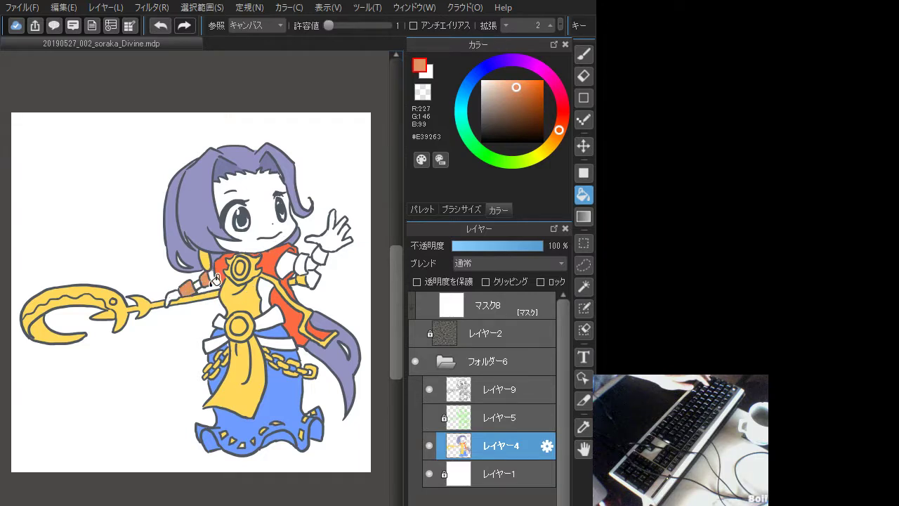
left_click(319, 256)
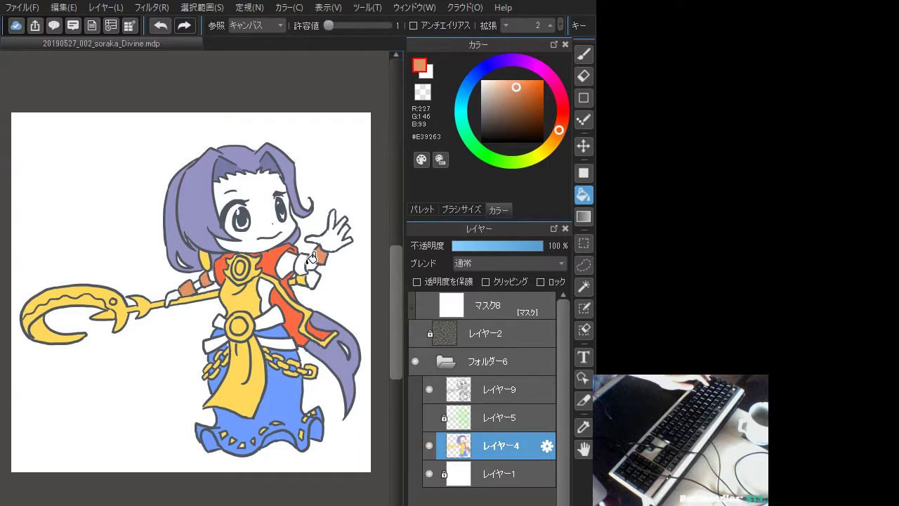
left_click(302, 266)
left_click(313, 278)
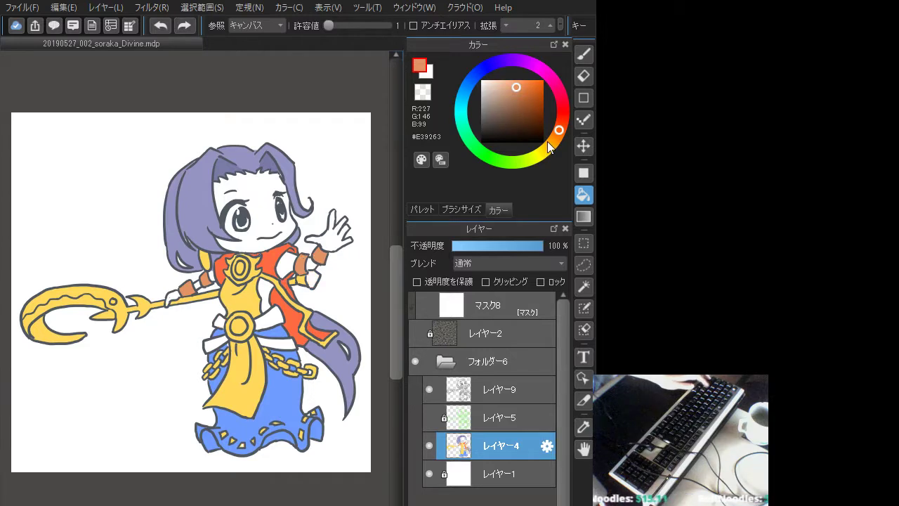
Fill the sash pieces on both sides of the belt and the staff's end below the raised arm with tan #D4AB67
left_click_drag(547, 142, 553, 143)
left_click(513, 91)
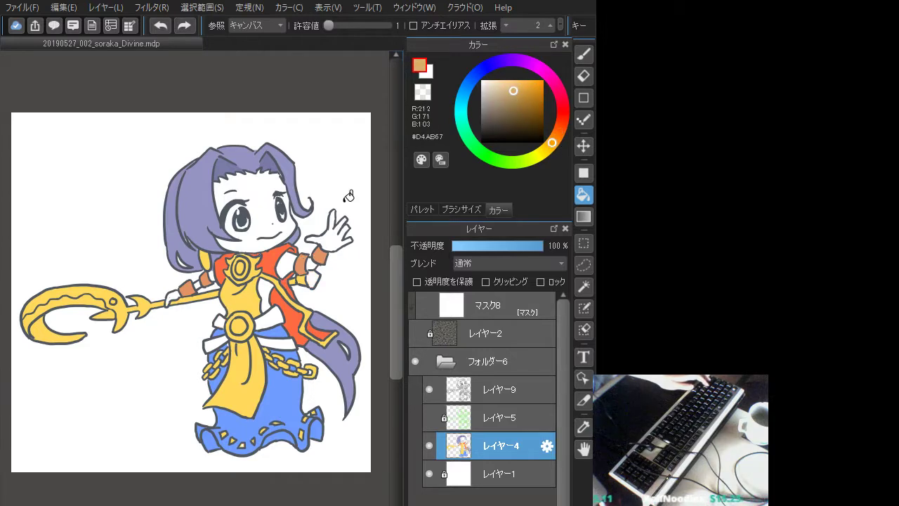
left_click(215, 342)
left_click(227, 314)
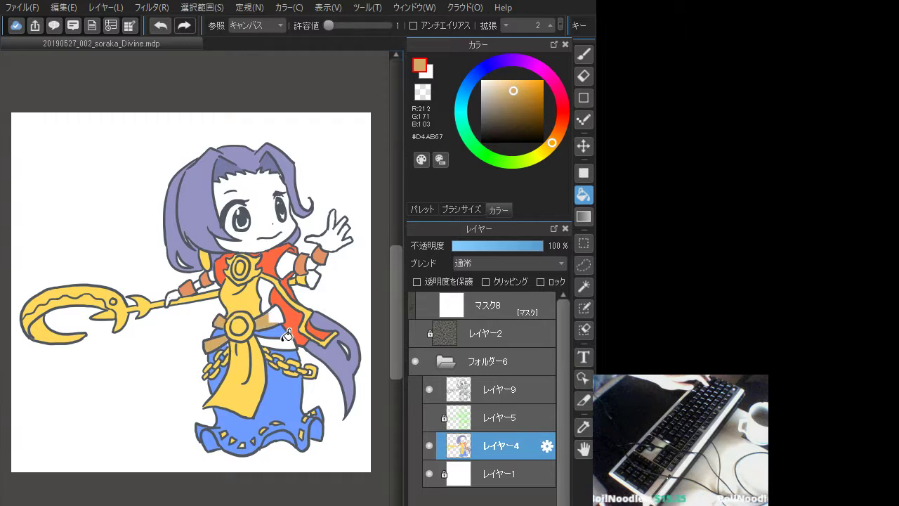
left_click(281, 326)
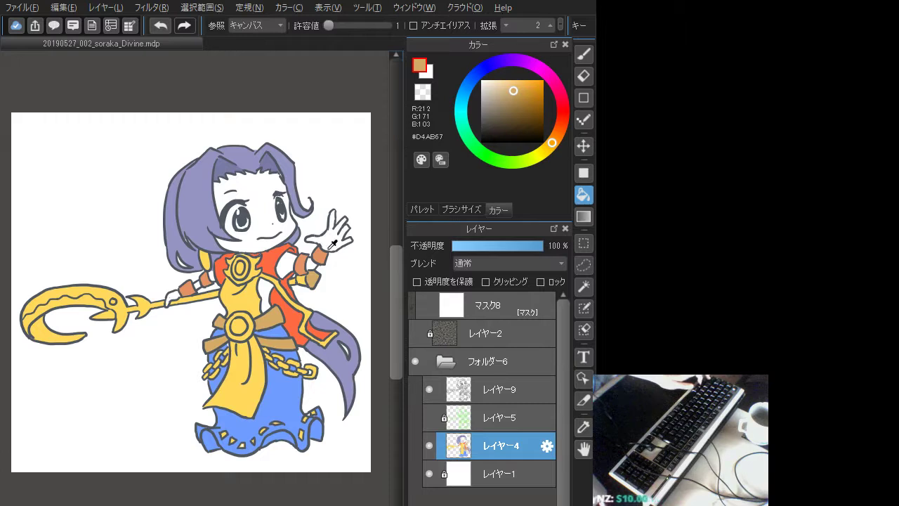
Try peach tones on the face, then fill the face, arms, hands and bare waist with pale skin colour #FFF1D2
left_click(556, 135)
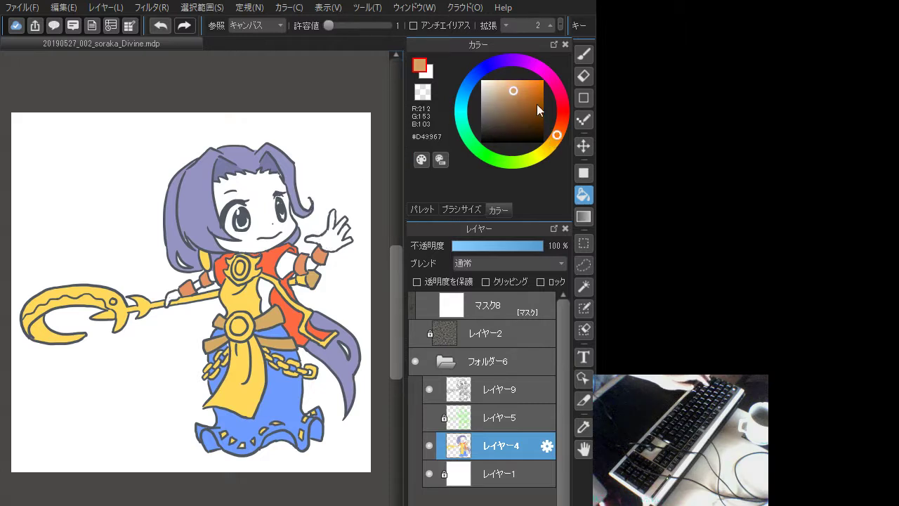
left_click(503, 83)
left_click(258, 191)
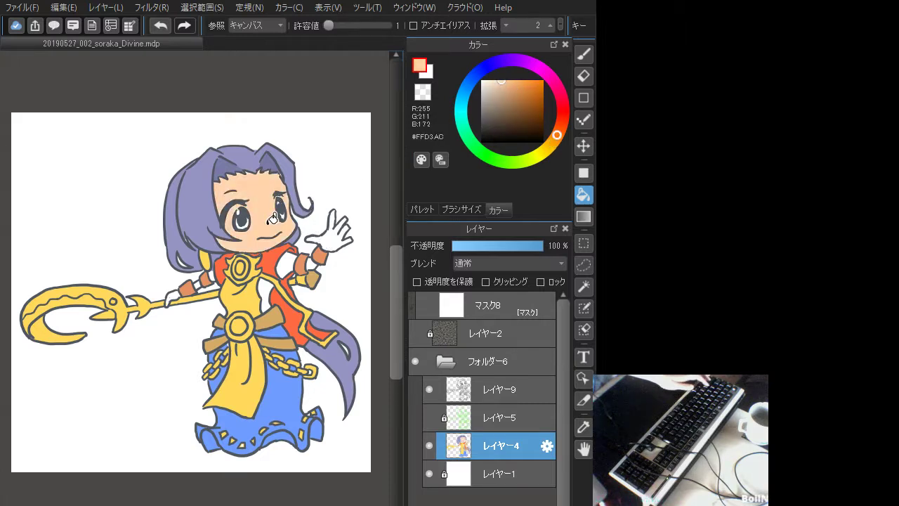
left_click(495, 84)
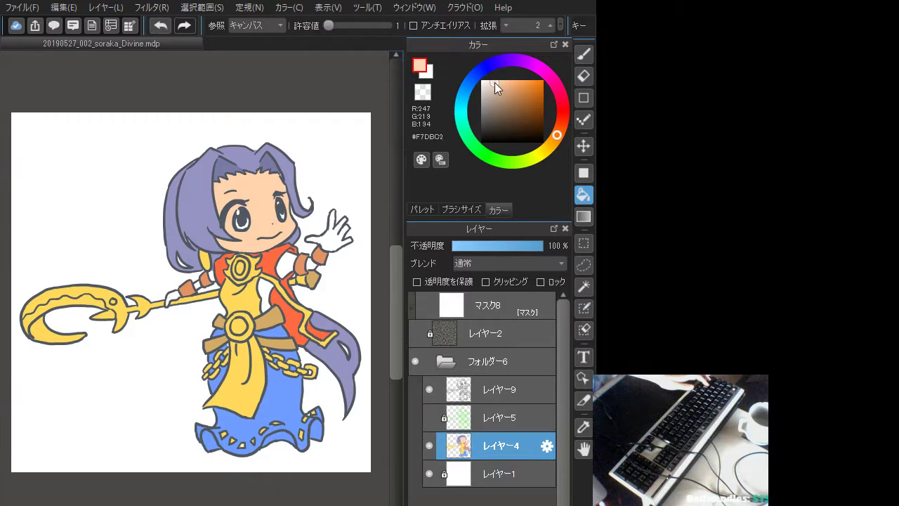
left_click(552, 146)
left_click(262, 186)
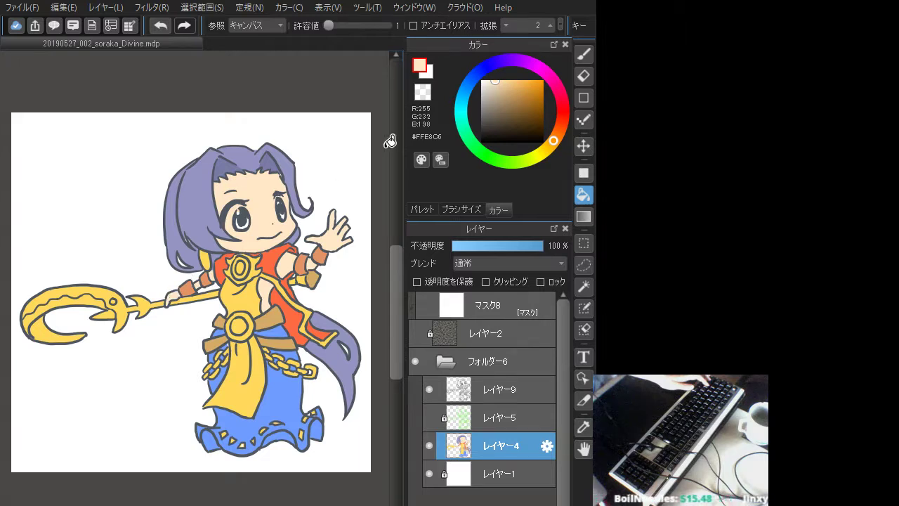
mouse_move(555, 140)
left_mouse_down()
mouse_move(571, 139)
mouse_move(553, 143)
left_mouse_up()
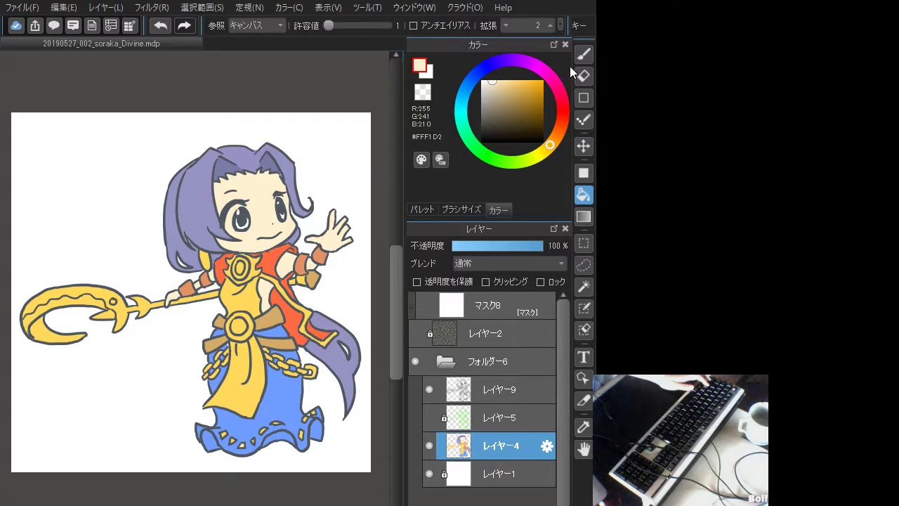
Paint the whites of both eyes with a white #FFFFFF brush
left_click(583, 54)
left_click(482, 82)
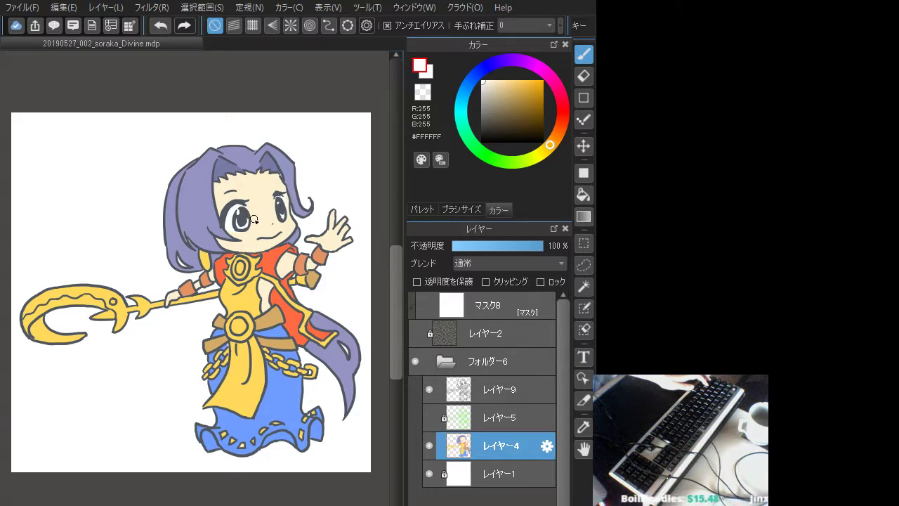
Fill the centres of the belt and chest medallions, the crescent staff's inlay and the hem ornaments with bright yellow #FBFF7C
left_click_drag(545, 158, 538, 158)
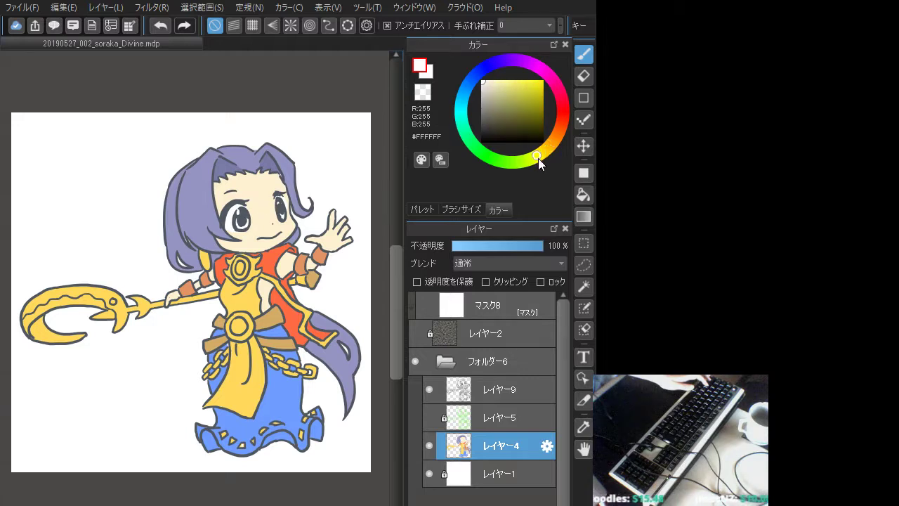
left_click_drag(499, 81, 497, 83)
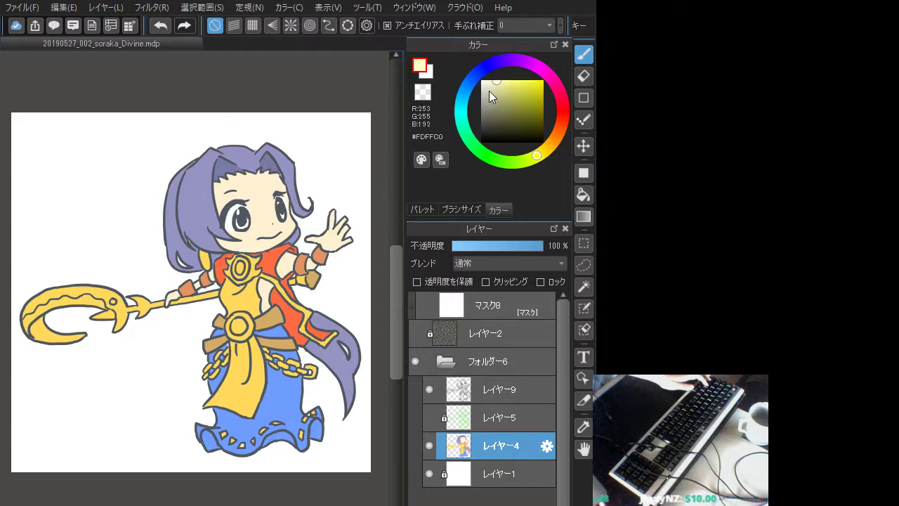
left_click(514, 81)
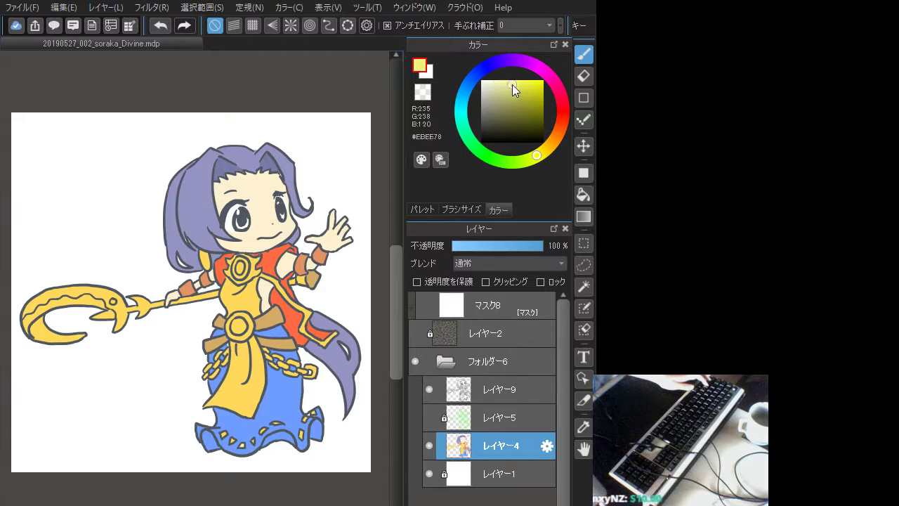
left_click(583, 194)
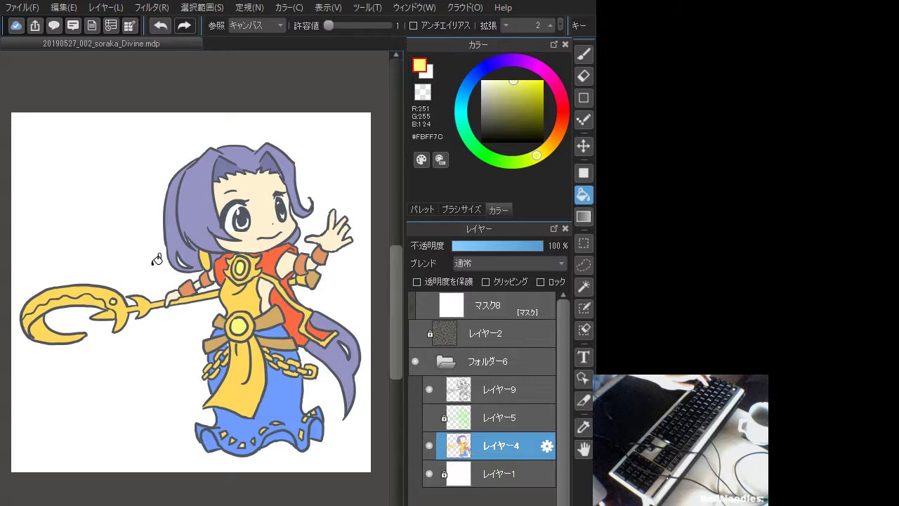
left_click(32, 302)
key("ctrl+z")
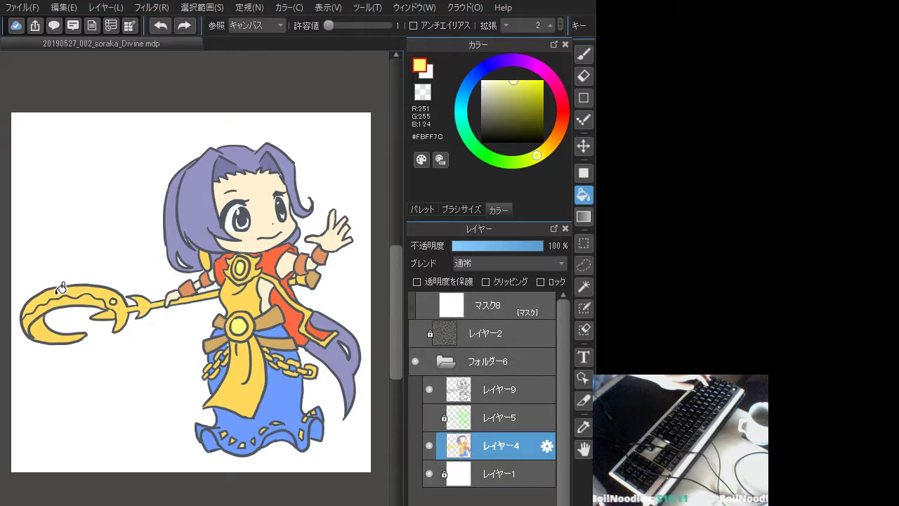
left_click(58, 291)
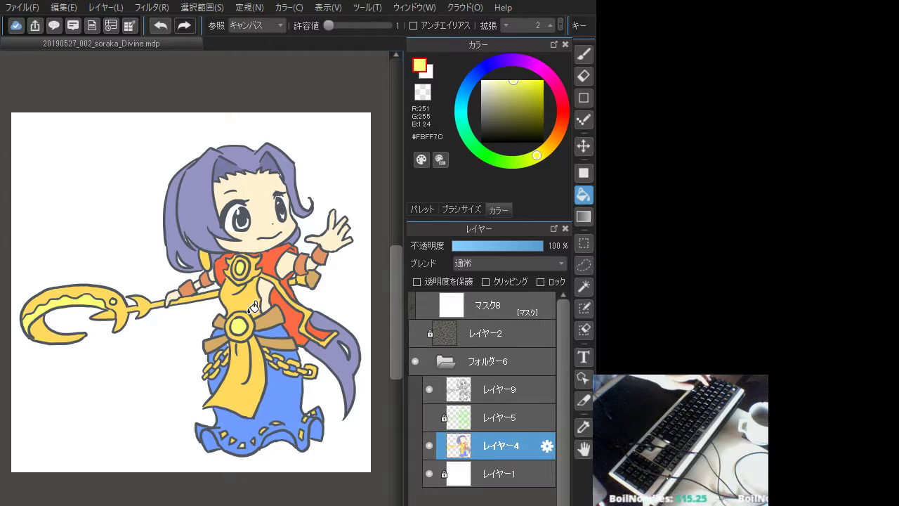
scroll(203, 325, "up", 1)
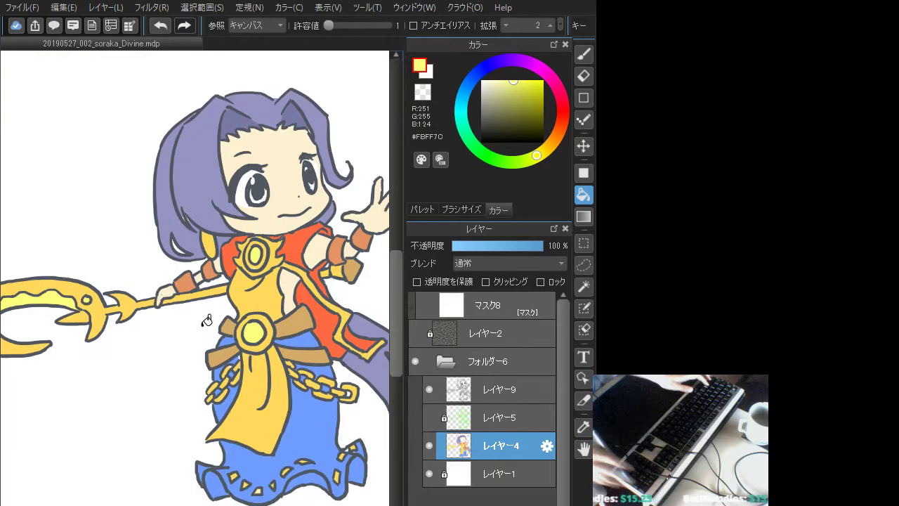
left_click_drag(260, 403, 217, 342)
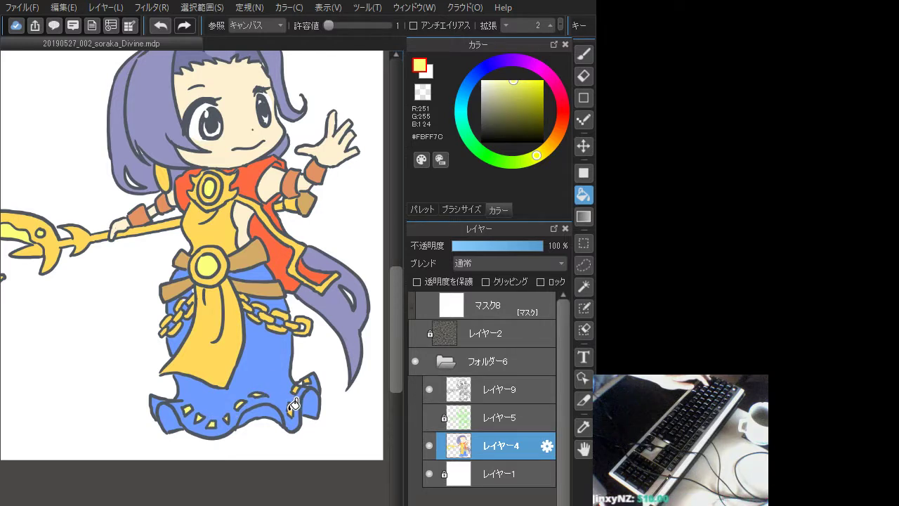
Shift the skirt's sampled blue to light blue #70CEFF and colour the irises of both eyes with it
left_click(313, 376, "alt")
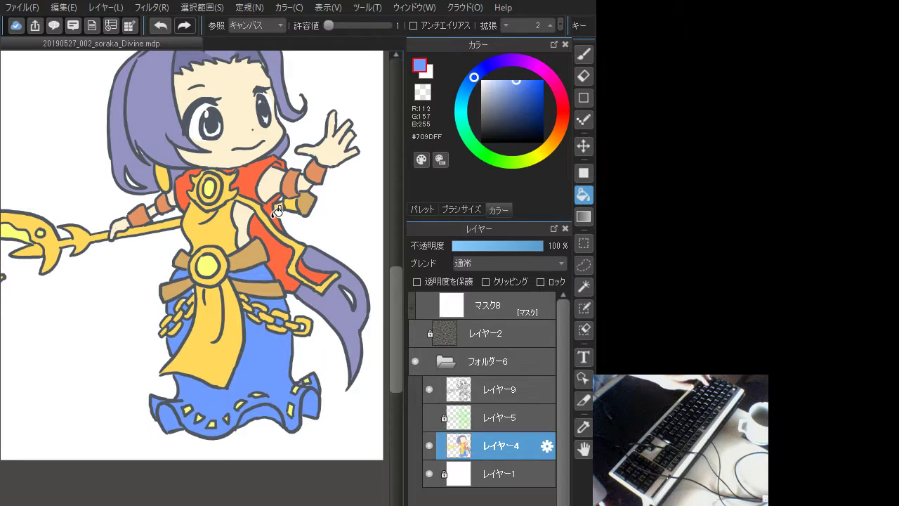
key("ctrl+minus")
key("ctrl+minus")
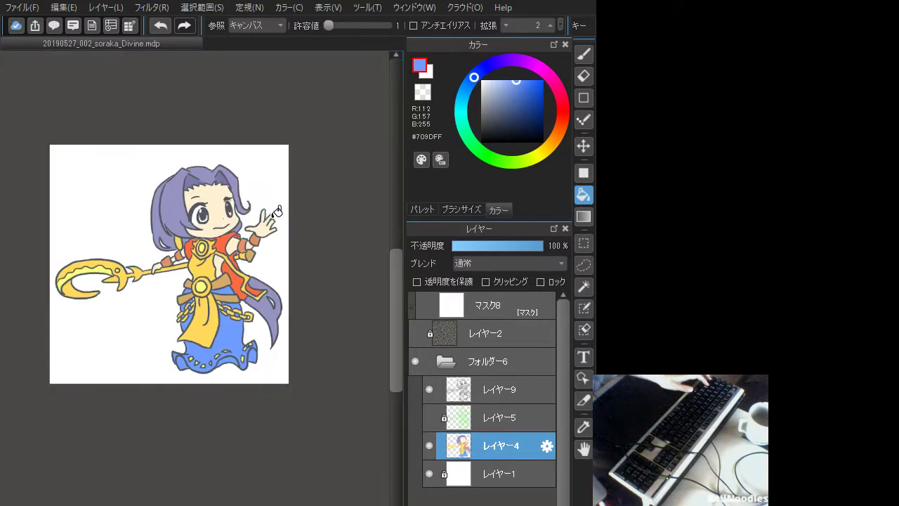
key("ctrl+plus")
key("ctrl+plus")
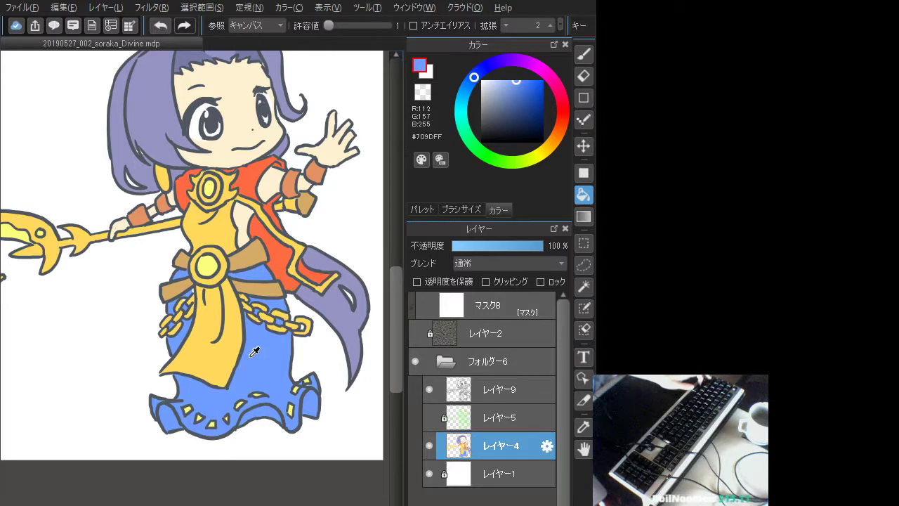
mouse_move(517, 84)
left_mouse_down()
mouse_move(501, 75)
mouse_move(466, 91)
mouse_move(516, 73)
left_mouse_up()
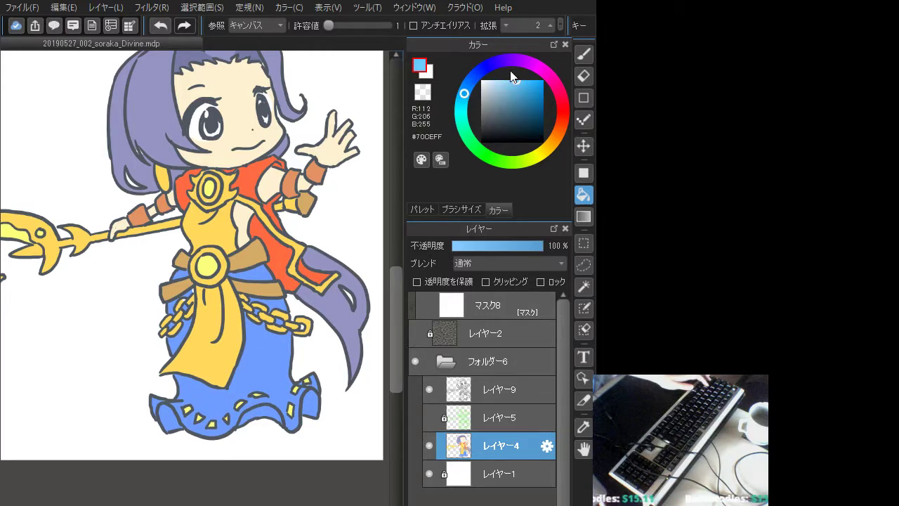
left_click(214, 133)
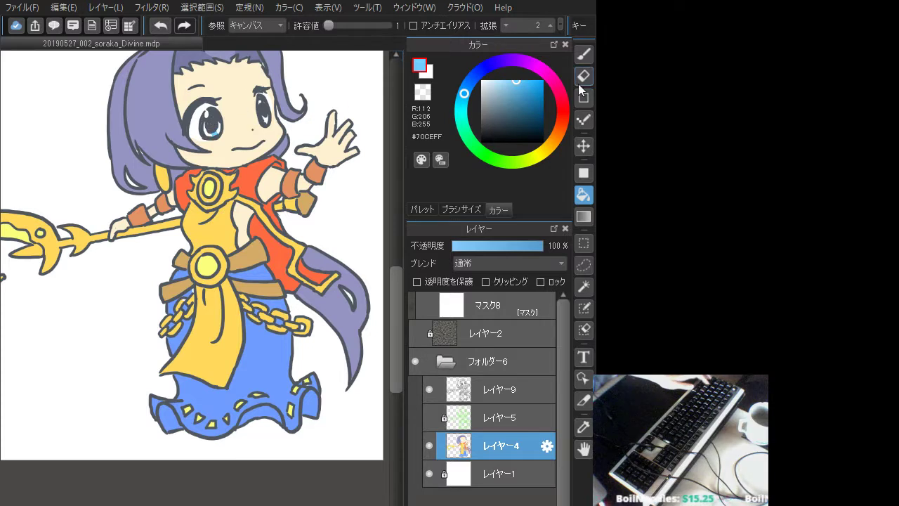
key("b")
mouse_move(203, 128)
left_mouse_down()
mouse_move(267, 113)
mouse_move(266, 122)
left_mouse_up()
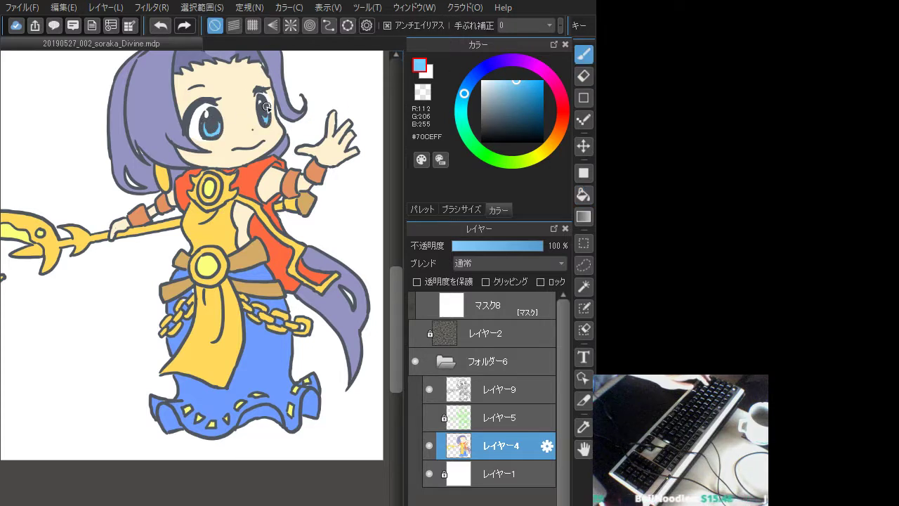
Pick light orange #FFA570, try blush strokes on both cheeks and undo them
key("ctrl+minus")
key("ctrl+minus")
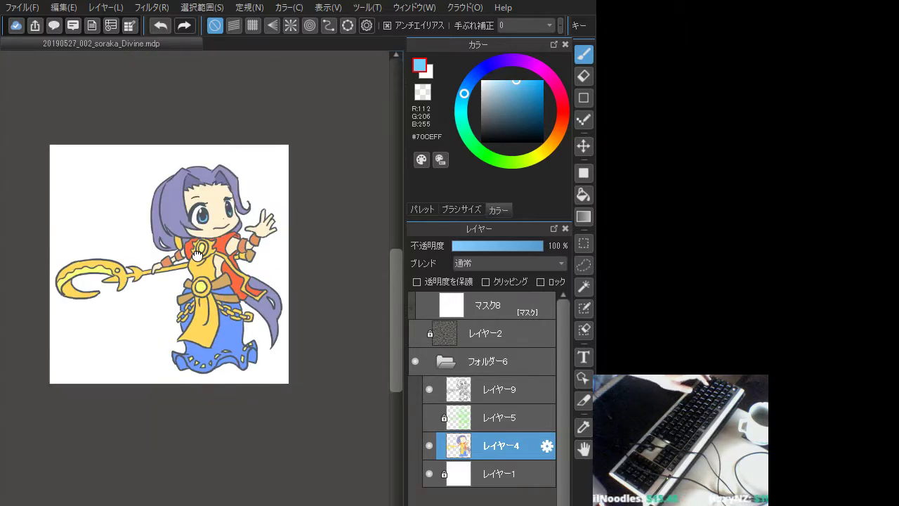
left_click_drag(206, 157, 215, 196)
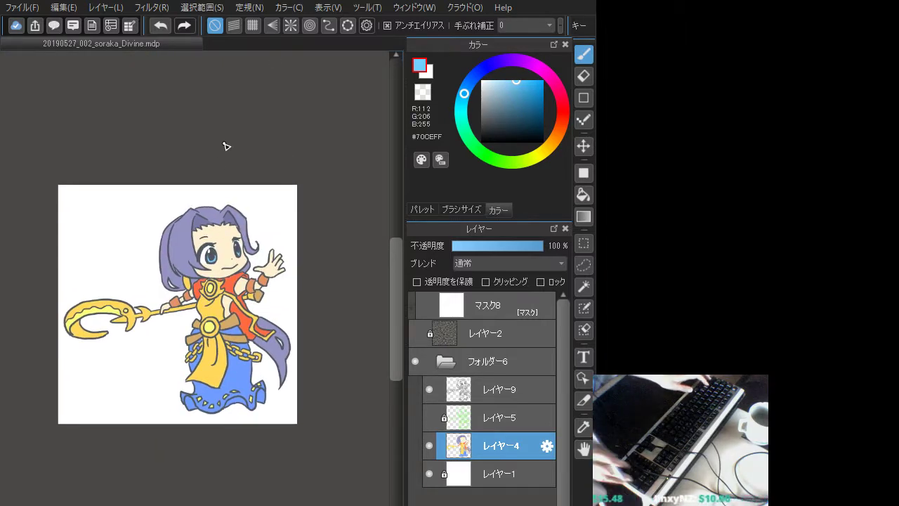
key("ctrl+plus")
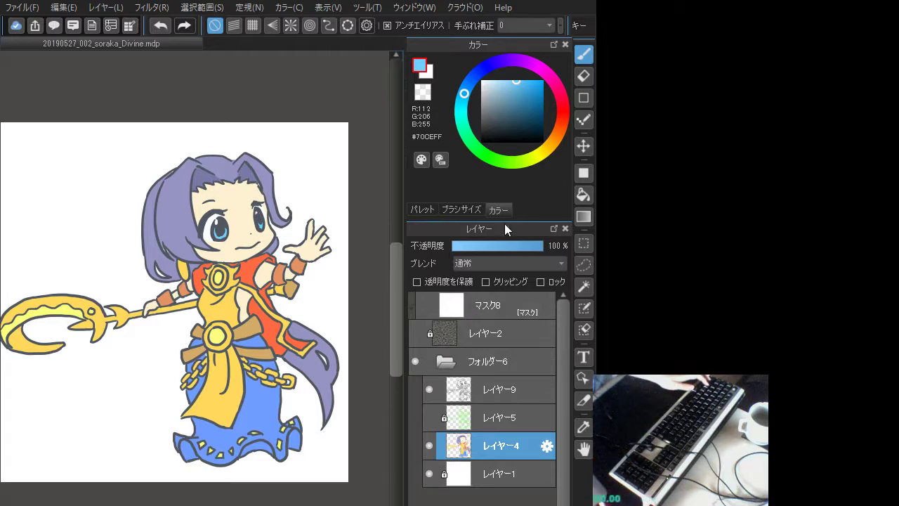
left_click(565, 115)
left_click(555, 127)
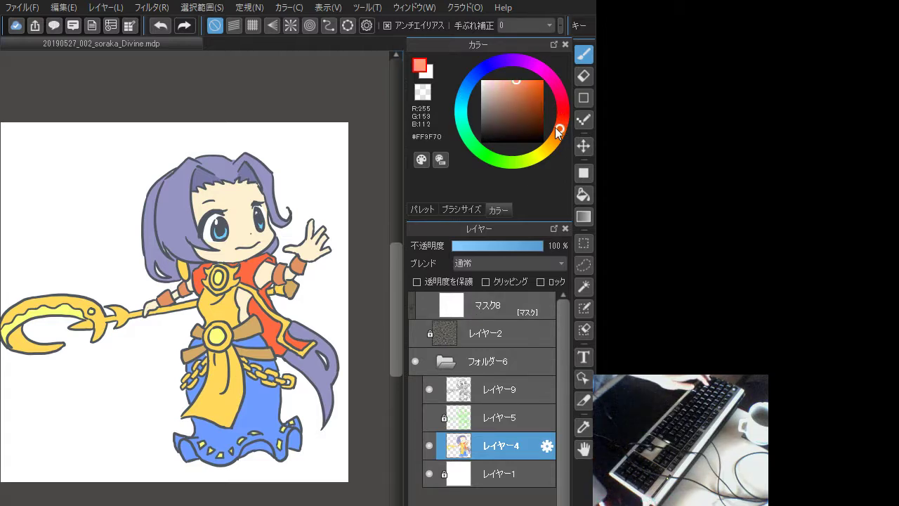
left_click_drag(212, 248, 215, 248)
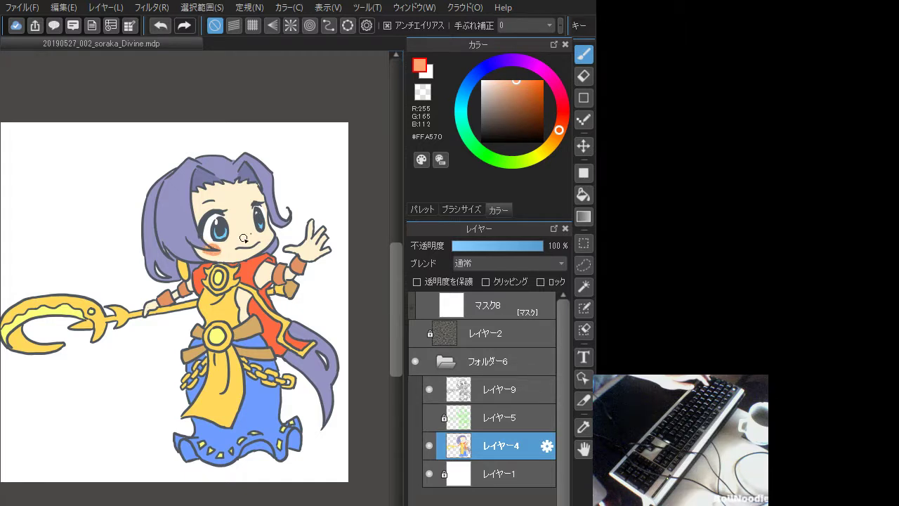
key("ctrl+z")
left_click_drag(266, 230, 274, 232)
key("ctrl+z")
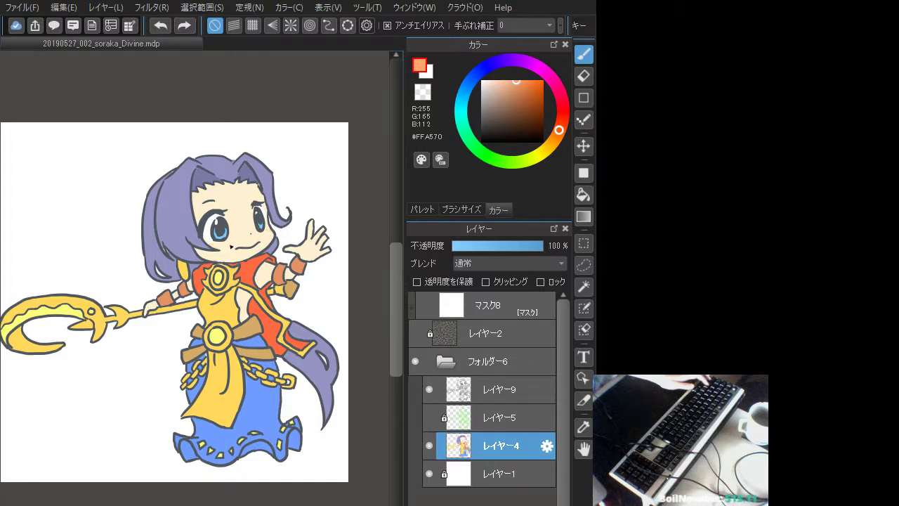
Paint small blush patches on both cheeks with the same light orange, undoing stray strokes
mouse_move(208, 250)
left_mouse_down()
mouse_move(258, 226)
mouse_move(217, 241)
left_mouse_up()
key("ctrl+z")
key("ctrl+z")
key("ctrl+z")
key("ctrl+z")
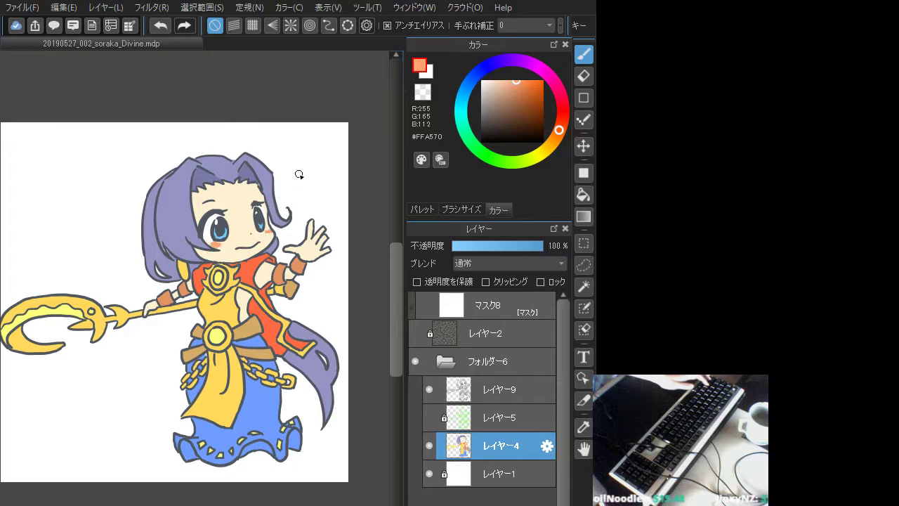
Repaint the light orange blush patch on the cheek below the larger eye, undoing unwanted strokes
key("ctrl+z")
key("ctrl+z")
key("ctrl+z")
left_click_drag(211, 241, 215, 247)
key("ctrl+z")
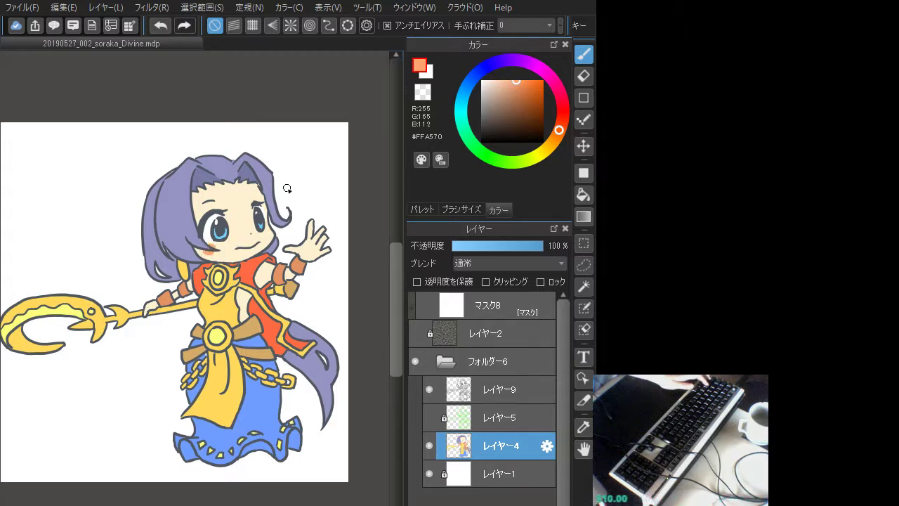
key("ctrl+z")
key("ctrl+z")
left_click_drag(214, 246, 216, 247)
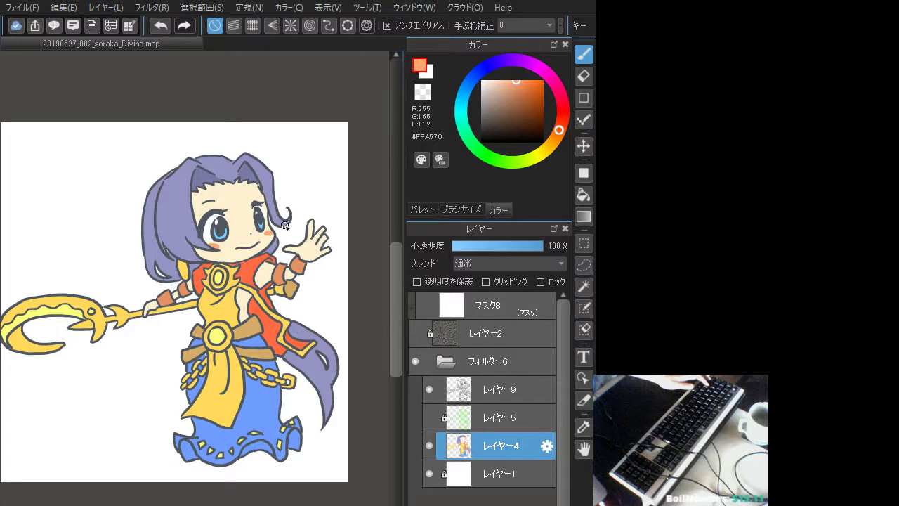
Repaint the light orange blush patch on the far cheek beside the smaller eye, undoing unwanted strokes
key("ctrl+z")
mouse_move(269, 231)
left_mouse_down()
mouse_move(295, 224)
mouse_move(293, 197)
mouse_move(273, 231)
left_mouse_up()
key("ctrl+z")
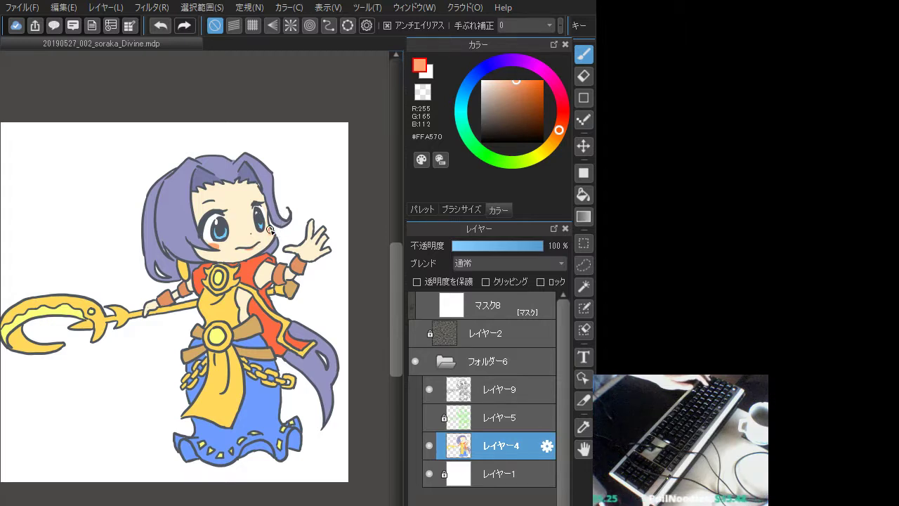
key("ctrl+z")
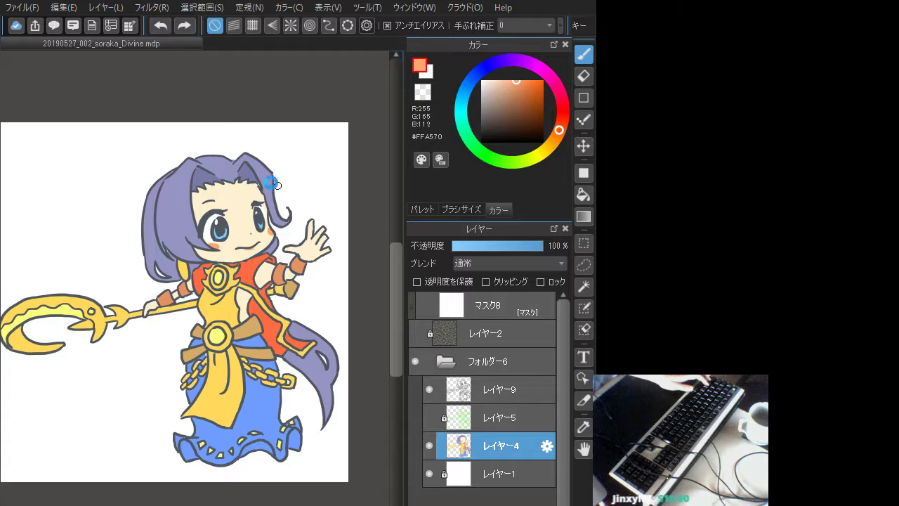
left_click_drag(224, 275, 246, 282)
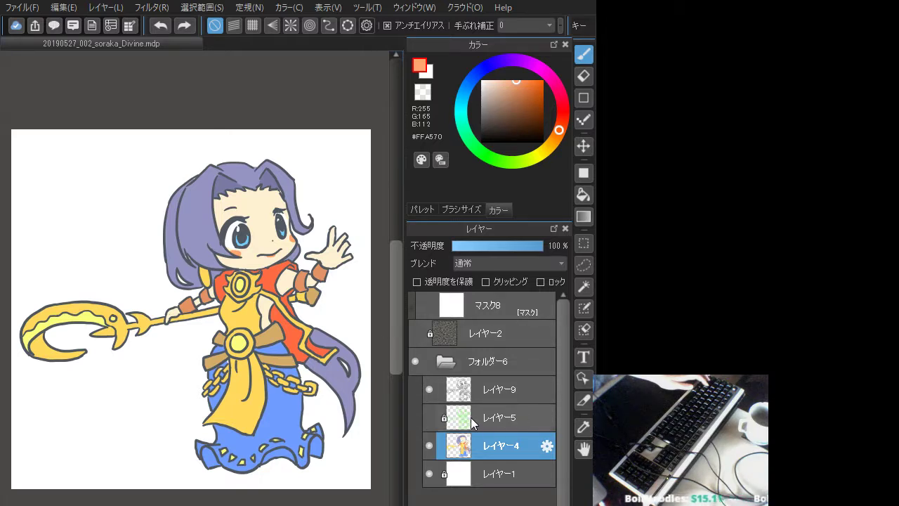
Sample the hair's light purple #9595C3 and make レイヤー4 the active layer
left_click(495, 395)
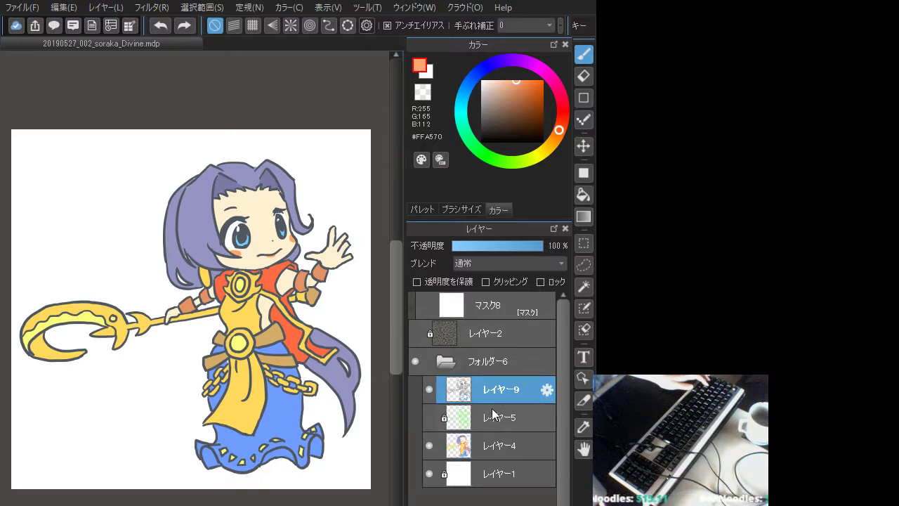
key("ctrl+plus")
key("ctrl+plus")
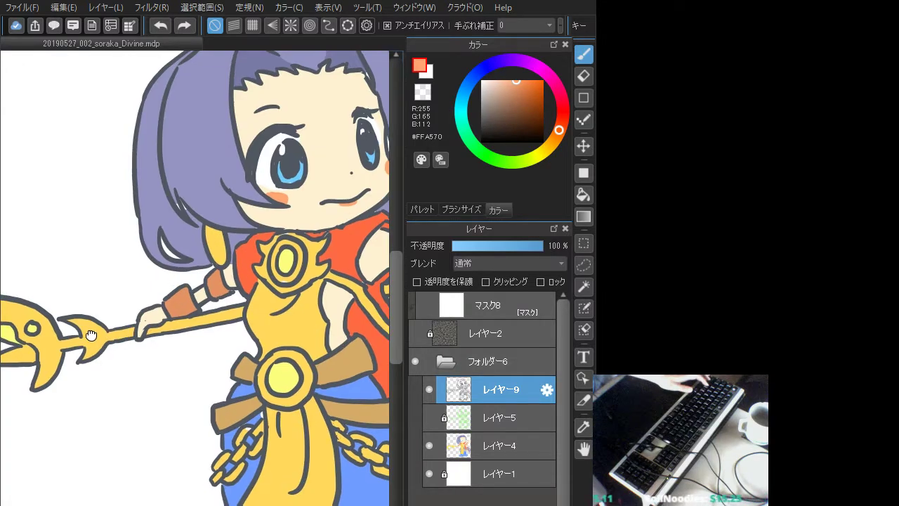
left_click_drag(91, 335, 65, 432)
left_click_drag(224, 306, 179, 322)
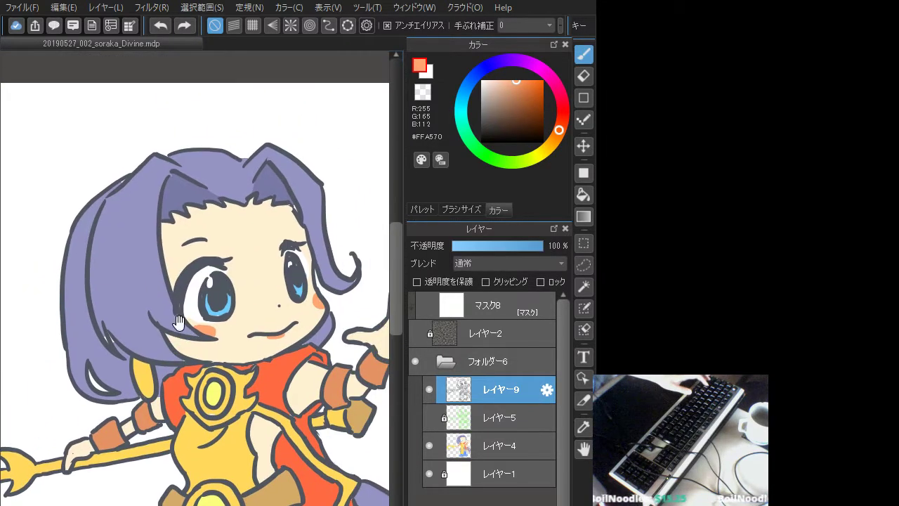
left_click(130, 202, "alt")
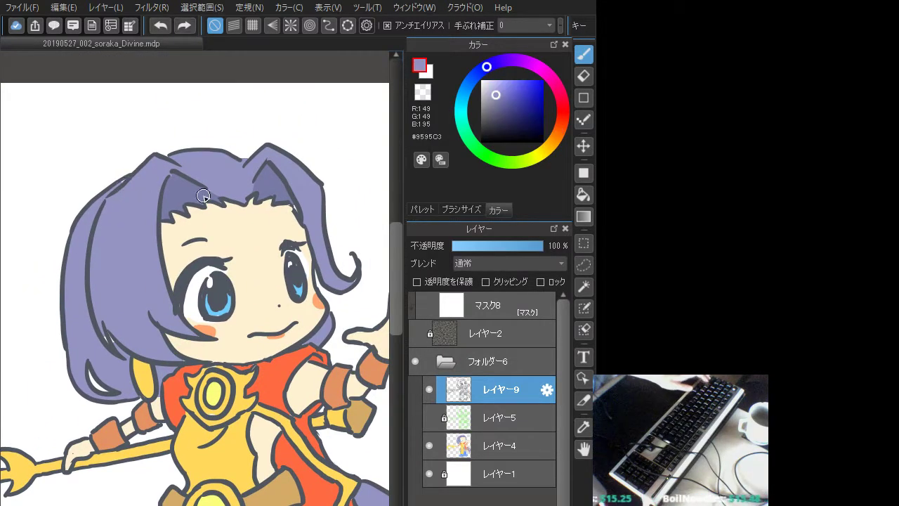
left_click(494, 444)
left_click(492, 390)
left_click(494, 443)
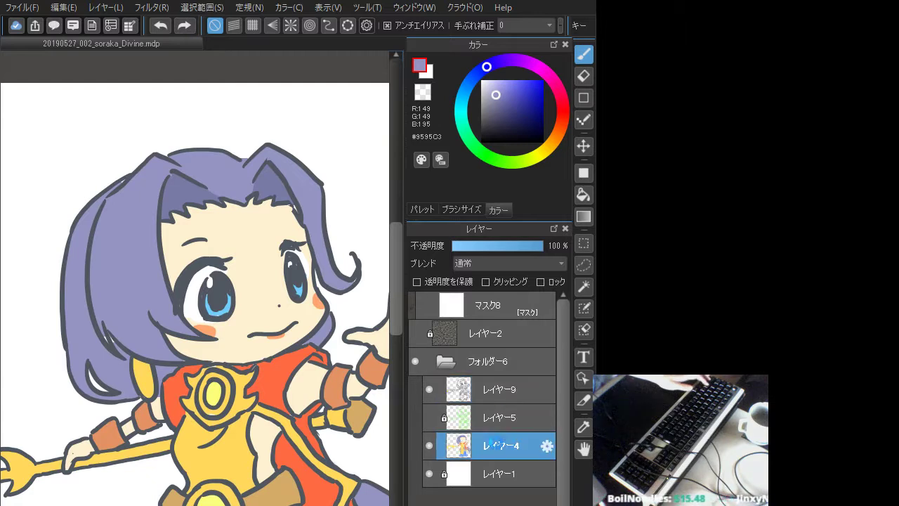
Shade the hair lock behind the far cheek with the sampled darker purple #797AA6
left_click(186, 189, "alt")
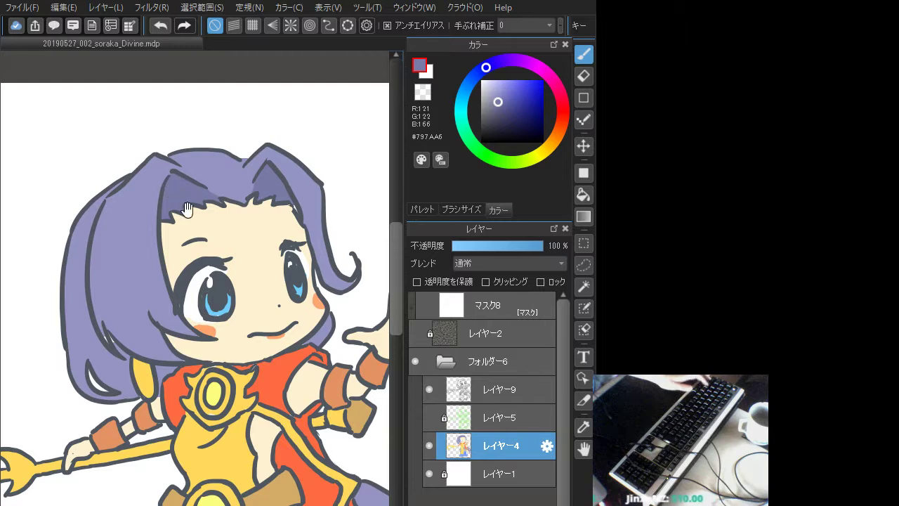
left_click_drag(186, 209, 137, 135)
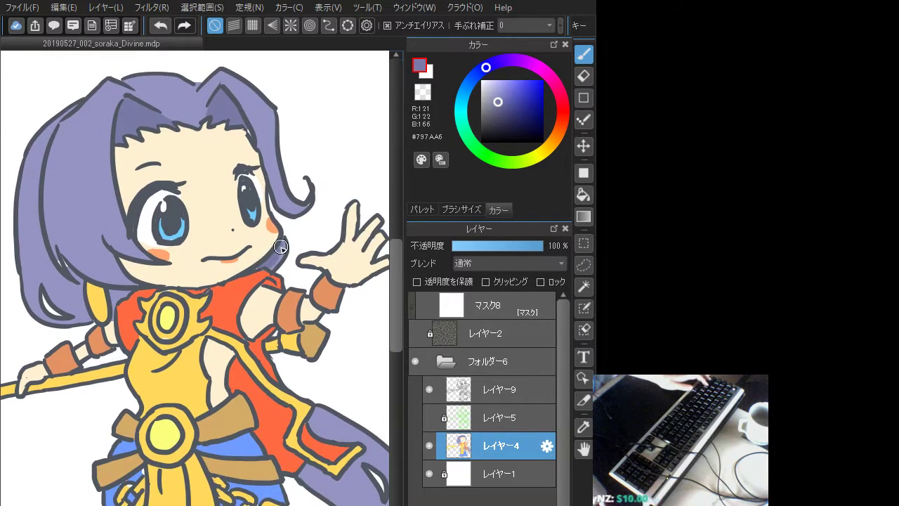
left_click_drag(281, 247, 262, 269)
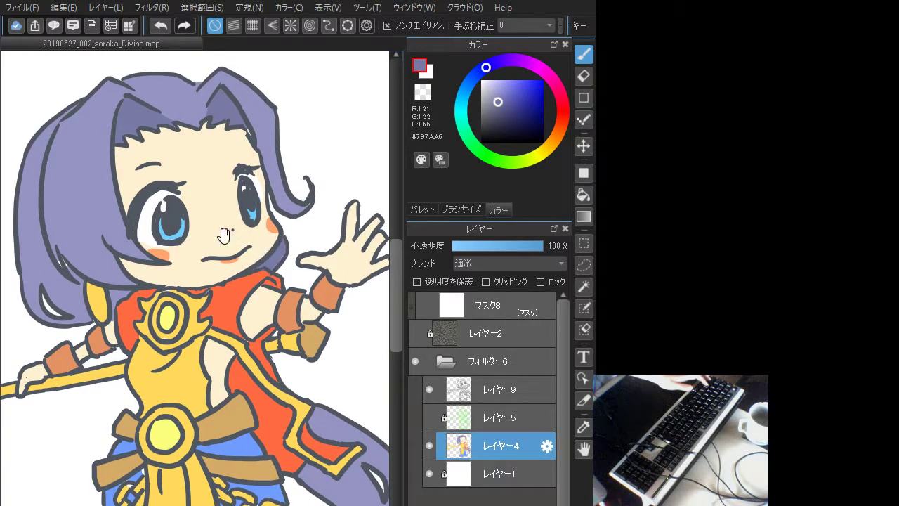
left_click_drag(240, 239, 311, 222)
Touch up hair, upper arm, chest medallion and eye white with sampled purple #9595C3, skin #FFF1D2, gold #FFD95C and white
left_click(160, 218, "alt")
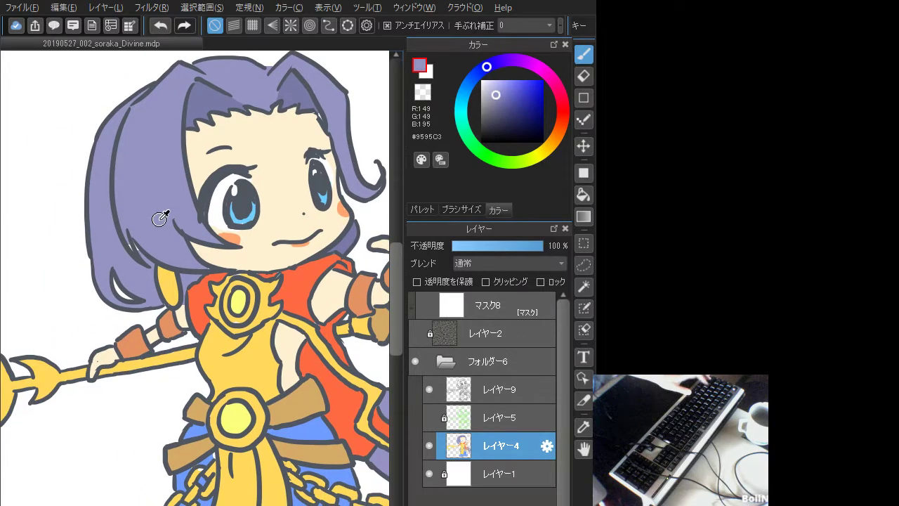
left_click_drag(205, 262, 154, 218)
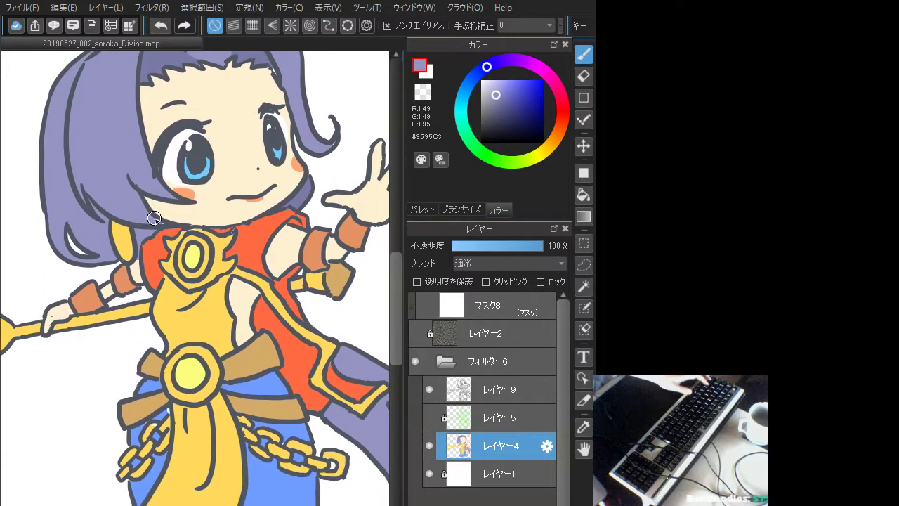
left_click(140, 270, "alt")
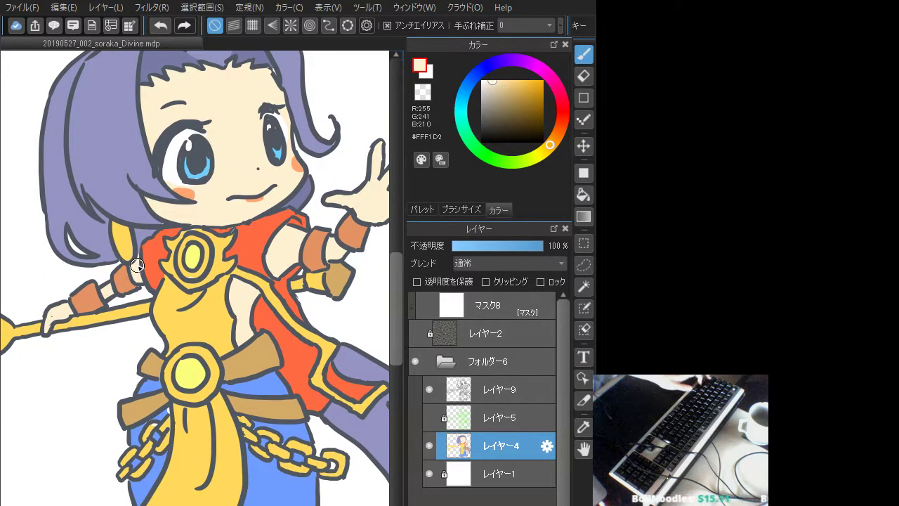
left_click_drag(202, 301, 168, 274)
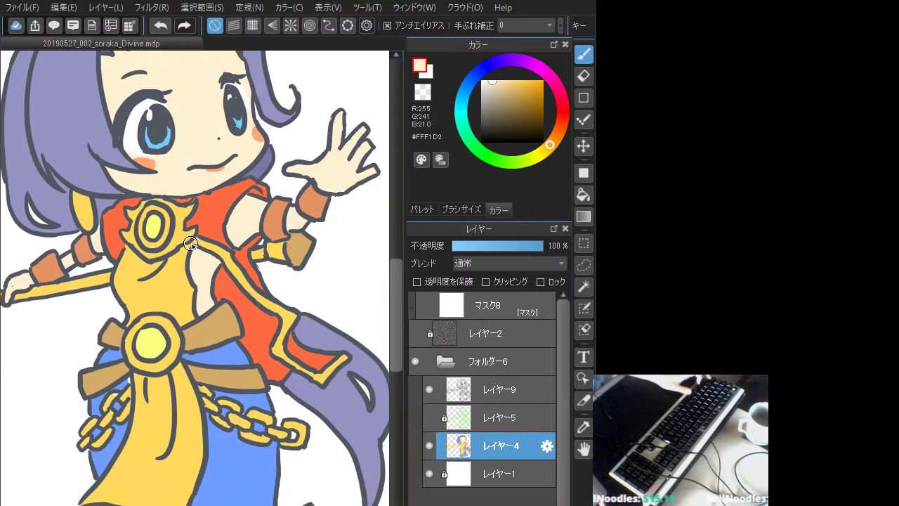
left_click(184, 212, "alt")
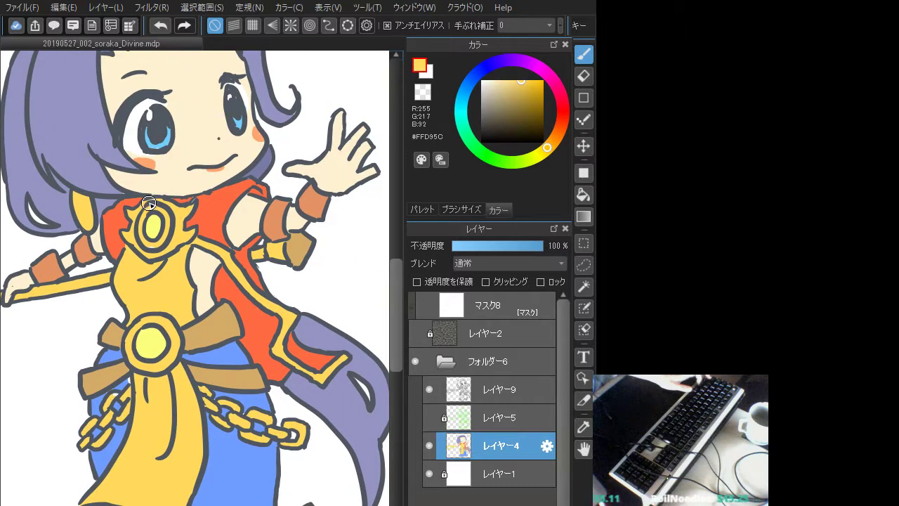
left_click_drag(216, 219, 214, 330)
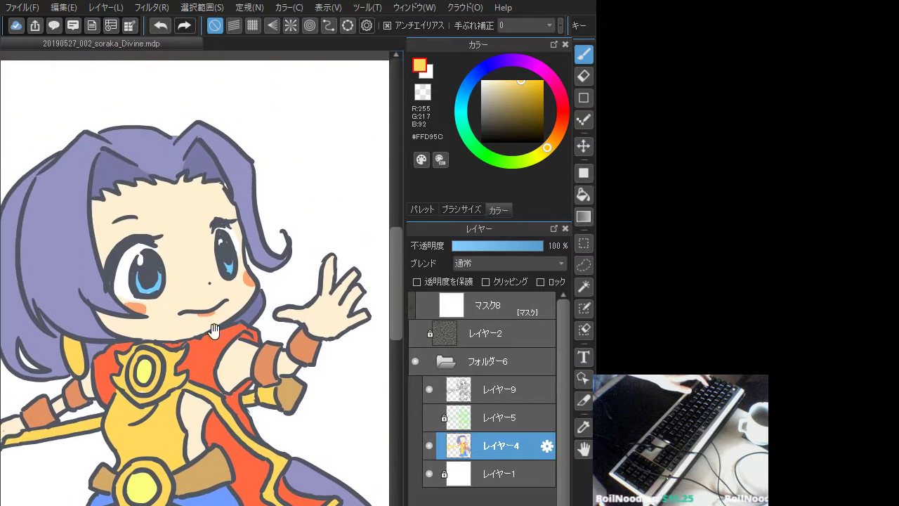
left_click(127, 267, "alt")
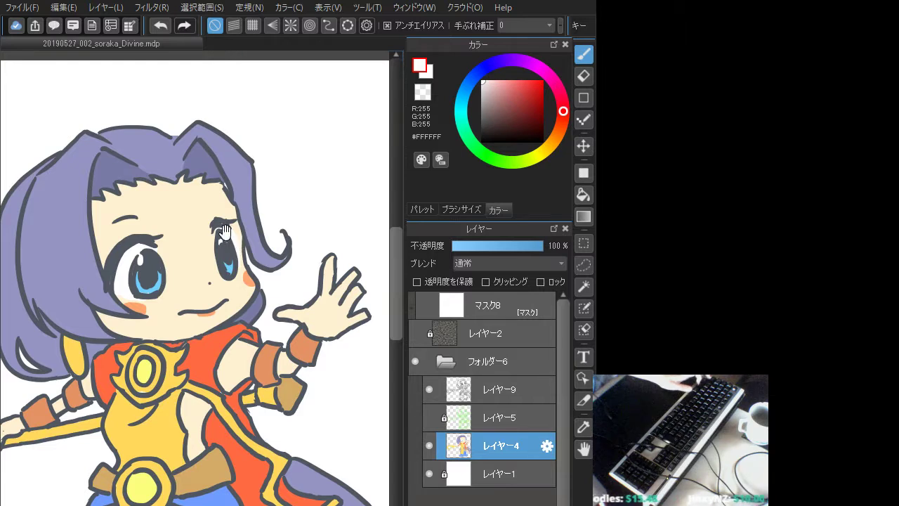
left_click_drag(223, 232, 212, 187)
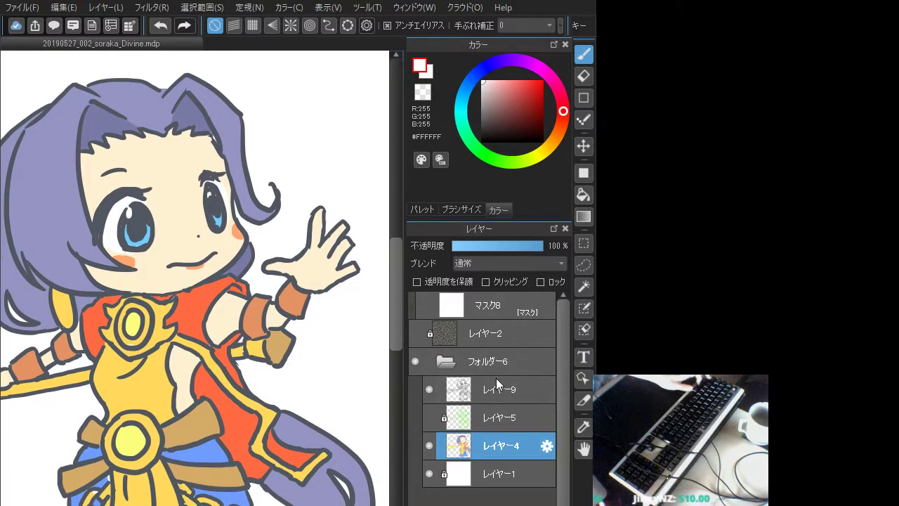
Reshape the smaller eye's iris on レイヤー9 with light blue #70CEFF and dark grey #505860, and retouch its highlight with white
left_click(504, 400)
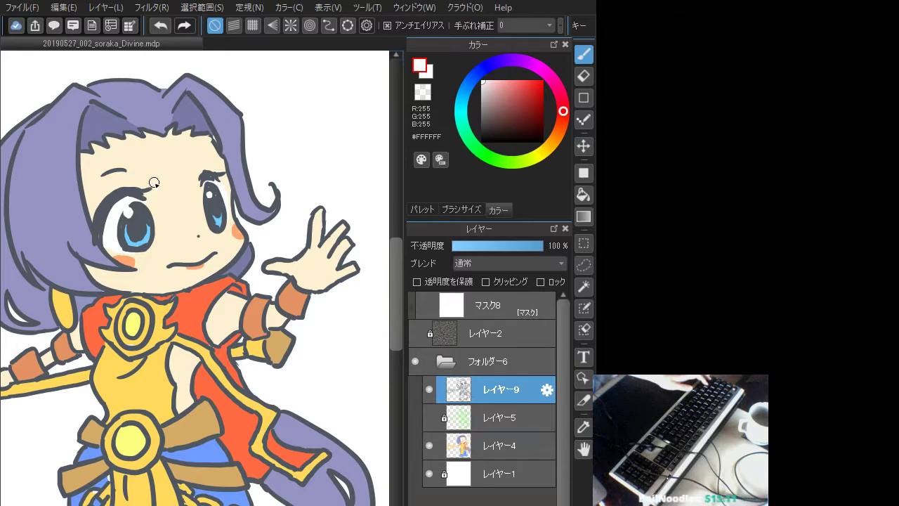
left_click(216, 212, "alt")
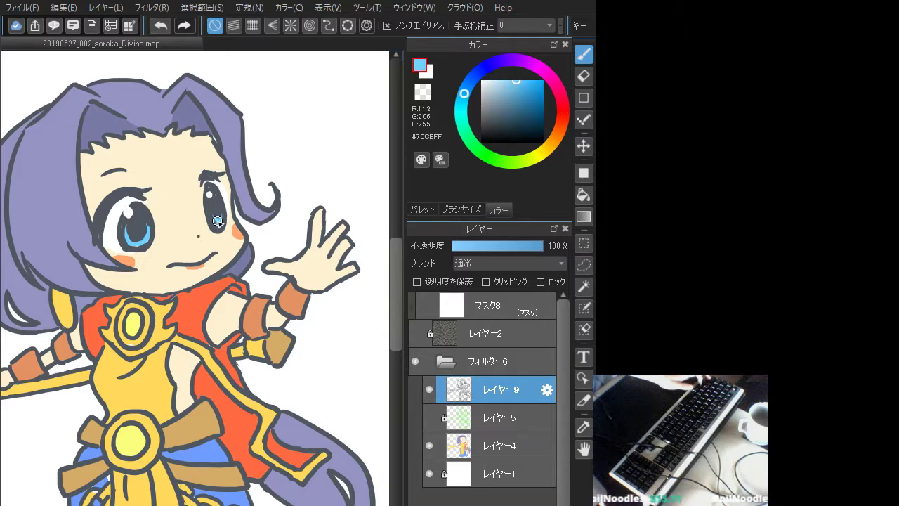
left_click(217, 206, "alt")
left_click(217, 218, "alt")
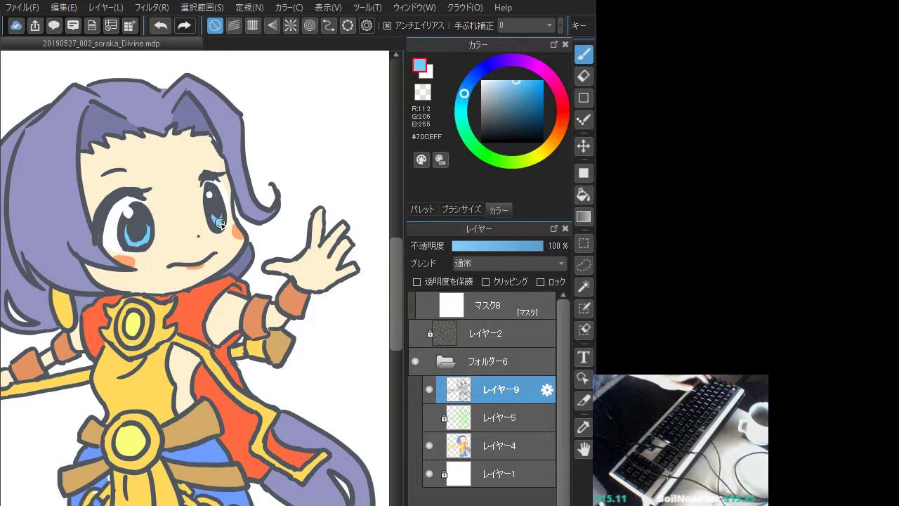
key("ctrl+z")
left_click_drag(215, 217, 220, 220)
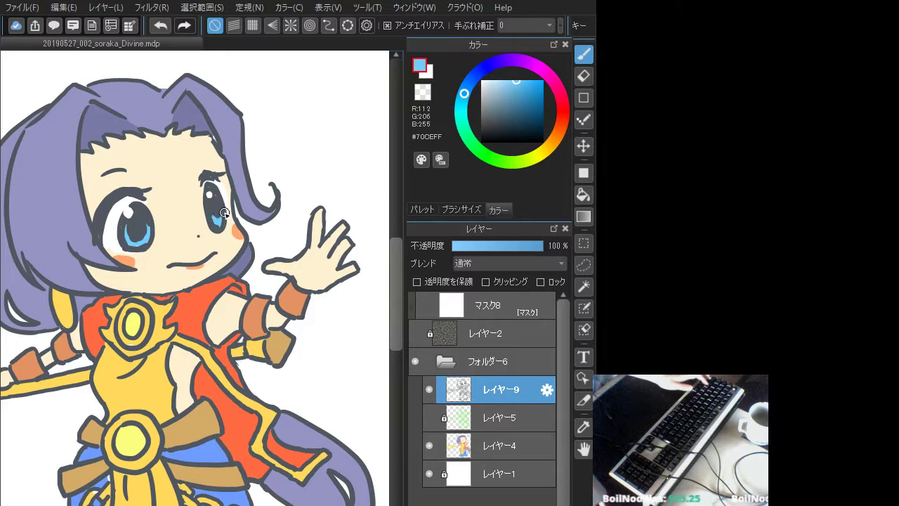
left_click(219, 207, "alt")
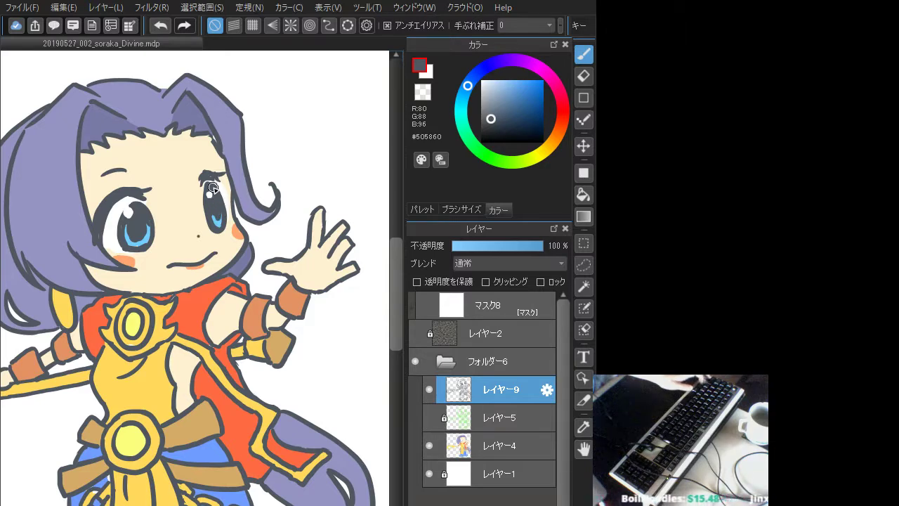
left_click(214, 188, "alt")
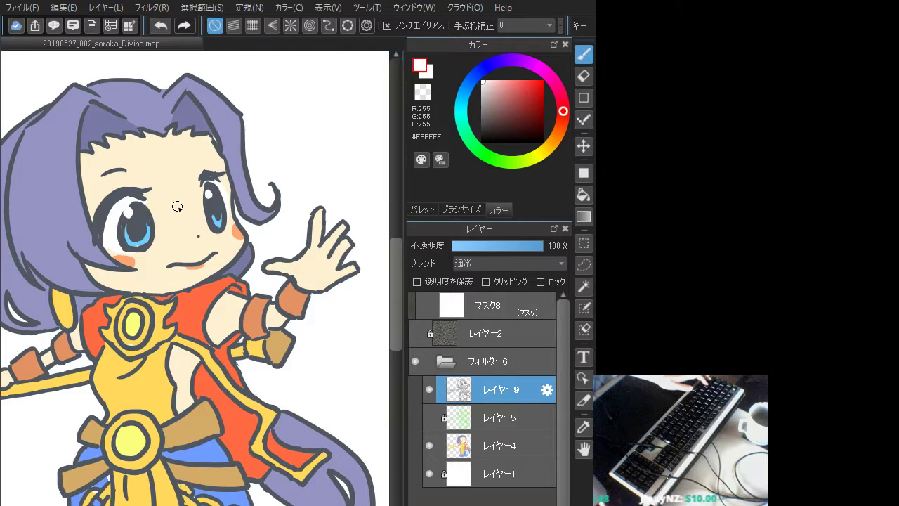
Refine the iris edges of both eyes with sampled dark grey #505860 and light blue
left_click(139, 241, "alt")
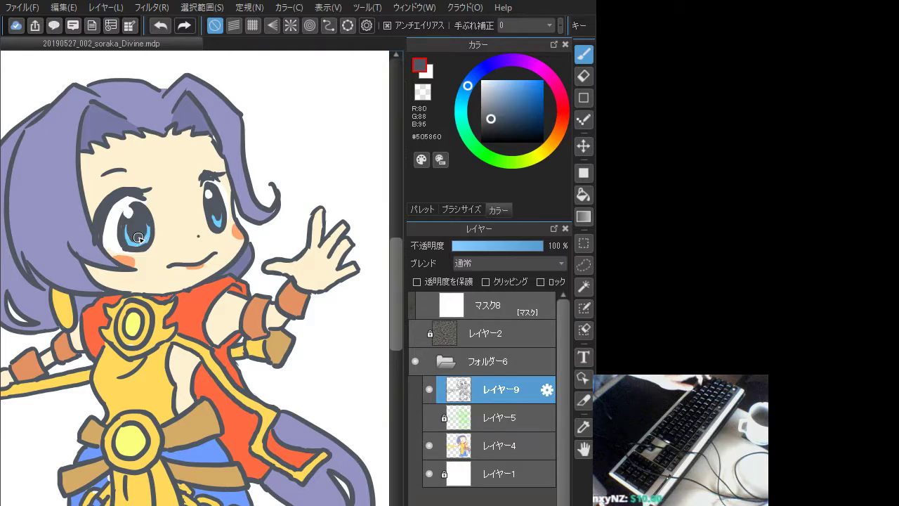
left_click(135, 245, "alt")
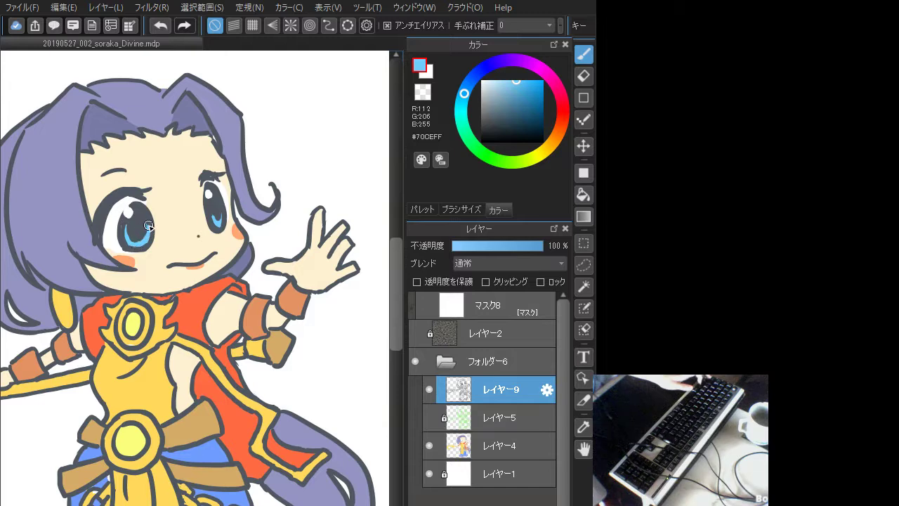
left_click(218, 211, "alt")
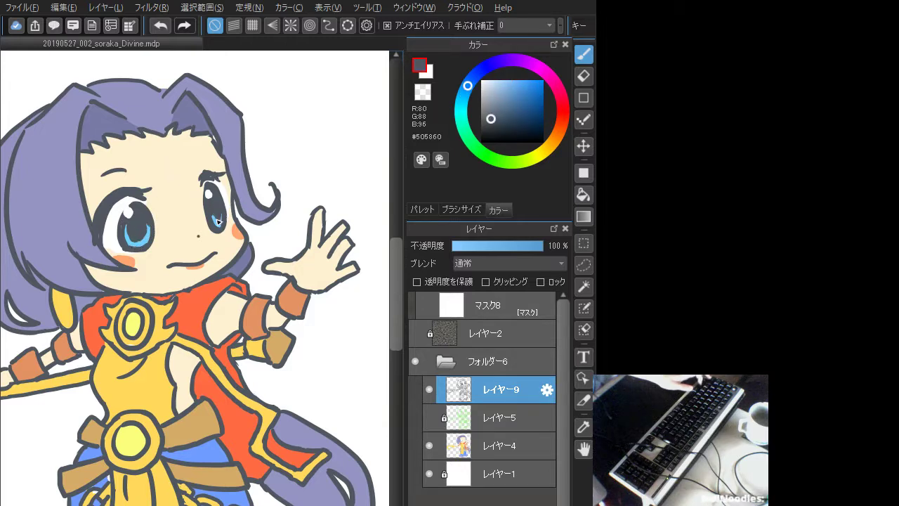
left_click(212, 215, "alt")
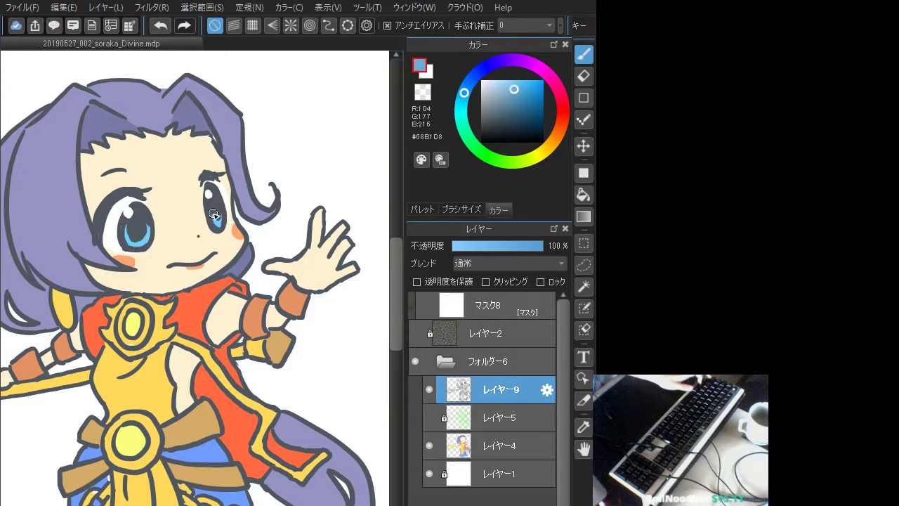
left_click(217, 218, "alt")
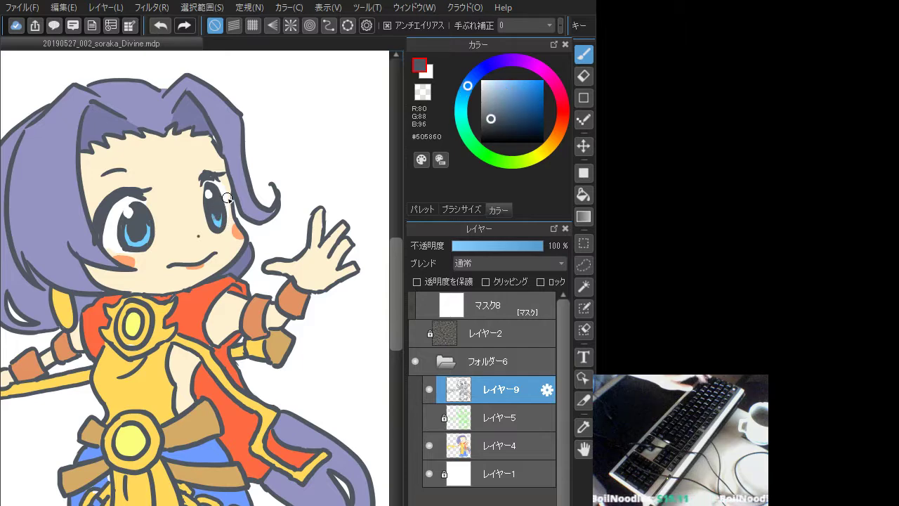
Hide the white background layer レイヤー1 and inspect the figure for unpainted gaps against transparency
left_click_drag(239, 254, 246, 187)
left_click_drag(280, 299, 208, 217)
left_click(429, 473)
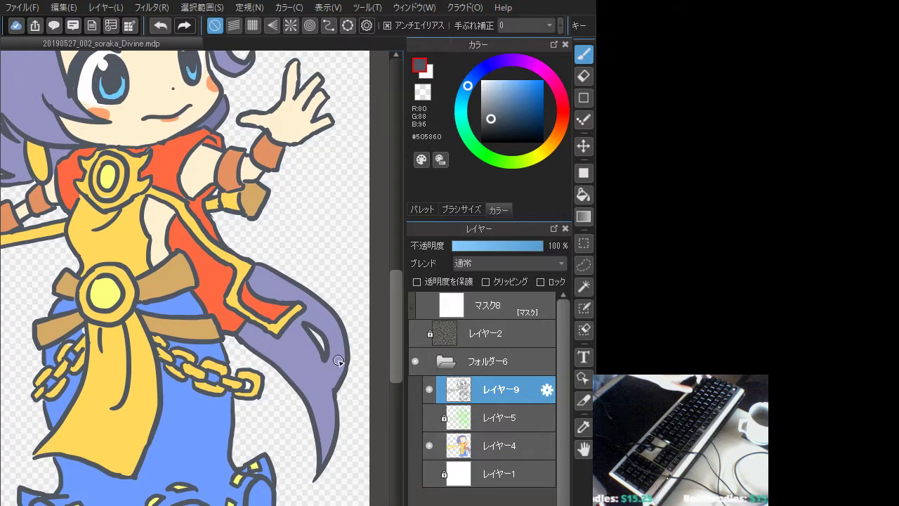
left_click_drag(217, 316, 306, 437)
left_click_drag(275, 186, 262, 230)
Sample white on レイヤー4, try a touch-up at the hair's top edge beside the parting and undo it
left_click(503, 448)
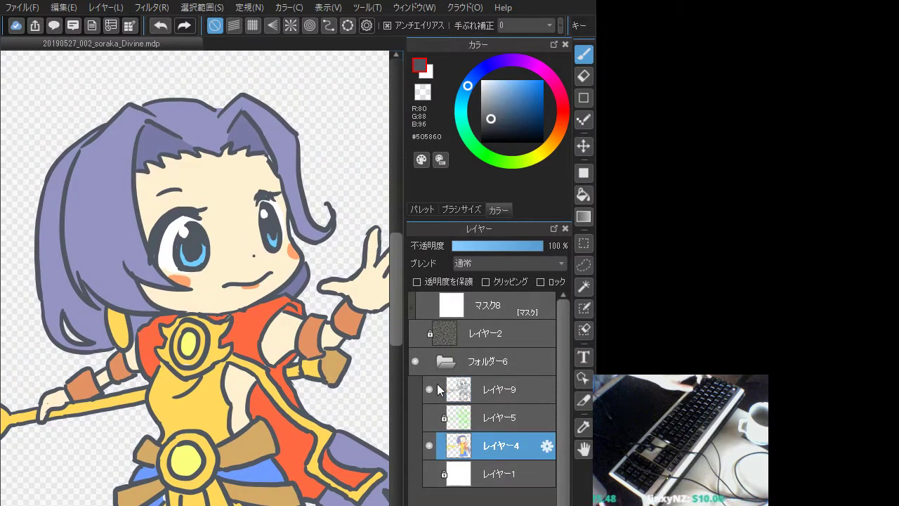
left_click(214, 103, "alt")
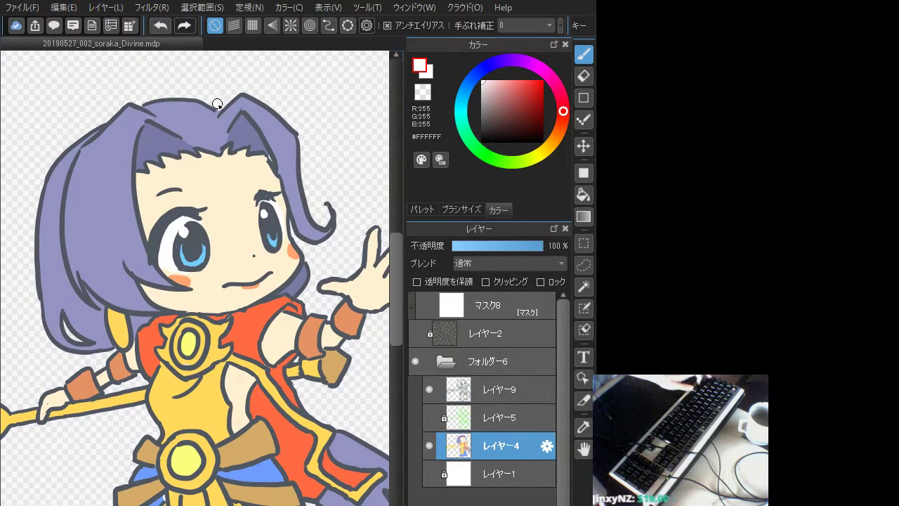
key("ctrl+z")
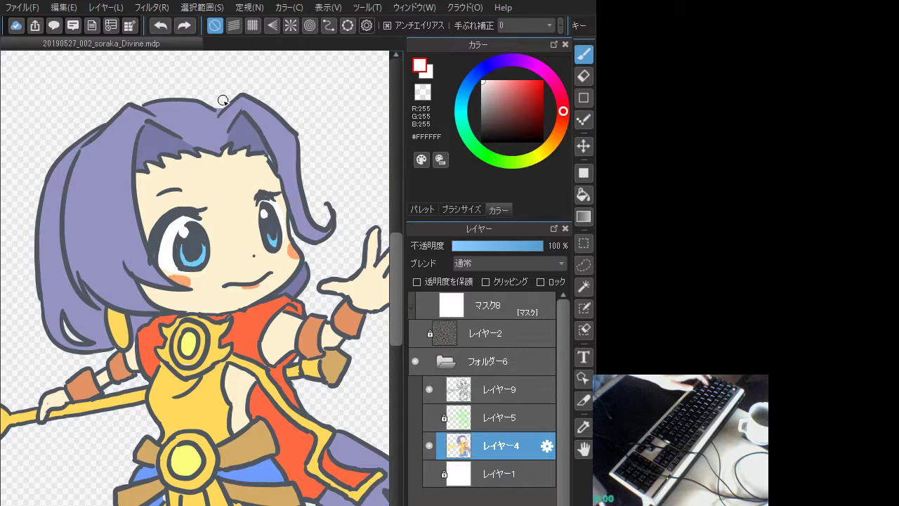
Touch up the flat colours at the hair's parting and along the cape on レイヤー4, sampling the cape's red #FF6C42
left_click_drag(219, 109, 231, 101)
left_click_drag(250, 319, 217, 201)
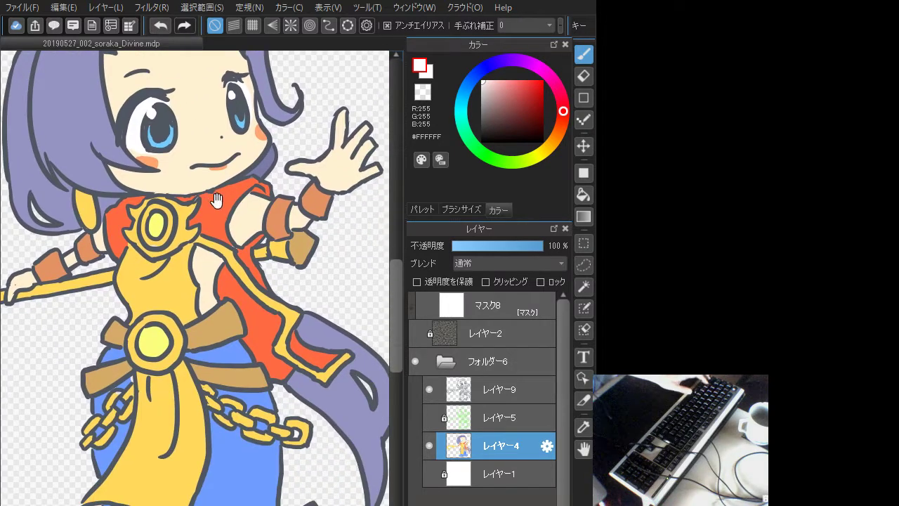
left_click_drag(256, 303, 249, 243)
left_click(263, 264, "alt")
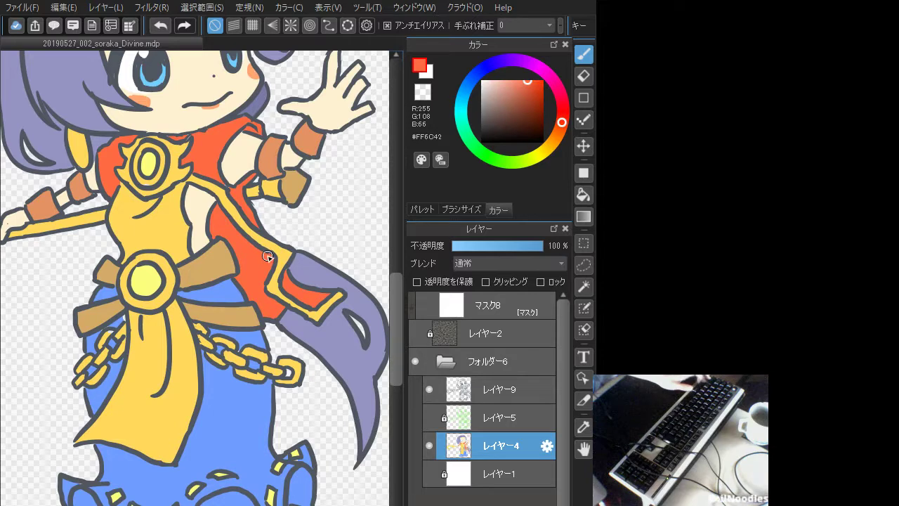
left_click_drag(186, 230, 251, 233)
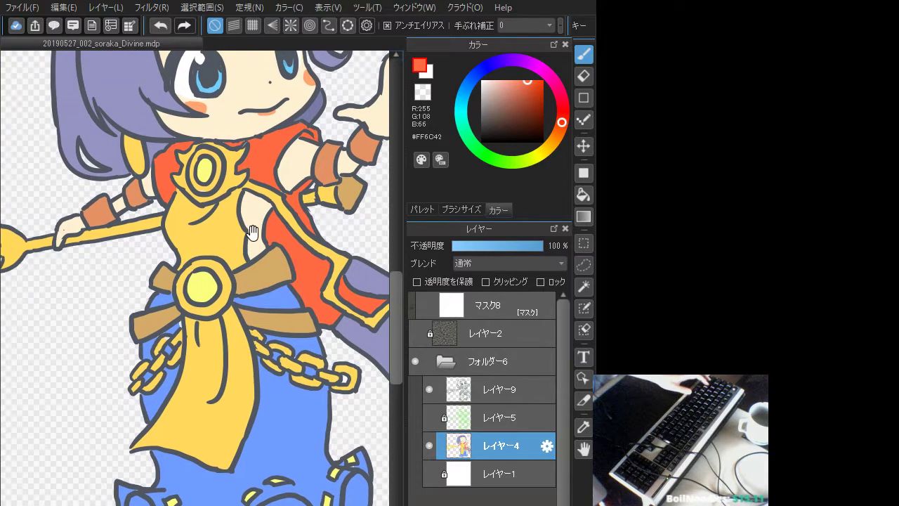
left_click(180, 195, "alt")
left_click(173, 185, "alt")
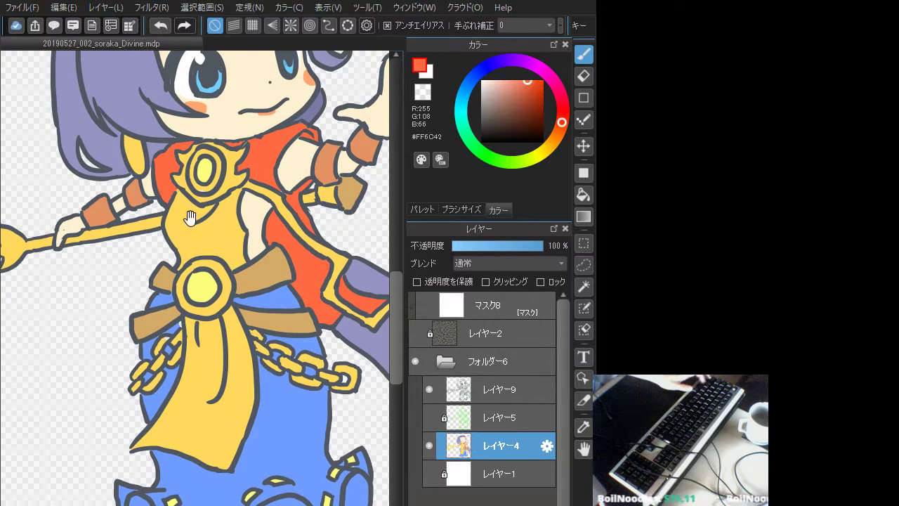
left_click_drag(226, 254, 272, 241)
left_click_drag(311, 312, 288, 289)
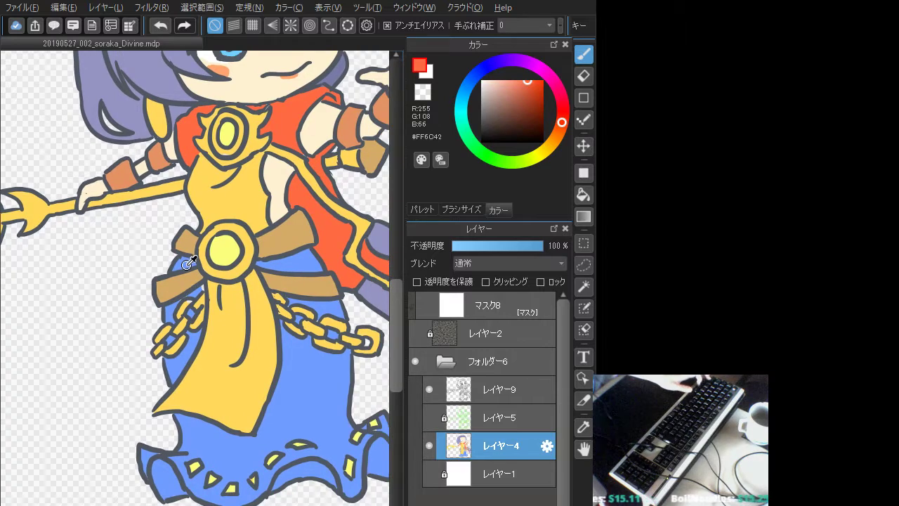
Touch up the colours around the belt and chain on レイヤー4 with sampled skirt blue #709DFF and gold #FFD95C
left_click(190, 262, "alt")
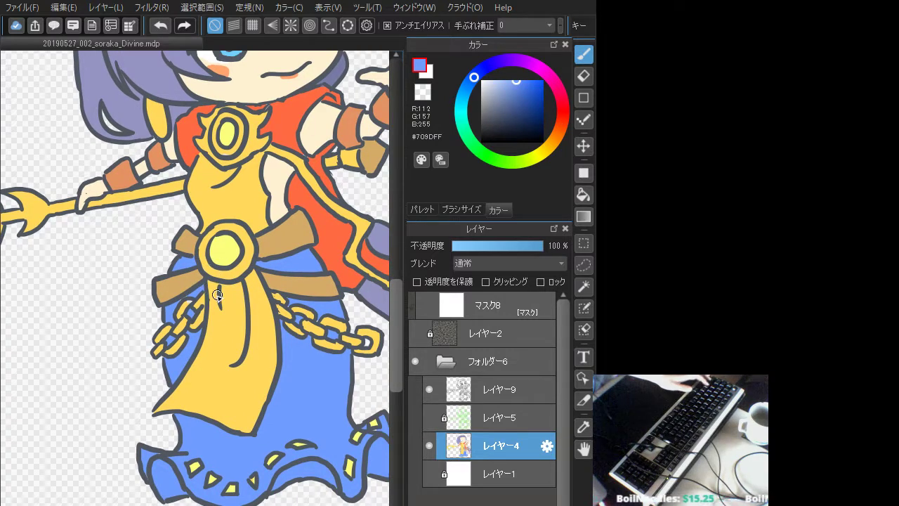
left_click(188, 302, "alt")
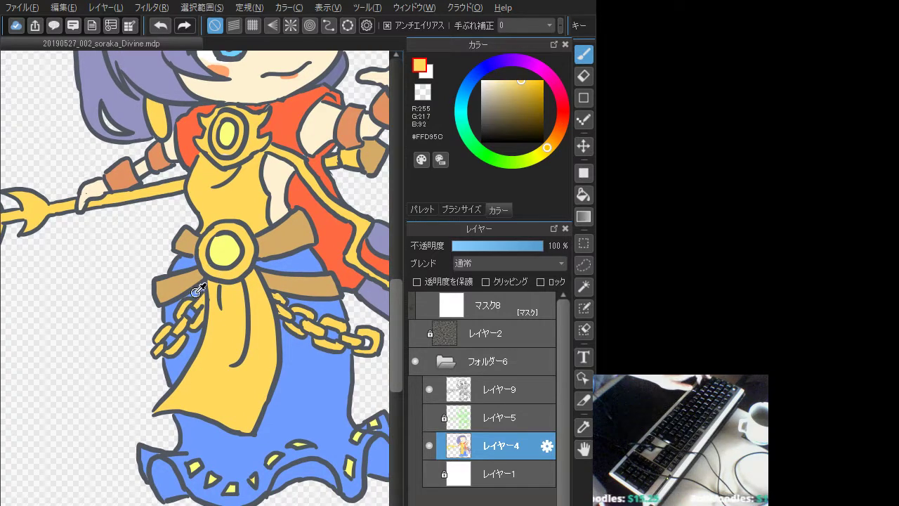
left_click(184, 300, "alt")
left_click_drag(270, 293, 221, 258)
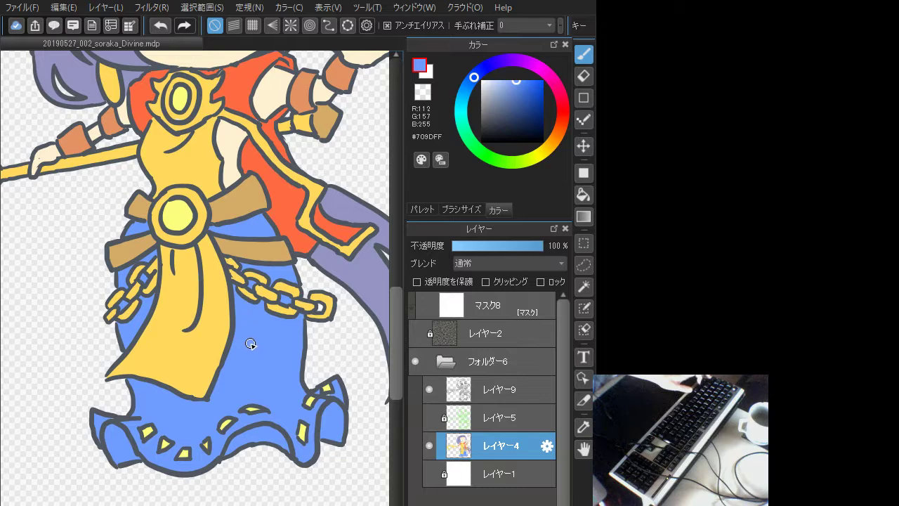
mouse_move(262, 386)
left_mouse_down()
mouse_move(206, 306)
mouse_move(239, 331)
left_mouse_up()
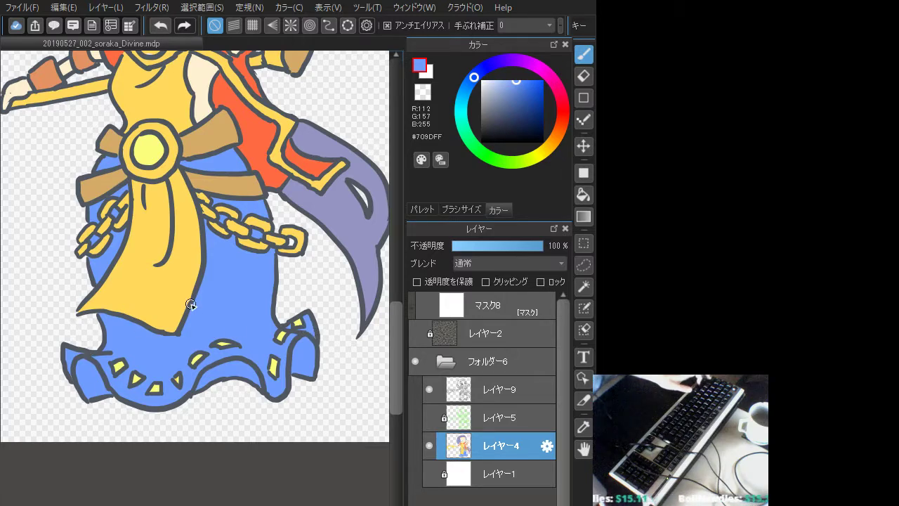
scroll(257, 293, "down", 2)
left_click_drag(154, 202, 227, 315)
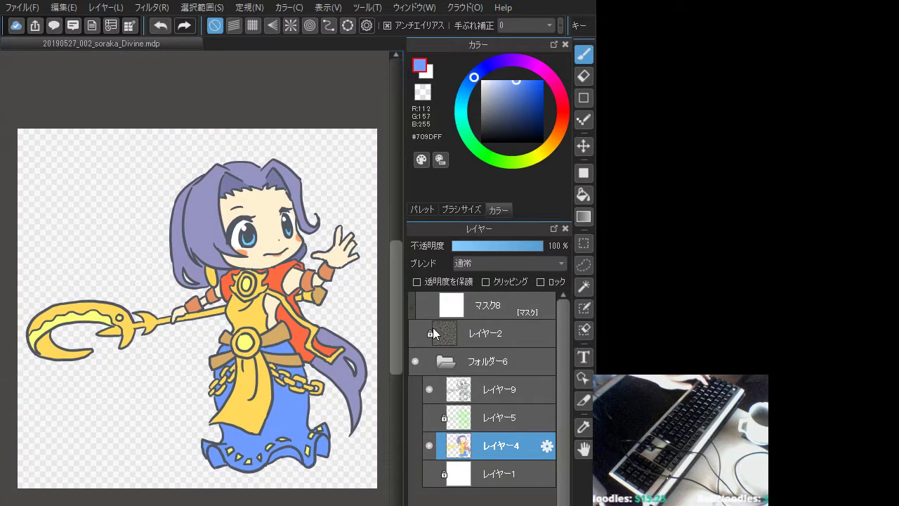
Show the paper texture layer レイヤー2, and unlock and delete レイヤー5
left_click(415, 333)
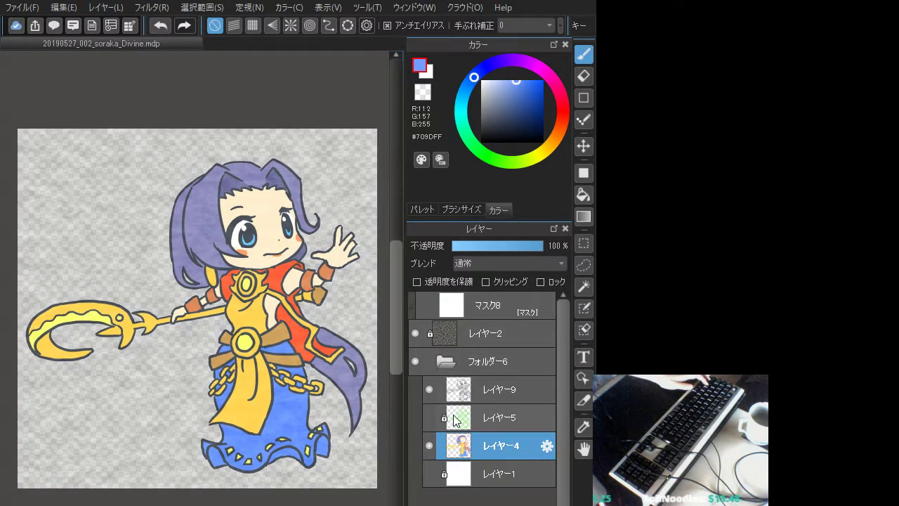
left_click(495, 418)
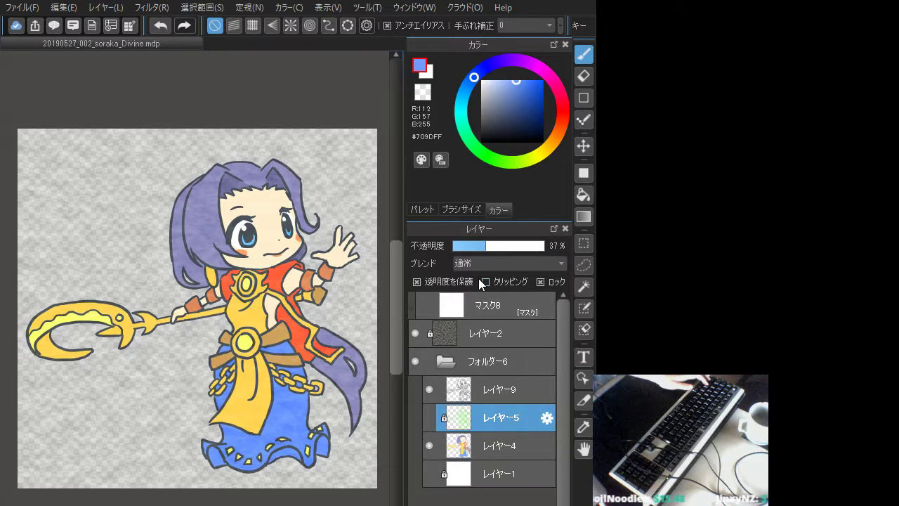
left_click(537, 281)
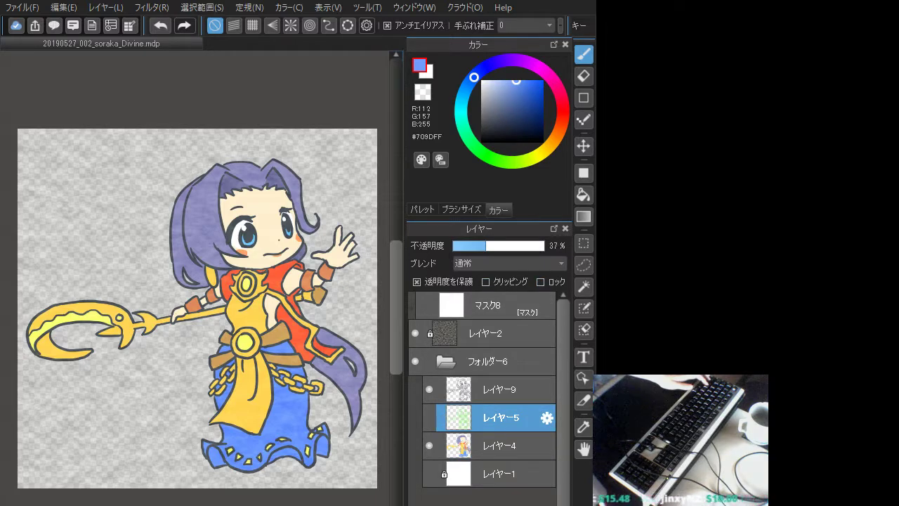
key("Delete")
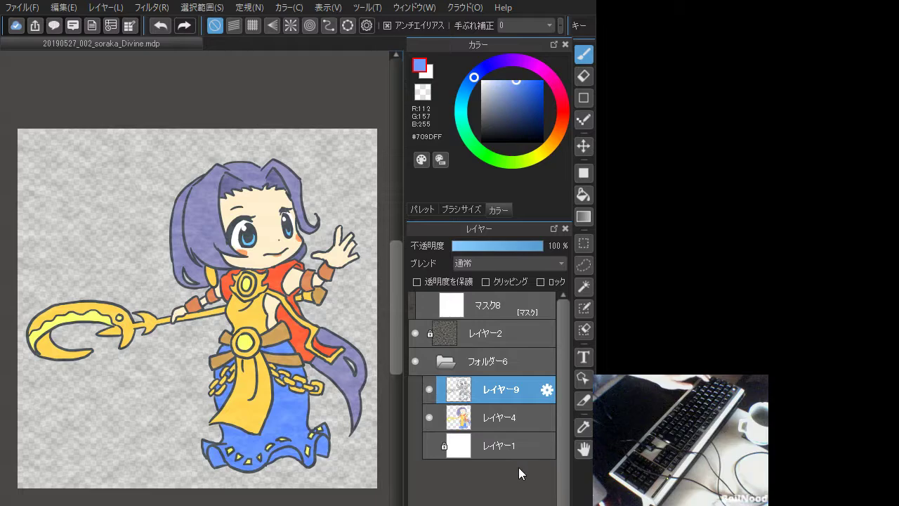
Load a selection of the character's silhouette from the opaque pixels of レイヤー4 and make マスク8 the active layer
left_click(458, 420, "ctrl")
left_click(474, 430)
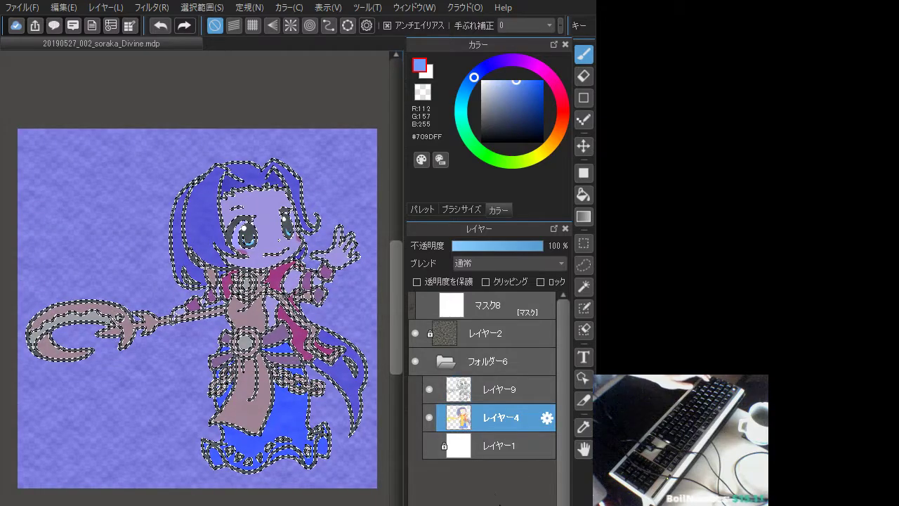
left_click(481, 314)
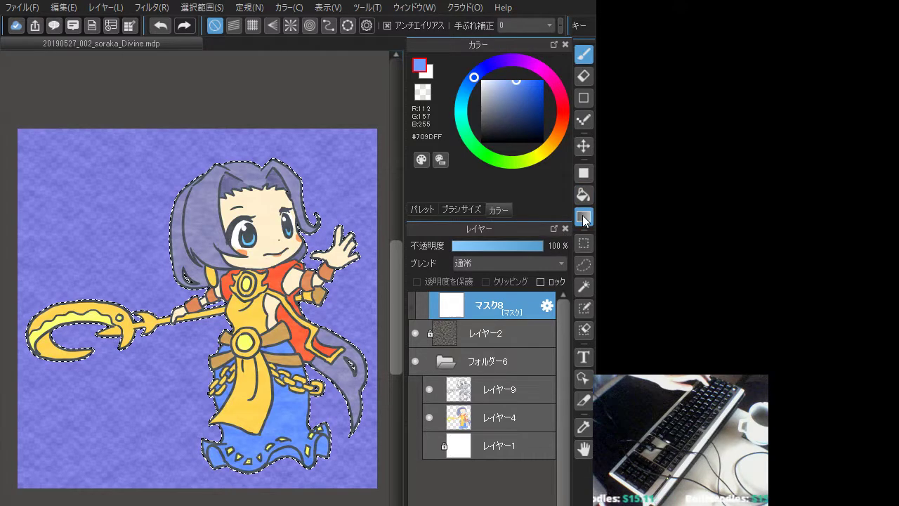
Make マスク8 visible and fill the selected character silhouette on it with black using a rectangle fill over the whole canvas
left_click(583, 173)
left_click(482, 141)
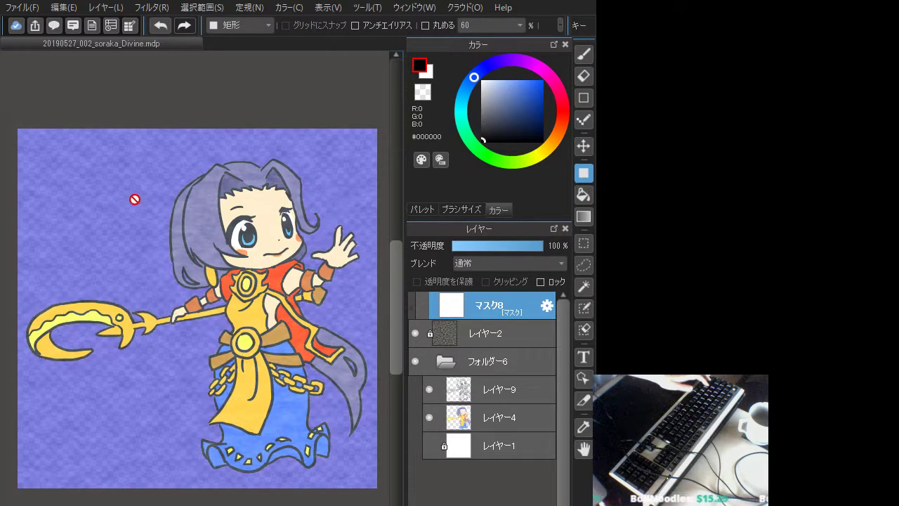
left_click(464, 333)
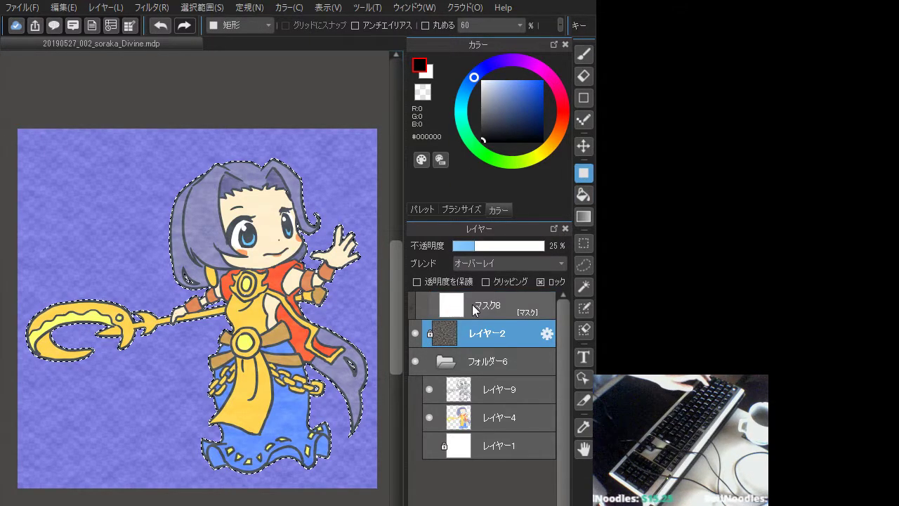
left_click(470, 310)
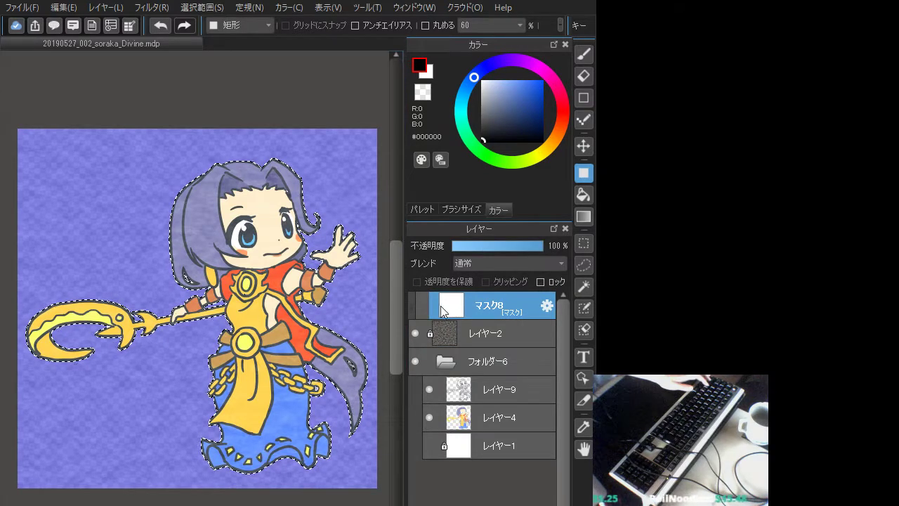
left_click(423, 306)
left_click_drag(18, 126, 377, 494)
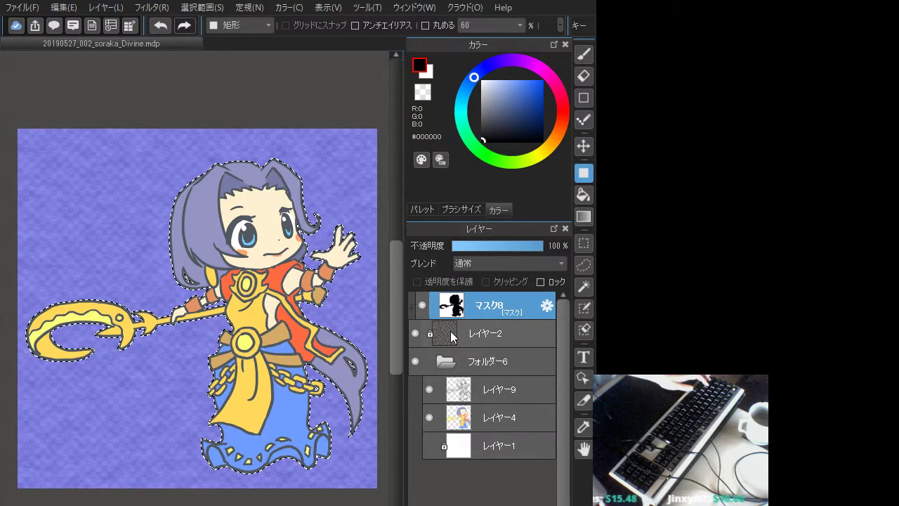
Show the white background layer レイヤー1 and invert the selection so it covers the area outside the character
left_click(429, 446)
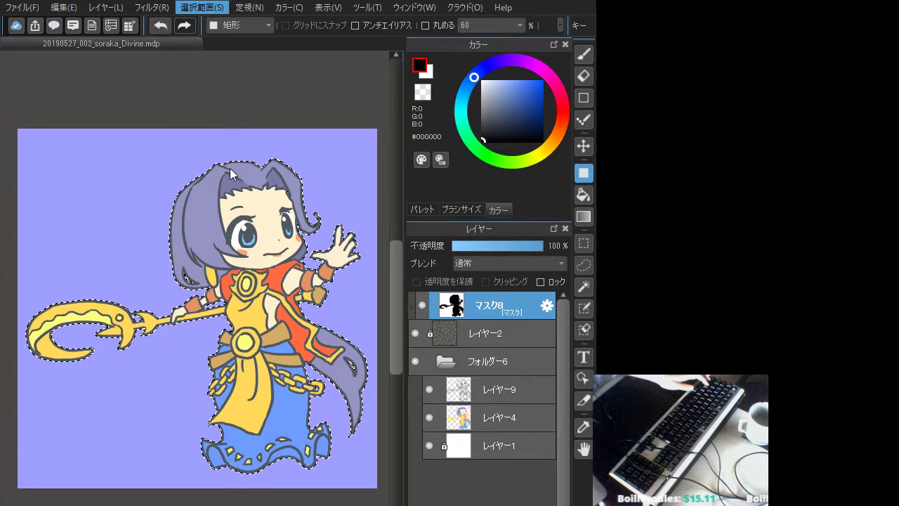
left_click(225, 11)
left_click(225, 62)
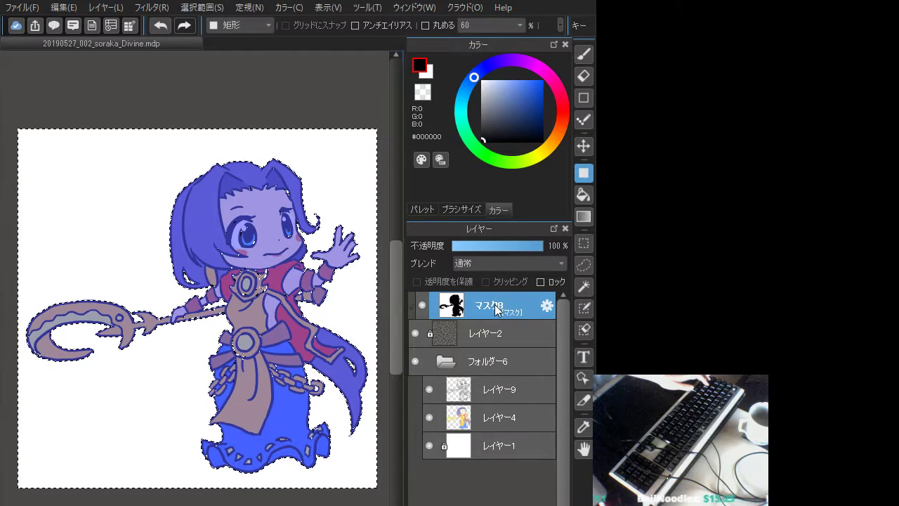
Fill the inverted selection on マスク8 with black using rectangle fills across the entire canvas
left_click(583, 195)
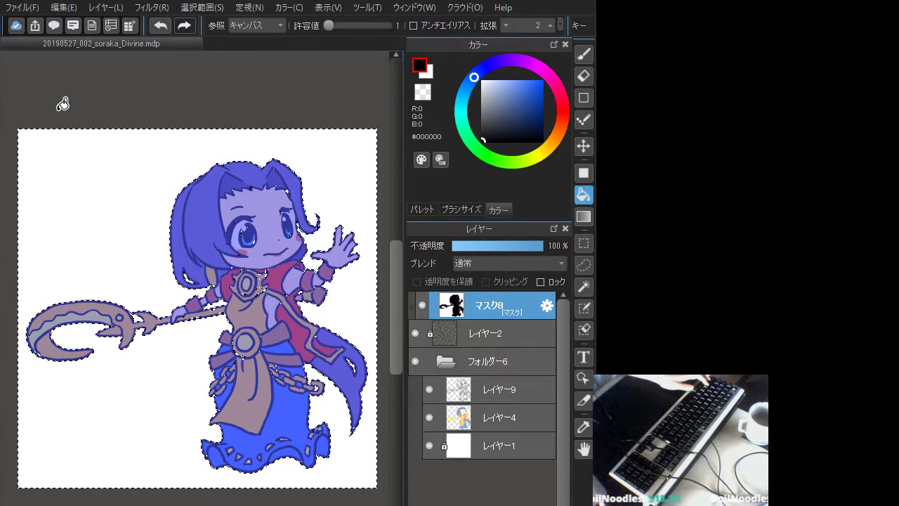
left_click(586, 175)
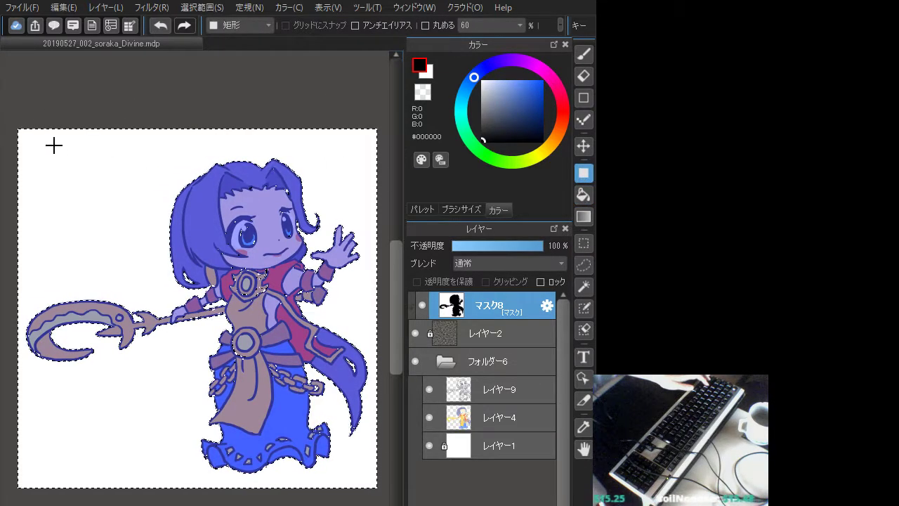
left_click_drag(12, 112, 355, 503)
left_click_drag(211, 232, 362, 233)
left_click_drag(179, 505, 197, 505)
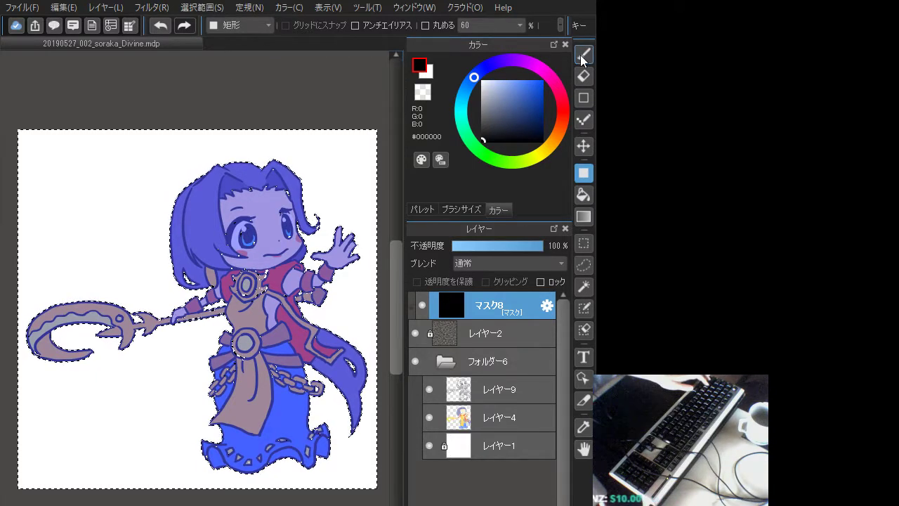
Subtract the stray selection specks inside the character's hair, face and collar using the lasso selection
left_click(585, 269)
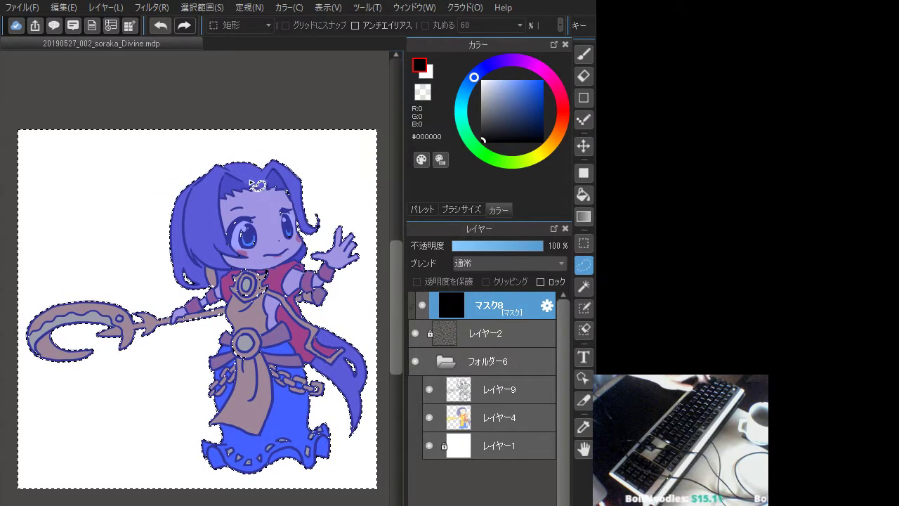
mouse_move(256, 188)
left_mouse_down()
mouse_move(267, 175)
mouse_move(218, 195)
mouse_move(257, 188)
left_mouse_up()
key("ctrl+z")
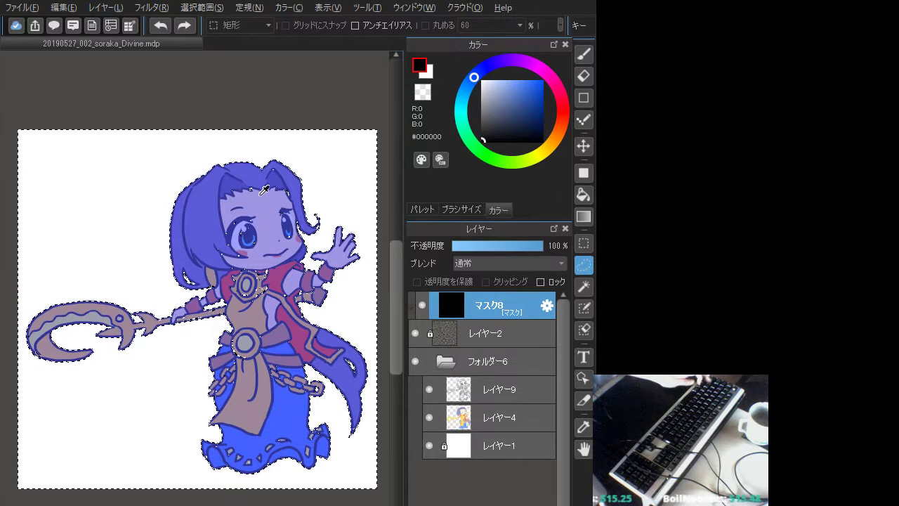
mouse_move(254, 187)
left_mouse_down()
mouse_move(229, 188)
mouse_move(266, 200)
mouse_move(259, 184)
mouse_move(235, 186)
mouse_move(290, 206)
mouse_move(295, 181)
left_mouse_up()
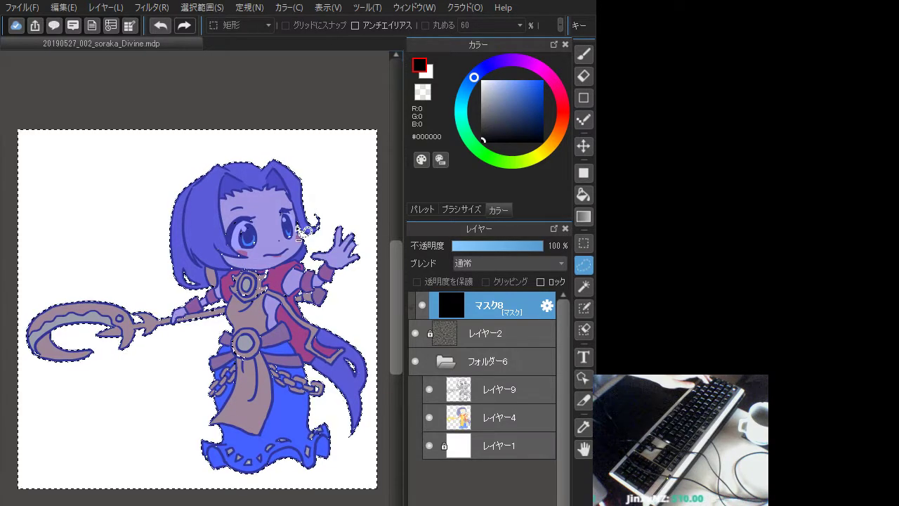
mouse_move(296, 229)
left_mouse_down()
mouse_move(278, 208)
mouse_move(286, 211)
mouse_move(238, 213)
mouse_move(246, 250)
mouse_move(246, 215)
left_mouse_up()
mouse_move(255, 269)
left_mouse_down()
mouse_move(214, 235)
mouse_move(266, 308)
mouse_move(251, 240)
left_mouse_up()
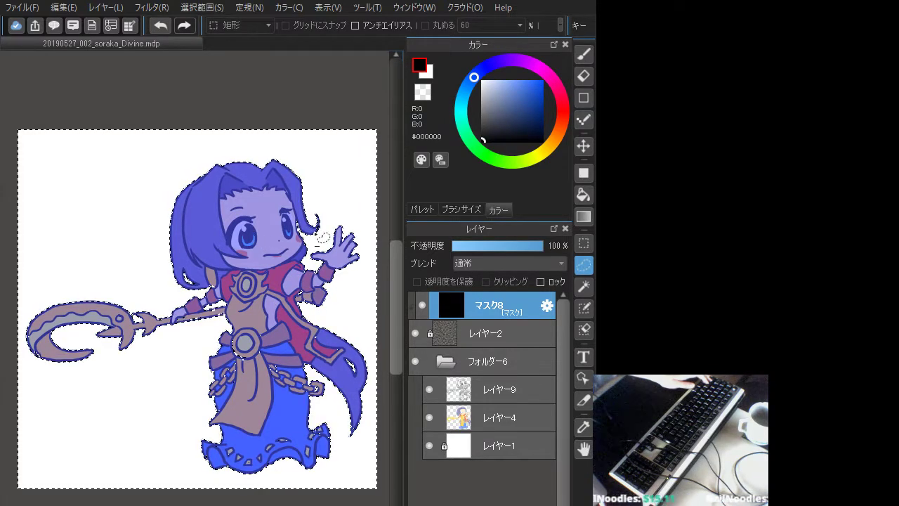
Subtract the stray selection specks around the belt and skirt with the lasso, and restore the accidentally cleared background selection
scroll(352, 256, "down", 3)
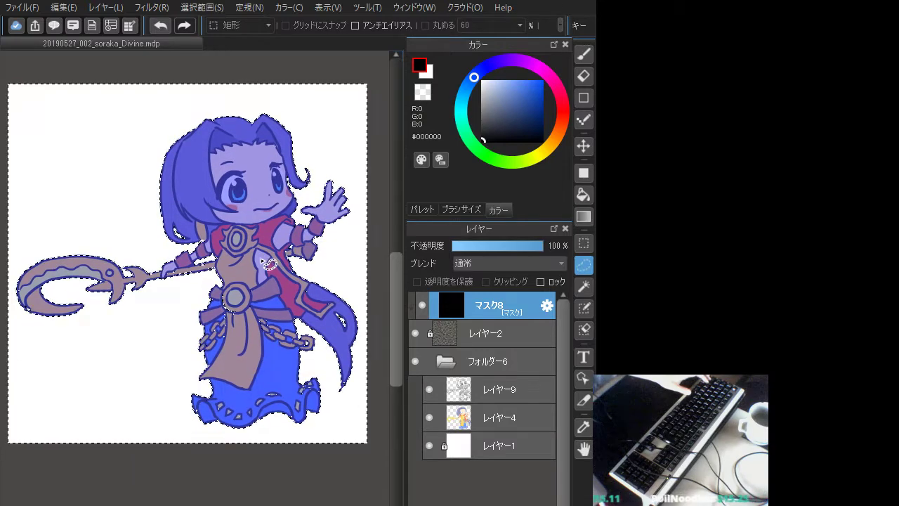
mouse_move(226, 286)
left_mouse_down()
mouse_move(212, 323)
mouse_move(217, 378)
mouse_move(250, 392)
mouse_move(280, 380)
mouse_move(295, 332)
mouse_move(268, 283)
mouse_move(251, 278)
mouse_move(227, 288)
left_mouse_up()
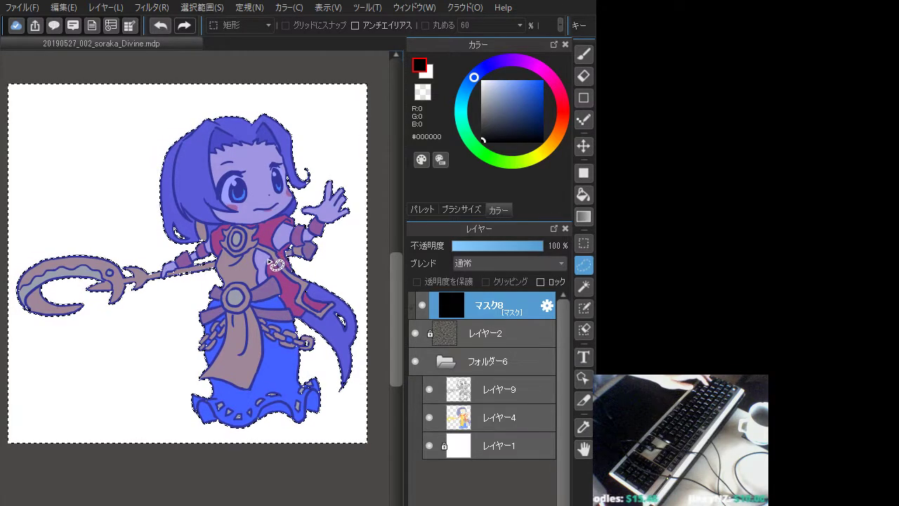
left_click_drag(310, 389, 304, 385)
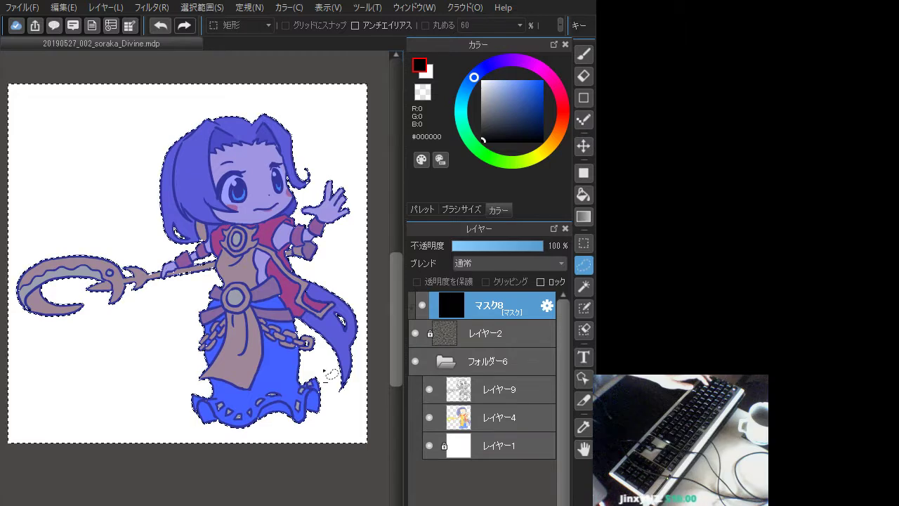
left_click(218, 404)
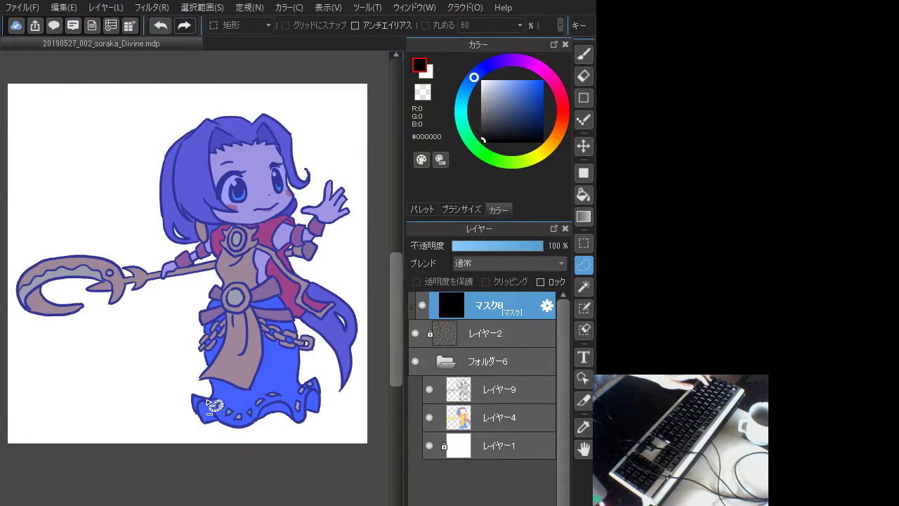
key("ctrl+z")
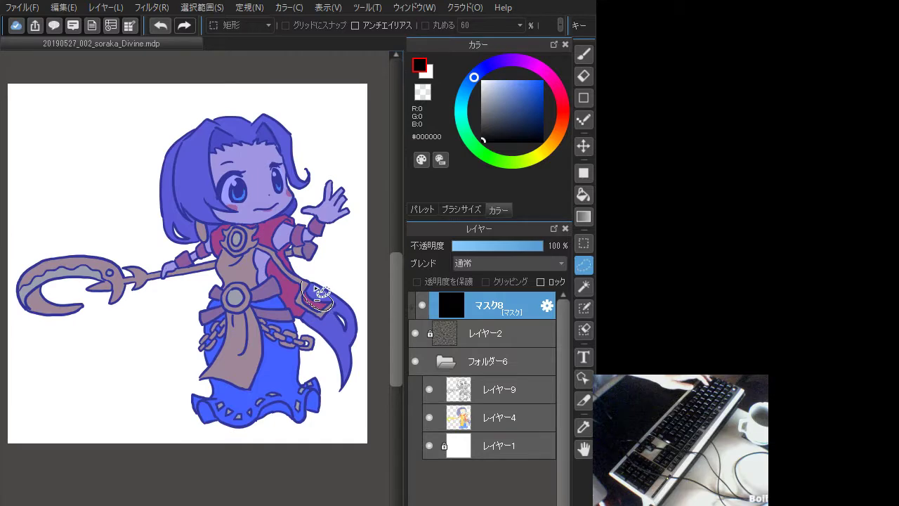
left_click_drag(299, 283, 295, 283)
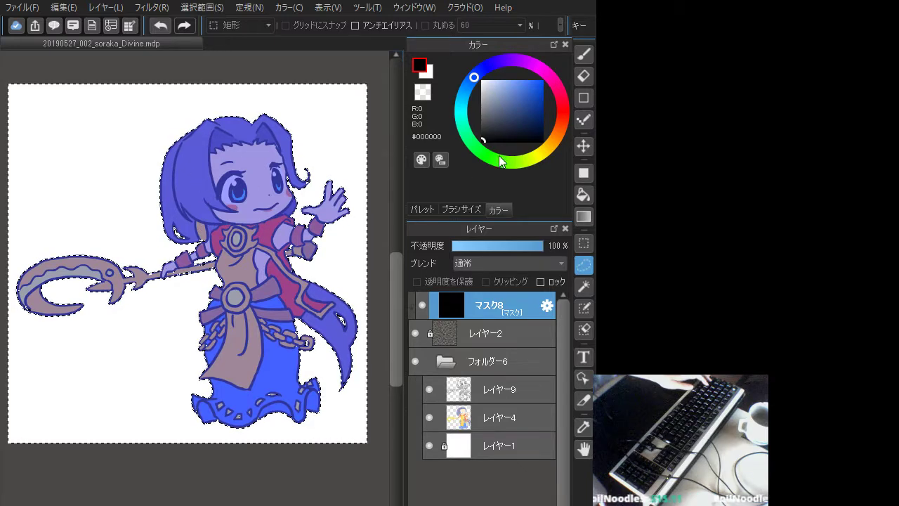
Fill the character's silhouette on マスク8 with white #FFFFFF using rectangle fills over the canvas, keeping the area outside it black
left_click(583, 174)
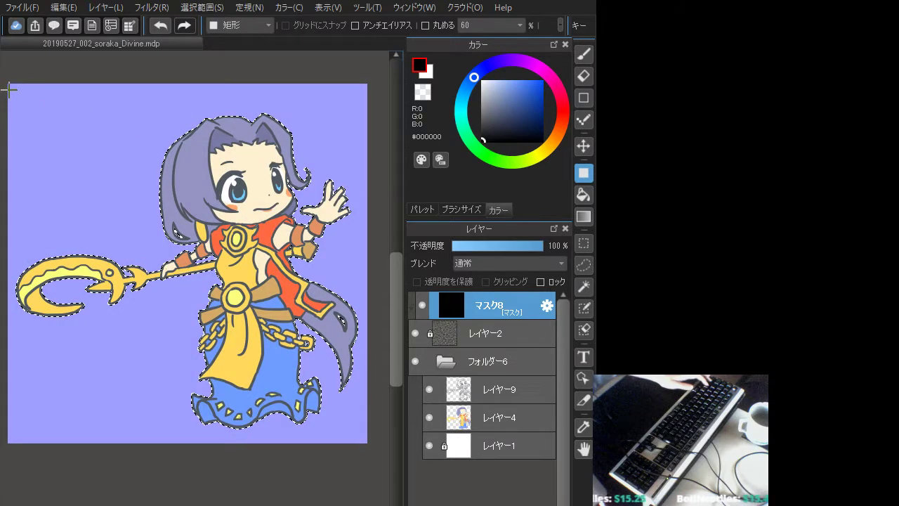
left_click_drag(9, 83, 374, 490)
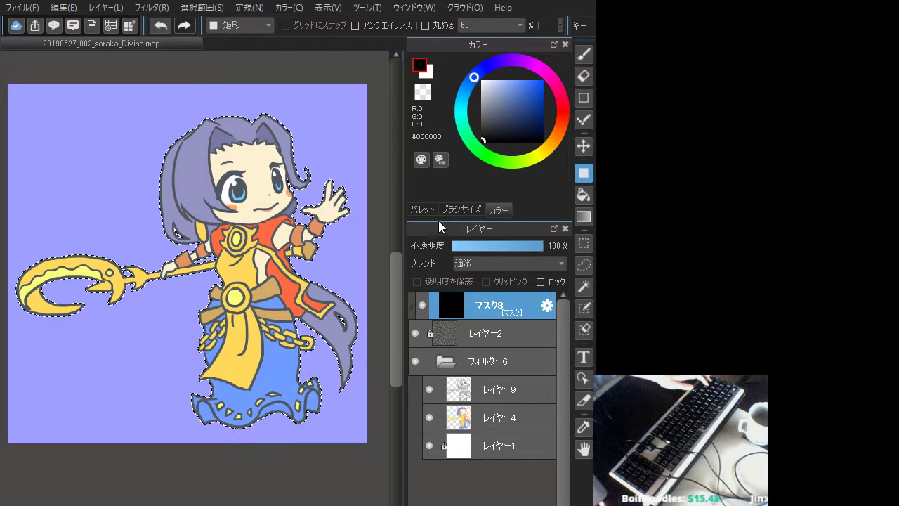
left_click_drag(501, 122, 463, 63)
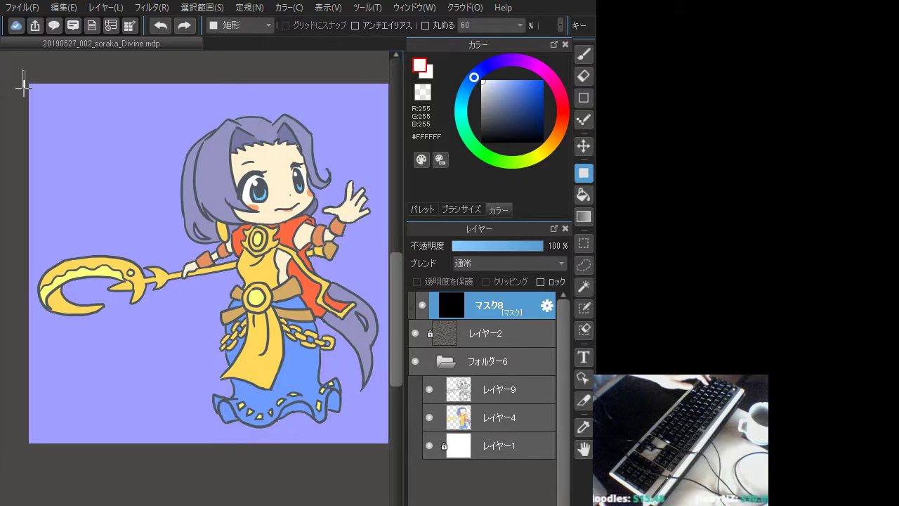
mouse_move(23, 70)
left_mouse_down()
mouse_move(247, 404)
mouse_move(393, 491)
left_mouse_up()
key("ctrl+d")
left_click_drag(325, 289, 291, 290)
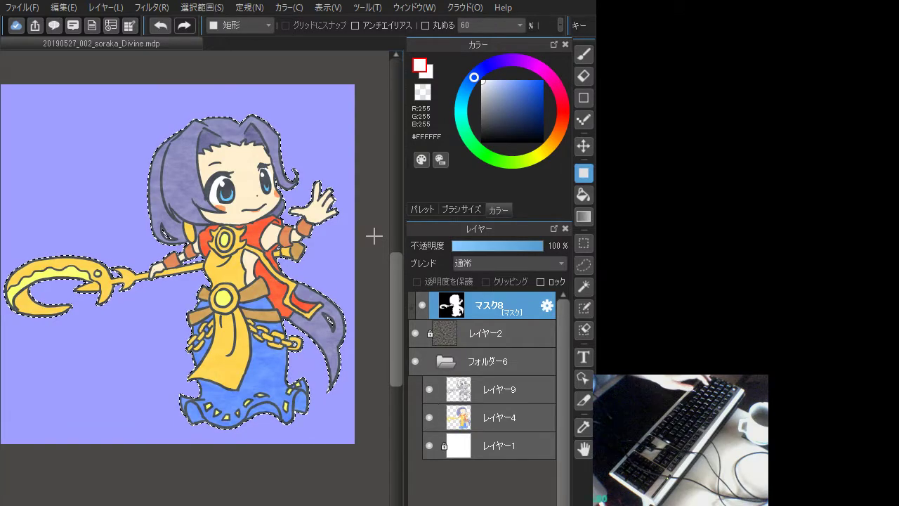
scroll(373, 234, "up", 5)
scroll(373, 235, "down", 4)
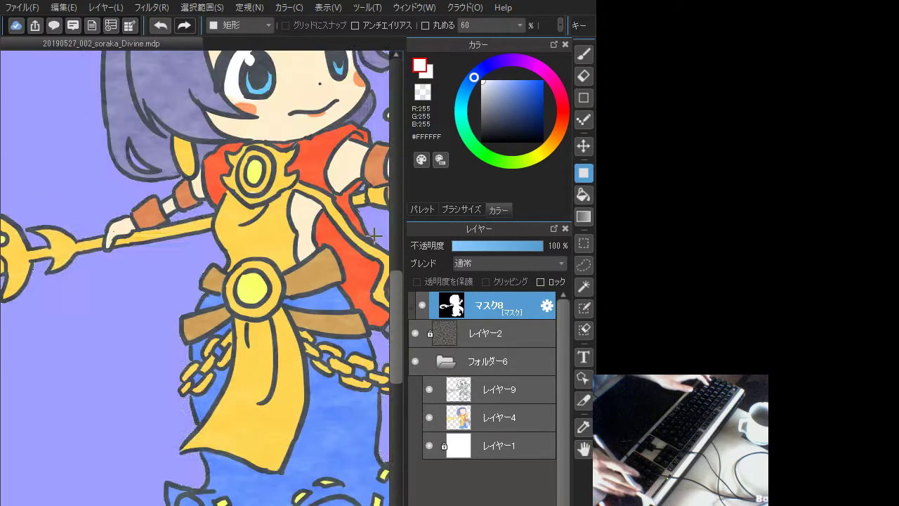
scroll(373, 235, "up", 4)
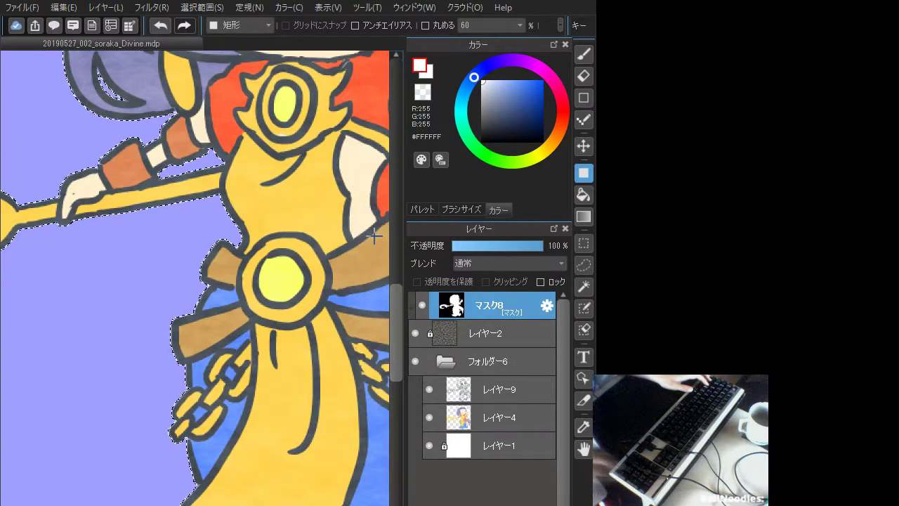
With the texture レイヤー2 hidden and the selection cleared, sample the costume's yellow #FFD95C for painting on レイヤー4
left_click(415, 333)
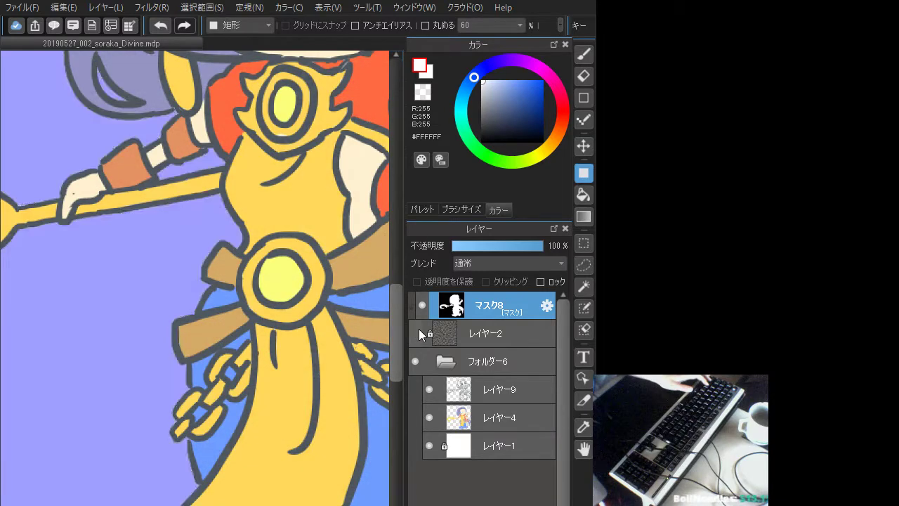
left_click(580, 58)
key("ctrl+d")
left_click_drag(289, 237, 257, 298)
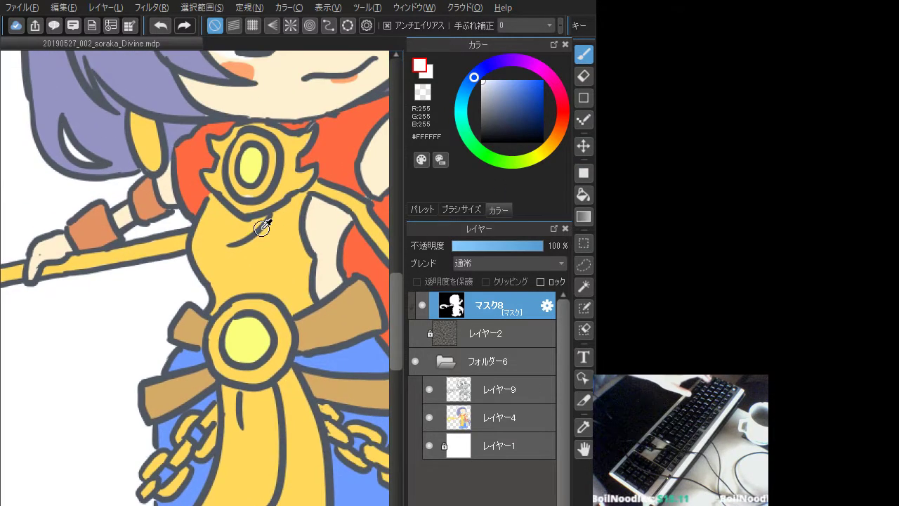
left_click(276, 238, "alt")
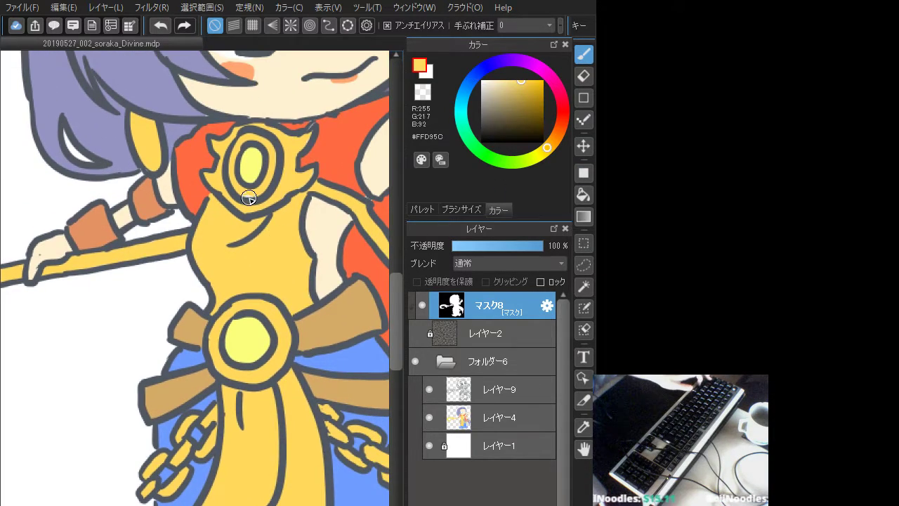
left_click(500, 414)
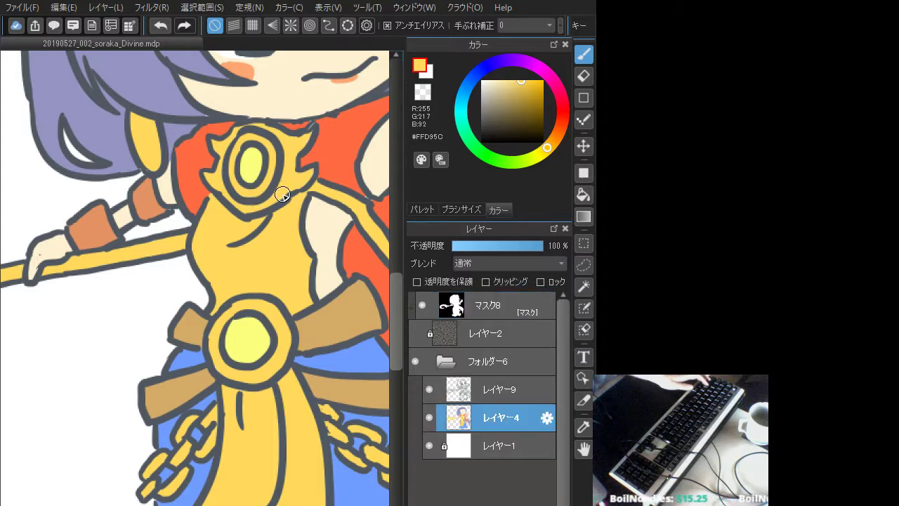
Show the texture レイヤー2 again and hide the white background レイヤー1
key("ctrl+Down")
key("ctrl+Down")
key("ctrl+Down")
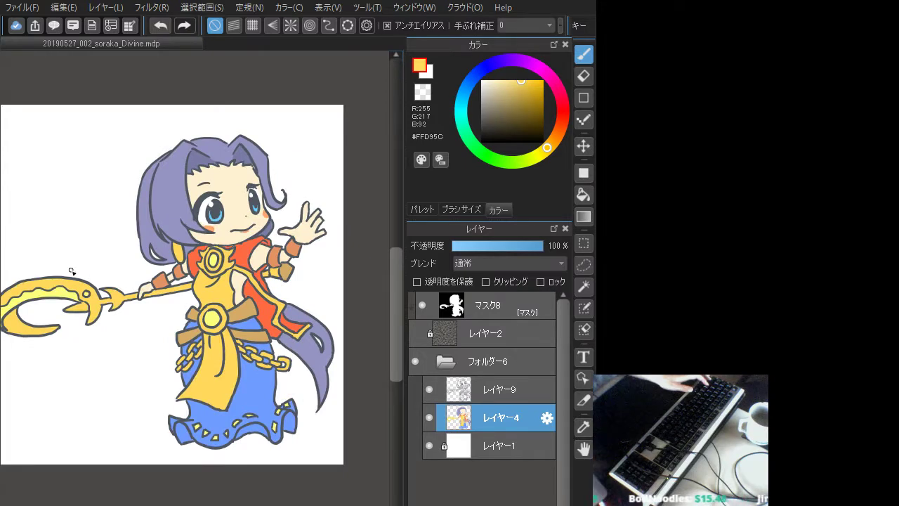
left_click_drag(165, 325, 196, 340)
left_click(416, 333)
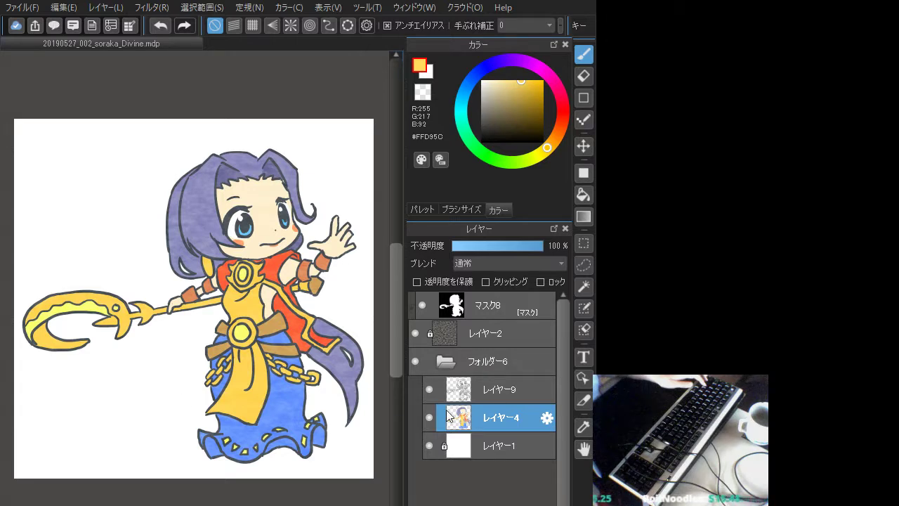
left_click(429, 445)
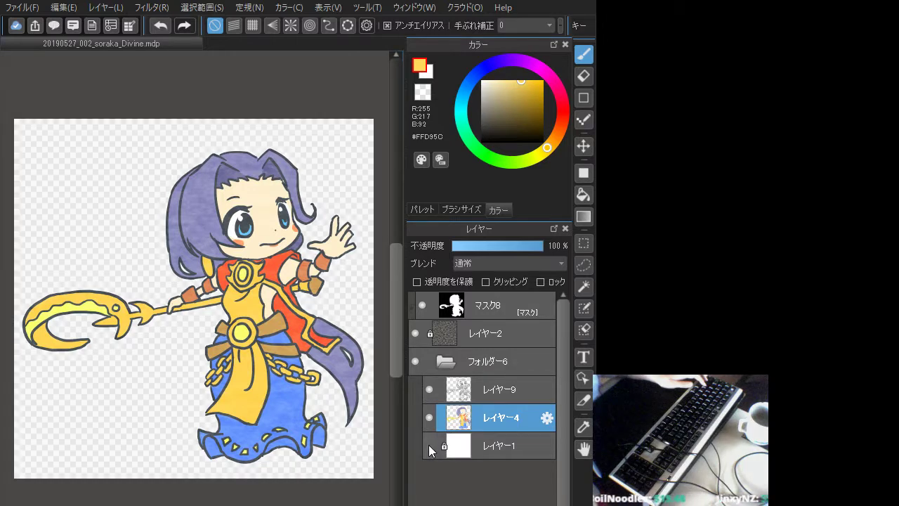
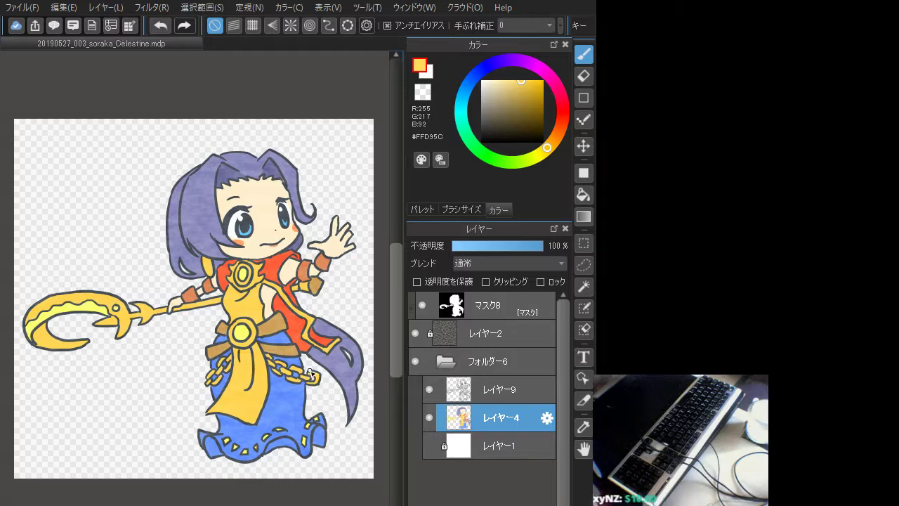
Clear レイヤー4, レイヤー9 and マスク8 in the Celestine file, and swap the visible texture レイヤー2 for the white background レイヤー1
key("Delete")
left_click(462, 362)
left_click(492, 389)
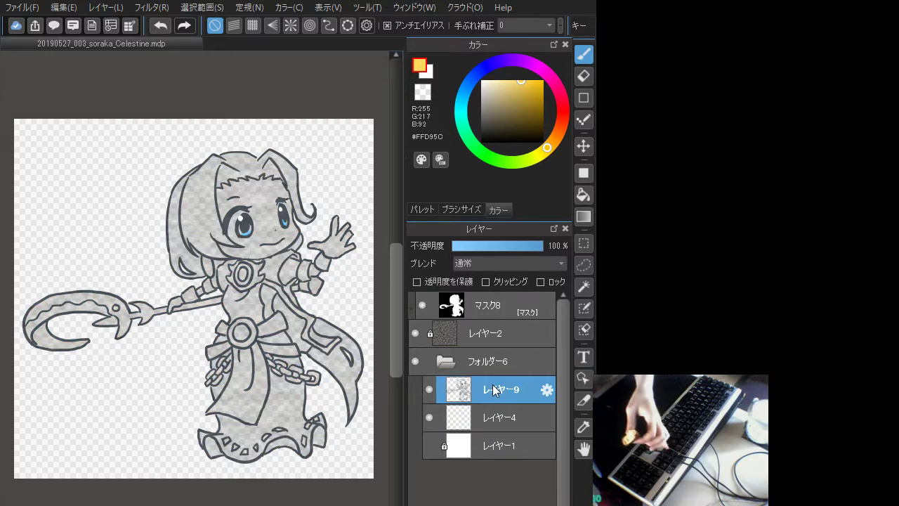
key("Delete")
left_click(495, 316)
key("Delete")
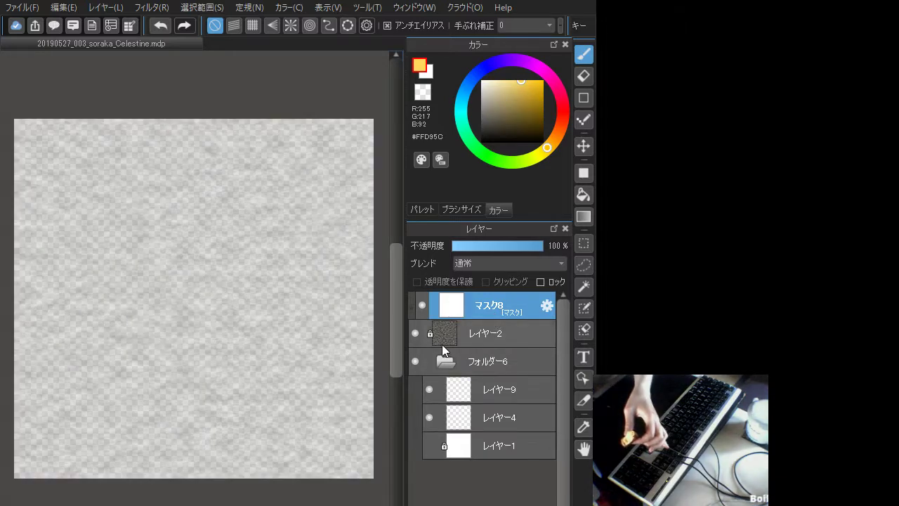
left_click(416, 333)
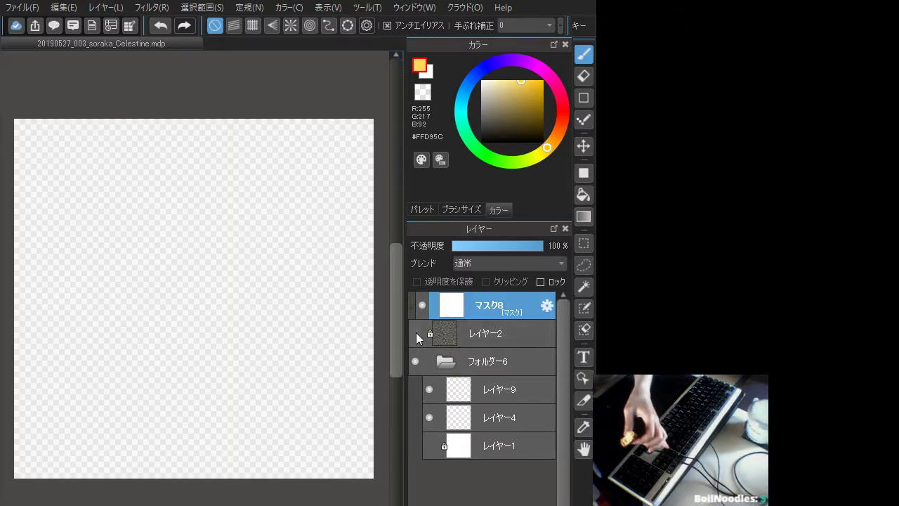
left_click(430, 446)
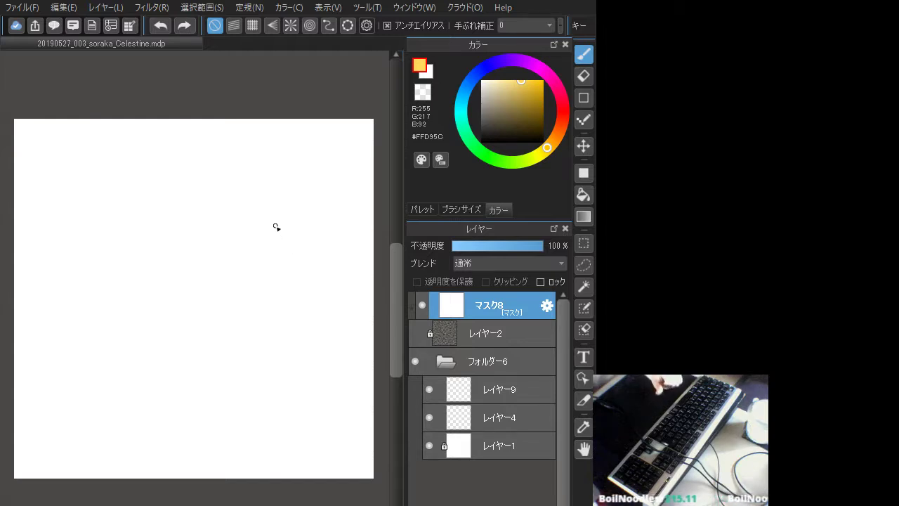
Set the drawing colour to #5A5546 for line art on レイヤー9, and close the 20190527_001_soraka_Dryad.mdp document
left_click(499, 417)
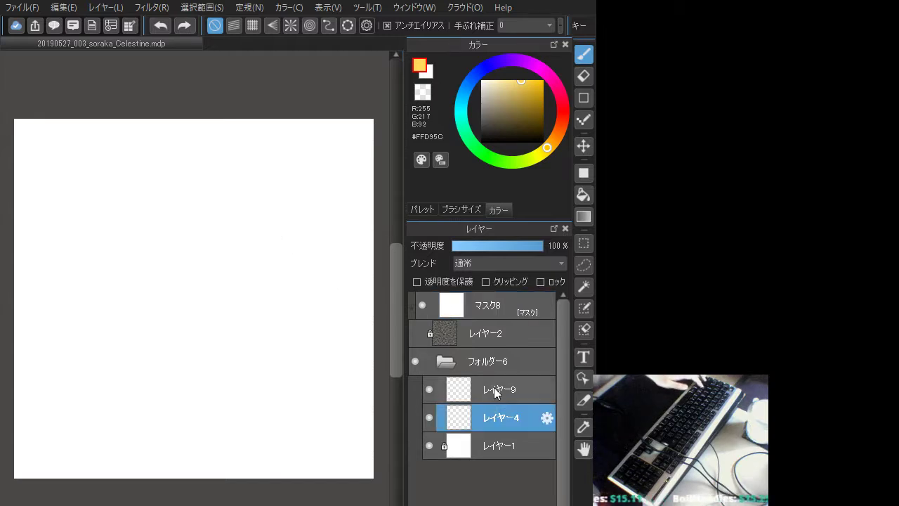
left_click(499, 389)
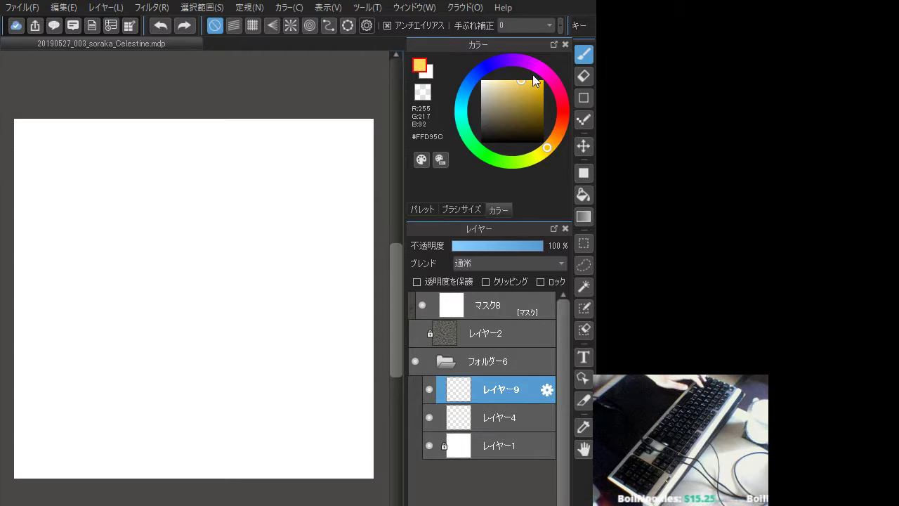
left_click(494, 120)
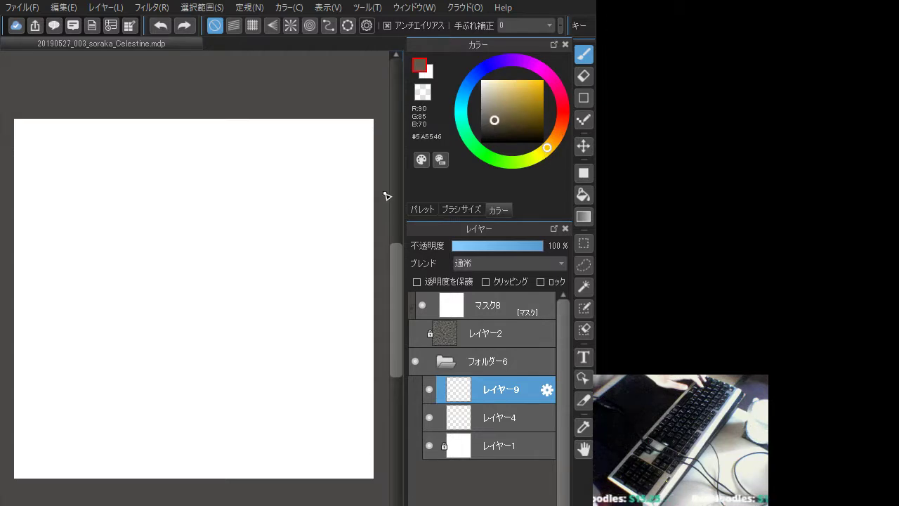
left_click_drag(237, 267, 298, 333)
key("ctrl+z")
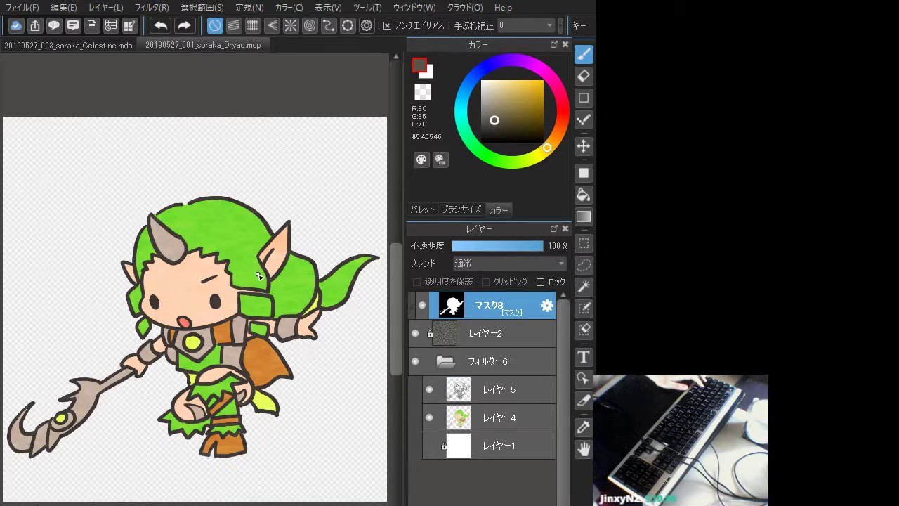
left_click(265, 45)
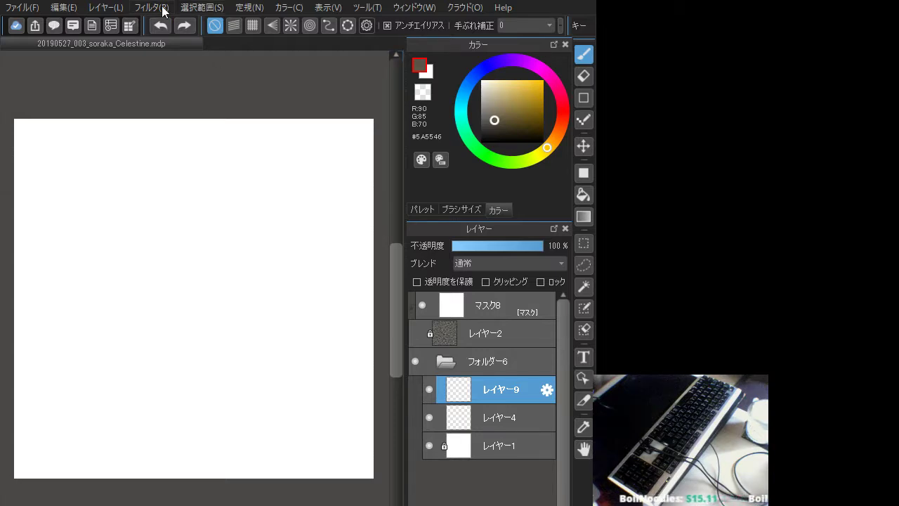
Try scribbled test strokes on the blank レイヤー9 while checking the available brush sizes
key("ctrl+plus")
mouse_move(165, 242)
left_mouse_down()
mouse_move(194, 317)
mouse_move(283, 361)
left_mouse_up()
key("ctrl+z")
left_click(462, 209)
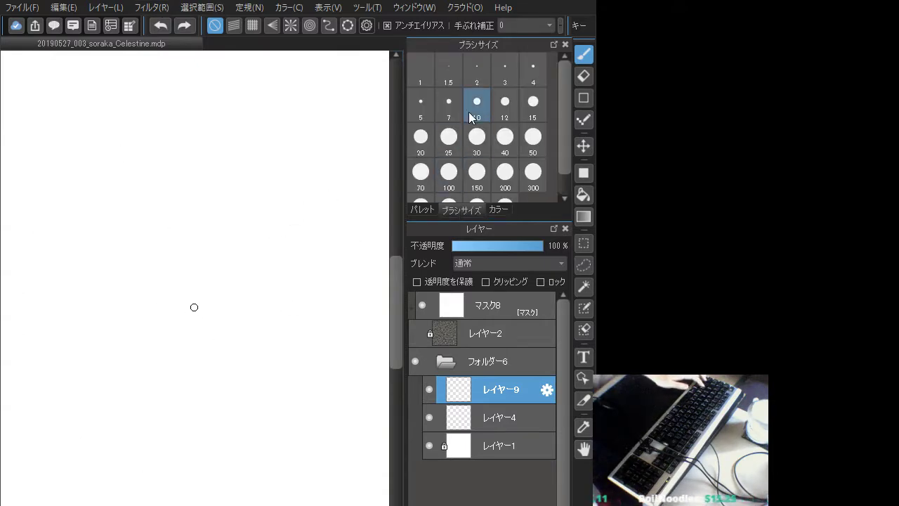
mouse_move(217, 305)
left_mouse_down()
mouse_move(207, 341)
mouse_move(317, 367)
left_mouse_up()
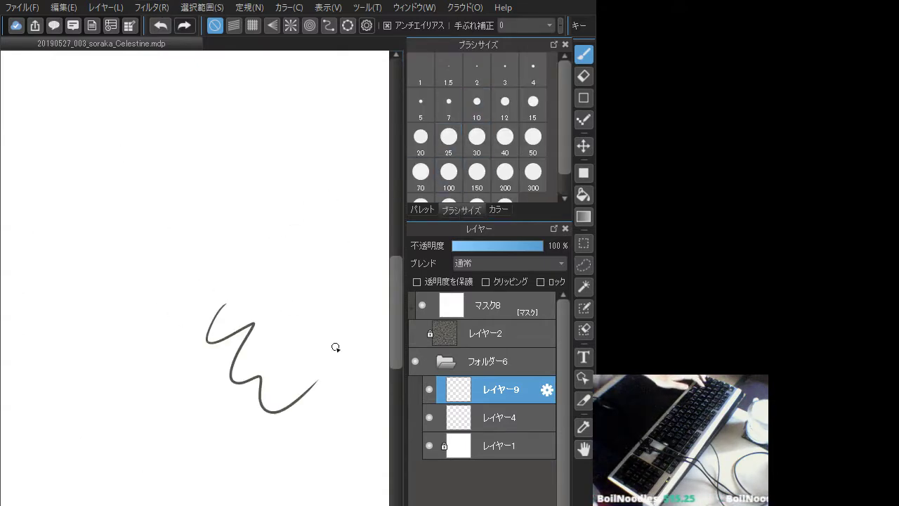
key("ctrl+z")
left_click(493, 206)
mouse_move(70, 295)
left_mouse_down()
mouse_move(165, 281)
mouse_move(321, 410)
left_mouse_up()
key("ctrl+z")
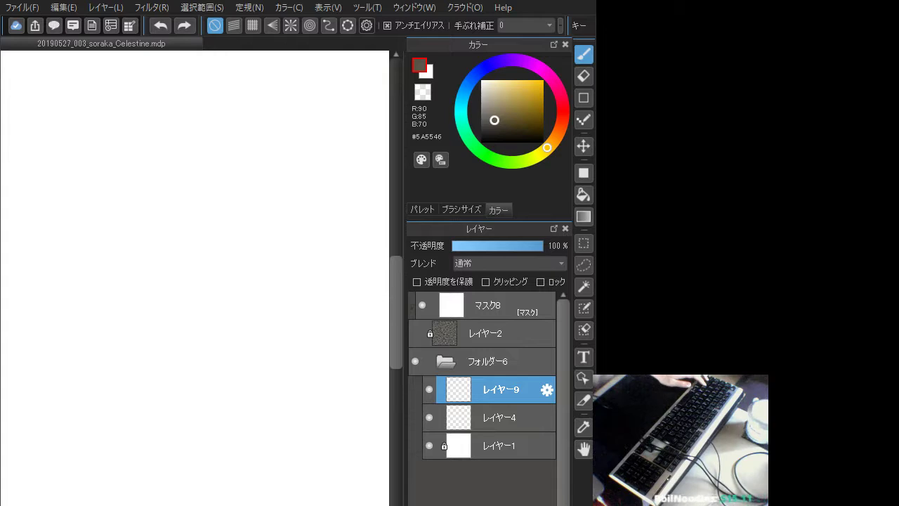
mouse_move(211, 263)
left_mouse_down()
mouse_move(240, 302)
mouse_move(259, 351)
left_mouse_up()
key("ctrl+z")
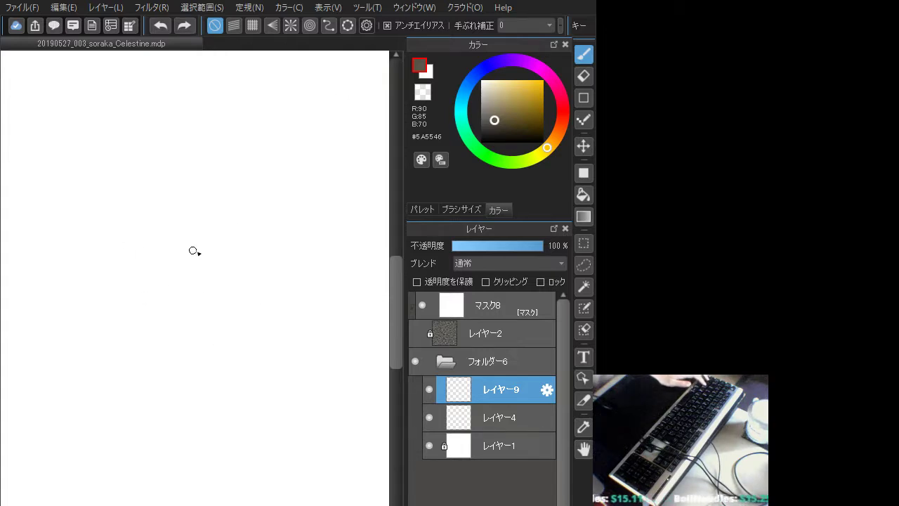
left_click_drag(246, 277, 214, 298)
key("ctrl+z")
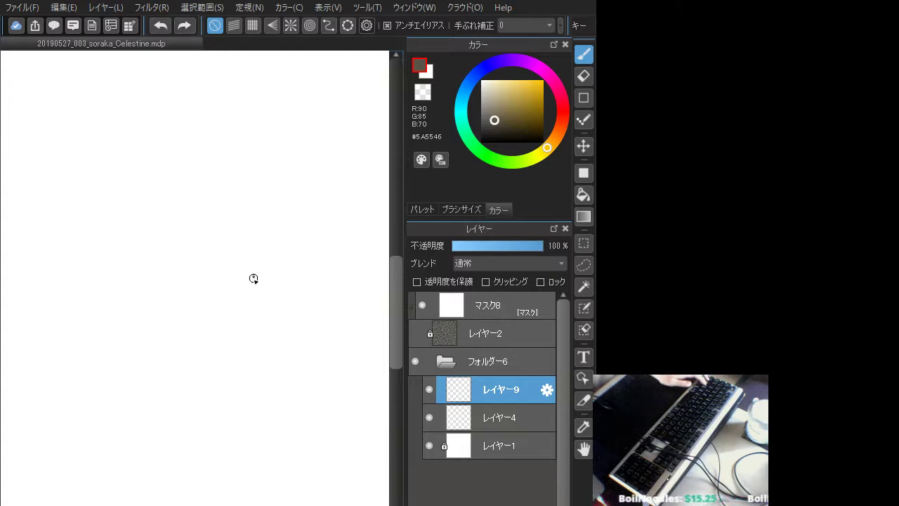
left_click_drag(254, 274, 248, 295)
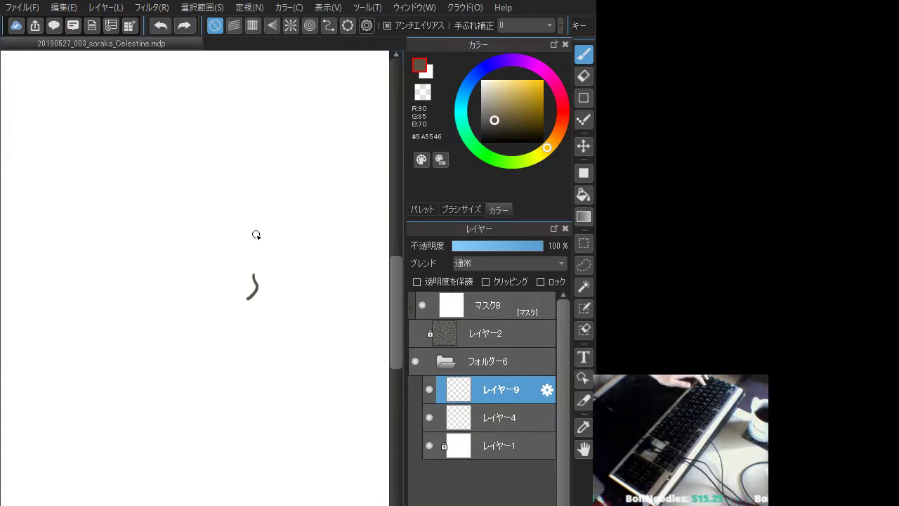
key("ctrl+z")
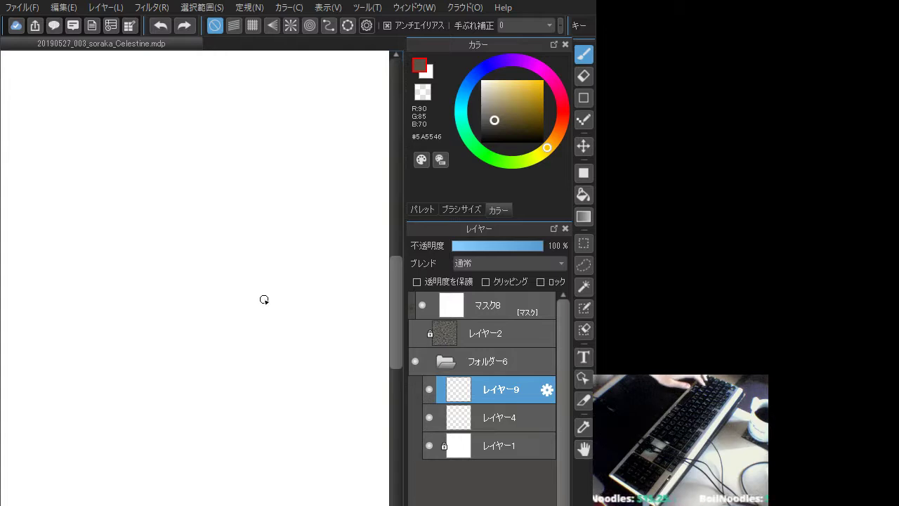
Draw a small jagged outline with two pointed peaks near the canvas centre on レイヤー9, undoing the faulty strokes
mouse_move(263, 300)
left_mouse_down()
mouse_move(241, 279)
mouse_move(208, 281)
mouse_move(193, 316)
mouse_move(239, 289)
mouse_move(236, 309)
mouse_move(237, 286)
mouse_move(236, 305)
mouse_move(219, 292)
mouse_move(198, 316)
mouse_move(200, 324)
mouse_move(225, 316)
left_mouse_up()
key("ctrl+z")
key("ctrl+z")
key("ctrl+z")
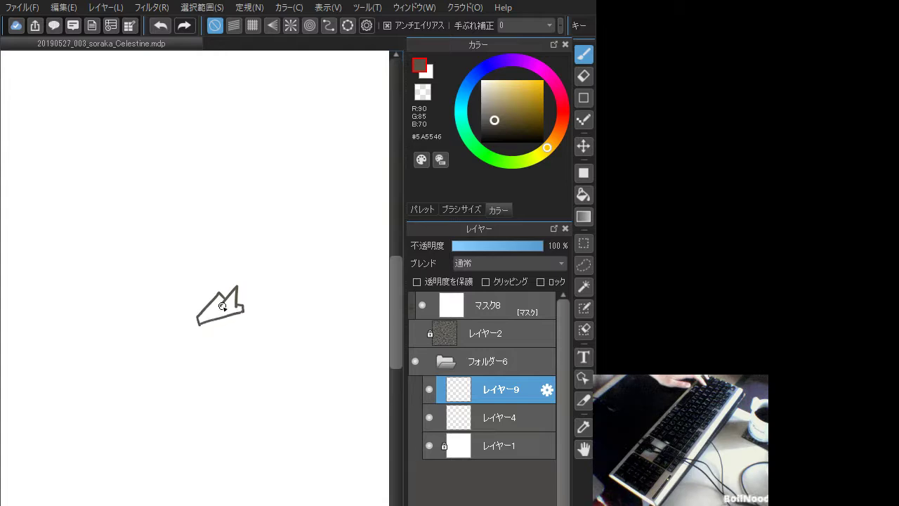
Draw a curved line rounding off the base of the taller peak inside the small outline, undoing the unsuccessful strokes
left_click_drag(220, 309, 238, 303)
key("ctrl+z")
key("ctrl+z")
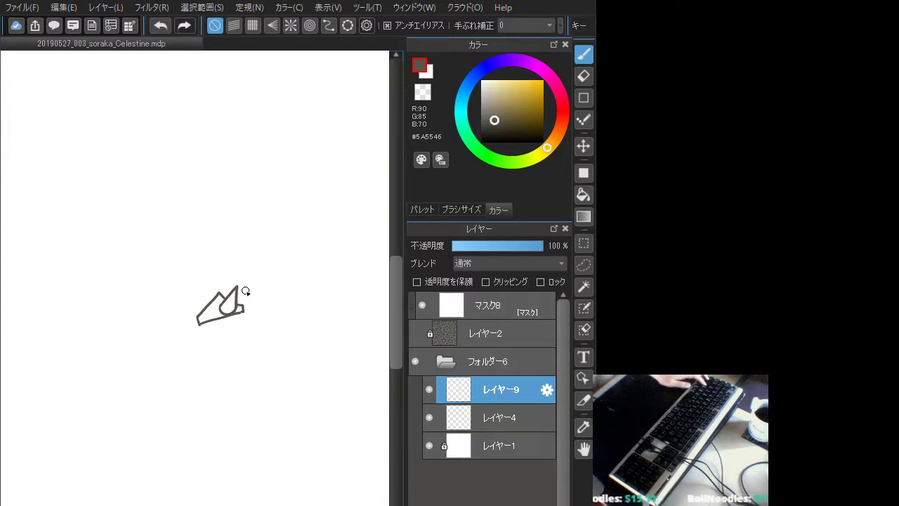
key("ctrl+z")
mouse_move(220, 304)
left_mouse_down()
mouse_move(241, 322)
mouse_move(196, 322)
mouse_move(232, 314)
mouse_move(239, 302)
mouse_move(221, 306)
mouse_move(232, 314)
mouse_move(238, 297)
mouse_move(220, 309)
mouse_move(238, 289)
left_mouse_up()
key("ctrl+z")
key("ctrl+z")
key("ctrl+z")
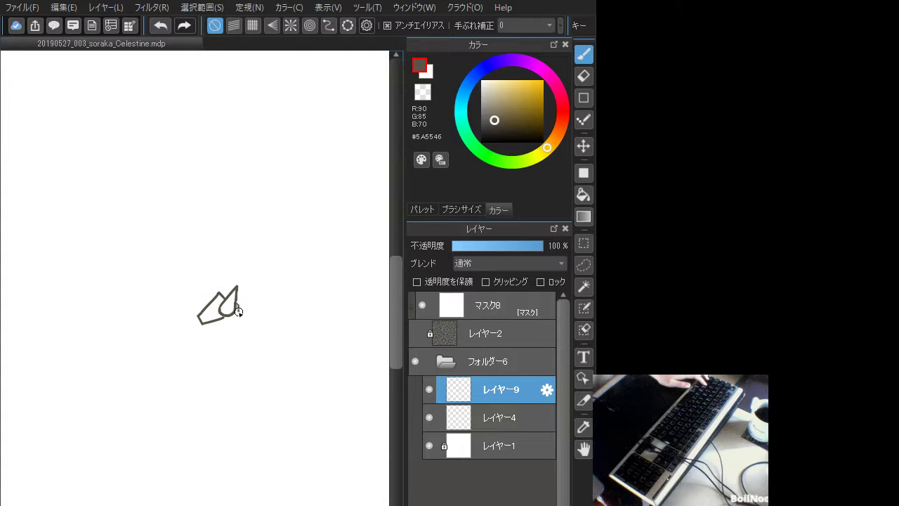
Draw a slanted headband strip divided into small segments along the head outline beside the horn, undoing the faulty strokes
key("ctrl+z")
mouse_move(222, 317)
left_mouse_down()
mouse_move(239, 308)
mouse_move(228, 316)
left_mouse_up()
key("ctrl+z")
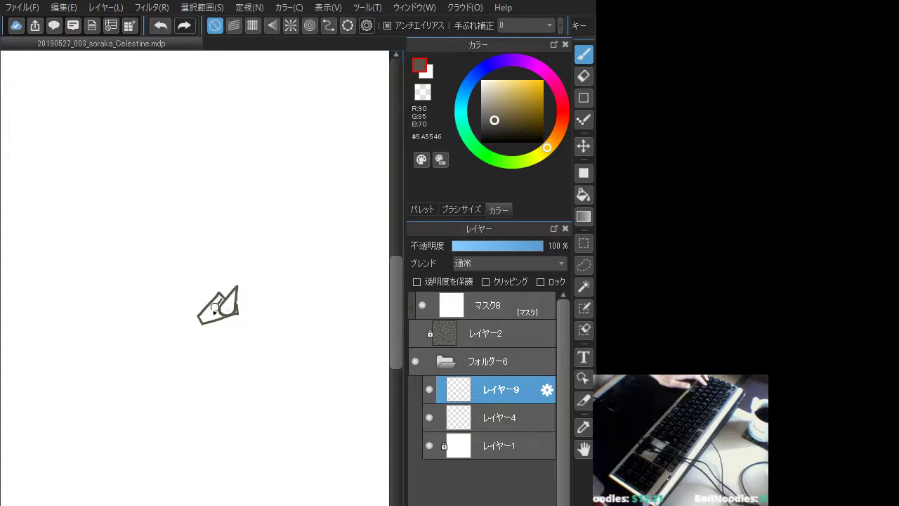
key("ctrl+z")
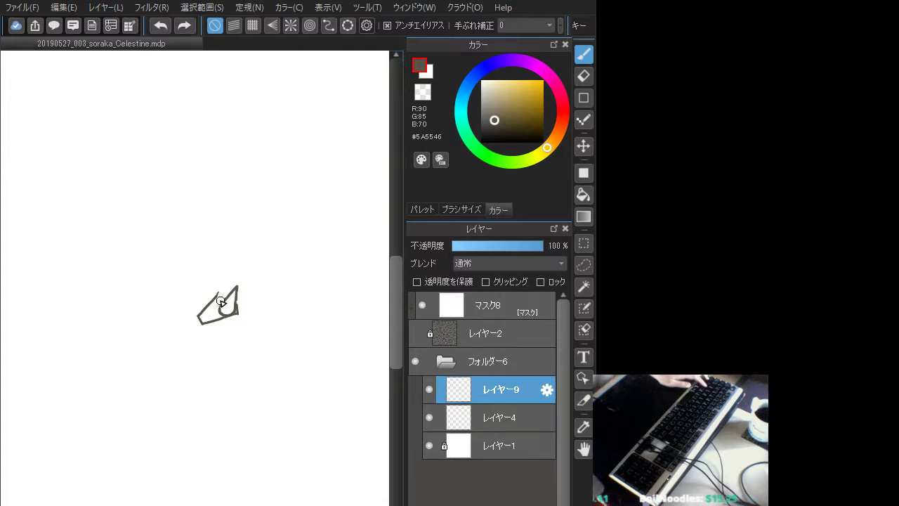
mouse_move(221, 301)
left_mouse_down()
mouse_move(232, 291)
mouse_move(207, 315)
left_mouse_up()
key("ctrl+z")
key("ctrl+z")
key("ctrl+z")
key("ctrl+z")
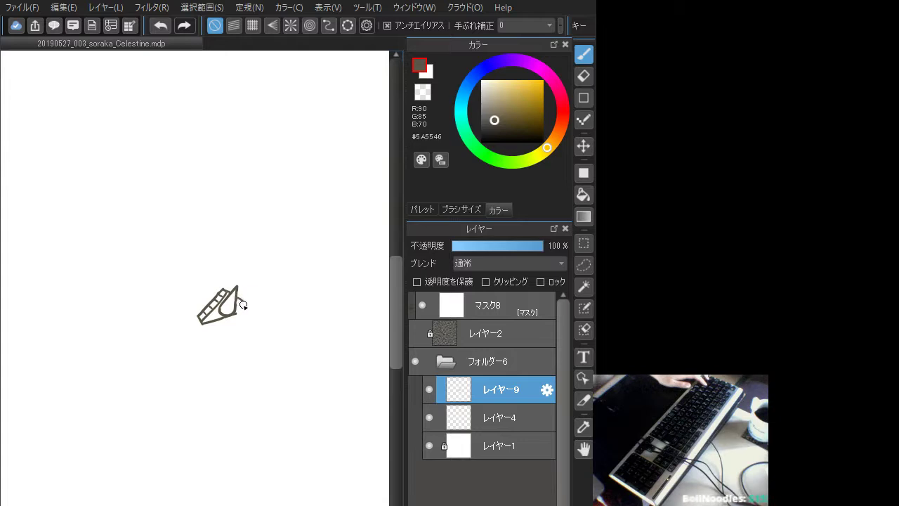
Draw the short angular end of the headpiece on the other side of the horn, undoing the faulty strokes
key("ctrl+z")
left_click_drag(237, 297, 239, 312)
key("ctrl+z")
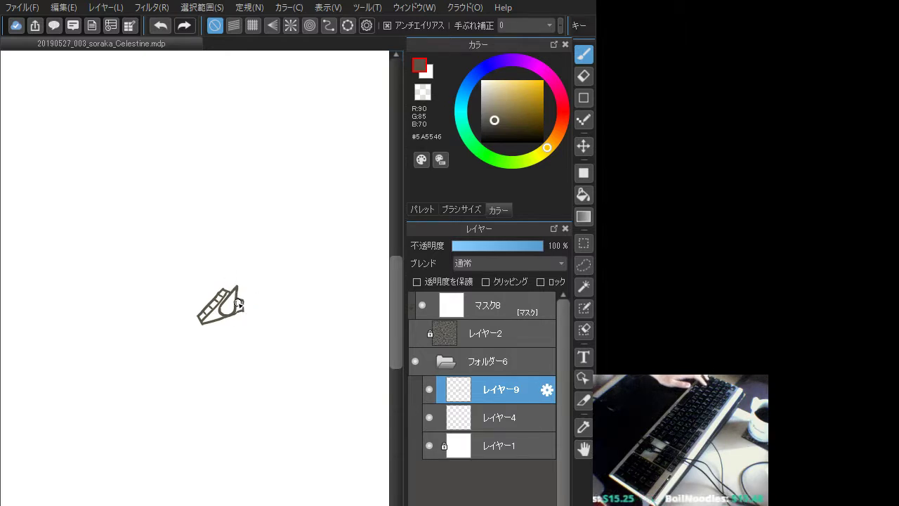
key("ctrl+z")
left_click_drag(236, 300, 243, 302)
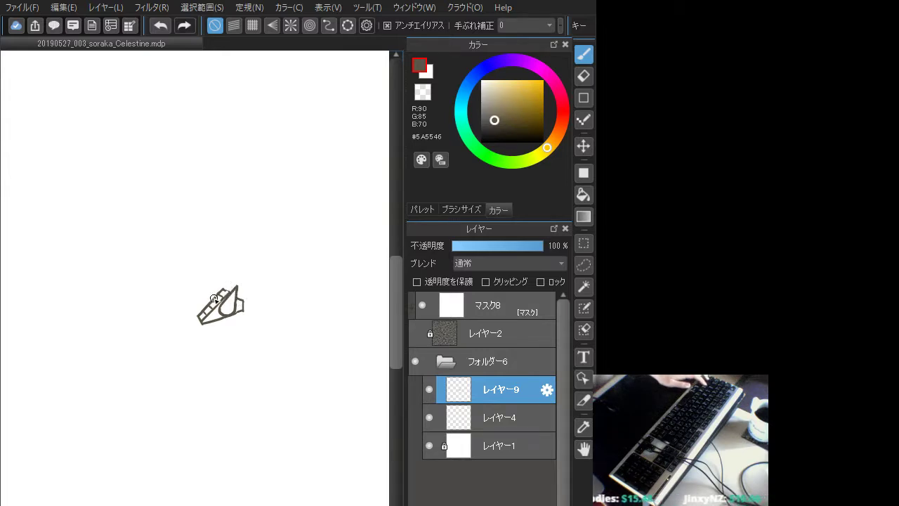
Draw two angular hair locks hanging below the headpiece on either side of the face, undoing the faulty strokes
mouse_move(242, 316)
left_mouse_down()
mouse_move(223, 330)
mouse_move(250, 328)
mouse_move(250, 337)
mouse_move(217, 323)
mouse_move(254, 327)
mouse_move(255, 336)
mouse_move(214, 327)
mouse_move(219, 319)
mouse_move(200, 341)
left_mouse_up()
key("ctrl+z")
key("ctrl+z")
mouse_move(200, 342)
left_mouse_down()
mouse_move(218, 353)
mouse_move(199, 342)
left_mouse_up()
key("ctrl+z")
key("ctrl+z")
left_click_drag(200, 342, 223, 351)
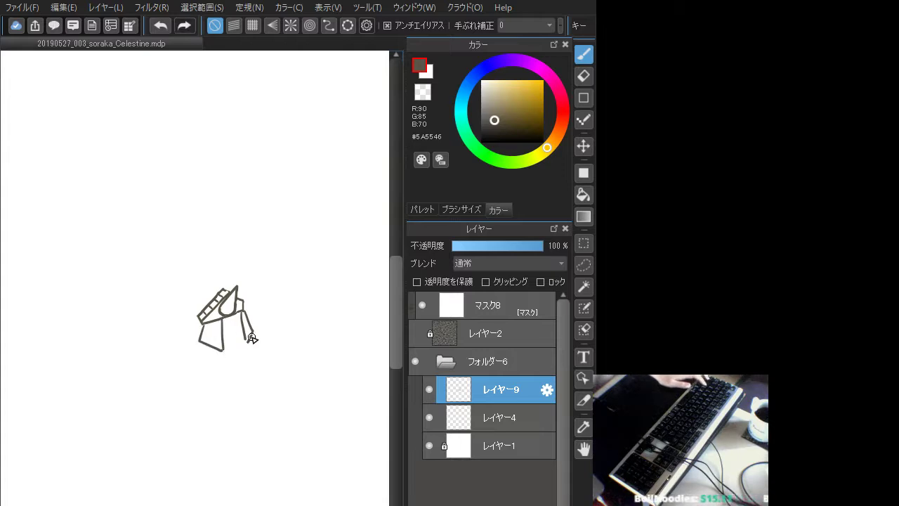
Draw a small pointed ear beside the wider hair lock and a curved jawline between the locks
left_click_drag(190, 321, 201, 331)
key("ctrl+z")
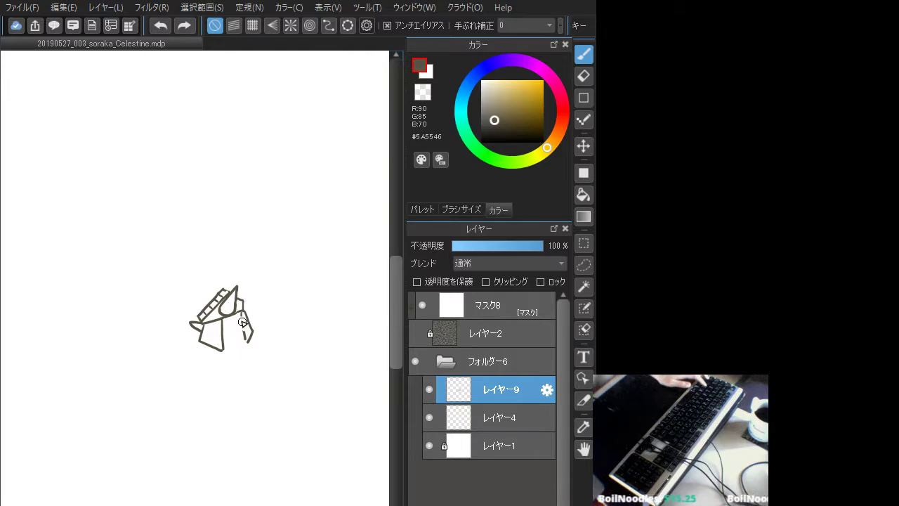
left_click_drag(245, 328, 242, 314)
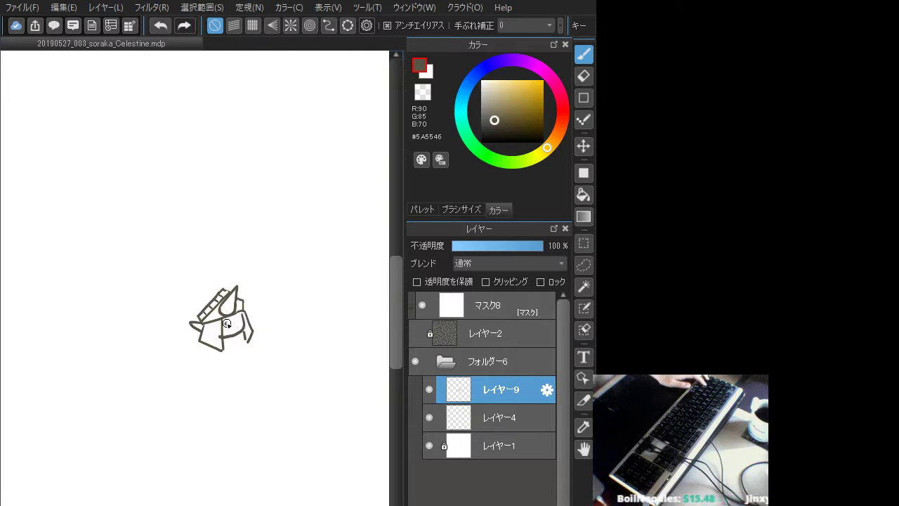
Redraw the inner edge of the wider hair lock to make it narrower, and extend the jawline towards it
left_click_drag(223, 323, 222, 344)
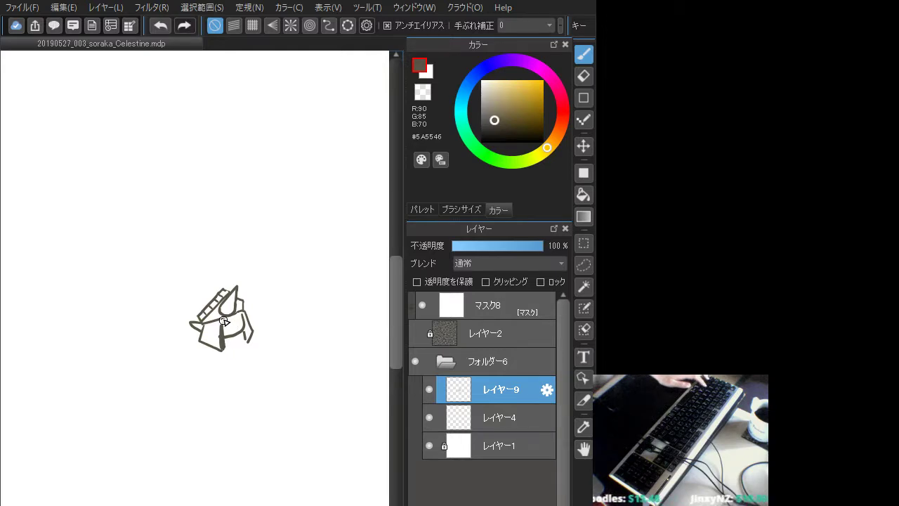
key("ctrl+z")
key("ctrl+z")
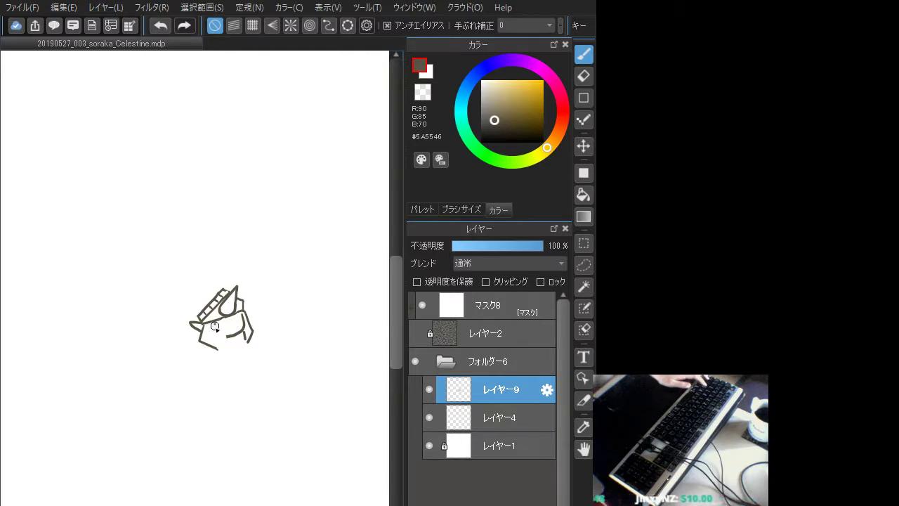
key("ctrl+z")
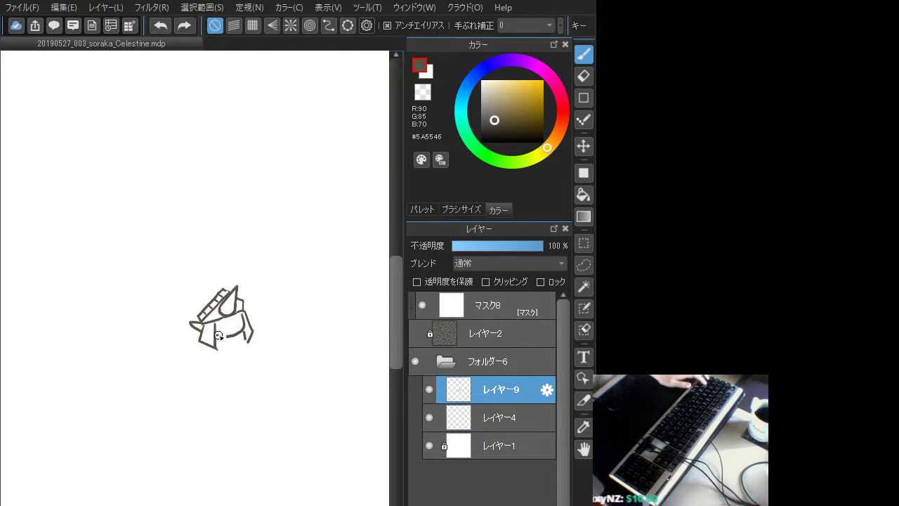
left_click_drag(217, 335, 226, 336)
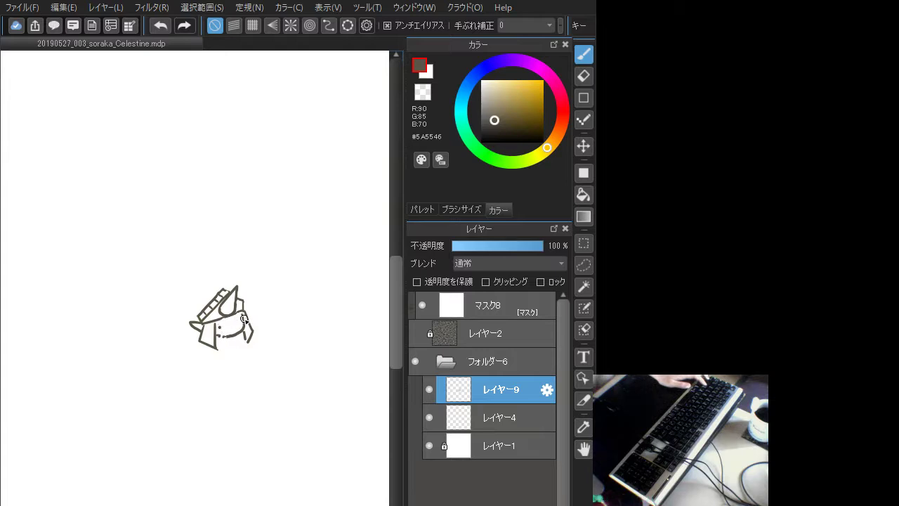
Try dot eyes and a smiling mouth on the face, and undo these strokes
key("ctrl+z")
left_click_drag(219, 325, 218, 330)
key("ctrl+z")
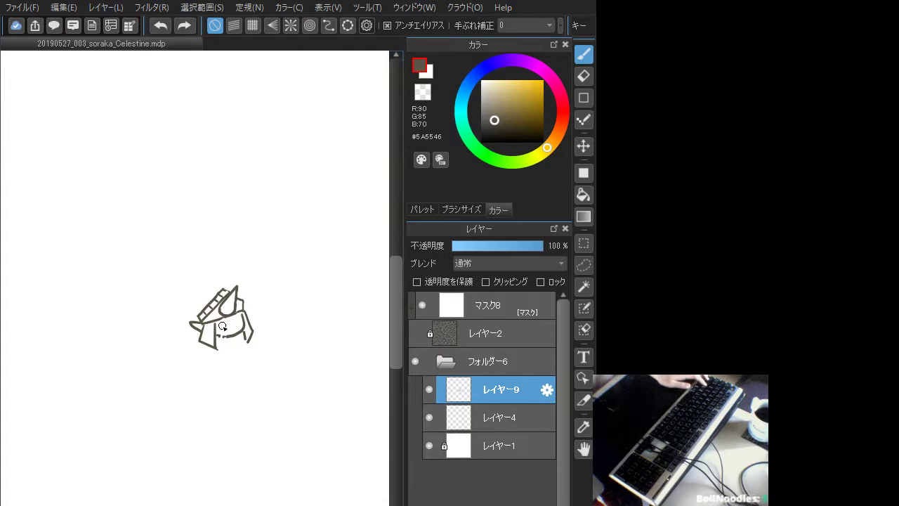
left_click(223, 326)
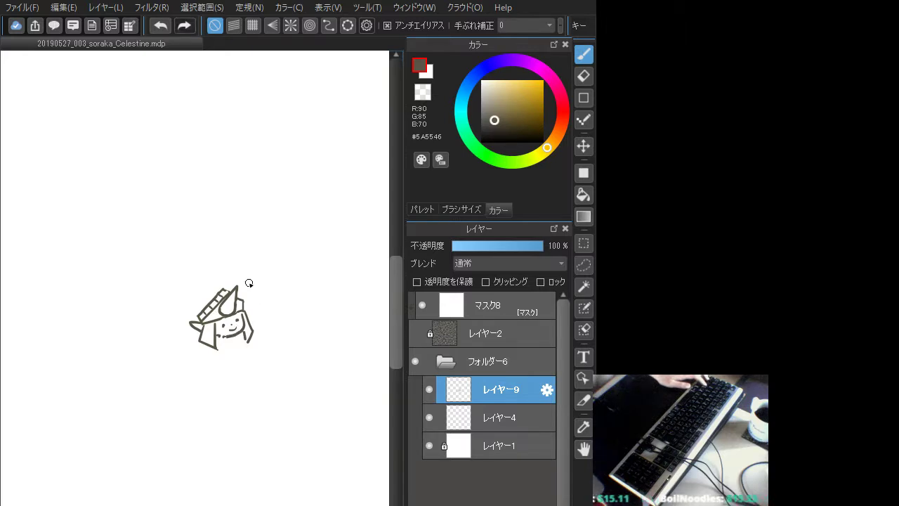
key("ctrl+z")
key("ctrl+z")
key("ctrl+z")
key("ctrl+z")
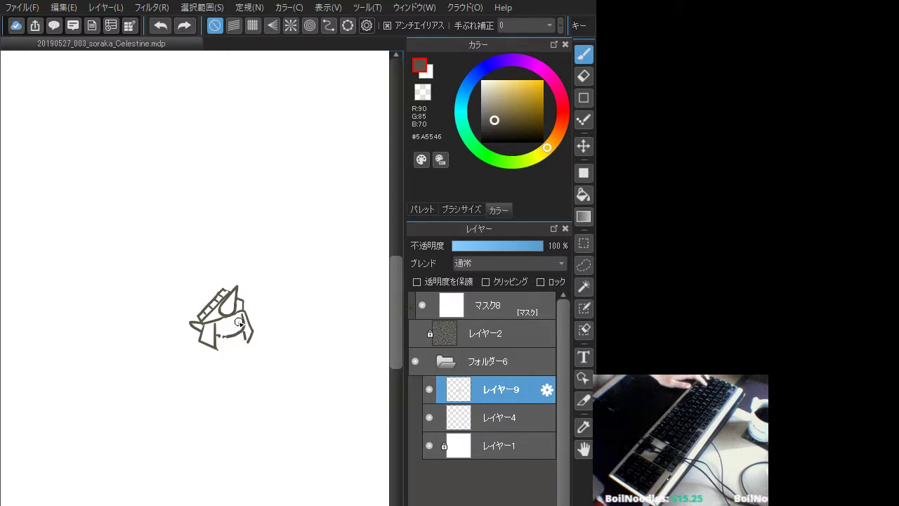
Try a second set of eyes with a small mouth on the face, and remove them
left_click_drag(239, 322, 238, 326)
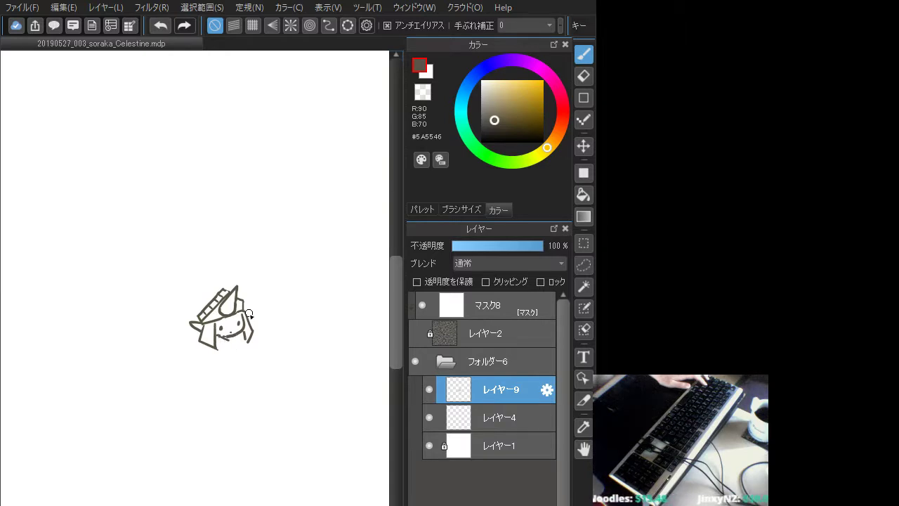
left_click_drag(233, 331, 230, 333)
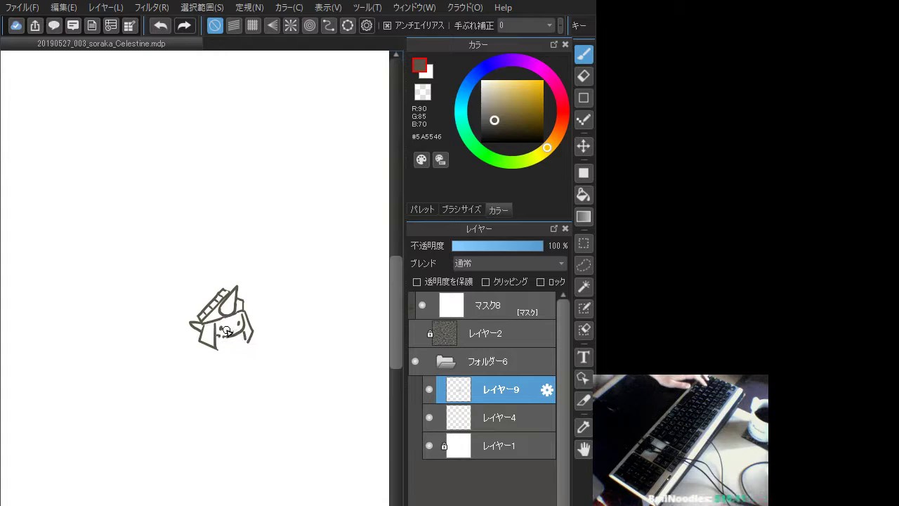
left_click_drag(226, 331, 238, 328)
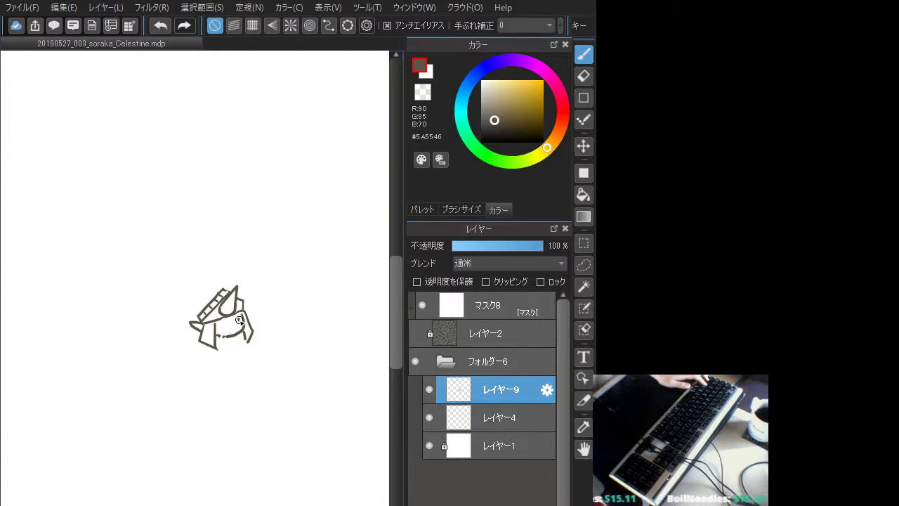
key("ctrl+z")
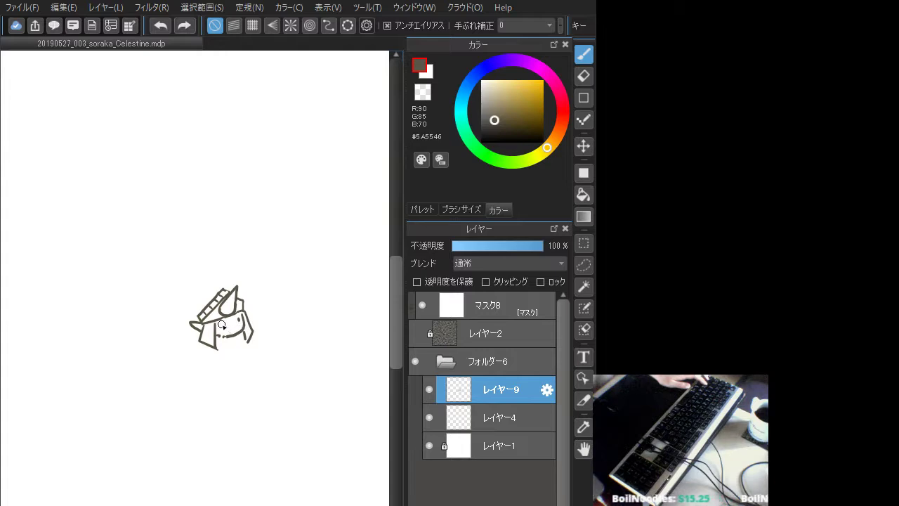
Draw two short vertical eyes on the face, comparing stroke versions with undo and redo
left_click_drag(221, 323, 221, 327)
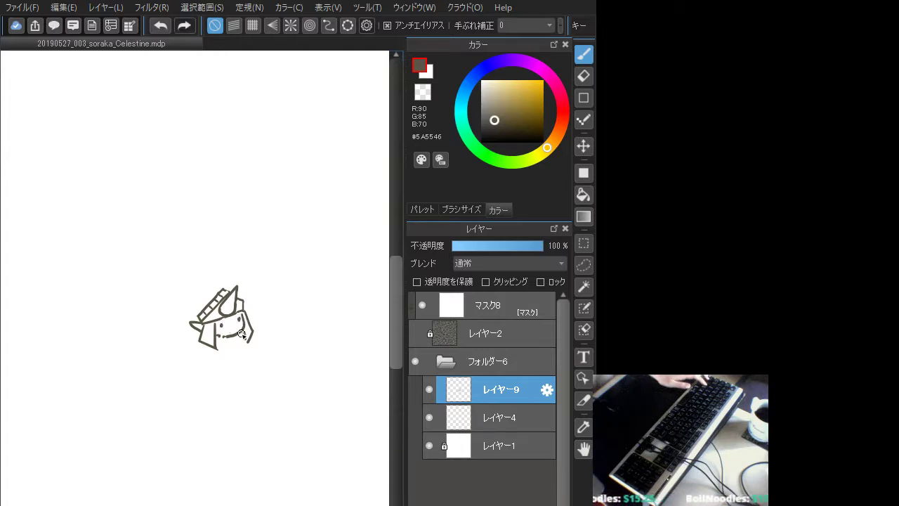
key("ctrl+z")
left_click_drag(238, 317, 240, 322)
key("ctrl+z")
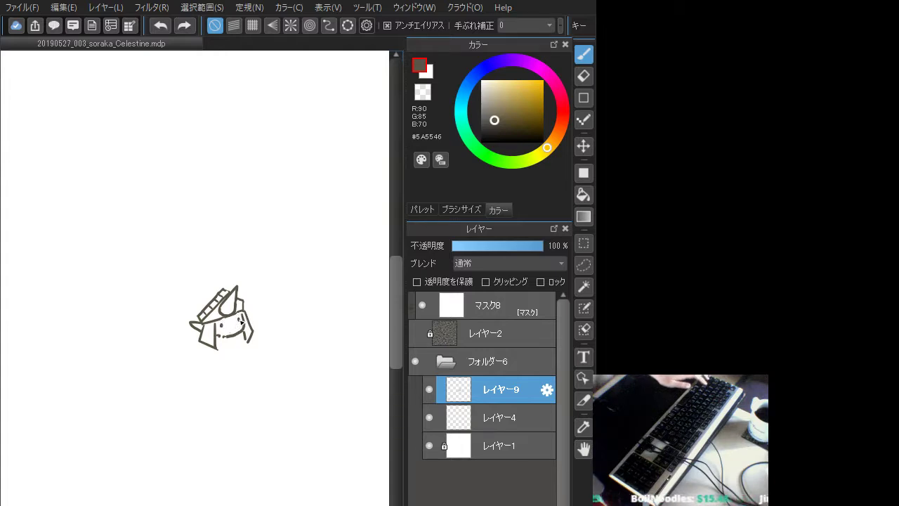
key("ctrl+y")
key("ctrl+z")
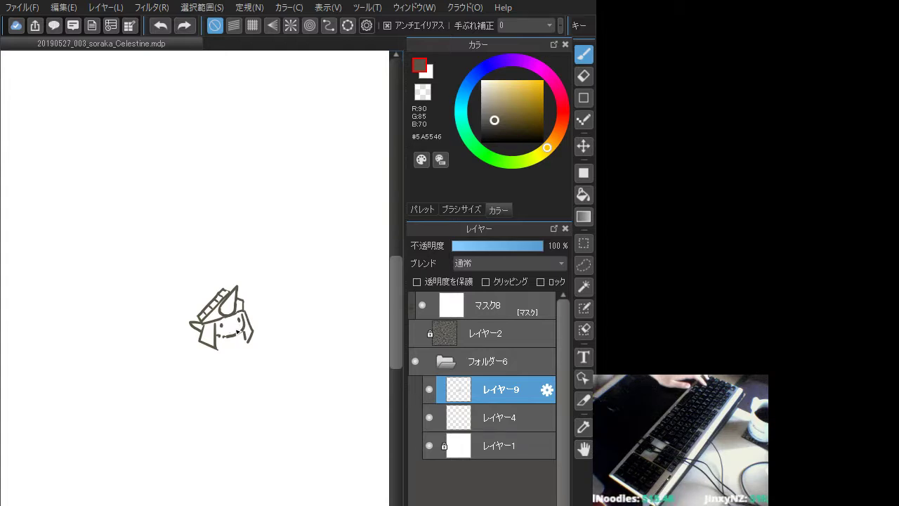
key("ctrl+y")
key("ctrl+z")
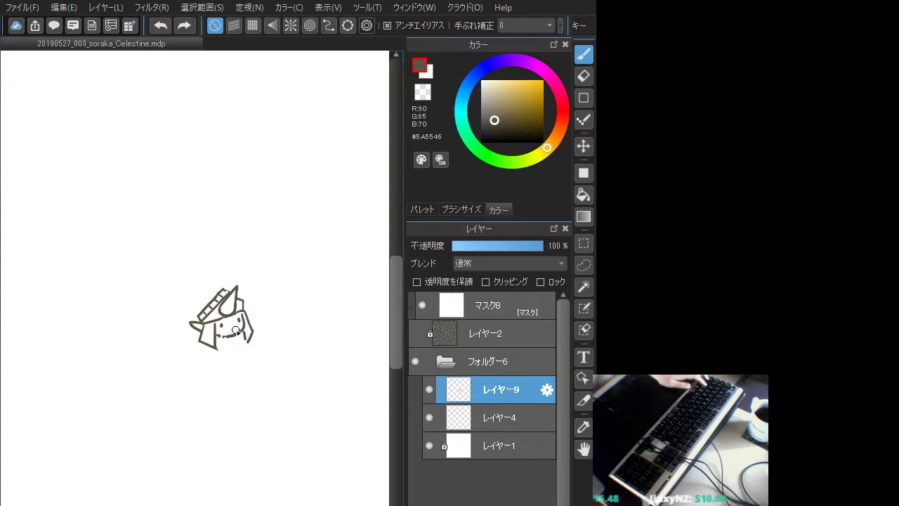
Redraw the jawline with a small mouth above it and rework the tip of the hair lock on the face's right side
left_click_drag(227, 335, 246, 320)
key("ctrl+z")
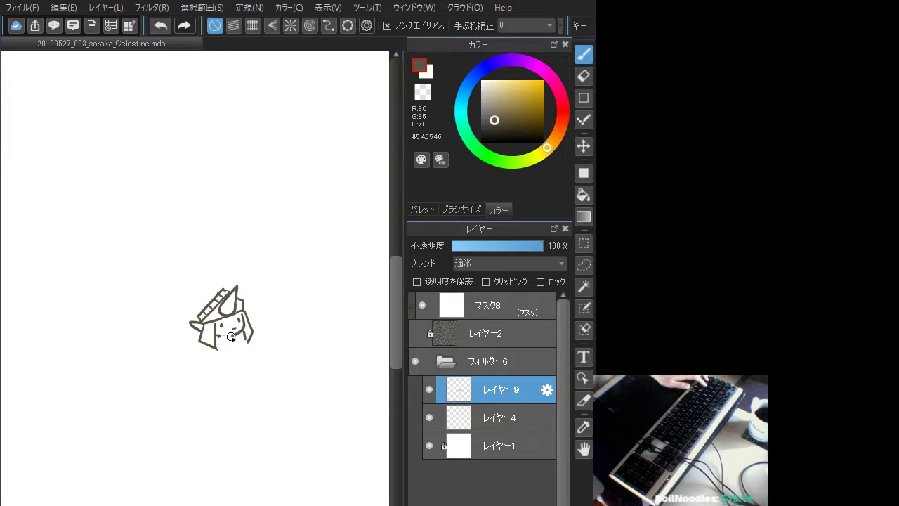
key("ctrl+z")
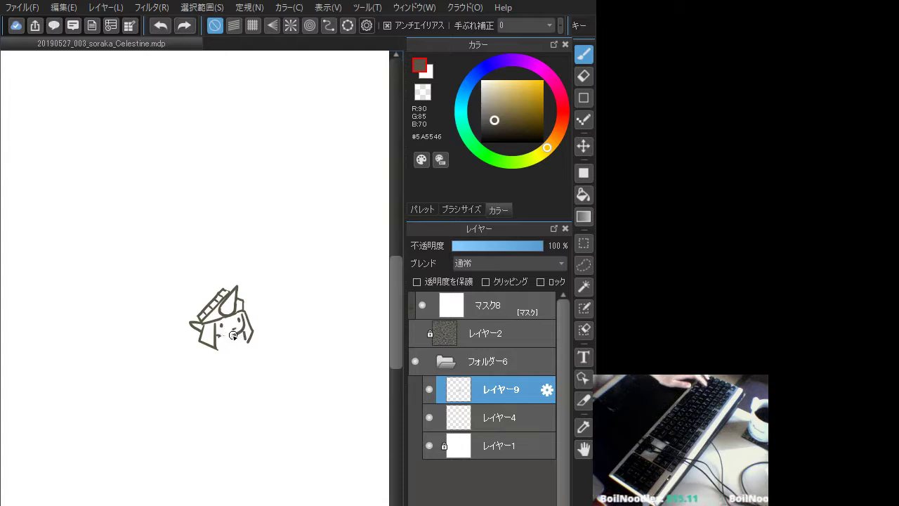
left_click_drag(243, 324, 227, 337)
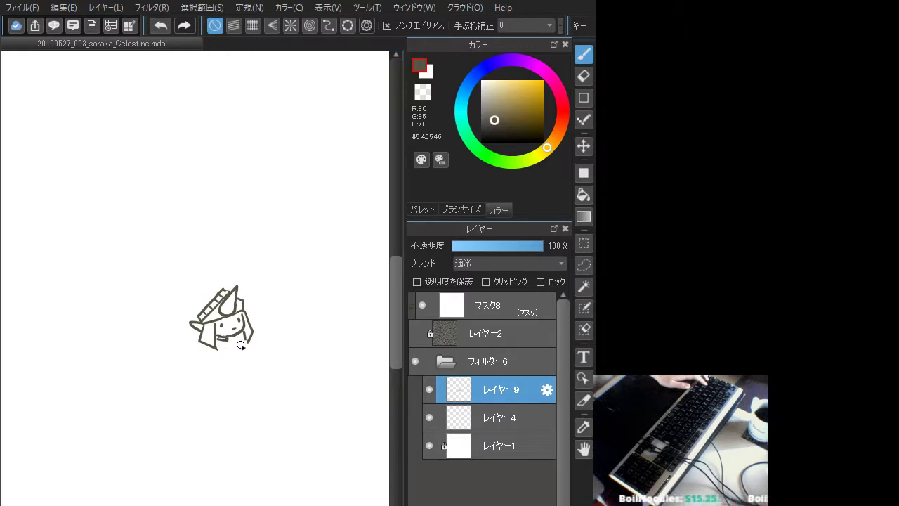
key("ctrl+z")
key("ctrl+y")
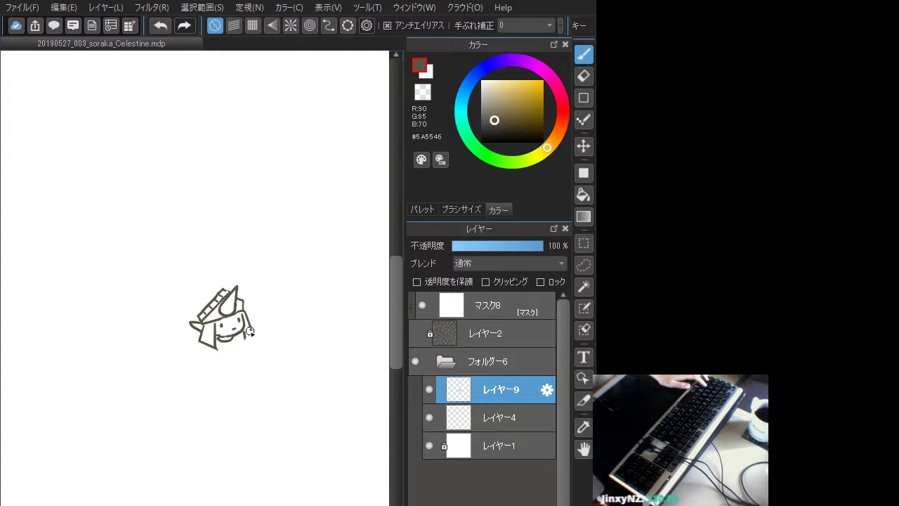
left_click_drag(250, 328, 246, 339)
key("ctrl+z")
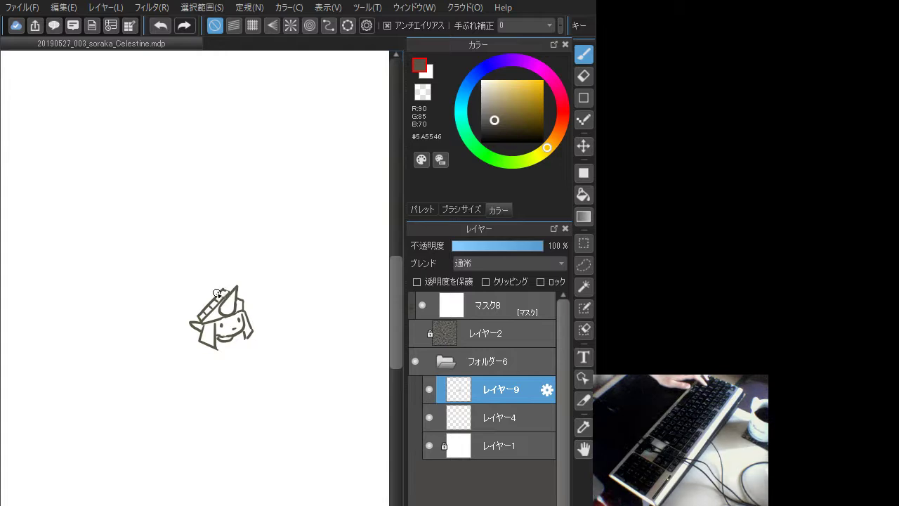
Erase the tall pointed horn on the headpiece and redraw it shorter with a rounded base, undoing the faulty strokes
left_click_drag(224, 314, 232, 301)
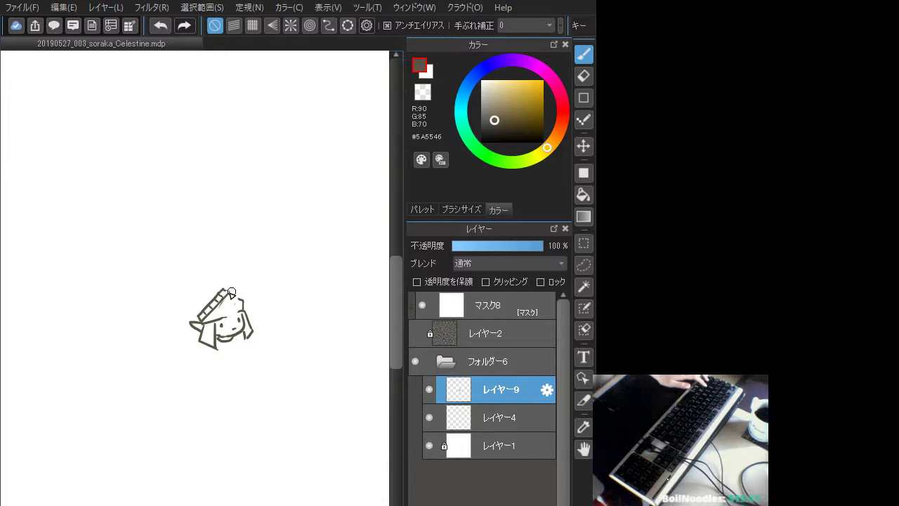
mouse_move(229, 292)
left_mouse_down()
mouse_move(236, 299)
mouse_move(235, 291)
mouse_move(229, 302)
left_mouse_up()
key("ctrl+z")
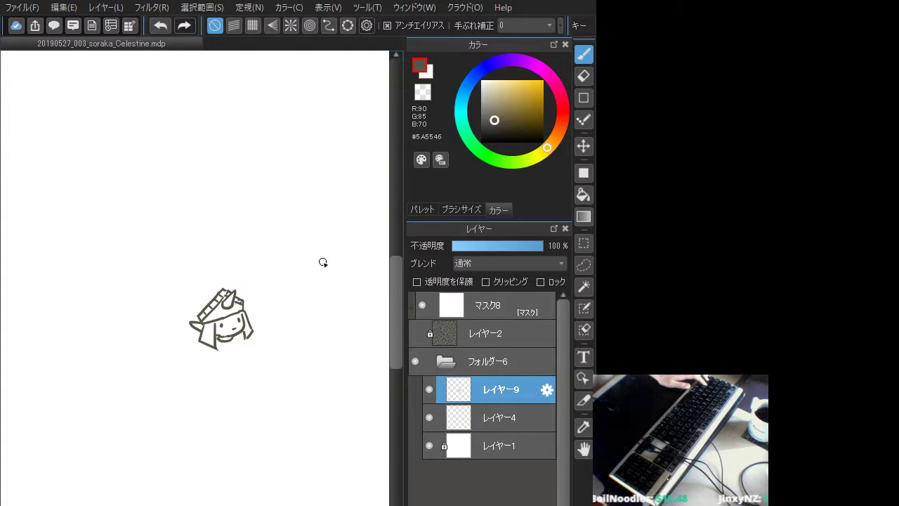
left_click(580, 267)
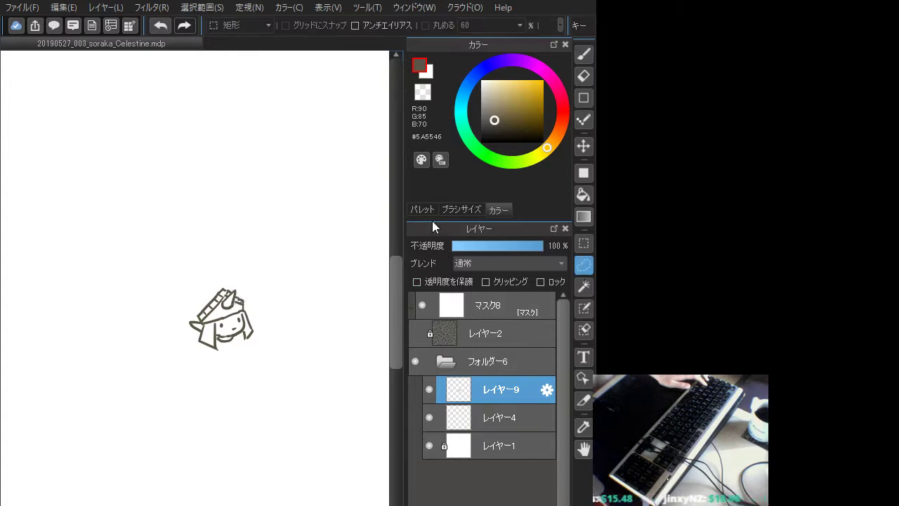
key("b")
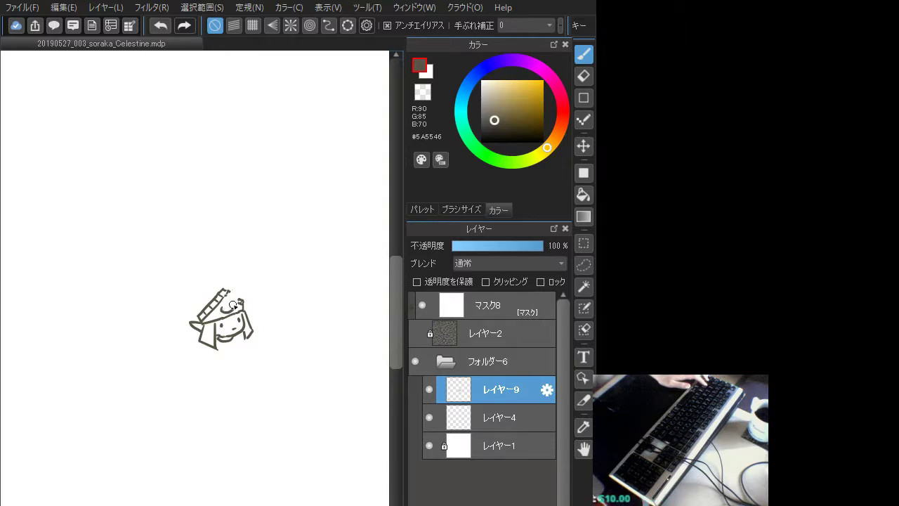
mouse_move(221, 303)
left_mouse_down()
mouse_move(235, 309)
mouse_move(227, 299)
mouse_move(236, 292)
left_mouse_up()
key("ctrl+z")
key("ctrl+z")
key("ctrl+z")
key("ctrl+z")
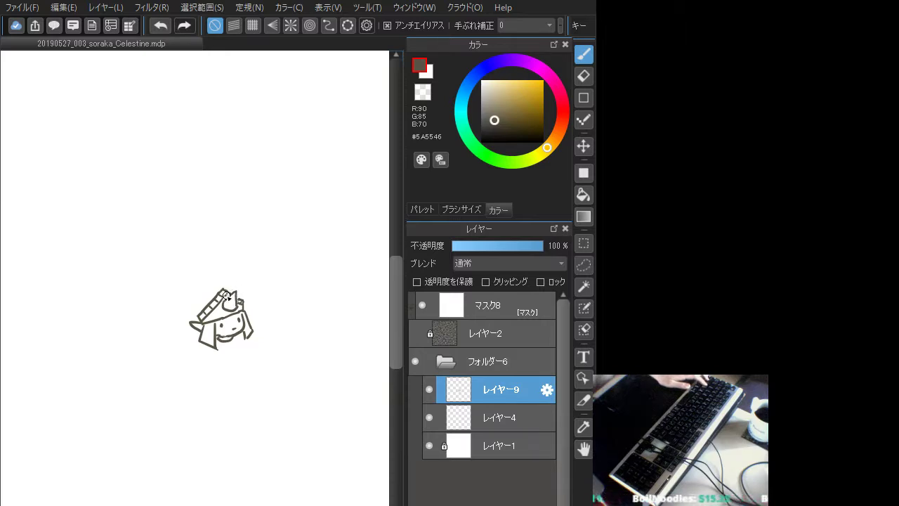
key("ctrl+z")
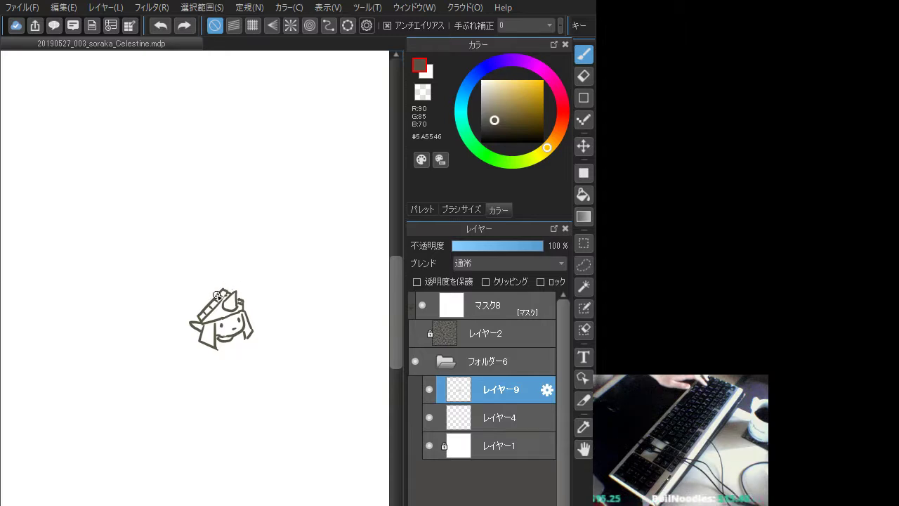
Draw a curved line for the back of the head above the segmented headband, undoing the unsuccessful strokes
left_click_drag(211, 296, 193, 322)
key("ctrl+z")
key("ctrl+z")
key("ctrl+z")
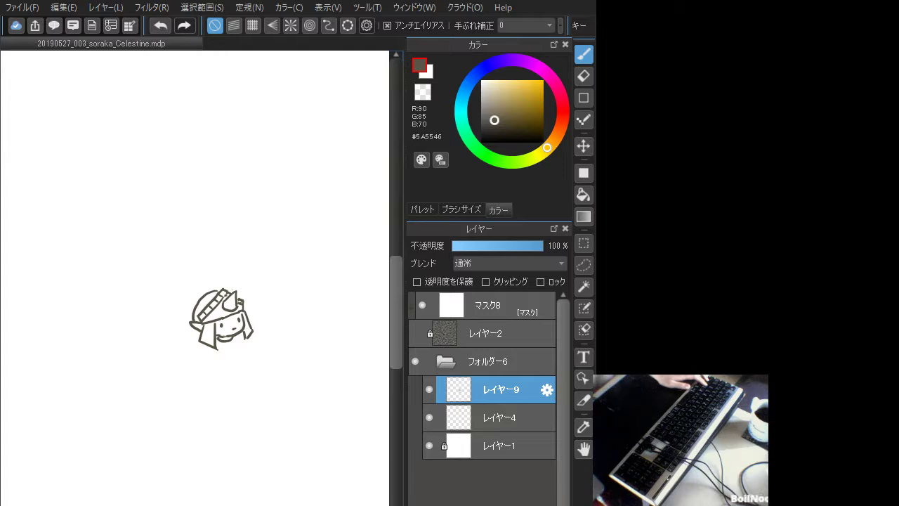
Draw the short neck line below the chin between the hair locks, undoing the strokes that miss
left_click_drag(248, 344, 266, 354)
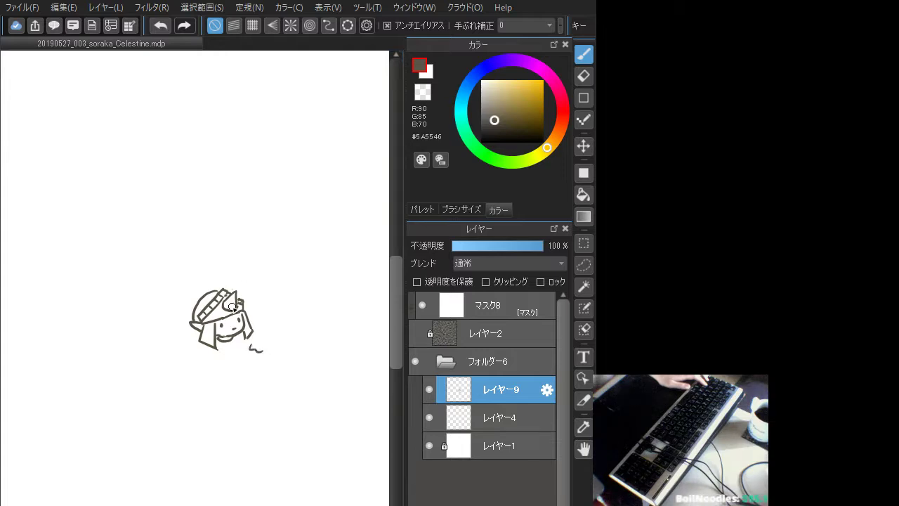
key("ctrl+z")
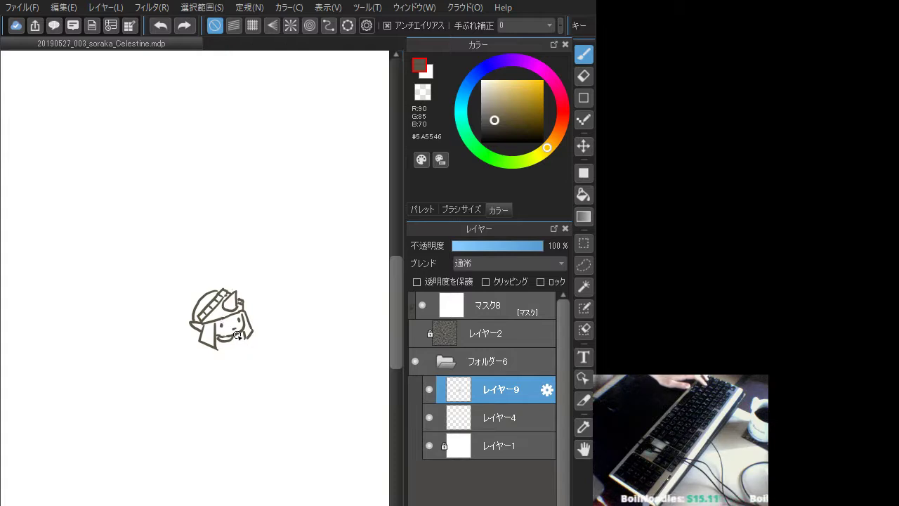
left_click_drag(235, 343, 240, 337)
key("ctrl+z")
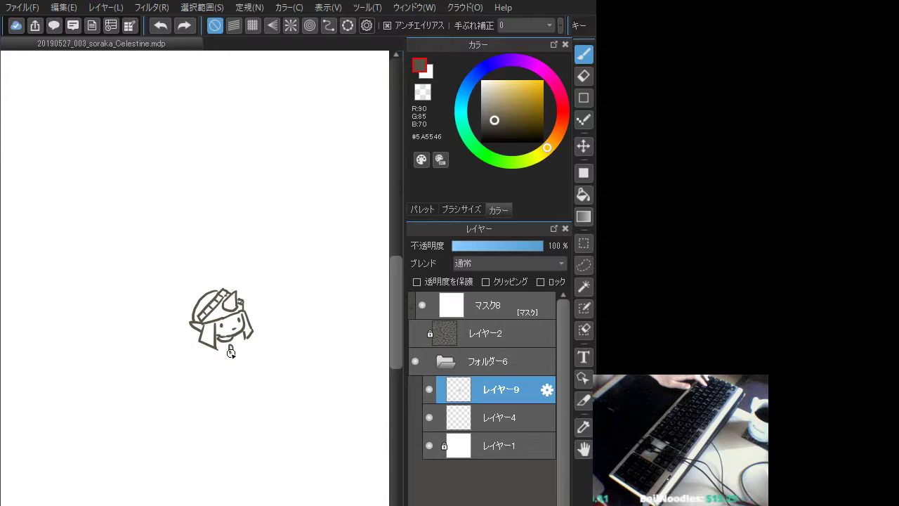
left_click_drag(231, 353, 237, 336)
key("ctrl+z")
key("ctrl+z")
key("ctrl+z")
key("ctrl+z")
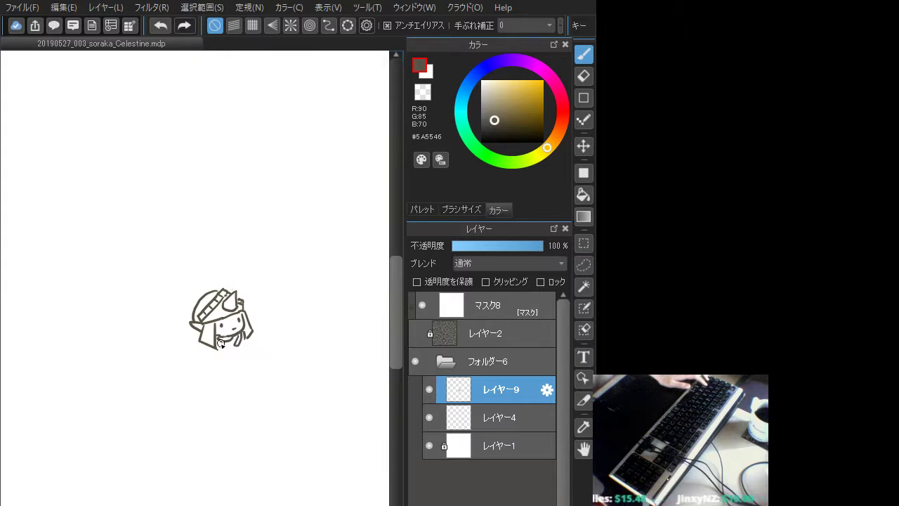
key("ctrl+z")
left_click_drag(232, 343, 236, 338)
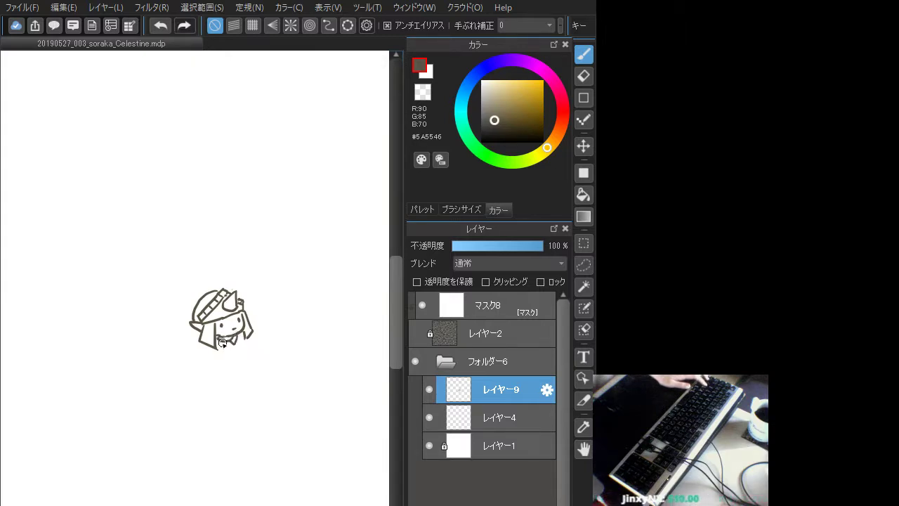
key("ctrl+z")
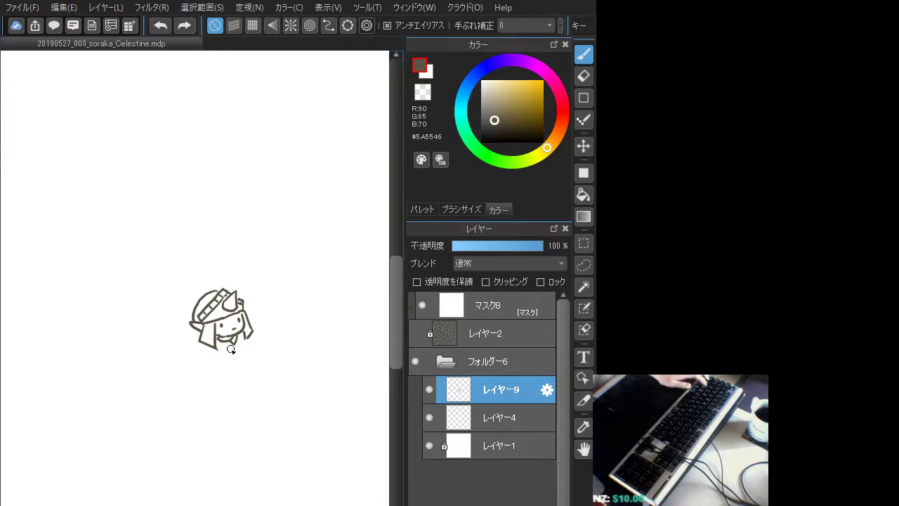
Draw a small round brooch at the collar under the chin, comparing attempts and undoing the faulty strokes
left_click_drag(222, 346, 224, 339)
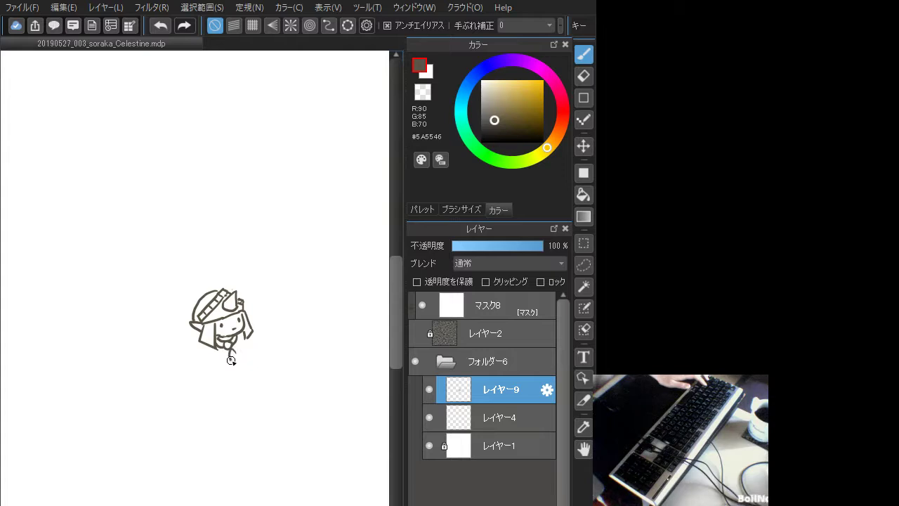
key("ctrl+z")
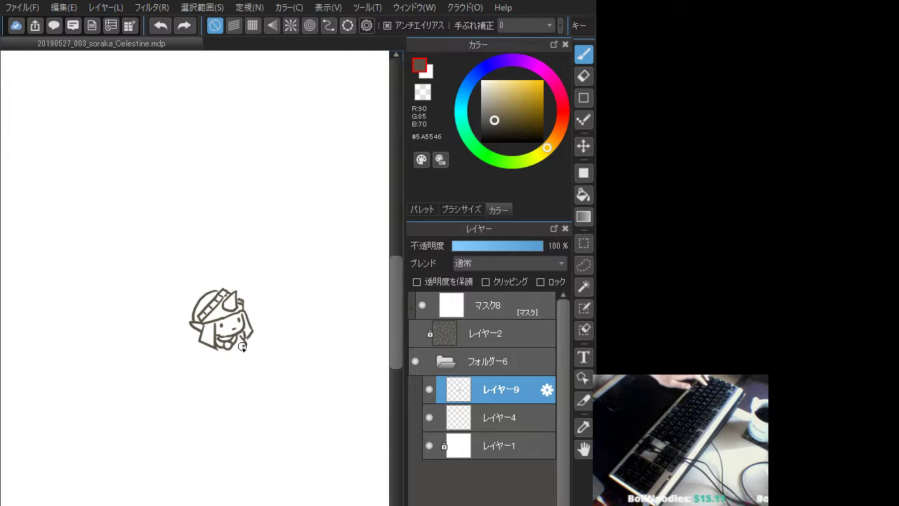
left_click_drag(242, 346, 232, 348)
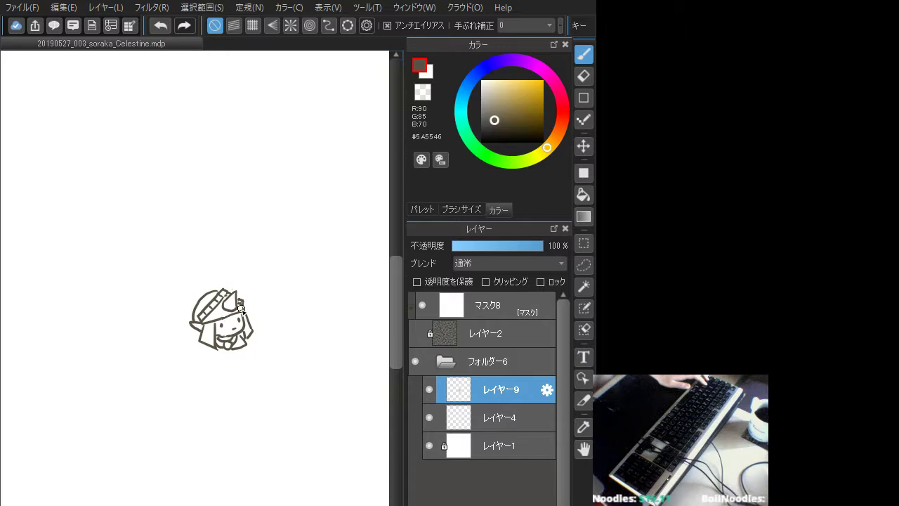
key("ctrl+z")
left_click_drag(227, 343, 233, 345)
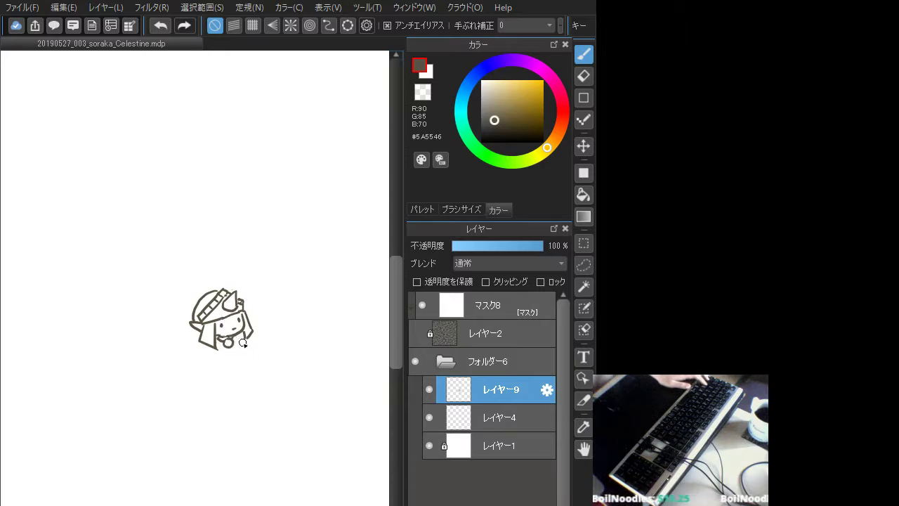
key("ctrl+z")
Draw the curved shoulder cape below the hair and brooch, undoing the unsuccessful hem strokes
mouse_move(243, 333)
left_mouse_down()
mouse_move(247, 343)
mouse_move(233, 351)
mouse_move(202, 349)
mouse_move(226, 354)
mouse_move(235, 346)
mouse_move(216, 350)
mouse_move(252, 331)
left_mouse_up()
key("ctrl+z")
key("ctrl+z")
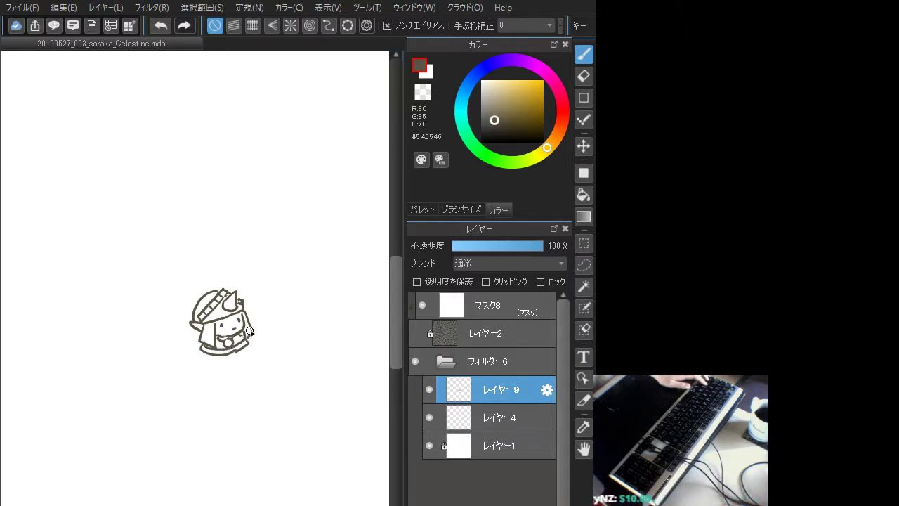
key("ctrl+z")
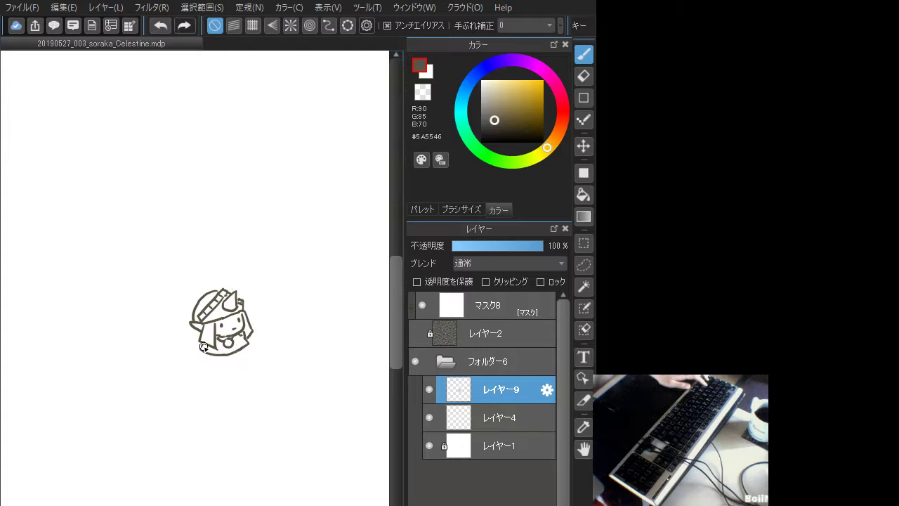
key("ctrl+z")
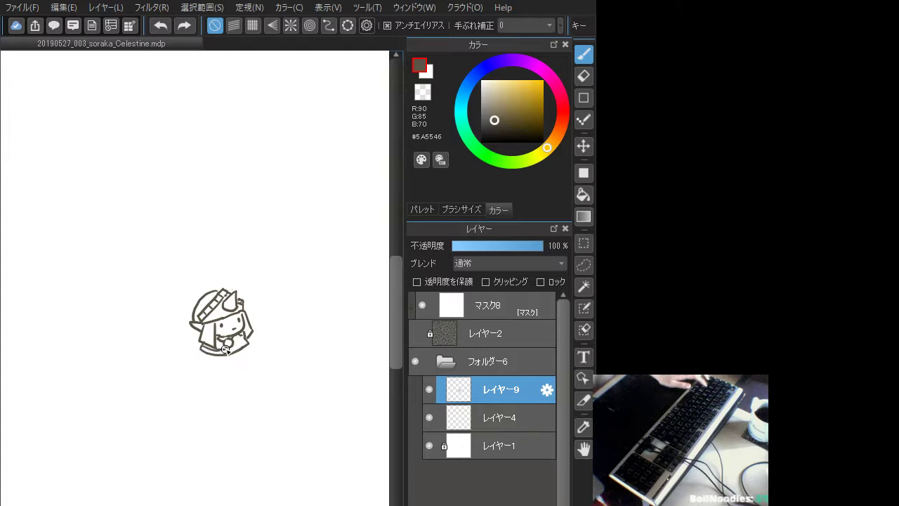
Rework the front of the cape beside the brooch into a bent arm shape across the chest
left_click_drag(221, 350, 235, 345)
key("ctrl+z")
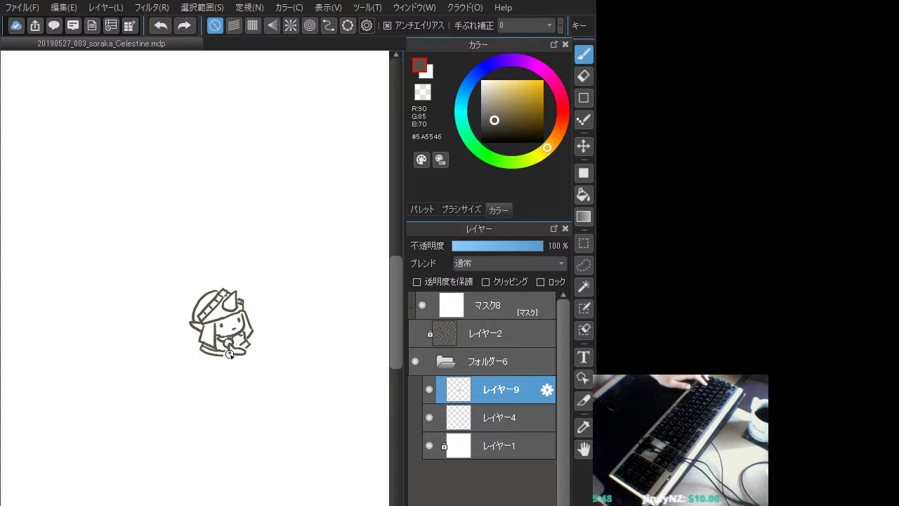
mouse_move(230, 354)
left_mouse_down()
mouse_move(239, 349)
mouse_move(234, 354)
left_mouse_up()
key("ctrl+z")
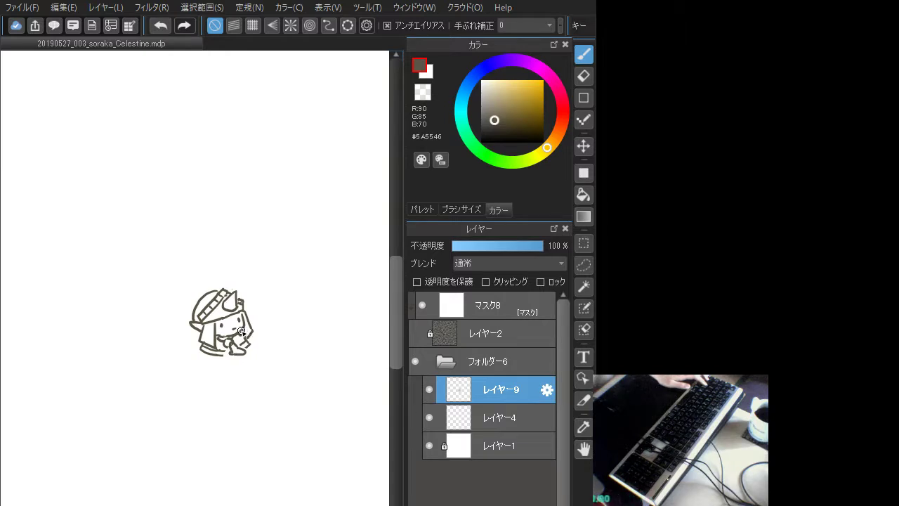
key("ctrl+z")
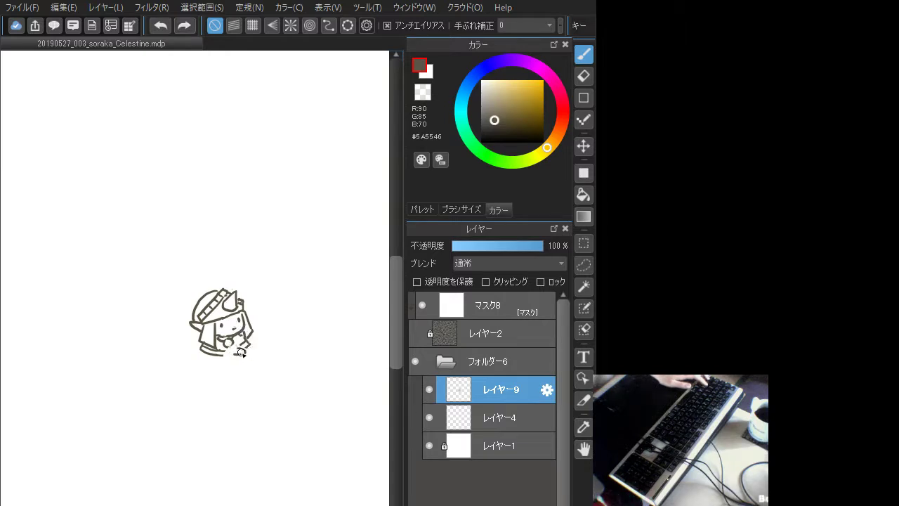
left_click_drag(234, 354, 236, 350)
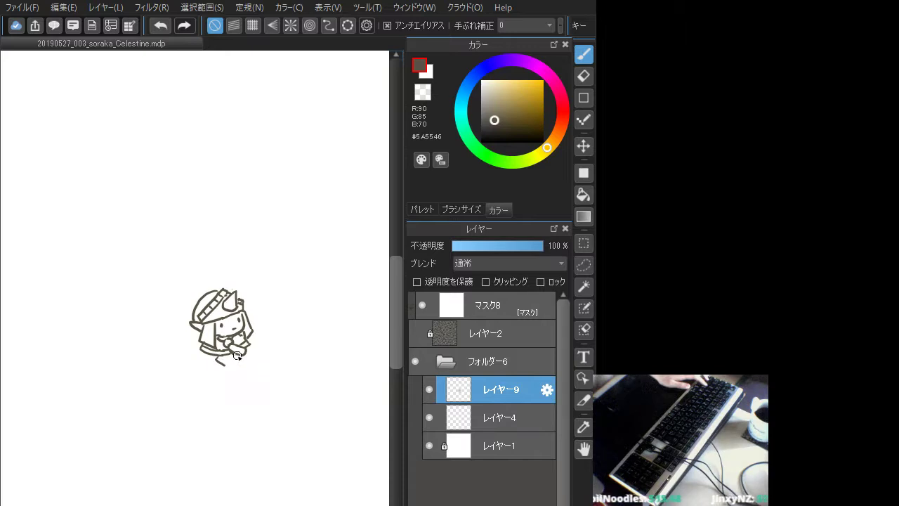
Draw the skirt below the arm, with a long rectangular panel hanging on the left and a banded one on the right
key("ctrl+z")
left_click_drag(231, 366, 239, 357)
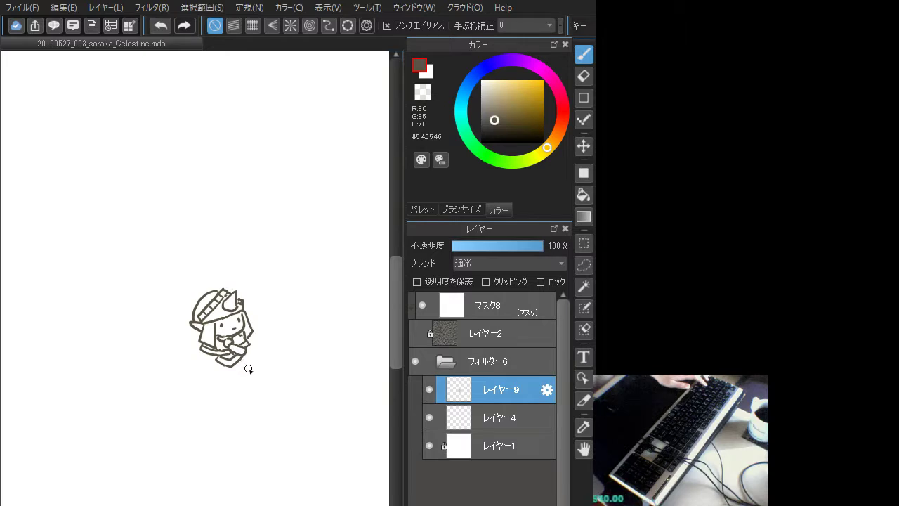
left_click_drag(255, 356, 246, 365)
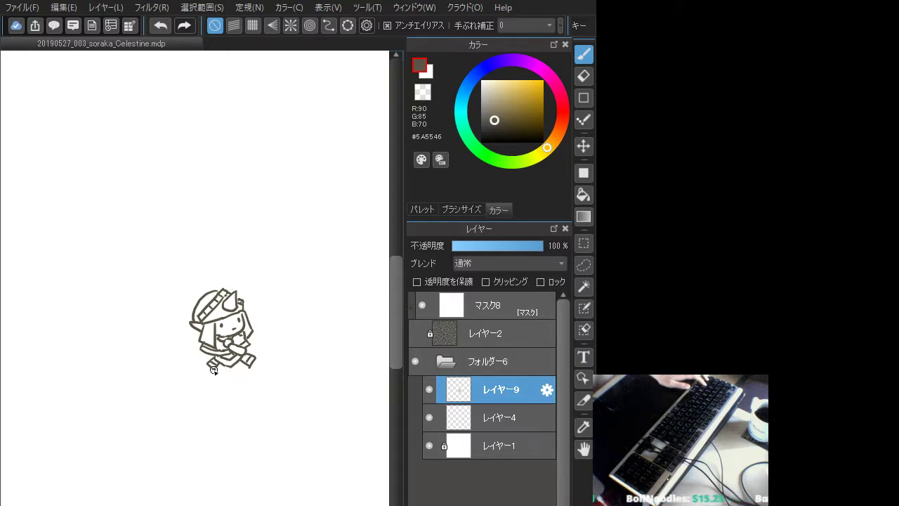
mouse_move(208, 368)
left_mouse_down()
mouse_move(188, 388)
mouse_move(214, 392)
mouse_move(221, 373)
mouse_move(215, 386)
left_mouse_up()
key("ctrl+z")
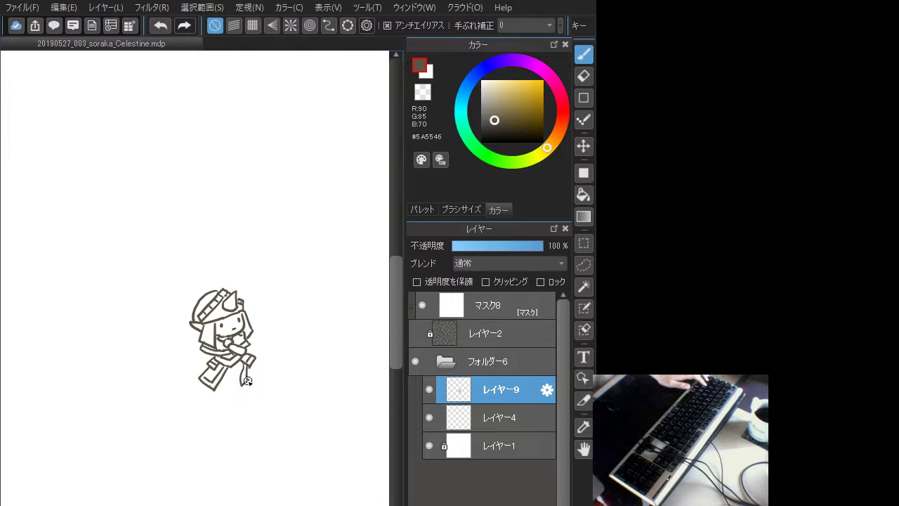
Try a rounded tip on the right hanging panel, and undo the whole right panel back to the skirt
left_click_drag(247, 381, 249, 386)
key("ctrl+z")
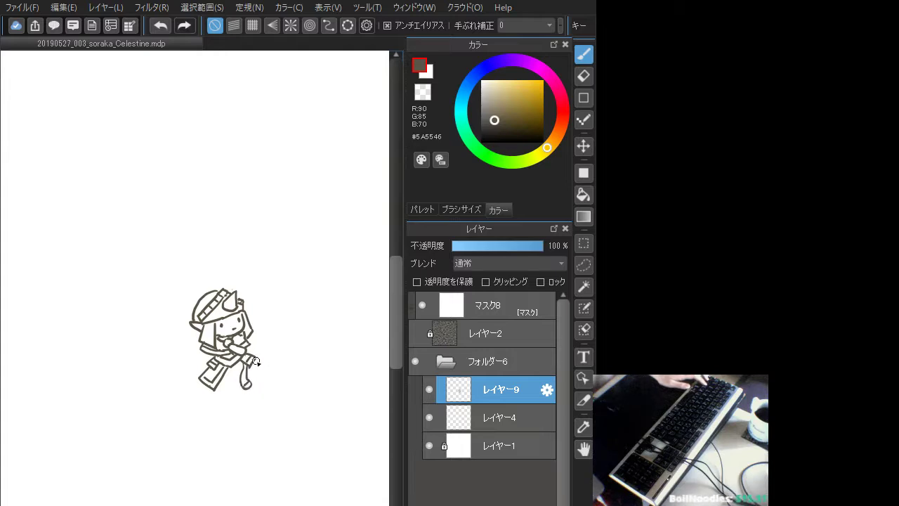
key("ctrl+z")
mouse_move(254, 367)
left_mouse_down()
mouse_move(256, 381)
mouse_move(256, 371)
left_mouse_up()
key("ctrl+z")
key("ctrl+z")
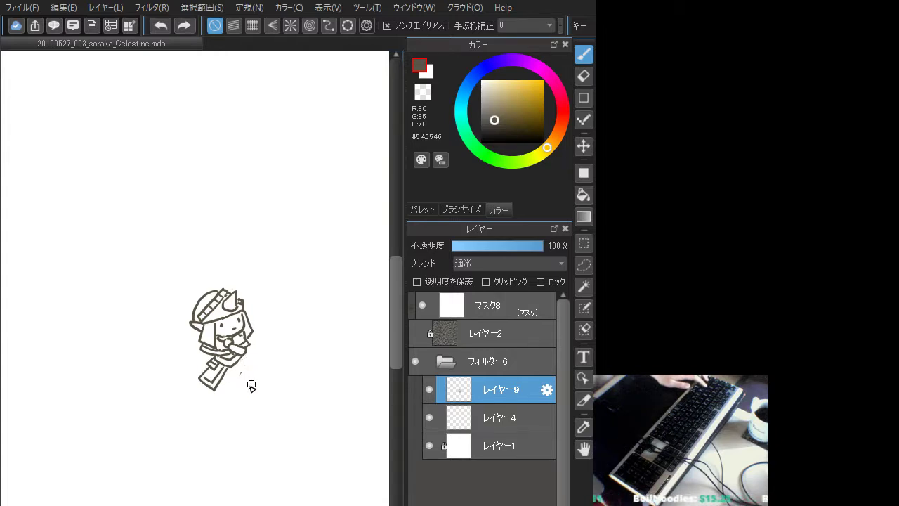
key("ctrl+z")
Redraw the right hanging panel with a band at its top and a straight lower edge, undoing misplaced strokes
left_click_drag(244, 357, 249, 368)
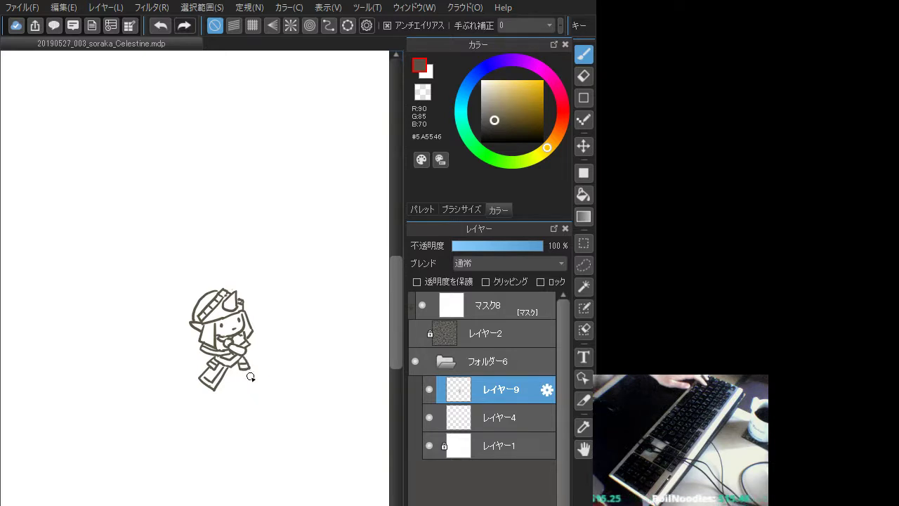
left_click_drag(239, 367, 250, 369)
key("ctrl+z")
key("ctrl+z")
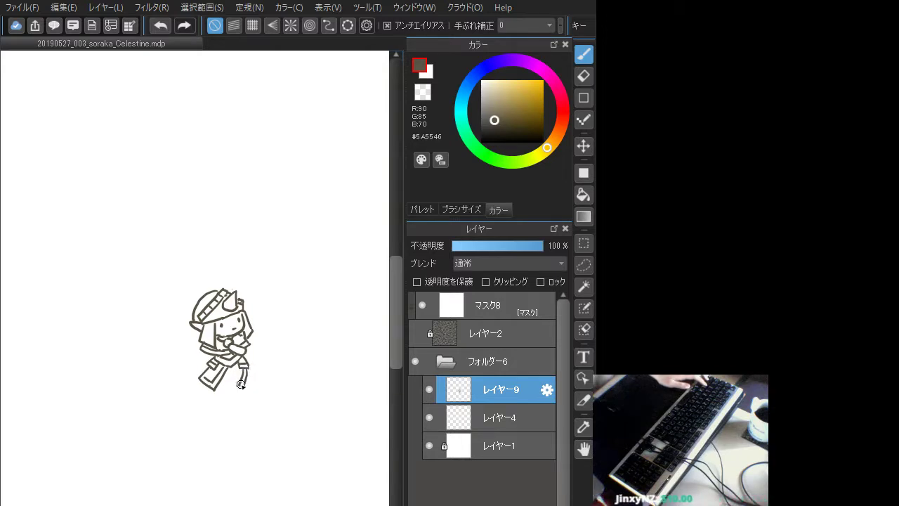
left_click_drag(241, 384, 240, 389)
key("ctrl+z")
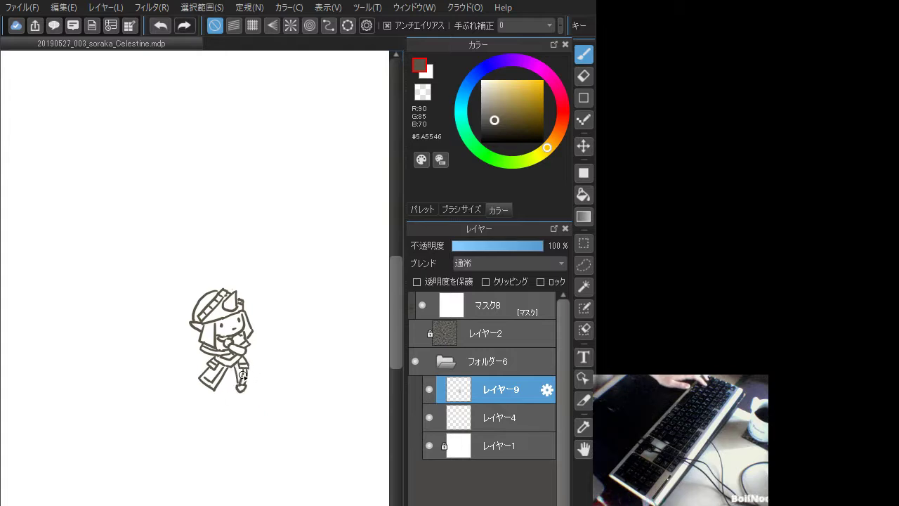
key("ctrl+z")
left_click_drag(248, 367, 252, 390)
key("ctrl+z")
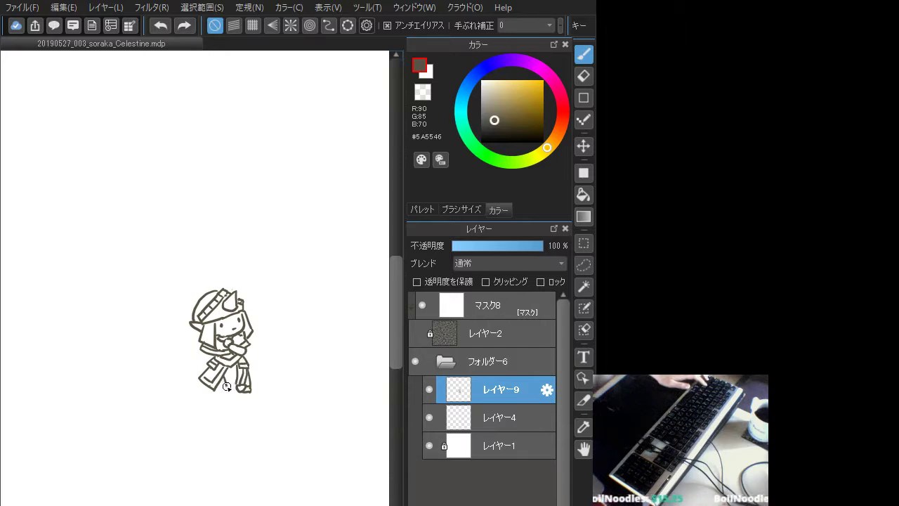
Draw the two short legs between the hanging panels and finish them with small feet
left_click_drag(227, 391, 227, 392)
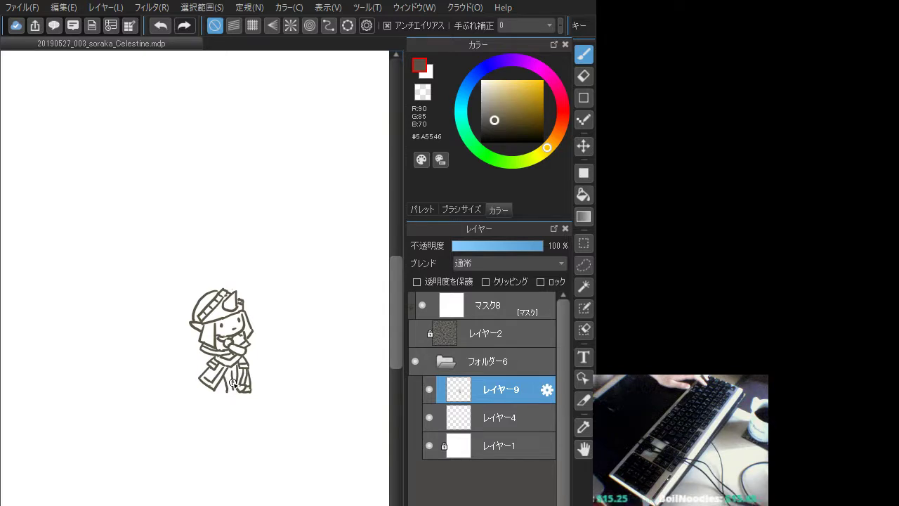
key("ctrl+z")
mouse_move(232, 381)
left_mouse_down()
mouse_move(226, 388)
mouse_move(231, 383)
left_mouse_up()
key("ctrl+z")
key("ctrl+z")
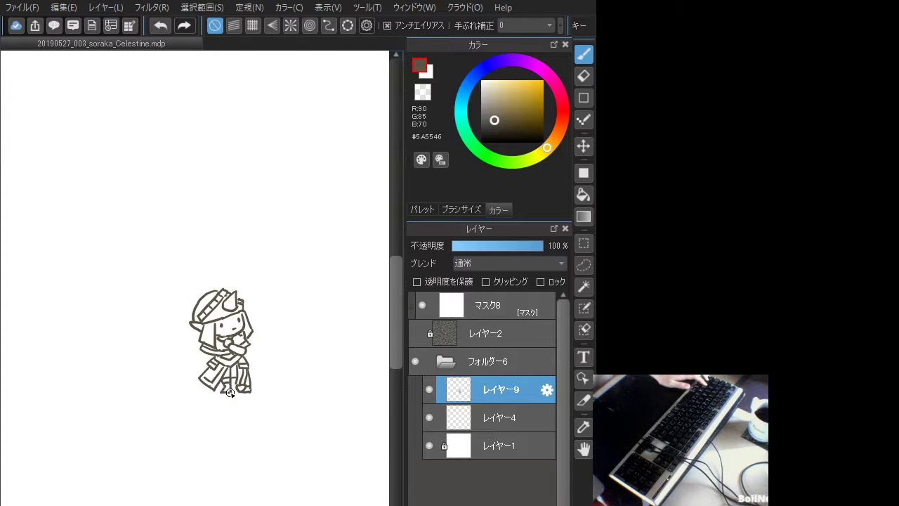
mouse_move(224, 396)
left_mouse_down()
mouse_move(217, 400)
mouse_move(229, 403)
left_mouse_up()
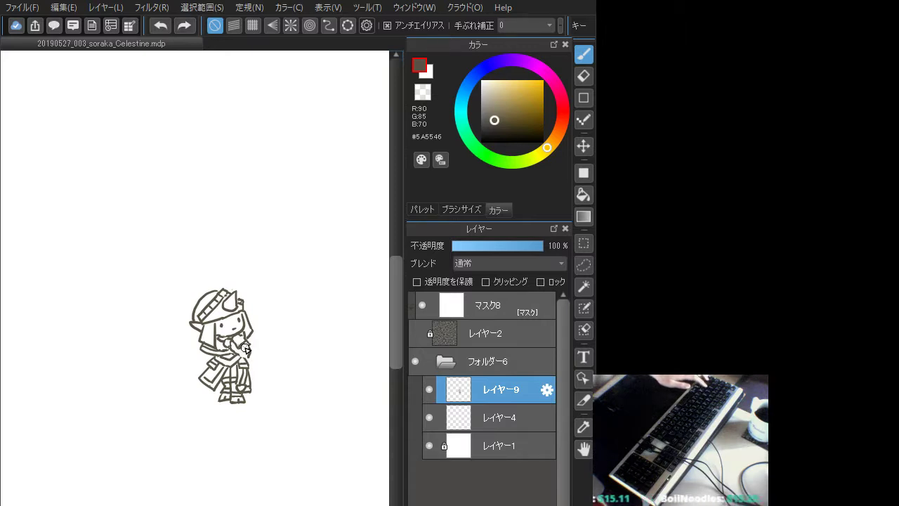
Draw a small sleeve shape hanging from the arm on the right, comparing stroke versions with undo and redo
left_click_drag(249, 347, 245, 358)
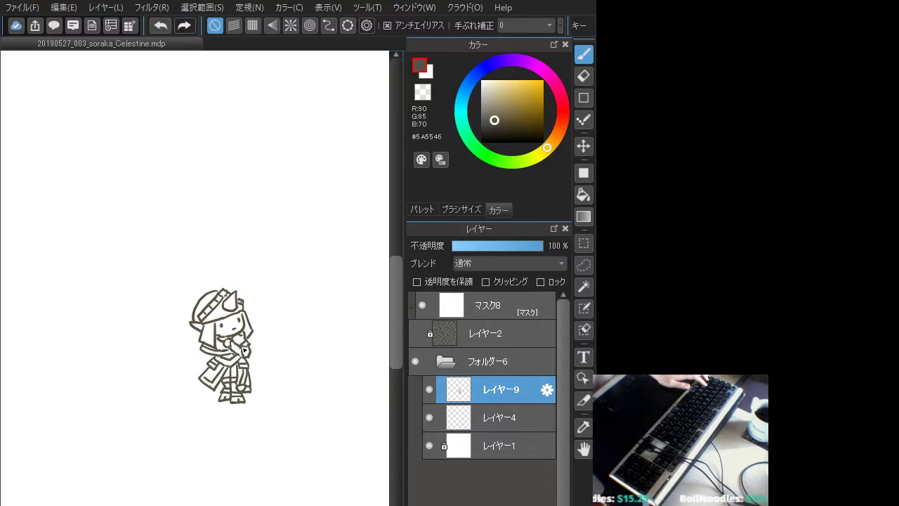
key("ctrl+z")
left_click_drag(240, 347, 241, 353)
key("ctrl+z")
key("ctrl+z")
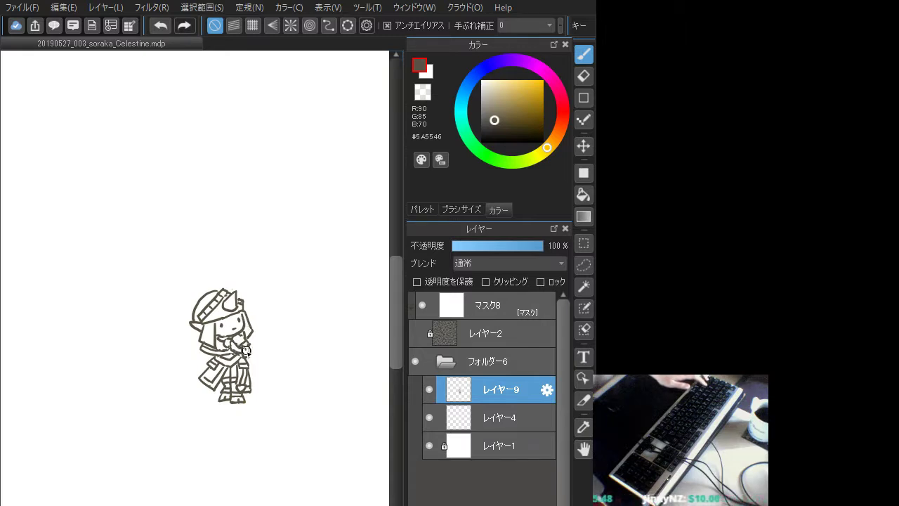
key("ctrl+z")
key("ctrl+y")
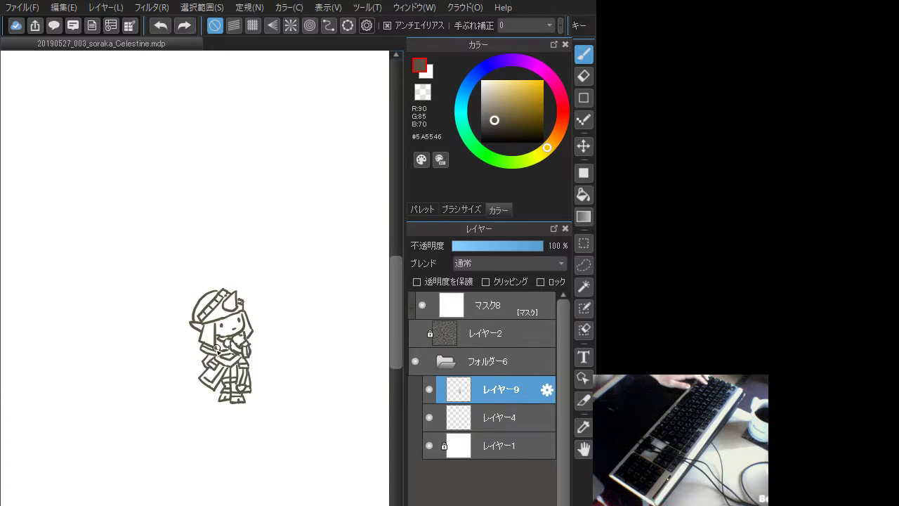
Add detail lines beside the top of the left hanging panel, and try a narrow vertical strip below it
key("ctrl+z")
key("ctrl+y")
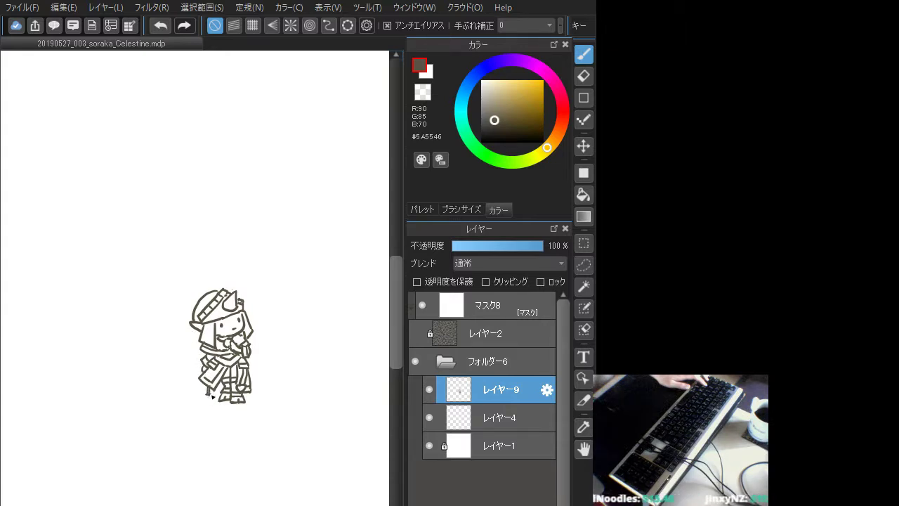
left_click_drag(210, 390, 206, 411)
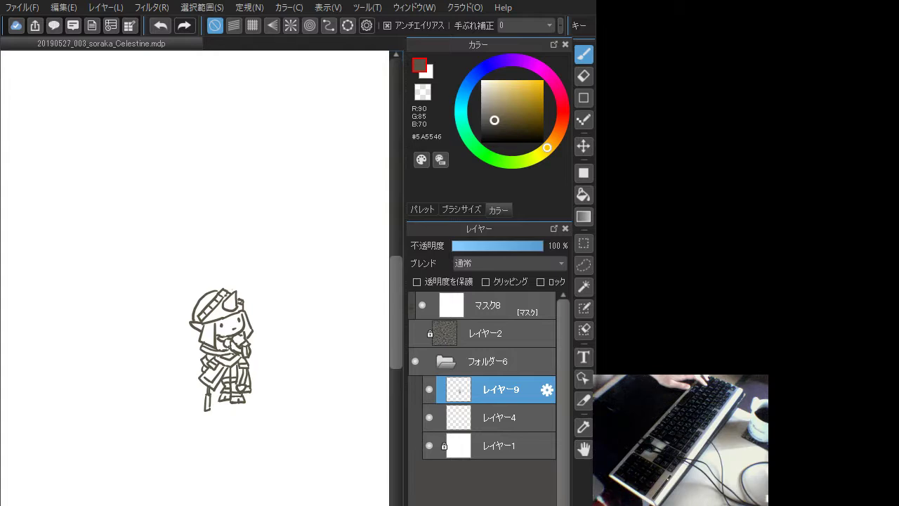
key("ctrl+z")
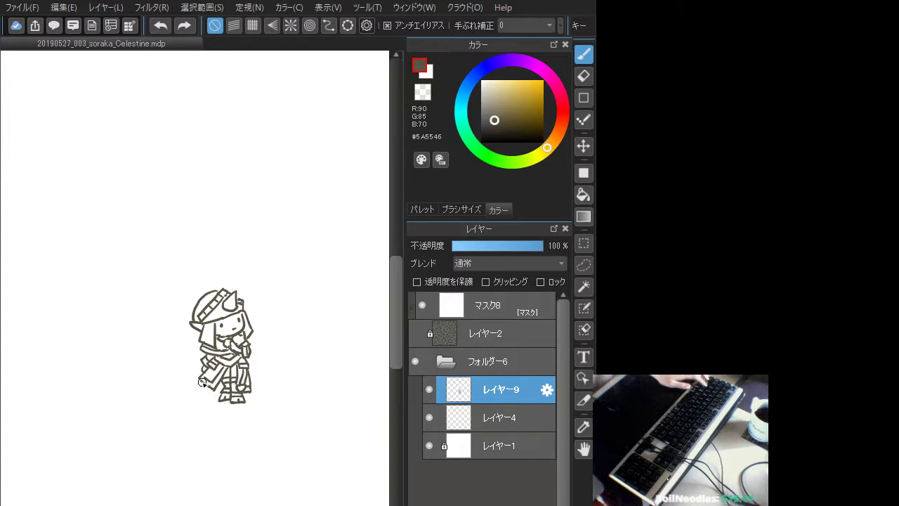
Draw a long narrow strip hanging below the left panel, tapering toward its lower end, undoing misplaced strokes
left_click_drag(202, 383, 200, 397)
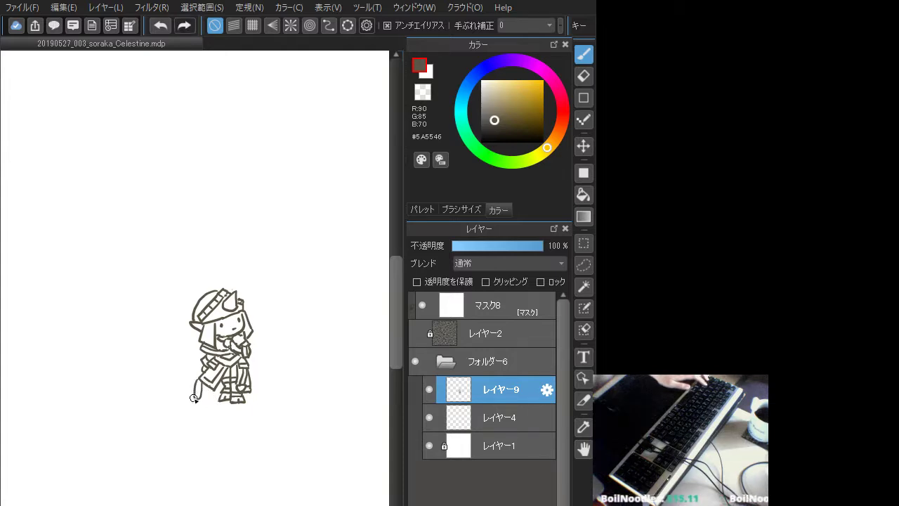
key("ctrl+z")
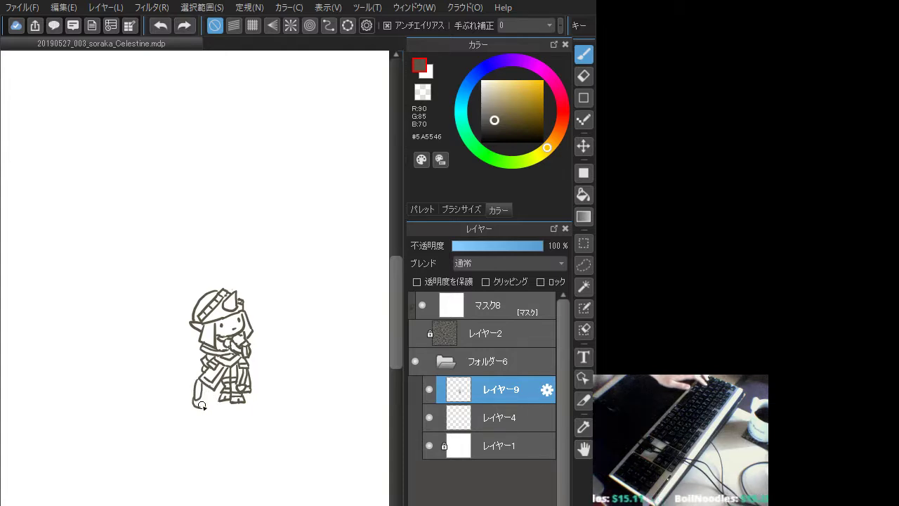
key("ctrl+z")
left_click_drag(202, 392, 203, 406)
key("ctrl+z")
key("ctrl+z")
key("ctrl+z")
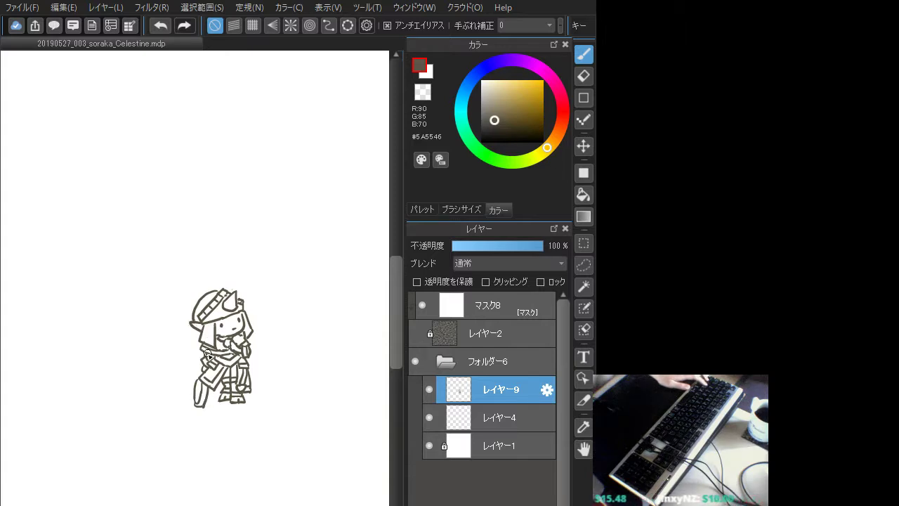
key("ctrl+z")
left_click_drag(204, 357, 207, 351)
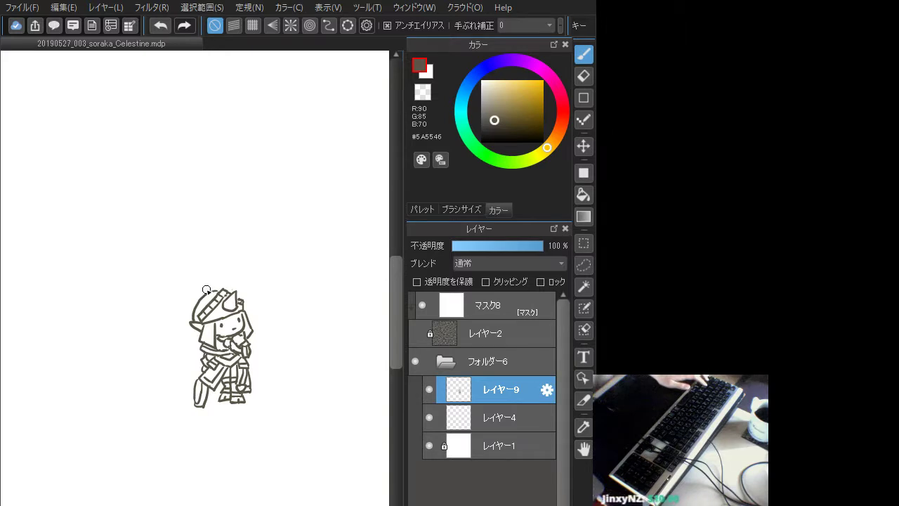
key("ctrl+z")
Draw a domed ornament with a flared brim and a small round knob above the headdress
left_click_drag(202, 286, 217, 286)
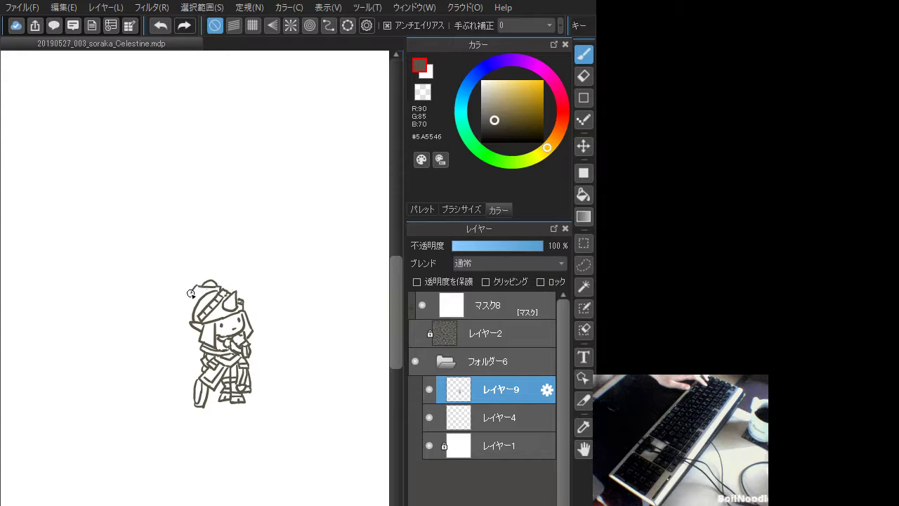
key("ctrl+z")
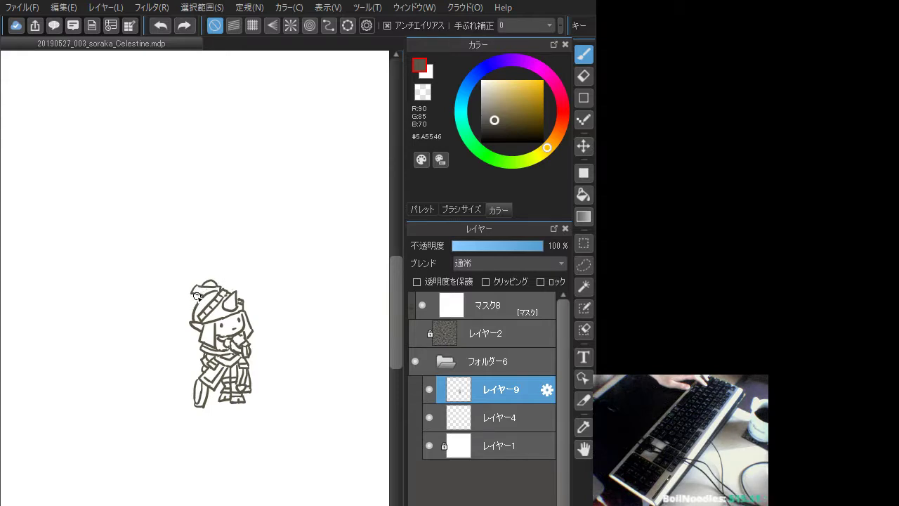
key("ctrl+y")
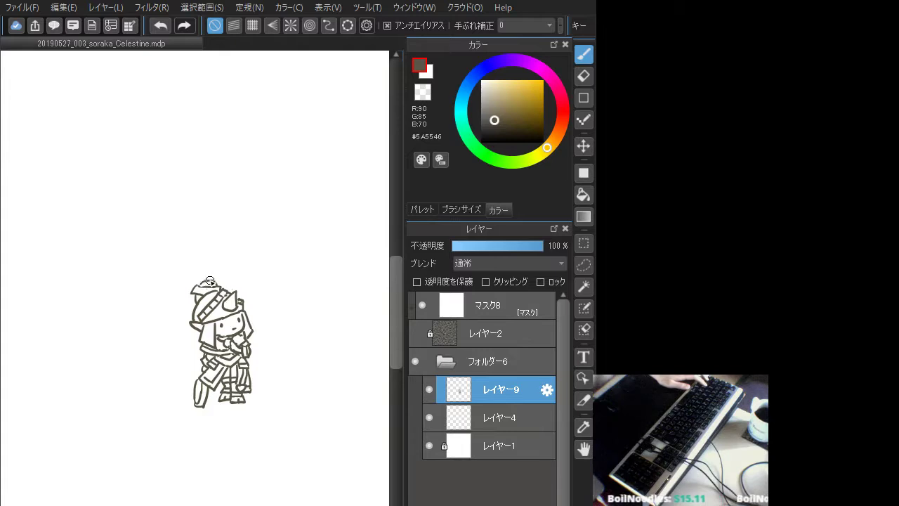
key("ctrl+z")
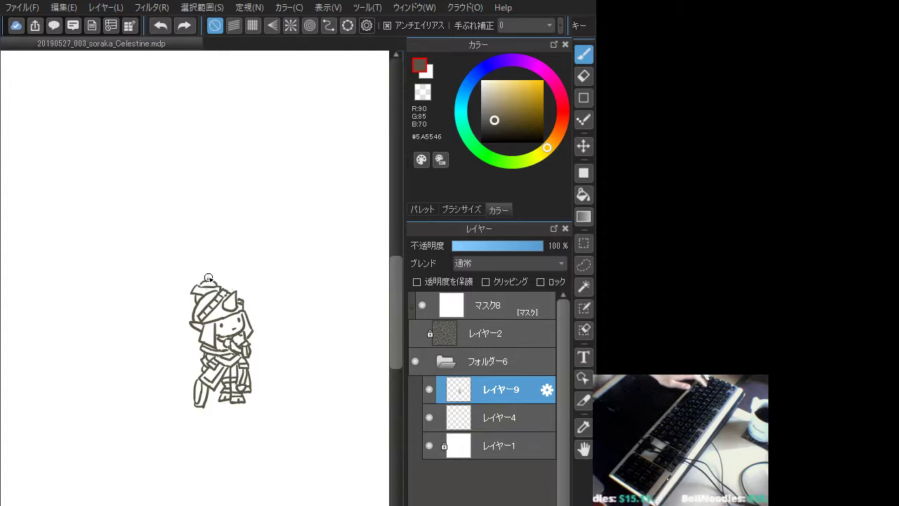
key("ctrl+y")
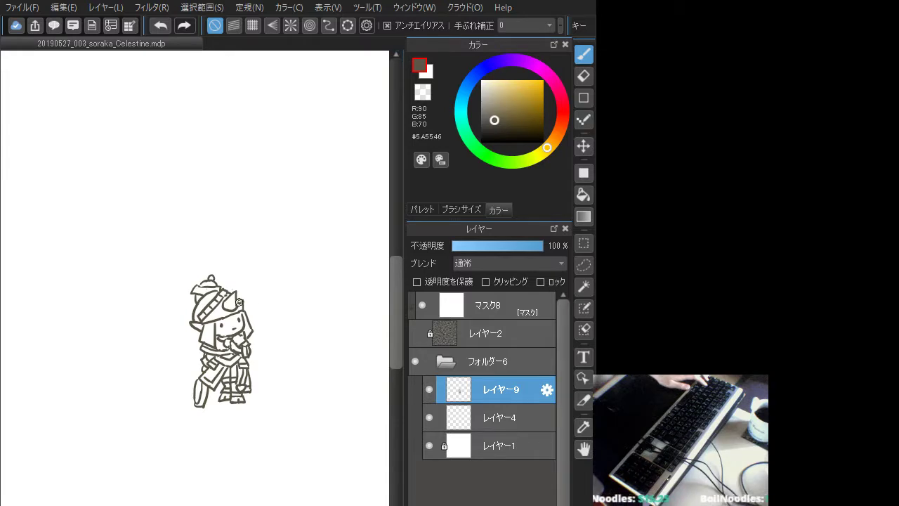
Draw the hair behind the left ear with a pointed tuft and a long curved ponytail sweeping down to the left
left_click_drag(284, 306, 292, 316)
key("ctrl+z")
mouse_move(197, 325)
left_mouse_down()
mouse_move(186, 342)
mouse_move(189, 351)
mouse_move(191, 335)
mouse_move(199, 345)
left_mouse_up()
key("ctrl+z")
key("ctrl+z")
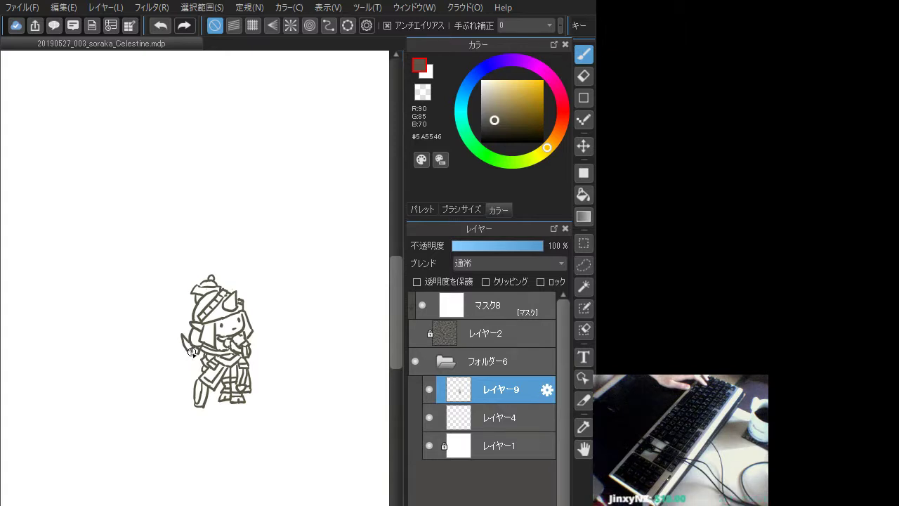
left_click_drag(192, 352, 174, 386)
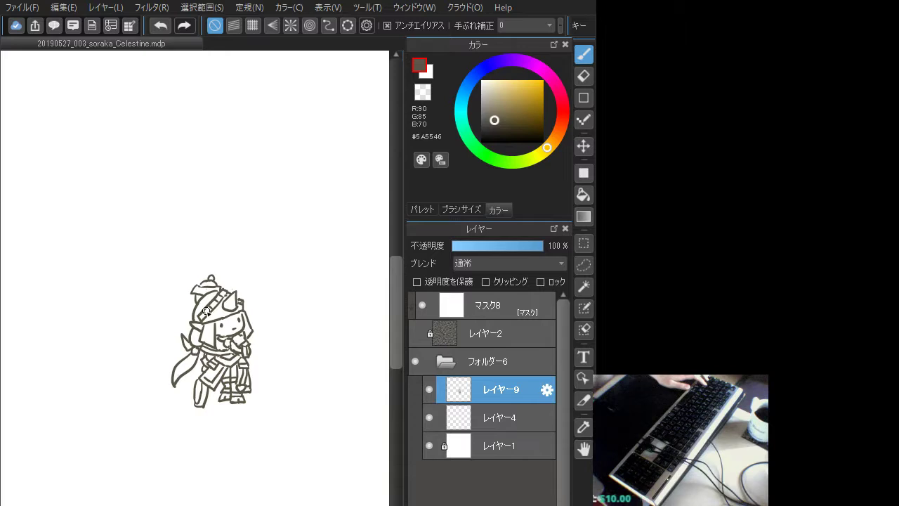
Redraw the mouth as a small smile, comparing stroke versions, and redraw the lower right edge of the horn
left_click_drag(276, 357, 260, 360)
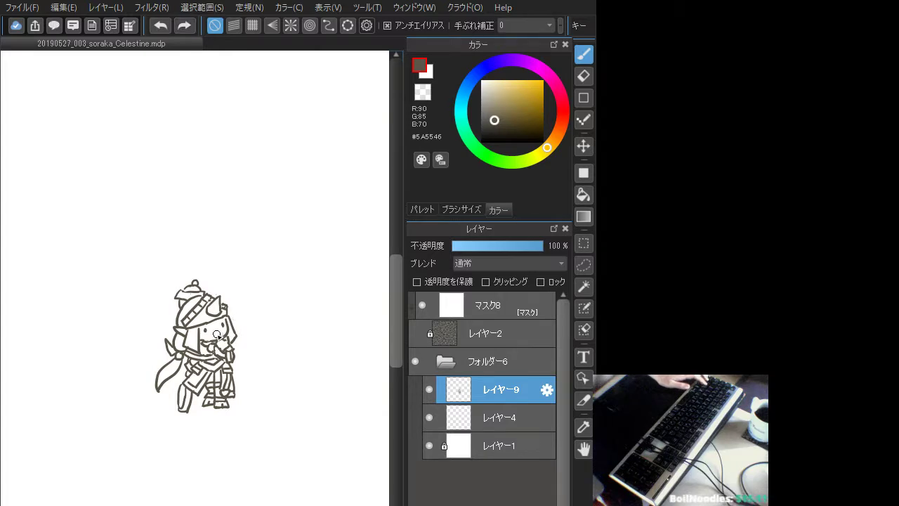
key("ctrl+z")
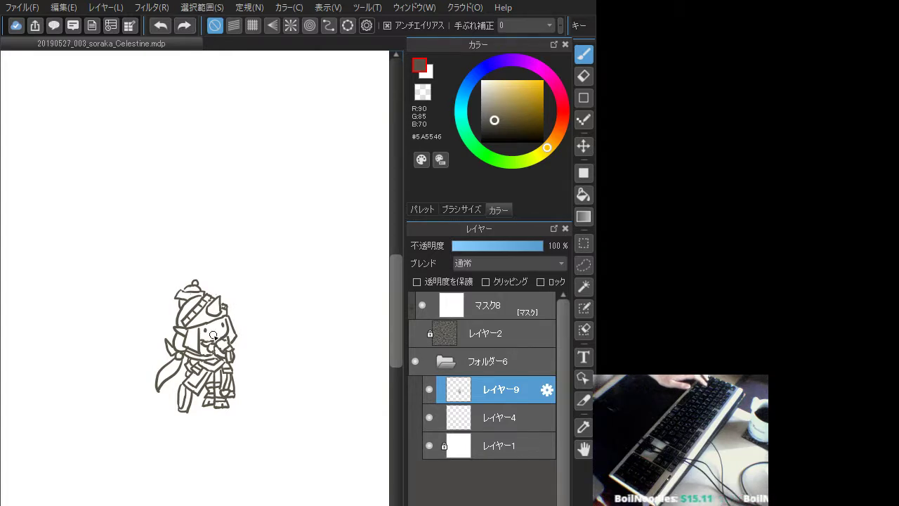
left_click_drag(213, 335, 221, 334)
key("ctrl+z")
key("ctrl+z")
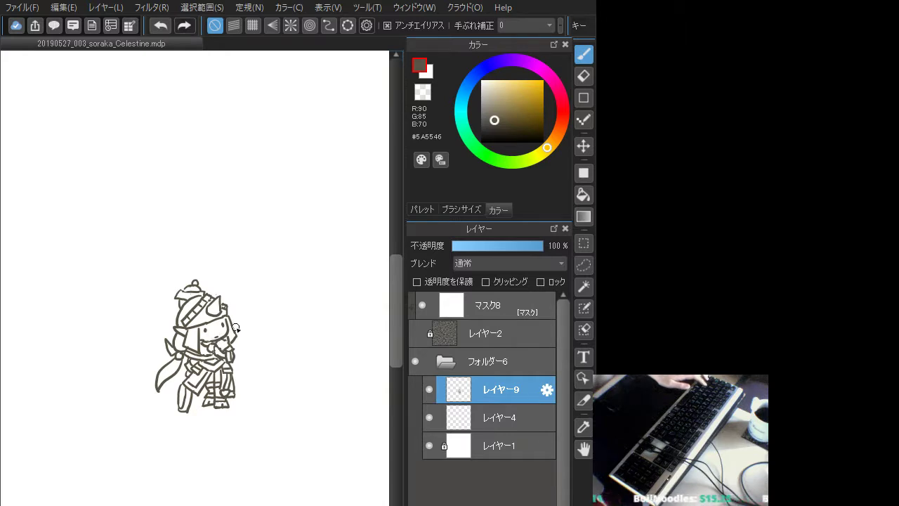
key("ctrl+z")
key("ctrl+y")
key("ctrl+z")
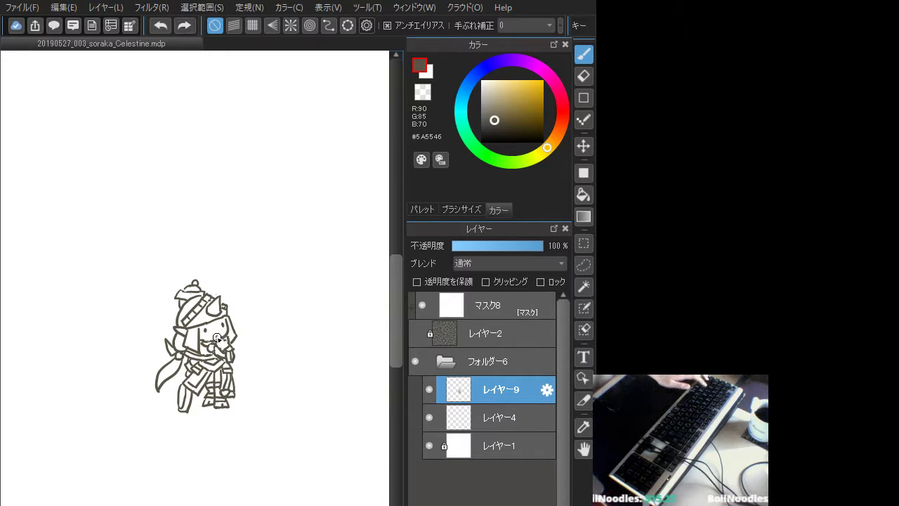
key("ctrl+y")
key("ctrl+z")
key("ctrl+y")
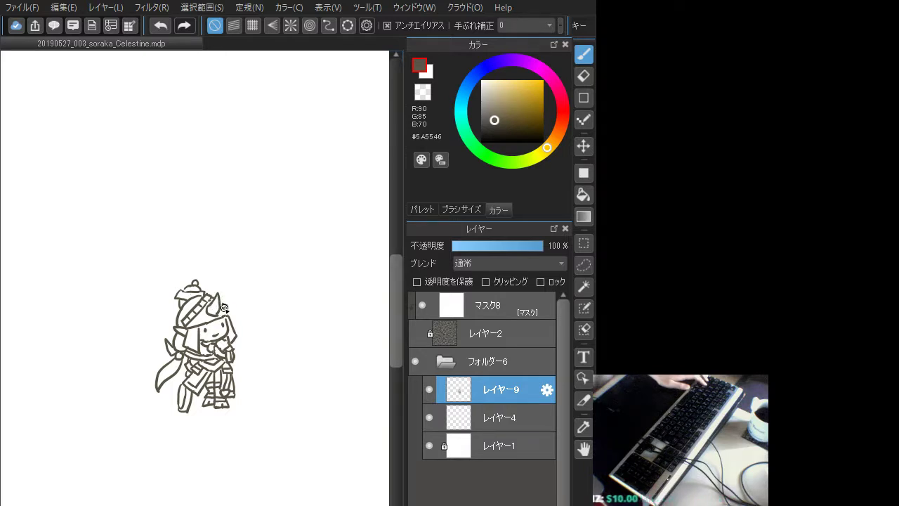
key("ctrl+z")
left_click_drag(219, 305, 218, 314)
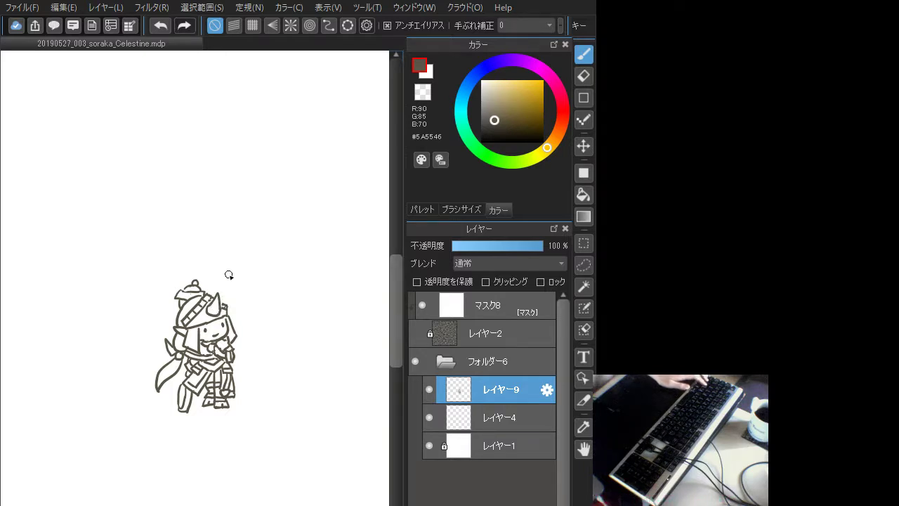
Select the whole figure on レイヤー9 and enlarge it with a transform so it fills the canvas height
key("ctrl+minus")
key("ctrl+minus")
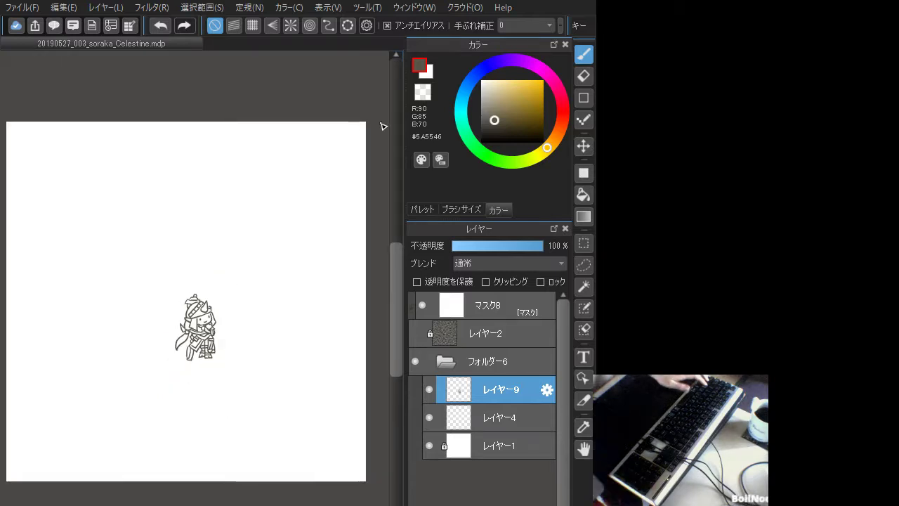
left_click(571, 241)
left_click_drag(162, 284, 230, 373)
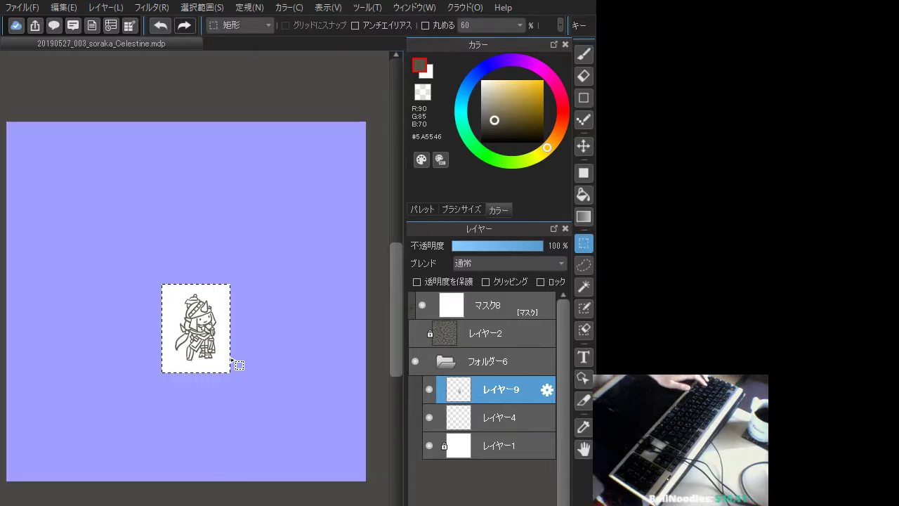
left_click(196, 7)
left_click(232, 182)
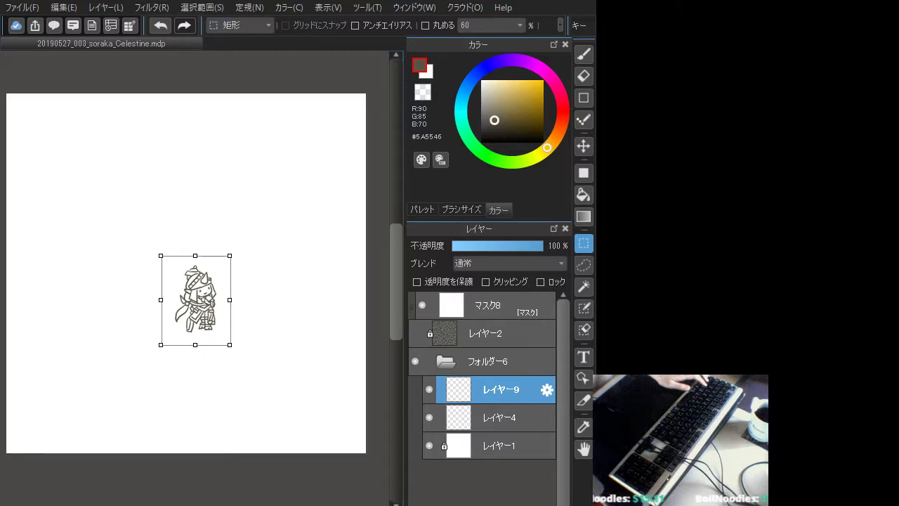
mouse_move(231, 343)
left_mouse_down()
mouse_move(347, 438)
mouse_move(328, 472)
left_mouse_up()
mouse_move(63, 128)
left_mouse_down()
mouse_move(14, 85)
mouse_move(22, 74)
left_mouse_up()
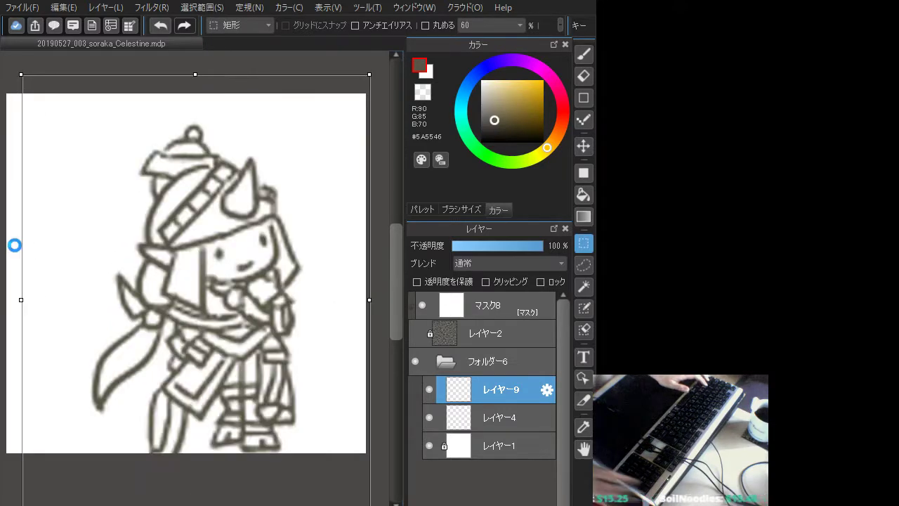
key("ctrl+minus")
left_click_drag(226, 280, 205, 267)
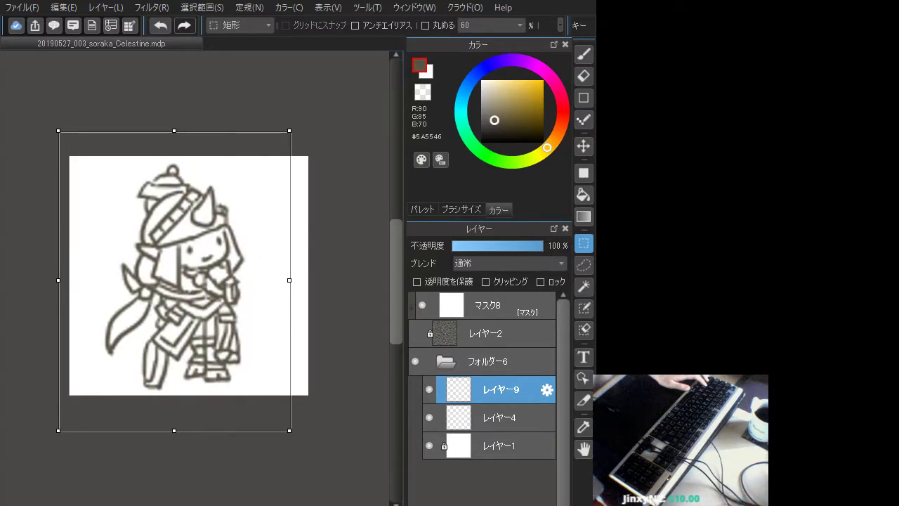
key("Return")
key("ctrl+plus")
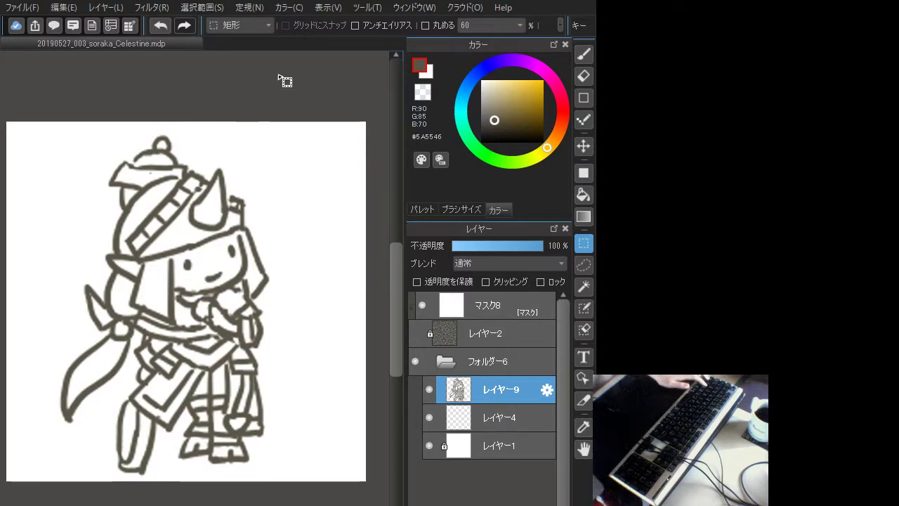
key("b")
left_click_drag(277, 271, 319, 305)
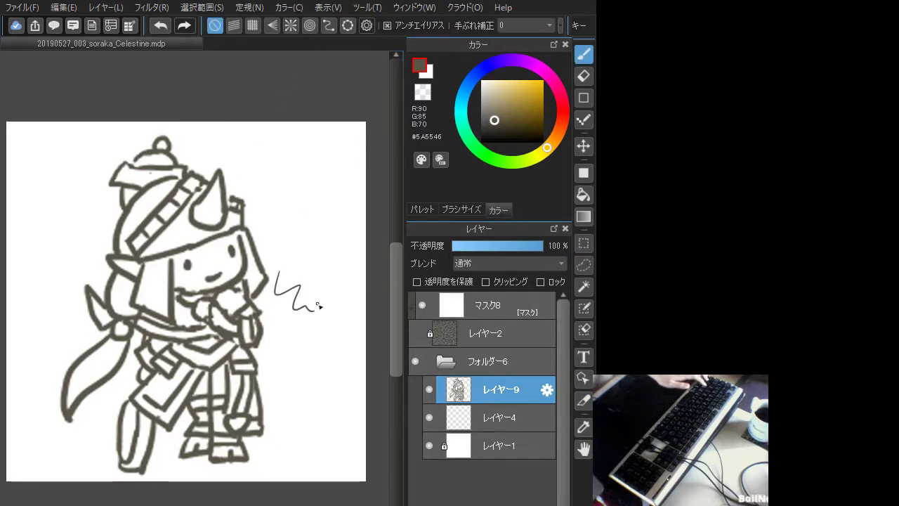
key("ctrl+z")
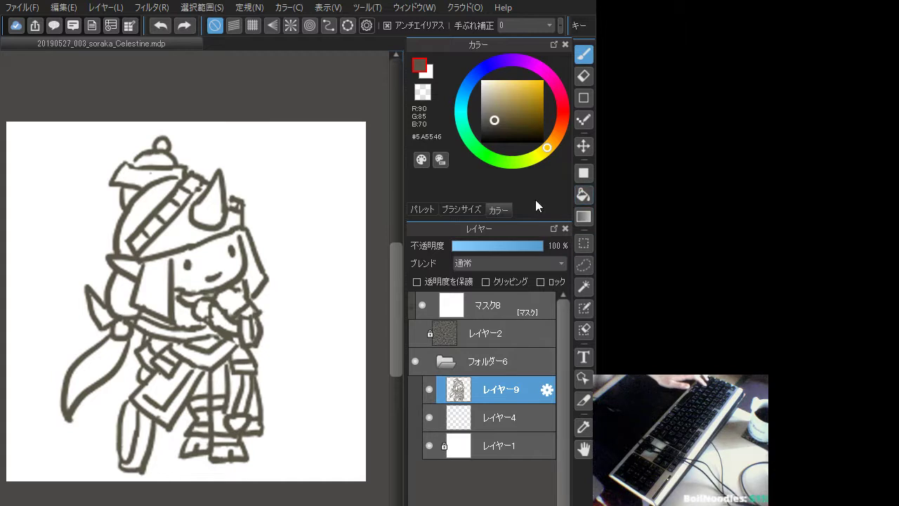
Protect the transparency of レイヤー9, recolour its lines bright green #5AFF45, and lower the layer's opacity to a faint level
left_click(431, 282)
left_click(583, 173)
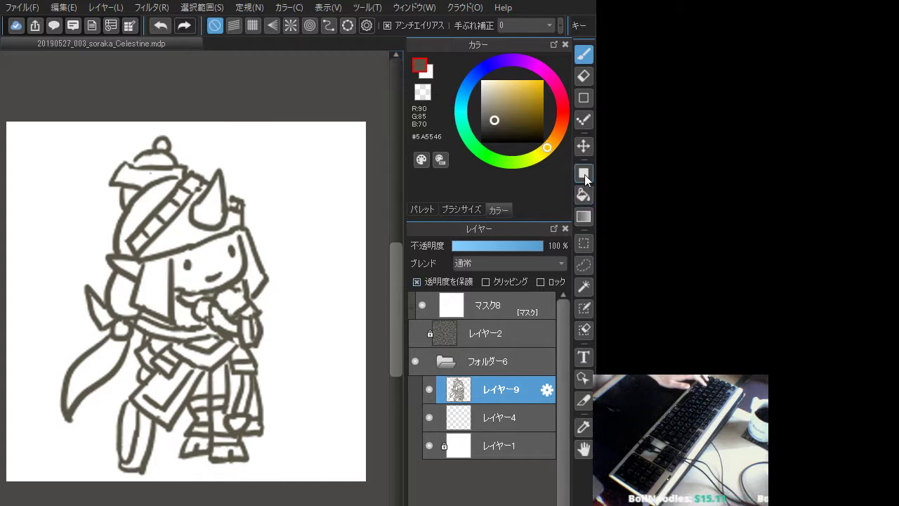
left_click(492, 158)
left_click(527, 81)
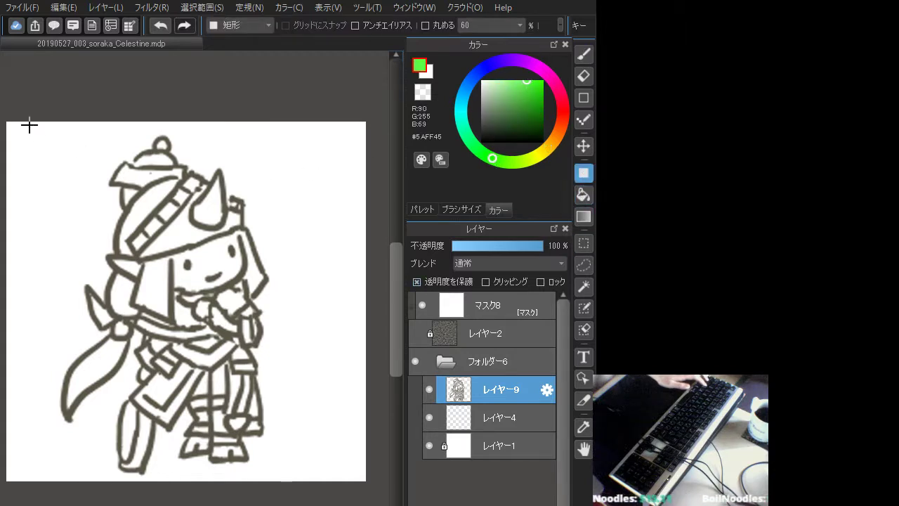
left_click_drag(28, 125, 328, 492)
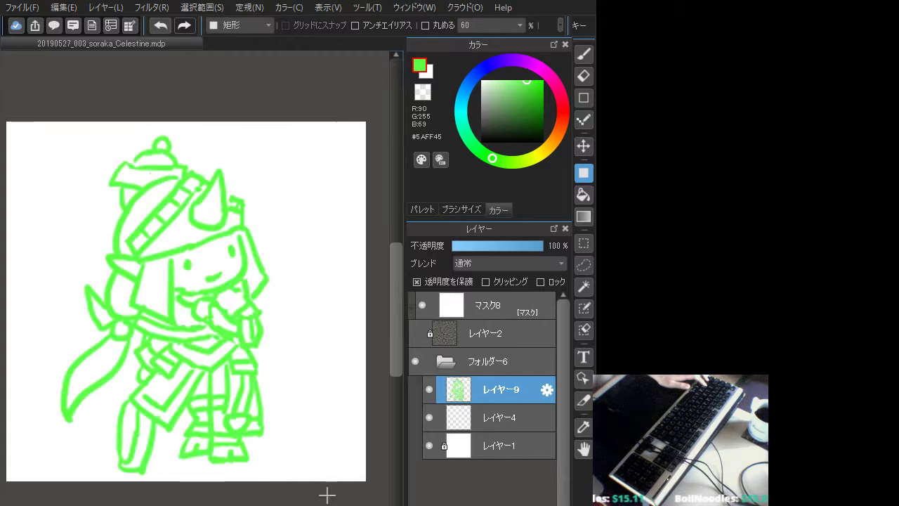
left_click(468, 246)
Add a new layer above the green sketch and set the brush colour to muted purple #836778
key("ctrl+shift+n")
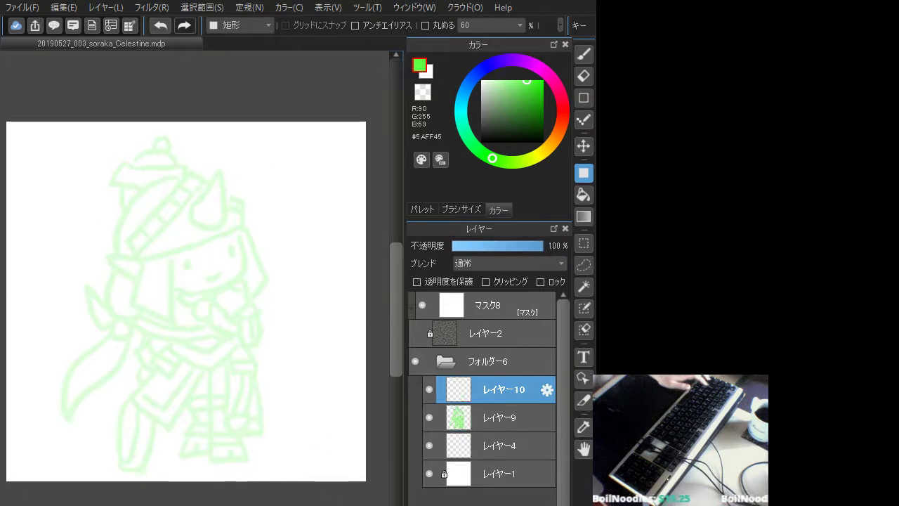
left_click(579, 55)
left_click(551, 144)
left_click_drag(504, 102, 492, 118)
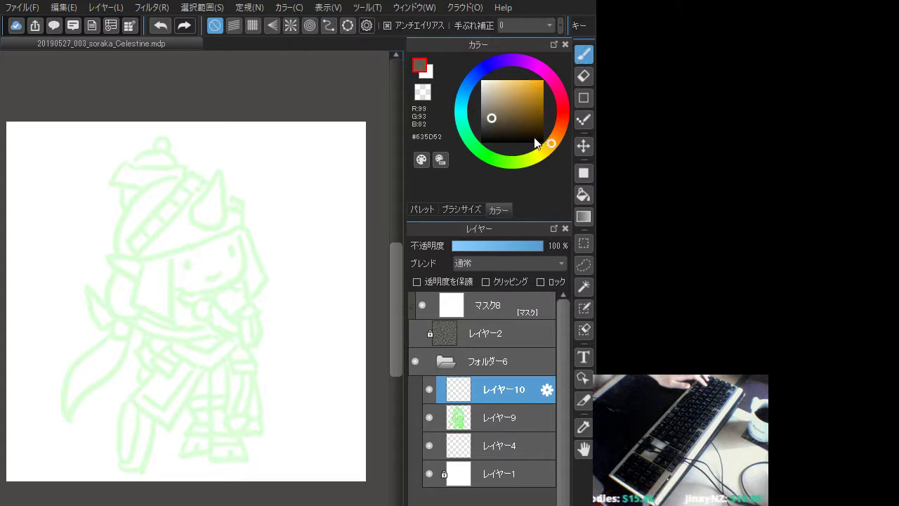
left_click_drag(554, 92, 552, 80)
left_click(494, 110)
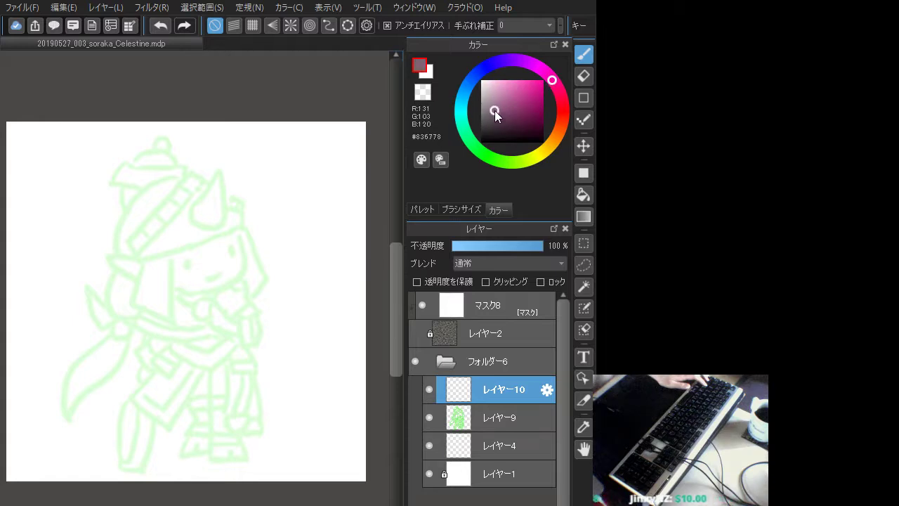
Set the brush size to 10 and try test strokes beside the face and along its right cheek
mouse_move(254, 306)
left_mouse_down()
mouse_move(287, 364)
mouse_move(314, 351)
left_mouse_up()
key("ctrl+z")
left_click(461, 209)
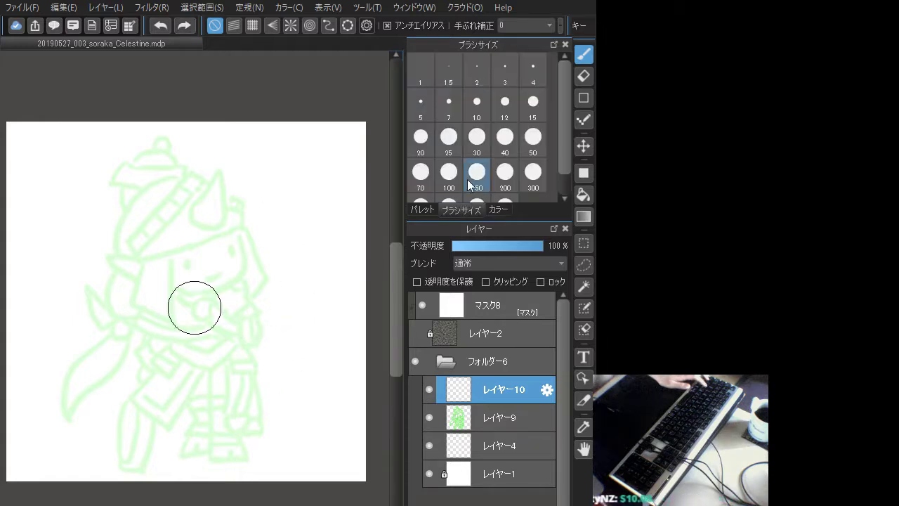
left_click(477, 101)
left_click_drag(233, 295, 283, 306)
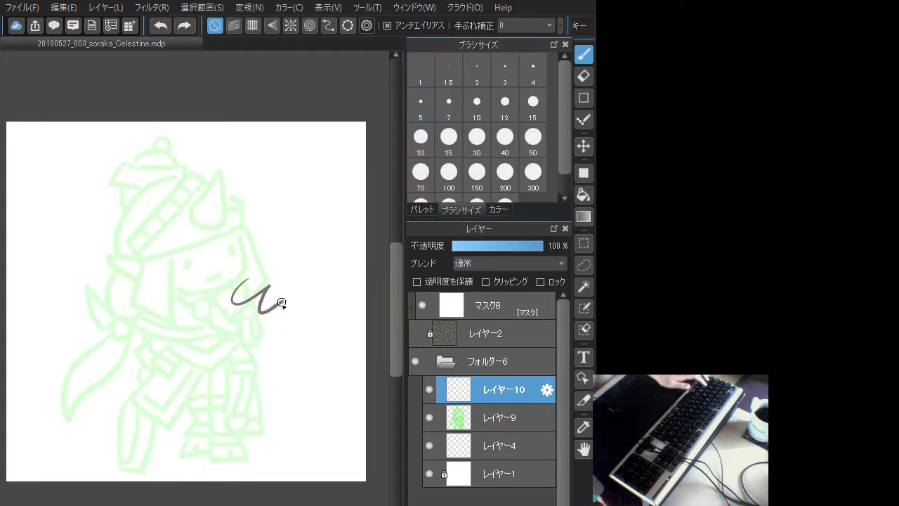
key("ctrl+z")
left_click_drag(240, 243, 239, 277)
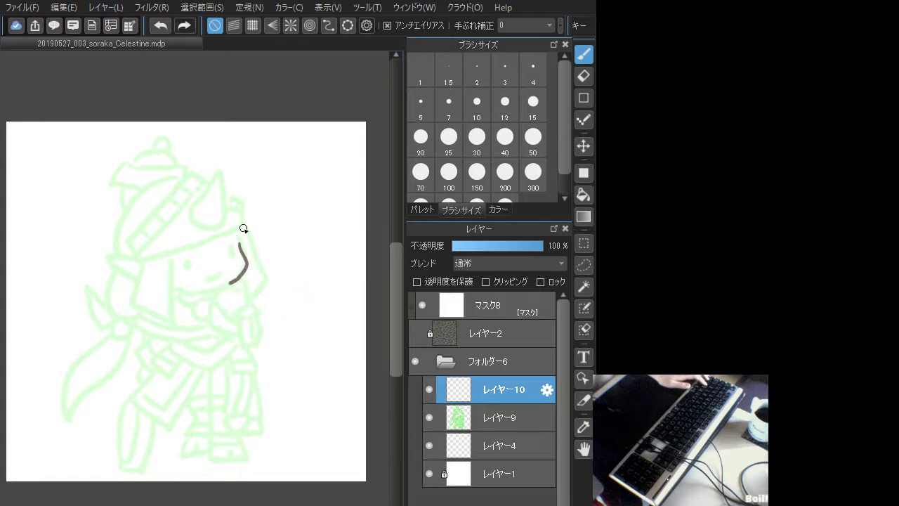
key("ctrl+z")
left_click(432, 168)
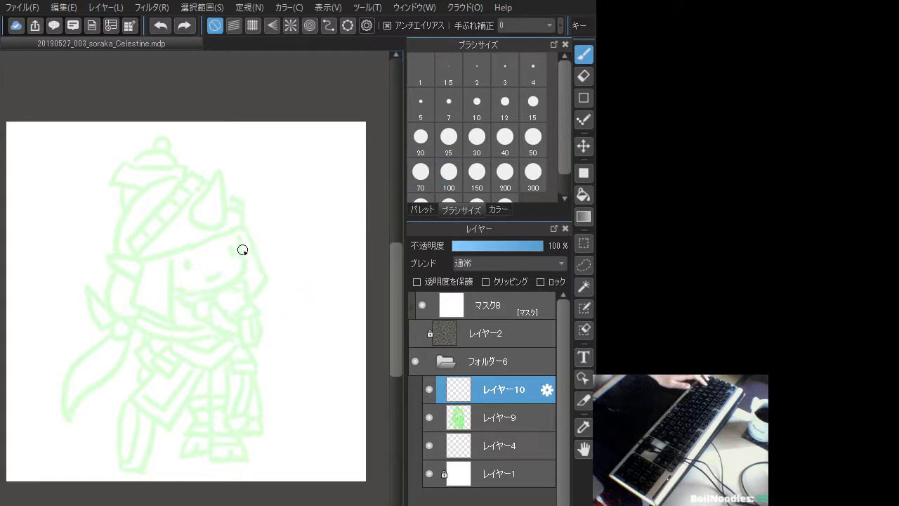
left_click_drag(238, 242, 229, 276)
key("ctrl+z")
mouse_move(239, 243)
left_mouse_down()
mouse_move(241, 274)
mouse_move(201, 291)
mouse_move(217, 288)
left_mouse_up()
key("ctrl+z")
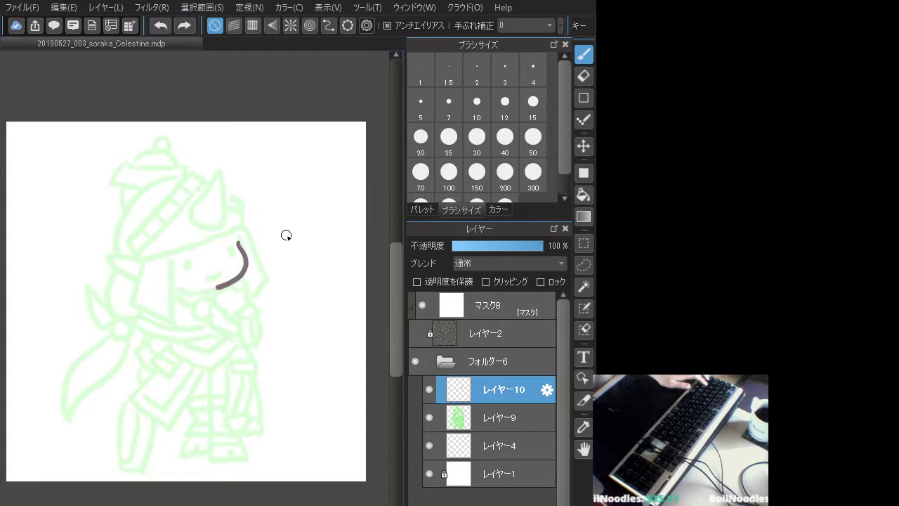
key("ctrl+z")
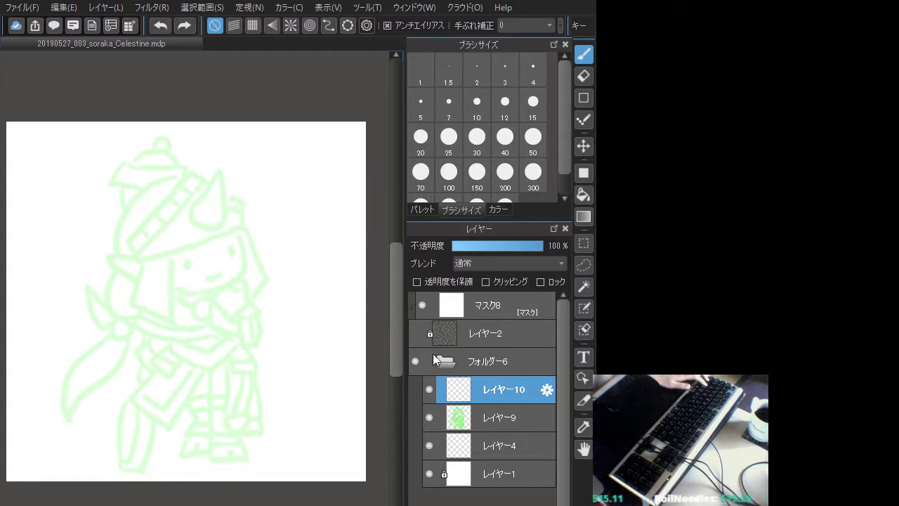
Lock the green sketch on レイヤー9 and make レイヤー10 the active layer again for inking
left_click(512, 412)
left_click(540, 282)
left_click(516, 395)
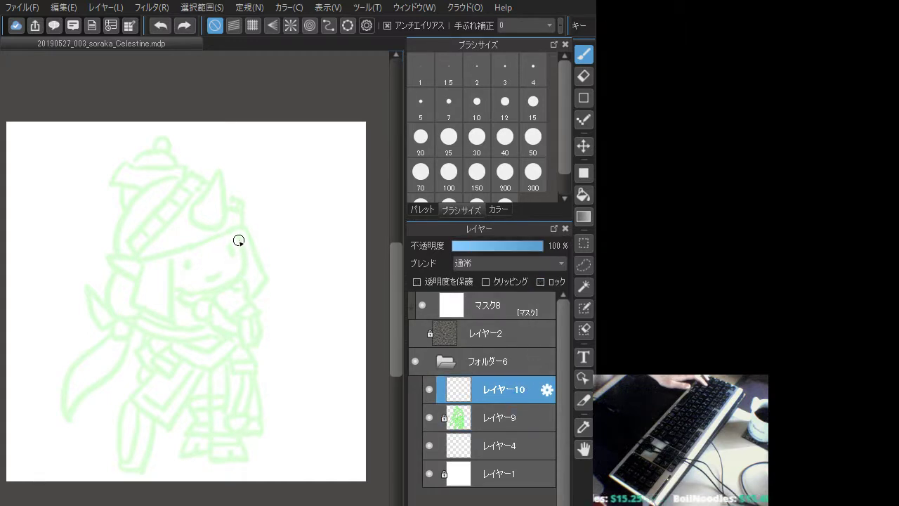
Ink the face contour on レイヤー10 from the right temple around the cheek and along the chin, redoing the stroke until it is smooth
left_click_drag(237, 242, 236, 275)
key("ctrl+z")
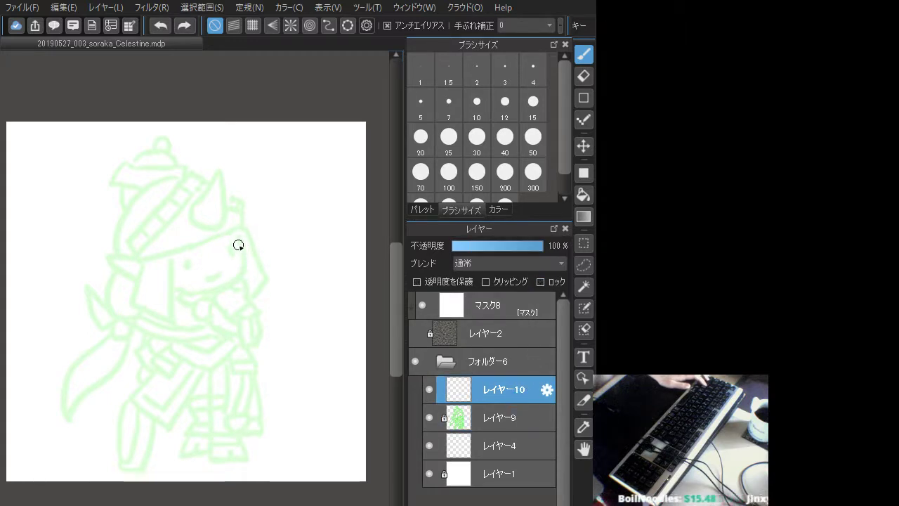
mouse_move(237, 236)
left_mouse_down()
mouse_move(245, 256)
mouse_move(232, 283)
left_mouse_up()
key("ctrl+z")
mouse_move(236, 236)
left_mouse_down()
mouse_move(248, 269)
mouse_move(231, 282)
left_mouse_up()
key("ctrl+z")
mouse_move(234, 233)
left_mouse_down()
mouse_move(243, 262)
mouse_move(227, 283)
left_mouse_up()
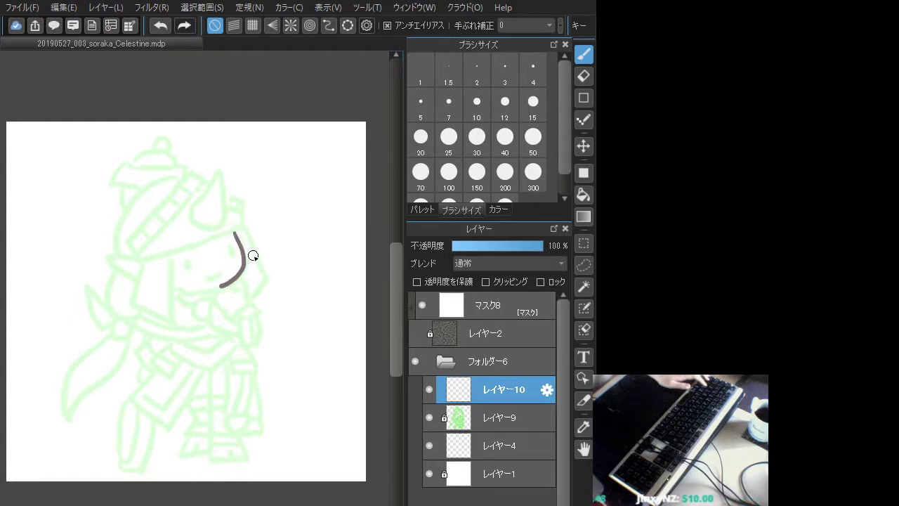
key("ctrl+z")
mouse_move(235, 233)
left_mouse_down()
mouse_move(245, 253)
mouse_move(220, 286)
mouse_move(185, 293)
mouse_move(221, 286)
left_mouse_up()
key("ctrl+z")
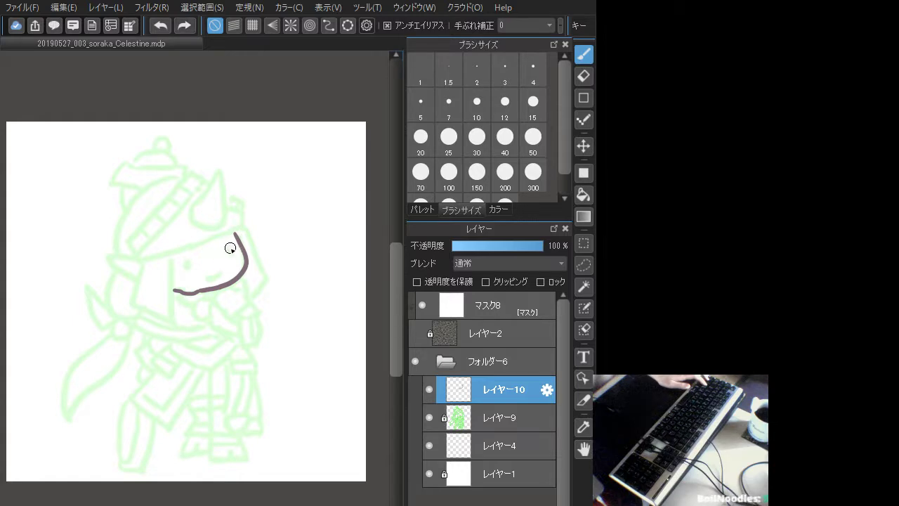
key("ctrl+z")
Ink two small oval eyes and a short curved smile inside the face, following the green guide
left_click_drag(231, 248, 233, 254)
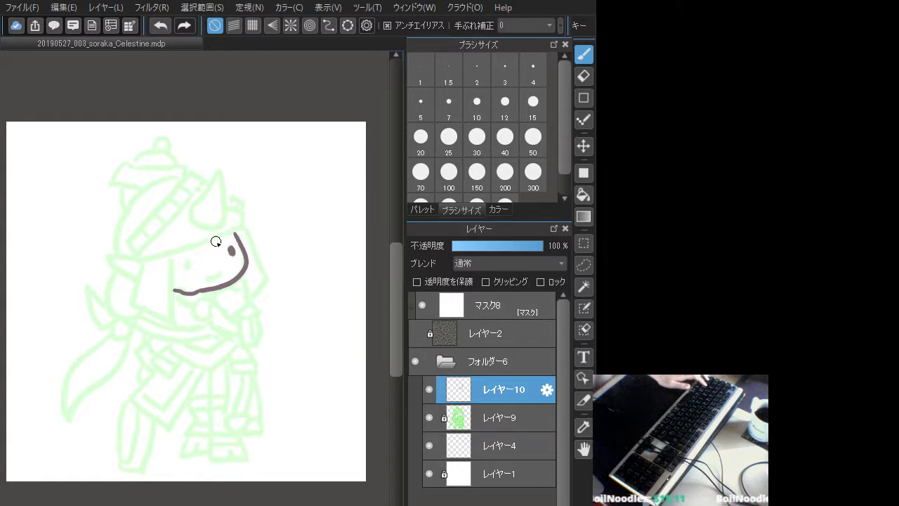
key("ctrl+z")
left_click(233, 251)
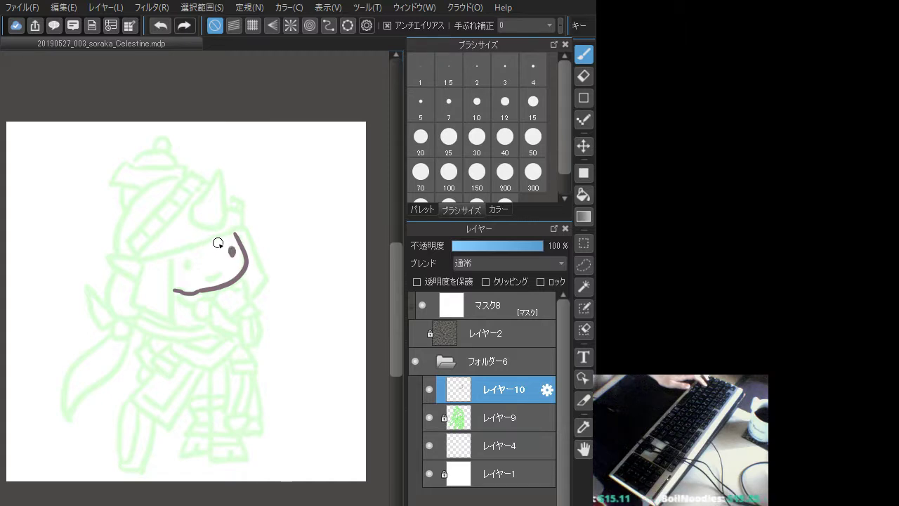
left_click(186, 265)
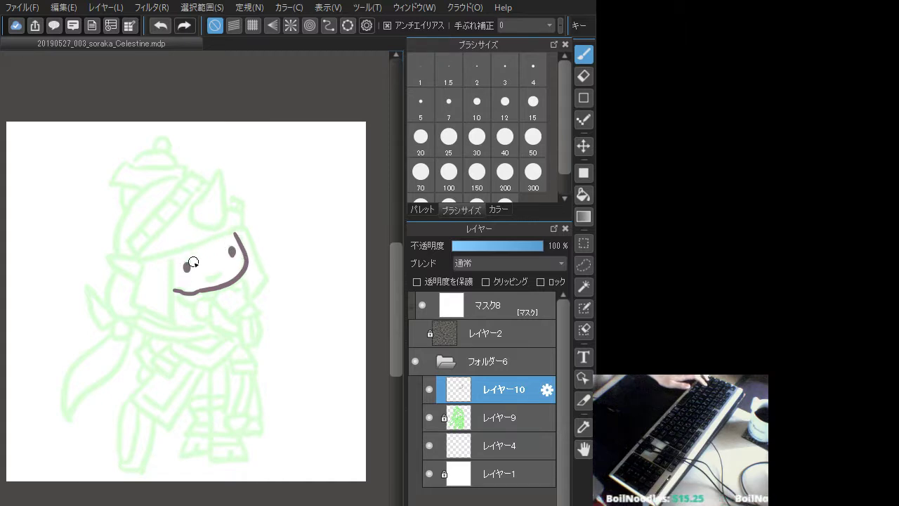
key("ctrl+z")
left_click(186, 263)
left_click_drag(209, 276, 222, 271)
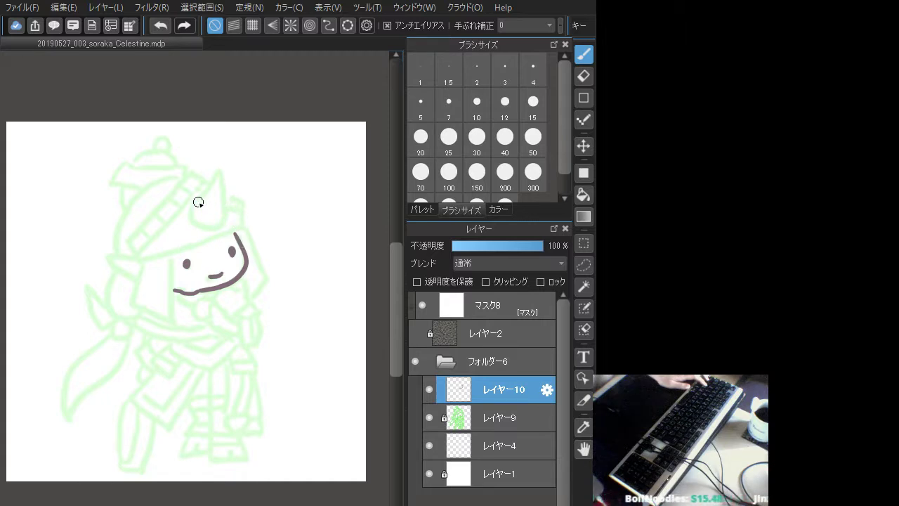
Ink the pointed, rounded-base horn on the forehead over the green guide
mouse_move(197, 203)
left_mouse_down()
mouse_move(215, 169)
mouse_move(224, 210)
mouse_move(196, 203)
mouse_move(204, 223)
mouse_move(217, 220)
mouse_move(199, 210)
mouse_move(206, 226)
mouse_move(220, 216)
mouse_move(201, 224)
mouse_move(224, 209)
left_mouse_up()
key("ctrl+z")
key("ctrl+z")
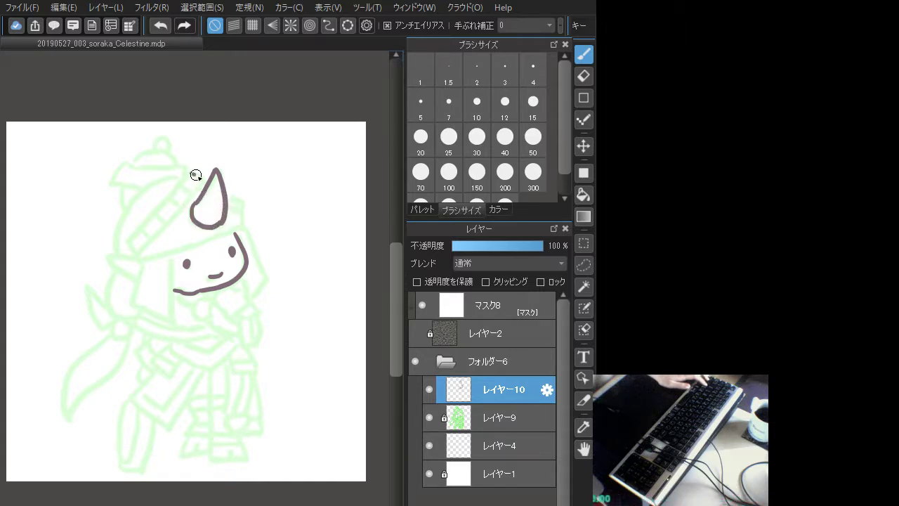
Ink the outline of the wide headband on both sides of the horn
mouse_move(190, 172)
left_mouse_down()
mouse_move(125, 239)
mouse_move(136, 258)
left_mouse_up()
left_click_drag(195, 192, 140, 254)
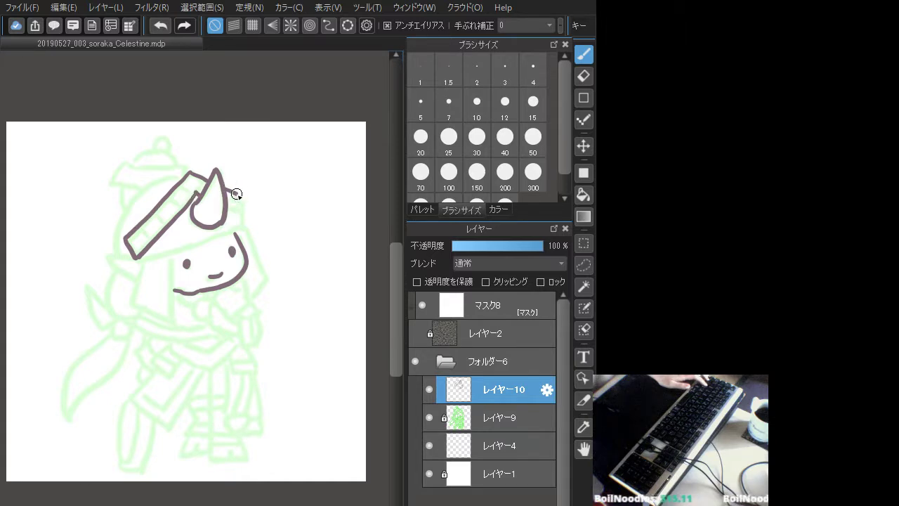
mouse_move(223, 191)
left_mouse_down()
mouse_move(246, 200)
mouse_move(245, 211)
left_mouse_up()
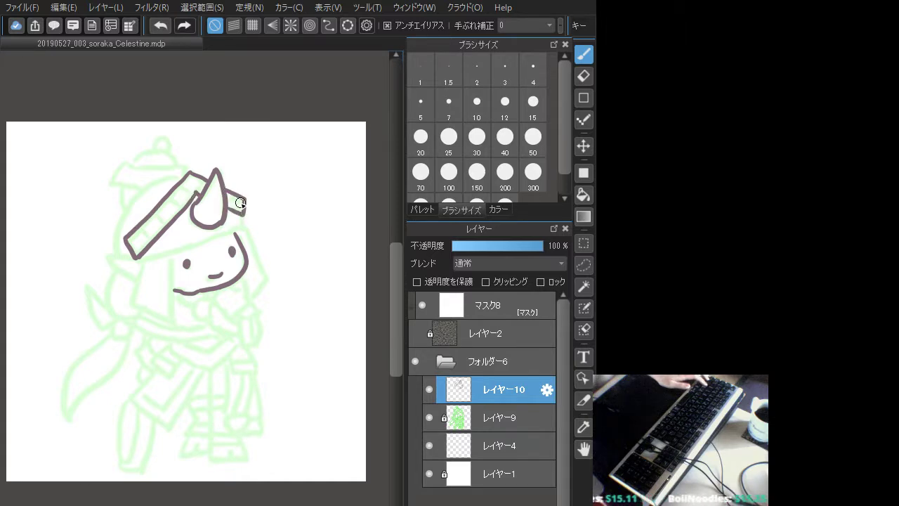
Ink the short dividing lines across the headband on both sides of the horn, redoing uneven strokes
mouse_move(204, 180)
left_mouse_down()
mouse_move(180, 186)
mouse_move(180, 208)
left_mouse_up()
key("ctrl+z")
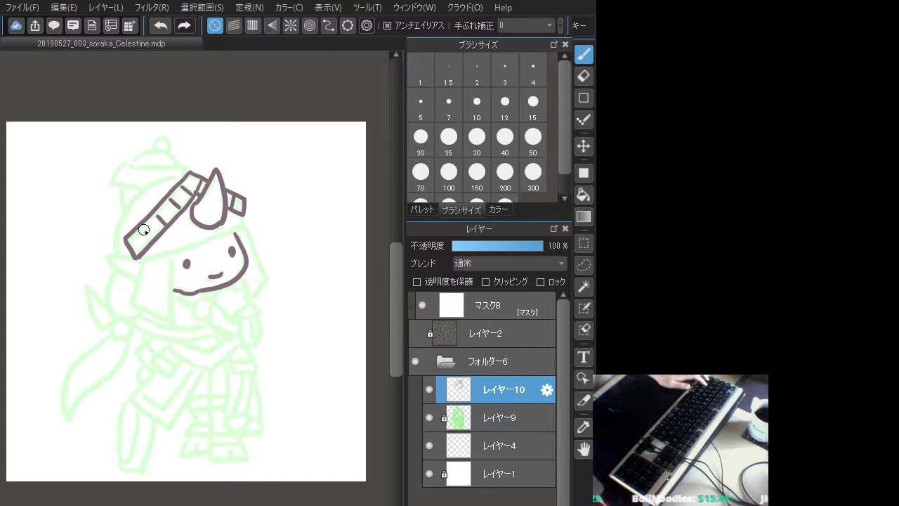
key("ctrl+z")
key("ctrl+z")
mouse_move(156, 214)
left_mouse_down()
mouse_move(164, 224)
mouse_move(150, 240)
left_mouse_up()
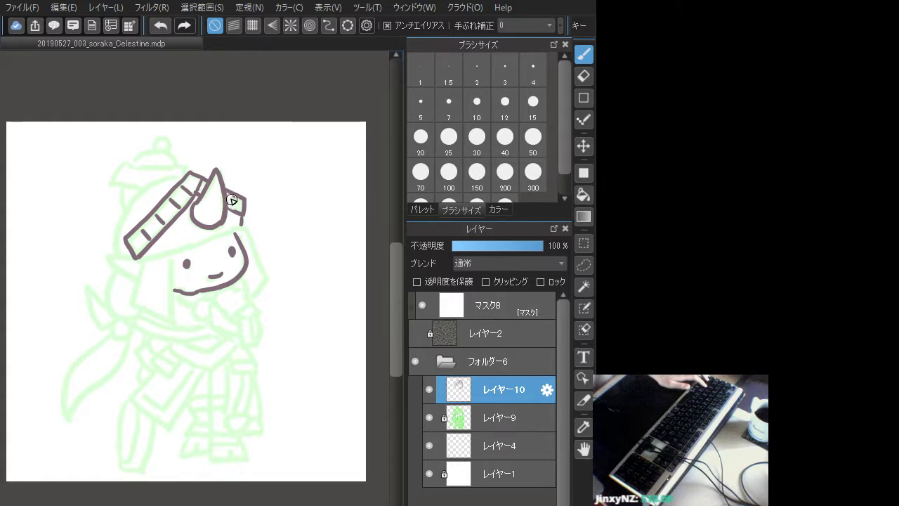
left_click_drag(235, 197, 231, 207)
key("ctrl+z")
key("ctrl+z")
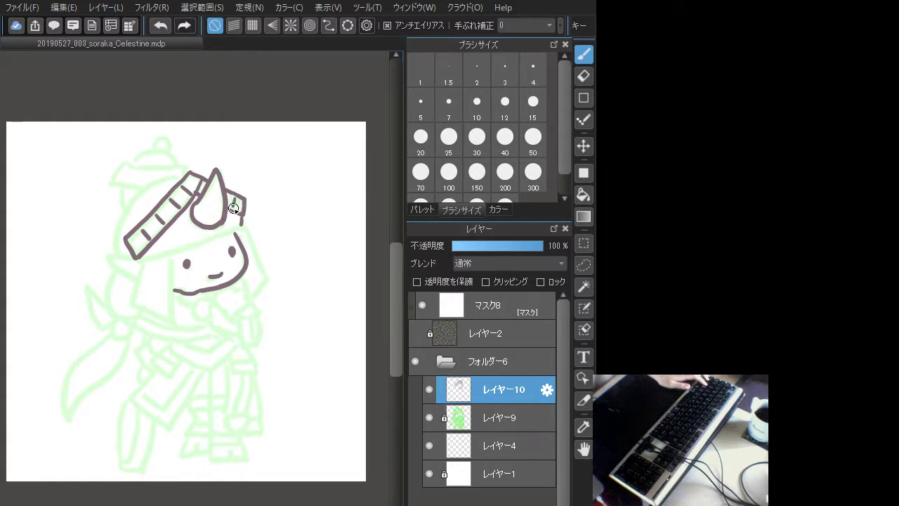
Ink the hairline below the headband and the angular hair lock to the right of the face
mouse_move(143, 258)
left_mouse_down()
mouse_move(241, 225)
mouse_move(264, 269)
left_mouse_up()
key("ctrl+z")
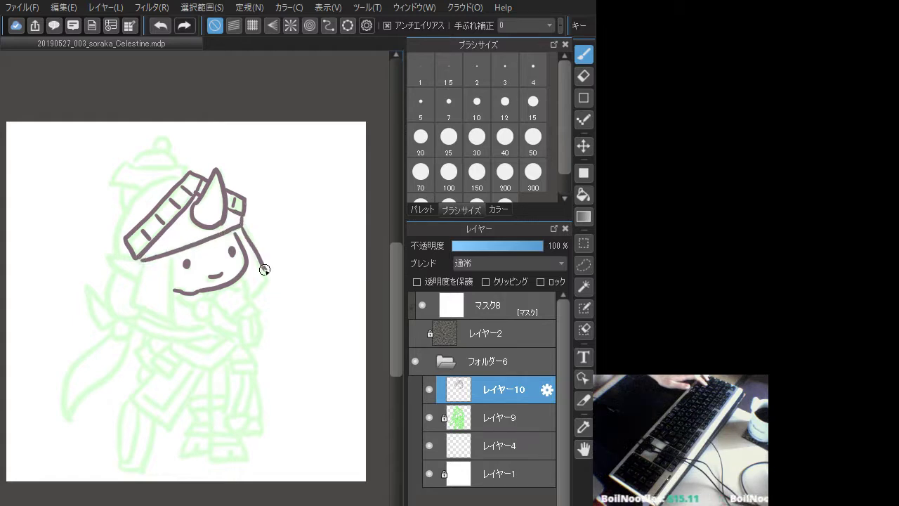
key("ctrl+z")
mouse_move(242, 228)
left_mouse_down()
mouse_move(266, 270)
mouse_move(247, 293)
left_mouse_up()
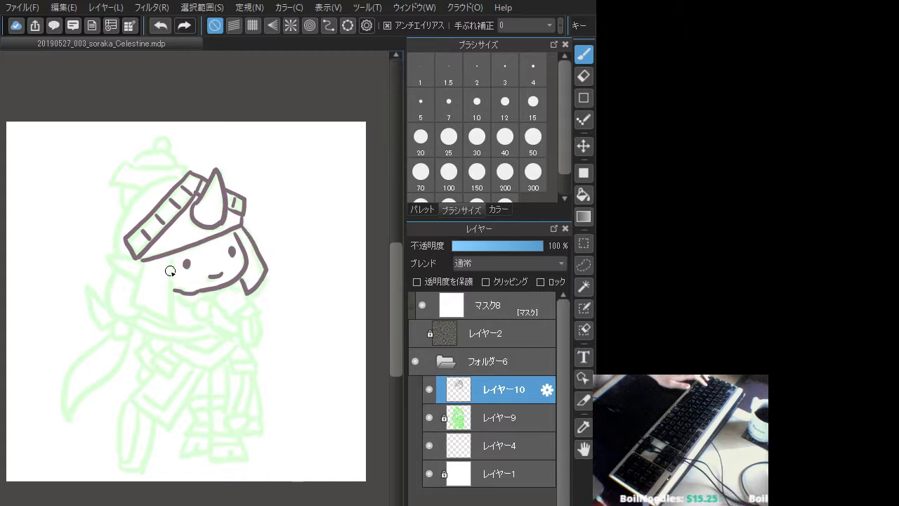
Ink the broad, blunt-cut hair lock to the left of the face
left_click_drag(170, 261, 174, 316)
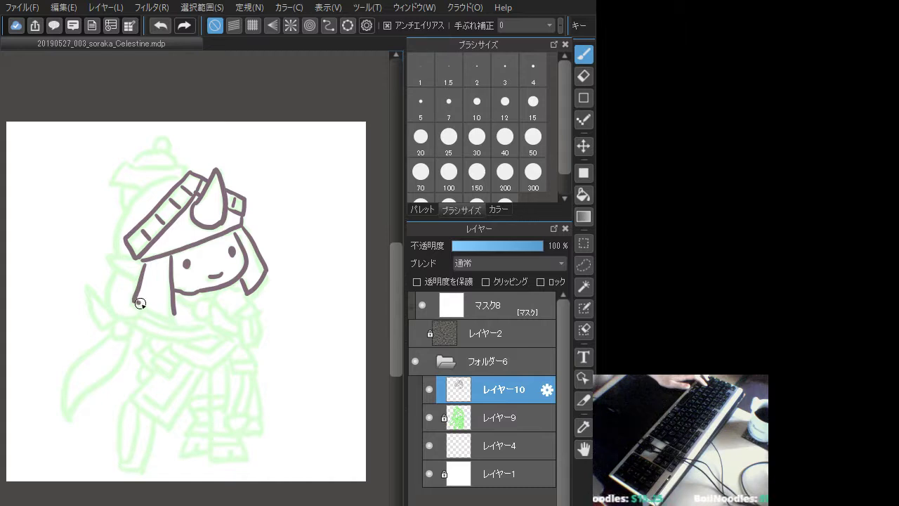
left_click_drag(140, 303, 171, 312)
key("ctrl+z")
key("ctrl+z")
mouse_move(145, 264)
left_mouse_down()
mouse_move(137, 302)
mouse_move(173, 313)
left_mouse_up()
key("ctrl+z")
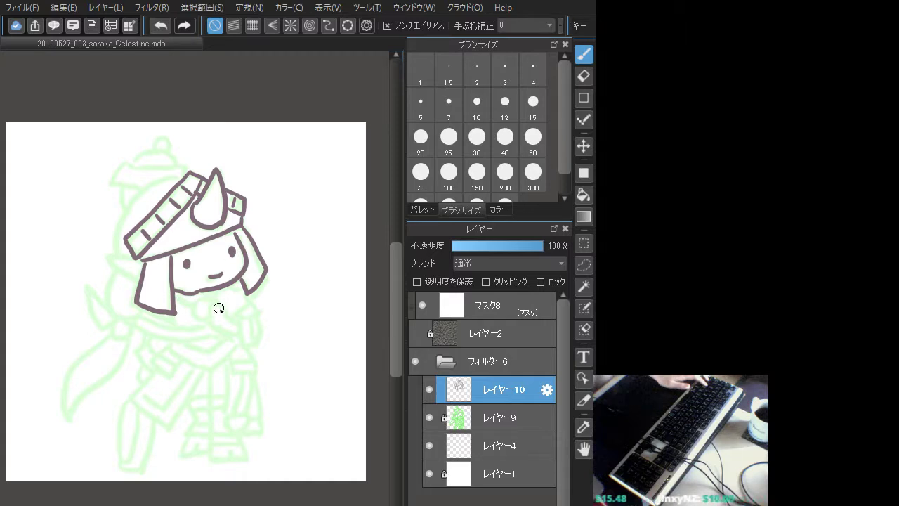
key("ctrl+z")
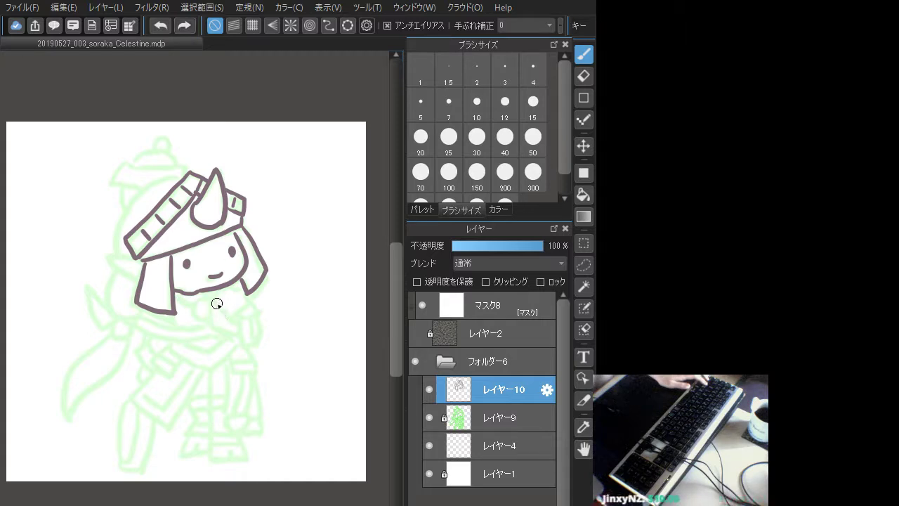
left_click_drag(212, 307, 217, 304)
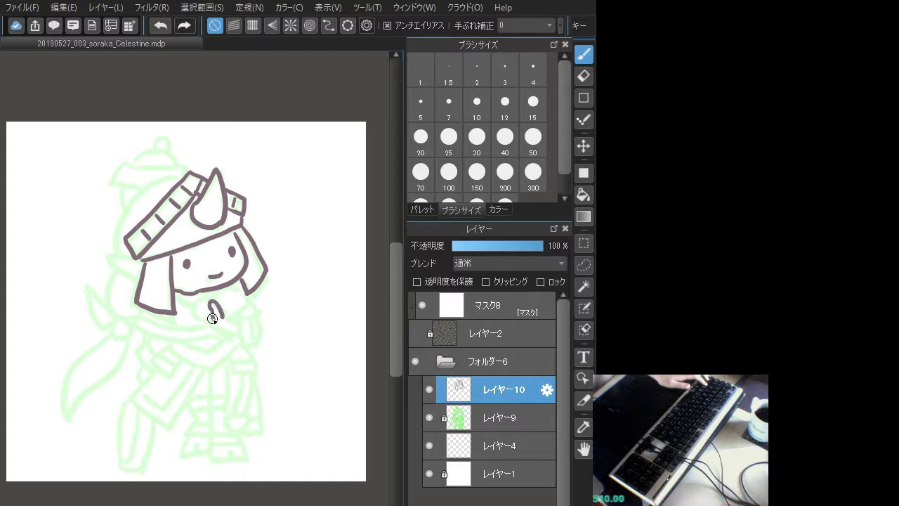
key("ctrl+z")
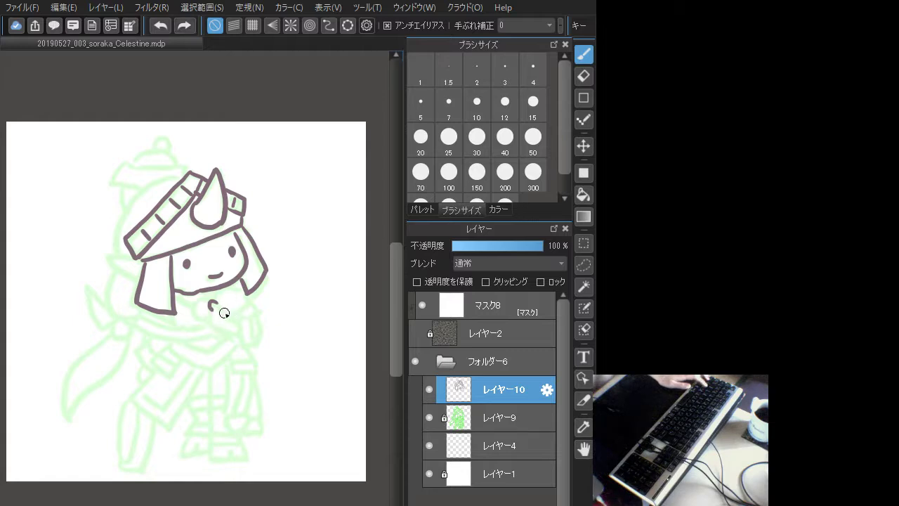
mouse_move(222, 311)
left_mouse_down()
mouse_move(208, 296)
mouse_move(223, 320)
mouse_move(206, 324)
mouse_move(227, 318)
mouse_move(217, 326)
left_mouse_up()
key("ctrl+z")
key("ctrl+z")
key("ctrl+z")
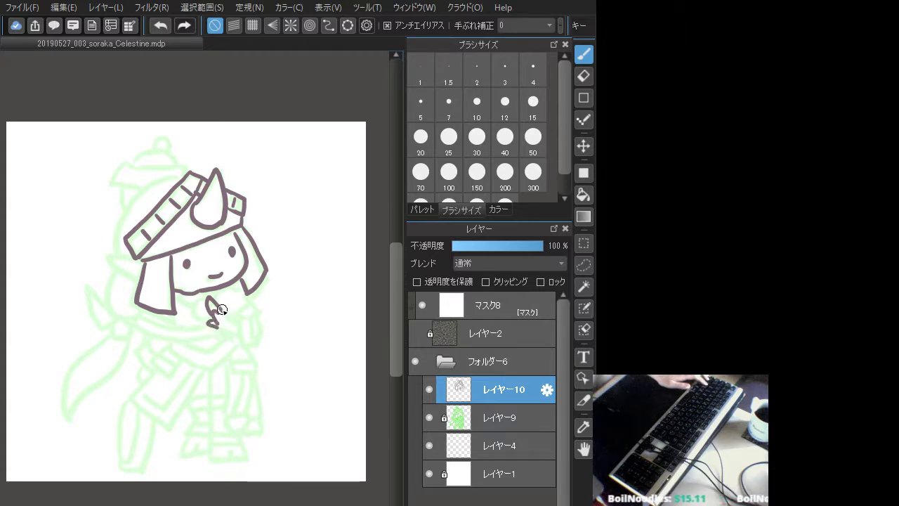
key("ctrl+z")
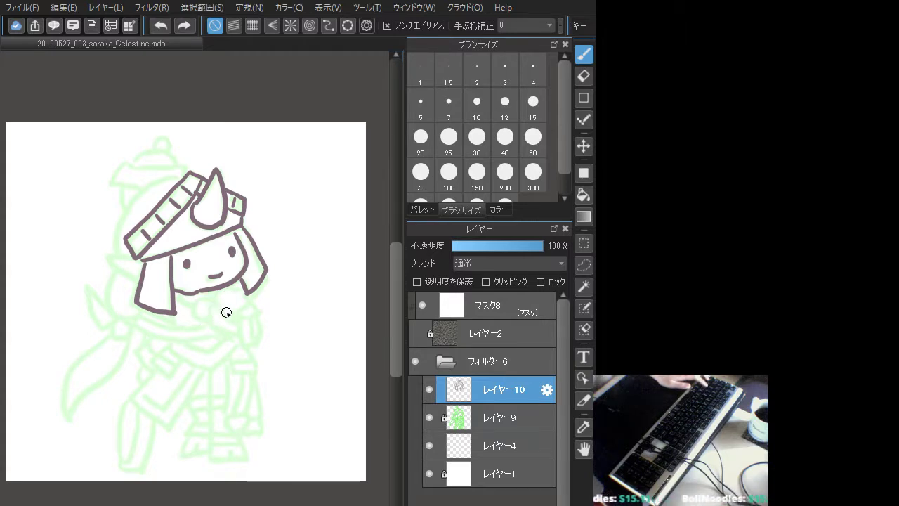
Ink the raised hand below the chin with its thumb, fingers and wrist lines, redoing strokes that miss the guide
mouse_move(210, 305)
left_mouse_down()
mouse_move(225, 315)
mouse_move(207, 305)
mouse_move(211, 321)
left_mouse_up()
key("ctrl+z")
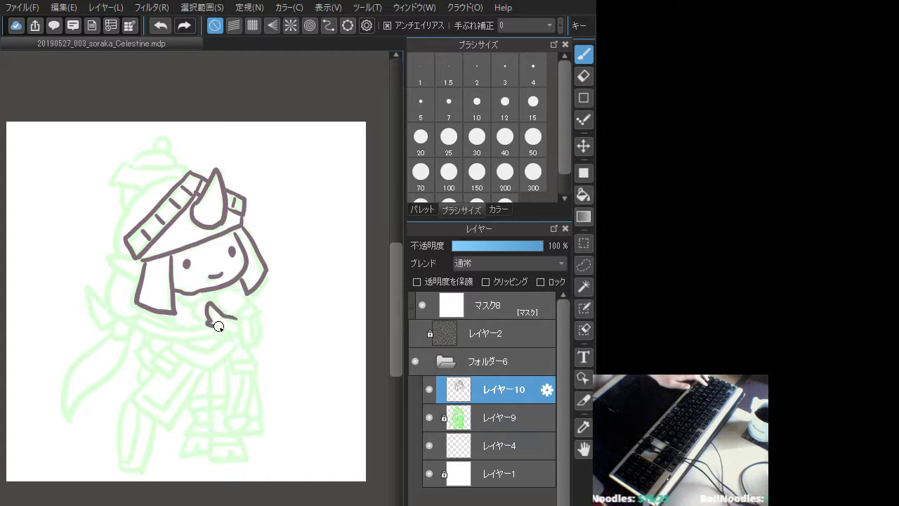
key("ctrl+z")
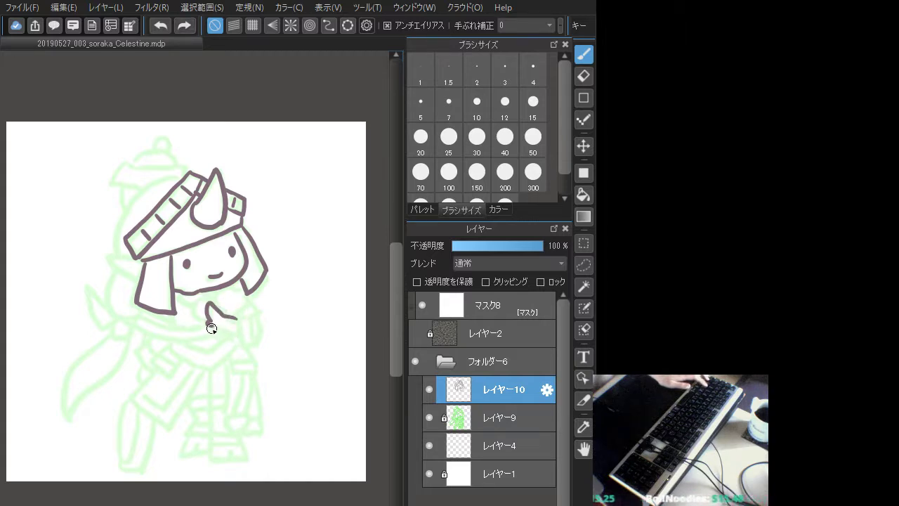
left_click_drag(210, 322, 232, 326)
key("ctrl+z")
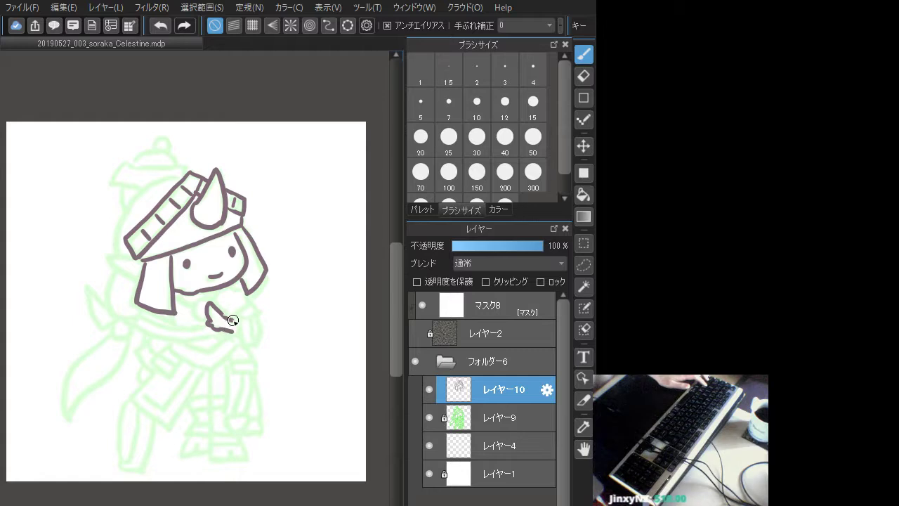
key("ctrl+z")
left_click_drag(220, 314, 233, 319)
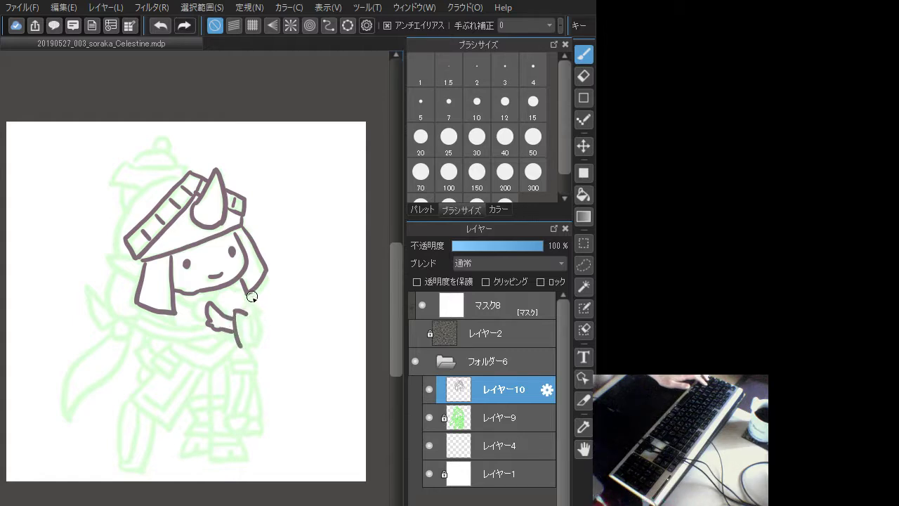
Ink the rounded sleeve cuff around the wrist, the shoulder edge, and the collar lines between chin and hand
mouse_move(252, 297)
left_mouse_down()
mouse_move(248, 315)
mouse_move(260, 330)
mouse_move(245, 342)
mouse_move(248, 317)
mouse_move(250, 343)
left_mouse_up()
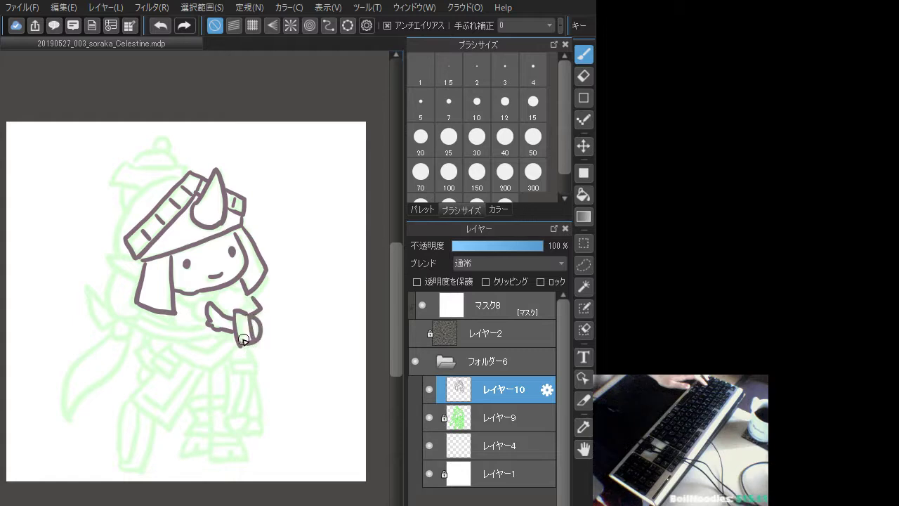
key("ctrl+z")
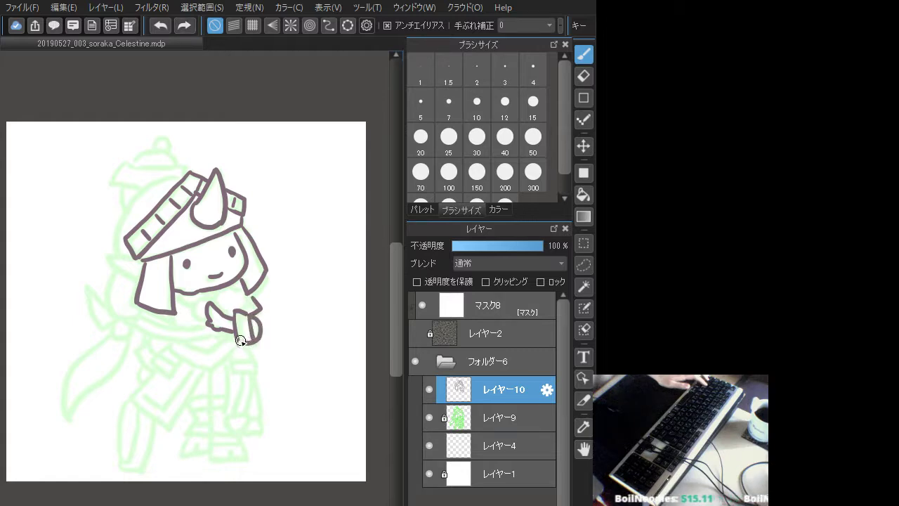
left_click_drag(241, 340, 252, 344)
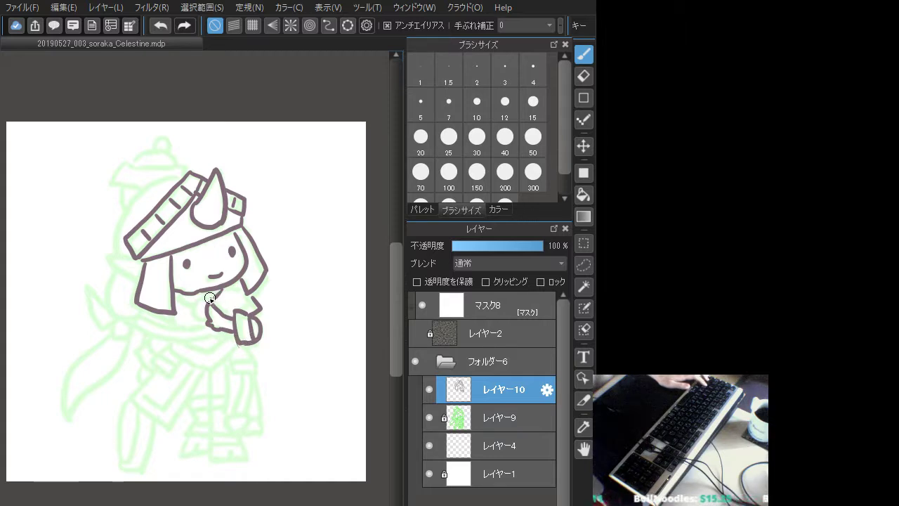
mouse_move(208, 298)
left_mouse_down()
mouse_move(201, 316)
mouse_move(215, 305)
mouse_move(197, 298)
left_mouse_up()
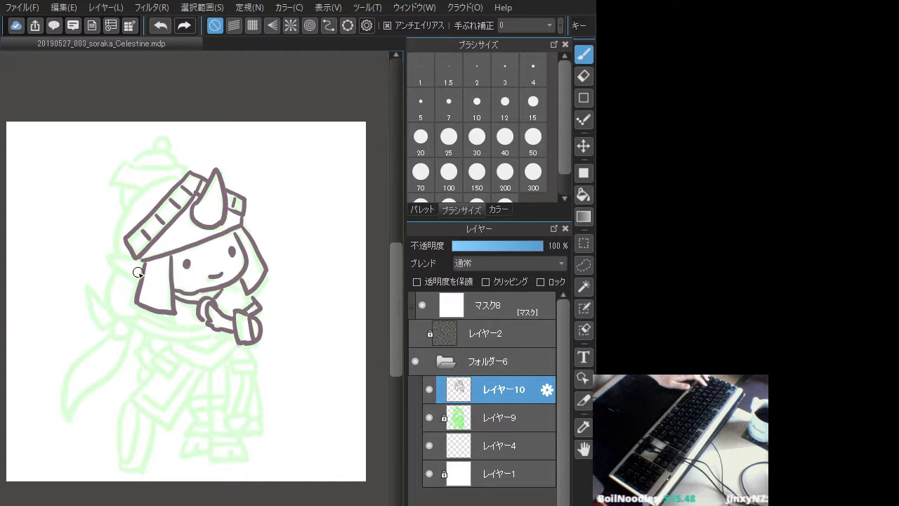
Ink the pointed ear sticking out to the left below the headband
mouse_move(133, 258)
left_mouse_down()
mouse_move(112, 256)
mouse_move(139, 277)
mouse_move(127, 255)
mouse_move(110, 254)
mouse_move(139, 277)
left_mouse_up()
key("ctrl+z")
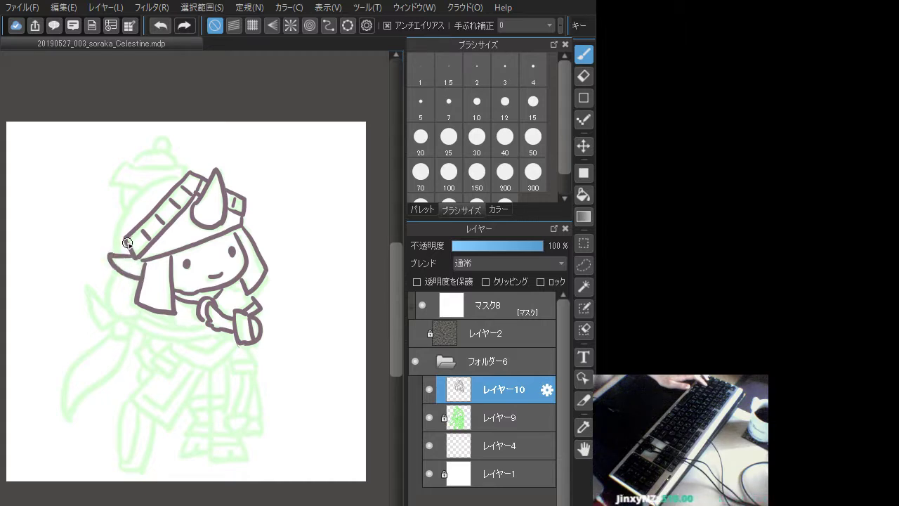
Ink the rounded back of the head from the headband top past the ear into the back hair, redoing strokes that miss
mouse_move(180, 176)
left_mouse_down()
mouse_move(149, 189)
mouse_move(115, 230)
mouse_move(114, 256)
left_mouse_up()
key("ctrl+z")
mouse_move(181, 175)
left_mouse_down()
mouse_move(133, 194)
mouse_move(118, 215)
mouse_move(114, 254)
left_mouse_up()
key("ctrl+z")
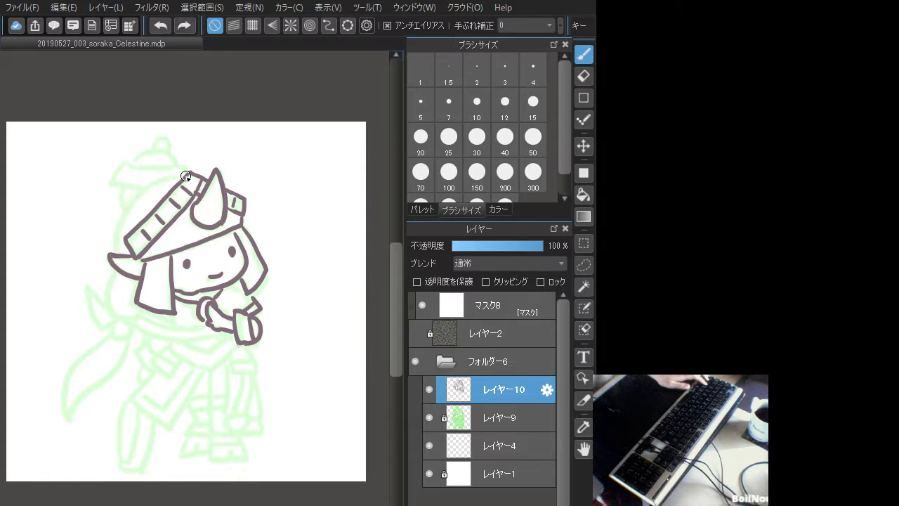
mouse_move(182, 175)
left_mouse_down()
mouse_move(138, 189)
mouse_move(117, 242)
left_mouse_up()
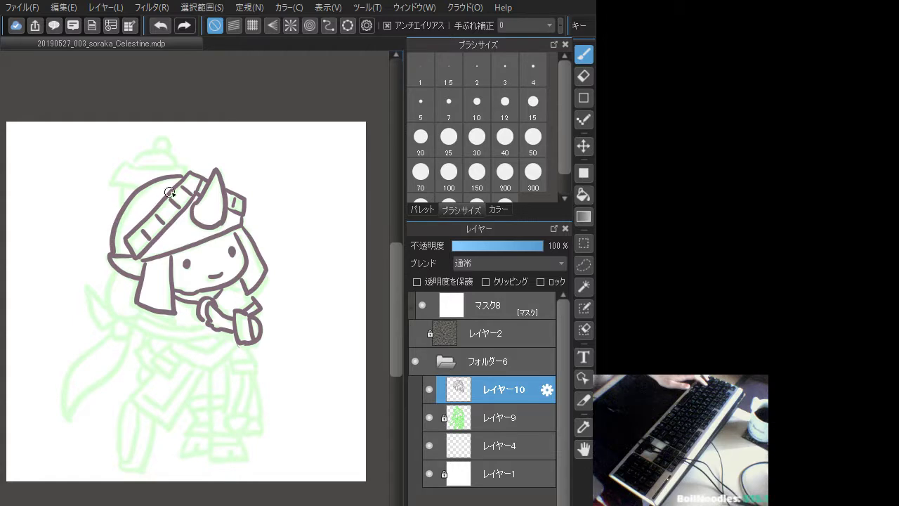
key("ctrl+z")
mouse_move(181, 175)
left_mouse_down()
mouse_move(160, 179)
mouse_move(114, 225)
mouse_move(105, 293)
mouse_move(126, 313)
left_mouse_up()
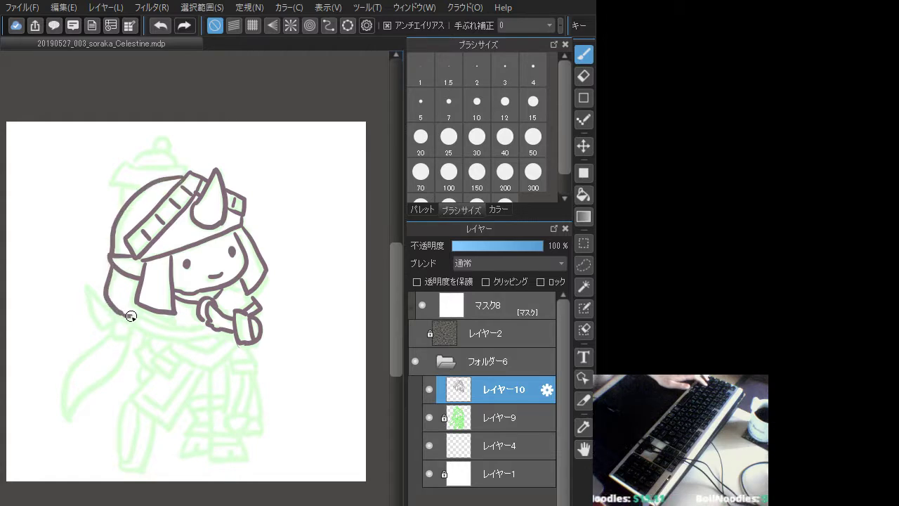
Ink the topknot ornament above the headband: its flared brim, domed cap and small ball on top
mouse_move(125, 169)
left_mouse_down()
mouse_move(174, 167)
mouse_move(138, 168)
mouse_move(181, 169)
left_mouse_up()
key("ctrl+z")
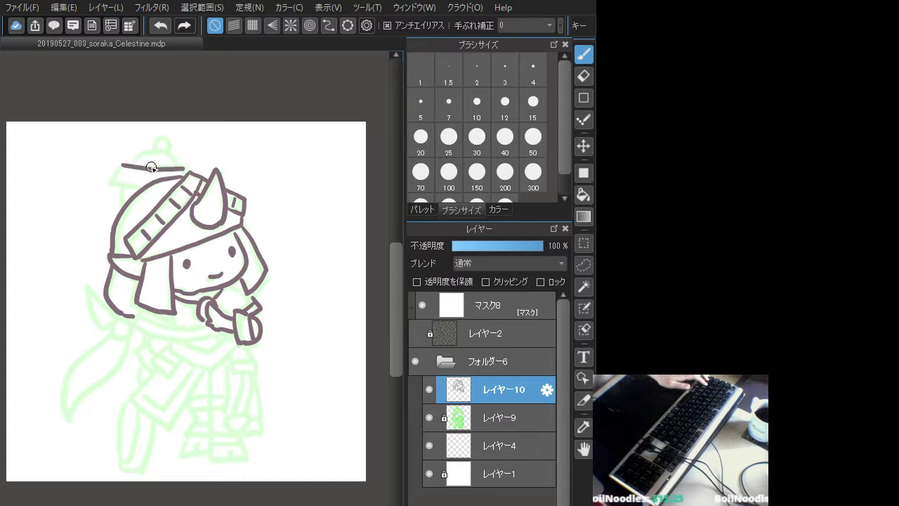
key("ctrl+z")
left_click_drag(122, 164, 181, 169)
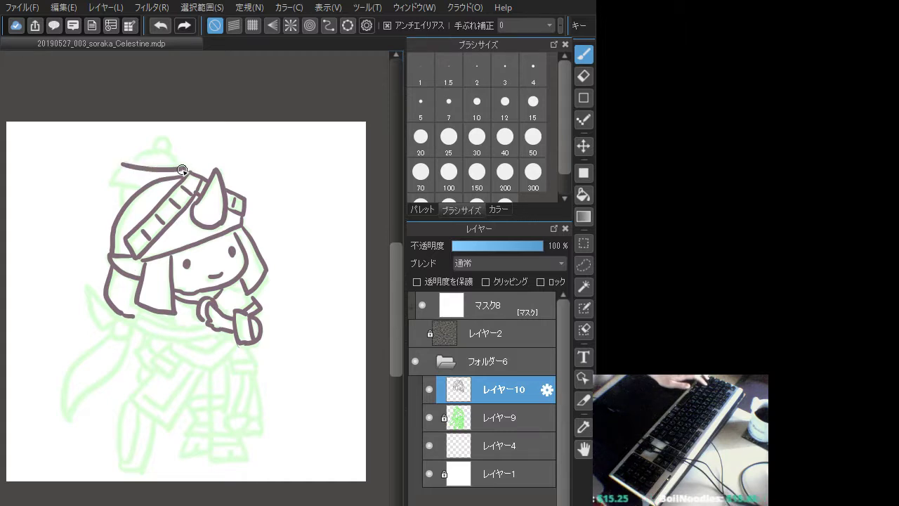
mouse_move(122, 165)
left_mouse_down()
mouse_move(108, 184)
mouse_move(135, 190)
mouse_move(124, 202)
left_mouse_up()
key("ctrl+z")
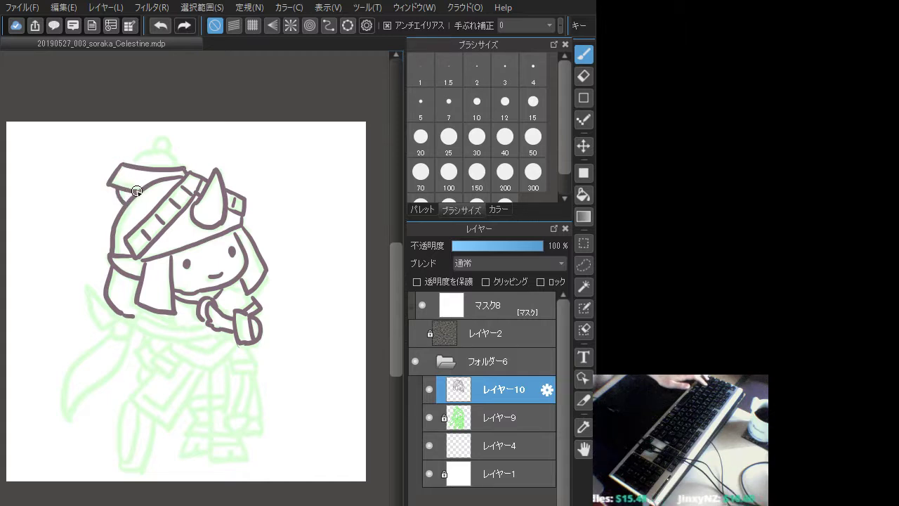
mouse_move(129, 168)
left_mouse_down()
mouse_move(169, 155)
mouse_move(176, 166)
mouse_move(163, 154)
left_mouse_up()
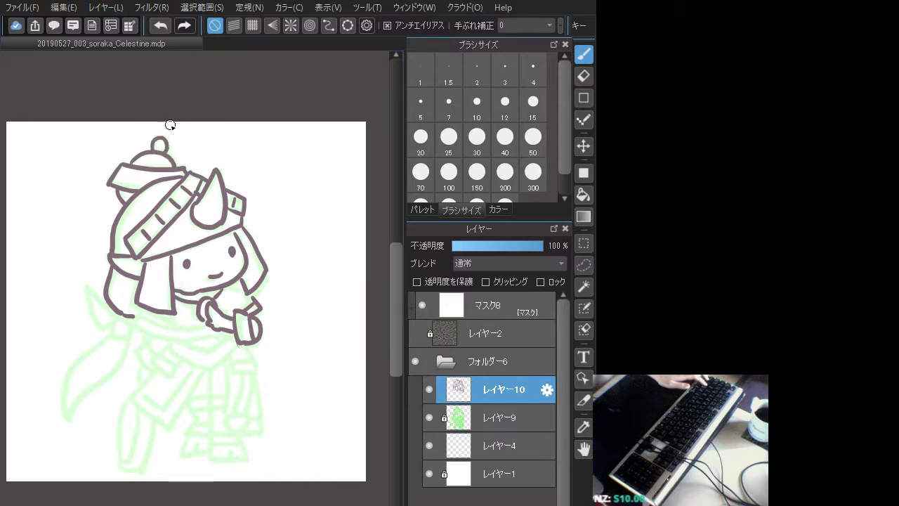
key("ctrl+z")
mouse_move(152, 150)
left_mouse_down()
mouse_move(151, 137)
mouse_move(166, 150)
left_mouse_up()
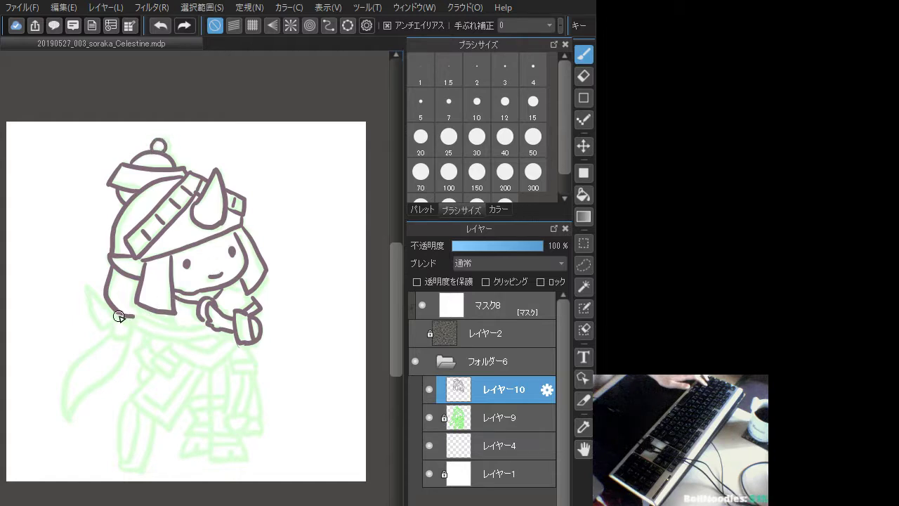
Ink the outer edge of the wide scarf wrapped below the hair and its small fold at the far shoulder
key("ctrl+z")
mouse_move(116, 309)
left_mouse_down()
mouse_move(146, 311)
mouse_move(136, 322)
mouse_move(177, 335)
mouse_move(136, 323)
mouse_move(151, 333)
mouse_move(226, 329)
left_mouse_up()
key("ctrl+z")
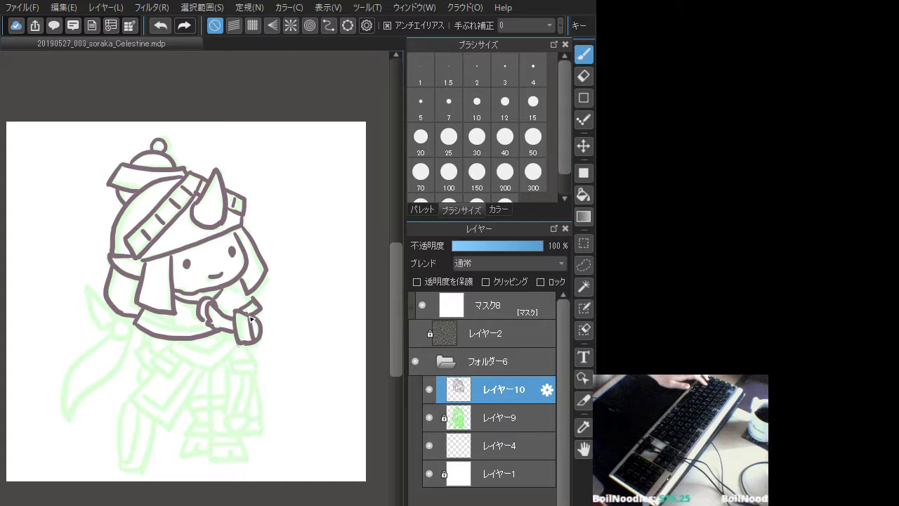
key("ctrl+z")
left_click_drag(249, 291, 255, 308)
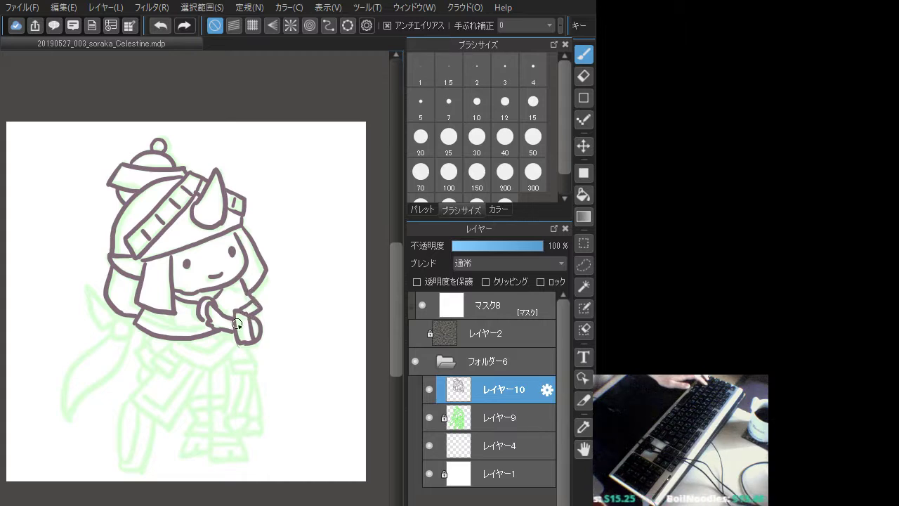
Ink the inner fold line of the scarf between the blunt hair lock and the raised hand, retrying stray strokes
left_click_drag(141, 315, 210, 318)
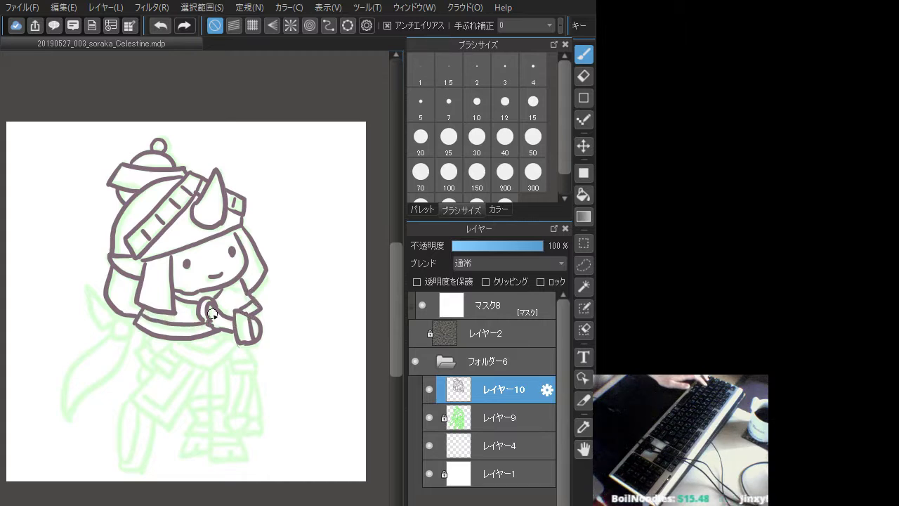
key("ctrl+z")
left_click_drag(150, 320, 212, 322)
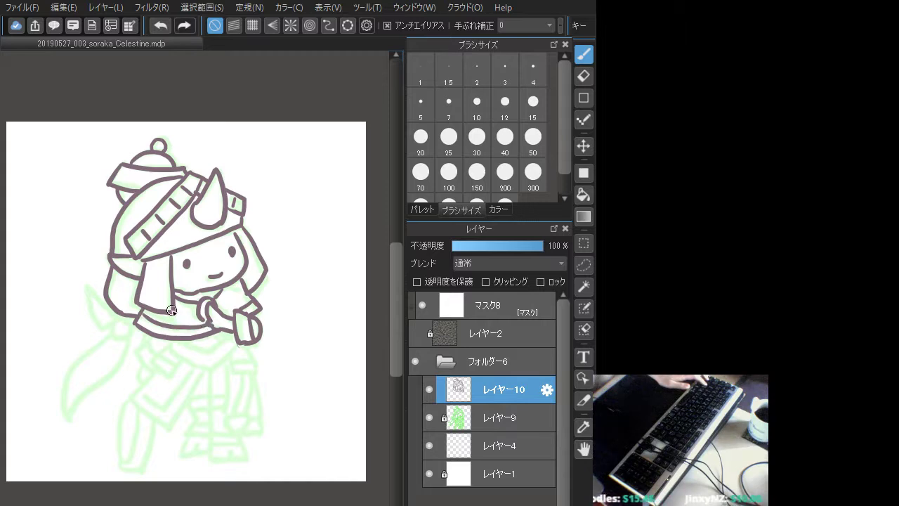
mouse_move(143, 313)
left_mouse_down()
mouse_move(161, 308)
mouse_move(151, 314)
left_mouse_up()
key("ctrl+z")
key("ctrl+z")
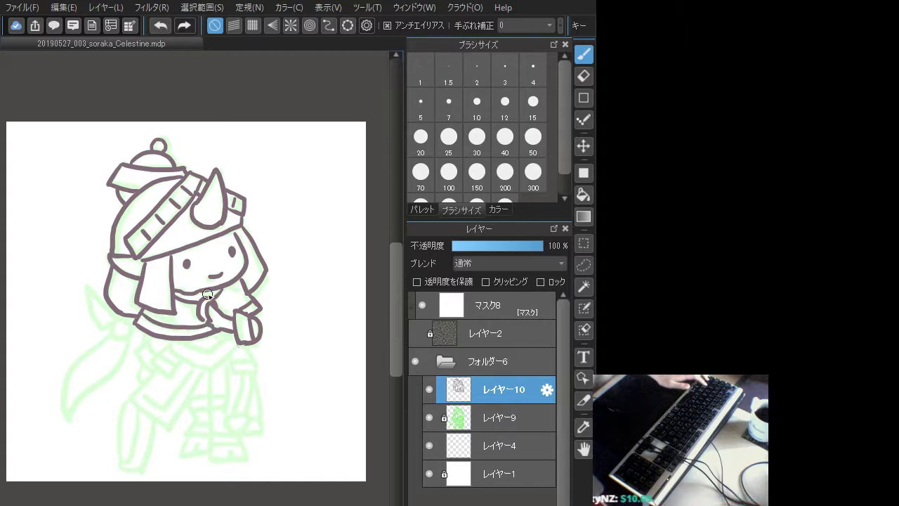
Ink the pointed lower edge of the cloth below the scarf, redoing strokes that miss the guide
mouse_move(189, 344)
left_mouse_down()
mouse_move(216, 339)
mouse_move(181, 340)
mouse_move(204, 347)
mouse_move(230, 333)
mouse_move(197, 345)
mouse_move(229, 335)
mouse_move(198, 347)
mouse_move(210, 349)
mouse_move(231, 333)
mouse_move(211, 349)
left_mouse_up()
key("ctrl+z")
key("ctrl+z")
key("ctrl+z")
key("ctrl+z")
key("ctrl+z")
key("ctrl+z")
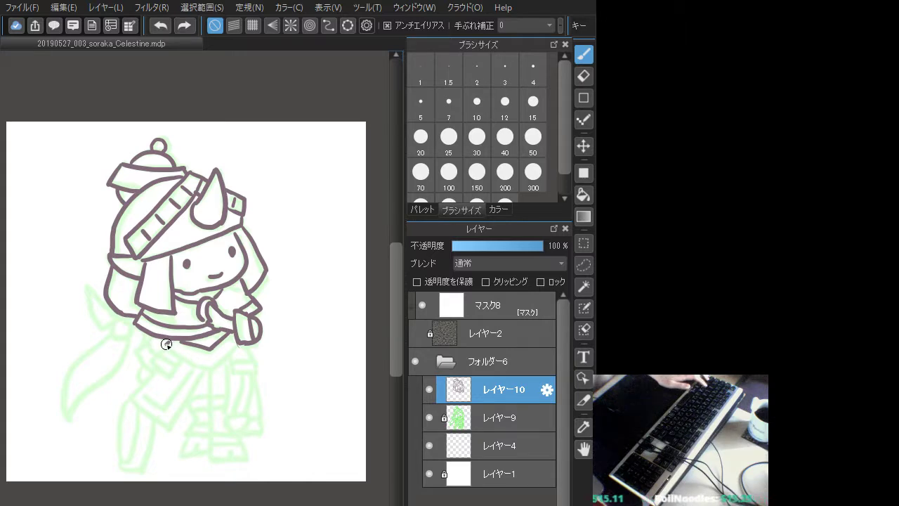
Complete the pointed waist cloth and ink the banded piece below the cuff with its narrow hanging strip and rounded tip
mouse_move(163, 345)
left_mouse_down()
mouse_move(207, 368)
mouse_move(245, 345)
mouse_move(254, 359)
mouse_move(233, 372)
mouse_move(256, 371)
mouse_move(254, 359)
mouse_move(244, 410)
left_mouse_up()
key("ctrl+z")
key("ctrl+z")
mouse_move(252, 374)
left_mouse_down()
mouse_move(245, 412)
mouse_move(237, 404)
mouse_move(233, 416)
mouse_move(253, 414)
mouse_move(232, 430)
mouse_move(248, 421)
left_mouse_up()
key("ctrl+z")
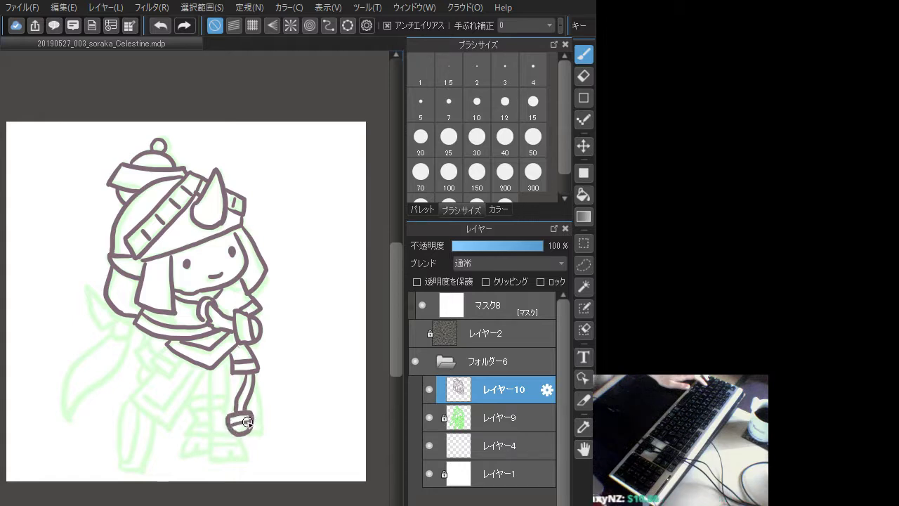
Ink the side edges and hem of the skirt panel behind the narrow hanging strip
left_click_drag(254, 384, 257, 426)
key("ctrl+z")
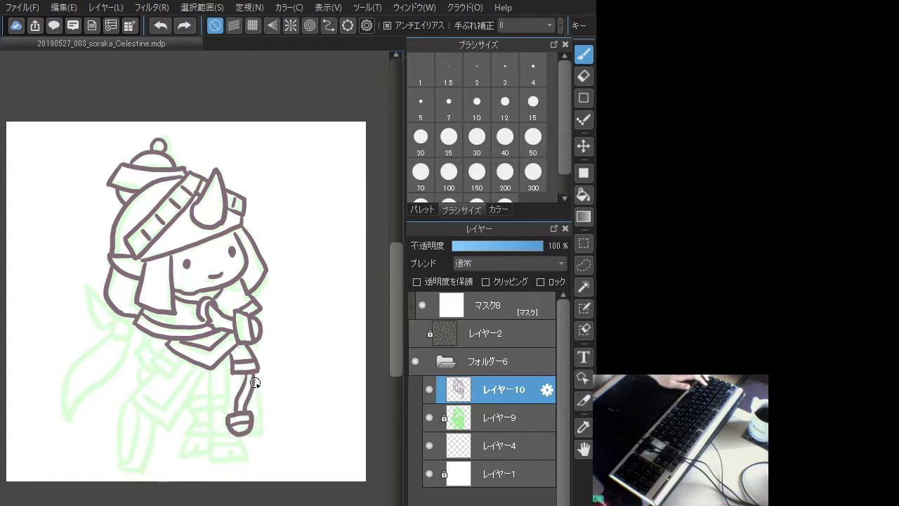
mouse_move(255, 379)
left_mouse_down()
mouse_move(259, 429)
mouse_move(255, 416)
mouse_move(221, 431)
left_mouse_up()
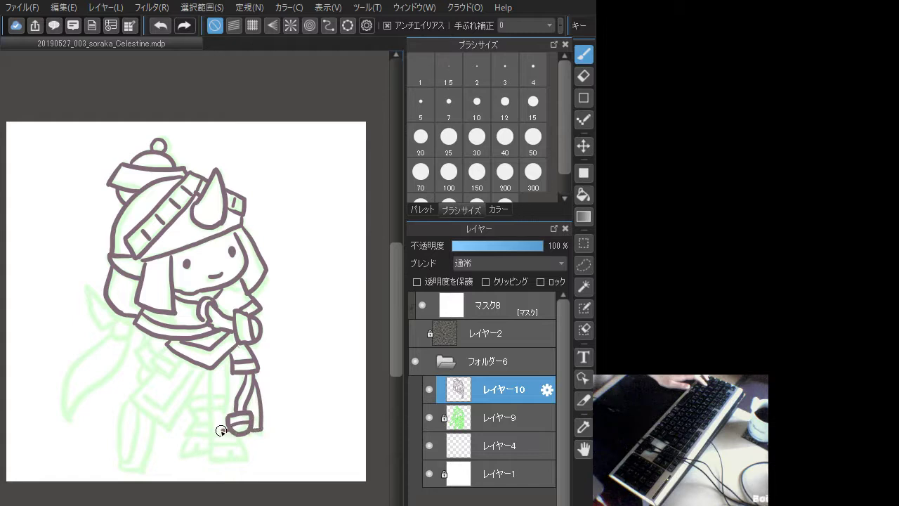
left_click_drag(225, 361, 212, 426)
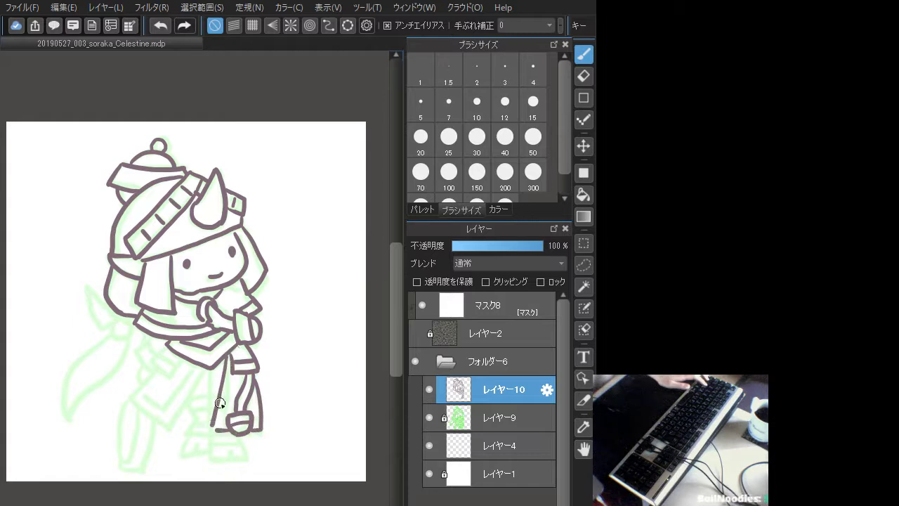
key("ctrl+z")
left_click_drag(232, 368, 217, 428)
left_click_drag(219, 421, 260, 420)
key("ctrl+z")
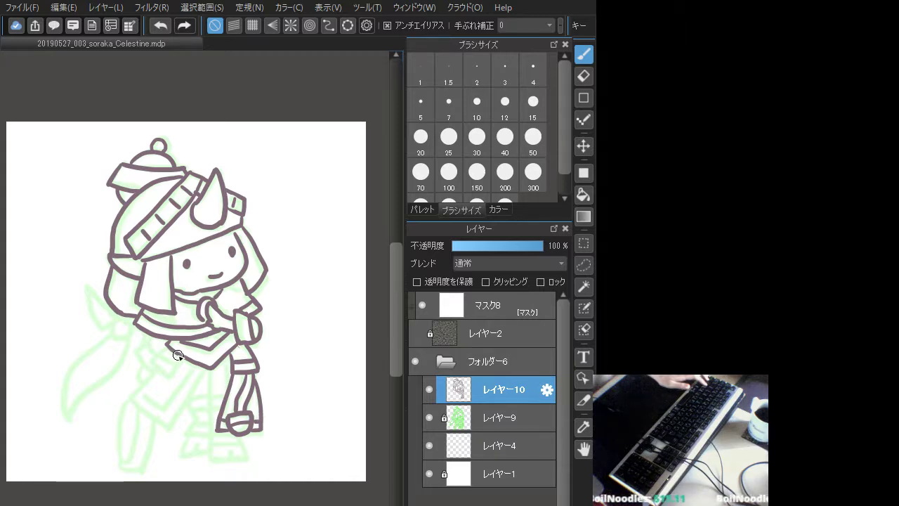
Ink the wide slanted skirt panel on the other hip with its inner border and the small band at its top
mouse_move(169, 347)
left_mouse_down()
mouse_move(168, 372)
mouse_move(180, 360)
mouse_move(174, 367)
mouse_move(163, 357)
mouse_move(180, 362)
mouse_move(181, 369)
mouse_move(164, 354)
mouse_move(181, 377)
mouse_move(168, 383)
mouse_move(175, 373)
mouse_move(163, 352)
mouse_move(180, 366)
mouse_move(164, 354)
mouse_move(179, 363)
mouse_move(166, 385)
mouse_move(130, 397)
mouse_move(171, 425)
left_mouse_up()
key("ctrl+z")
key("ctrl+z")
key("ctrl+z")
left_click_drag(202, 368, 172, 425)
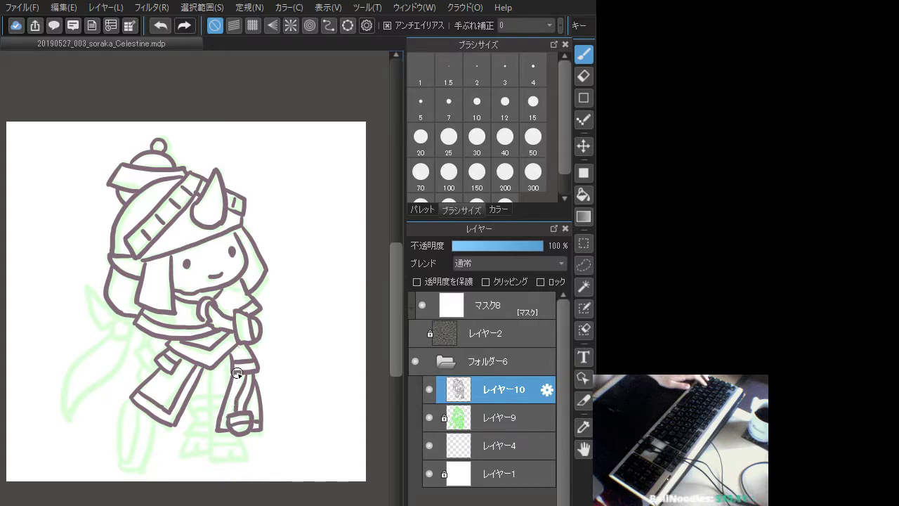
Ink the inner fold line of the skirt panel beside the narrow hanging strip
left_click_drag(235, 371, 231, 412)
key("ctrl+z")
left_click_drag(238, 370, 233, 406)
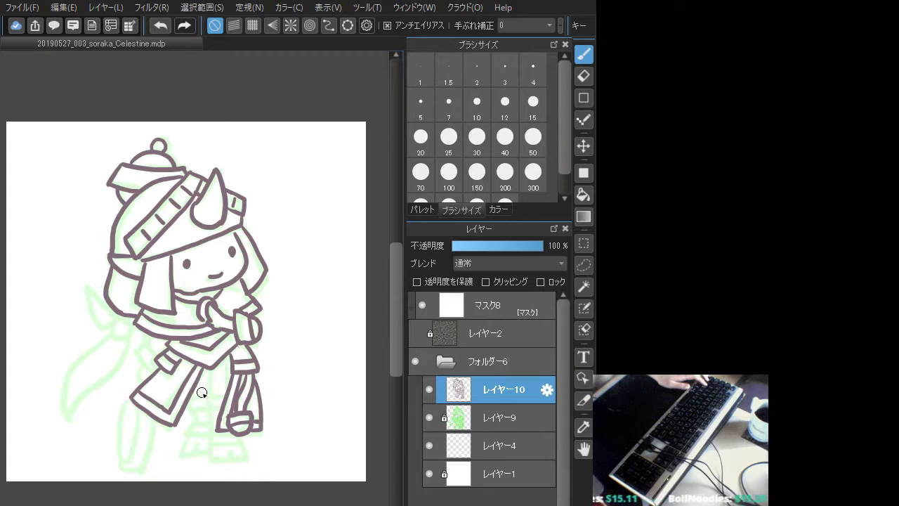
Ink the front leg below the skirt with its wrapped bands and split hoof, redoing strokes that miss
mouse_move(193, 401)
left_mouse_down()
mouse_move(227, 393)
mouse_move(209, 409)
mouse_move(212, 431)
mouse_move(239, 443)
mouse_move(215, 442)
mouse_move(241, 440)
mouse_move(247, 454)
mouse_move(209, 457)
mouse_move(245, 458)
mouse_move(247, 450)
left_mouse_up()
key("ctrl+z")
key("ctrl+z")
key("ctrl+z")
key("ctrl+z")
key("ctrl+z")
key("ctrl+z")
key("ctrl+z")
key("ctrl+z")
key("ctrl+z")
key("ctrl+z")
key("ctrl+z")
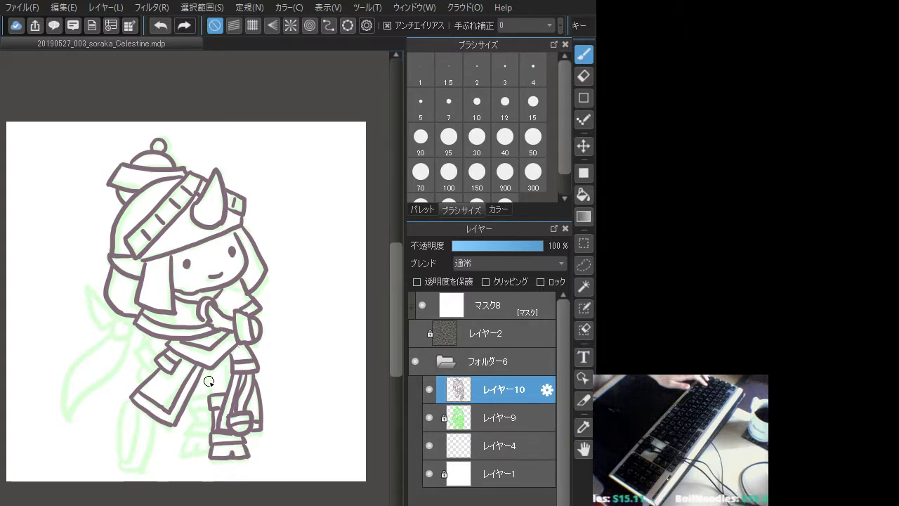
Ink the second leg between the skirt panels with its wrap lines and split hoof
mouse_move(211, 369)
left_mouse_down()
mouse_move(215, 393)
mouse_move(204, 395)
mouse_move(189, 430)
mouse_move(208, 435)
mouse_move(209, 403)
left_mouse_up()
key("ctrl+z")
key("ctrl+z")
key("ctrl+z")
mouse_move(200, 405)
left_mouse_down()
mouse_move(192, 442)
mouse_move(191, 434)
mouse_move(184, 453)
mouse_move(193, 452)
mouse_move(189, 436)
mouse_move(181, 453)
mouse_move(206, 451)
mouse_move(219, 411)
mouse_move(211, 450)
left_mouse_up()
key("ctrl+z")
key("ctrl+z")
key("ctrl+z")
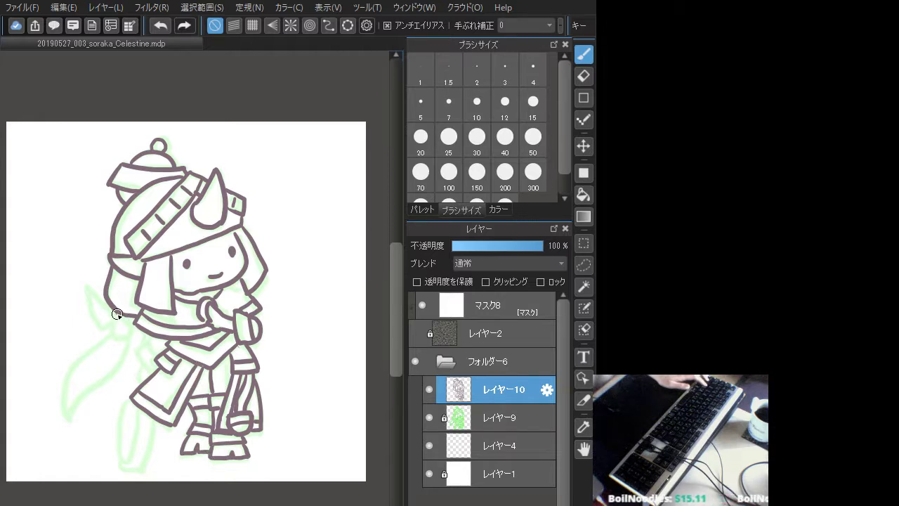
Ink the round scarf knot behind the hair and its short pointed end with fringe lines
mouse_move(112, 322)
left_mouse_down()
mouse_move(128, 327)
mouse_move(130, 319)
mouse_move(112, 323)
mouse_move(131, 315)
mouse_move(85, 307)
mouse_move(94, 321)
mouse_move(100, 311)
mouse_move(109, 322)
mouse_move(99, 306)
left_mouse_up()
key("ctrl+z")
key("ctrl+z")
key("ctrl+z")
left_click_drag(95, 317, 102, 315)
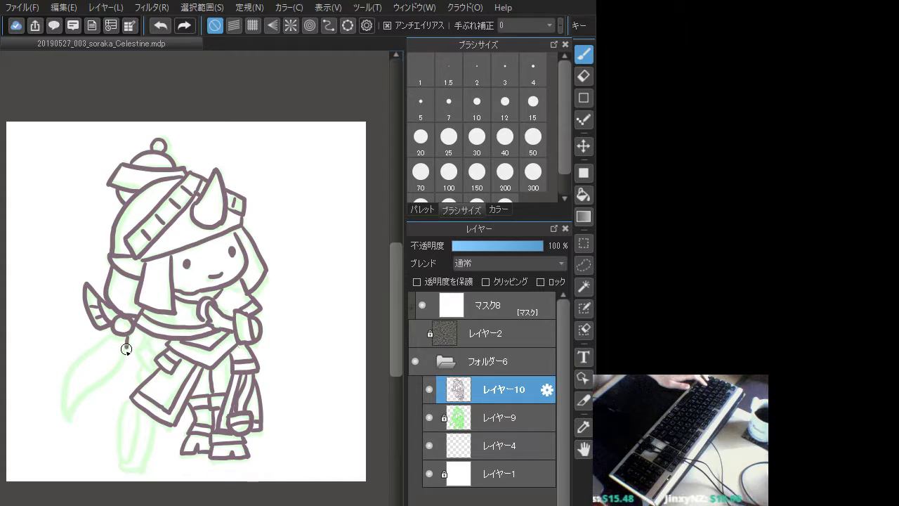
Ink the long curved scarf tail sweeping down from the knot to a point
left_click_drag(127, 349, 69, 421)
mouse_move(112, 331)
left_mouse_down()
mouse_move(66, 378)
mouse_move(68, 420)
left_mouse_up()
key("ctrl+z")
mouse_move(113, 329)
left_mouse_down()
mouse_move(68, 382)
mouse_move(75, 427)
left_mouse_up()
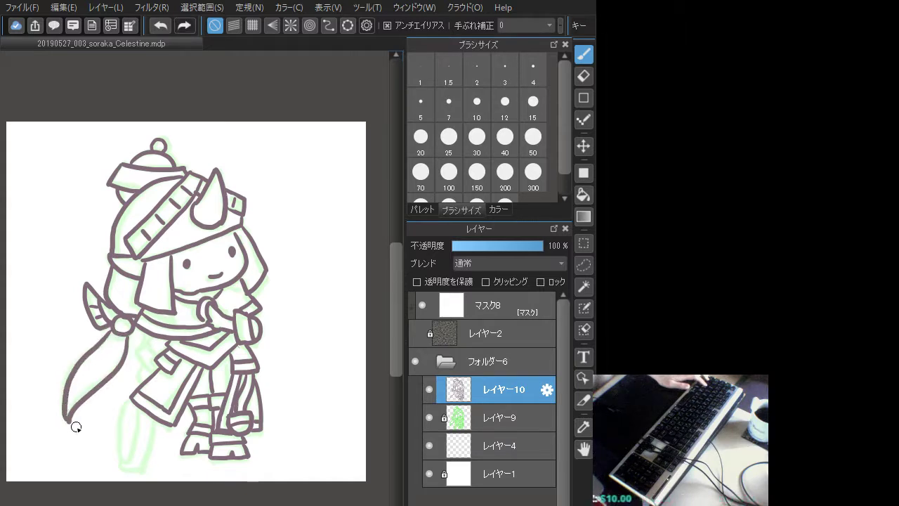
key("ctrl+z")
key("ctrl+z")
mouse_move(118, 326)
left_mouse_down()
mouse_move(66, 376)
mouse_move(68, 423)
left_mouse_up()
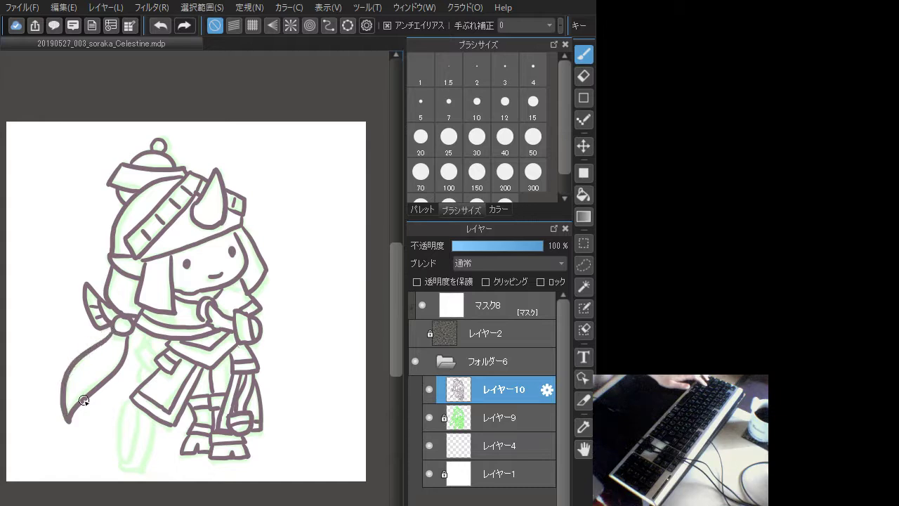
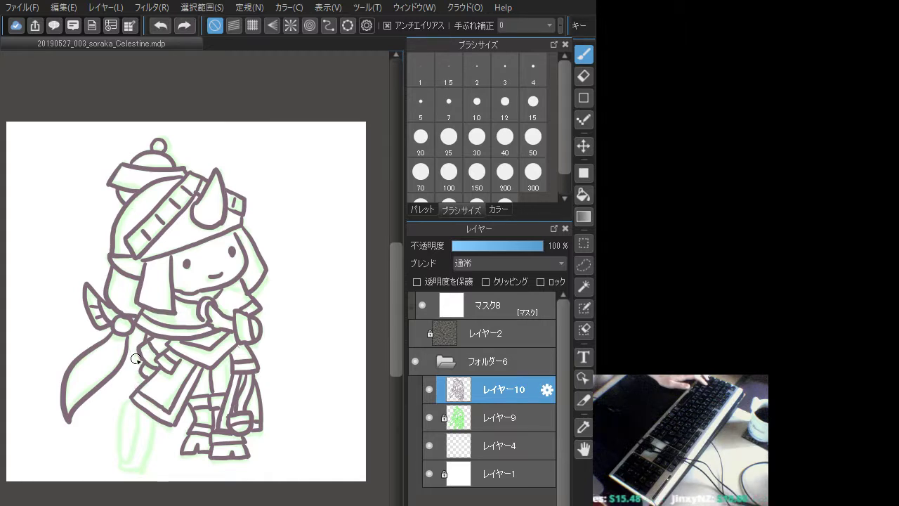
Ink the small cloth folds and back edge between the scarf tail and the slanted skirt panel
left_click_drag(136, 384, 135, 386)
key("ctrl+z")
mouse_move(138, 330)
left_mouse_down()
mouse_move(133, 391)
mouse_move(142, 380)
left_mouse_up()
key("ctrl+z")
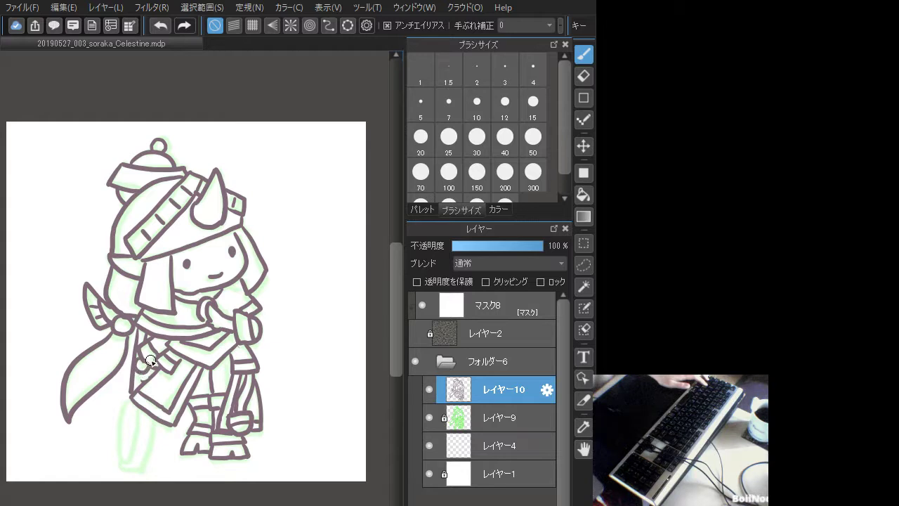
key("ctrl+z")
left_click_drag(145, 374, 136, 367)
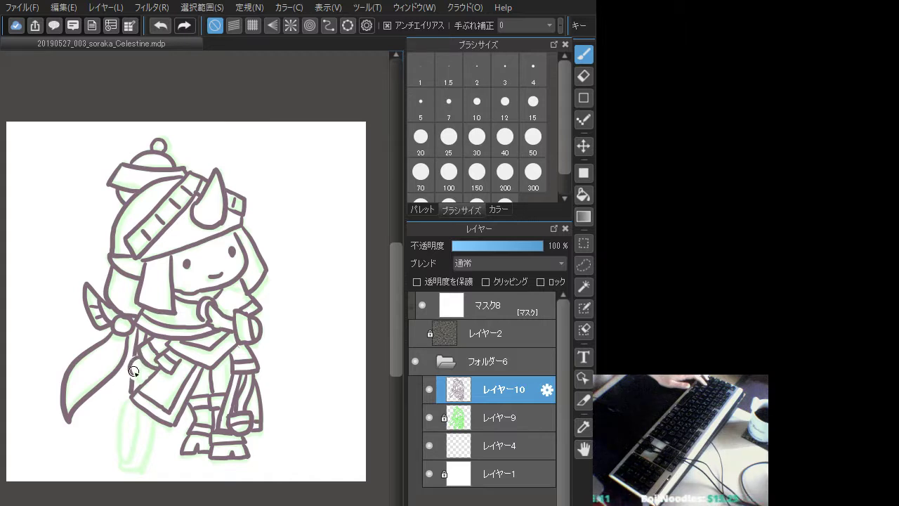
key("ctrl+z")
left_click_drag(143, 357, 130, 371)
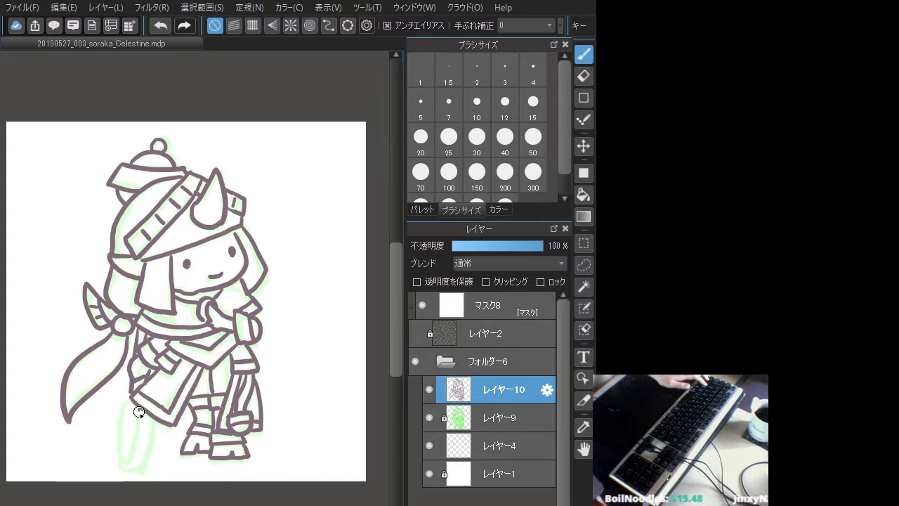
Ink the long tapered shape hanging below the slanted skirt panel, including its inner line and rounded end
mouse_move(139, 412)
left_mouse_down()
mouse_move(127, 458)
mouse_move(122, 413)
mouse_move(129, 404)
mouse_move(119, 448)
mouse_move(132, 450)
mouse_move(143, 407)
mouse_move(118, 437)
mouse_move(125, 455)
mouse_move(137, 411)
mouse_move(119, 420)
mouse_move(118, 449)
mouse_move(136, 412)
mouse_move(120, 466)
mouse_move(133, 470)
mouse_move(151, 434)
mouse_move(137, 469)
left_mouse_up()
key("ctrl+z")
key("ctrl+z")
key("ctrl+z")
key("ctrl+z")
left_click_drag(151, 420, 130, 469)
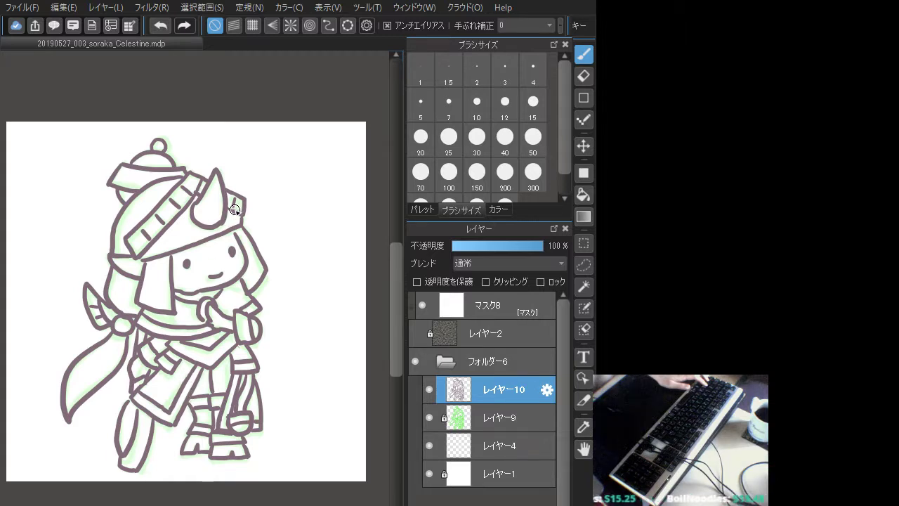
Ink the curved hair parting line on the forehead between the headband and the fringe edge
left_click_drag(190, 217, 178, 248)
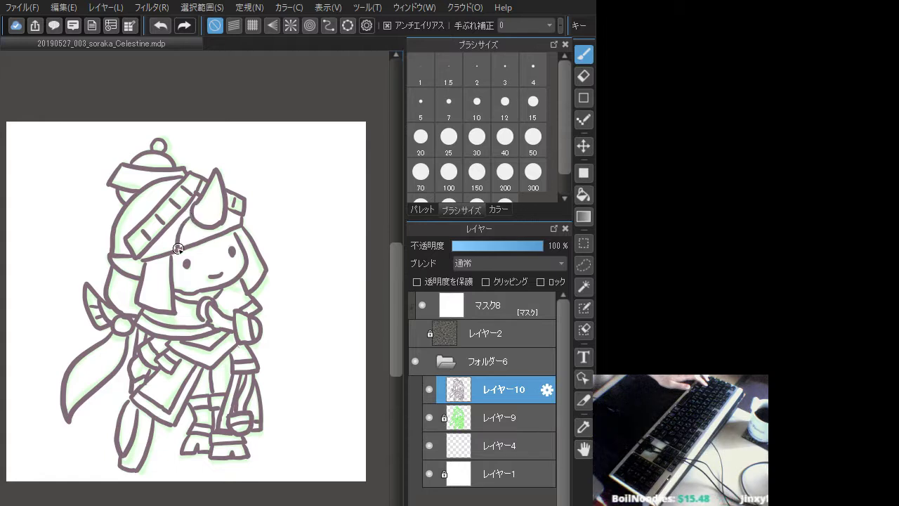
key("ctrl+z")
left_click_drag(191, 217, 177, 244)
key("ctrl+z")
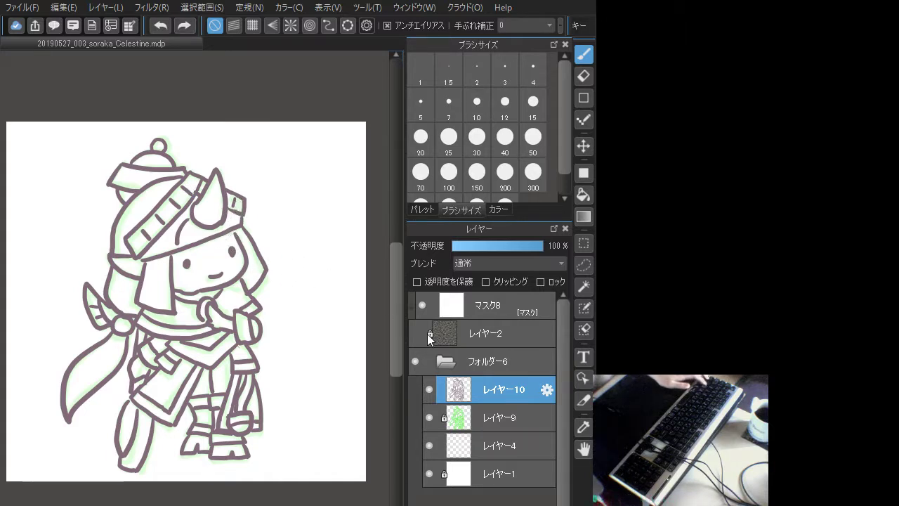
Hide the green sketch layer レイヤー9 and view the whole line art at a smaller size
left_click(427, 419)
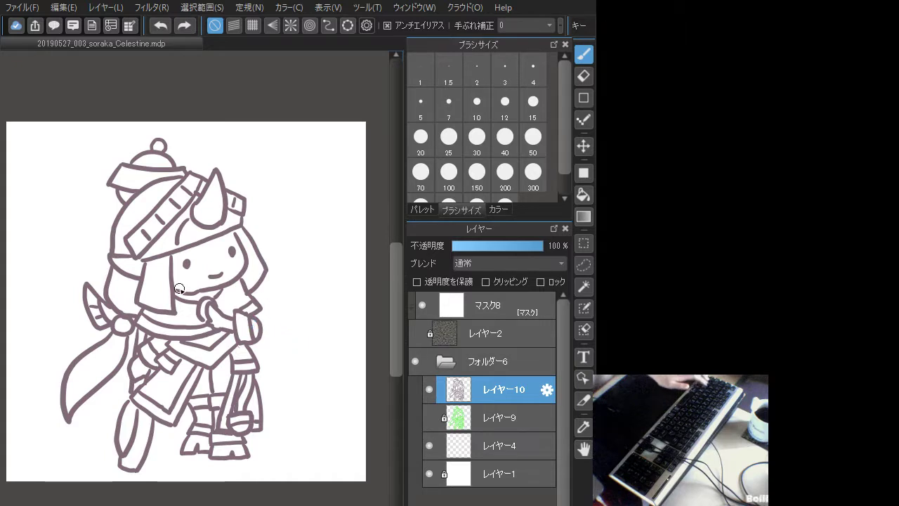
scroll(181, 291, "down", 2)
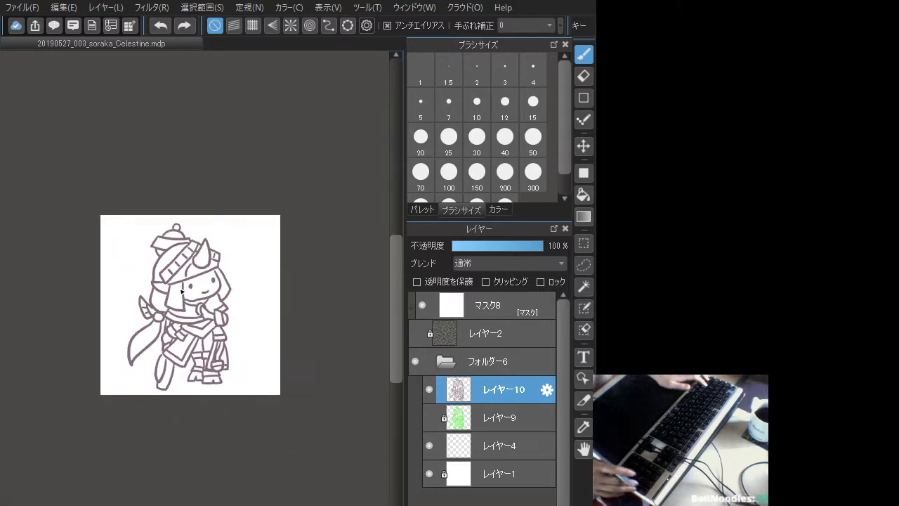
Redraw the mouth as a small smile on レイヤー10, undoing strokes until the curve sits between the eyes
scroll(181, 290, "up", 2)
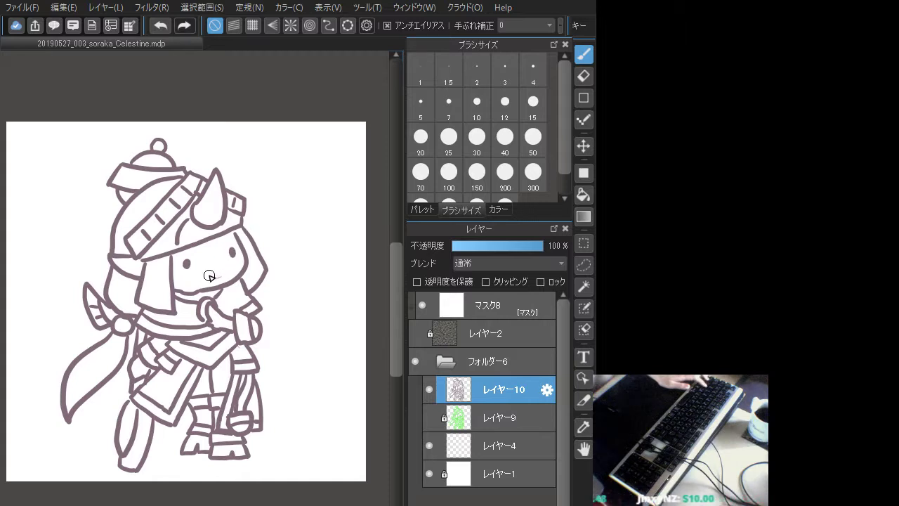
key("ctrl+z")
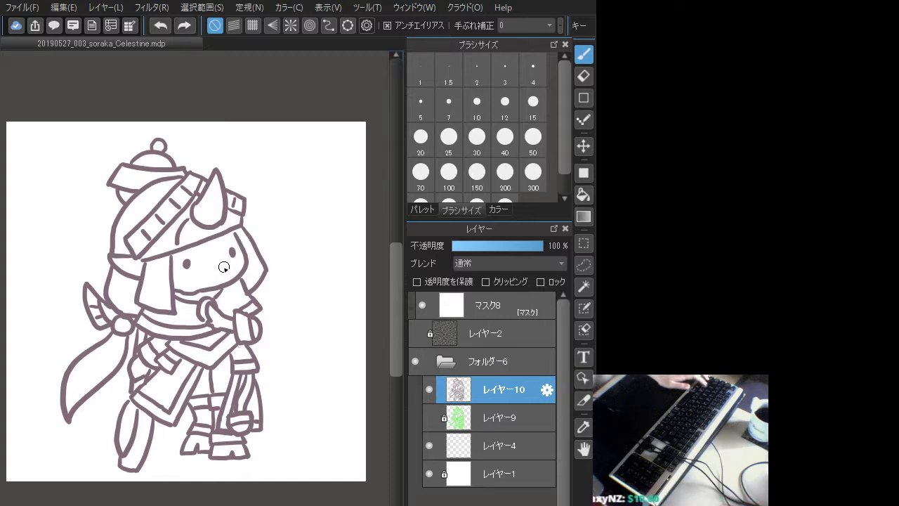
mouse_move(224, 267)
left_mouse_down()
mouse_move(208, 271)
mouse_move(225, 269)
left_mouse_up()
key("ctrl+z")
key("ctrl+z")
key("ctrl+z")
key("ctrl+z")
key("ctrl+z")
key("ctrl+z")
key("ctrl+z")
key("ctrl+z")
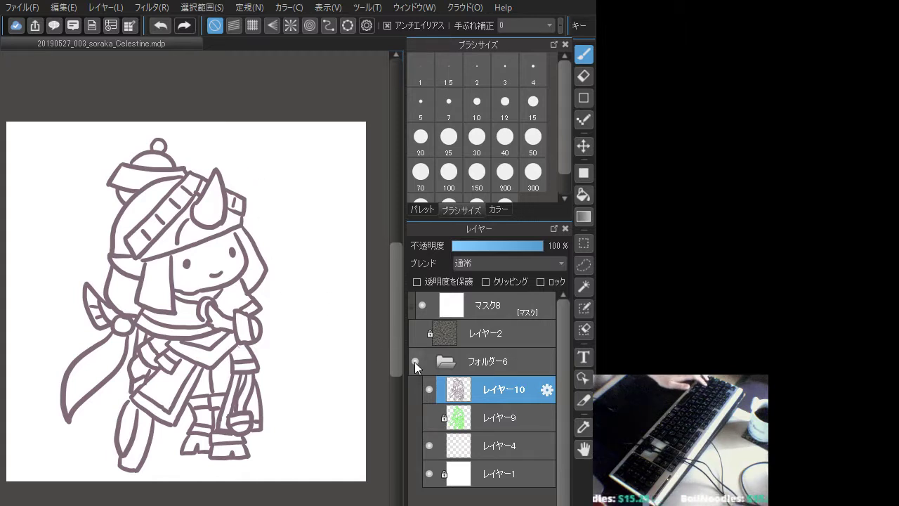
Fill the forehead horn with light pink #FFCCEC on レイヤー4
left_click(497, 449)
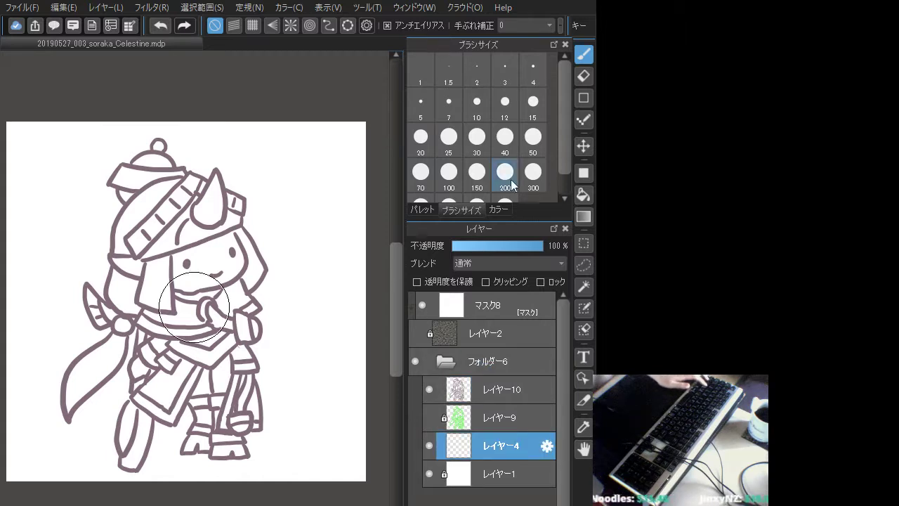
left_click(498, 209)
left_click(494, 81)
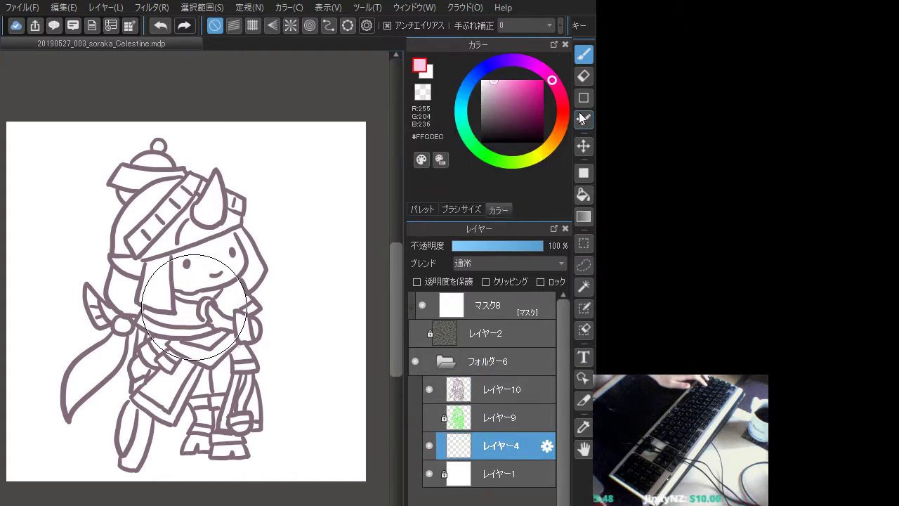
left_click(584, 195)
left_click(213, 203)
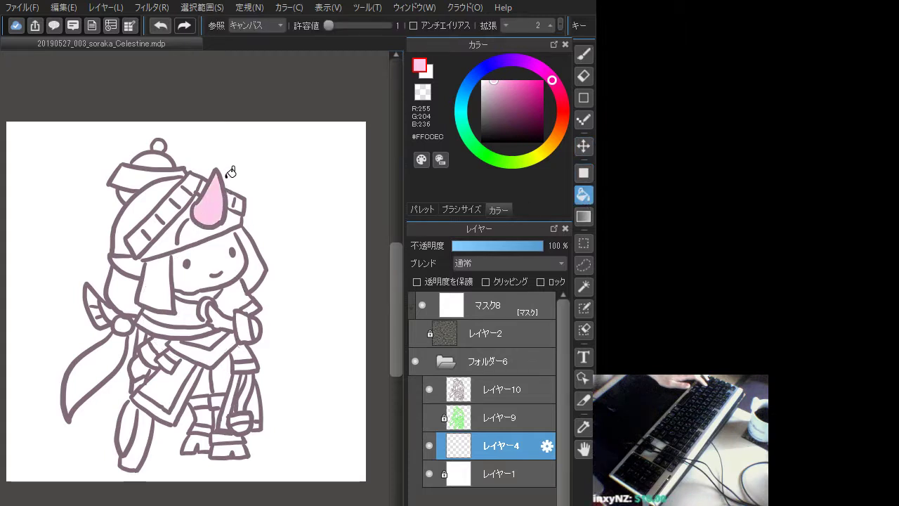
Fill the garment's curved chest trim, the shoulder trim and both sleeve cuffs with coral pink #FF8D95
left_click_drag(564, 99, 563, 107)
left_click(509, 80)
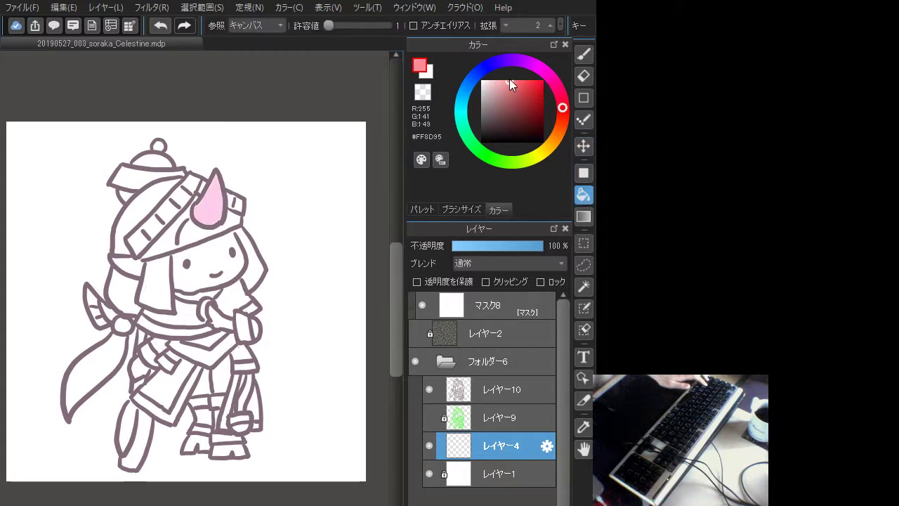
left_click(167, 324)
left_click(255, 304)
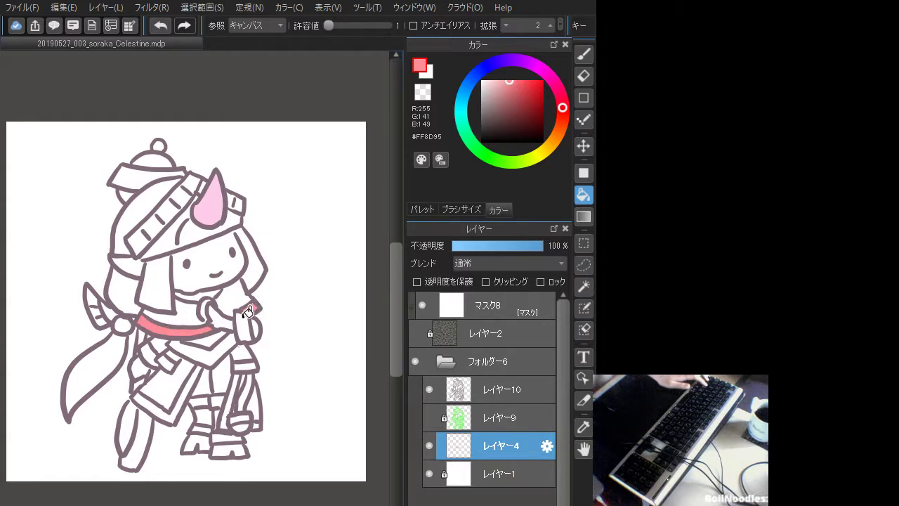
left_click(247, 324)
left_click(155, 348)
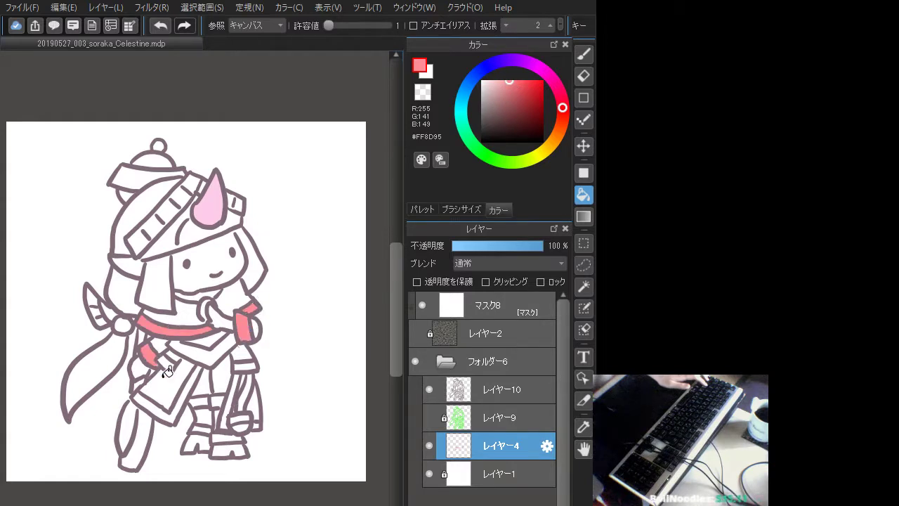
Fill the border of the slanted skirt panel and the trim of the opposite skirt panel with coral pink, undoing the misplaced fill
left_click(178, 406)
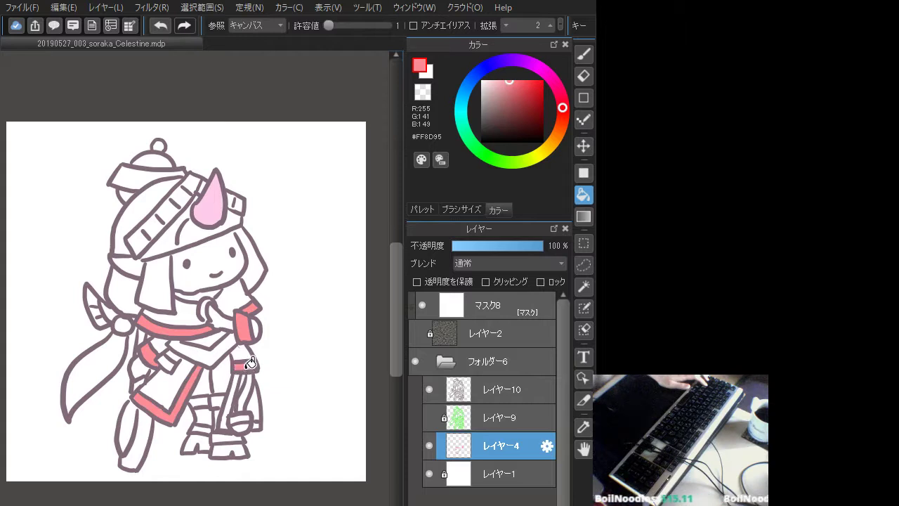
left_click(234, 379)
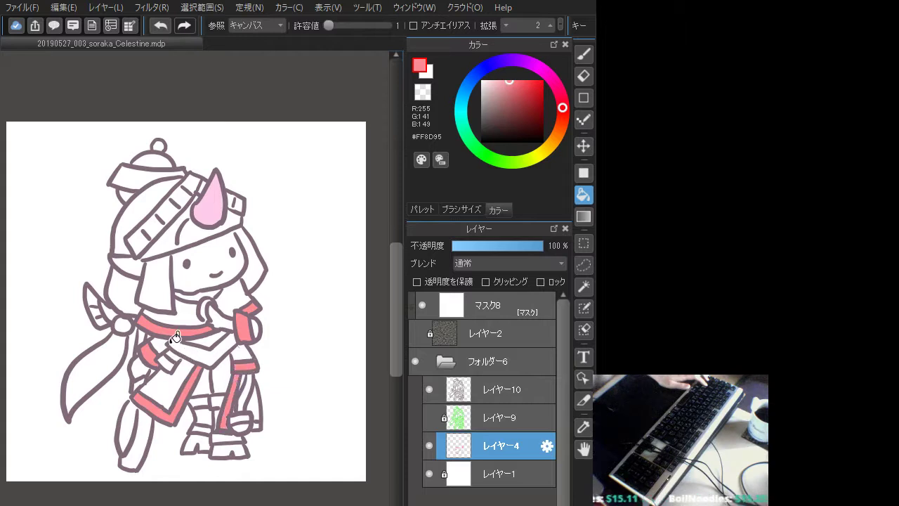
key("ctrl+z")
key("ctrl+z")
left_click(231, 390)
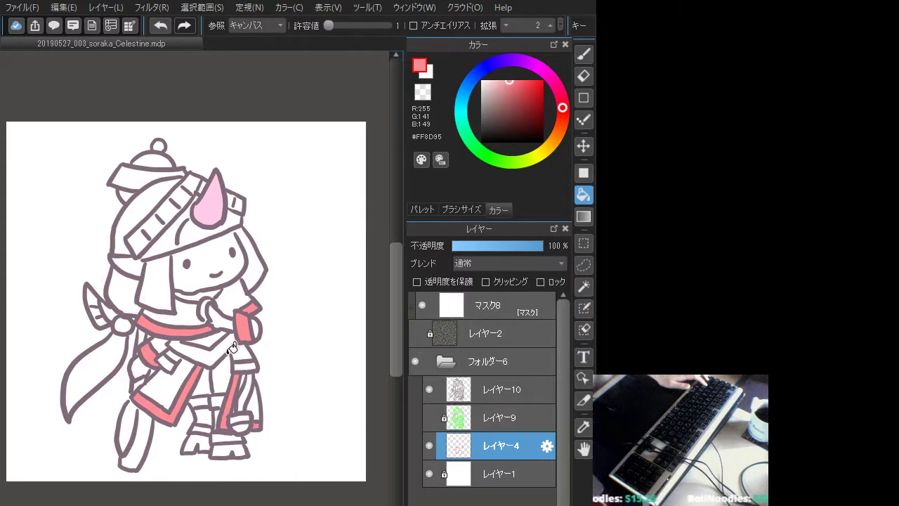
Fill the headband's lower front and its upper segments around the horn with golden yellow #FFD95F
left_click(548, 146)
left_click_drag(523, 112, 515, 76)
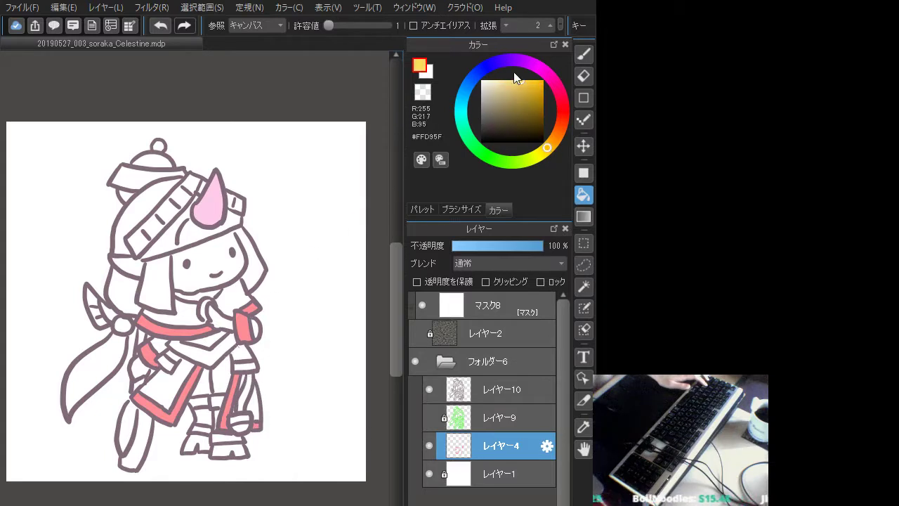
left_click(174, 247)
left_click(205, 233)
left_click(239, 208)
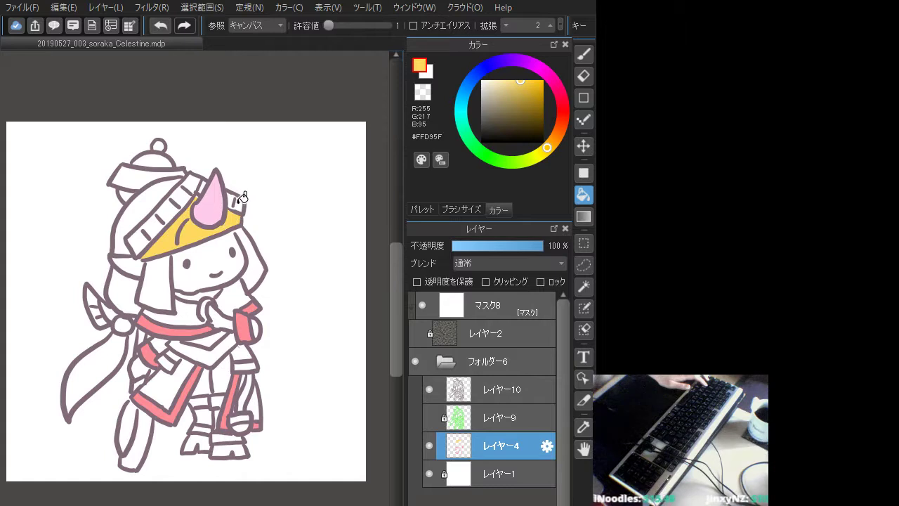
left_click(232, 198)
left_click(201, 184)
left_click(190, 182)
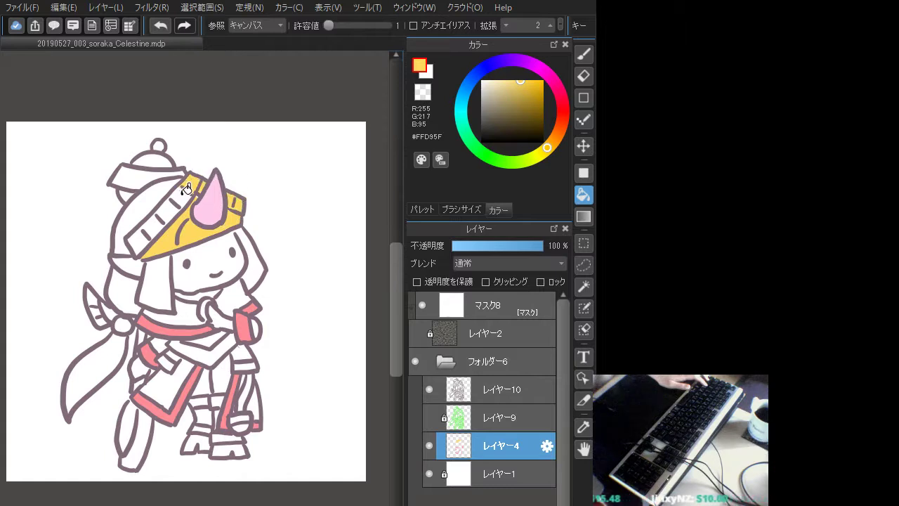
Fill the remaining headband segments plus the band and ball of the hair bun ornament with golden yellow
left_click(178, 196)
left_click(165, 212)
left_click(150, 222)
left_click(139, 237)
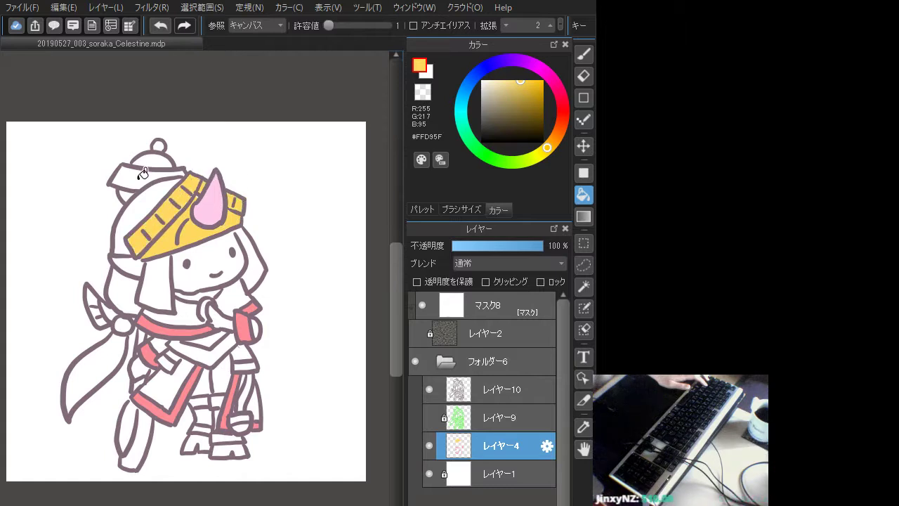
left_click(145, 174)
left_click(163, 144)
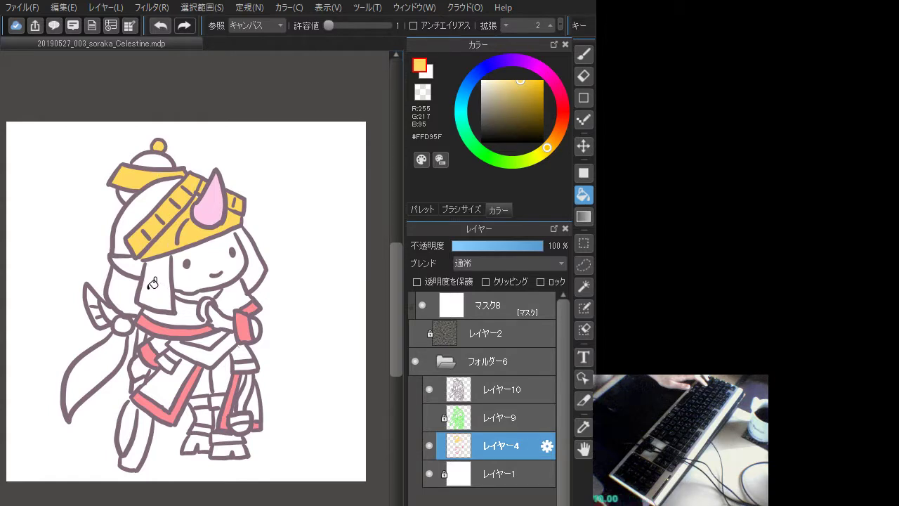
Fill the tapered hanging piece's lower part, the slivers behind the arm, and the wing-shaped ornament with its round knot golden yellow
left_click(139, 431)
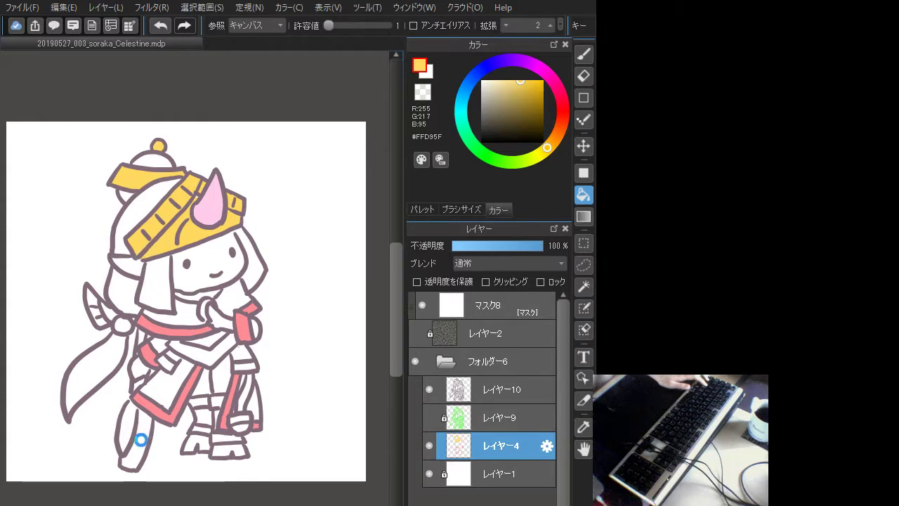
left_click(147, 338)
left_click(144, 378)
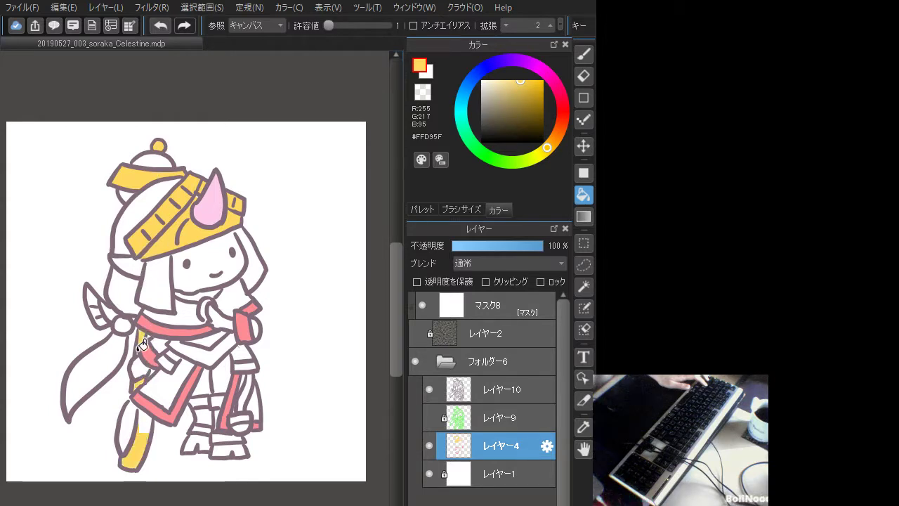
left_click(100, 304)
left_click(100, 302)
left_click(123, 323)
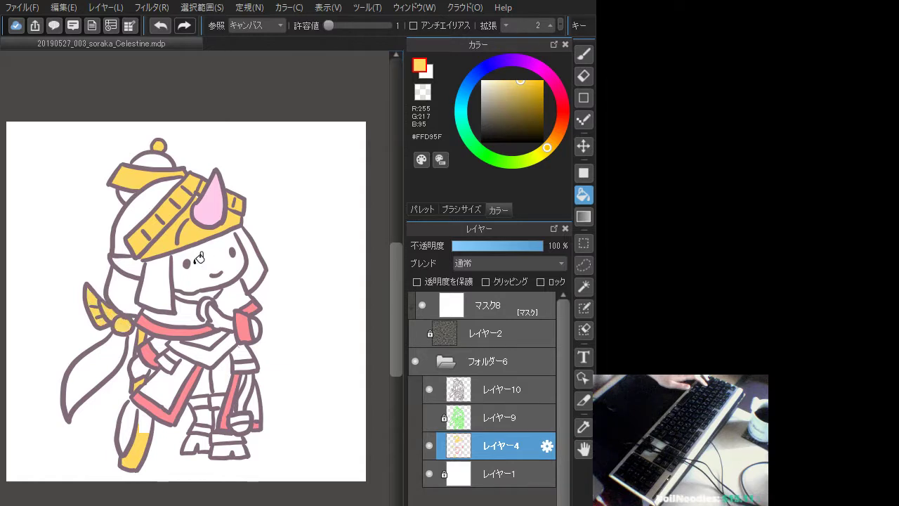
Fill the crescent collar ornament, the V-shaped belt and the wrist band with golden yellow
left_click(206, 310)
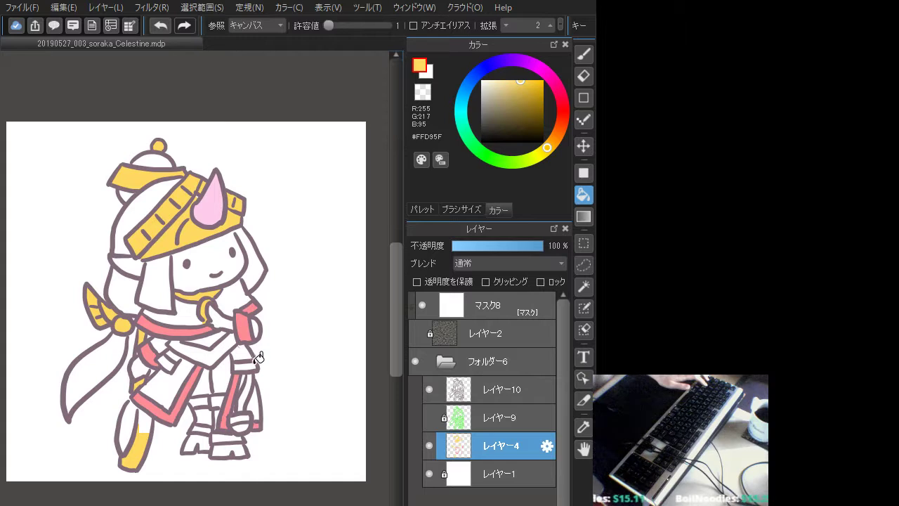
left_click(189, 353)
left_click(166, 361)
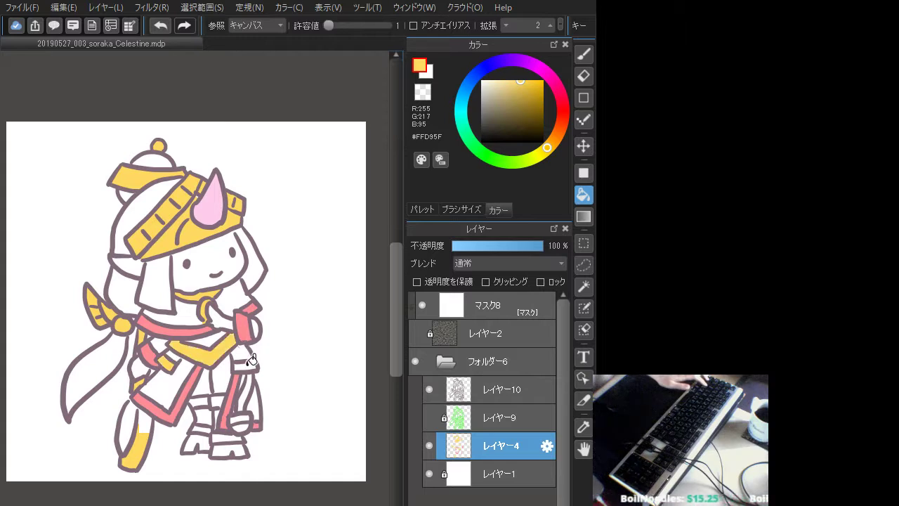
Fill the knee and ankle bands and the unfilled upper part of the tapered hanging piece with golden yellow
left_click(216, 402)
left_click(201, 403)
left_click(201, 429)
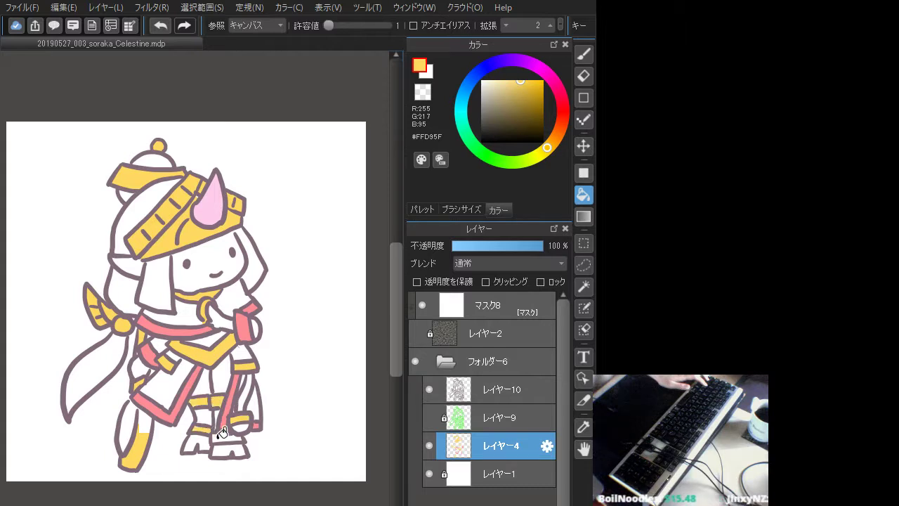
left_click(144, 420)
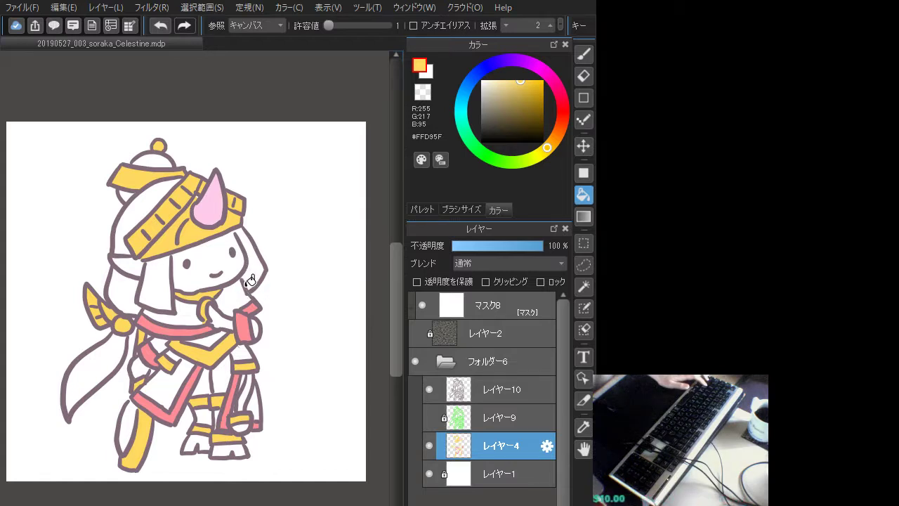
left_click(501, 390)
key("b")
left_click(233, 250, "alt")
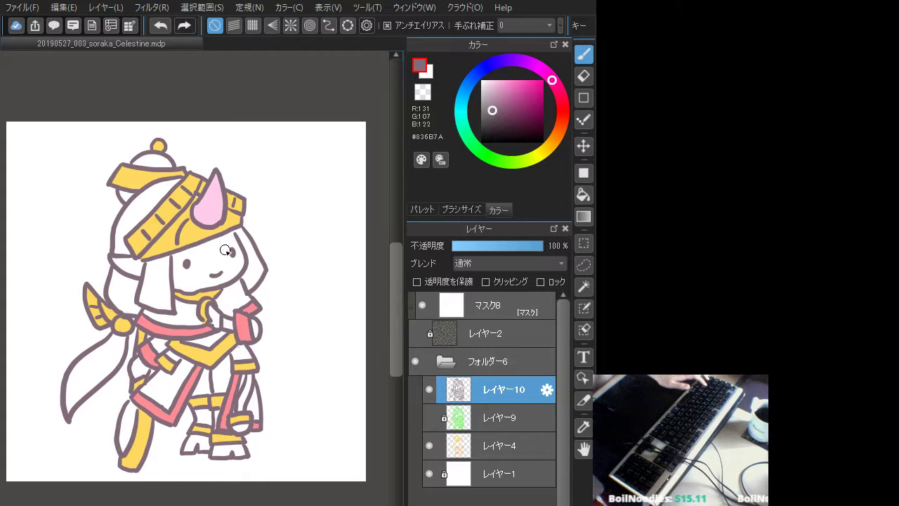
left_click(196, 232, "alt")
left_click(583, 195)
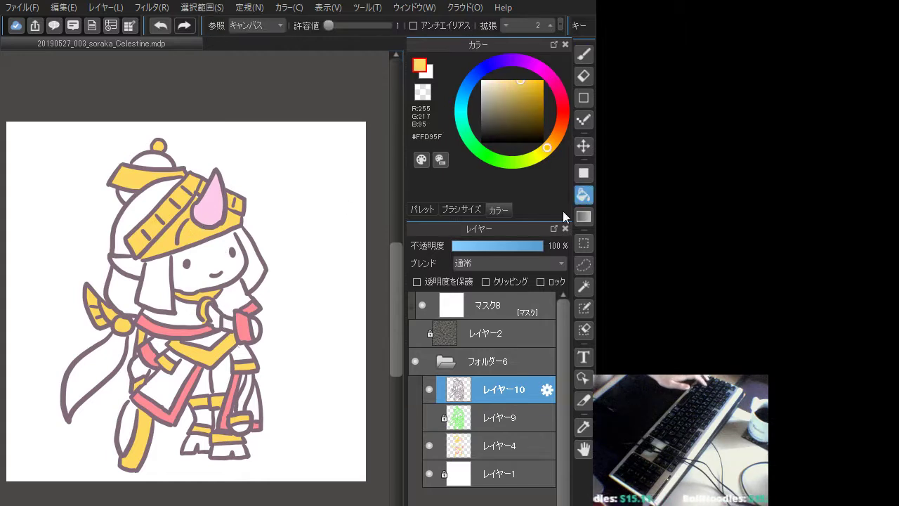
left_click(488, 446)
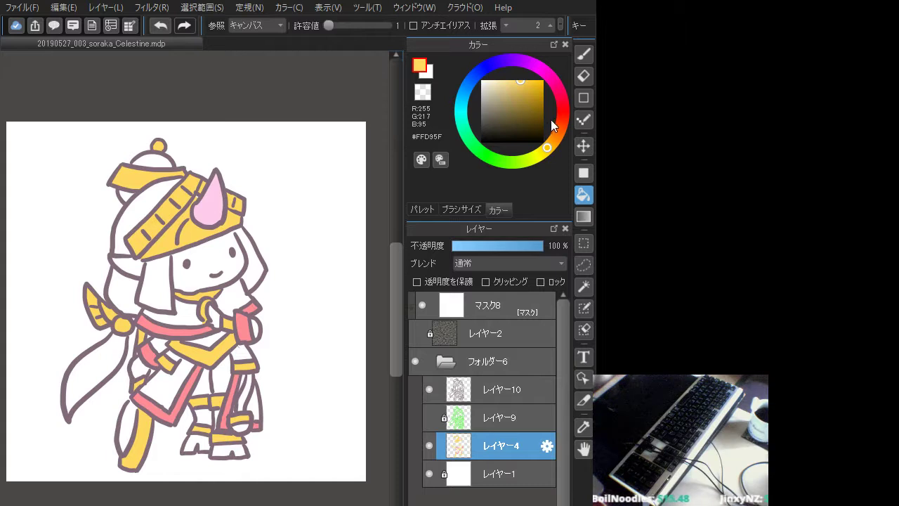
Fill both upper legs below the belt with a muted greyish brown, replacing the darker brown trial fill
left_click(559, 122)
left_click(503, 104)
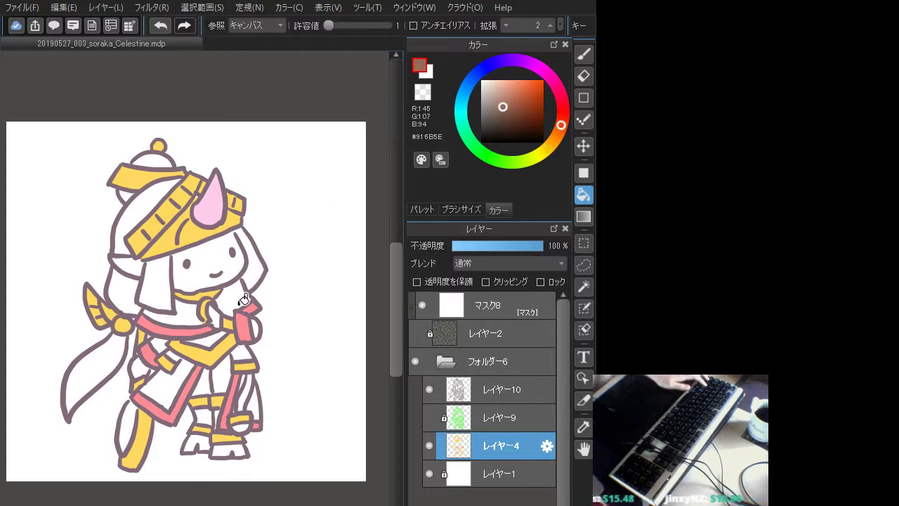
left_click(221, 372)
key("ctrl+z")
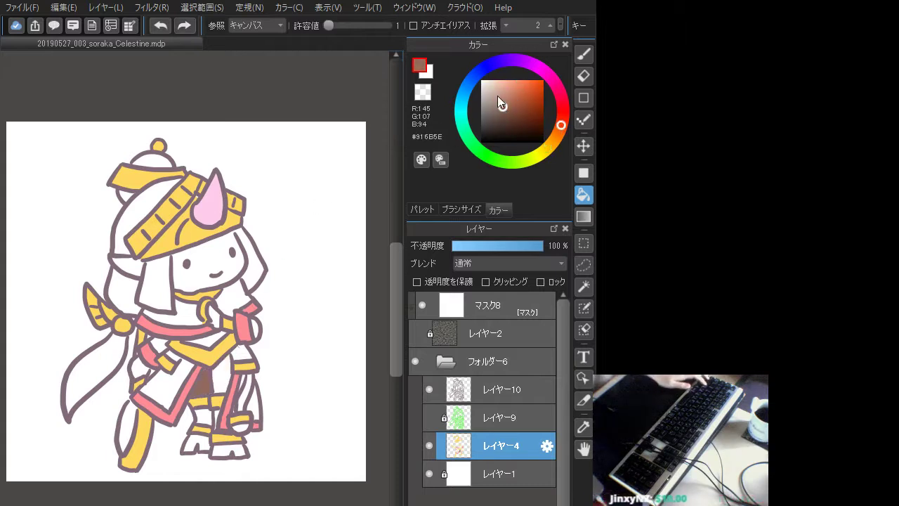
left_click(492, 94)
left_click(230, 373)
left_click(229, 373)
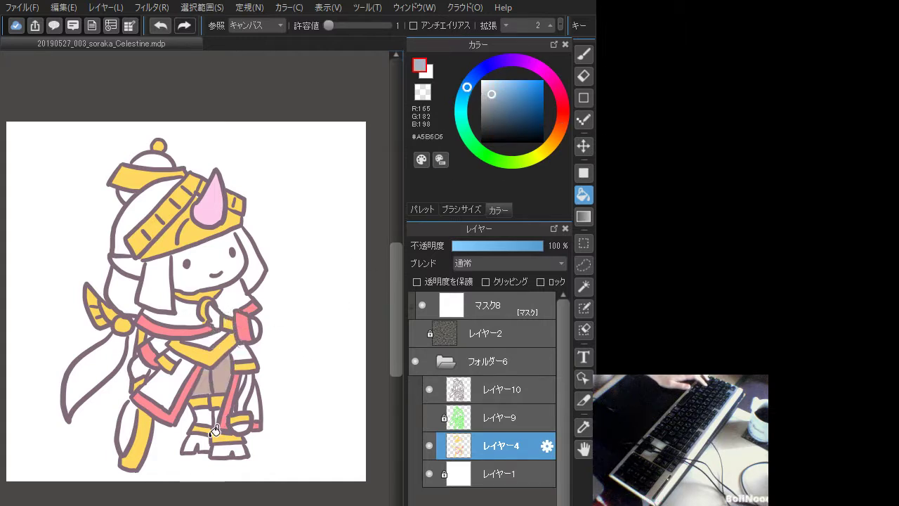
Try filling both hooves with blue-grey #A5B6C6 and with the darker #6B7986
left_click(199, 444)
left_click(229, 447)
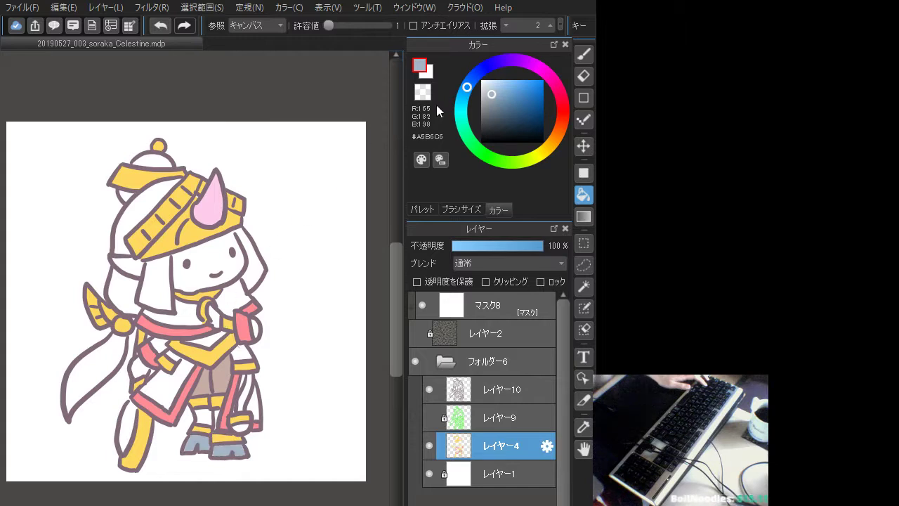
left_click(494, 109)
left_click(204, 444)
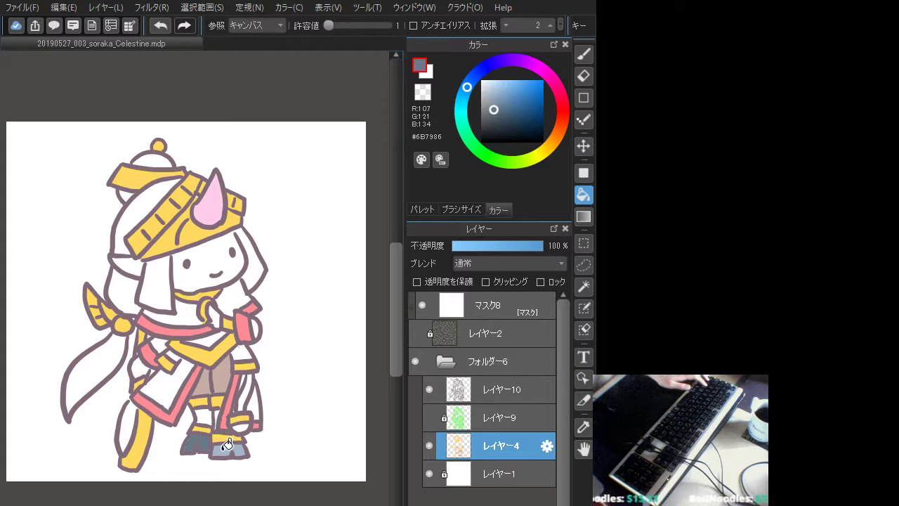
left_click(228, 447)
Recolour both hooves with the medium grey #848E97
left_click(492, 102)
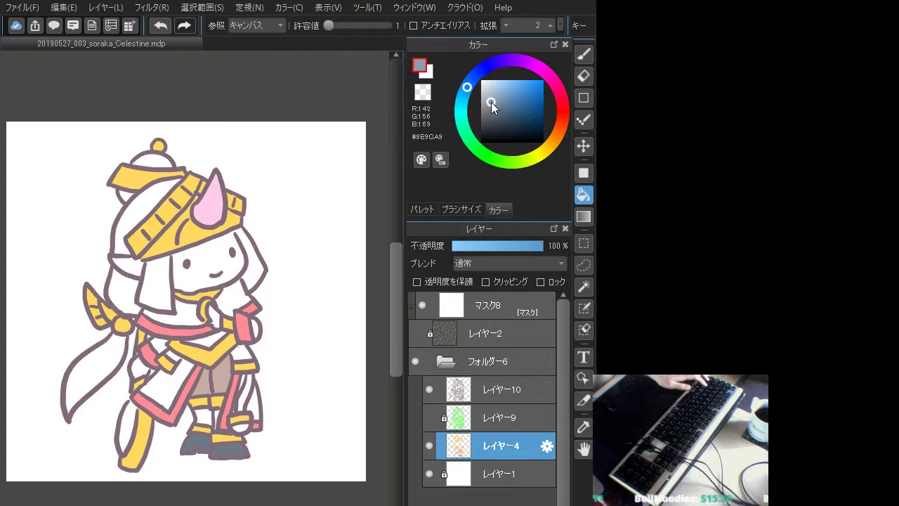
left_click(489, 105)
left_click(203, 443)
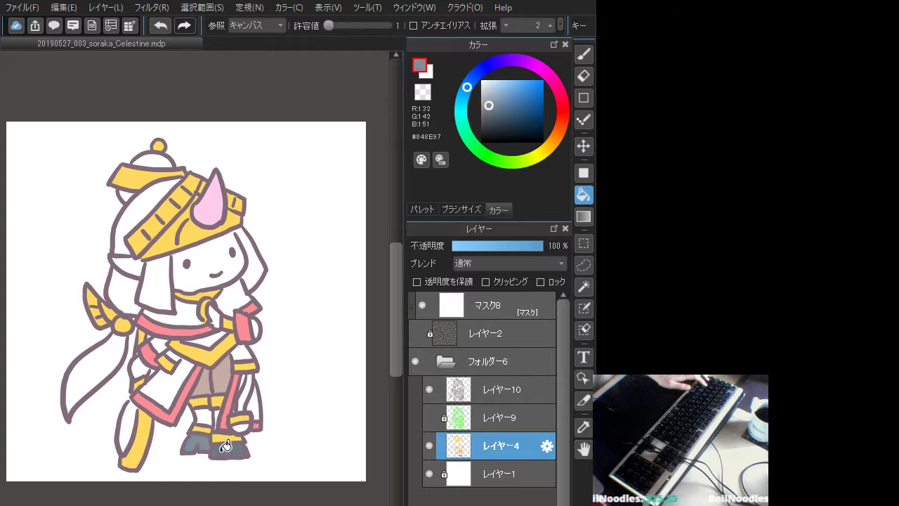
left_click(228, 446)
key("ctrl+minus")
key("ctrl+minus")
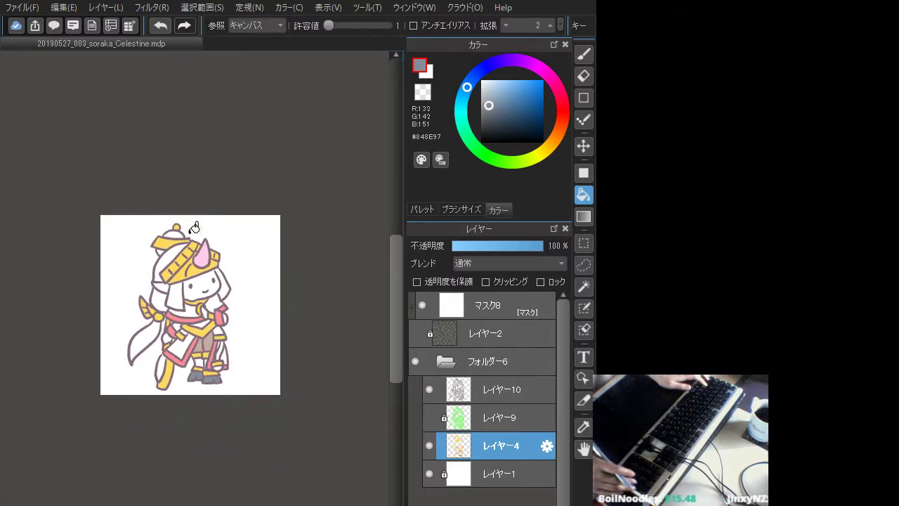
Recolour the line art on レイヤー10 to the darker purple-grey #63525C with its transparency protected, and return to filling on レイヤー4
key("ctrl+plus")
key("ctrl+plus")
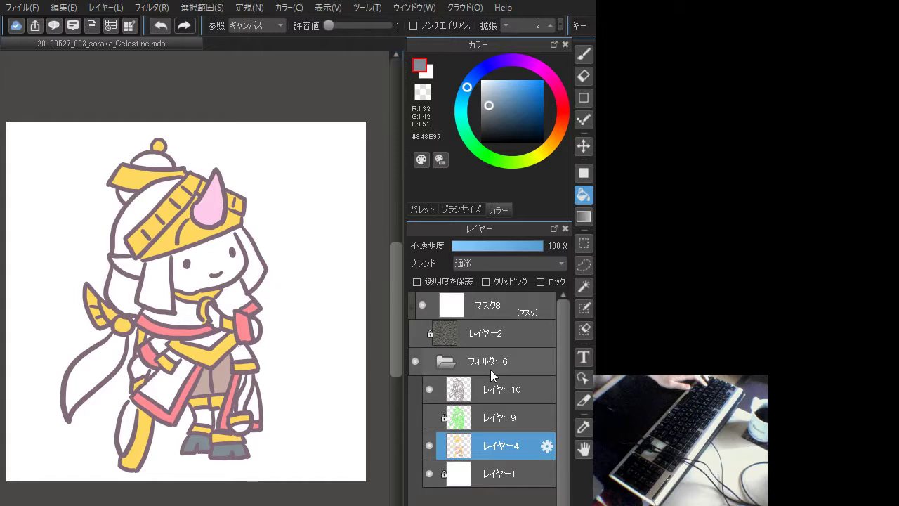
left_click(500, 389)
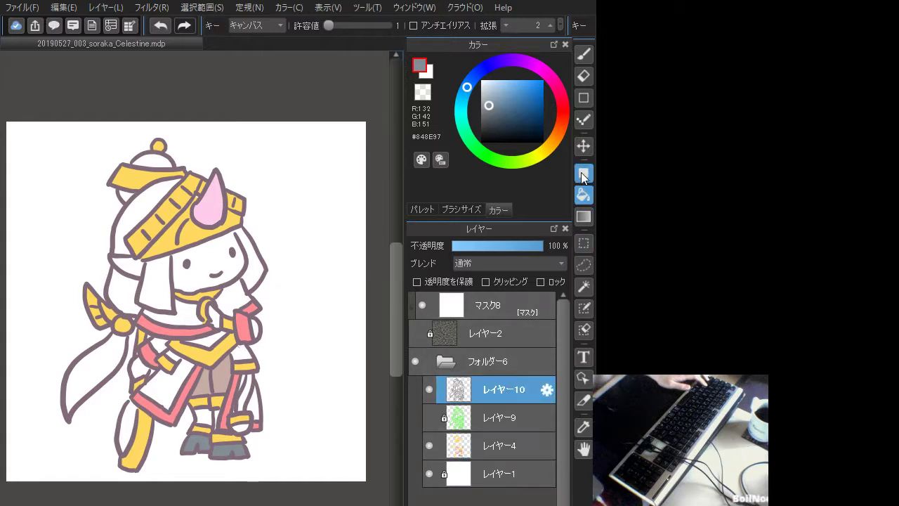
left_click(583, 175)
left_click(425, 283)
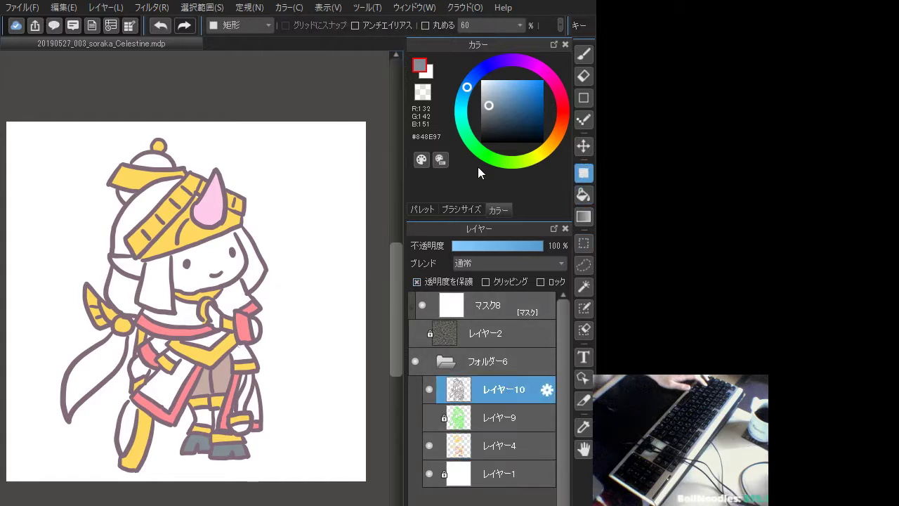
left_click(552, 80)
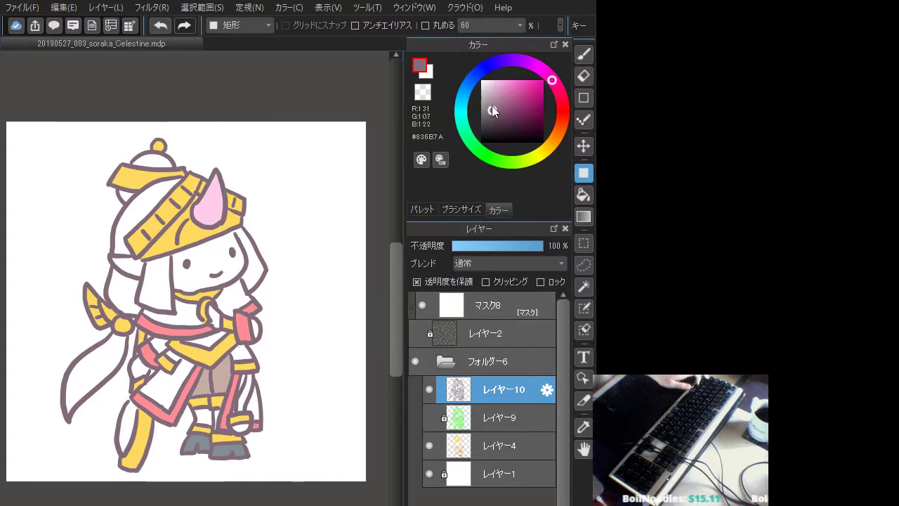
left_click(492, 118)
left_click_drag(33, 125, 364, 481)
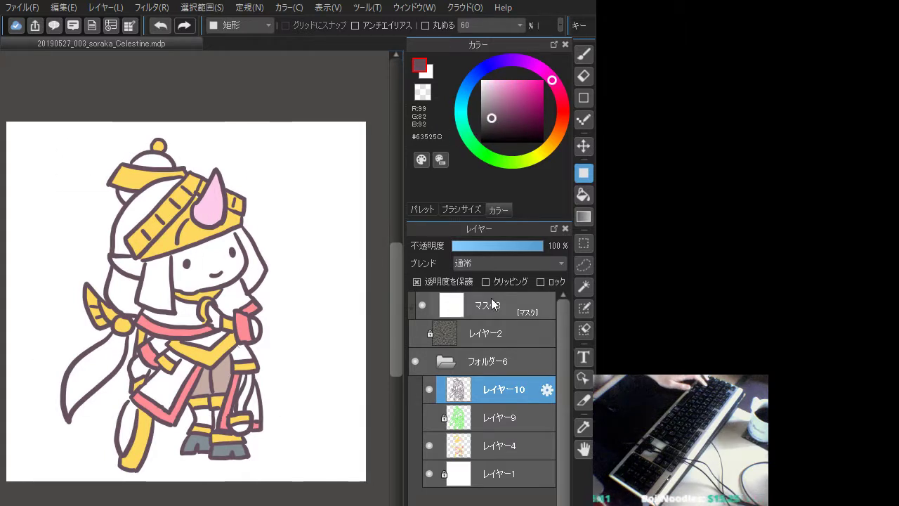
left_click(502, 448)
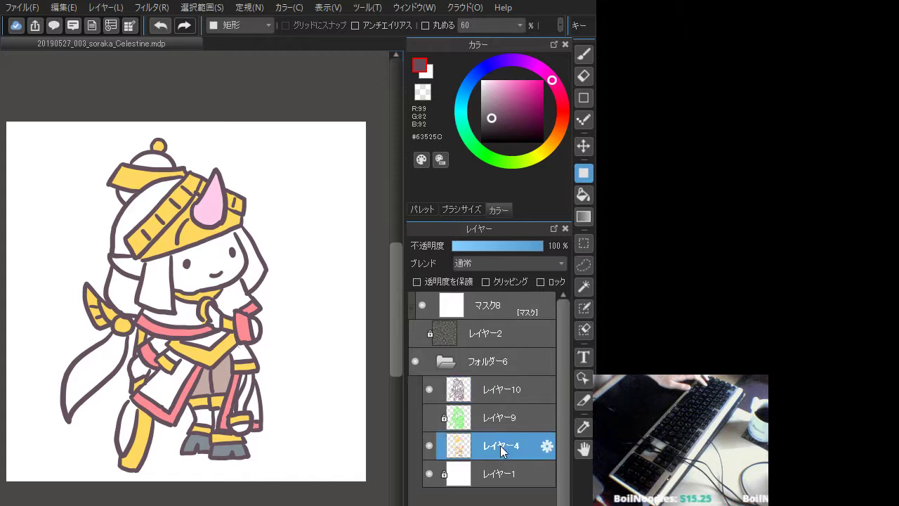
left_click(583, 194)
Try filling the front hoof with the darker blue-grey #5E6974 and with the lighter grey #828D97
left_click(229, 446, "alt")
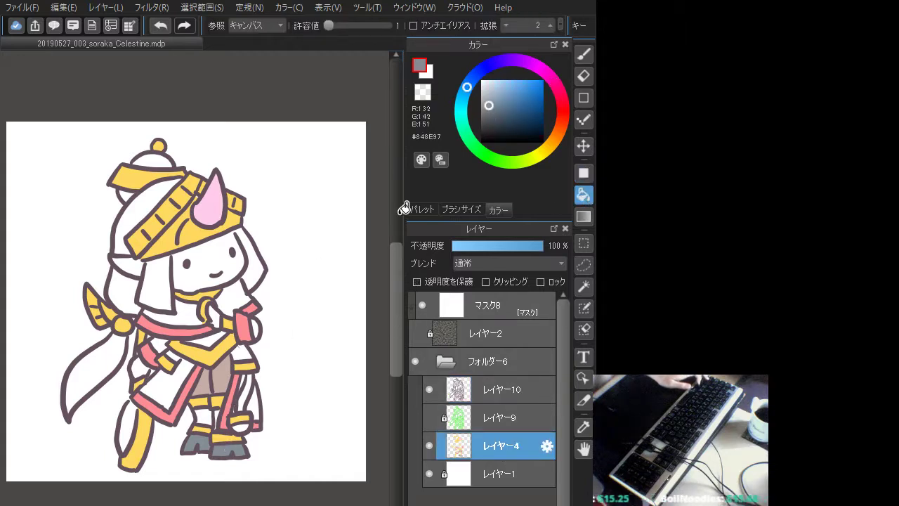
left_click(493, 113)
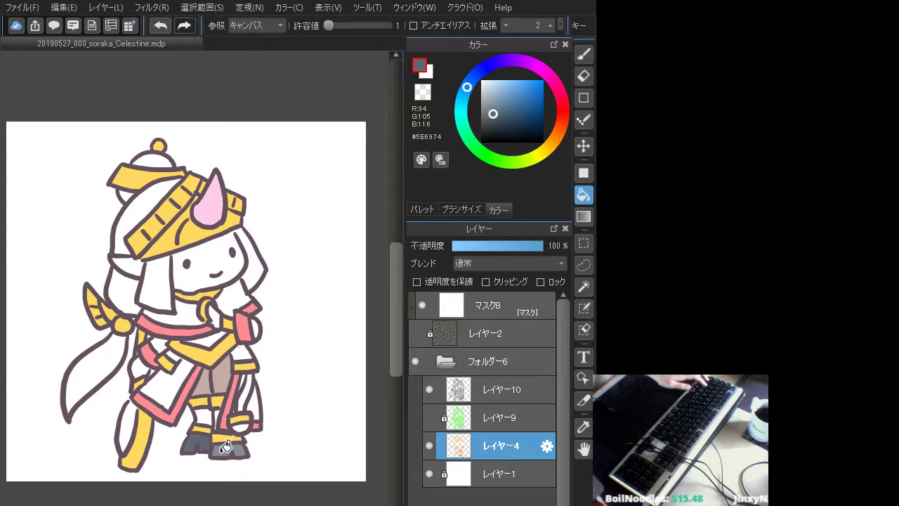
left_click(226, 447)
left_click(490, 106)
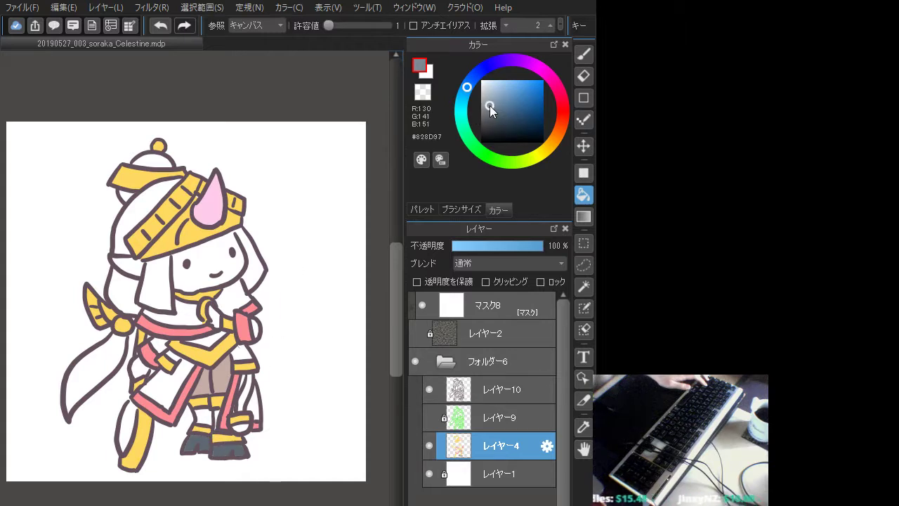
left_click(212, 447)
left_click(227, 447)
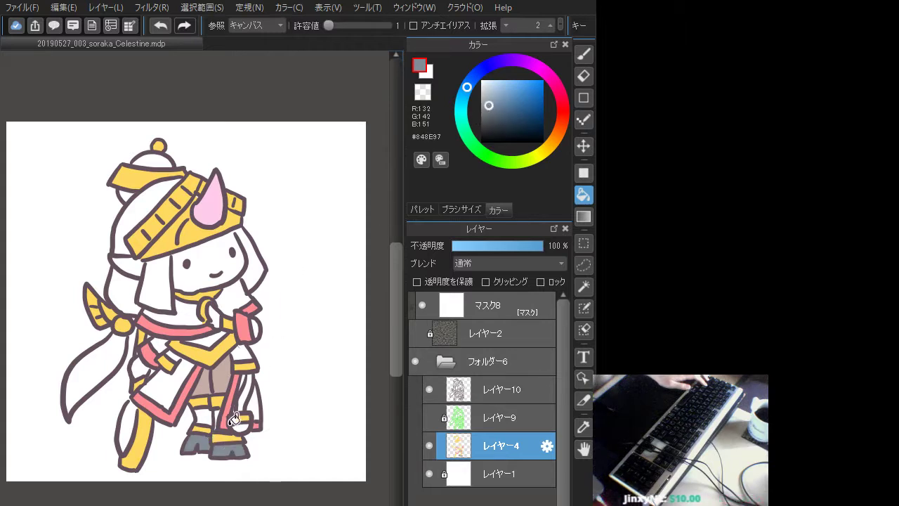
Refill both upper legs below the belt with the darker brown #A6887E
left_click(223, 377, "alt")
left_click(496, 101)
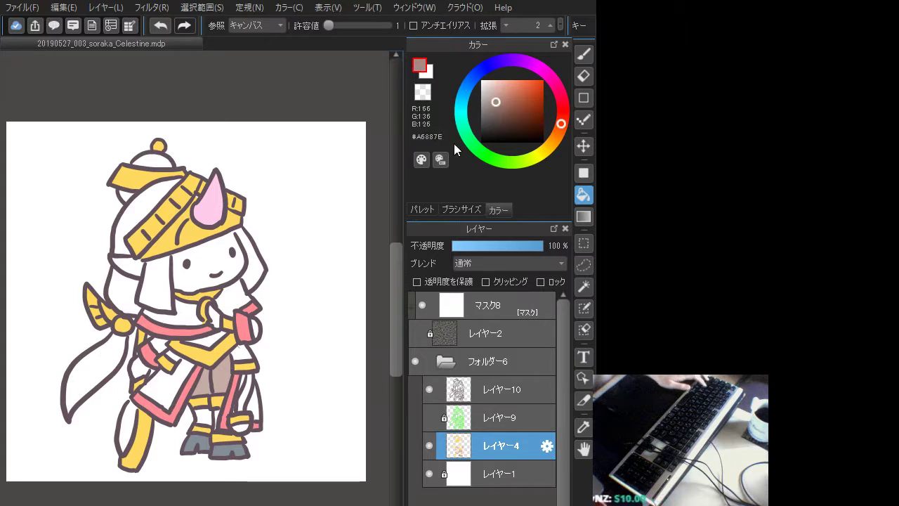
left_click(226, 376)
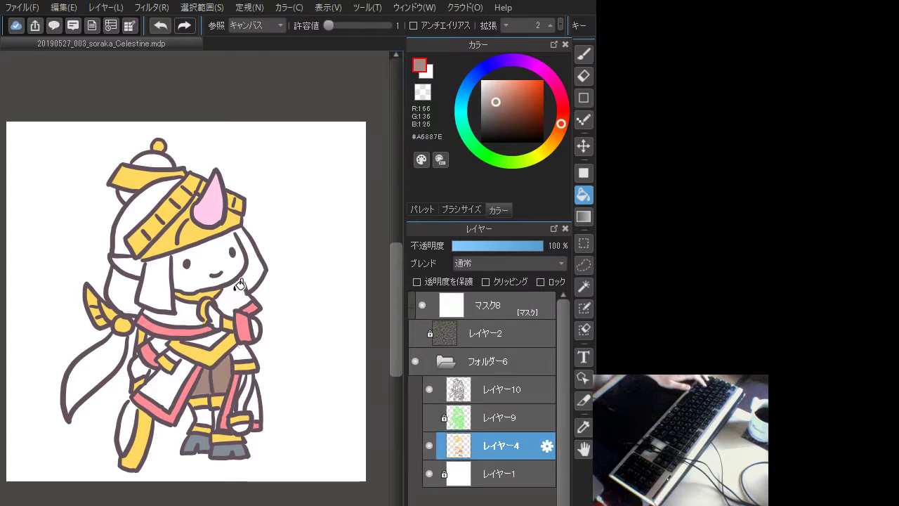
Fill the face-framing locks, the bun, the shawl and the remaining white garment pieces with cream #FFF9E9
left_click(232, 446, "alt")
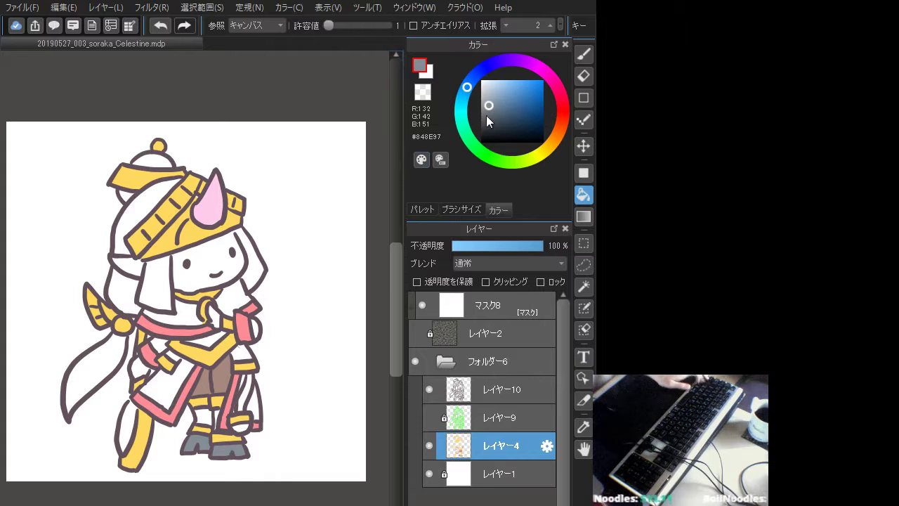
left_click(550, 144)
left_click(486, 80)
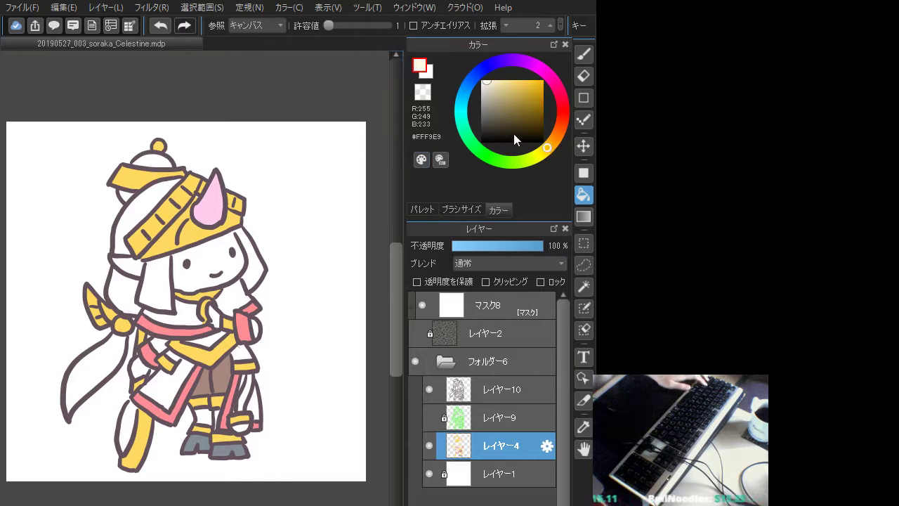
left_click(159, 281)
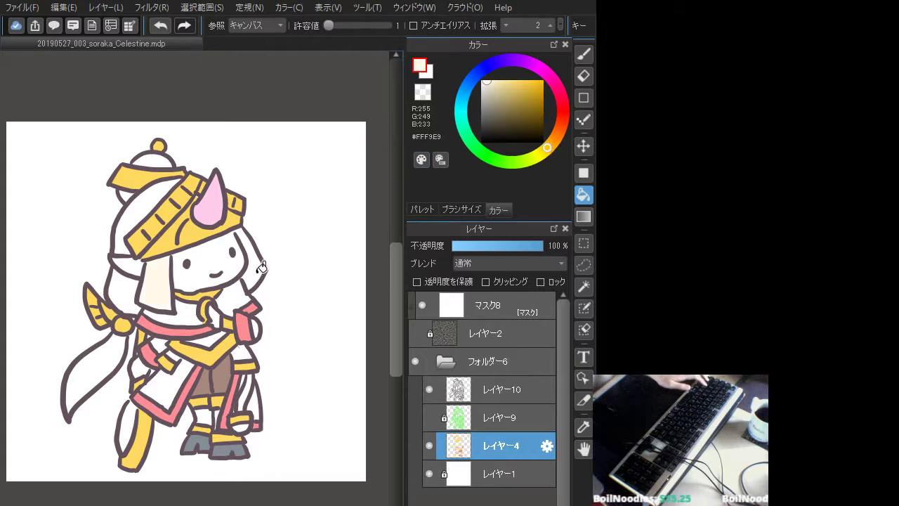
left_click(255, 270)
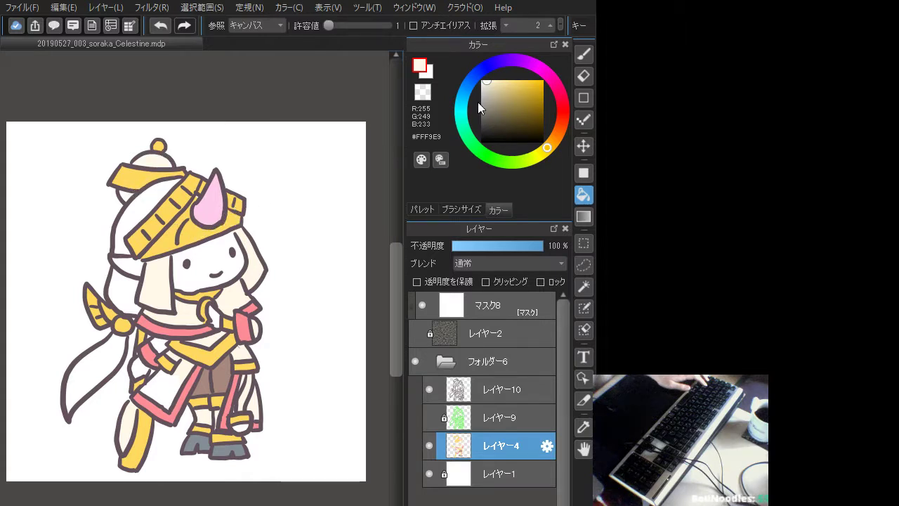
Try filling the back hair above and below the ear with the light grey #B2BABD
left_click(463, 102)
left_click(485, 96)
left_click(150, 217)
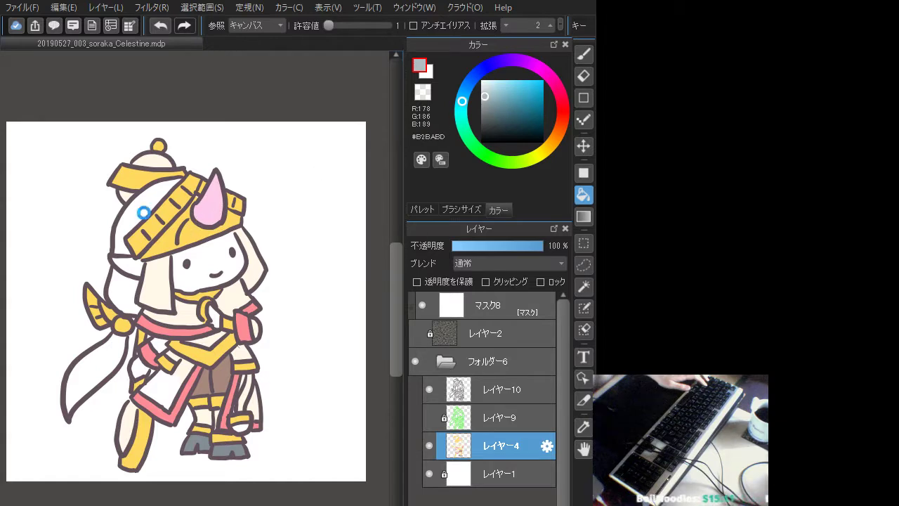
left_click(152, 241)
left_click(132, 288)
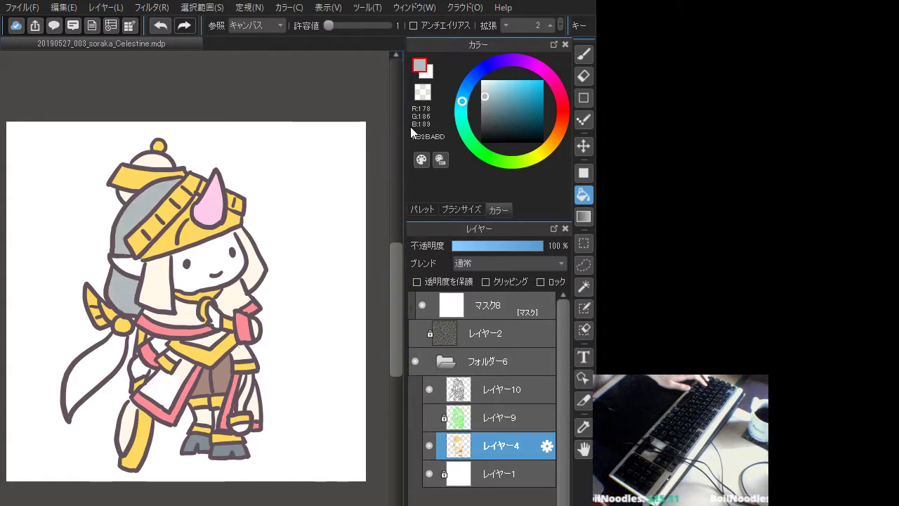
Try the dark grey #657174 on the back hair and the ponytail, undoing the stray fill on the front lock
left_click(490, 114)
left_click(150, 211)
left_click(147, 242)
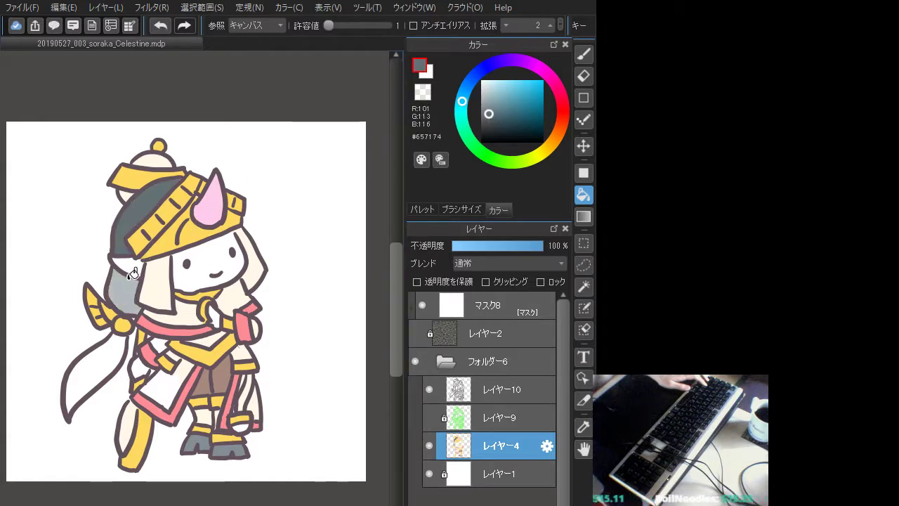
left_click(137, 288)
left_click(162, 282)
key("ctrl+z")
left_click(110, 354)
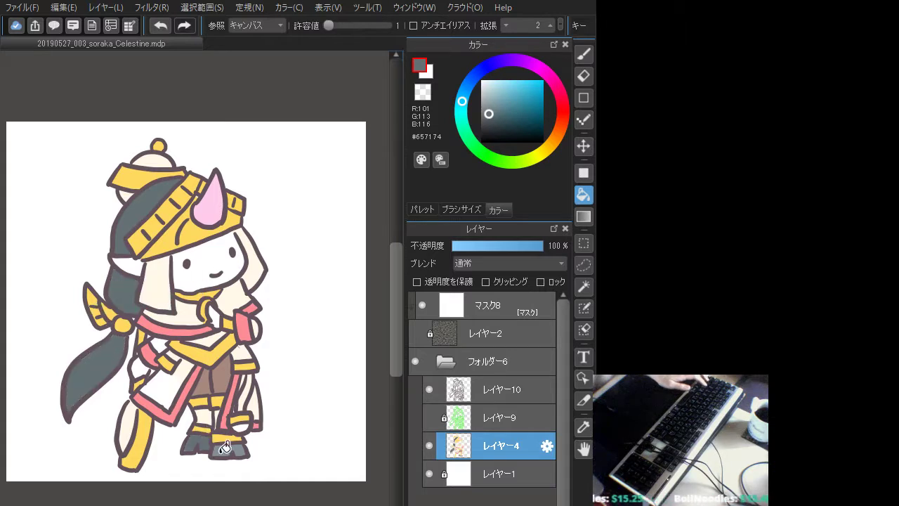
Undo the last fills and try the hooves' grey #848E97 on the ponytail and back hair
key("ctrl+z")
key("ctrl+z")
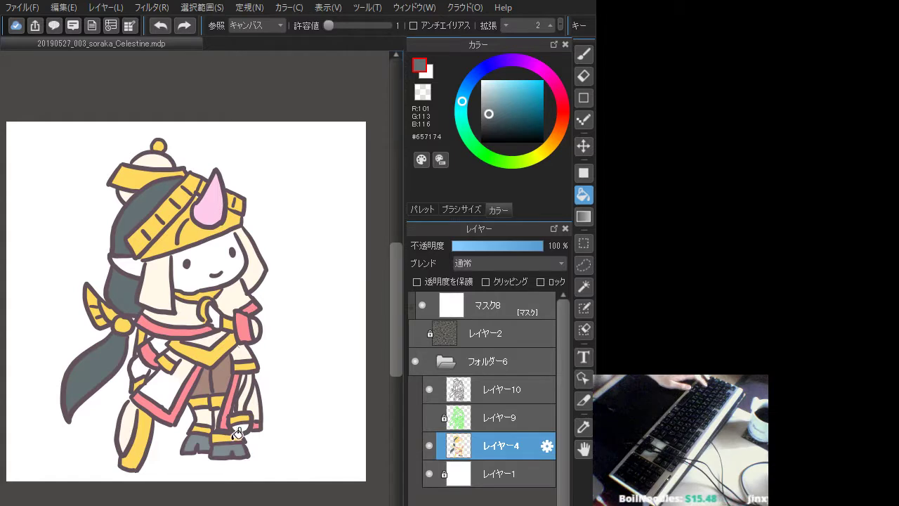
right_click(226, 447)
left_click(111, 341)
left_click(124, 299)
left_click(137, 205)
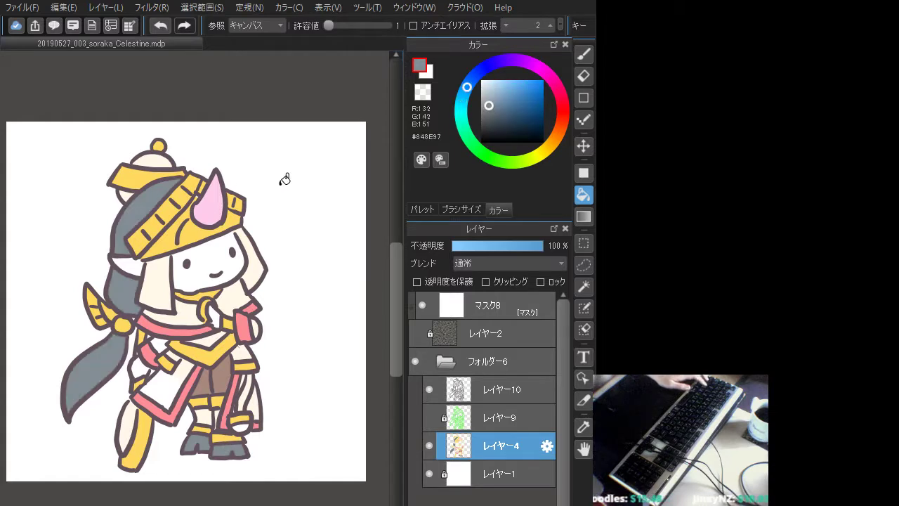
key("ctrl+z")
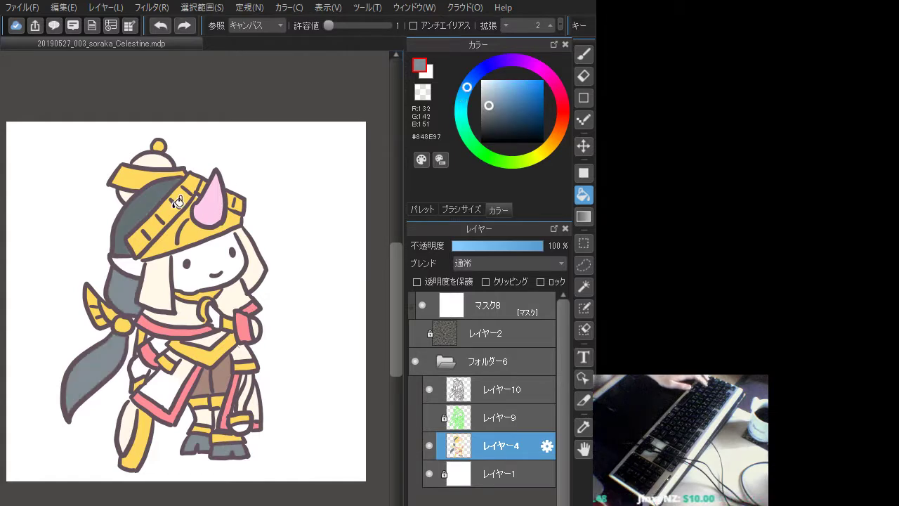
Fill the back hair, the ponytail and both hooves with the greenish grey #728286
right_click(151, 202)
left_click(486, 105)
left_click(491, 110)
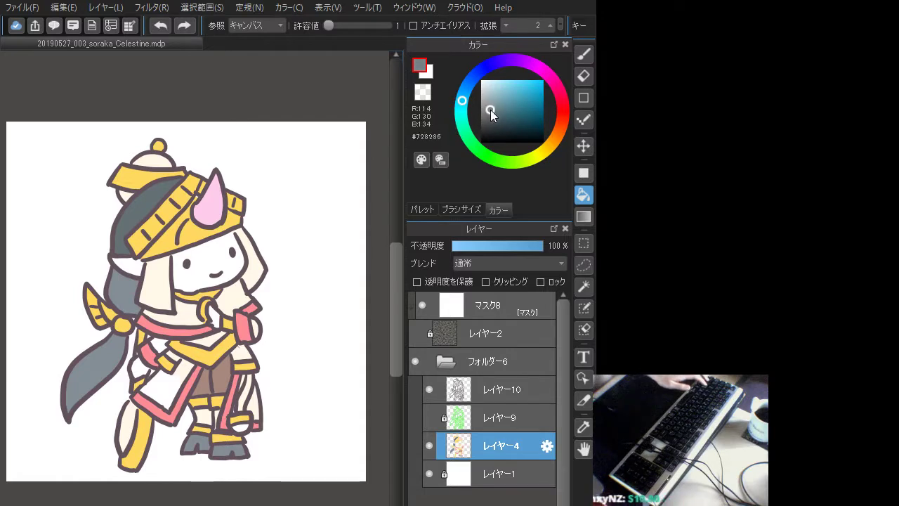
left_click(141, 214)
left_click(130, 298)
left_click(104, 362)
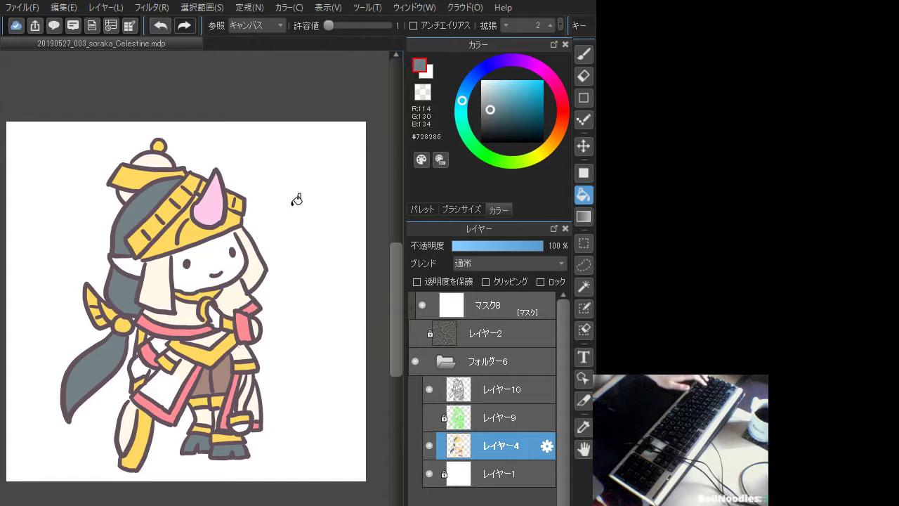
Fill the face, the ear and both hands with the pale blue skin colour #D9E9EE
left_click(488, 85)
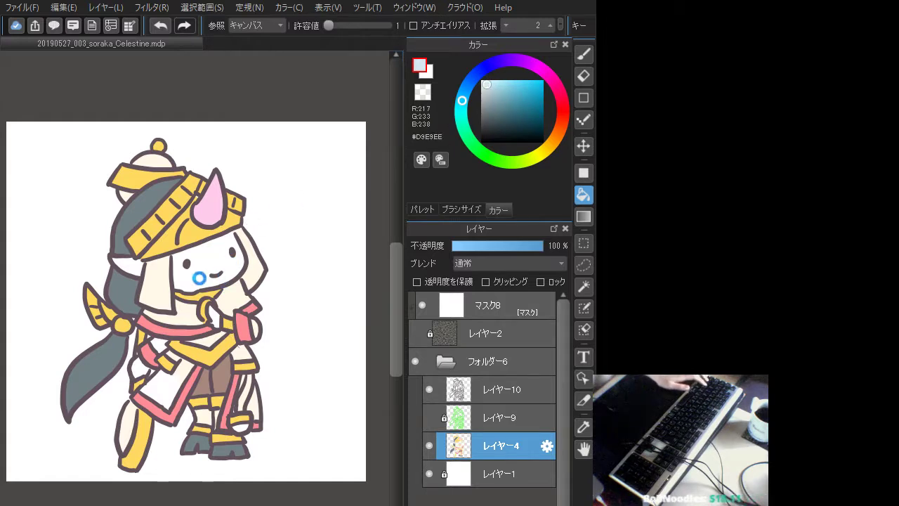
left_click(201, 281)
left_click(130, 262)
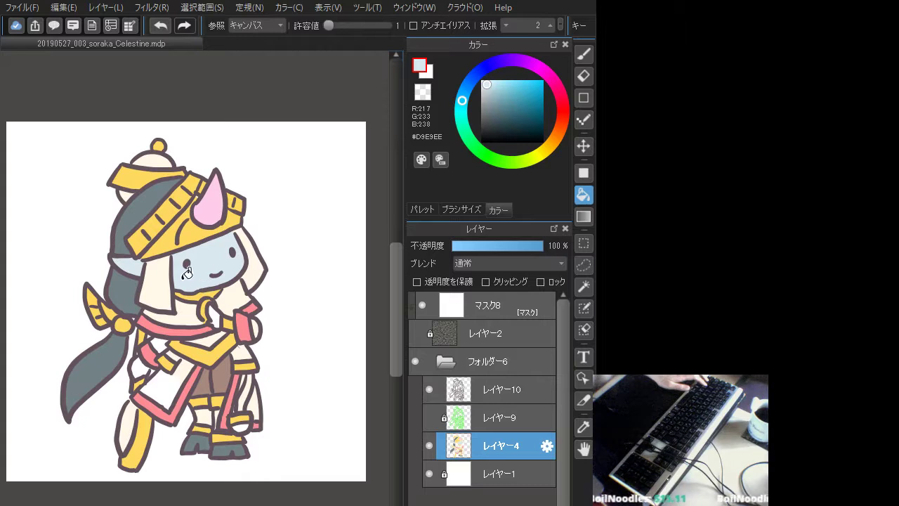
left_click(140, 364)
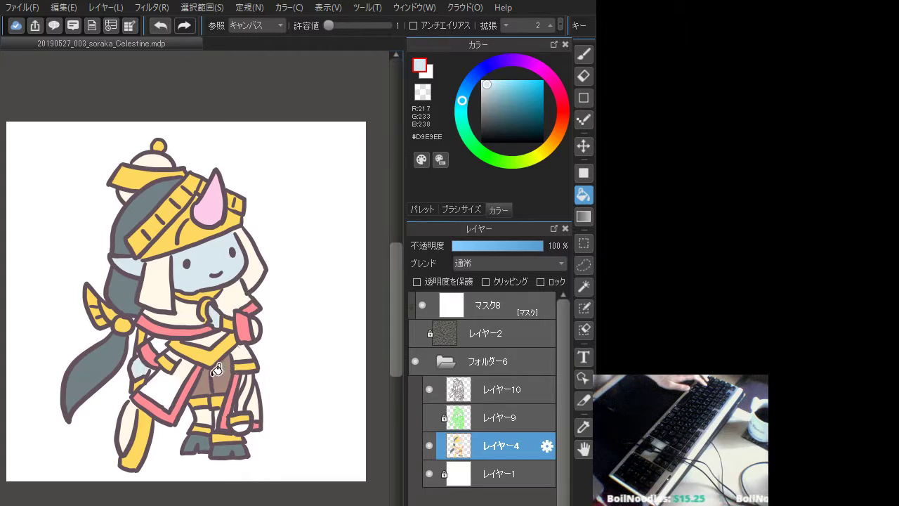
Fill the narrow curved strip beside the legs with the hooves' grey #728286, and sample the cream of the garment
left_click(226, 444, "alt")
left_click(250, 385)
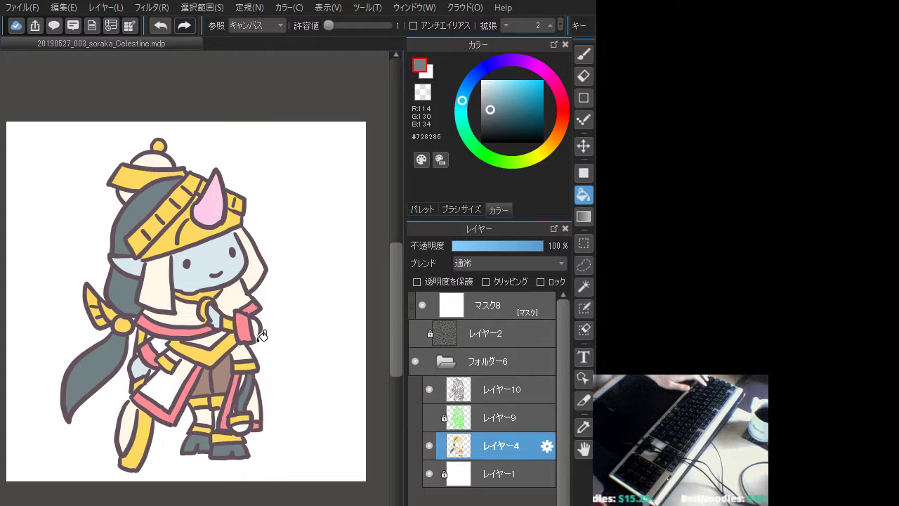
left_click(251, 347, "alt")
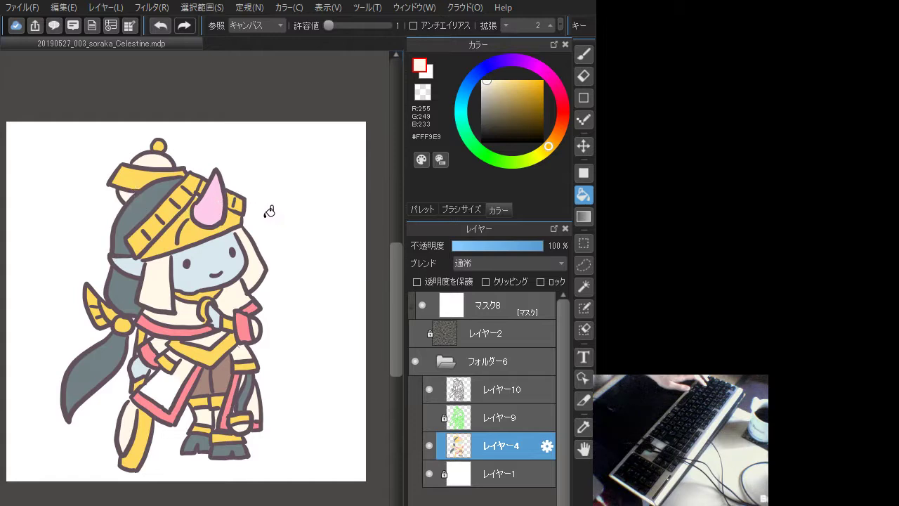
Paint a cheek blush under the eye beside the front hair on レイヤー4 in the stronger pink #FF93D7, replacing the paler trial stroke
left_click(231, 204, "alt")
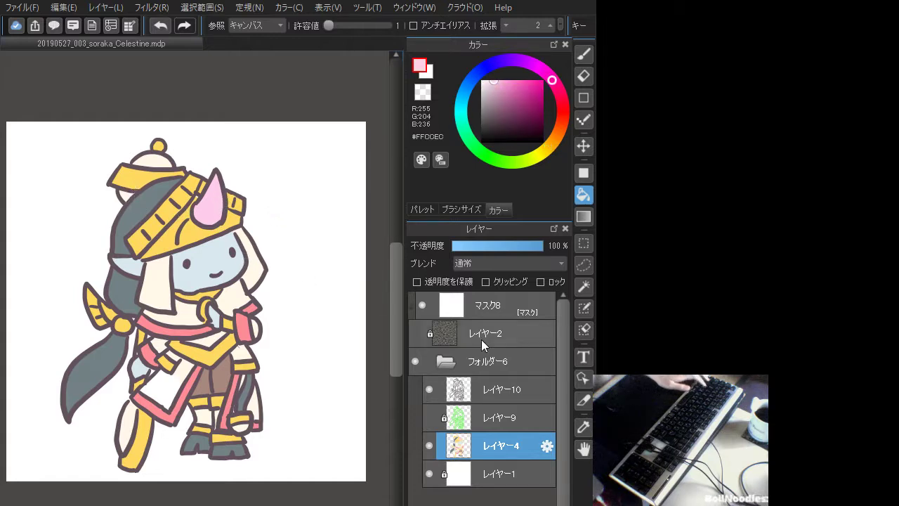
key("b")
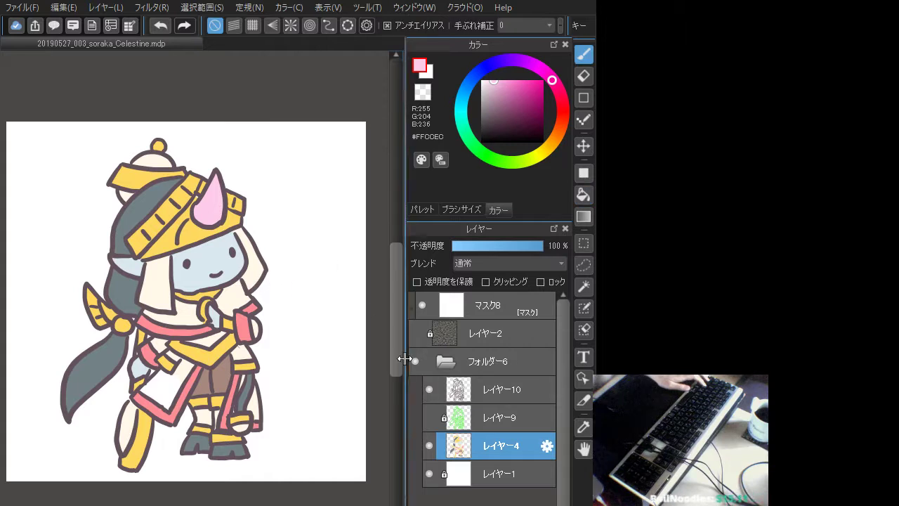
left_click_drag(186, 274, 173, 277)
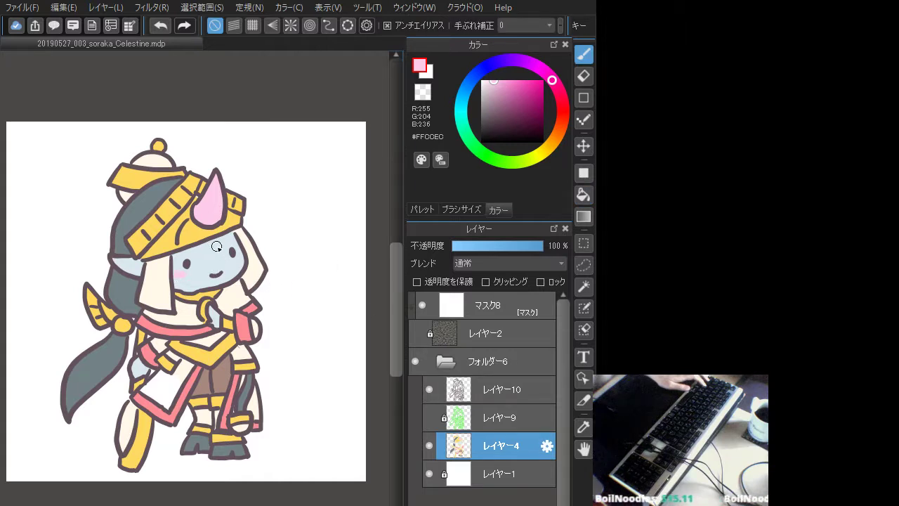
left_click(511, 83)
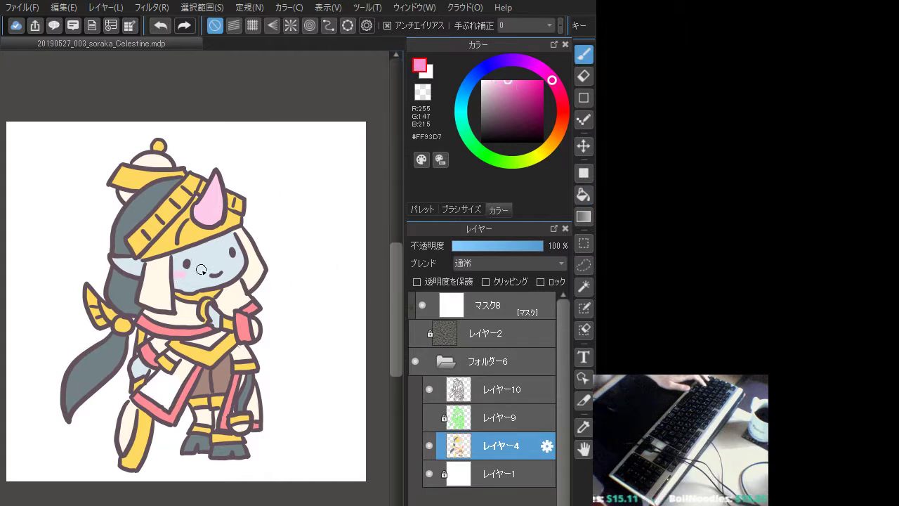
key("ctrl+z")
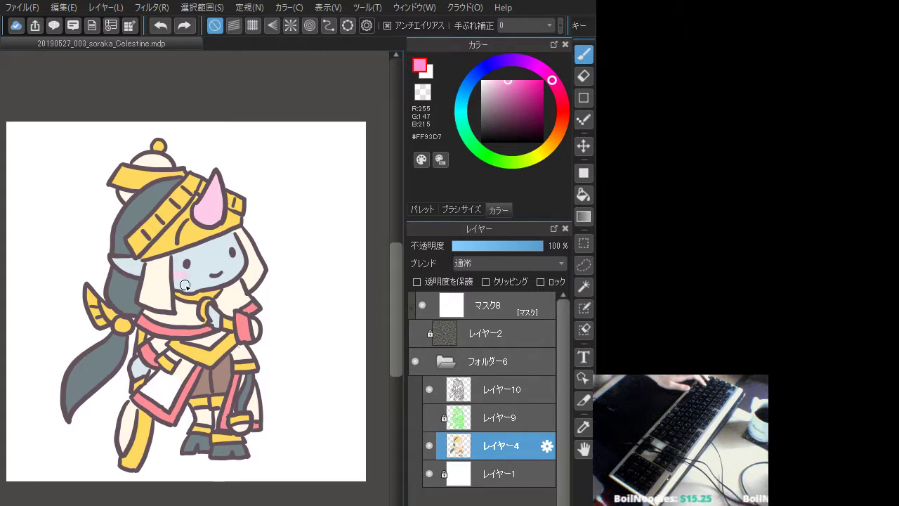
left_click_drag(176, 276, 183, 273)
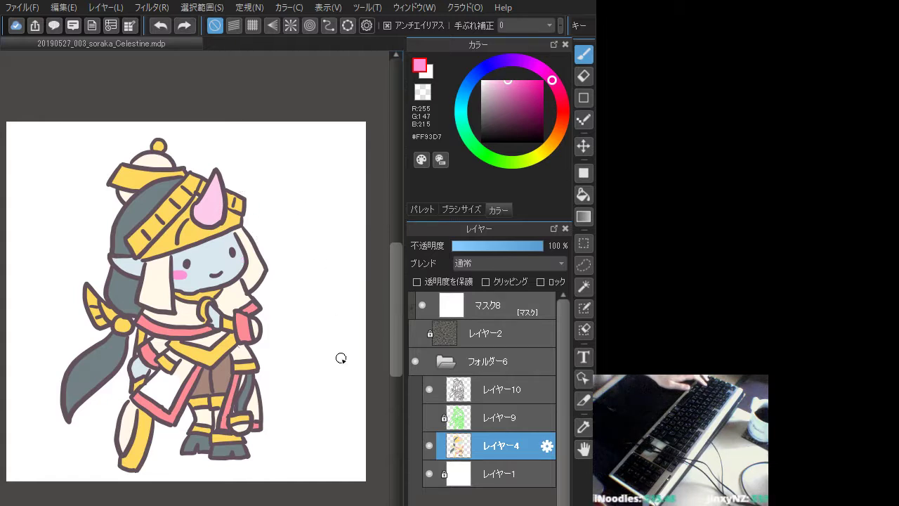
Unlock レイヤー1 and cover the whole canvas on it with a filled rectangle in green #4F8054
left_click(429, 473)
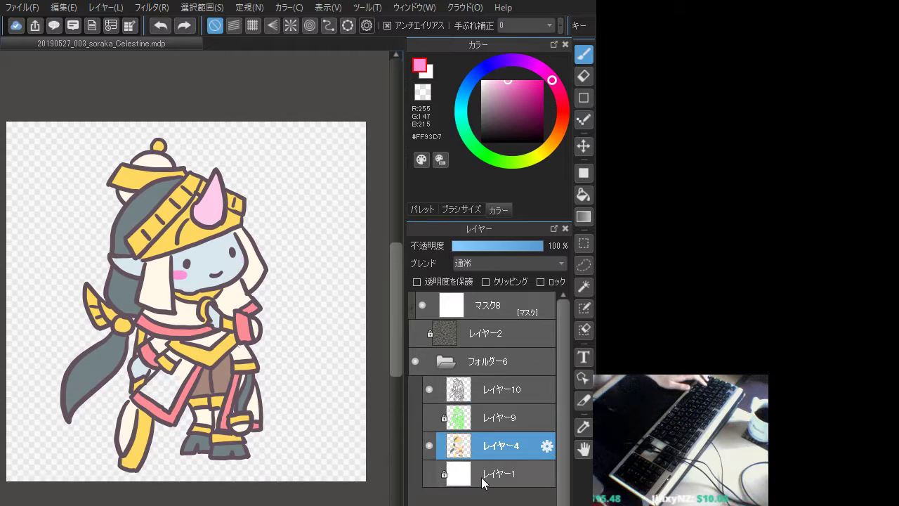
left_click(429, 473)
left_click(449, 475)
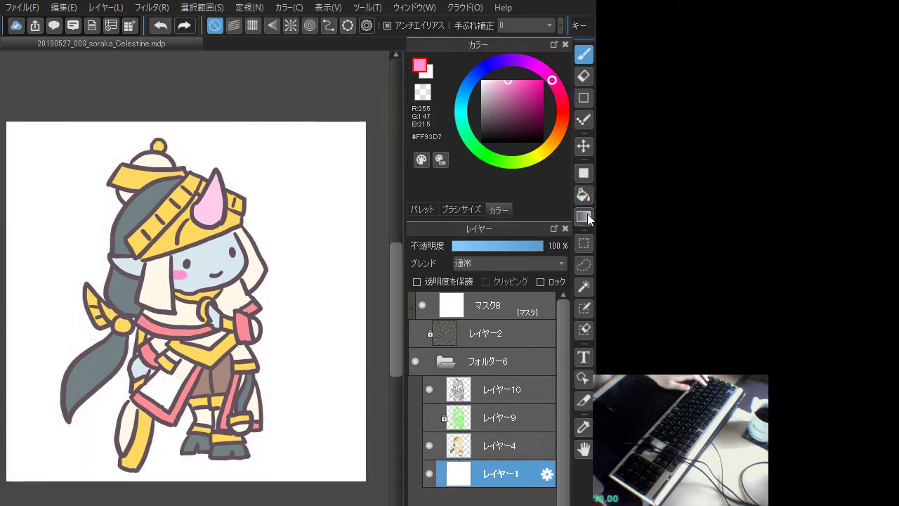
left_click(583, 172)
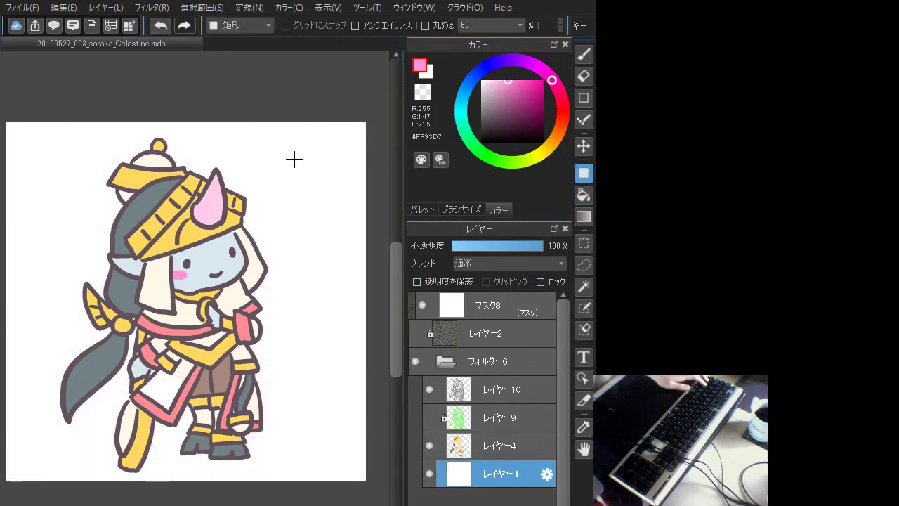
left_click(483, 150)
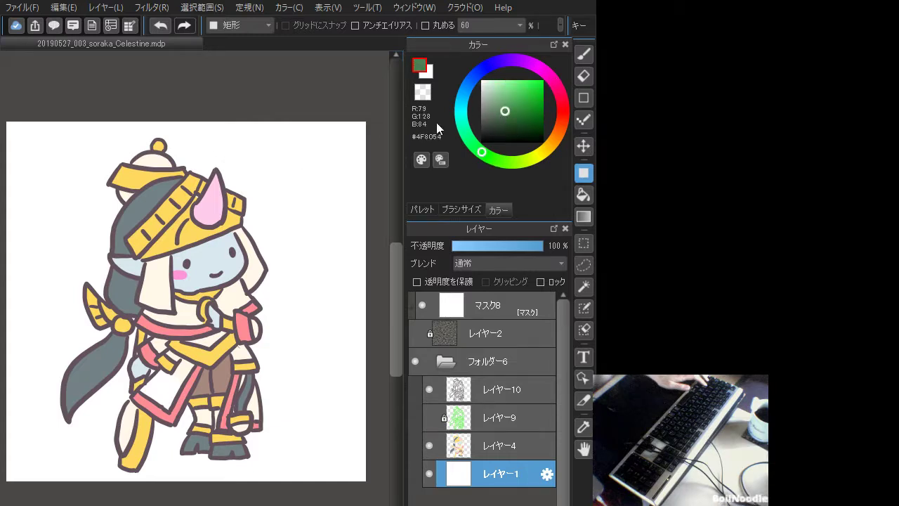
left_click_drag(6, 110, 371, 485)
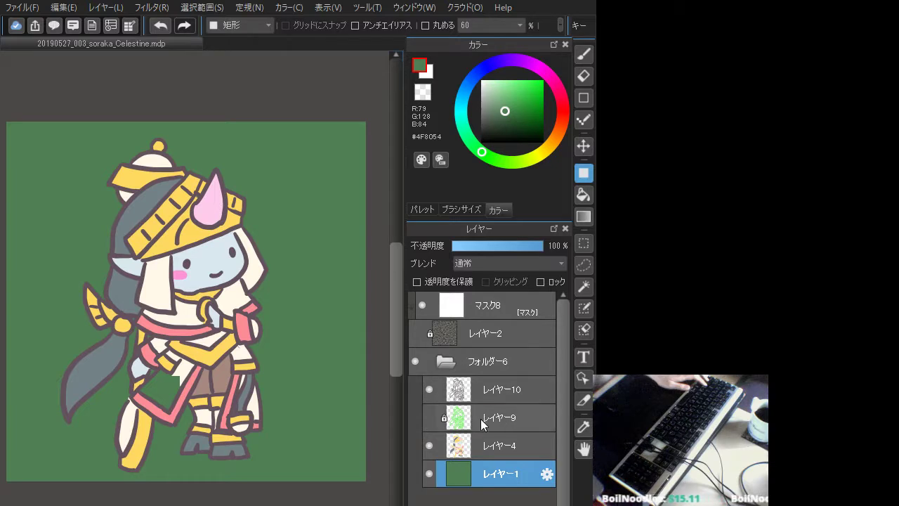
Fill the unpainted part of the front skirt panel on レイヤー4 with the garment's cream #FFF9E9
left_click(492, 445)
key("g")
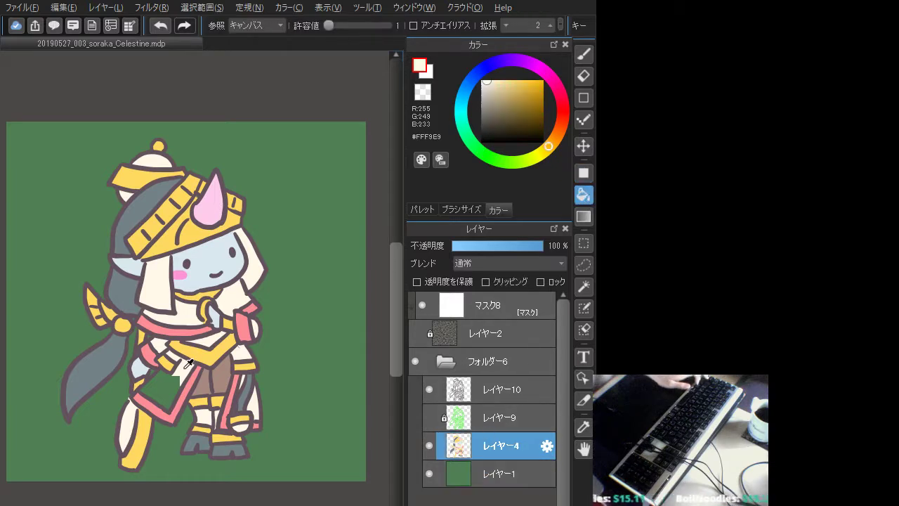
left_click(200, 352, "alt")
left_click(165, 387)
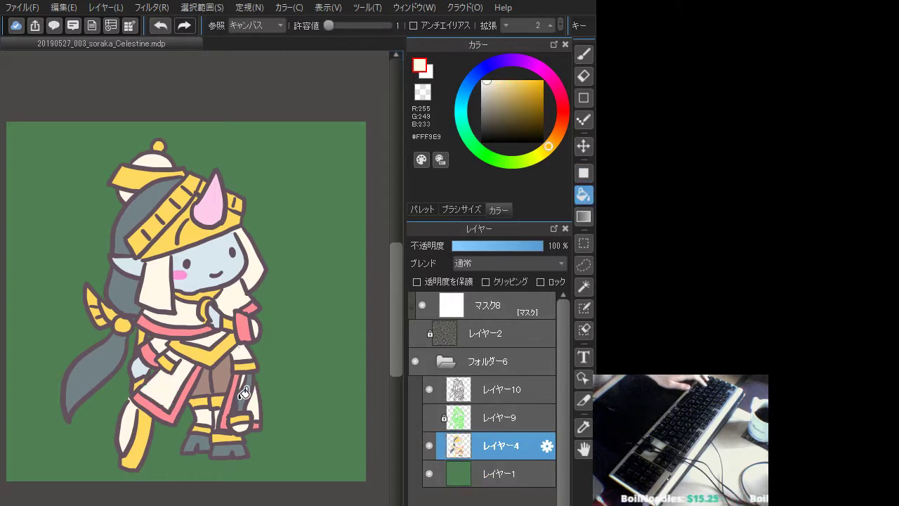
Check the hair, headdress and ponytail for gaps against the green background and touch them up by brush, sampling grey #728286 and gold #FFD95F
left_click(250, 388, "alt")
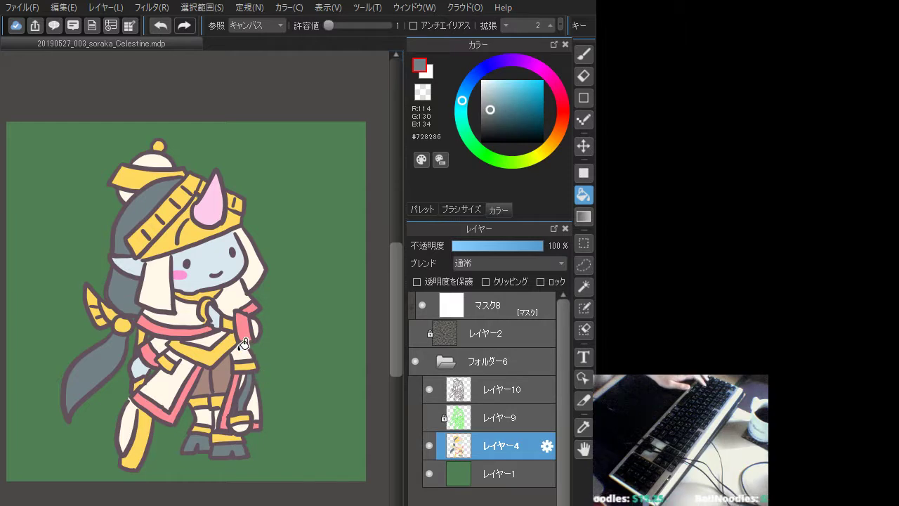
scroll(190, 215, "up", 2)
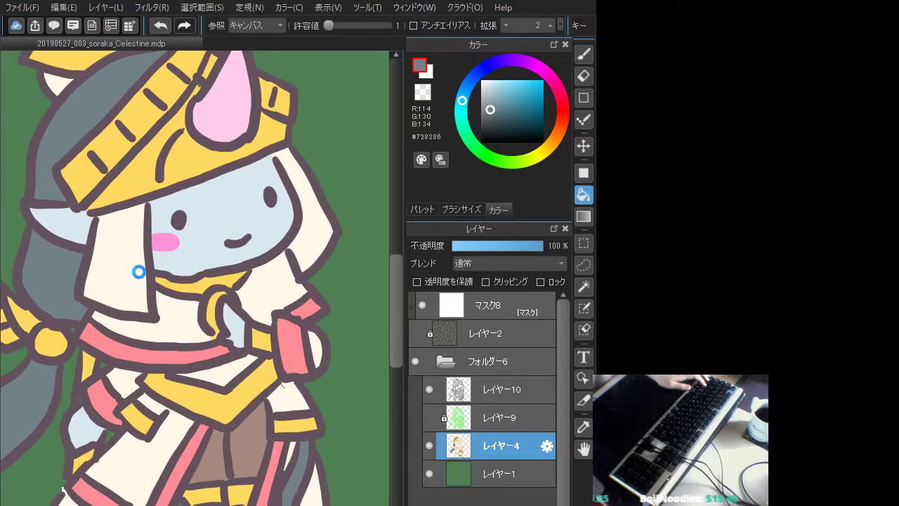
left_click_drag(154, 261, 229, 305)
left_click(582, 58)
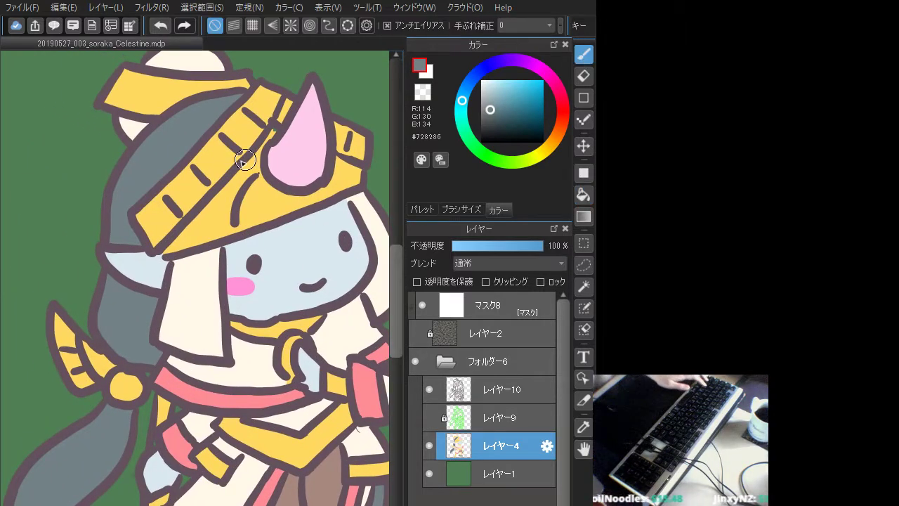
left_click_drag(241, 150, 150, 297)
left_click_drag(230, 254, 218, 197)
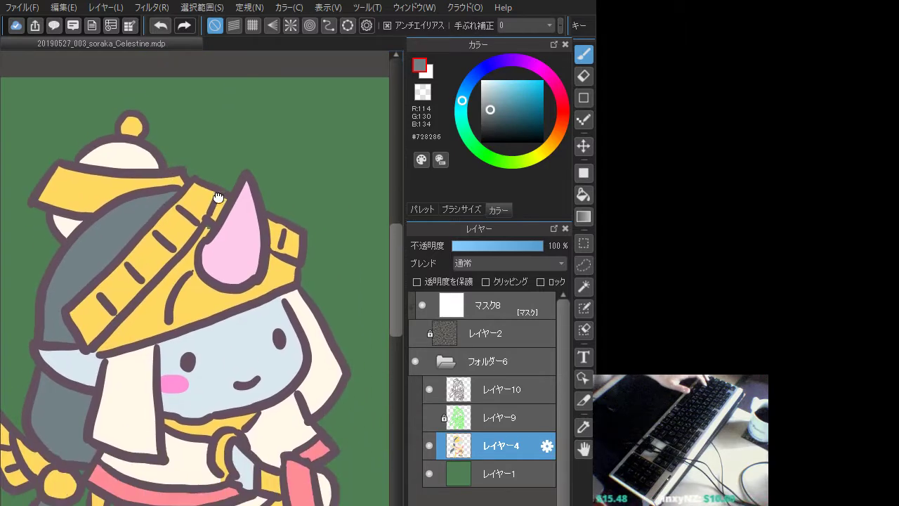
left_click(203, 301, "alt")
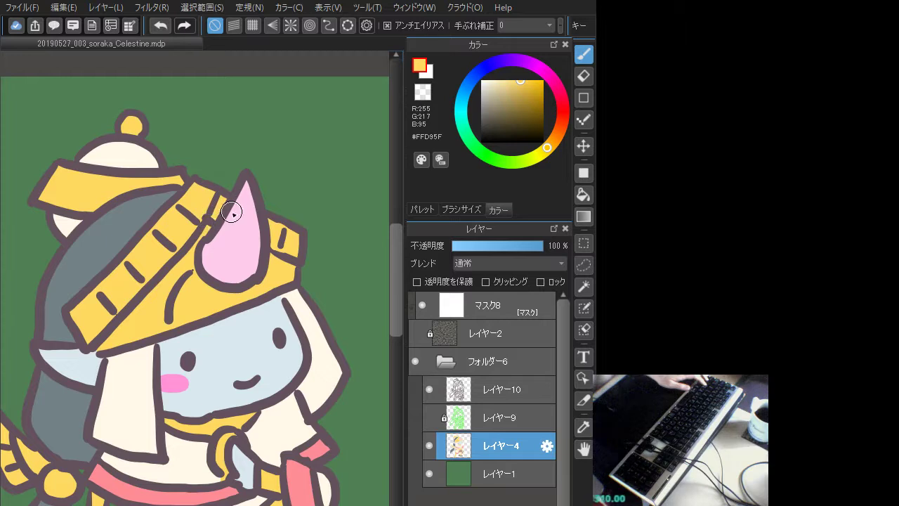
left_click_drag(232, 284, 263, 121)
left_click_drag(181, 203, 220, 199)
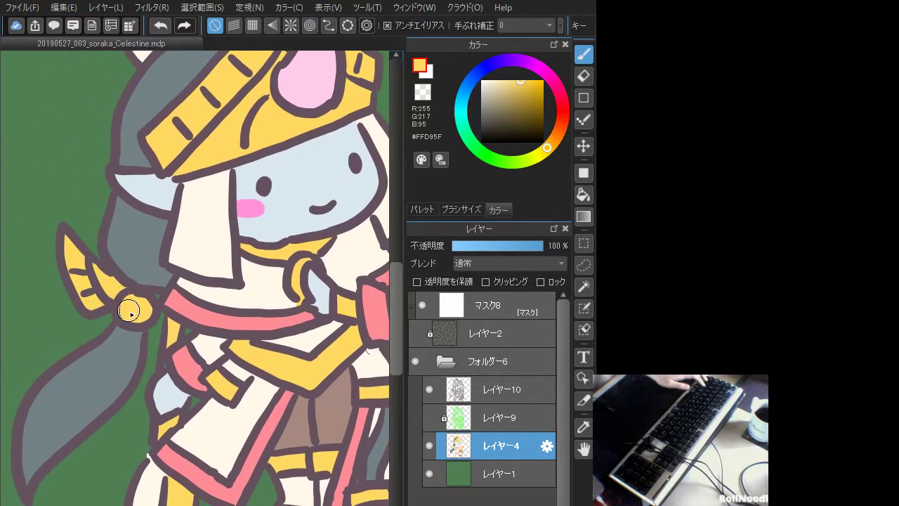
left_click_drag(196, 301, 115, 256)
Check the cloak, sleeves, skirt and cuffs for missed spots and touch them up by brush, sampling cream #FFF9E9 and gold #FFD95F
left_click(214, 258, "alt")
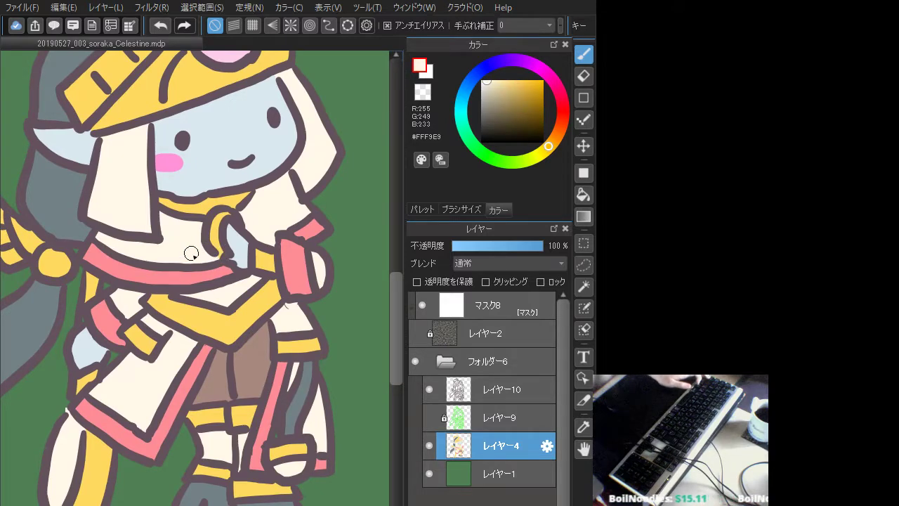
left_click_drag(94, 282, 146, 284)
left_click(145, 283, "alt")
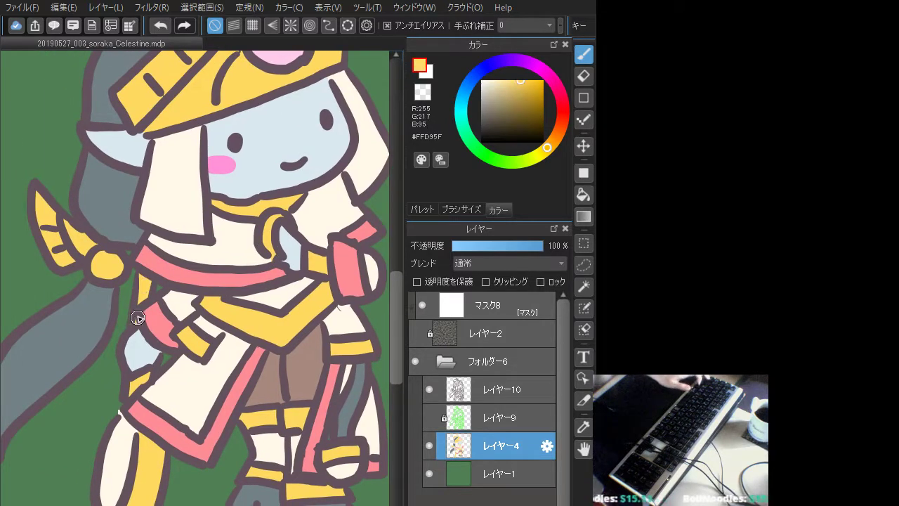
scroll(137, 332, "down", 3)
left_click(125, 336, "alt")
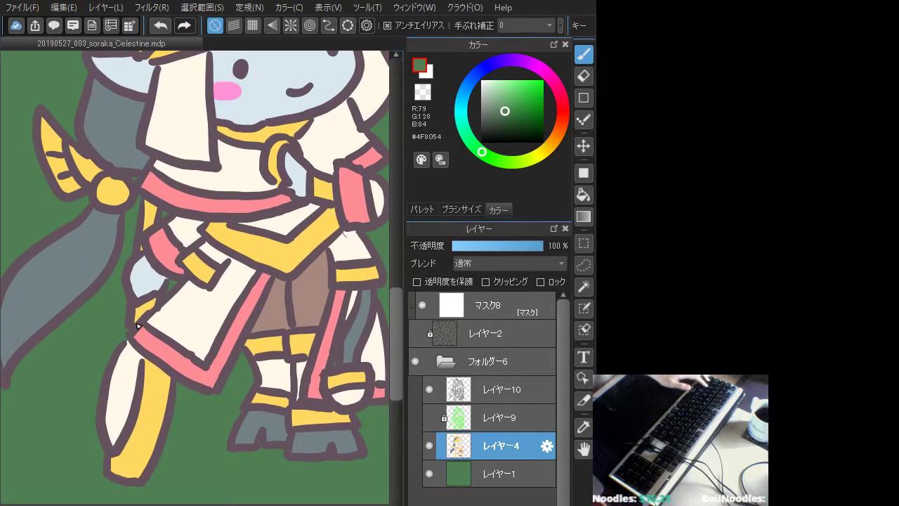
left_click(141, 357, "alt")
left_click_drag(291, 331, 166, 340)
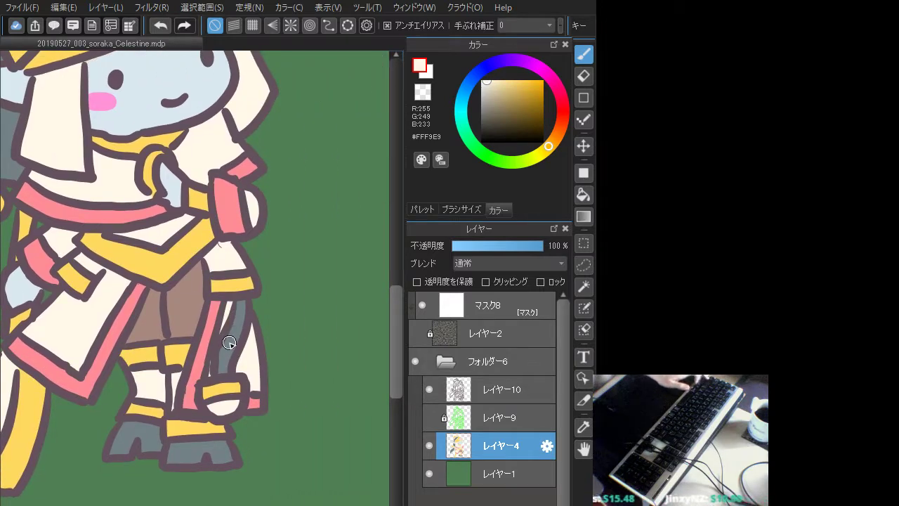
left_click(231, 386, "alt")
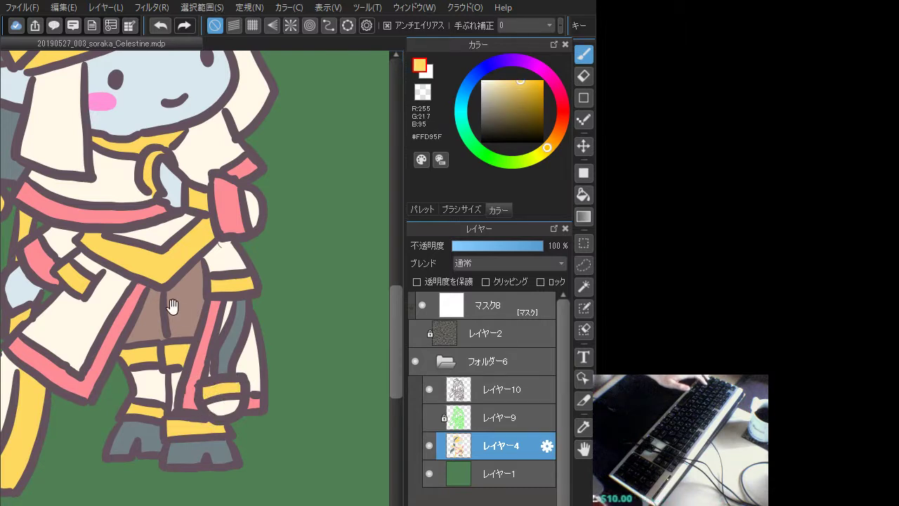
scroll(211, 330, "up", 5)
left_click_drag(251, 327, 256, 340)
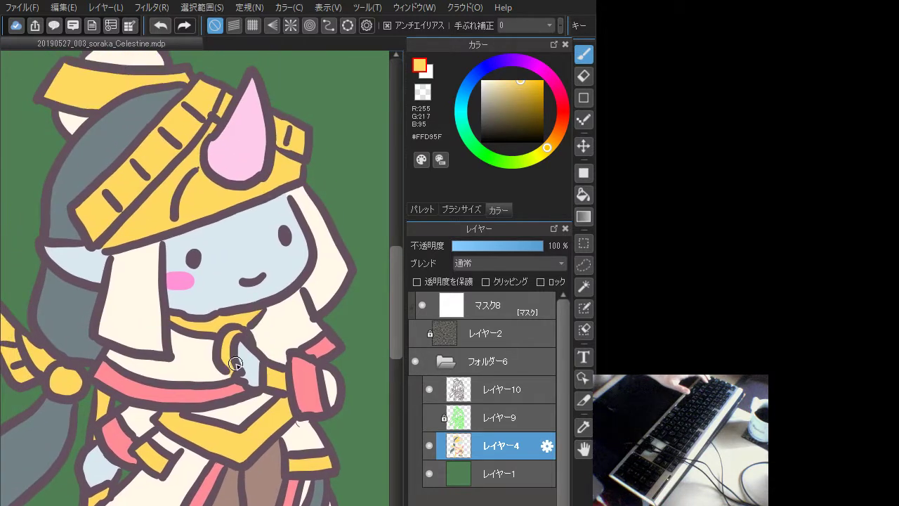
left_click_drag(187, 291, 227, 349)
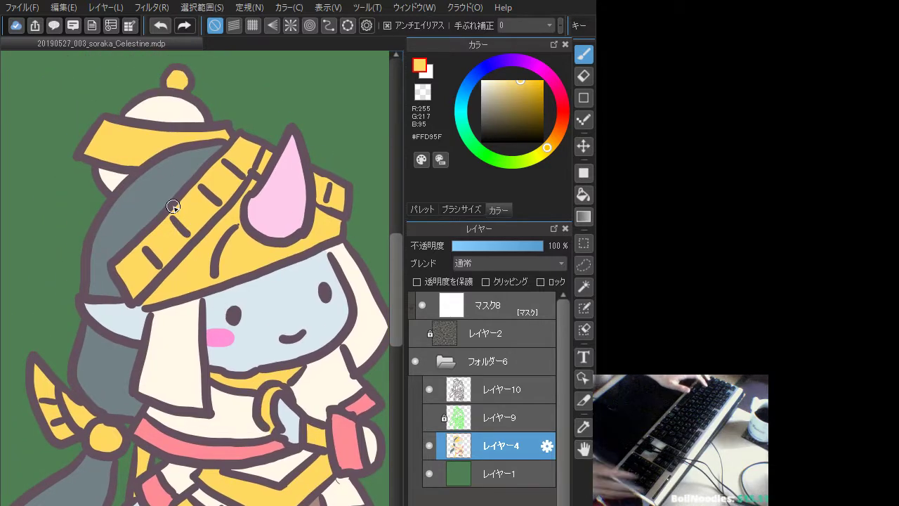
Hide the green background レイヤー1, then unlock the sketch レイヤー9 and delete it
key("ctrl+Down")
key("ctrl+Down")
key("ctrl+Down")
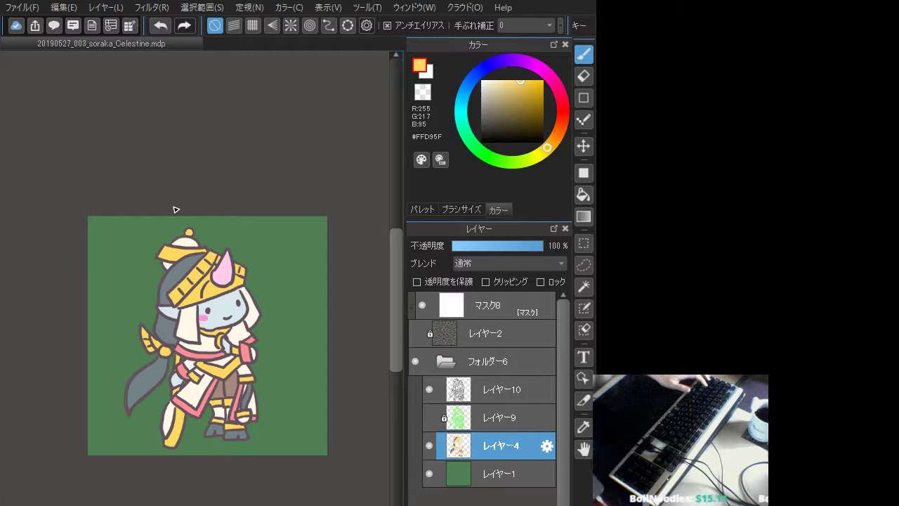
left_click(429, 475)
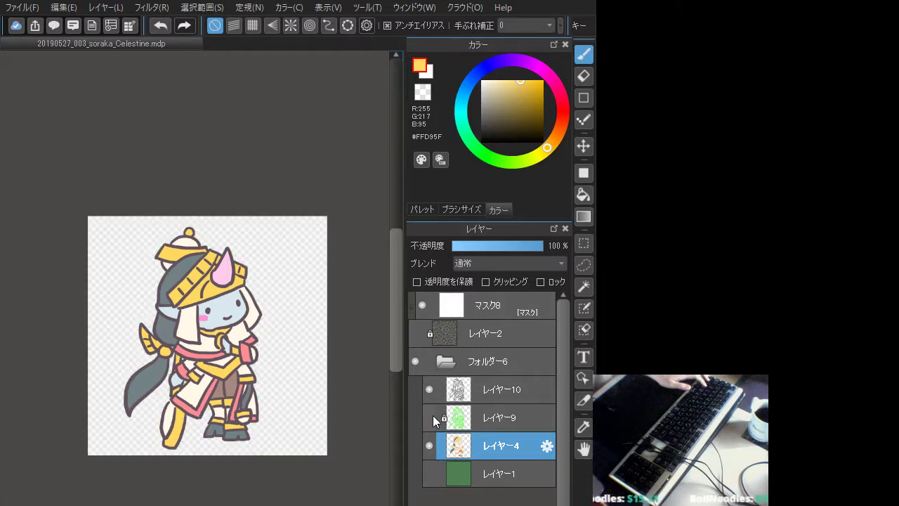
left_click(477, 417)
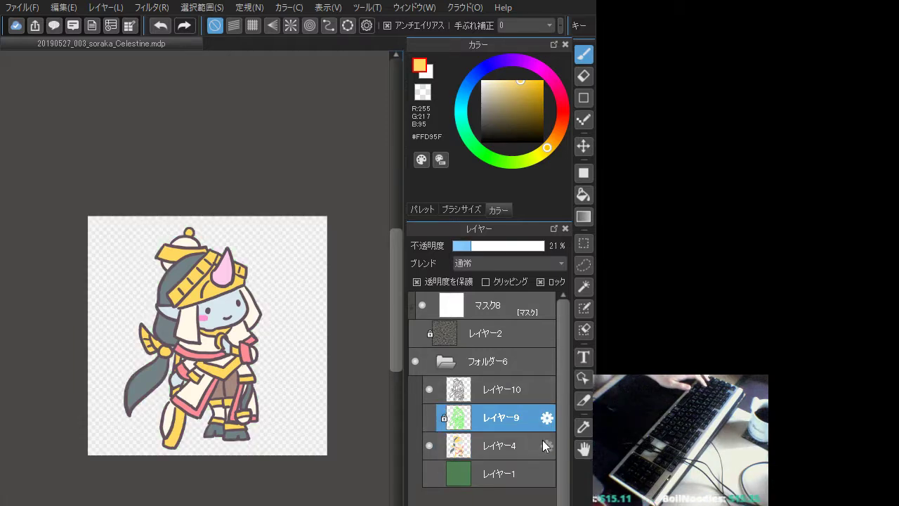
left_click(540, 282)
key("Delete")
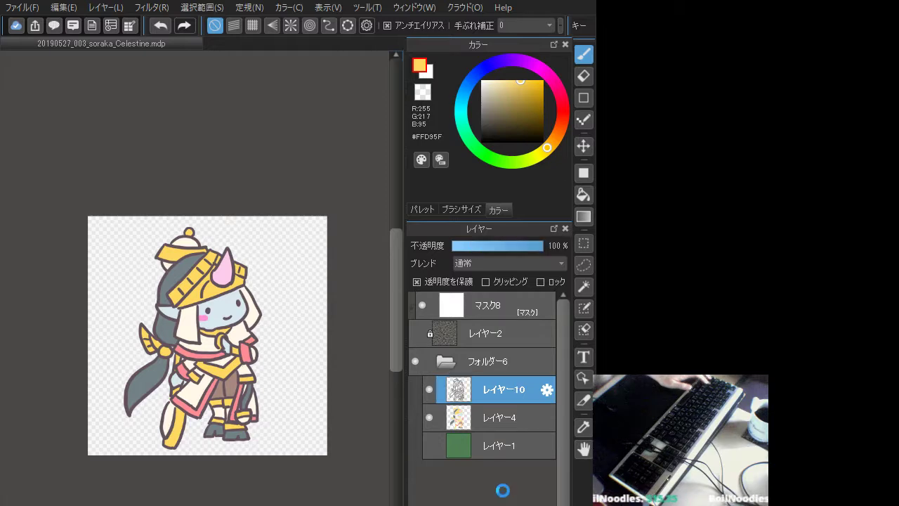
Select the transparent area around the character's outline and make レイヤー4 the active layer
left_click(461, 395, "ctrl")
left_click(461, 420)
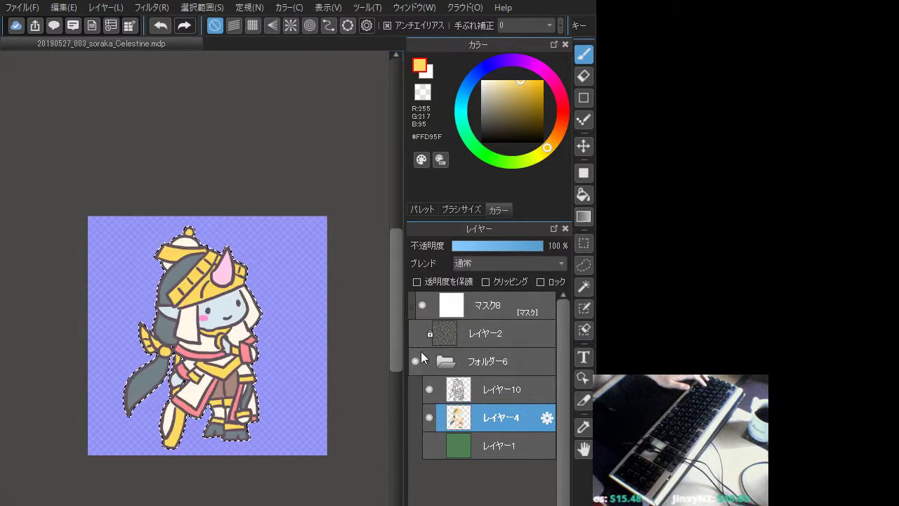
scroll(251, 304, "up", 2)
scroll(251, 304, "up", 1)
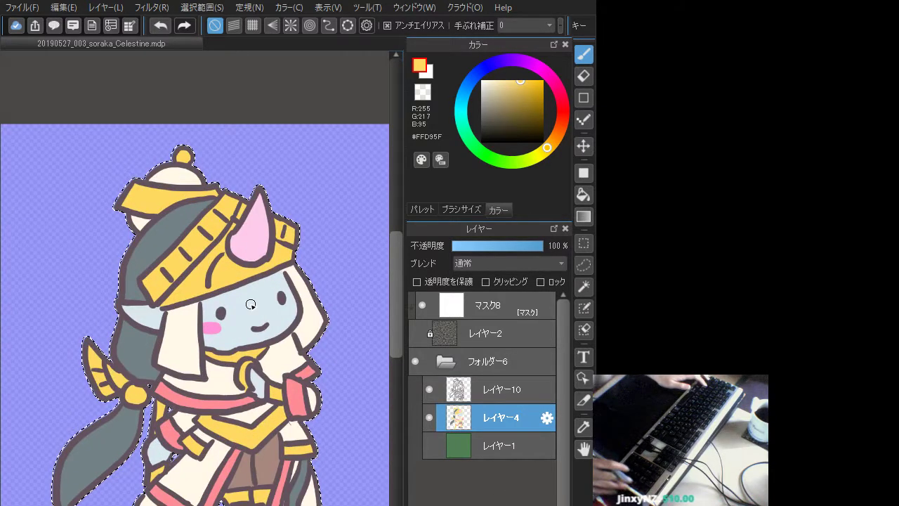
left_click_drag(270, 338, 261, 246)
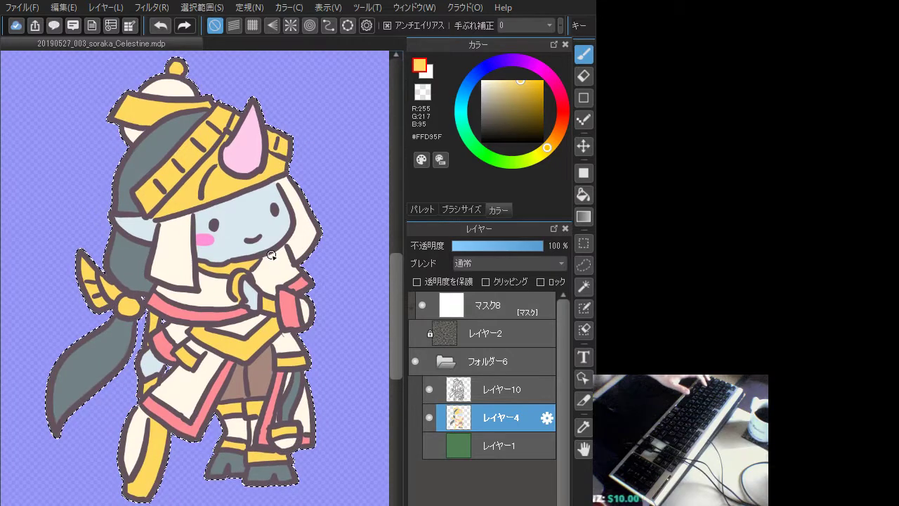
Keep the selection around the character and invert it to cover the figure itself
key("ctrl+d")
key("ctrl+z")
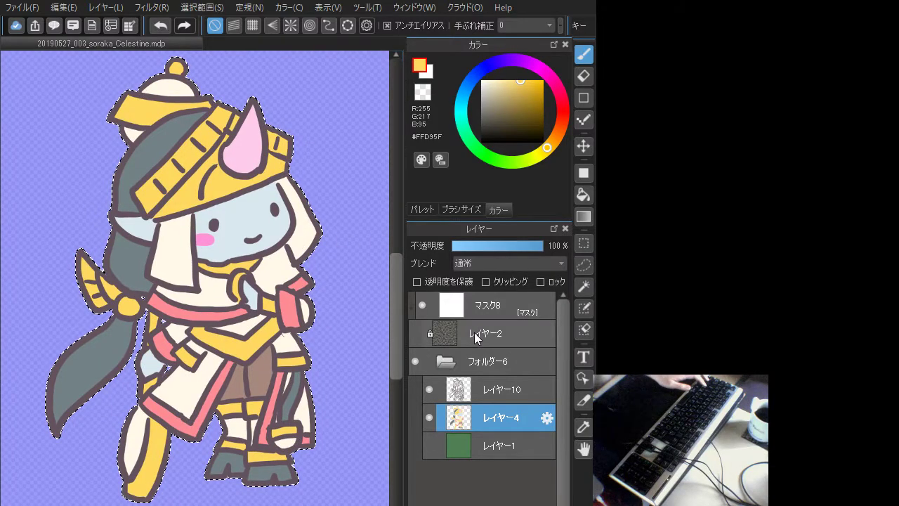
left_click(203, 8)
left_click(225, 68)
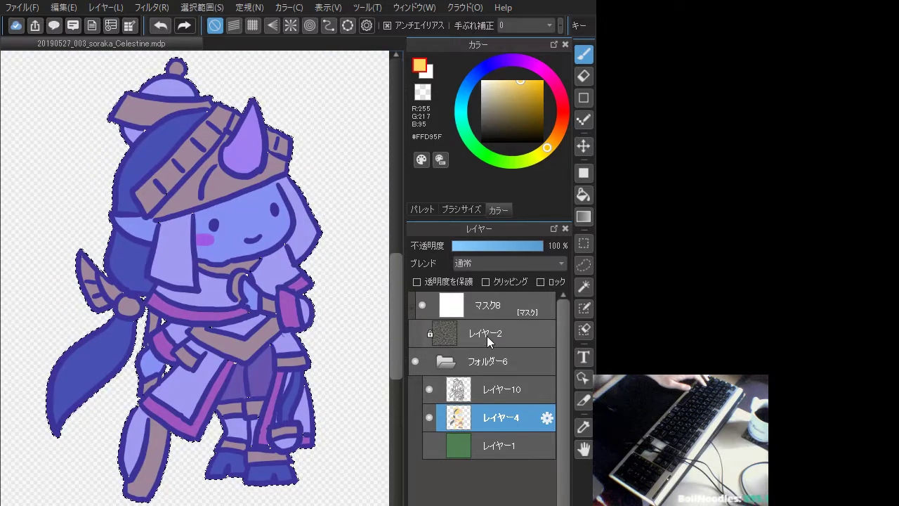
Show the paper texture レイヤー2 and make its mask マスク8 the active layer
left_click(487, 339)
left_click(416, 334)
left_click(477, 316)
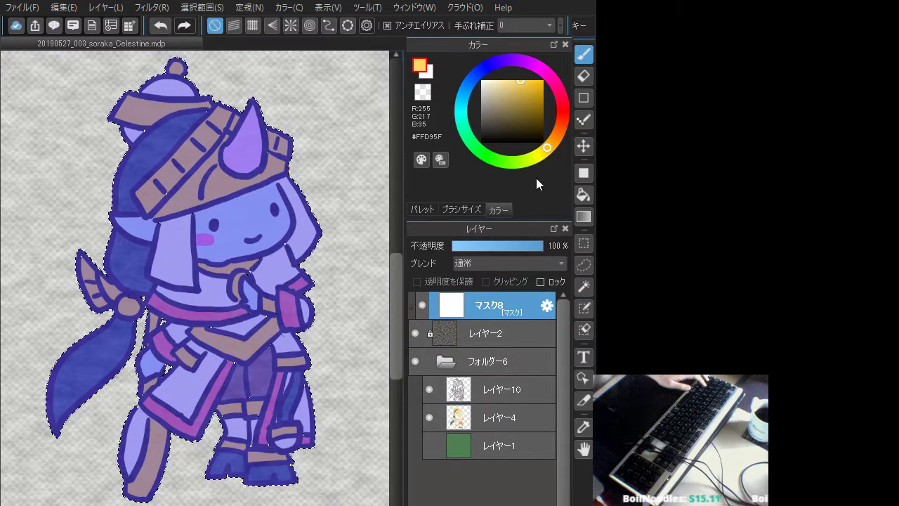
Fill the area outside the figure on マスク8 with black #000000 across the whole canvas using a filled rectangle, and clear the selection
left_click(583, 173)
key("ctrl+d")
left_click_drag(484, 137, 472, 148)
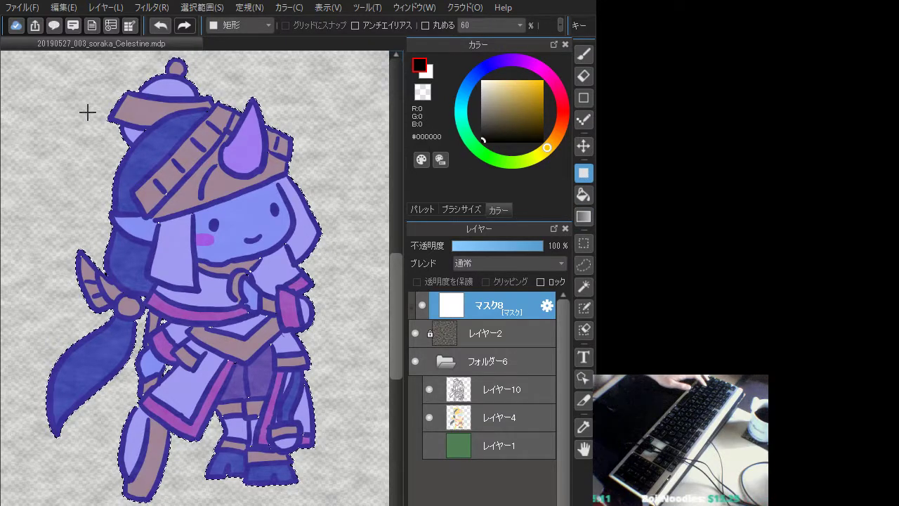
key("ctrl+minus")
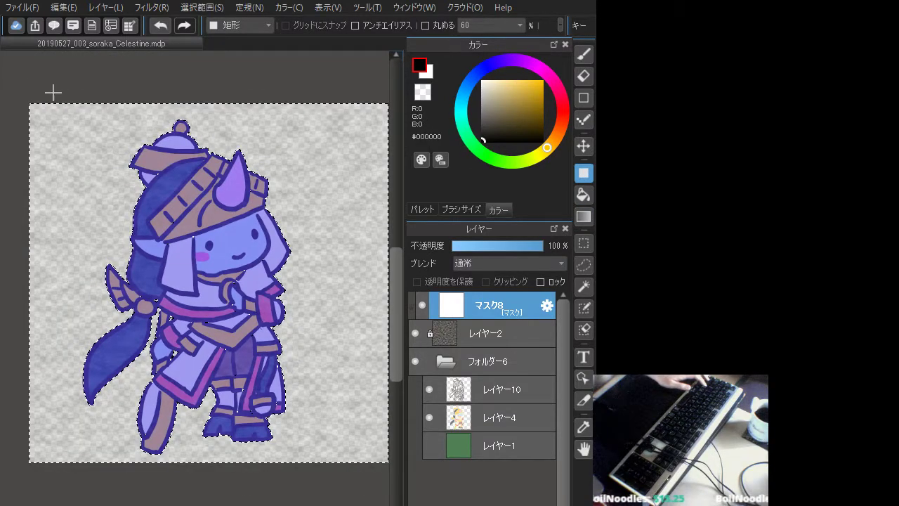
left_click_drag(52, 92, 361, 474)
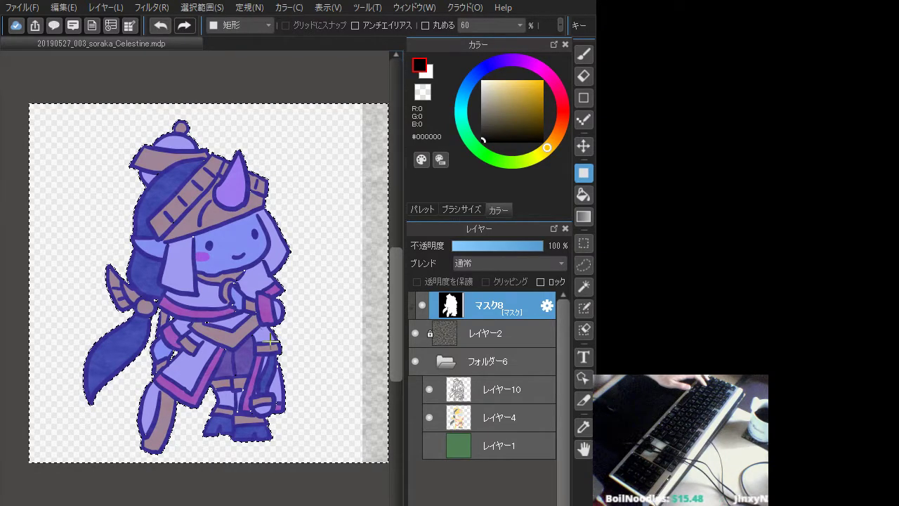
key("ctrl+z")
left_click_drag(241, 167, 226, 163)
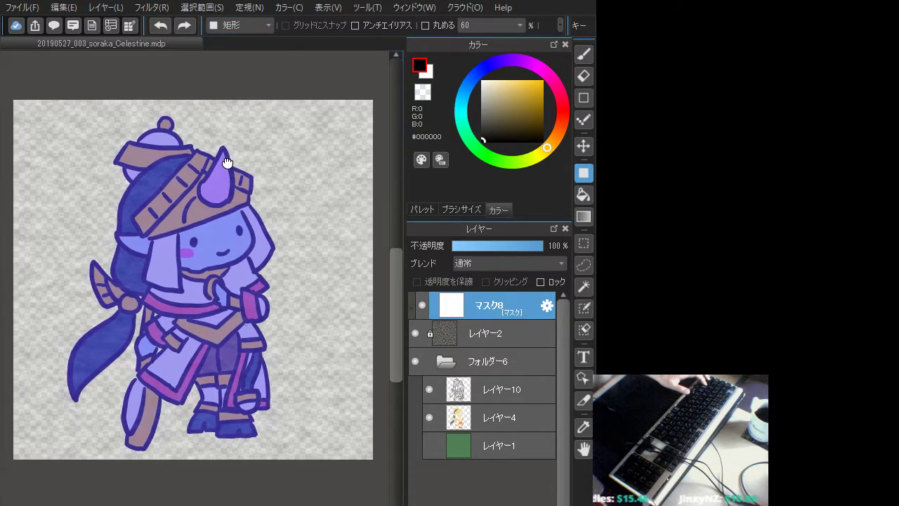
left_click_drag(14, 87, 376, 501)
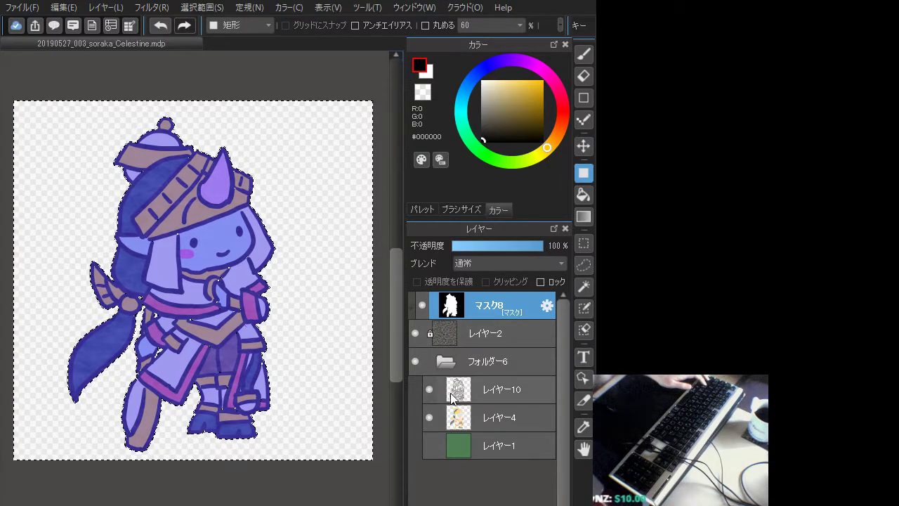
key("ctrl+d")
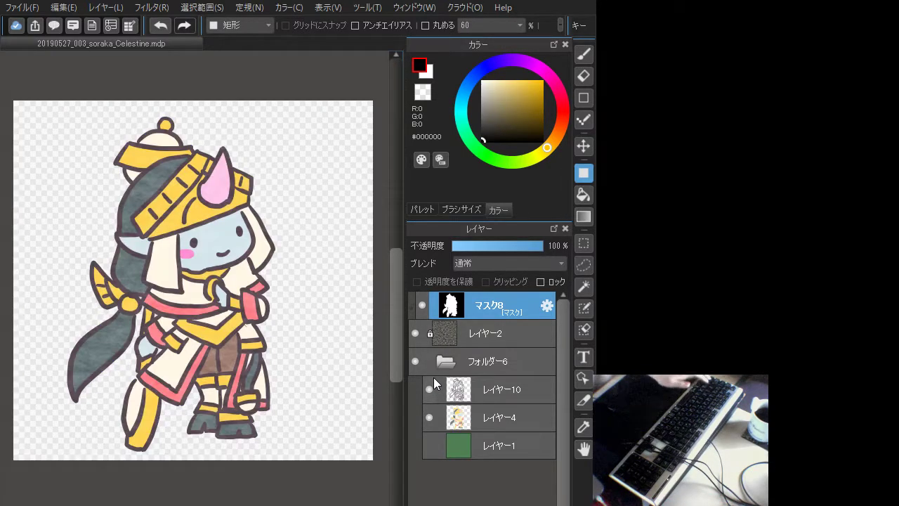
Show the background レイヤー1, make it active and fill the whole canvas with black #000000
key("b")
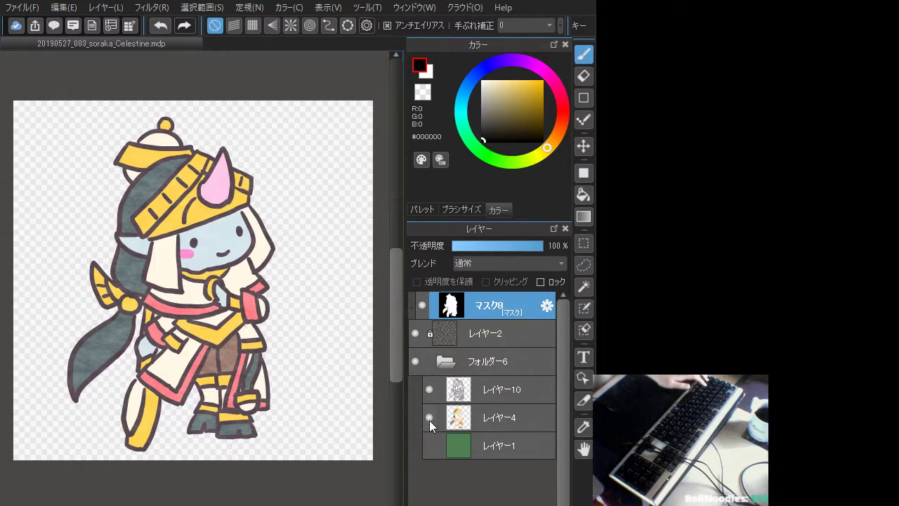
left_click(429, 446)
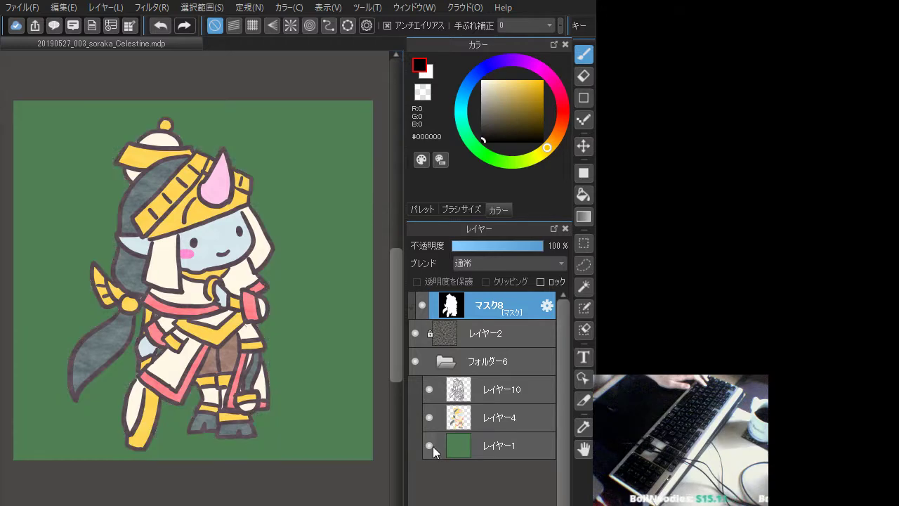
left_click(430, 445)
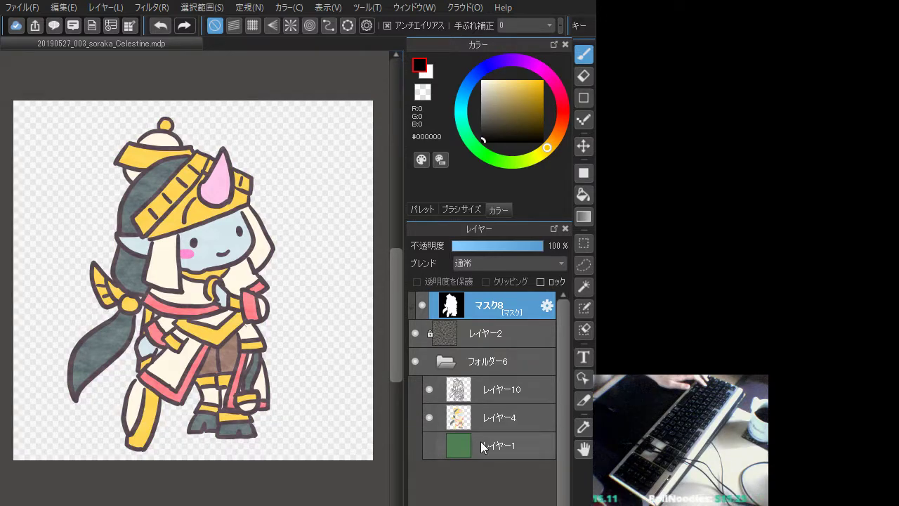
left_click(487, 446)
left_click(431, 444)
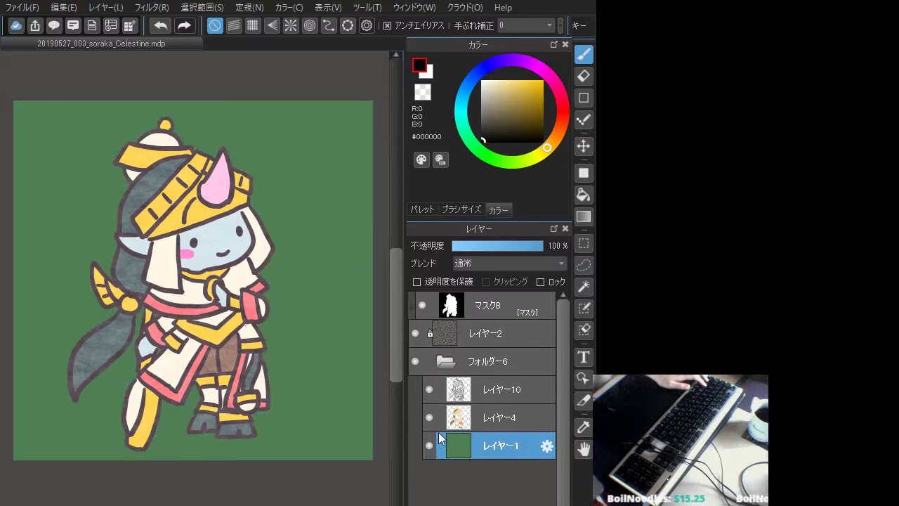
left_click(583, 196)
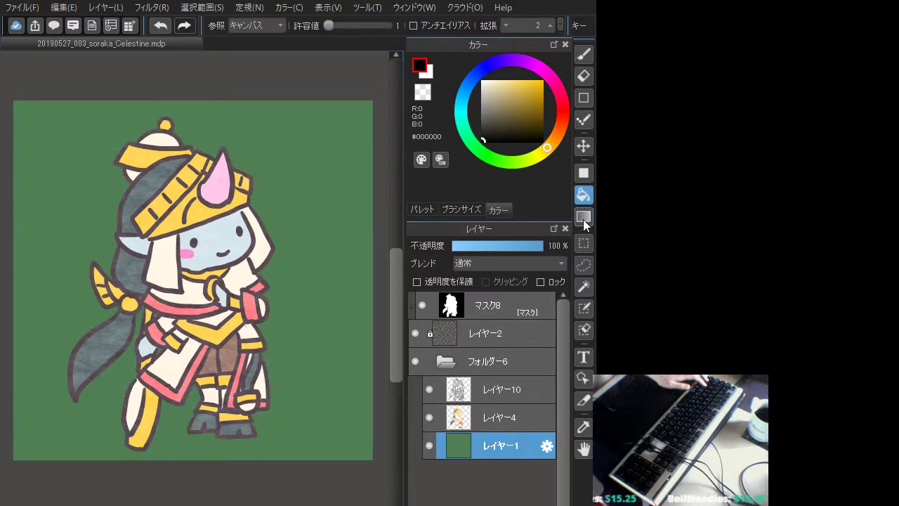
left_click(583, 173)
left_click_drag(6, 94, 389, 504)
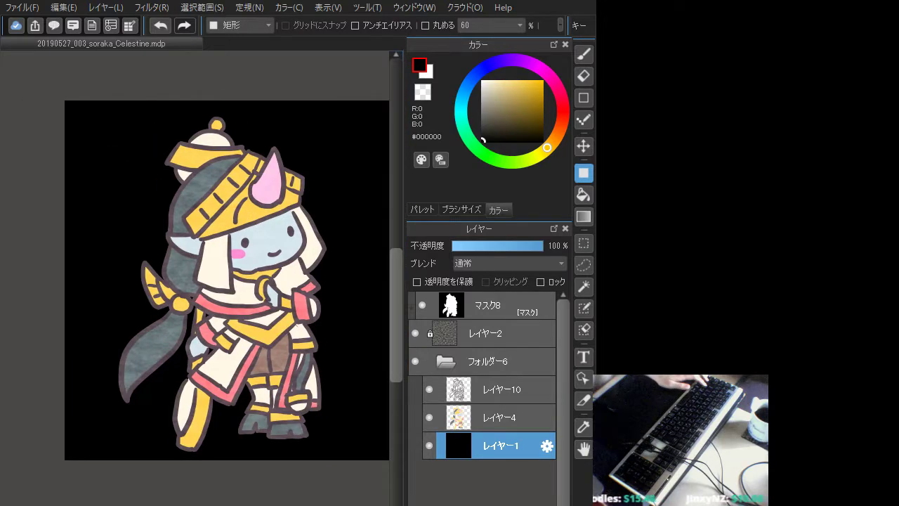
Check the figure against the black background by toggling レイヤー4 and レイヤー10, and sample the sleeve's cream #FFF8E7 for the brush
left_click(430, 417)
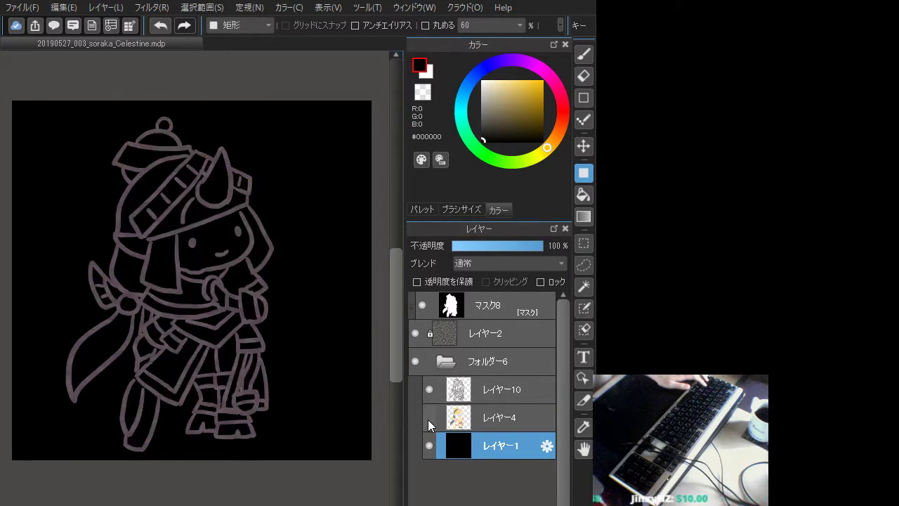
left_click(429, 419)
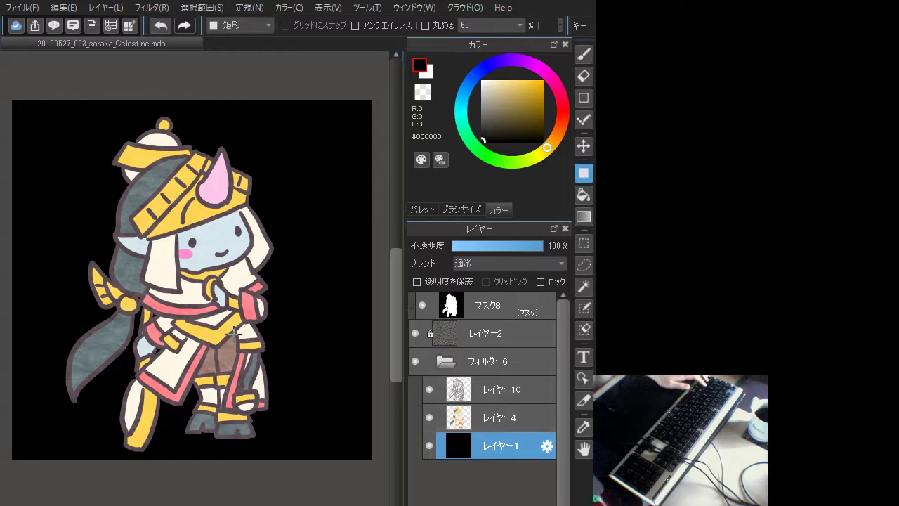
scroll(144, 254, "up", 3)
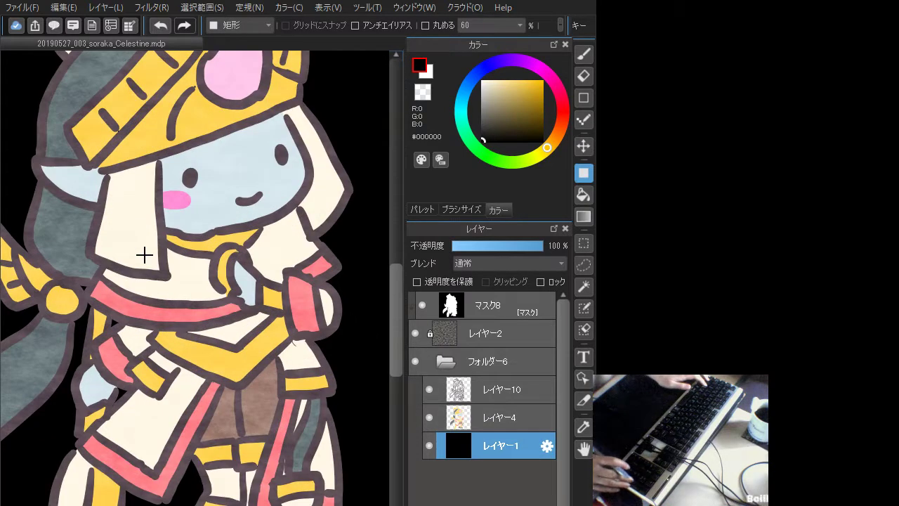
right_click(304, 349)
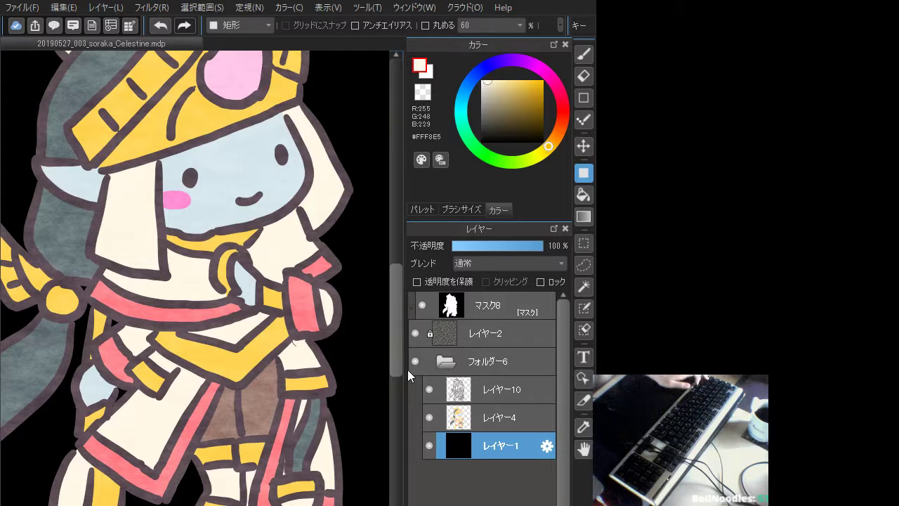
left_click(429, 389)
left_click(429, 389)
left_click(481, 393)
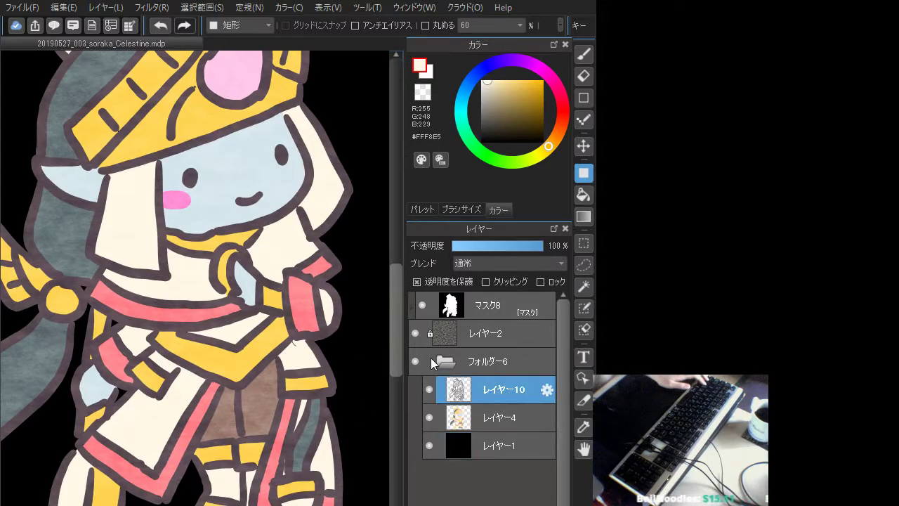
left_click(501, 416)
left_click(295, 349, "alt")
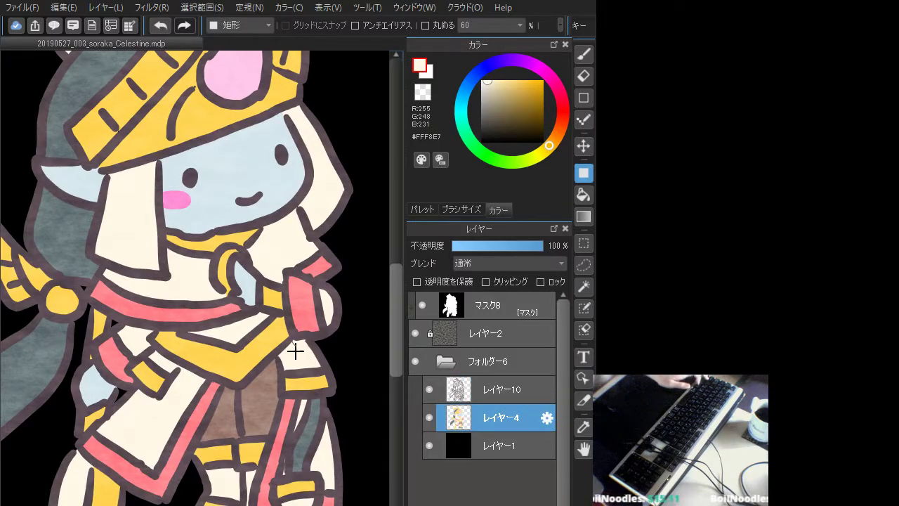
key("b")
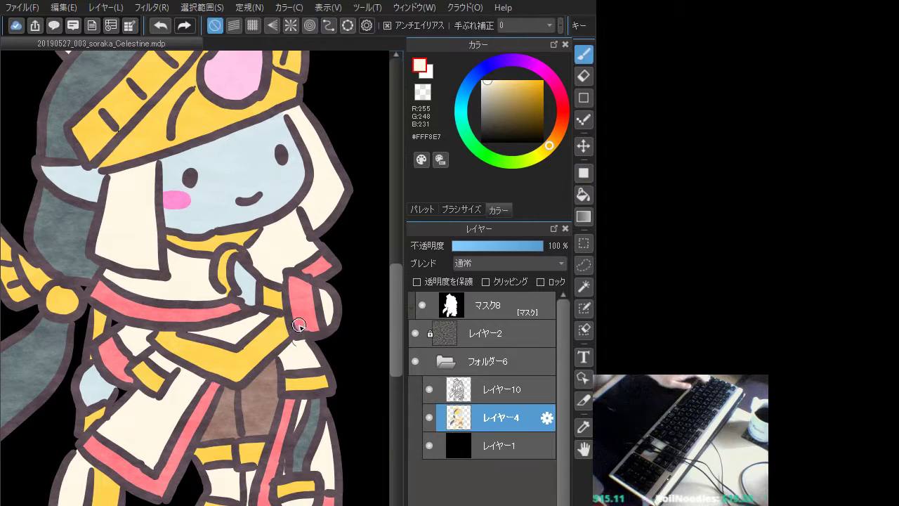
Turn off transparency protection on the line art レイヤー10 and lock the layer
left_click(493, 395)
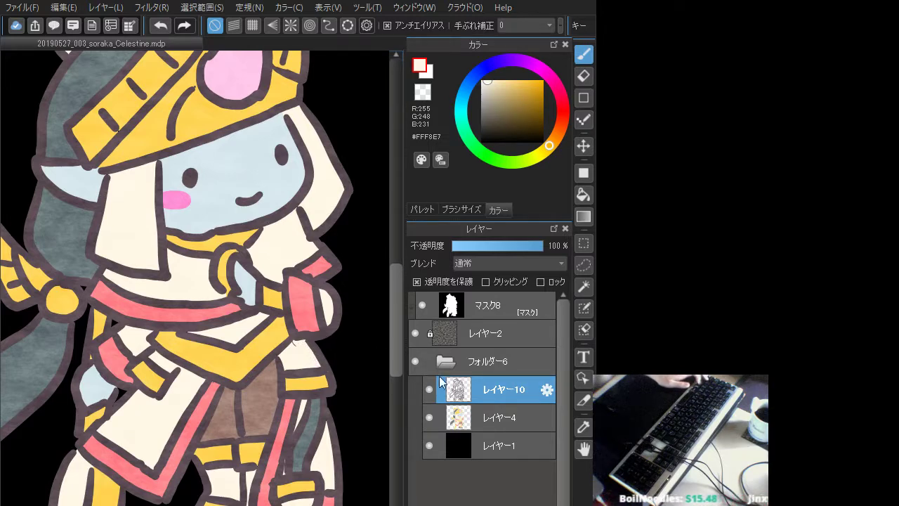
left_click(480, 414)
left_click(483, 398)
left_click(417, 282)
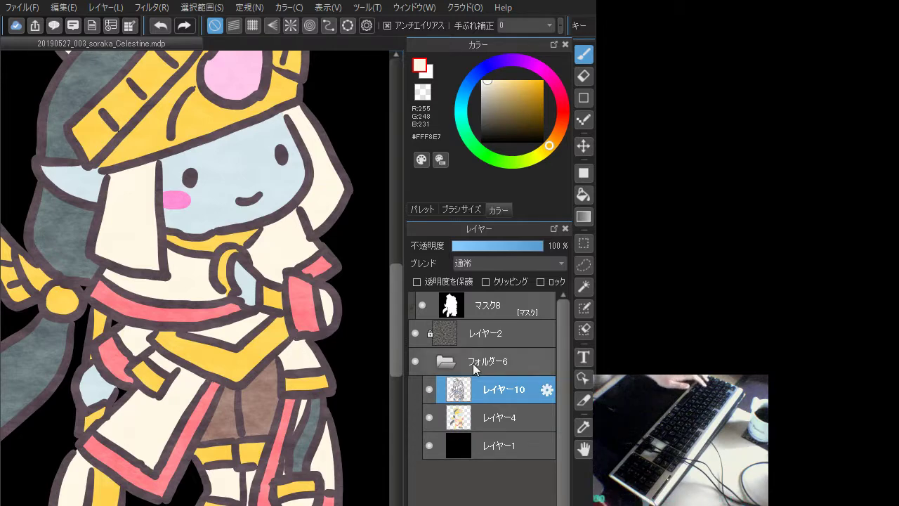
key("ctrl+0")
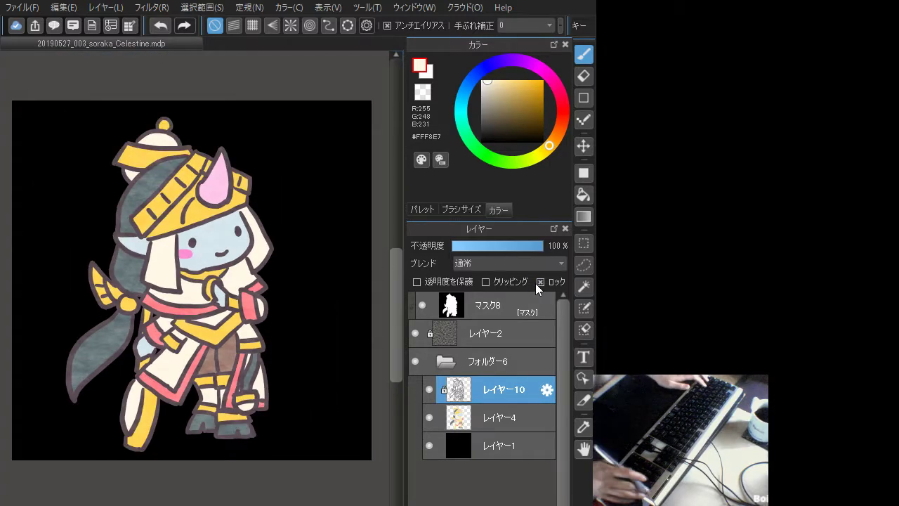
Hide the black background レイヤー1 and save the drawing under the new name 20190527_003_soraka_Reaper.mdp
left_click(429, 446)
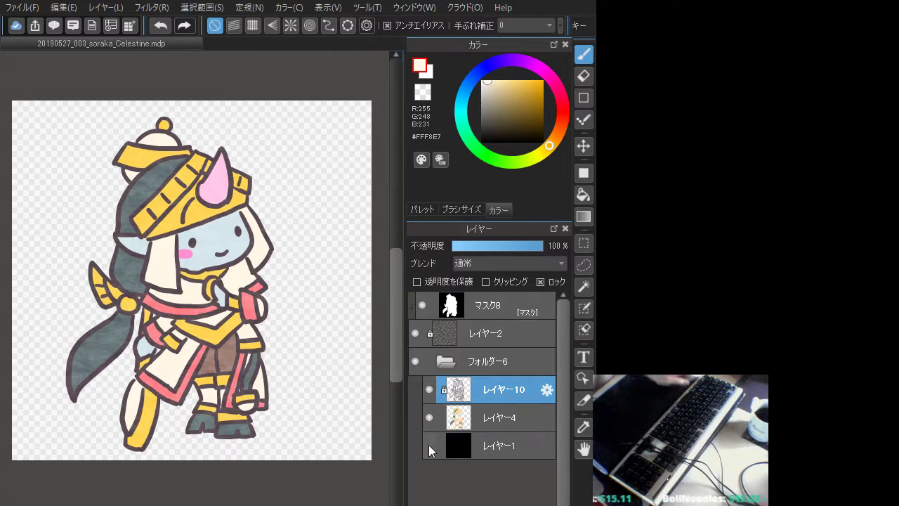
scroll(293, 393, "down", 2)
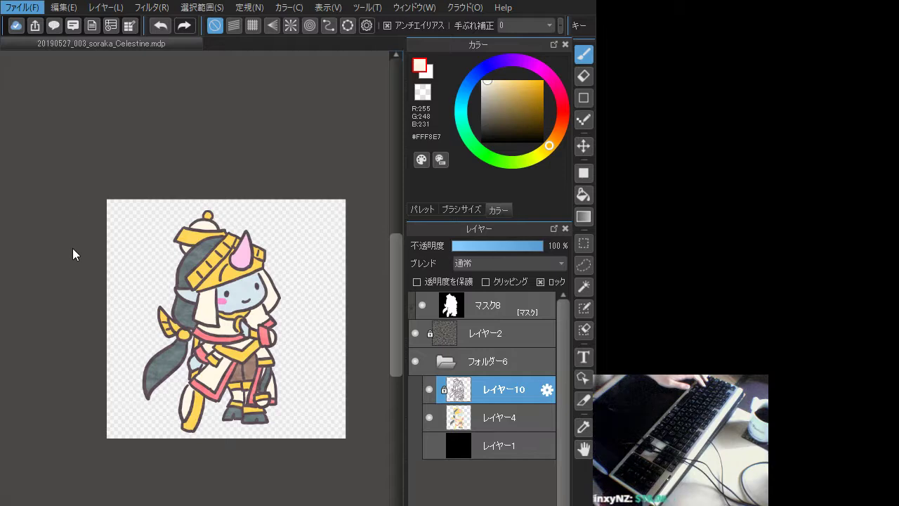
left_click(98, 249)
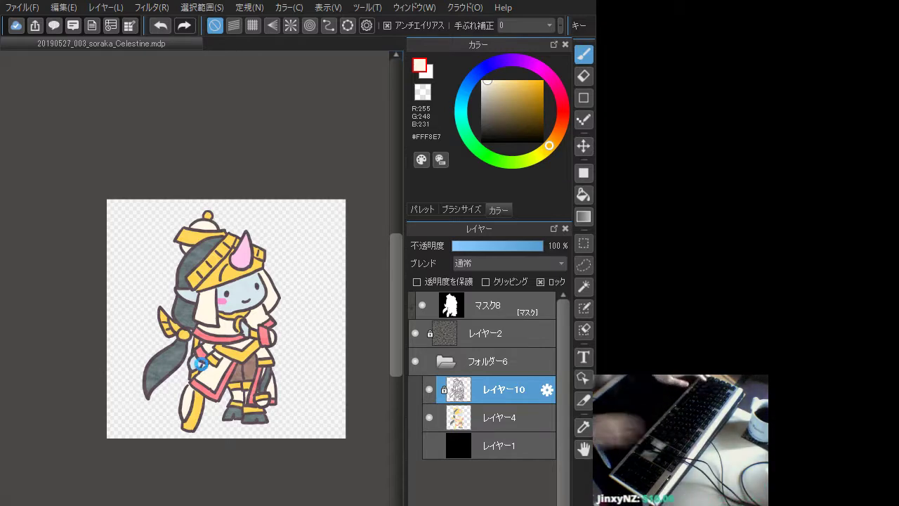
key("Return")
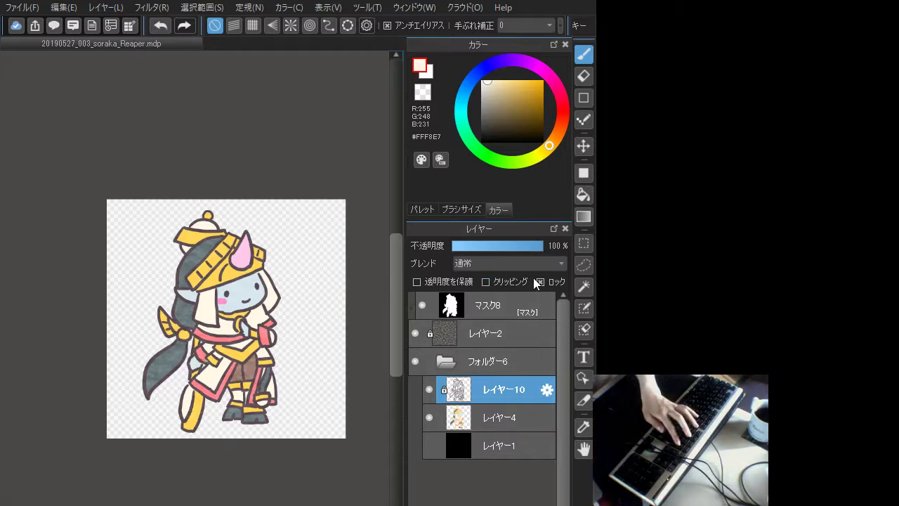
Clear the contents of レイヤー4, レイヤー10 and マスク8, leaving レイヤー10 unlocked
left_click(492, 409)
key("Delete")
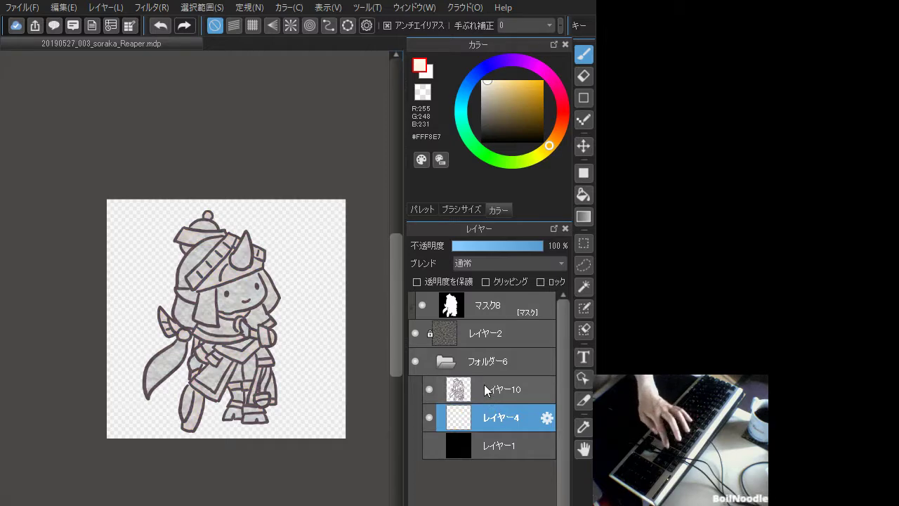
left_click(484, 387)
key("Delete")
left_click(484, 302)
key("Delete")
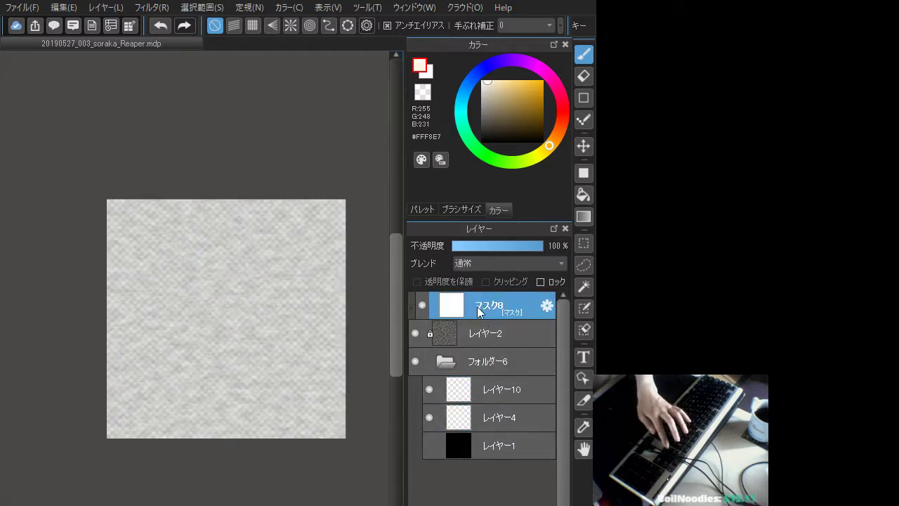
Hide the texture レイヤー2, show the background レイヤー1 and fill it with white #FFFFFF
left_click(418, 333)
left_click(429, 445)
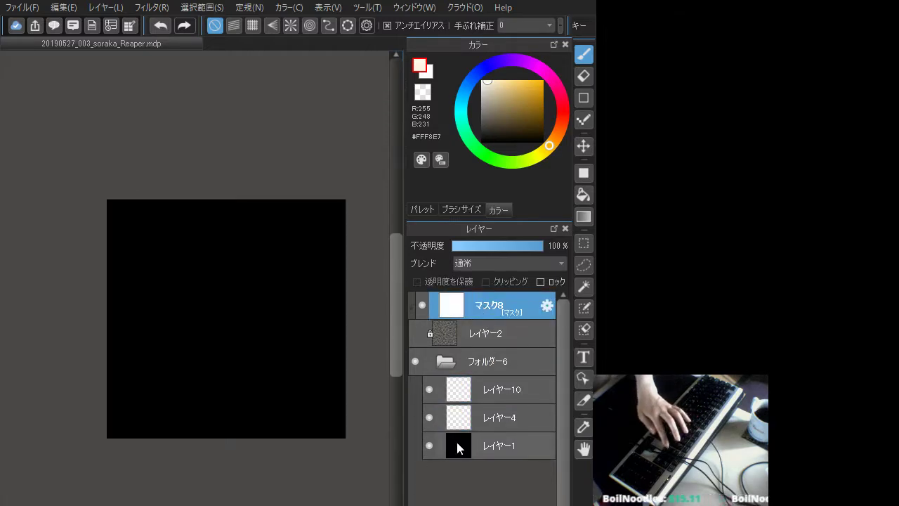
left_click(506, 448)
left_click(583, 173)
left_click(487, 155)
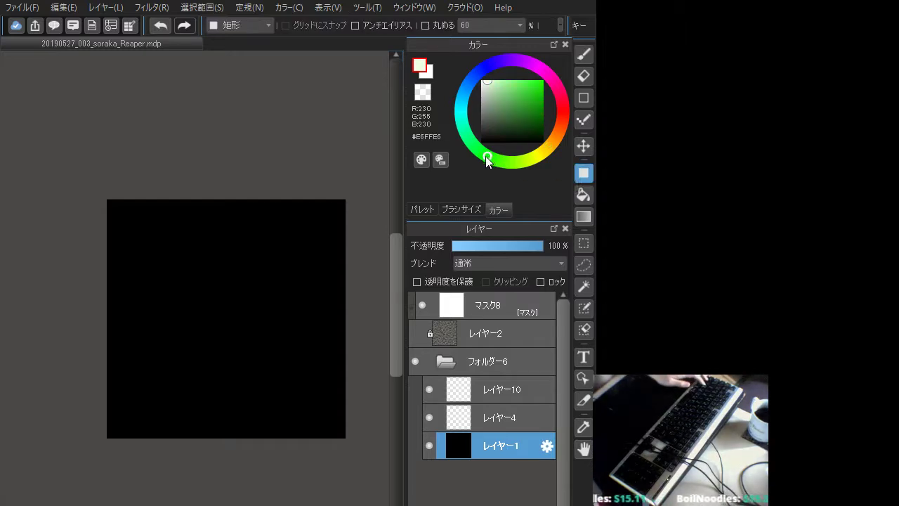
left_click_drag(497, 99, 457, 70)
left_click_drag(86, 195, 385, 467)
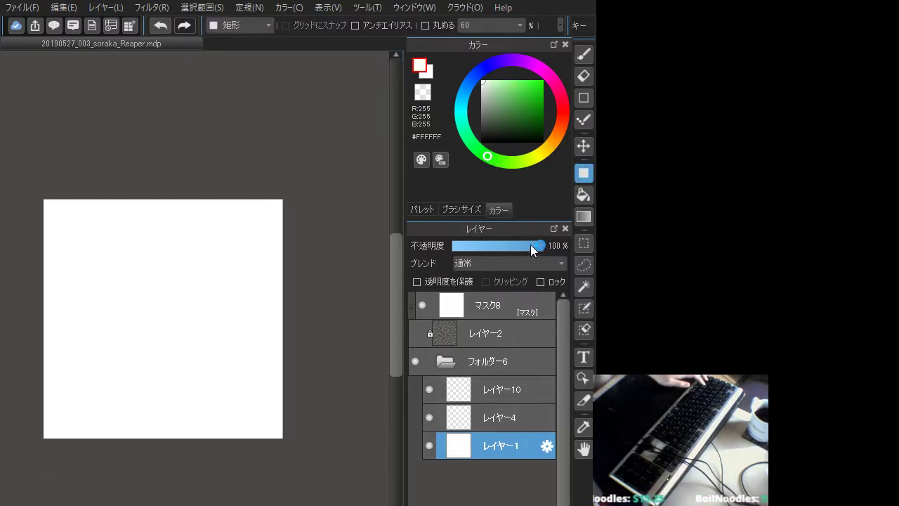
Lock レイヤー1, make レイヤー10 active and set the brush colour to dark grey-blue #49535D
left_click(540, 281)
left_click(517, 388)
left_click(583, 54)
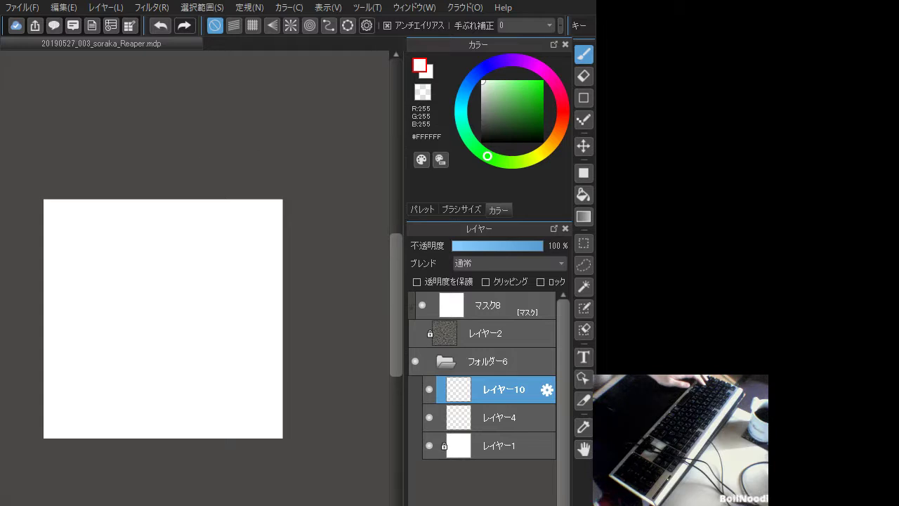
left_click(467, 88)
mouse_move(504, 112)
left_mouse_down()
mouse_move(492, 126)
mouse_move(495, 119)
left_mouse_up()
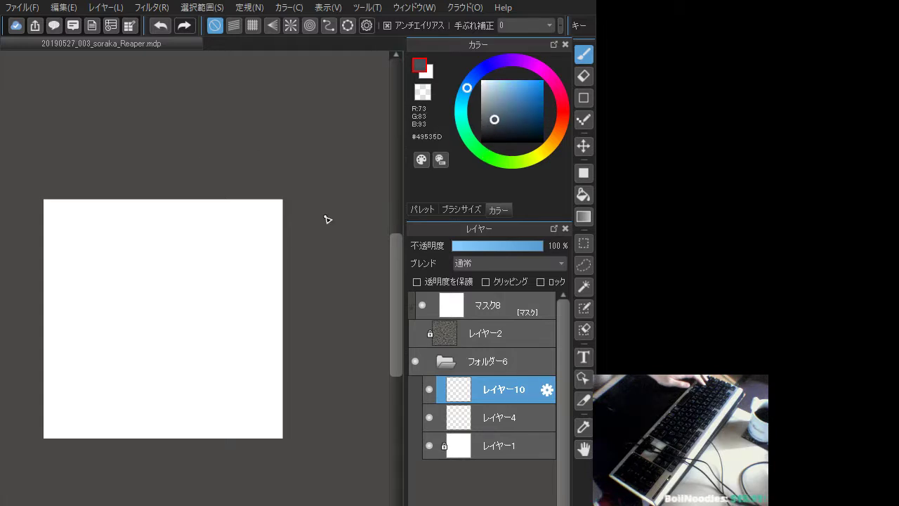
Try test brush strokes on the blank レイヤー10 at different zoom levels and undo them
mouse_move(131, 349)
left_mouse_down()
mouse_move(164, 368)
mouse_move(191, 347)
left_mouse_up()
key("ctrl+z")
key("ctrl+minus")
key("ctrl+minus")
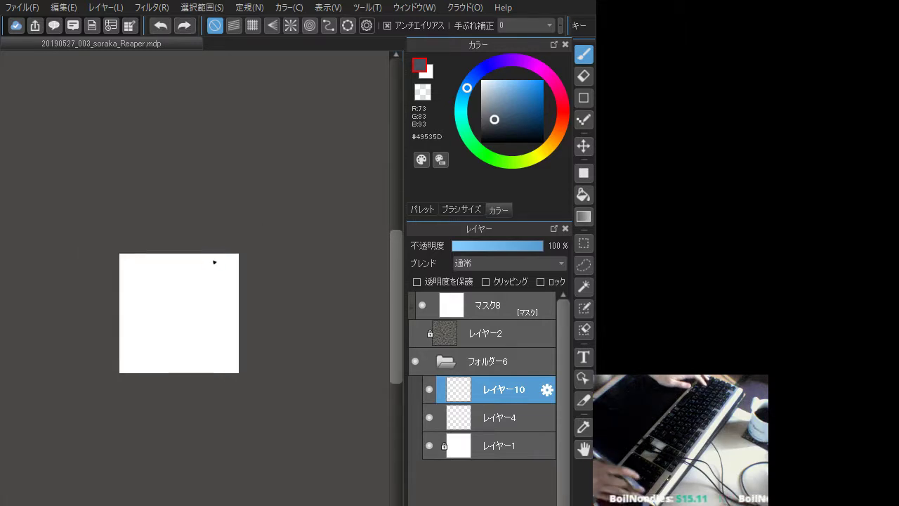
key("ctrl+plus")
key("ctrl+plus")
key("ctrl+plus")
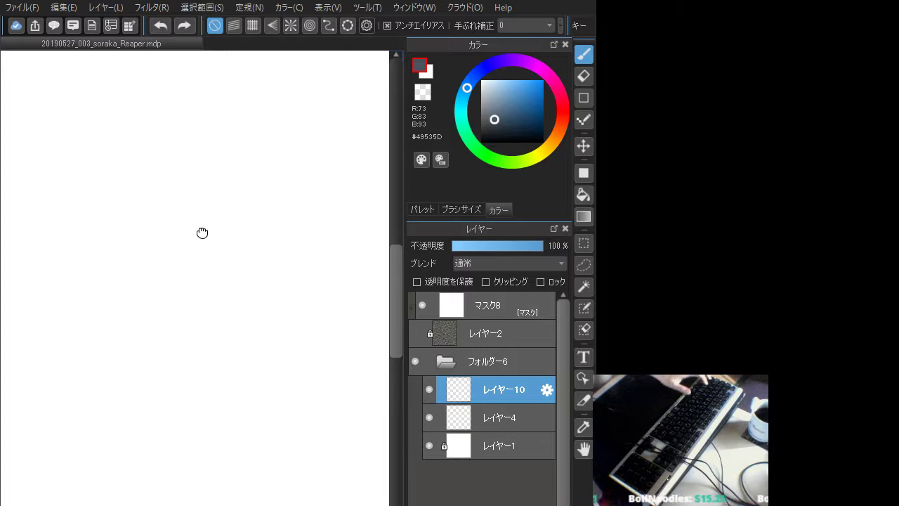
mouse_move(185, 251)
left_mouse_down()
mouse_move(233, 273)
mouse_move(257, 318)
mouse_move(277, 319)
left_mouse_up()
key("ctrl+z")
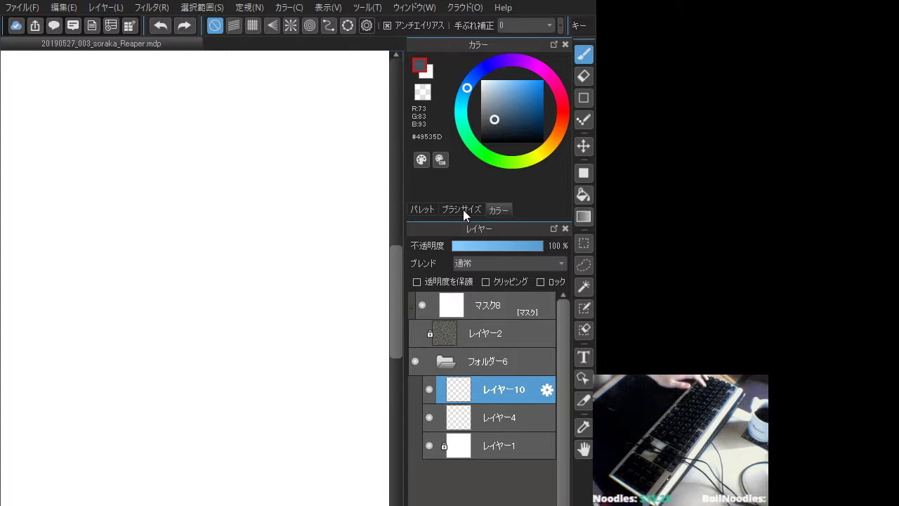
left_click(462, 209)
left_click_drag(239, 243, 303, 309)
key("ctrl+z")
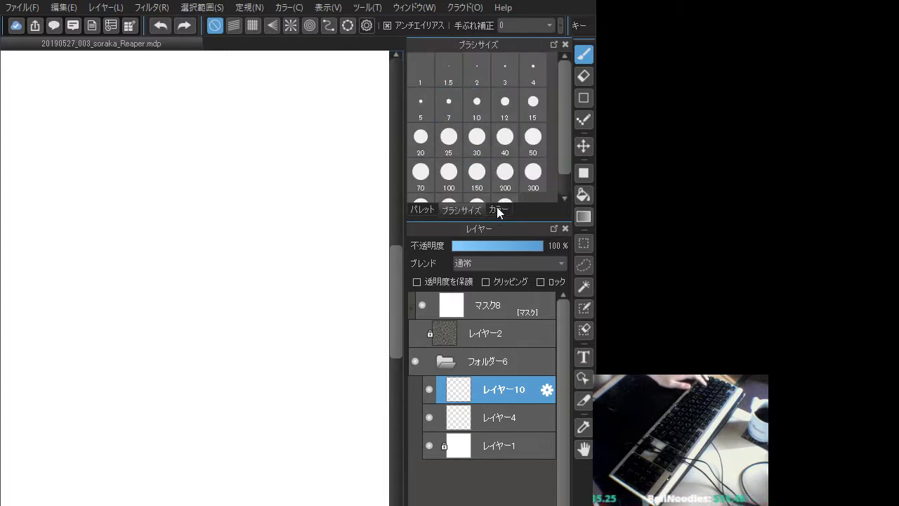
left_click(498, 210)
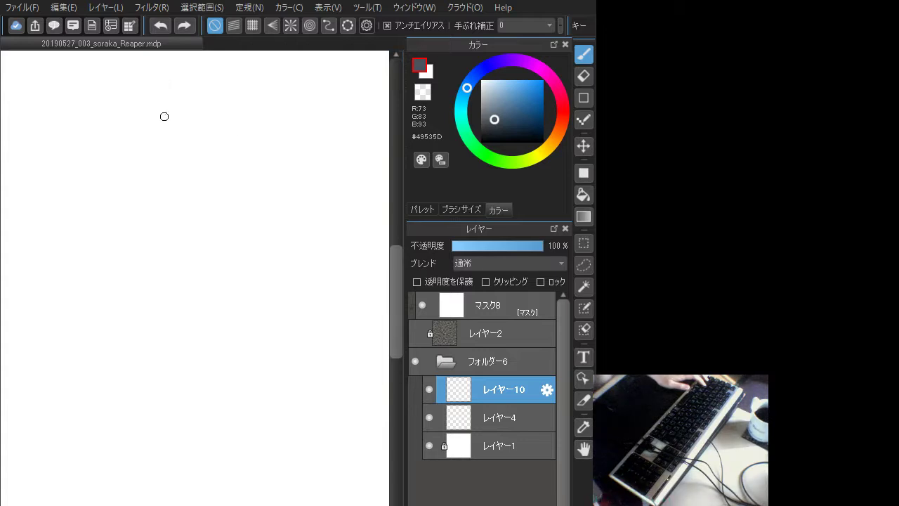
mouse_move(164, 113)
left_mouse_down()
mouse_move(191, 157)
mouse_move(242, 195)
left_mouse_up()
key("ctrl+z")
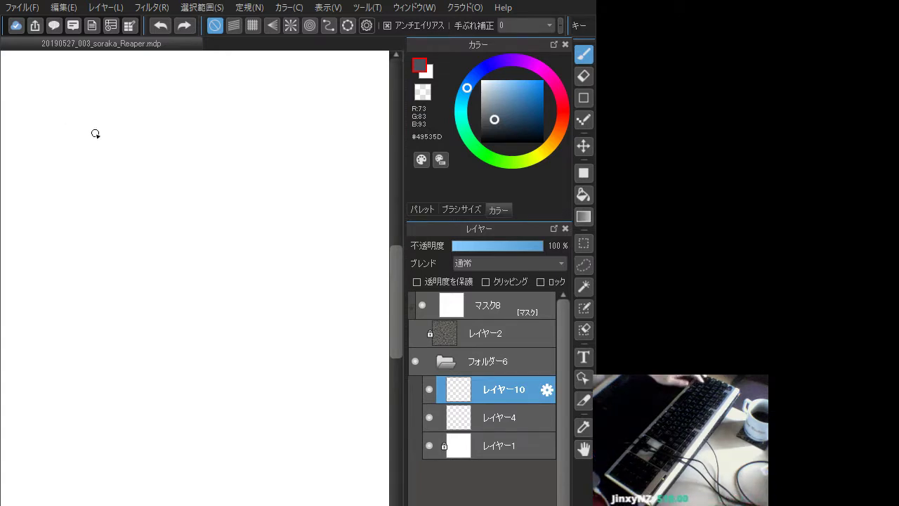
left_click_drag(122, 260, 187, 297)
key("ctrl+z")
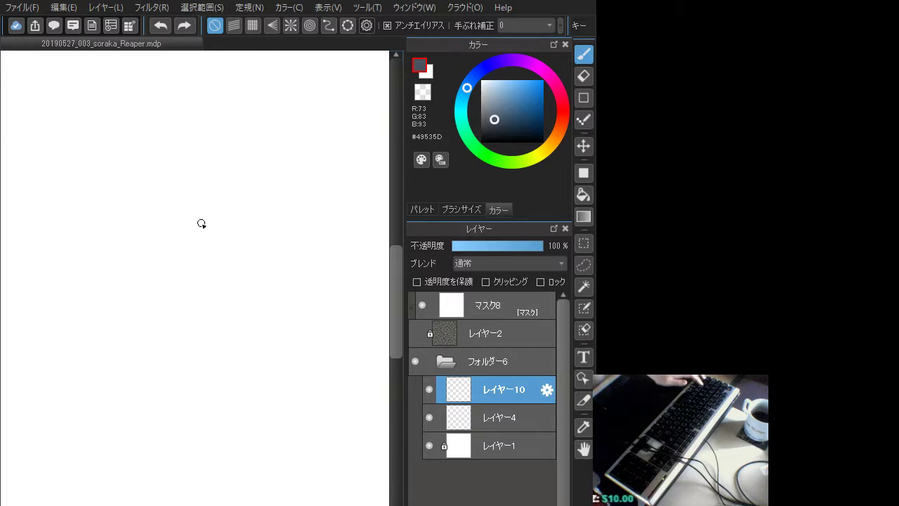
Sketch a small oval left eye and a short curved chin line beneath it on レイヤー10 with the dark grey-blue brush
mouse_move(240, 274)
left_mouse_down()
mouse_move(215, 295)
mouse_move(244, 264)
mouse_move(211, 275)
mouse_move(240, 270)
left_mouse_up()
key("ctrl+z")
key("ctrl+z")
key("ctrl+z")
key("ctrl+z")
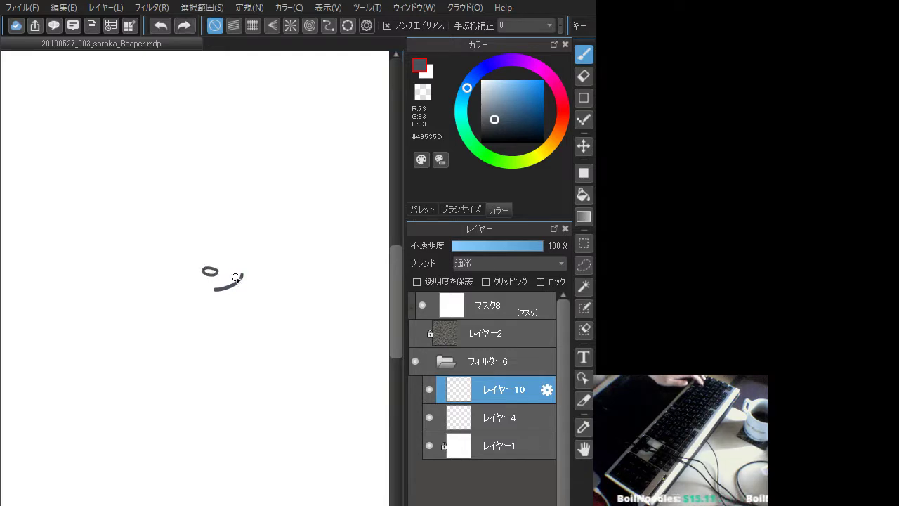
Draw a tiny angular mouth between the left eye and the raised end of the chin line
mouse_move(231, 278)
left_mouse_down()
mouse_move(243, 271)
mouse_move(233, 267)
mouse_move(233, 281)
left_mouse_up()
key("ctrl+z")
key("ctrl+z")
key("ctrl+z")
key("ctrl+z")
key("ctrl+z")
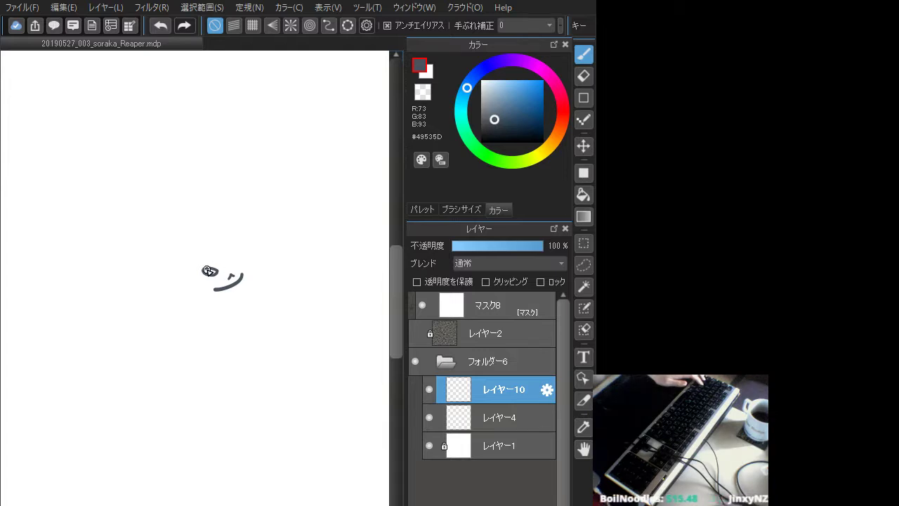
left_click_drag(215, 272, 200, 273)
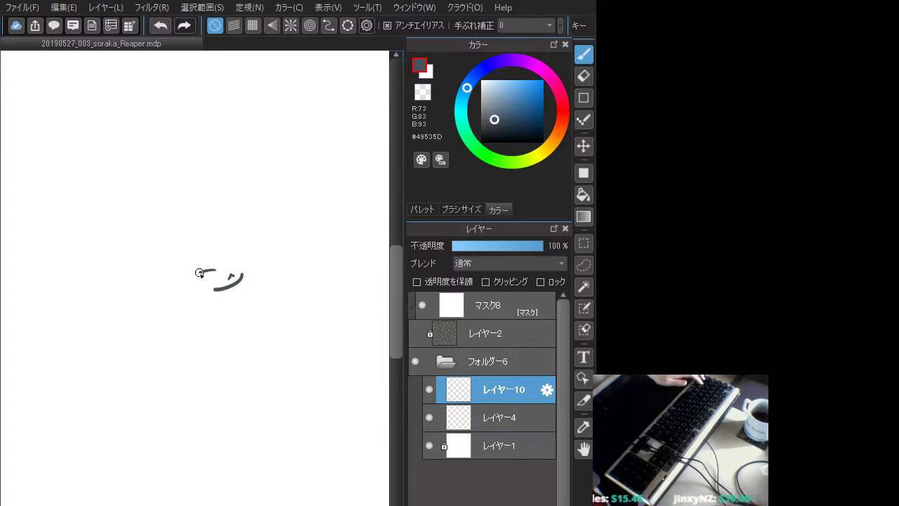
key("ctrl+z")
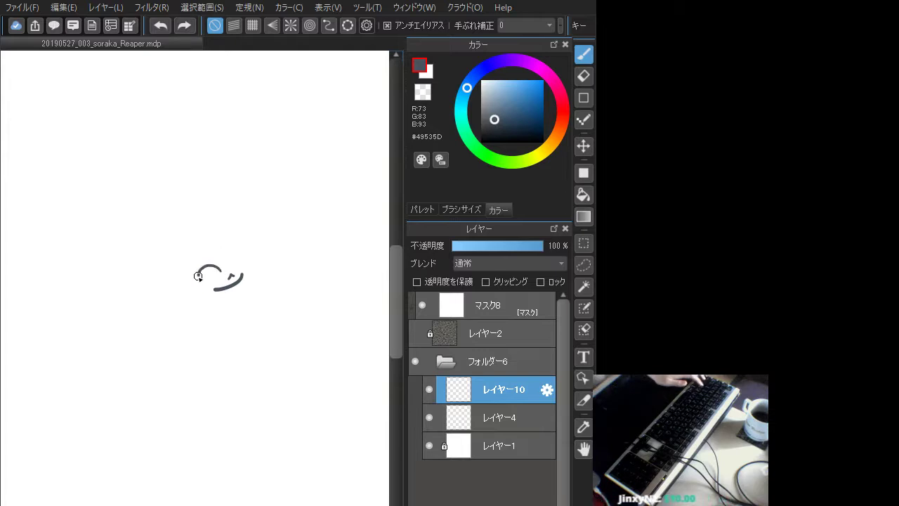
key("ctrl+z")
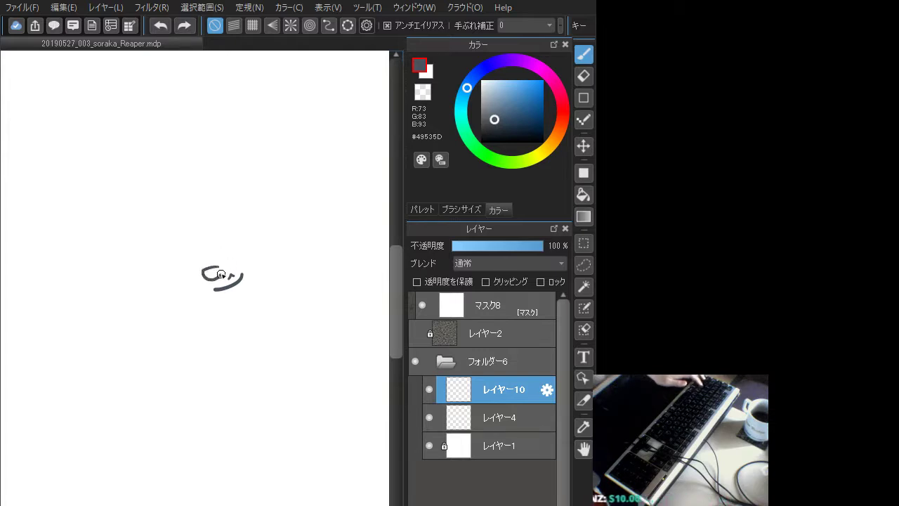
key("ctrl+z")
mouse_move(206, 264)
left_mouse_down()
mouse_move(205, 280)
mouse_move(221, 272)
left_mouse_up()
key("ctrl+z")
key("ctrl+z")
key("ctrl+z")
key("ctrl+z")
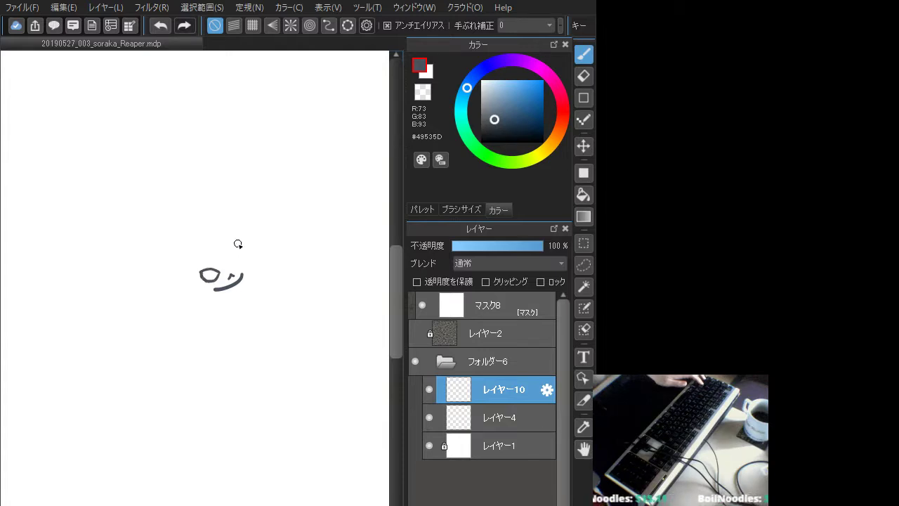
key("ctrl+z")
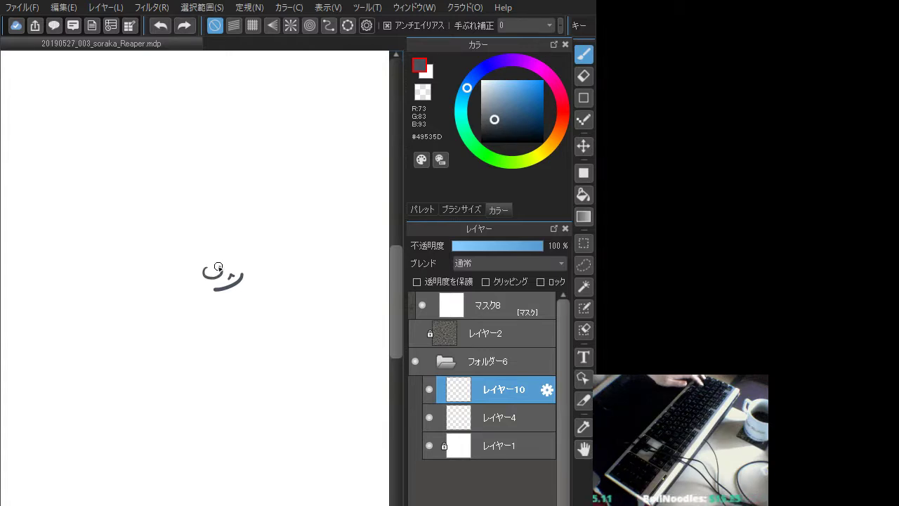
key("ctrl+z")
Redraw the left eye as a small solid horizontal oval level with the mouth
left_click_drag(218, 271, 210, 277)
key("ctrl+z")
key("ctrl+z")
key("ctrl+z")
key("ctrl+z")
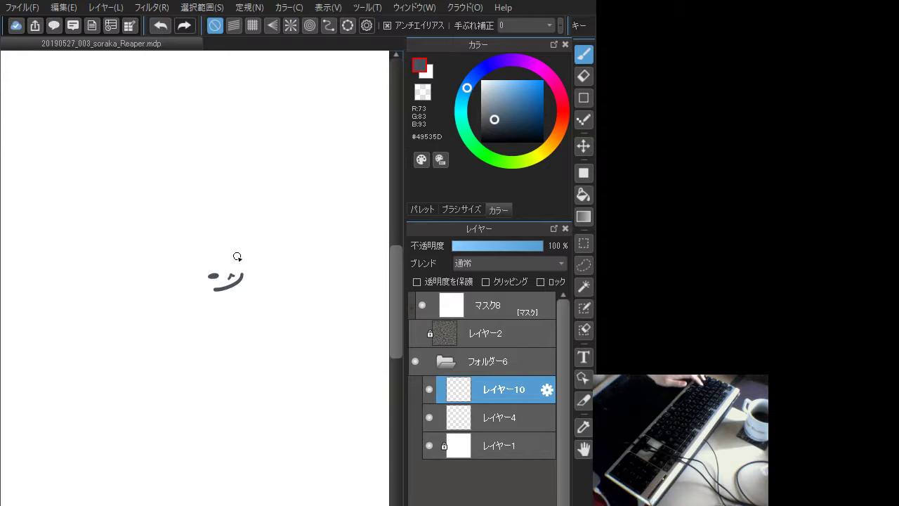
Draw the right eye as a small slanted oval above the mouth and extend the jaw curve up beside it
mouse_move(241, 276)
left_mouse_down()
mouse_move(240, 268)
mouse_move(232, 279)
left_mouse_up()
key("ctrl+z")
key("ctrl+z")
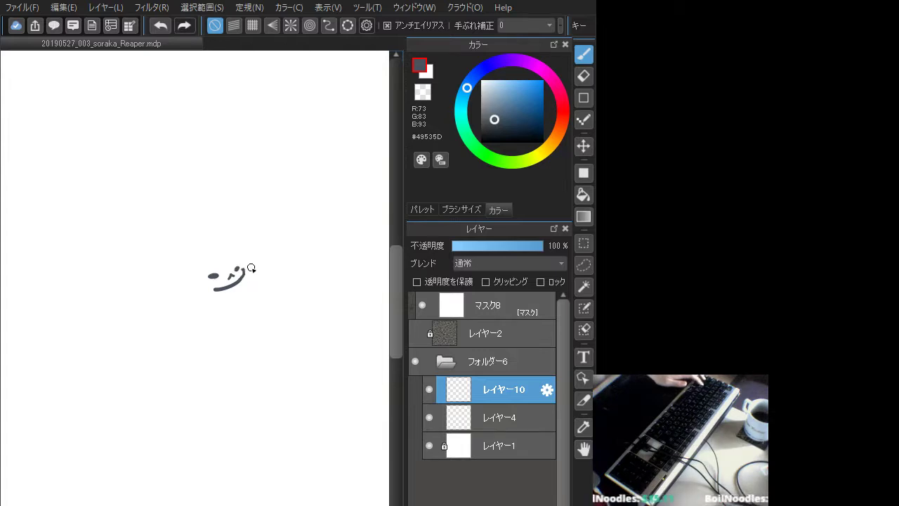
key("ctrl+z")
key("ctrl+y")
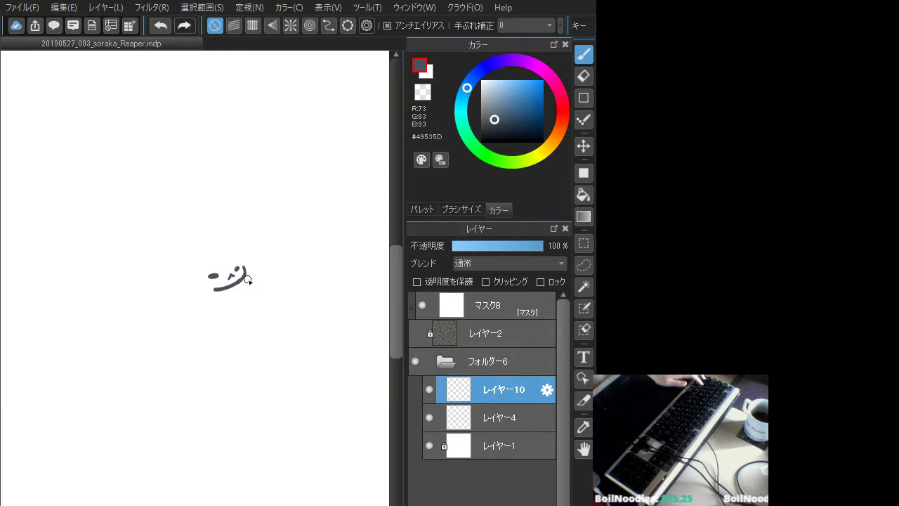
key("ctrl+z")
key("ctrl+y")
key("ctrl+z")
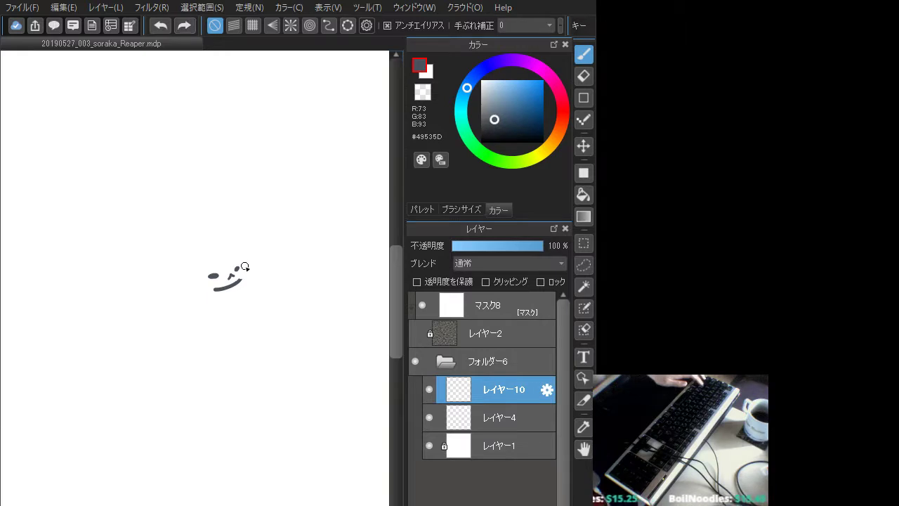
Redraw the cheek and jaw as one longer curve from above the right eye down to below the left eye
left_click_drag(248, 266, 219, 288)
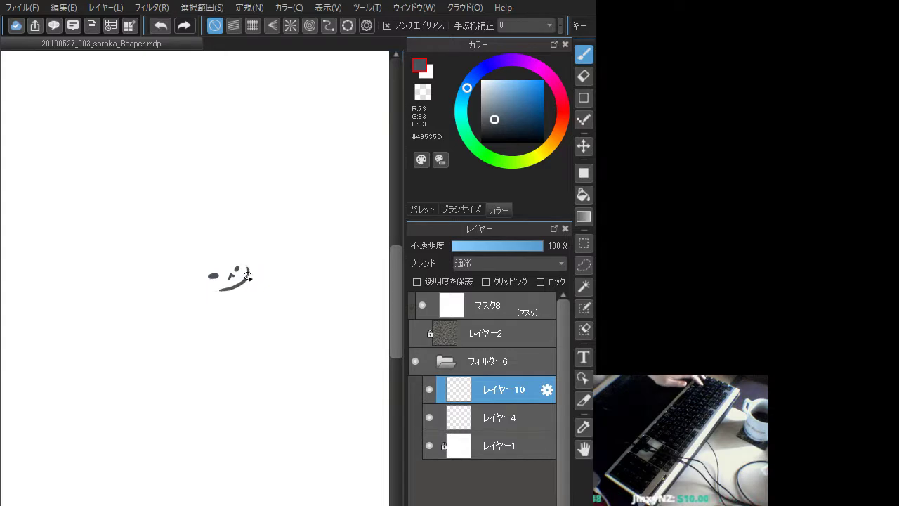
key("ctrl+z")
mouse_move(243, 265)
left_mouse_down()
mouse_move(229, 288)
mouse_move(206, 291)
mouse_move(246, 268)
mouse_move(230, 288)
mouse_move(219, 284)
mouse_move(248, 268)
mouse_move(216, 291)
mouse_move(250, 266)
mouse_move(243, 260)
mouse_move(242, 281)
mouse_move(208, 293)
mouse_move(243, 281)
mouse_move(220, 292)
mouse_move(245, 270)
mouse_move(217, 291)
mouse_move(241, 283)
mouse_move(212, 294)
left_mouse_up()
key("ctrl+z")
key("ctrl+z")
key("ctrl+z")
key("ctrl+z")
key("ctrl+z")
key("ctrl+z")
key("ctrl+z")
key("ctrl+z")
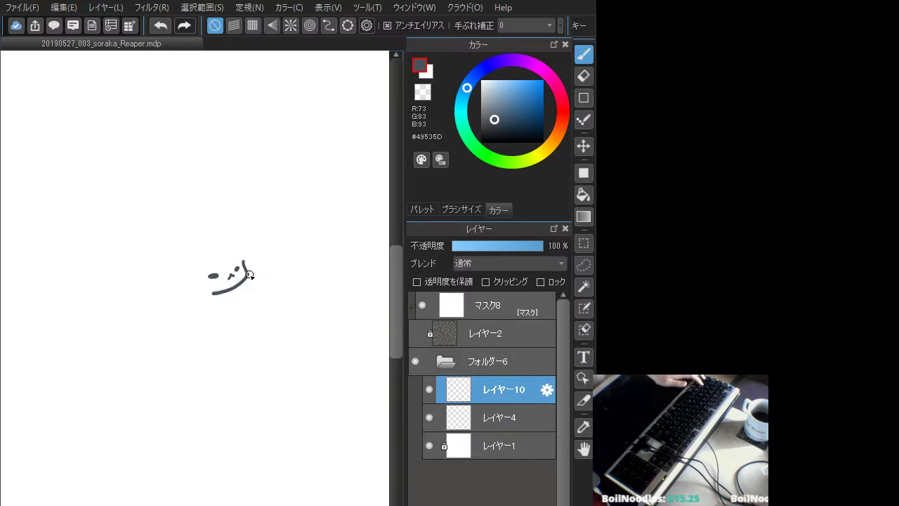
Refine the right cheek curve and redraw the chin line closer to the mouth
key("ctrl+z")
left_click_drag(244, 261, 241, 282)
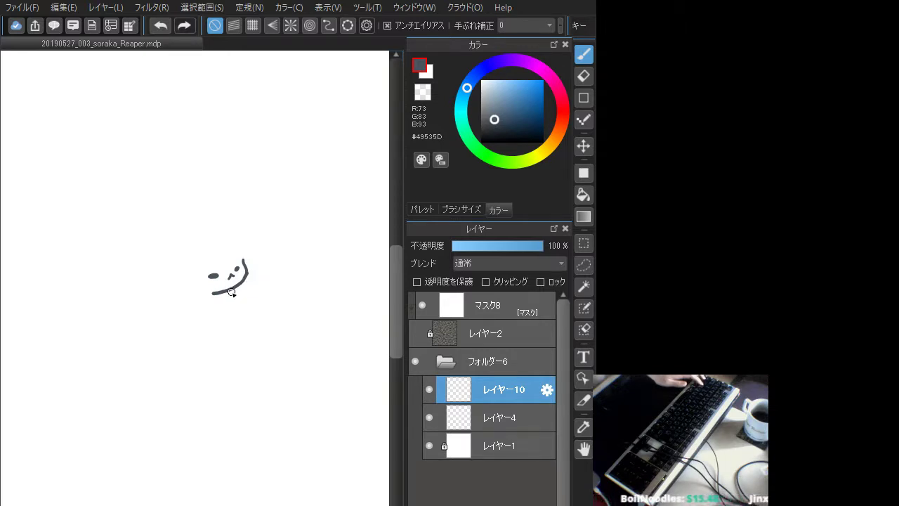
key("ctrl+z")
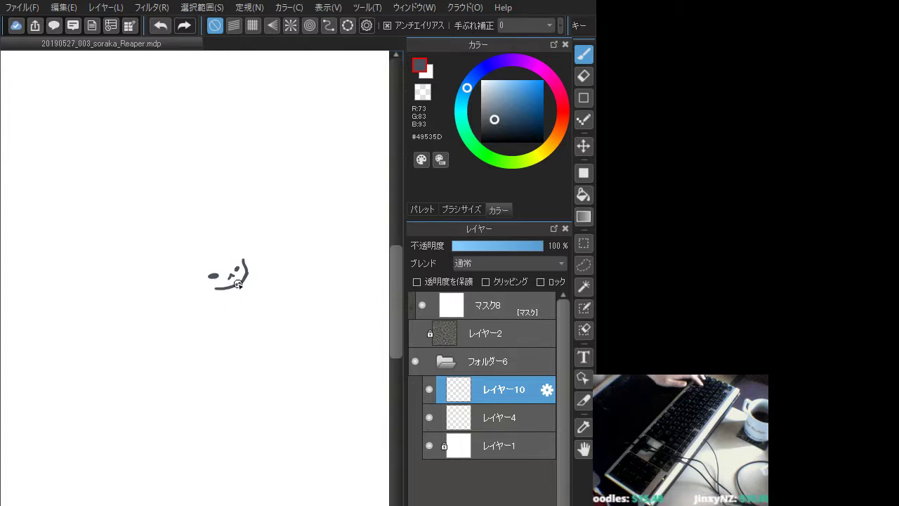
key("ctrl+z")
left_click_drag(217, 288, 245, 278)
key("ctrl+z")
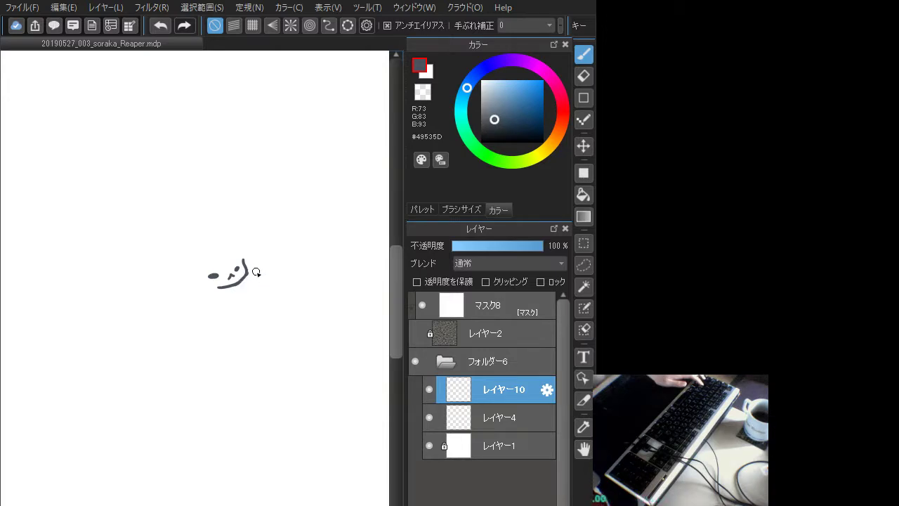
key("ctrl+z")
key("ctrl+y")
key("ctrl+z")
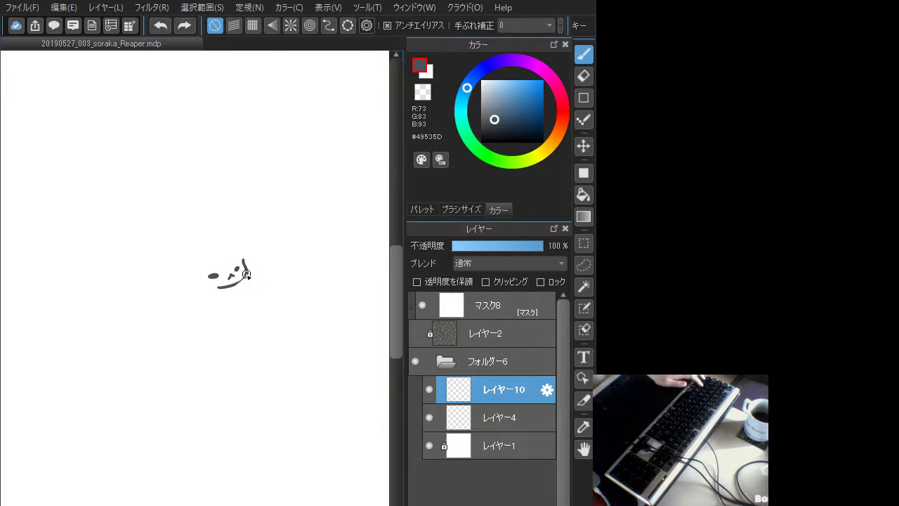
key("ctrl+y")
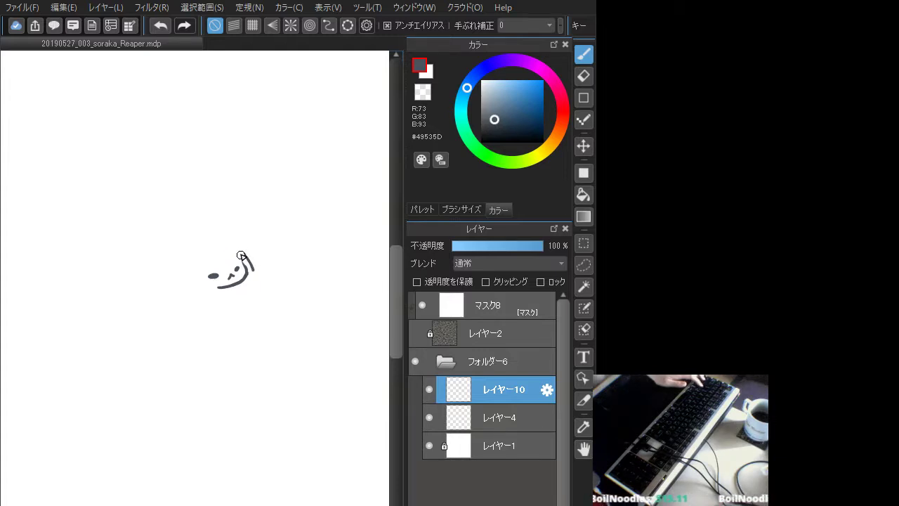
Draw an angular outer edge beside the right cheek and extend the face outline up toward the forehead
left_click_drag(250, 254, 240, 281)
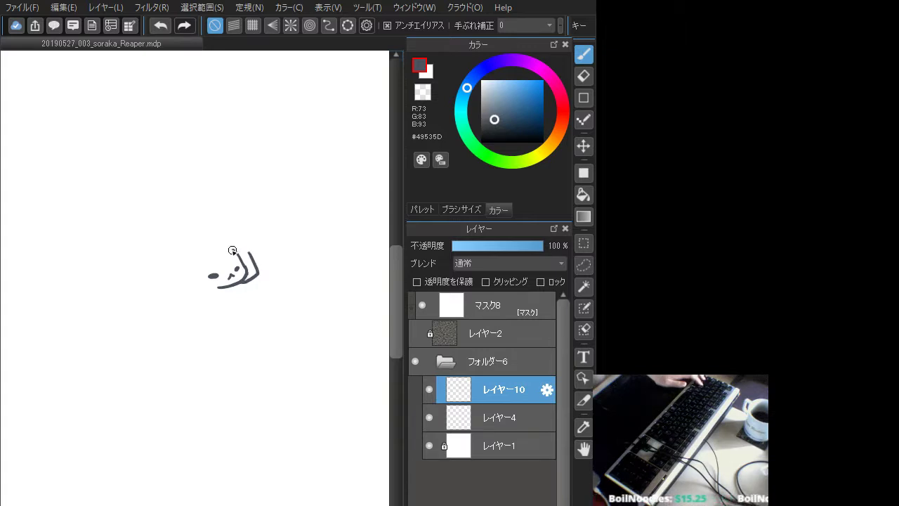
left_click_drag(230, 246, 240, 256)
key("ctrl+z")
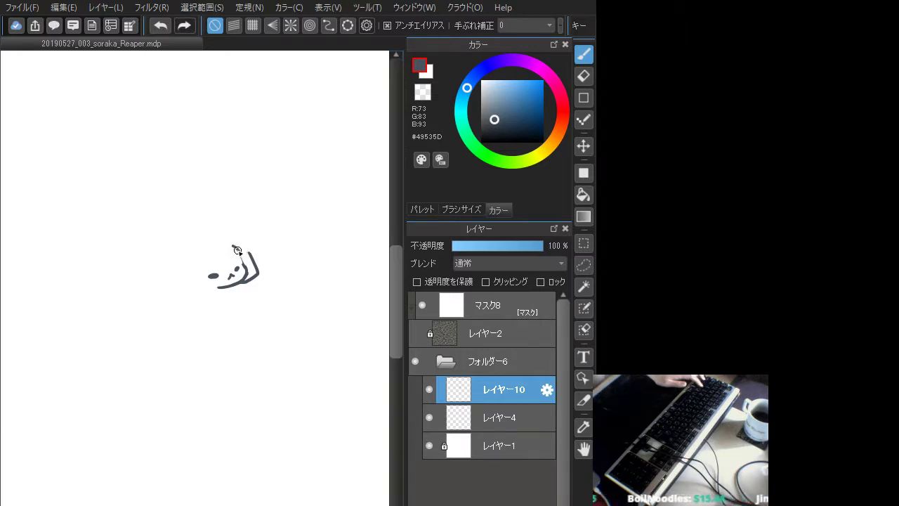
key("ctrl+z")
key("ctrl+z")
Sketch a long pointed horn curving up and back to the left from the top of the forehead
mouse_move(233, 246)
left_mouse_down()
mouse_move(246, 261)
mouse_move(206, 214)
left_mouse_up()
key("ctrl+z")
key("ctrl+z")
mouse_move(233, 246)
left_mouse_down()
mouse_move(224, 221)
mouse_move(189, 211)
mouse_move(217, 248)
left_mouse_up()
key("ctrl+z")
left_click_drag(194, 211, 216, 243)
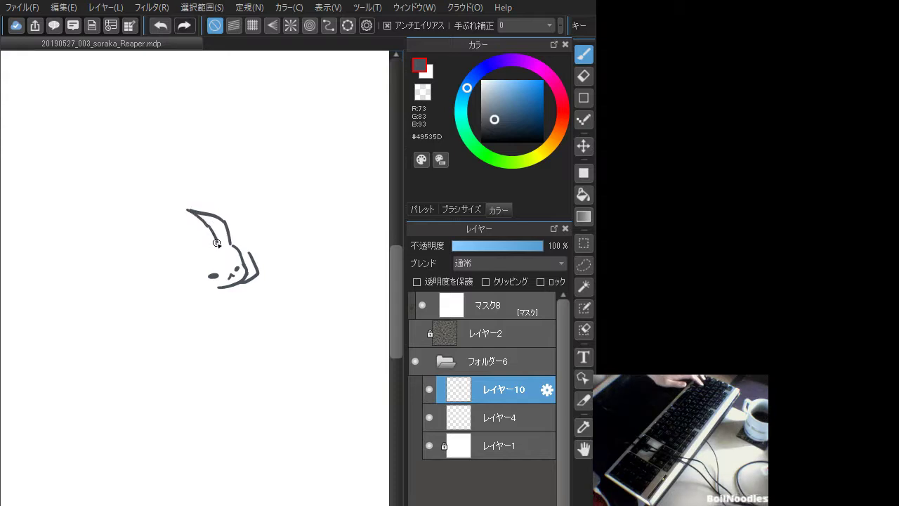
Redraw both edges of the horn to give it a narrower base
key("ctrl+z")
key("ctrl+z")
mouse_move(191, 211)
left_mouse_down()
mouse_move(214, 247)
mouse_move(229, 247)
left_mouse_up()
key("ctrl+z")
key("ctrl+z")
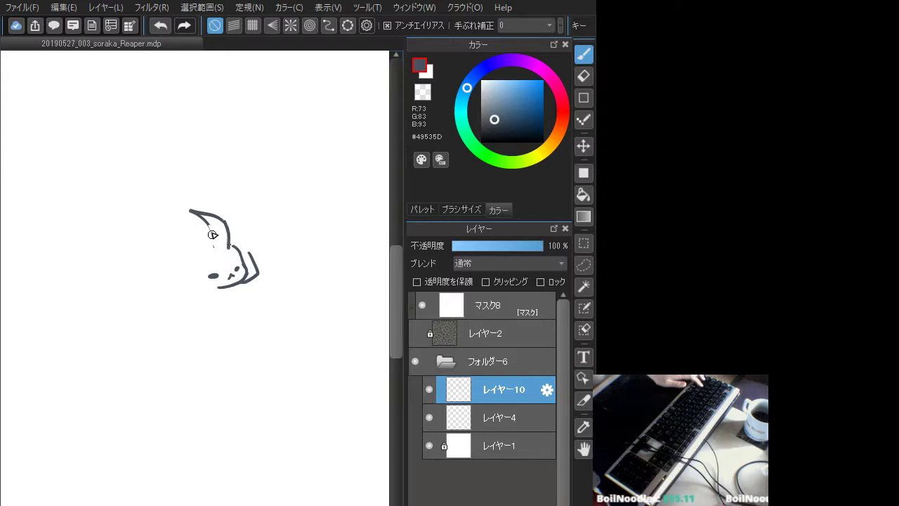
left_click_drag(204, 219, 223, 250)
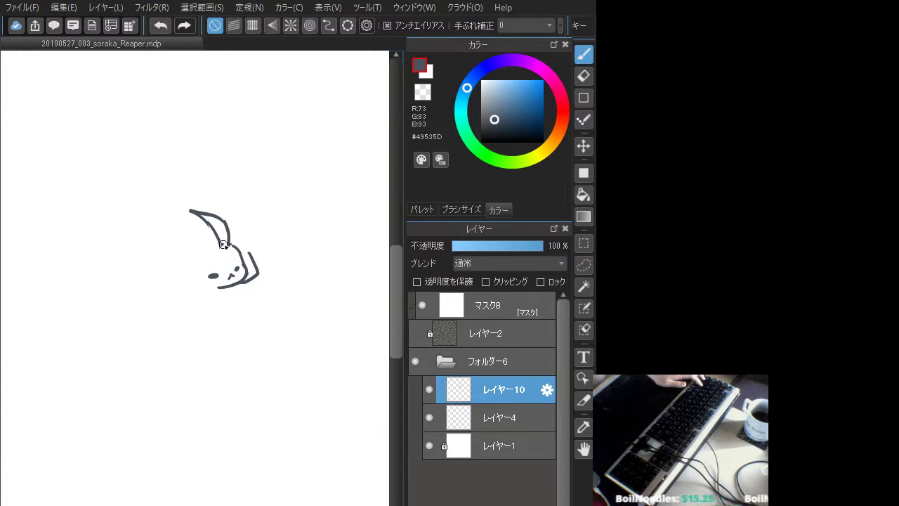
Draw the left side of the face from the horn's base down to the chin, closing the face outline
mouse_move(222, 245)
left_mouse_down()
mouse_move(233, 249)
mouse_move(206, 274)
mouse_move(210, 288)
mouse_move(201, 270)
mouse_move(217, 287)
mouse_move(207, 257)
mouse_move(205, 284)
mouse_move(220, 287)
left_mouse_up()
key("ctrl+z")
key("ctrl+z")
key("ctrl+z")
key("ctrl+z")
key("ctrl+z")
key("ctrl+z")
key("ctrl+z")
key("ctrl+z")
key("ctrl+z")
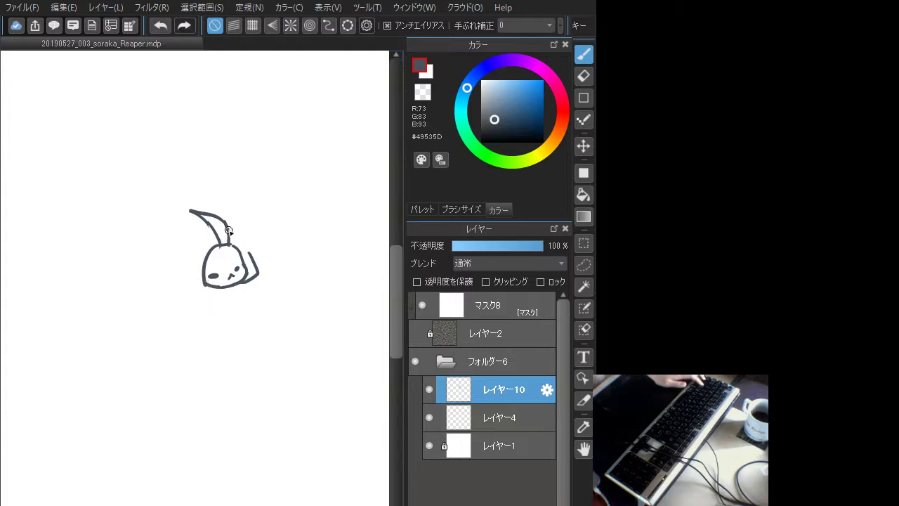
Redraw the outer edge right of the face as a continuous line from the horn down to the jaw
key("ctrl+z")
mouse_move(229, 232)
left_mouse_down()
mouse_move(246, 246)
mouse_move(253, 277)
left_mouse_up()
key("ctrl+z")
key("ctrl+z")
key("ctrl+z")
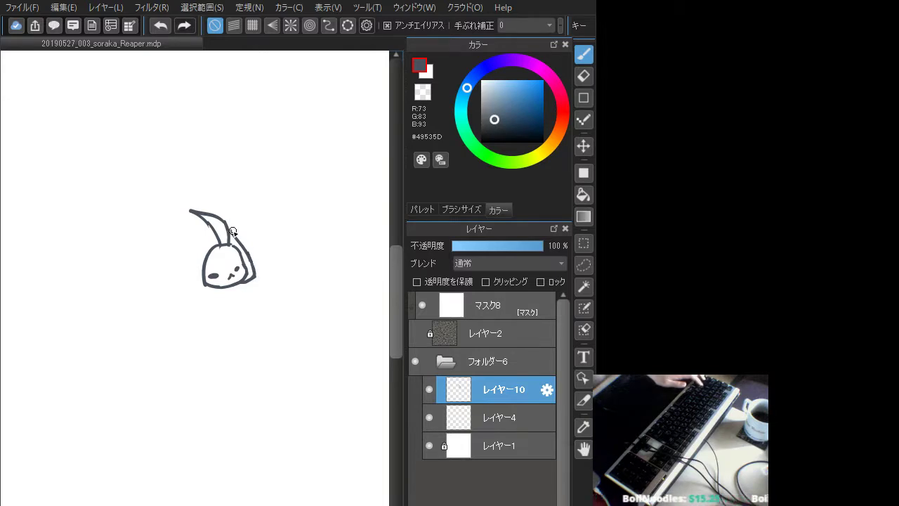
Draw the wide outer head outline left of the face, from behind the horn down to chin level
mouse_move(234, 231)
left_mouse_down()
mouse_move(240, 243)
mouse_move(197, 222)
mouse_move(177, 281)
mouse_move(199, 293)
left_mouse_up()
key("ctrl+z")
key("ctrl+z")
key("ctrl+z")
key("ctrl+z")
key("ctrl+z")
mouse_move(198, 227)
left_mouse_down()
mouse_move(177, 279)
mouse_move(198, 290)
left_mouse_up()
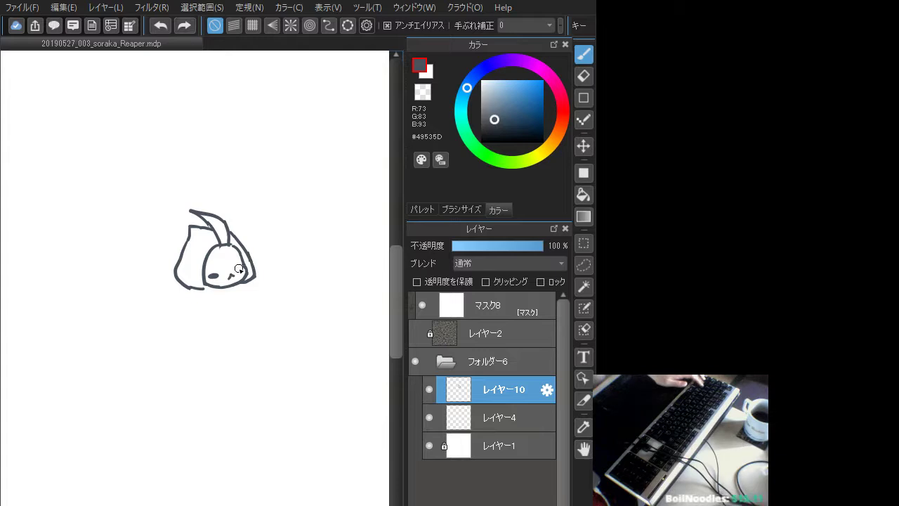
Redraw the right eye slightly closer to the cheek and the mouth slightly lower on the face
left_click_drag(241, 270, 242, 269)
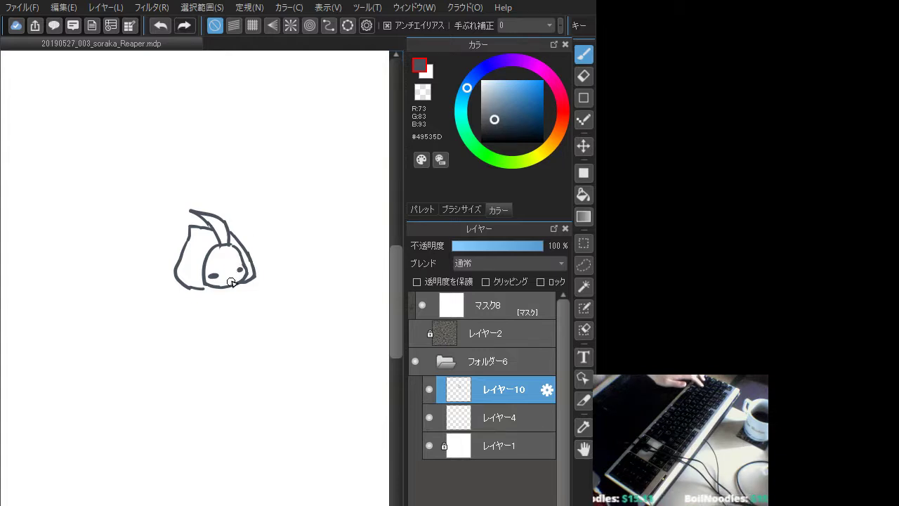
key("ctrl+z")
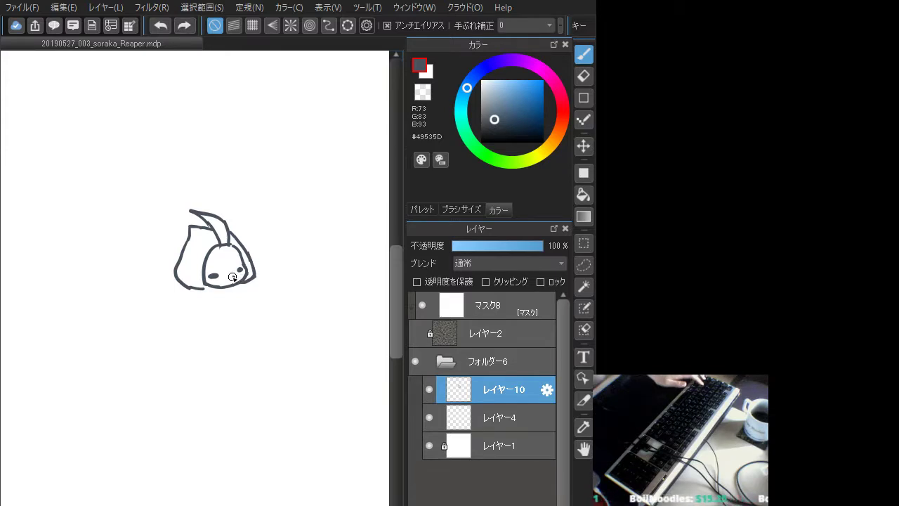
left_click_drag(230, 280, 236, 278)
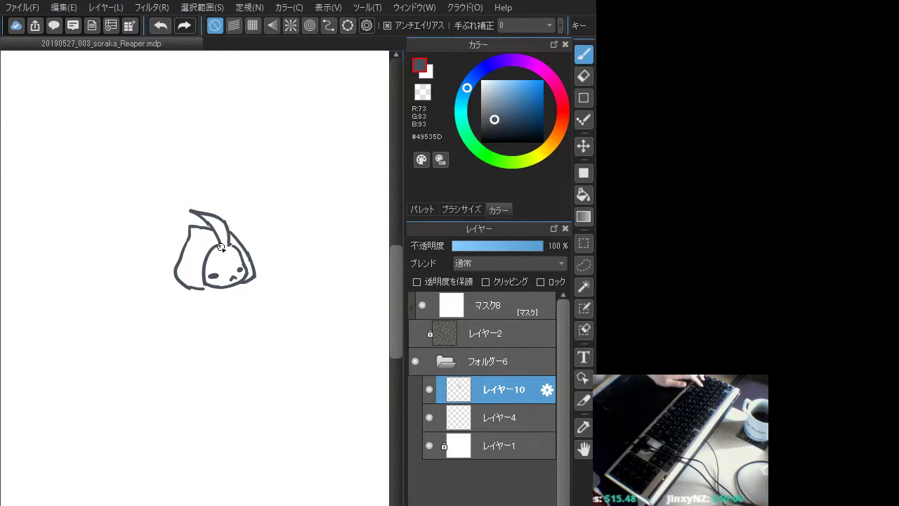
Redraw the horn's base so its edges join the top of the face cleanly
key("ctrl+z")
mouse_move(229, 245)
left_mouse_down()
mouse_move(219, 248)
mouse_move(231, 234)
left_mouse_up()
key("ctrl+z")
key("ctrl+z")
key("ctrl+z")
key("ctrl+z")
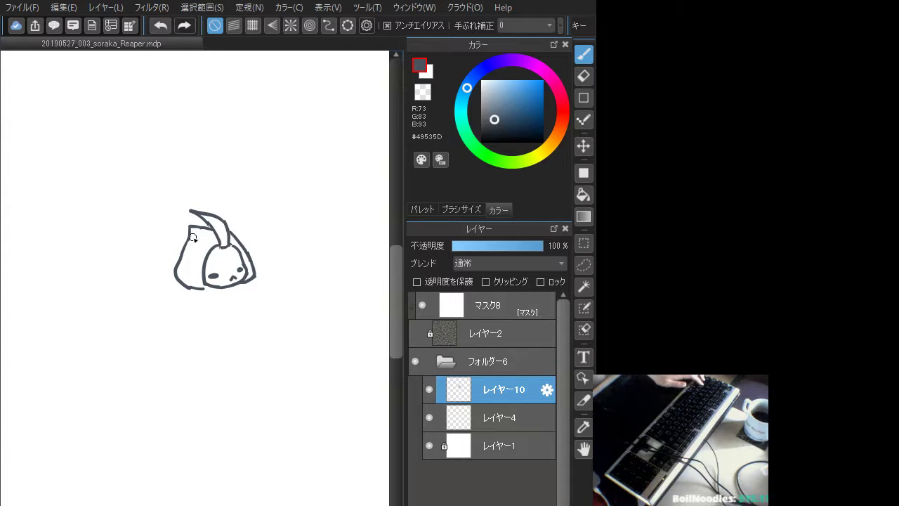
Extend the horn's upper edge to the left past its tip with a short, nearly level stroke
mouse_move(193, 212)
left_mouse_down()
mouse_move(203, 216)
mouse_move(185, 208)
mouse_move(225, 220)
mouse_move(174, 205)
left_mouse_up()
key("ctrl+z")
key("ctrl+z")
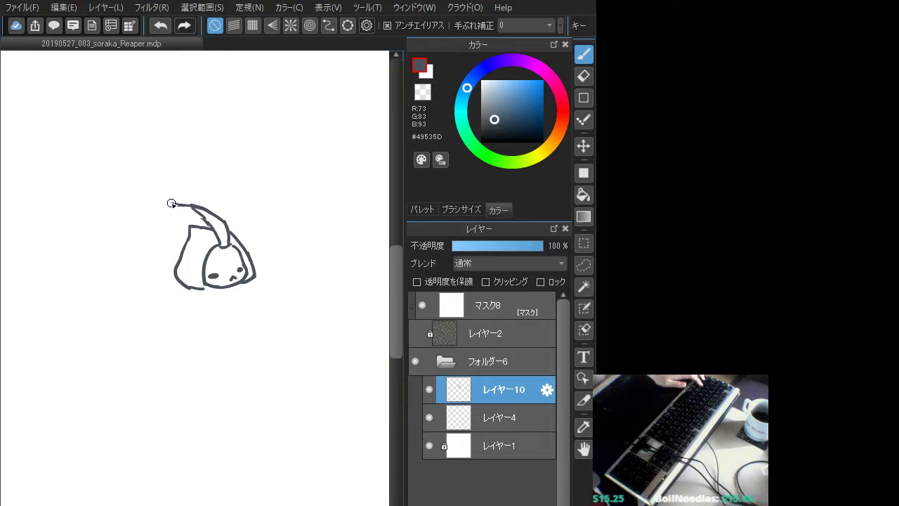
left_click_drag(171, 203, 156, 264)
left_click_drag(187, 225, 171, 258)
key("ctrl+z")
key("ctrl+z")
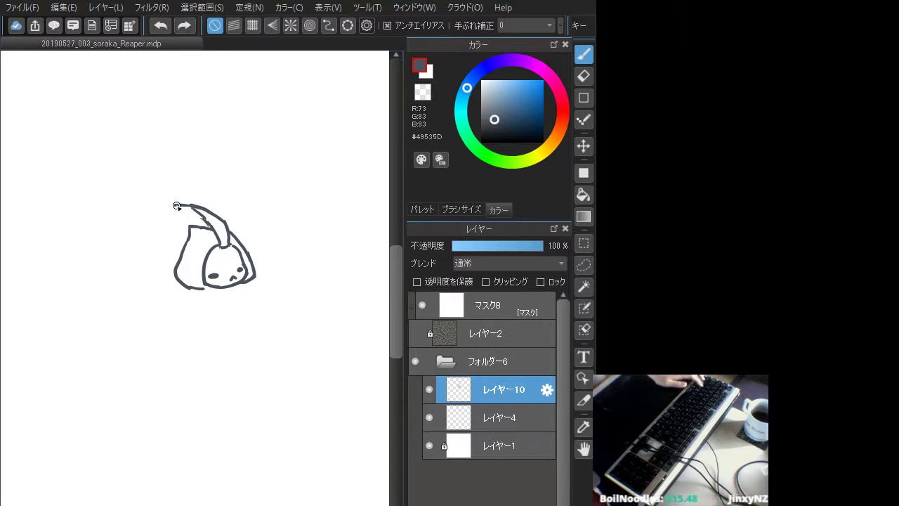
Draw the horn's drooping section left of the head, with both edges running down from the bend to a sharp tip
left_click_drag(172, 205, 150, 258)
left_click_drag(188, 210, 164, 257)
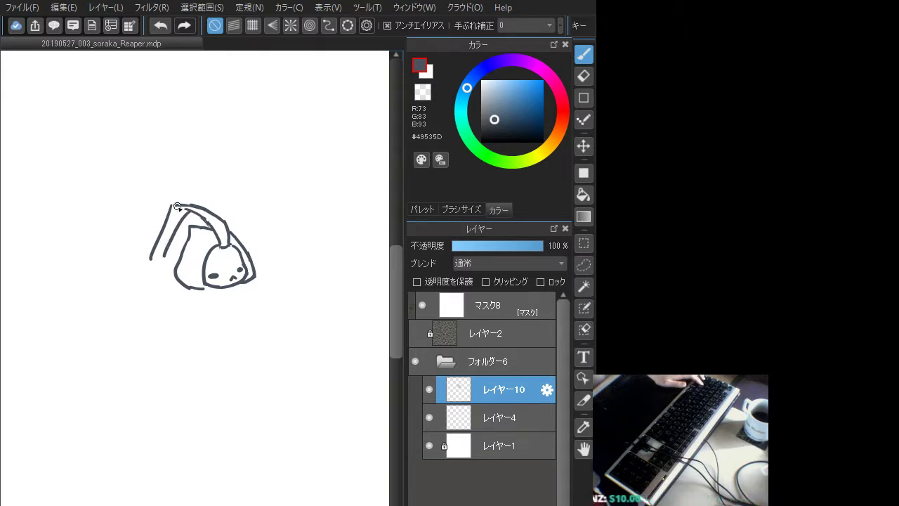
left_click_drag(167, 210, 151, 270)
key("ctrl+z")
key("ctrl+z")
key("ctrl+z")
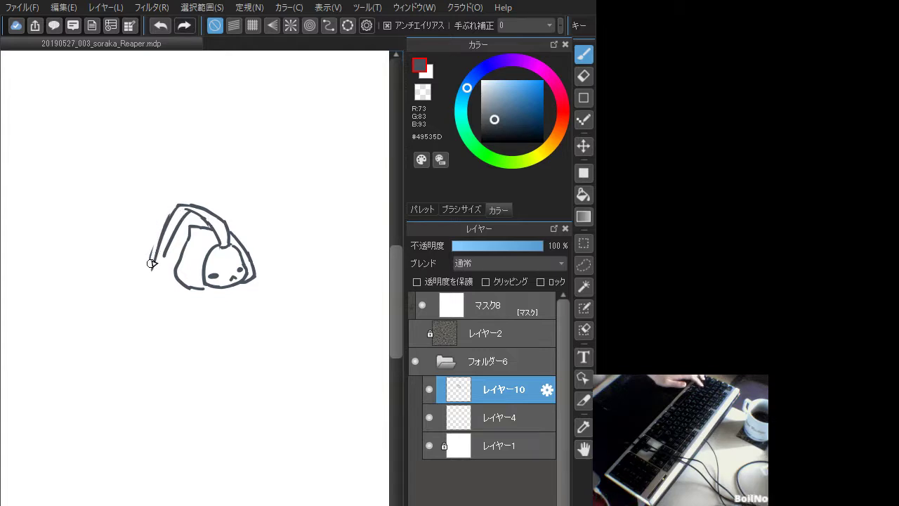
key("ctrl+z")
left_click_drag(175, 204, 152, 260)
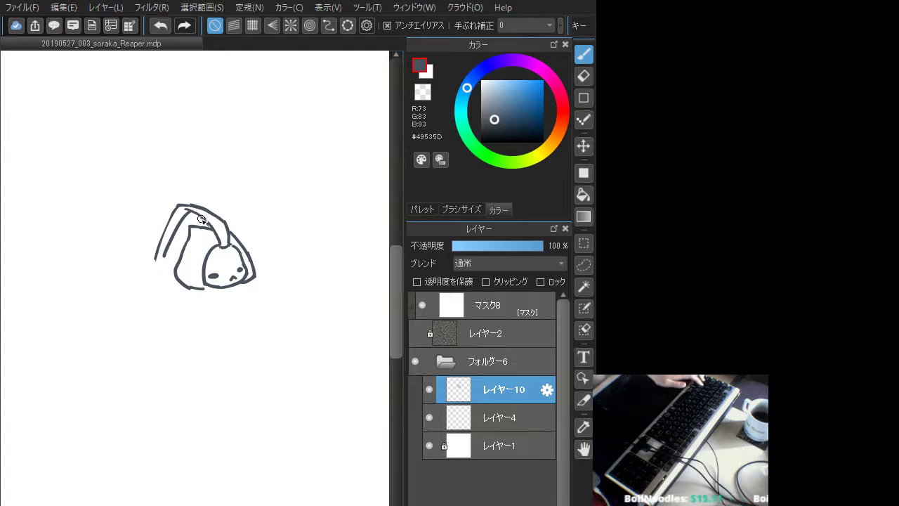
key("ctrl+z")
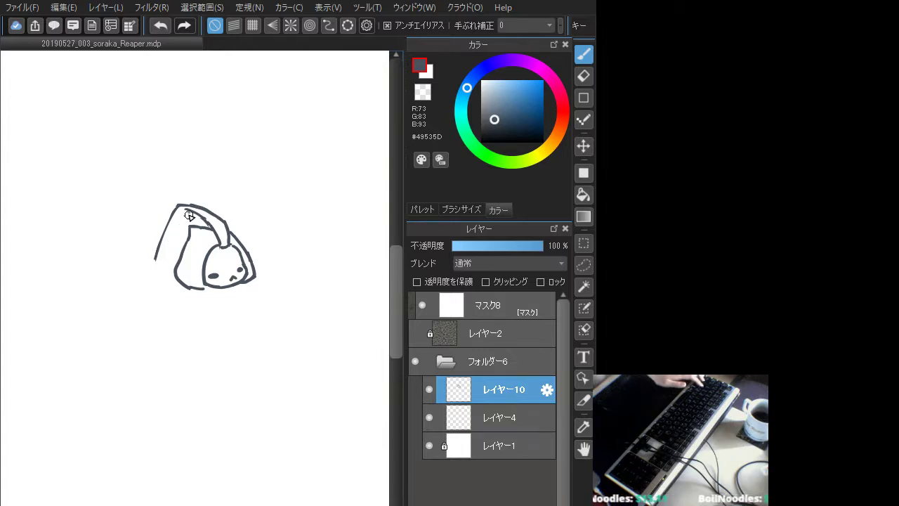
left_click_drag(190, 213, 154, 276)
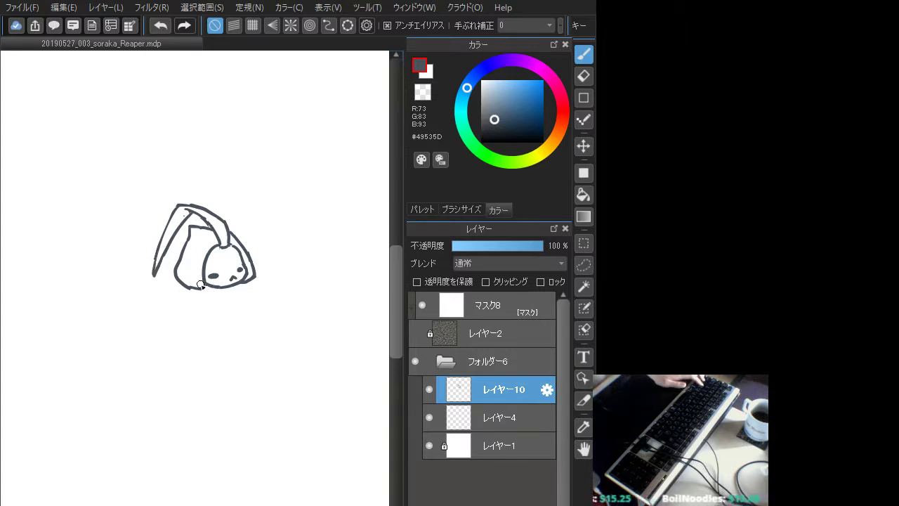
Redraw the head's bottom edge under the face and add a thin collar band beneath it
key("ctrl+z")
mouse_move(179, 280)
left_mouse_down()
mouse_move(219, 290)
mouse_move(197, 294)
left_mouse_up()
key("ctrl+z")
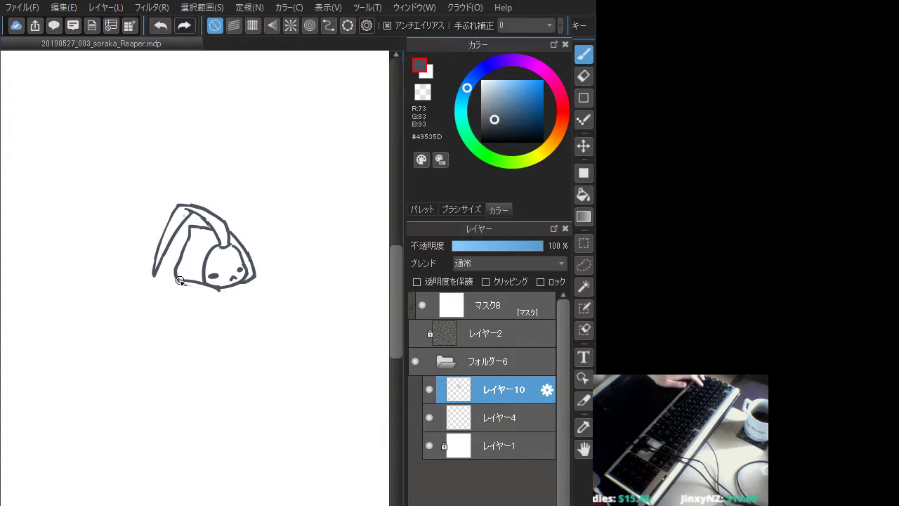
mouse_move(174, 281)
left_mouse_down()
mouse_move(184, 291)
mouse_move(209, 292)
mouse_move(177, 285)
mouse_move(226, 291)
left_mouse_up()
key("ctrl+z")
key("ctrl+z")
key("ctrl+z")
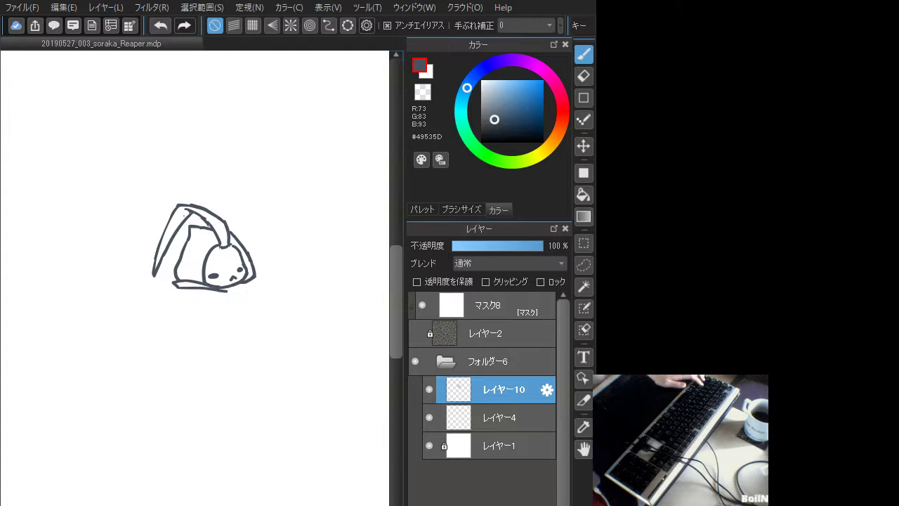
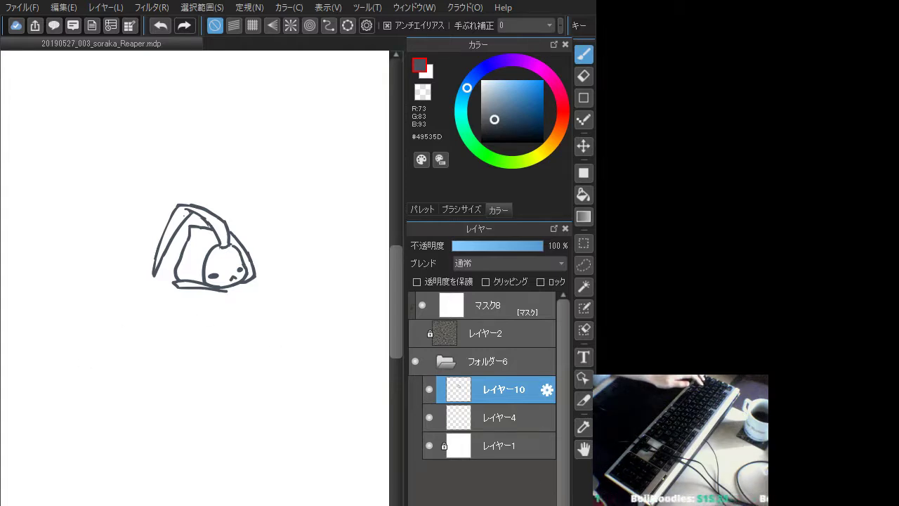
left_click_drag(211, 124, 257, 169)
key("ctrl+z")
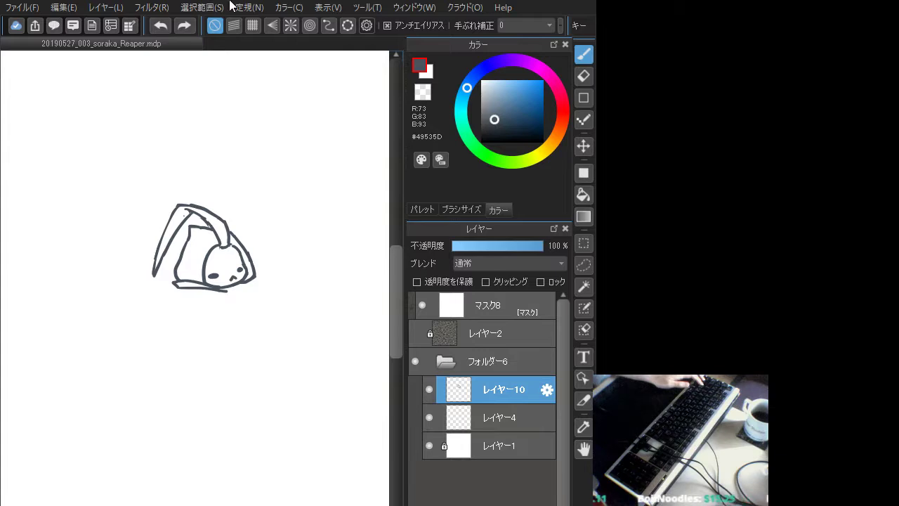
mouse_move(233, 1)
left_mouse_down()
mouse_move(232, 285)
mouse_move(232, 1)
left_mouse_up()
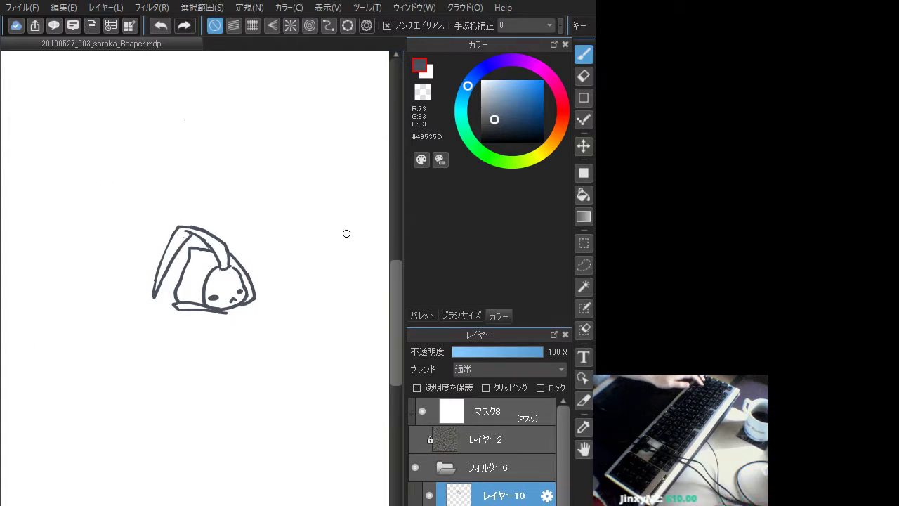
left_click_drag(239, 353, 276, 379)
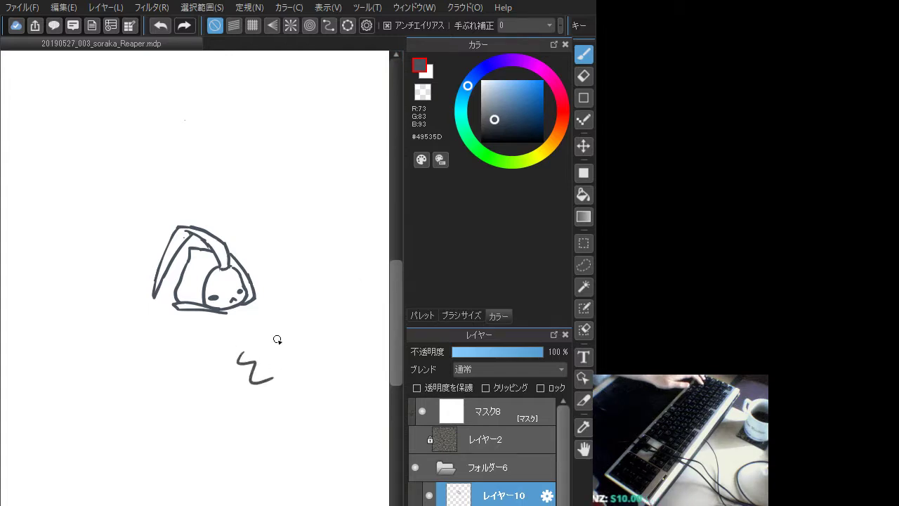
key("ctrl+z")
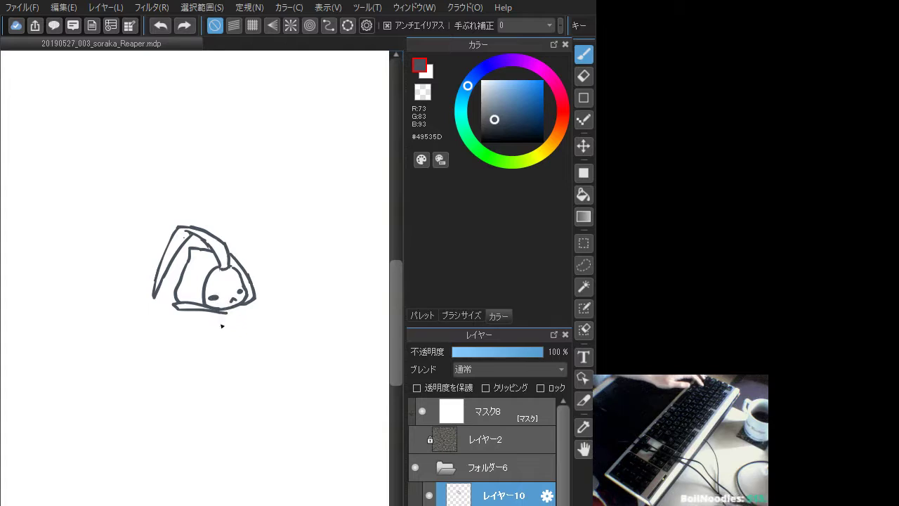
left_click_drag(218, 330, 239, 333)
key("ctrl+z")
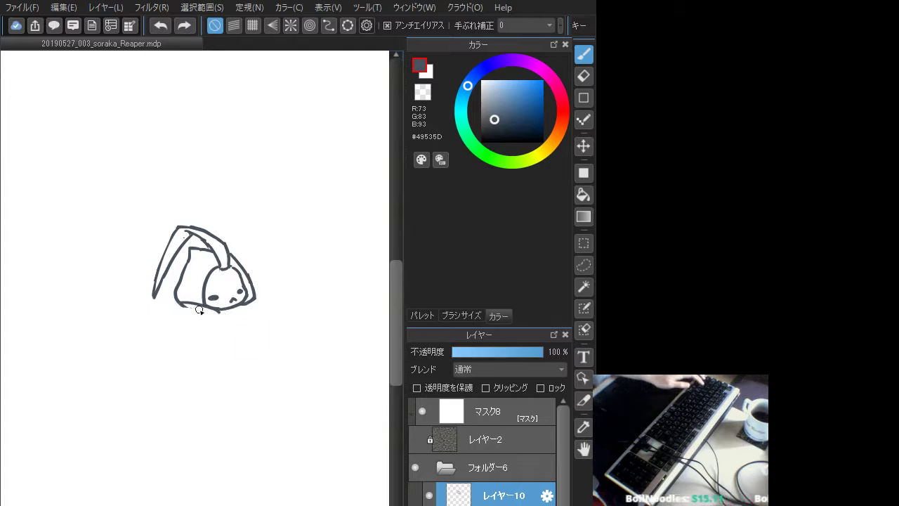
Compare the head with and without the thin collar band, and remove the band's lower line
key("ctrl+z")
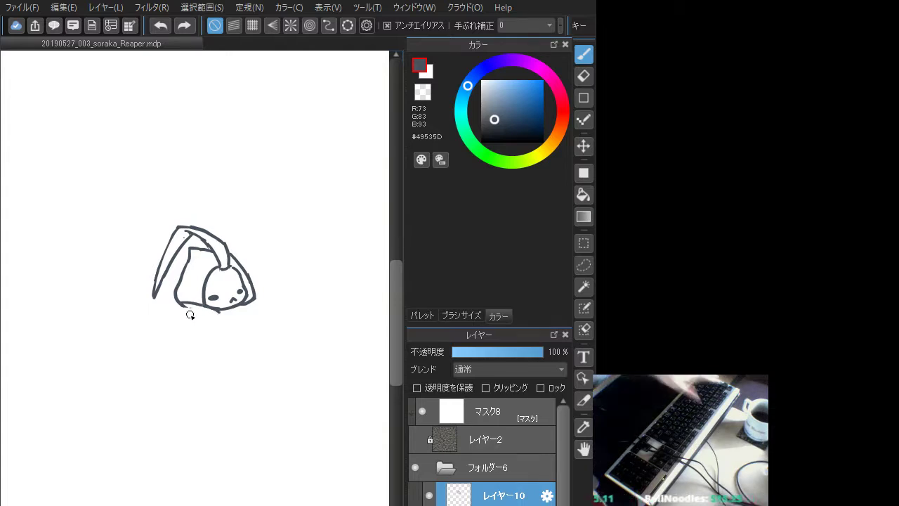
key("ctrl+y")
key("ctrl+y")
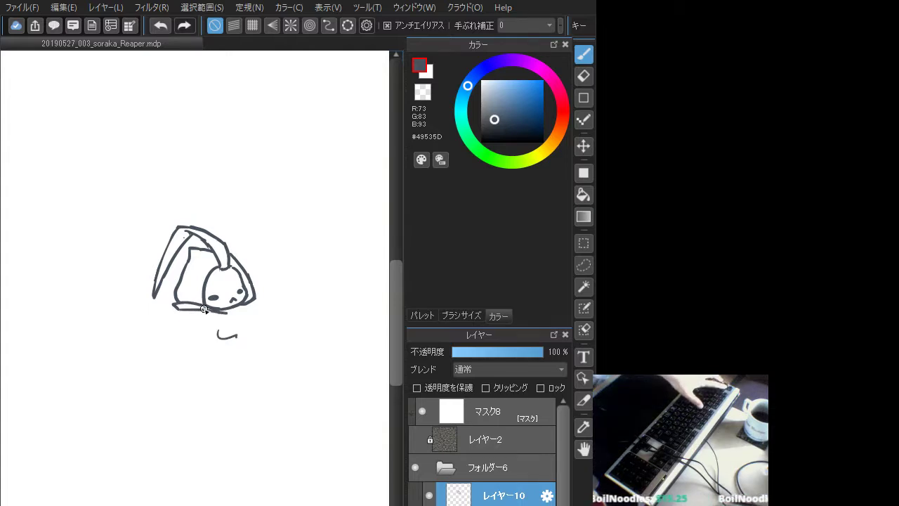
key("ctrl+z")
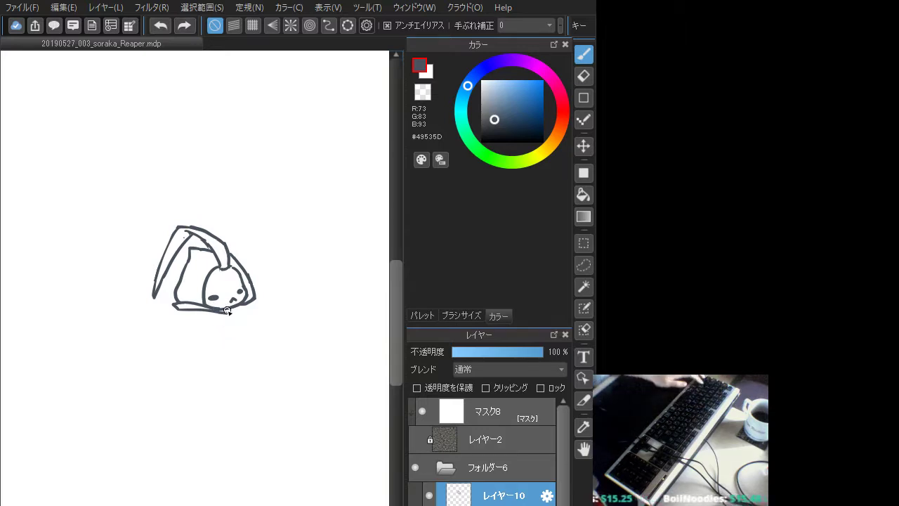
key("ctrl+y")
key("ctrl+z")
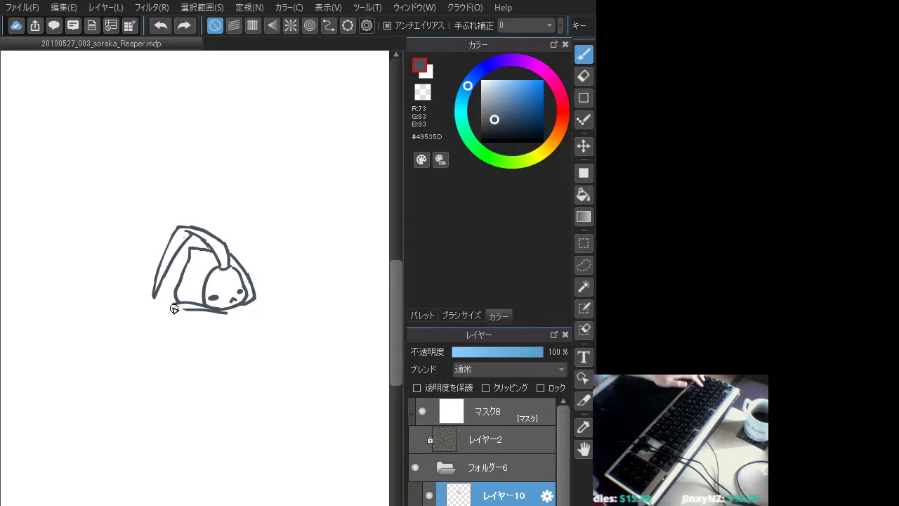
key("ctrl+z")
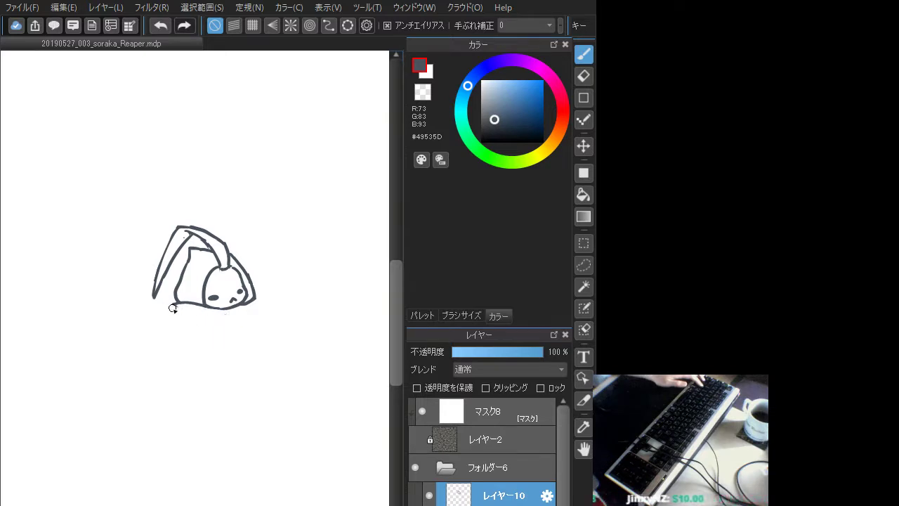
Draw a pointed collar beneath the head, dipping below the face and rising to the jaw
mouse_move(174, 305)
left_mouse_down()
mouse_move(204, 313)
mouse_move(197, 315)
mouse_move(234, 312)
left_mouse_up()
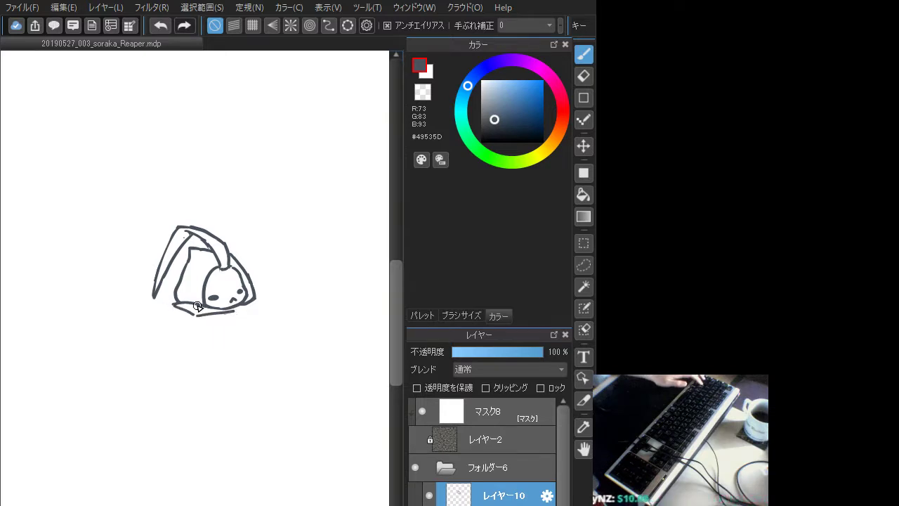
key("ctrl+z")
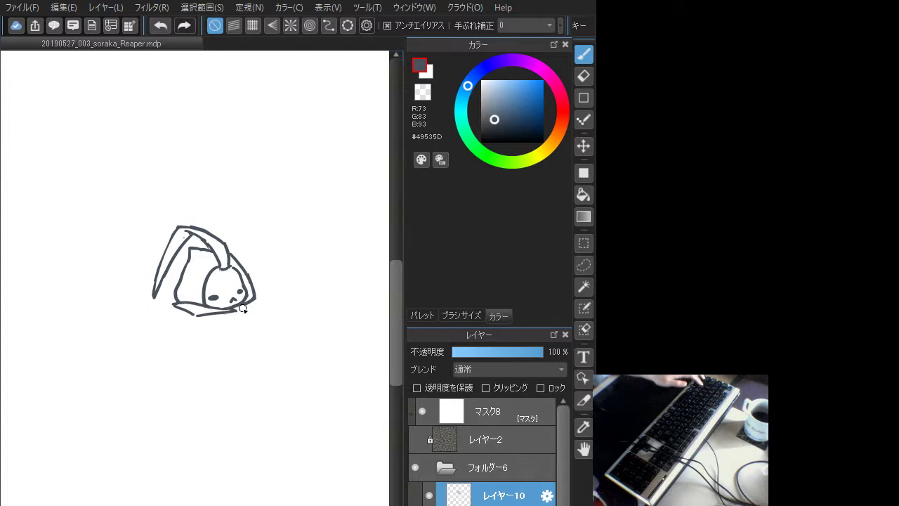
left_click_drag(239, 310, 222, 310)
key("ctrl+z")
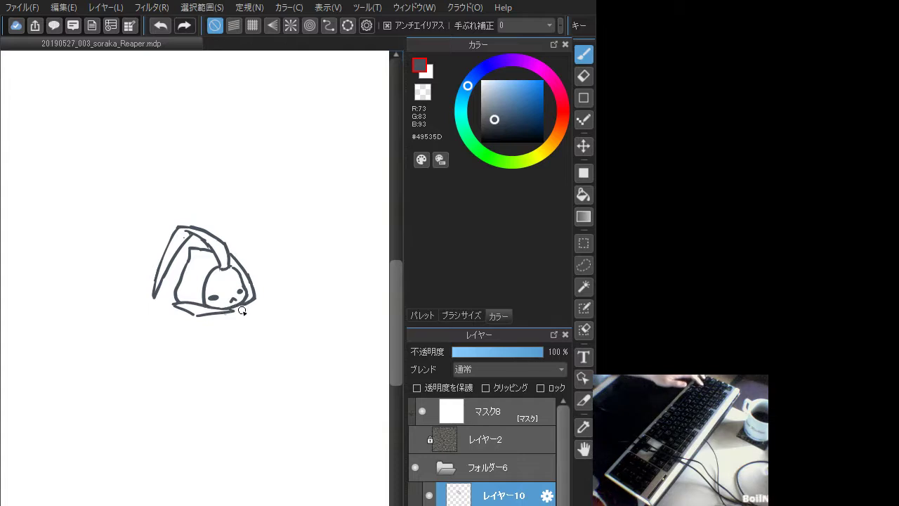
key("ctrl+z")
left_click_drag(238, 310, 250, 303)
key("ctrl+z")
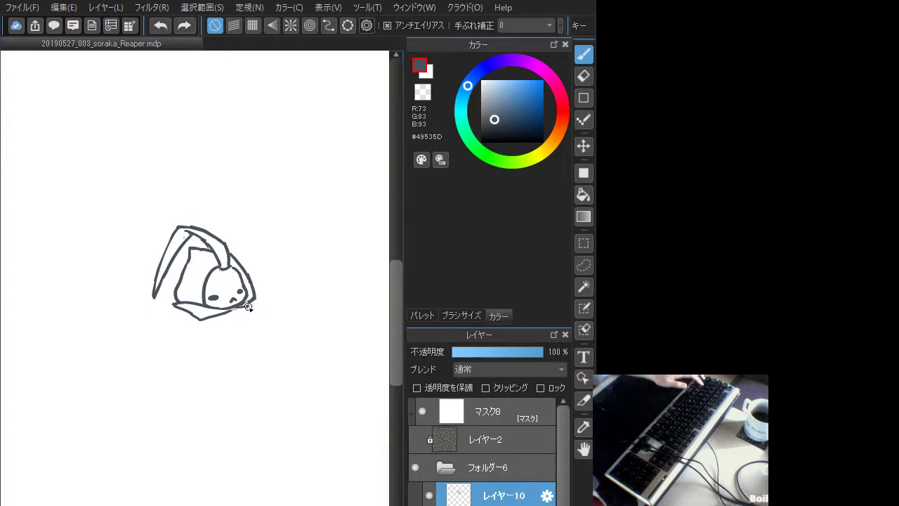
Draw the cloak's long diagonal edge from the jaw down toward the lower left, and redraw the collar's lower edge shallower
left_click_drag(246, 310, 184, 344)
key("ctrl+z")
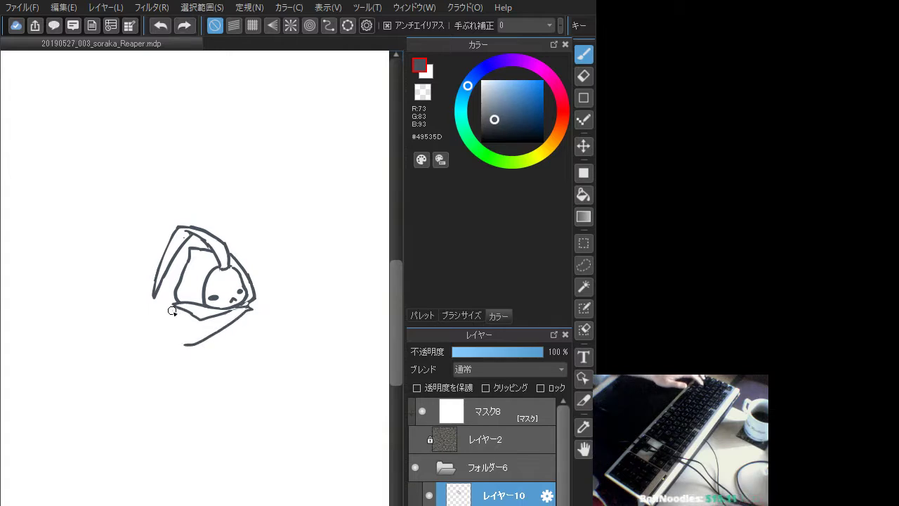
left_click_drag(173, 307, 190, 318)
key("ctrl+z")
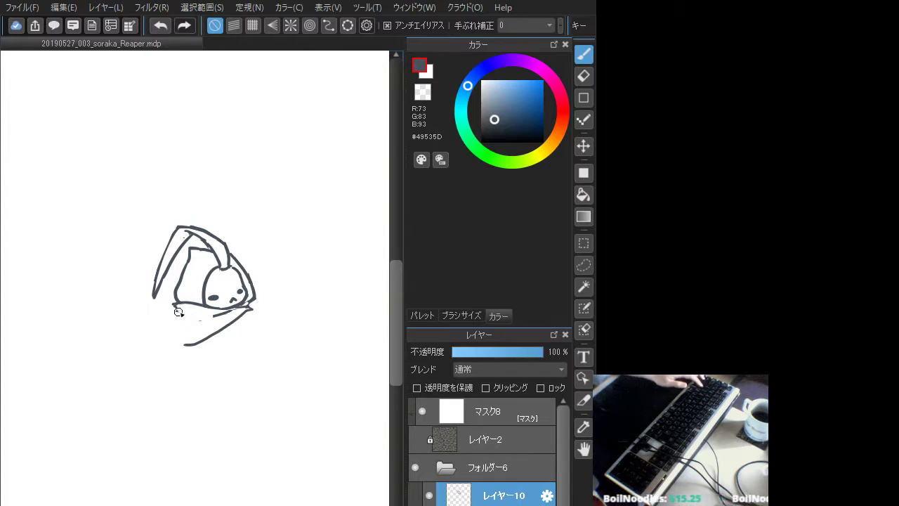
key("ctrl+z")
mouse_move(176, 308)
left_mouse_down()
mouse_move(239, 310)
mouse_move(209, 319)
mouse_move(224, 314)
mouse_move(168, 312)
left_mouse_up()
key("ctrl+z")
key("ctrl+z")
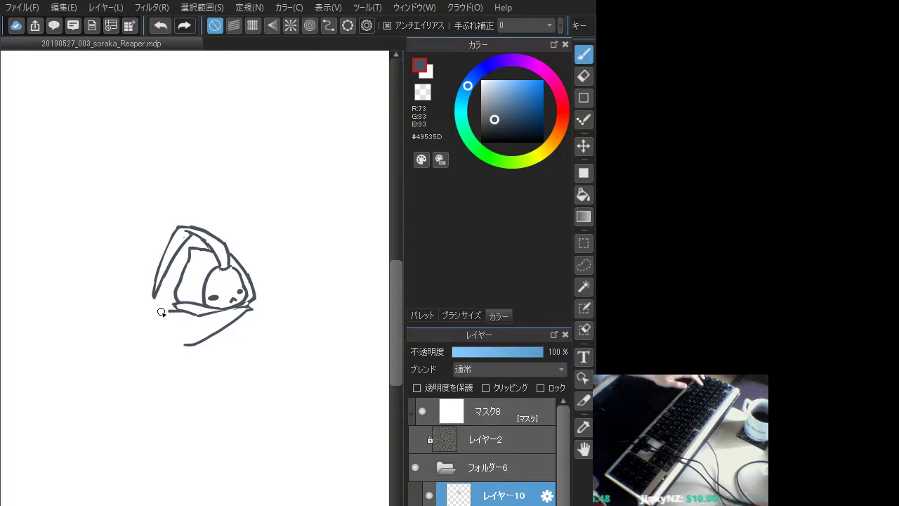
key("ctrl+z")
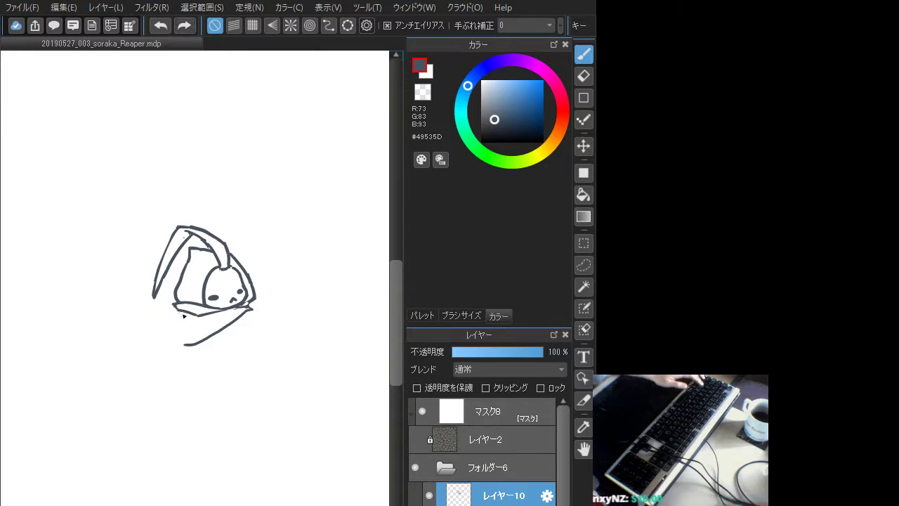
Replace the long cloak outline with a short cape under the head that has a ragged zigzag hem
left_click_drag(185, 313, 172, 314)
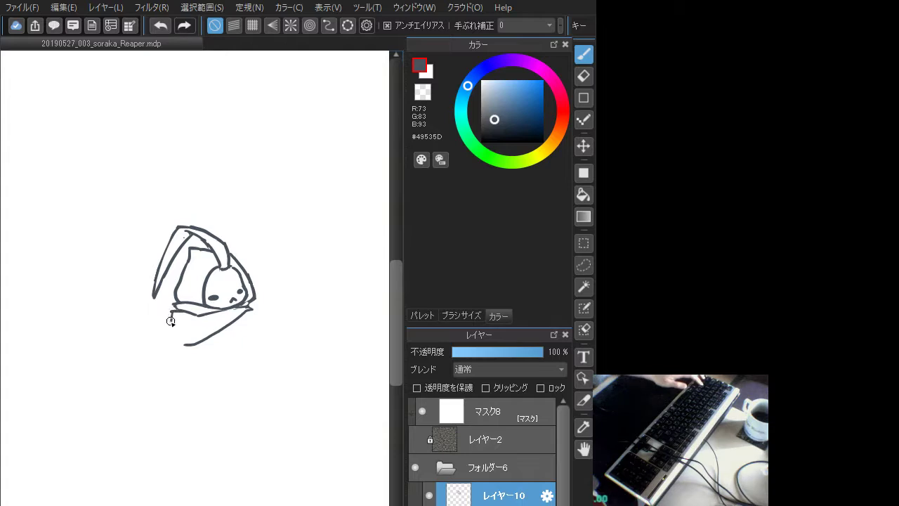
mouse_move(164, 324)
left_mouse_down()
mouse_move(156, 344)
mouse_move(204, 340)
left_mouse_up()
key("ctrl+z")
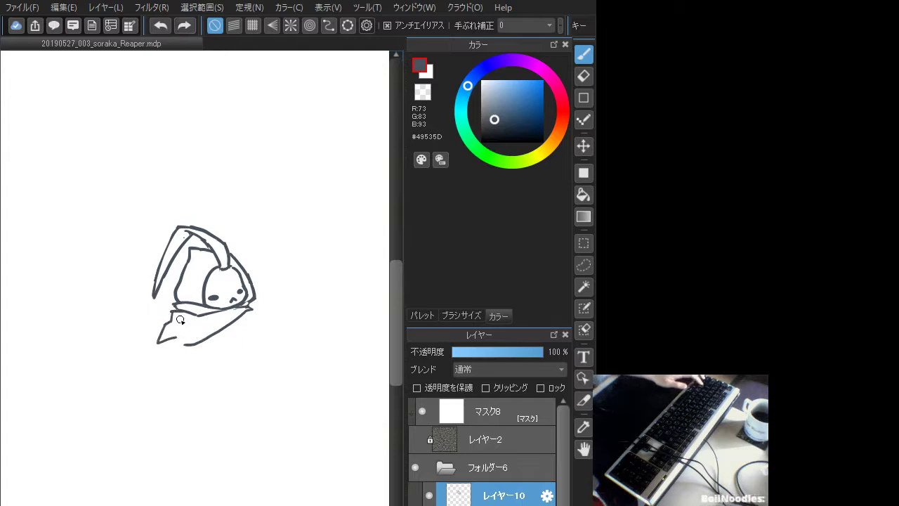
key("ctrl+z")
mouse_move(171, 311)
left_mouse_down()
mouse_move(210, 326)
mouse_move(199, 338)
mouse_move(241, 322)
mouse_move(228, 318)
mouse_move(248, 309)
mouse_move(240, 309)
mouse_move(197, 331)
mouse_move(240, 309)
mouse_move(240, 320)
mouse_move(254, 313)
mouse_move(244, 309)
mouse_move(218, 329)
left_mouse_up()
key("ctrl+z")
key("ctrl+z")
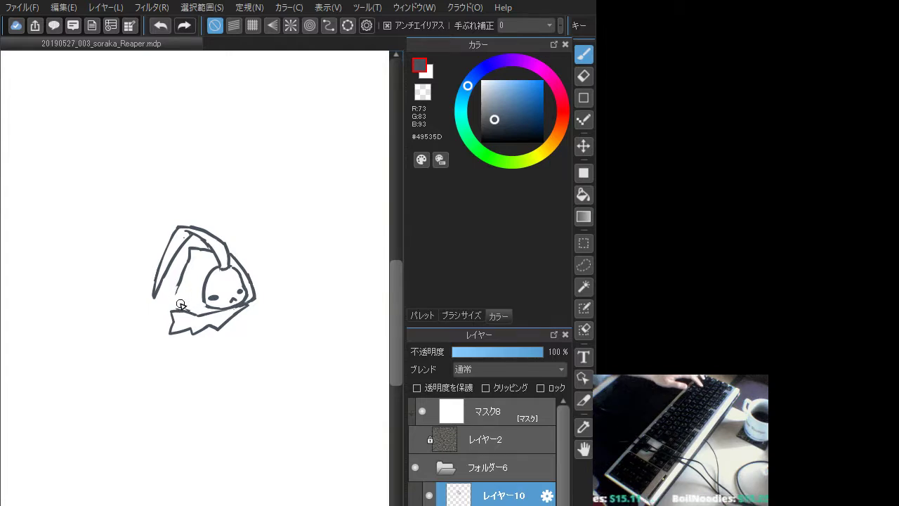
Redraw the lower left head outline so it curves into a bottom edge running under the face to the jaw
mouse_move(179, 284)
left_mouse_down()
mouse_move(183, 311)
mouse_move(173, 297)
mouse_move(185, 310)
left_mouse_up()
key("ctrl+z")
key("ctrl+z")
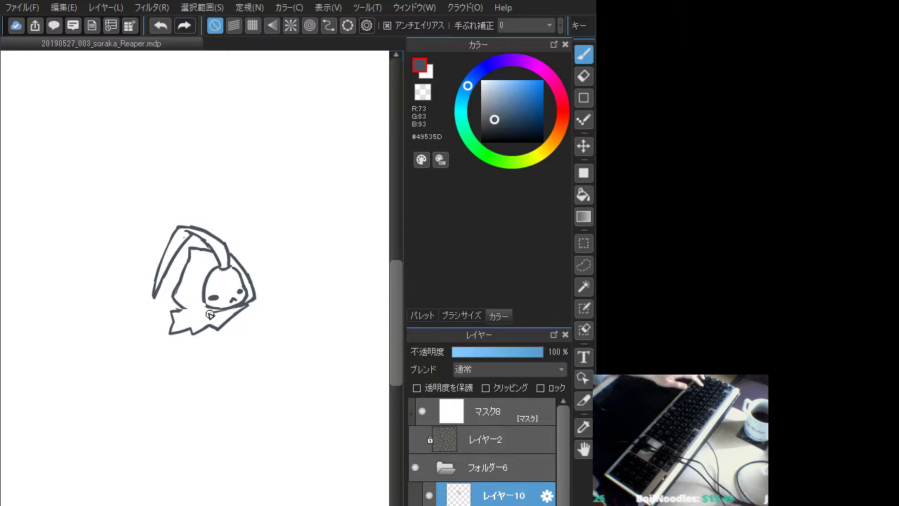
mouse_move(198, 312)
left_mouse_down()
mouse_move(233, 310)
mouse_move(168, 311)
left_mouse_up()
key("ctrl+z")
key("ctrl+z")
Redraw the ragged cape slightly farther right, with sharper zigzag points from the head's lower left to the jaw
key("ctrl+z")
key("ctrl+z")
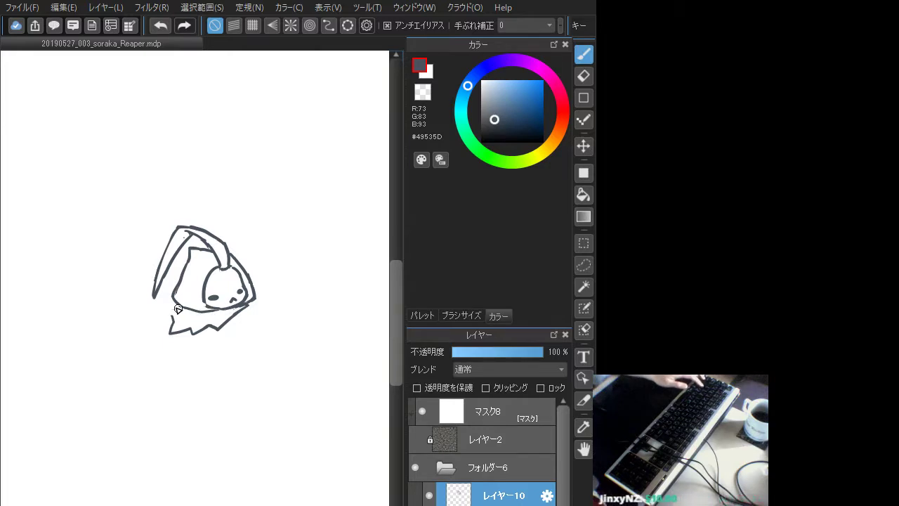
key("ctrl+z")
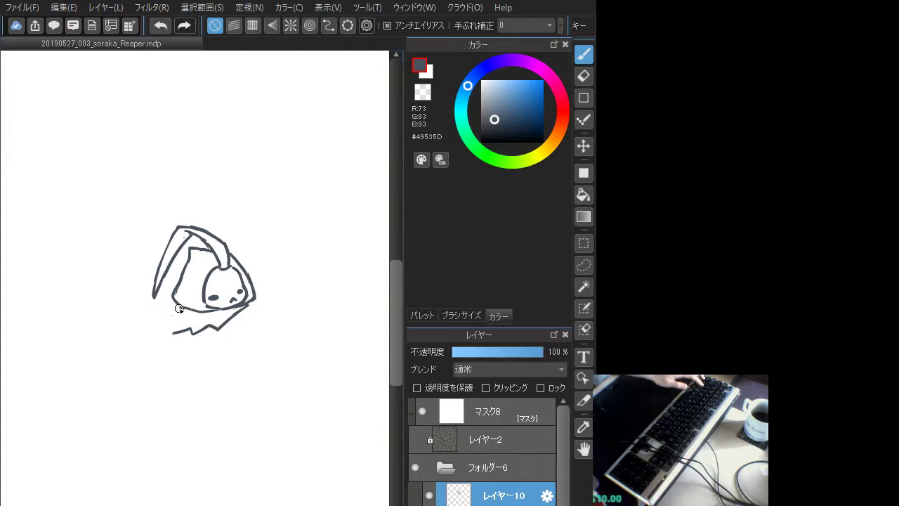
mouse_move(182, 319)
left_mouse_down()
mouse_move(227, 323)
mouse_move(192, 326)
mouse_move(219, 326)
mouse_move(243, 307)
left_mouse_up()
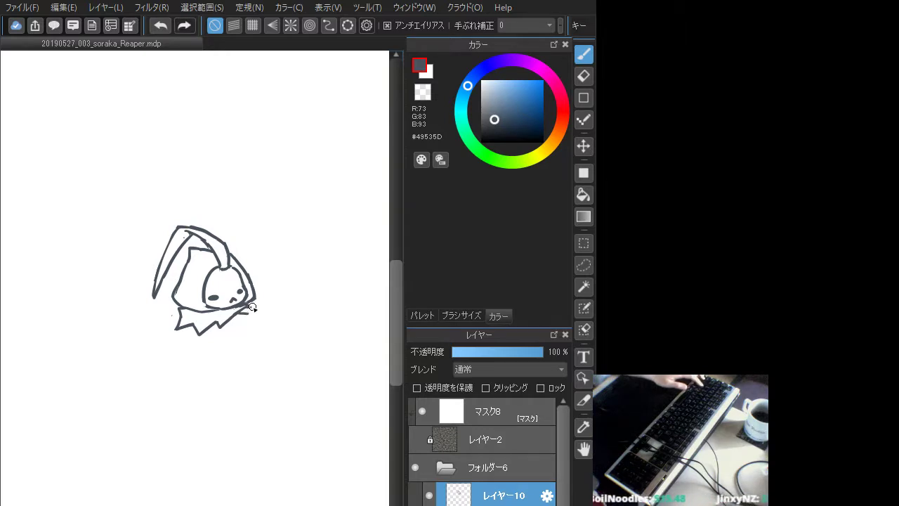
Draw a short blocky sleeve reaching right from the jaw, ending in a hand with a pointing finger and a thumb
key("ctrl+z")
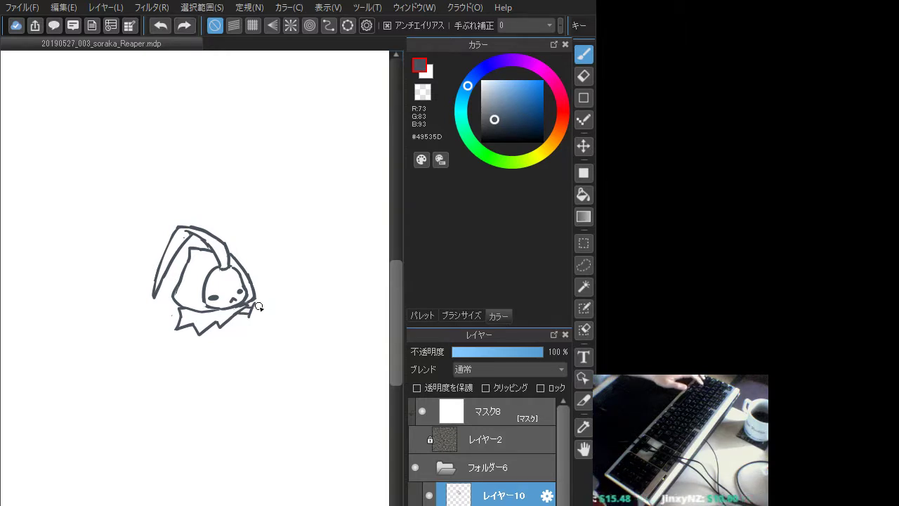
left_click_drag(255, 305, 277, 310)
key("ctrl+z")
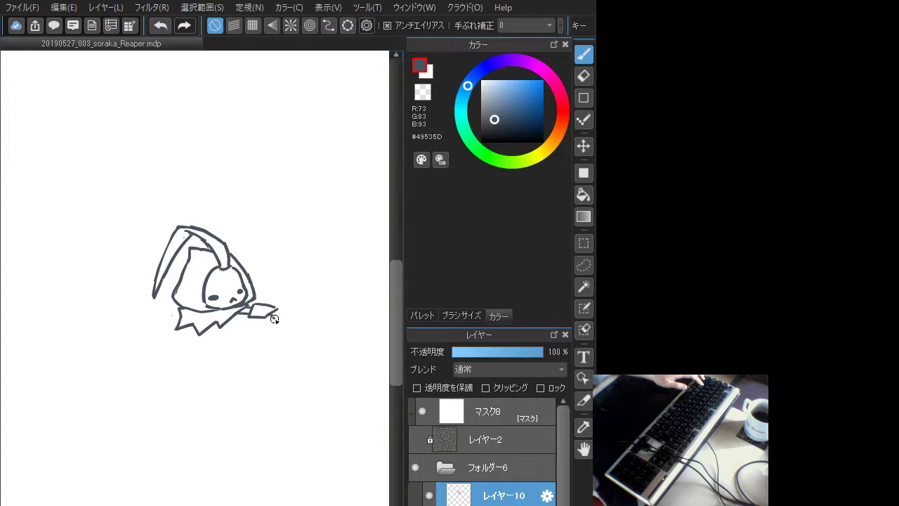
key("ctrl+z")
left_click_drag(265, 317, 272, 316)
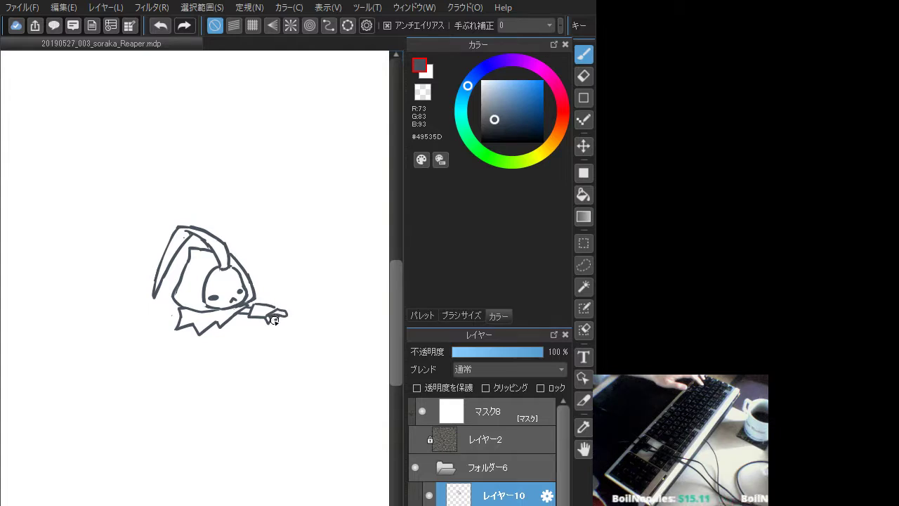
Try redrawing the pointing finger and the thumb at the end of the sleeve
key("ctrl+z")
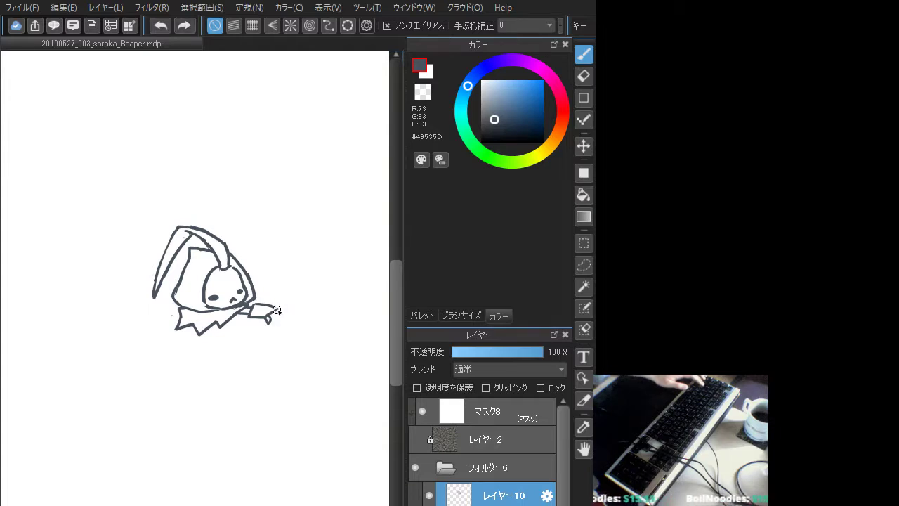
left_click_drag(279, 316, 270, 322)
key("ctrl+z")
key("ctrl+z")
key("ctrl+z")
key("ctrl+z")
key("ctrl+z")
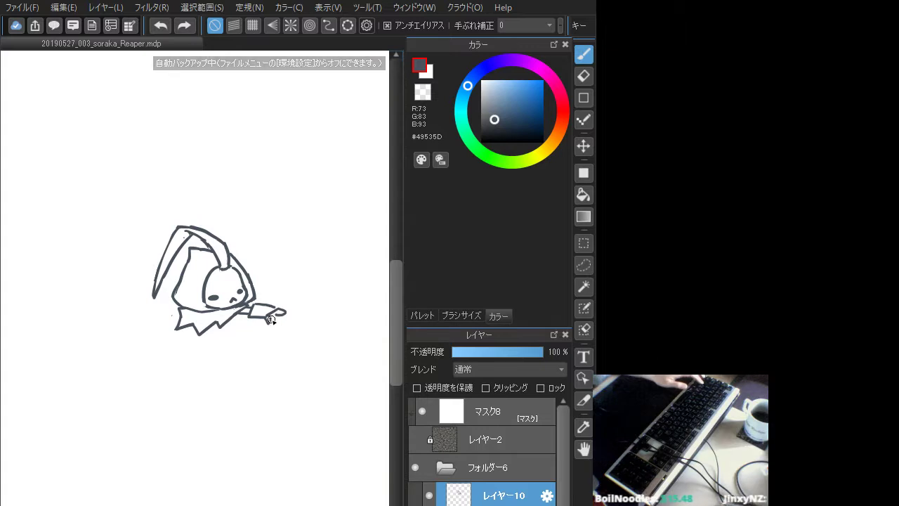
Try sketching a small curled finger beneath the pointing finger, close to the sleeve opening
left_click_drag(270, 314, 266, 321)
key("ctrl+z")
key("ctrl+z")
key("ctrl+z")
key("ctrl+z")
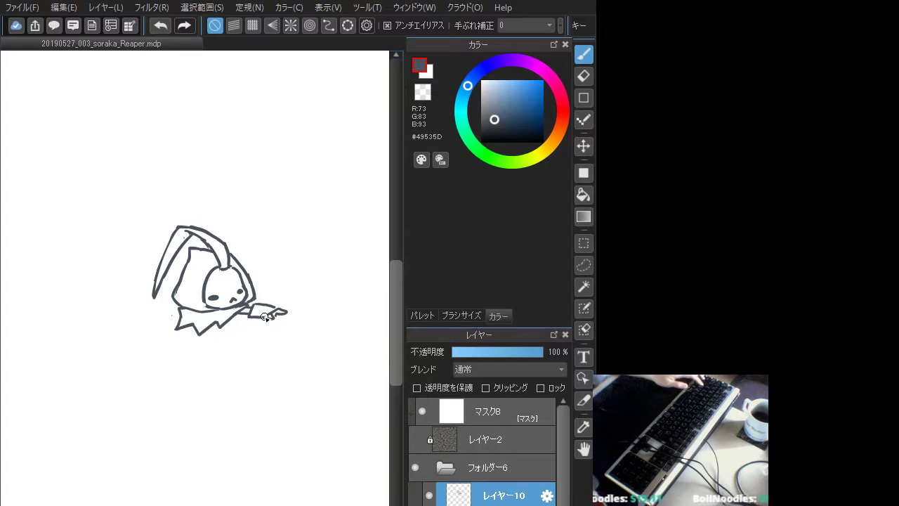
key("ctrl+z")
left_click_drag(269, 315, 266, 322)
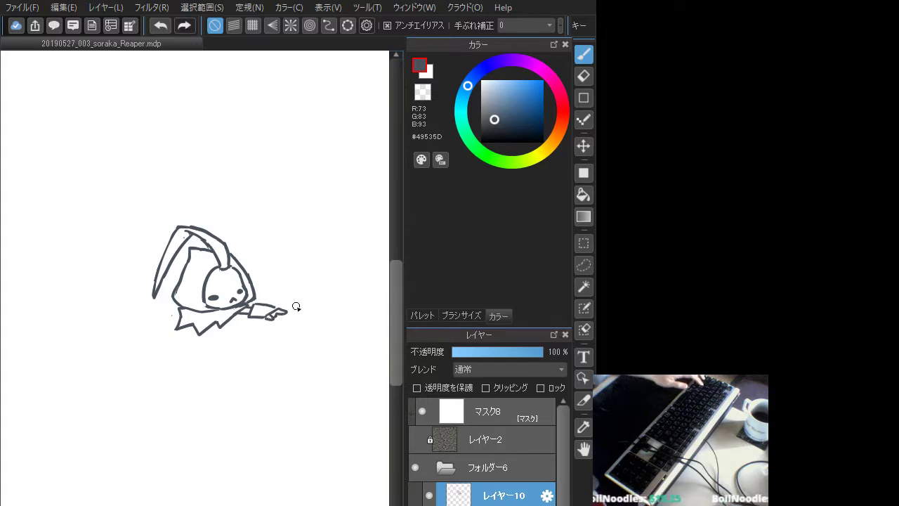
Try alternative curled-finger shapes between the sleeve's lower corner and the pointing finger
key("ctrl+z")
left_click_drag(274, 315, 285, 312)
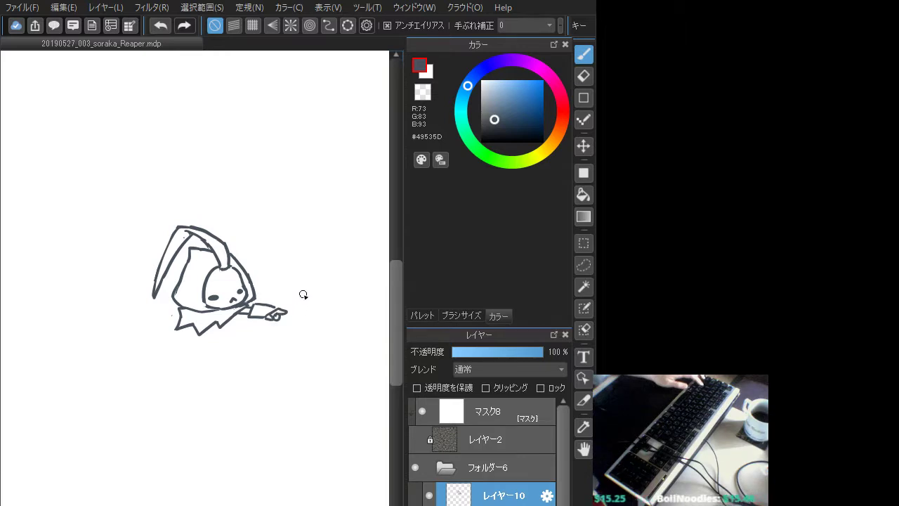
key("ctrl+z")
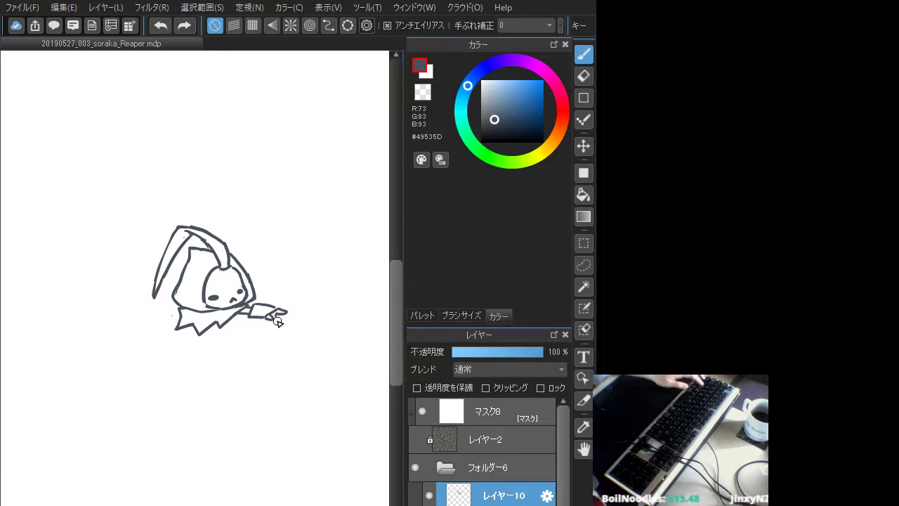
left_click_drag(270, 318, 280, 316)
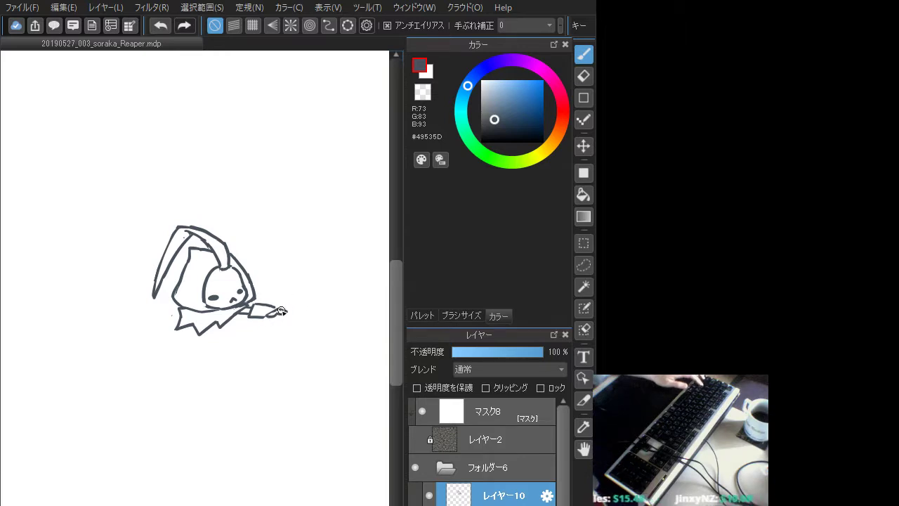
key("ctrl+z")
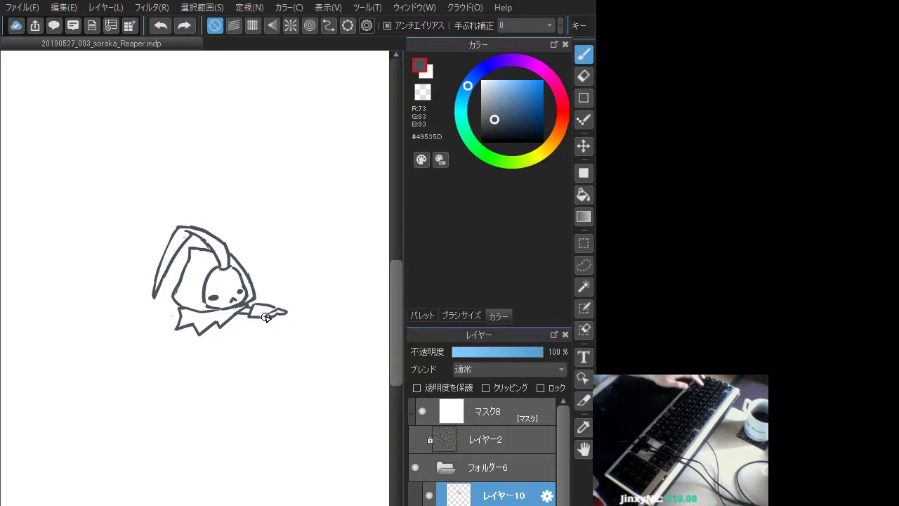
left_click_drag(268, 315, 274, 309)
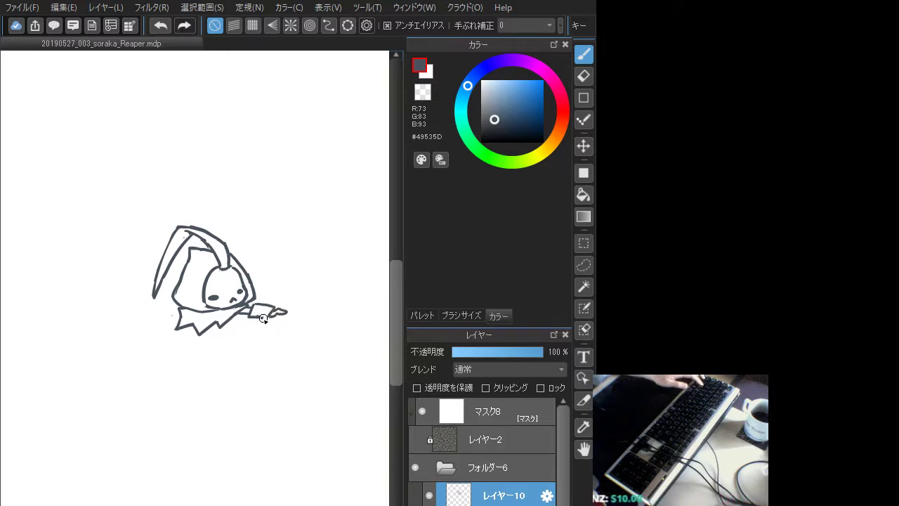
Redraw the sleeve end with a smaller pointing hand, and add a second small cuff under the cape's right side
left_click_drag(257, 317, 273, 312)
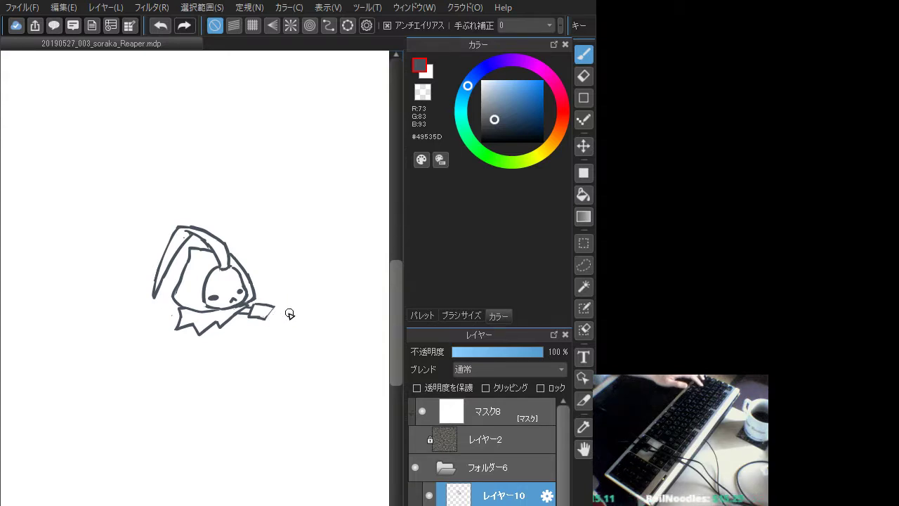
mouse_move(273, 307)
left_mouse_down()
mouse_move(269, 318)
mouse_move(278, 315)
mouse_move(268, 318)
left_mouse_up()
key("ctrl+z")
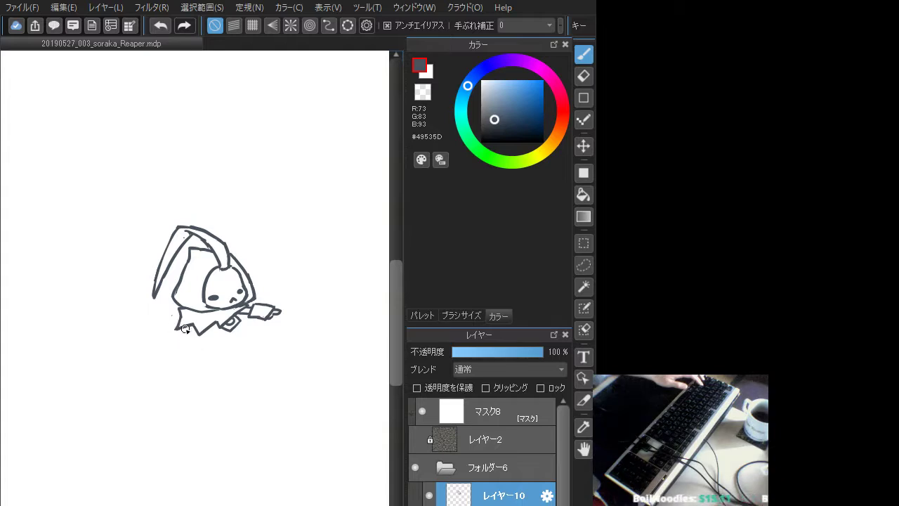
Draw a flared, banded section hanging from a short narrow neck below the left part of the cape hem
mouse_move(185, 328)
left_mouse_down()
mouse_move(180, 340)
mouse_move(194, 347)
mouse_move(182, 339)
mouse_move(173, 357)
mouse_move(191, 347)
left_mouse_up()
key("ctrl+z")
key("ctrl+z")
left_click_drag(181, 339, 194, 343)
key("ctrl+z")
key("ctrl+z")
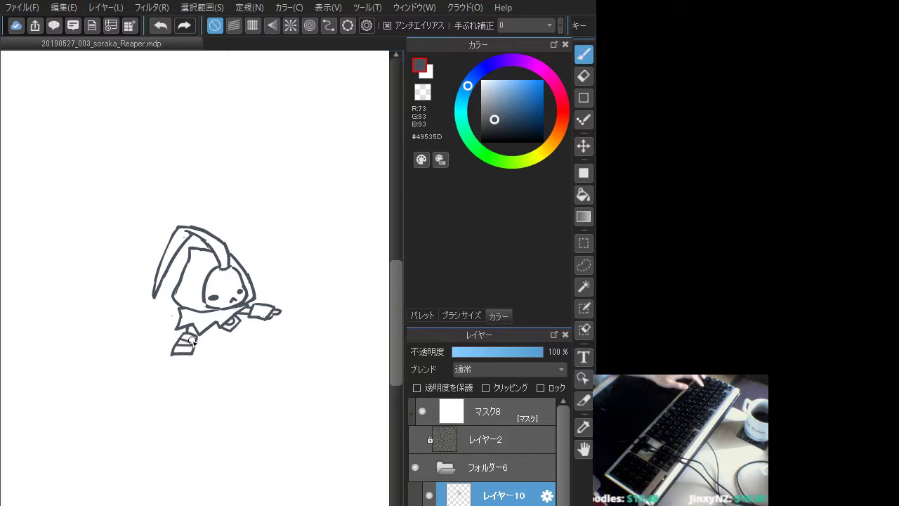
Add band lines across the outstretched sleeve, and round off the section below the cape with redrawn curved bands
left_click_drag(260, 306, 263, 316)
key("ctrl+z")
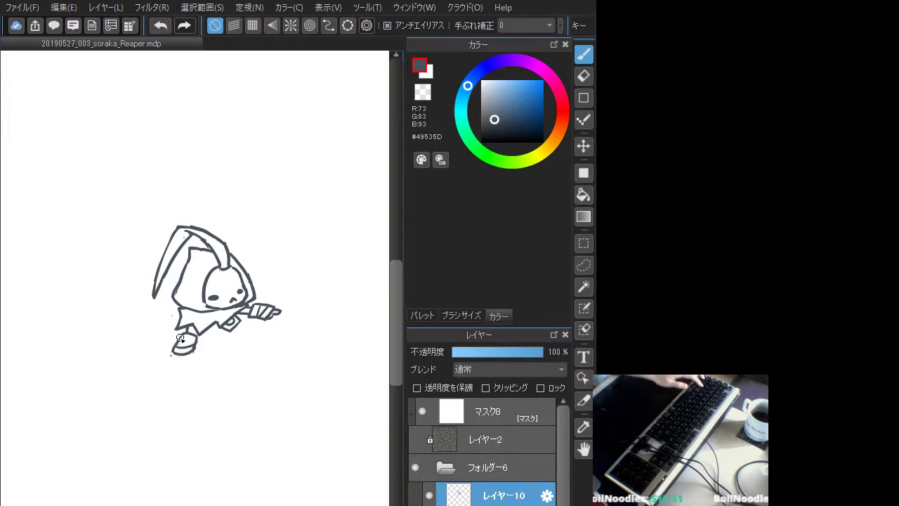
key("ctrl+z")
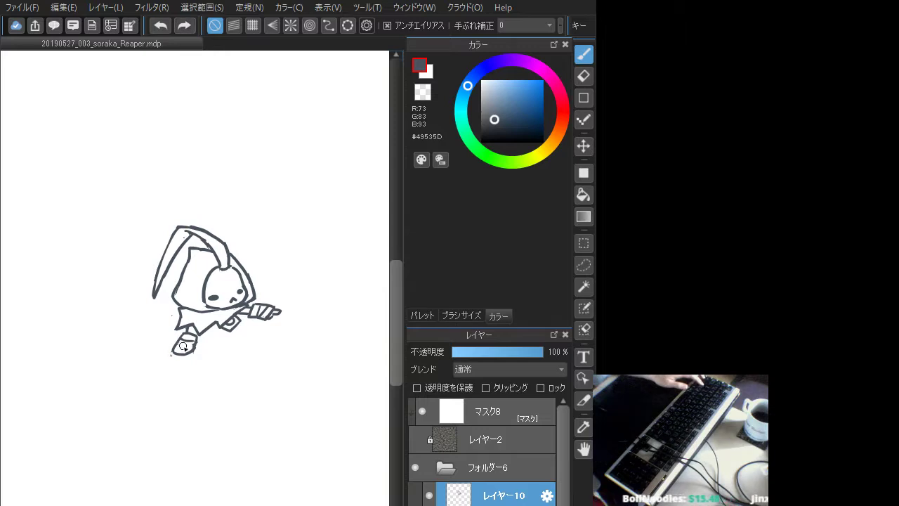
left_click_drag(175, 347, 199, 335)
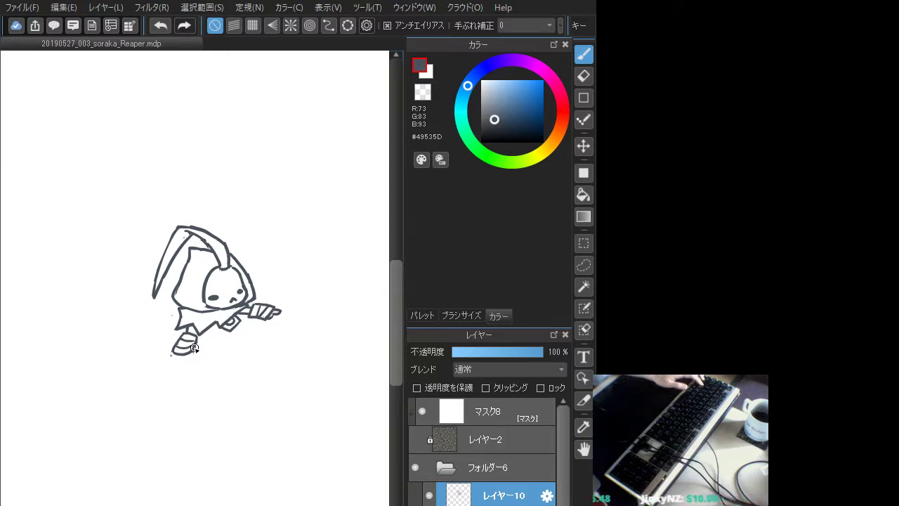
Draw a narrow stem below the banded section, with its left edge flicking outward to the lower left
left_click_drag(171, 351, 186, 361)
key("ctrl+z")
key("ctrl+z")
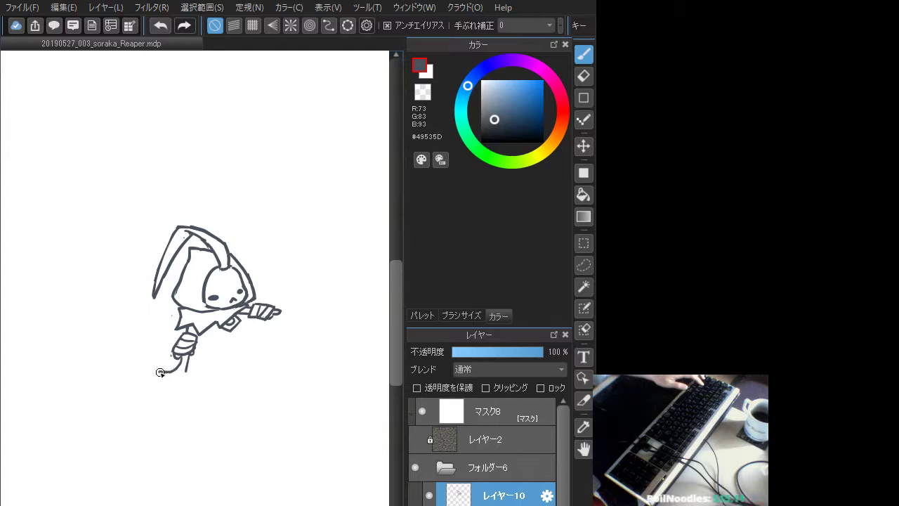
key("ctrl+z")
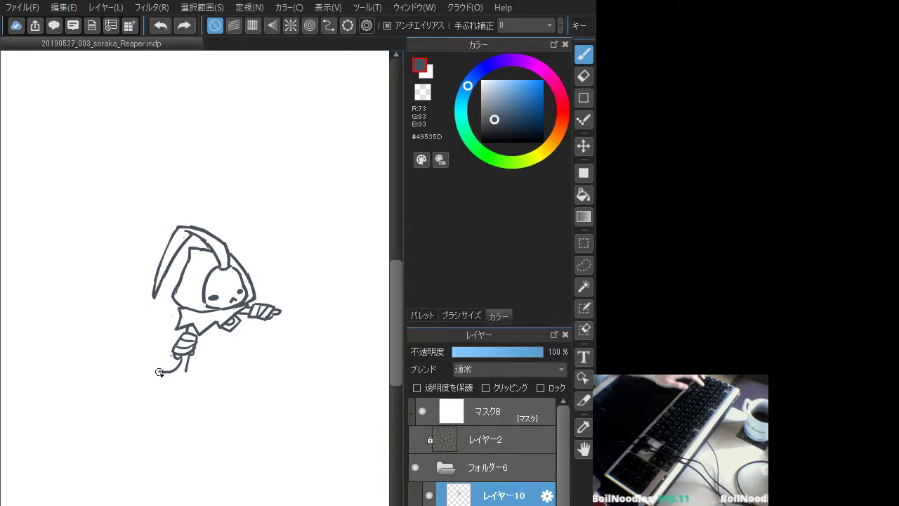
left_click_drag(159, 372, 181, 362)
key("ctrl+z")
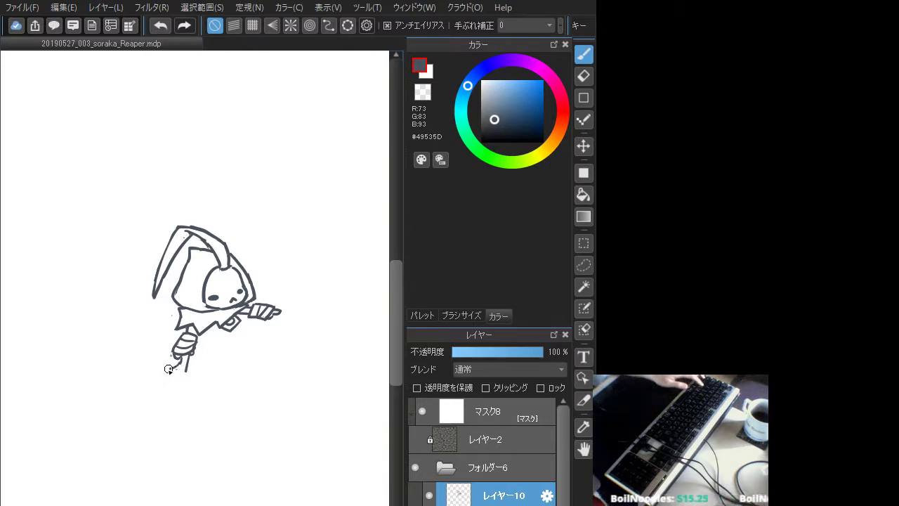
key("ctrl+z")
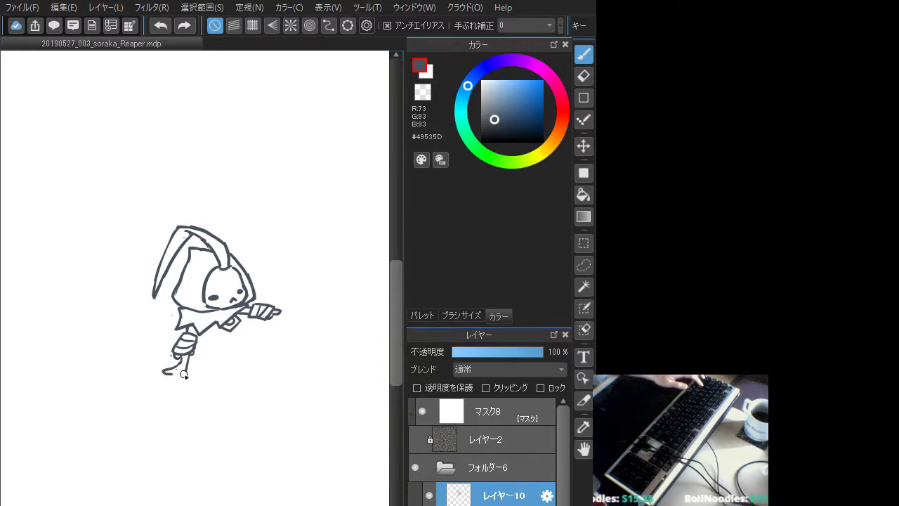
Draw a large round hook from the stem's left tip, curving down and around to form a crescent's inner edge
mouse_move(179, 363)
left_mouse_down()
mouse_move(159, 373)
mouse_move(179, 403)
mouse_move(165, 419)
mouse_move(146, 423)
mouse_move(139, 406)
mouse_move(153, 383)
mouse_move(177, 387)
mouse_move(154, 424)
mouse_move(135, 401)
mouse_move(167, 377)
mouse_move(167, 404)
mouse_move(143, 385)
mouse_move(156, 420)
mouse_move(184, 417)
mouse_move(198, 385)
mouse_move(159, 406)
mouse_move(170, 397)
mouse_move(142, 398)
mouse_move(143, 386)
mouse_move(141, 400)
mouse_move(148, 390)
mouse_move(139, 386)
mouse_move(140, 398)
mouse_move(169, 412)
mouse_move(182, 397)
mouse_move(179, 387)
mouse_move(170, 409)
mouse_move(138, 407)
mouse_move(141, 384)
mouse_move(175, 413)
mouse_move(141, 409)
mouse_move(154, 384)
mouse_move(149, 417)
mouse_move(137, 383)
mouse_move(146, 408)
mouse_move(148, 378)
mouse_move(167, 410)
mouse_move(179, 388)
mouse_move(172, 410)
mouse_move(184, 380)
mouse_move(142, 396)
mouse_move(188, 415)
left_mouse_up()
key("ctrl+z")
key("ctrl+z")
key("ctrl+z")
key("ctrl+z")
key("ctrl+z")
key("ctrl+z")
key("ctrl+z")
key("ctrl+z")
key("ctrl+z")
key("ctrl+z")
key("ctrl+z")
key("ctrl+z")
key("ctrl+z")
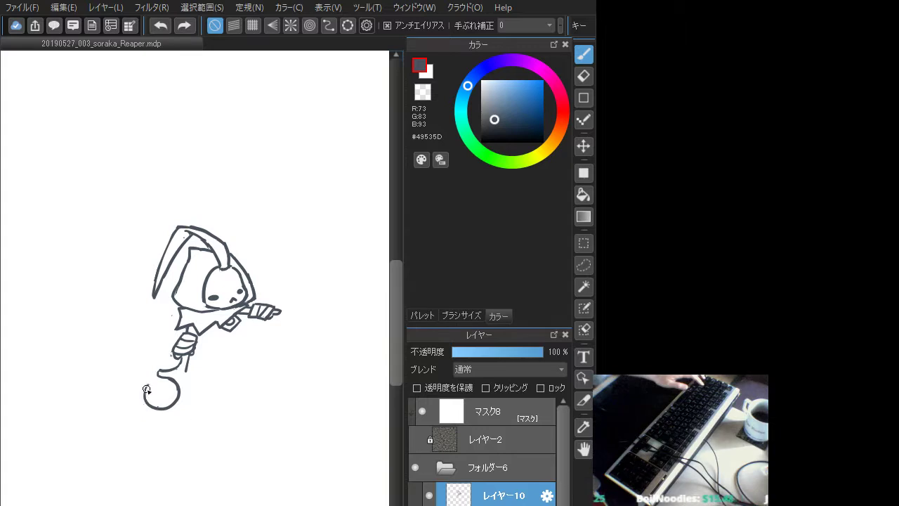
Add the crescent's outer curve beneath the stem, with a pointed spur on its right side
mouse_move(147, 386)
left_mouse_down()
mouse_move(171, 422)
mouse_move(189, 409)
left_mouse_up()
left_click_drag(186, 371, 190, 403)
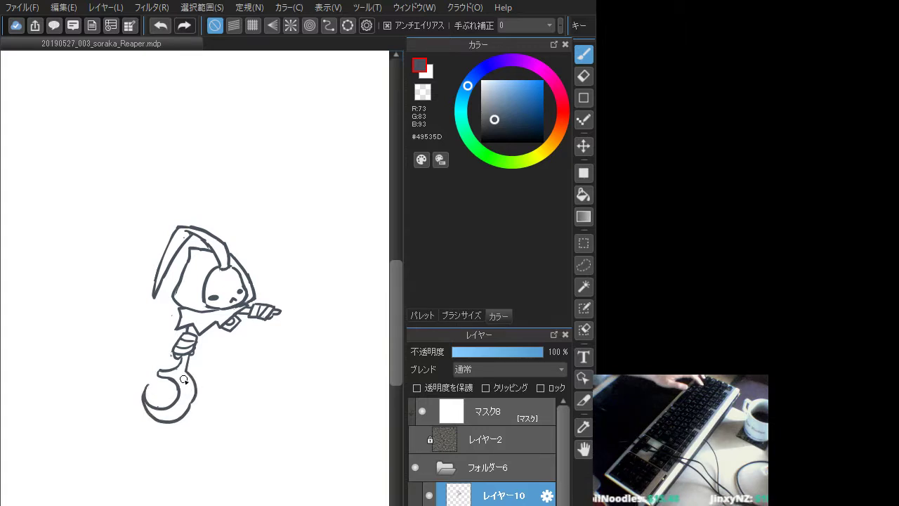
key("ctrl+z")
mouse_move(187, 367)
left_mouse_down()
mouse_move(194, 390)
mouse_move(187, 385)
left_mouse_up()
key("ctrl+z")
key("ctrl+z")
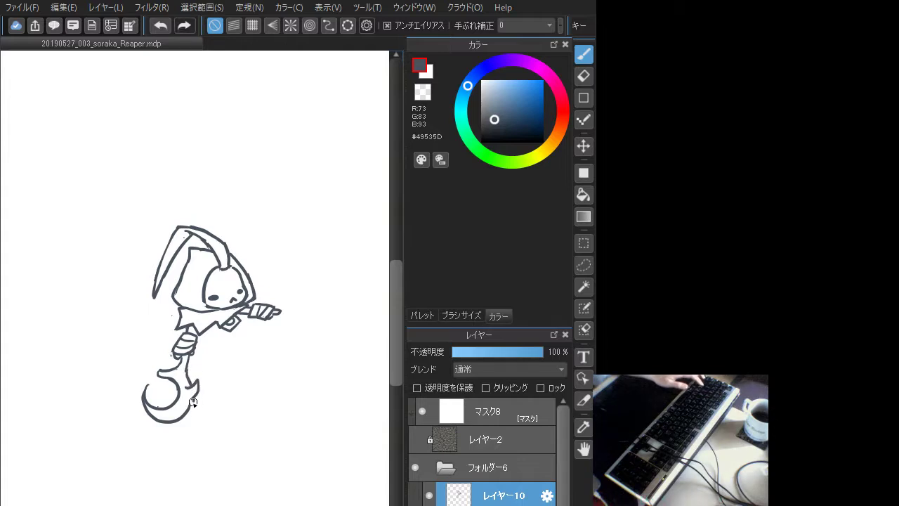
key("ctrl+z")
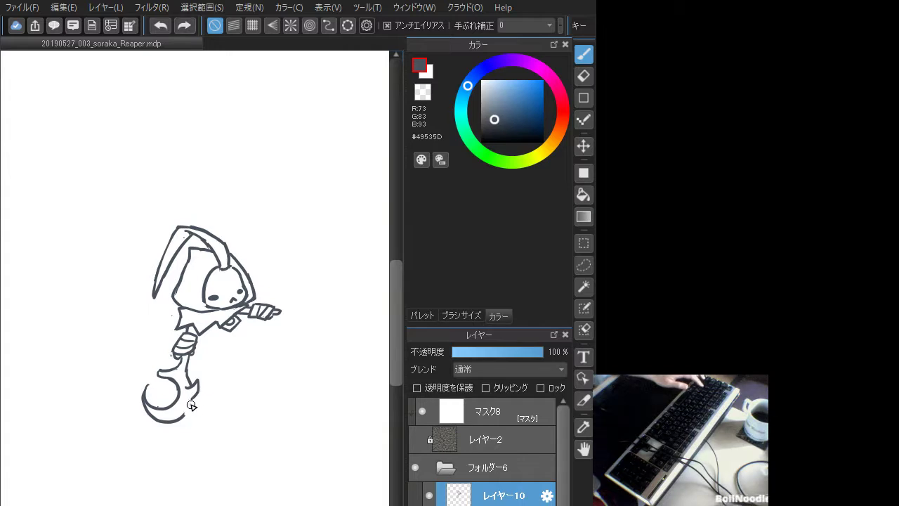
left_click_drag(193, 405, 193, 404)
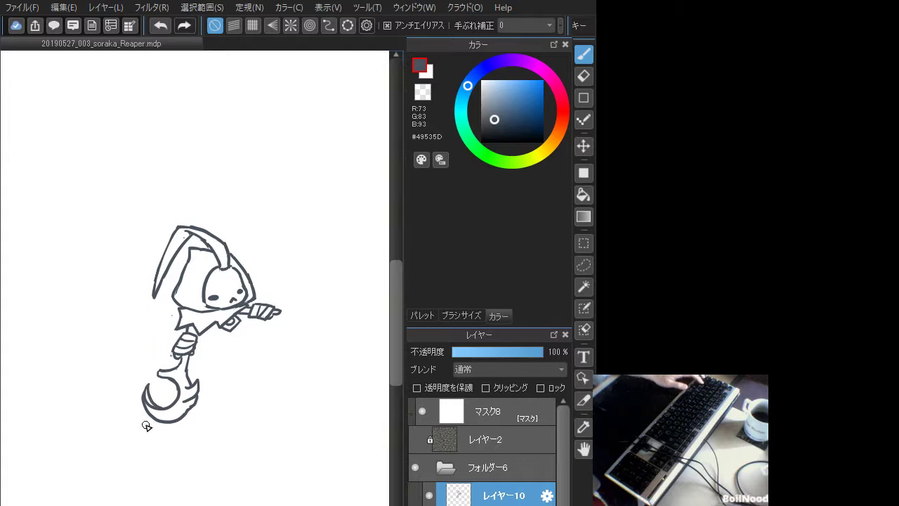
Redraw the crescent's outer edge with a slightly shallower bottom that runs up into the jagged right side
key("ctrl+z")
key("ctrl+z")
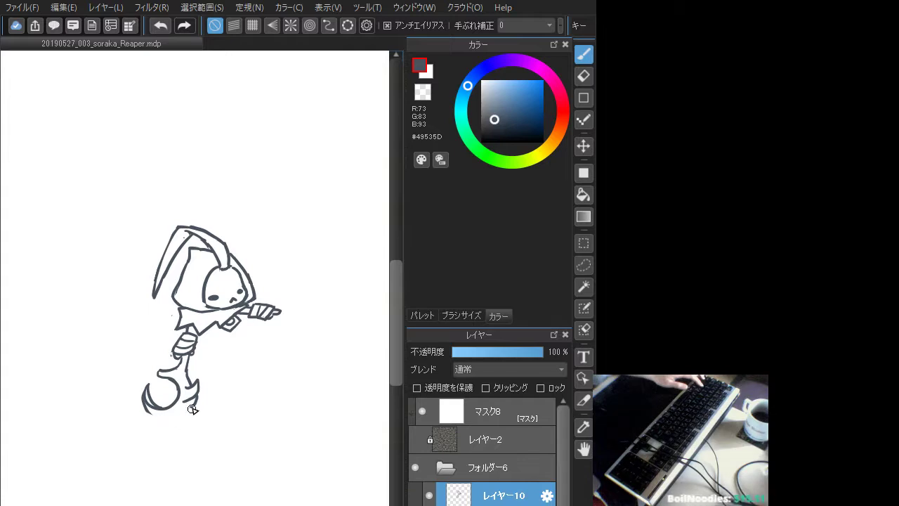
mouse_move(146, 411)
left_mouse_down()
mouse_move(193, 405)
mouse_move(146, 411)
mouse_move(164, 419)
mouse_move(194, 402)
mouse_move(198, 397)
left_mouse_up()
key("ctrl+z")
key("ctrl+z")
key("ctrl+z")
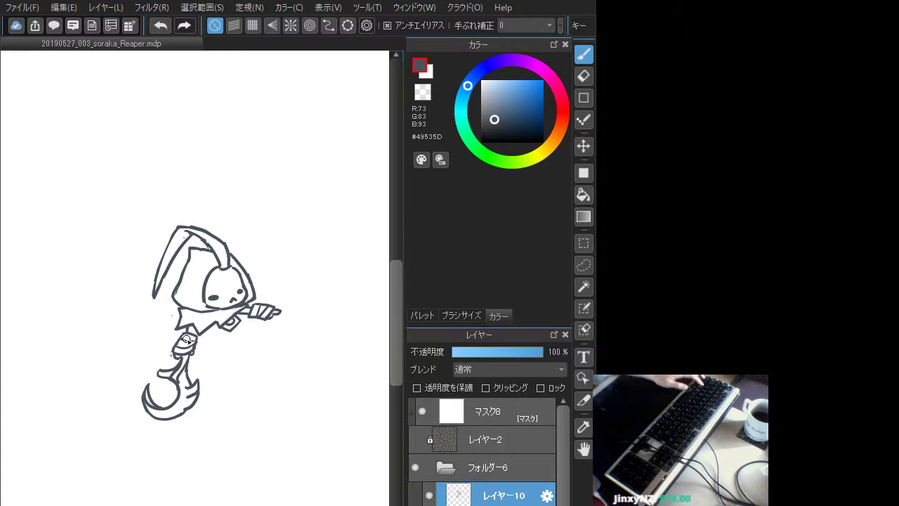
Try adding an inner contour line along the stem between the banded section and the crescent
key("ctrl+z")
key("ctrl+z")
key("ctrl+z")
left_click_drag(182, 360, 168, 376)
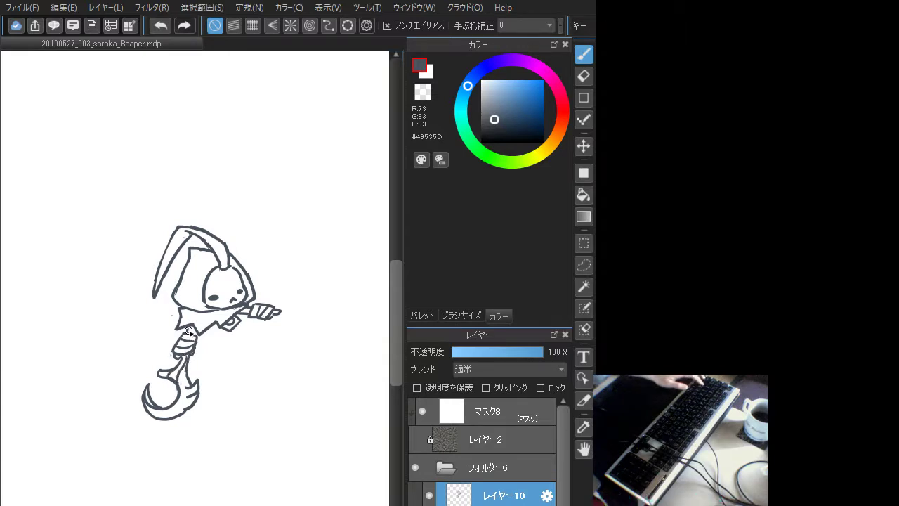
key("ctrl+z")
key("ctrl+z")
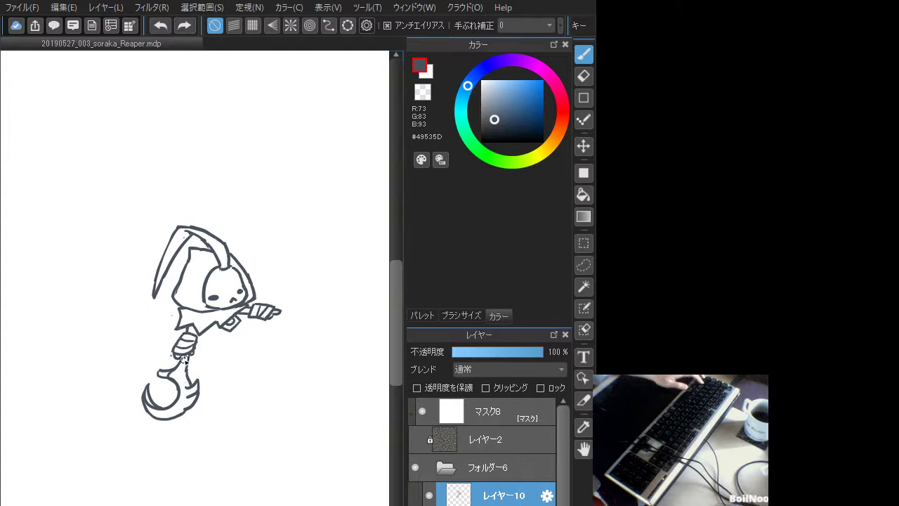
mouse_move(184, 359)
left_mouse_down()
mouse_move(182, 383)
mouse_move(192, 336)
mouse_move(180, 385)
left_mouse_up()
key("ctrl+z")
key("ctrl+z")
left_click_drag(186, 355, 180, 383)
key("ctrl+z")
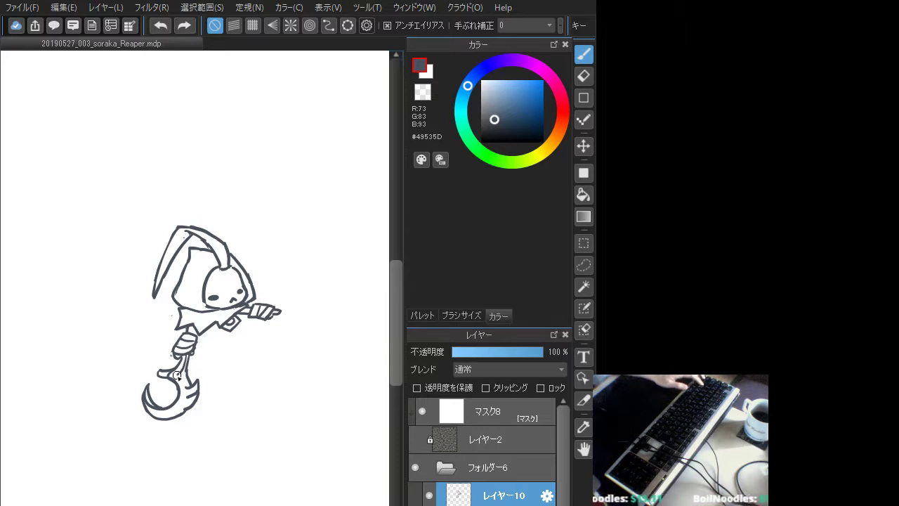
key("ctrl+z")
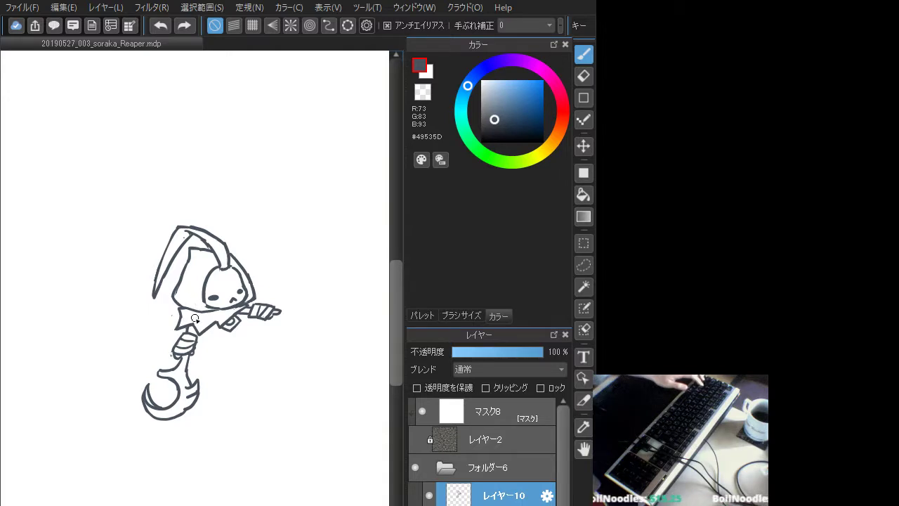
Redraw the cape's left side narrower, with jagged points along its lower edge above the banded arm
left_click_drag(195, 331, 208, 318)
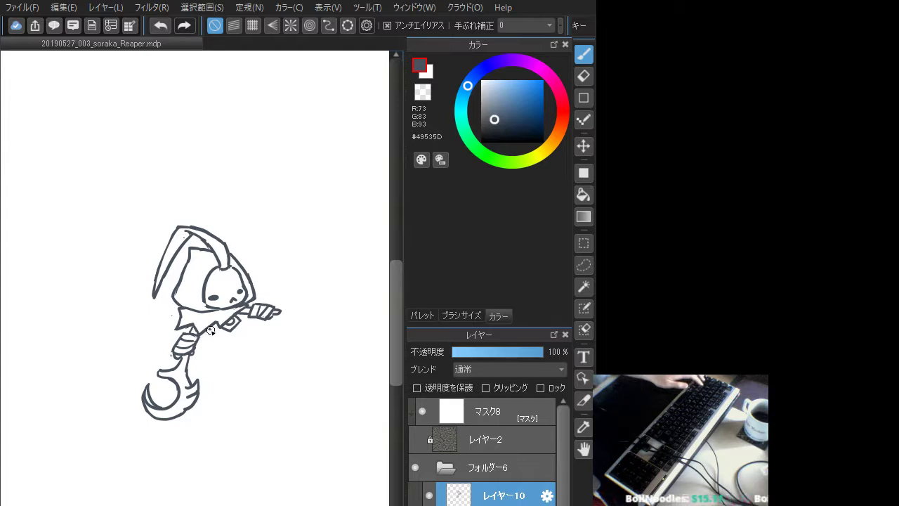
key("ctrl+z")
left_click_drag(198, 333, 212, 329)
key("ctrl+z")
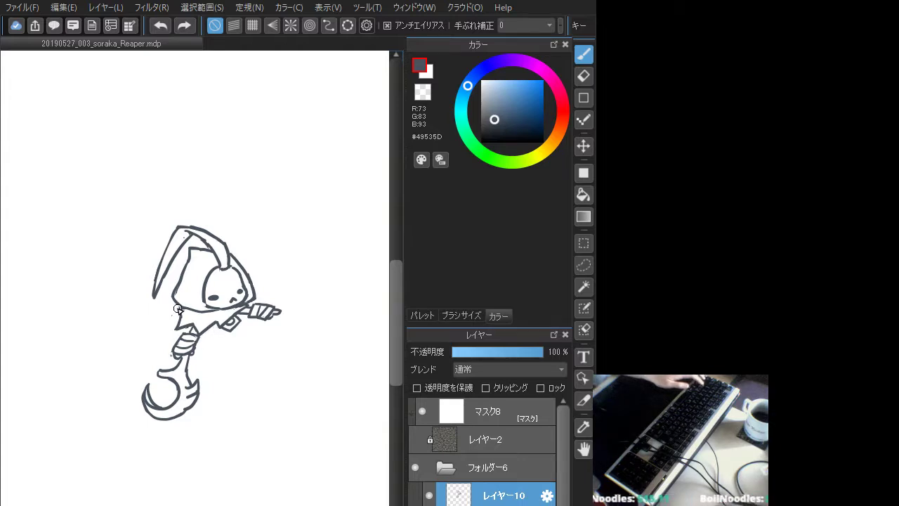
key("ctrl+z")
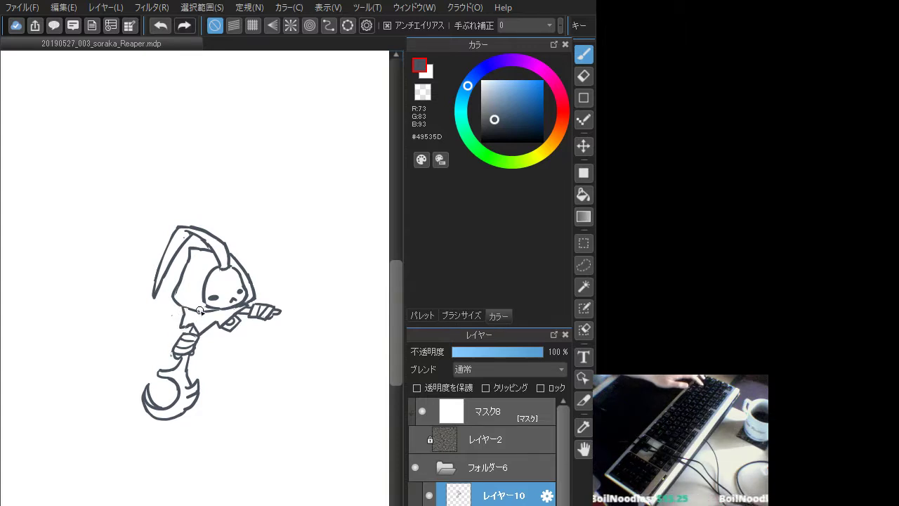
key("ctrl+z")
key("ctrl+z")
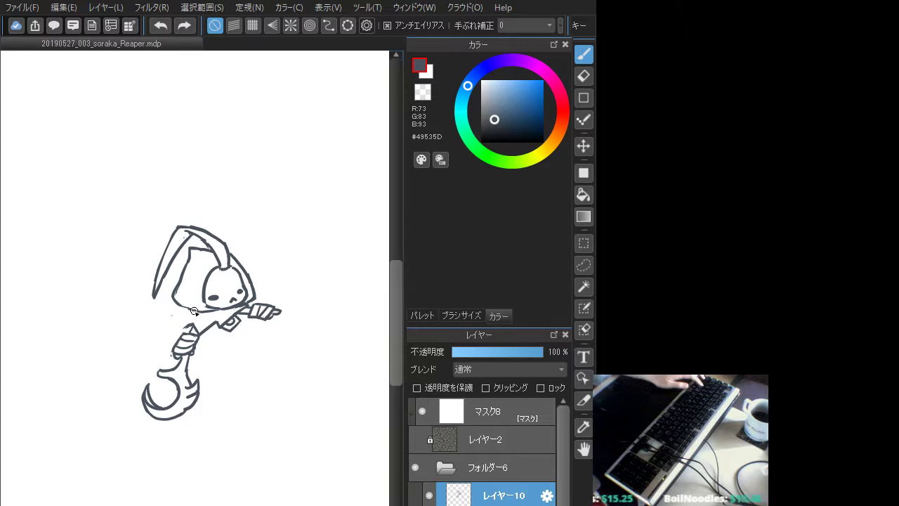
left_click_drag(187, 312, 183, 328)
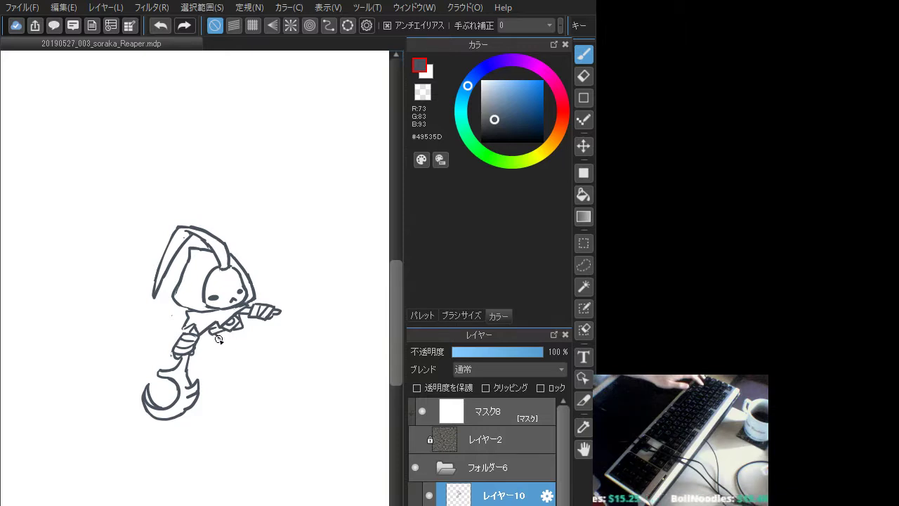
Draw the striped torso and a small angular hip piece beneath the cape, below the pointing arm
key("ctrl+z")
mouse_move(226, 330)
left_mouse_down()
mouse_move(242, 327)
mouse_move(214, 341)
mouse_move(232, 345)
mouse_move(220, 337)
left_mouse_up()
key("ctrl+z")
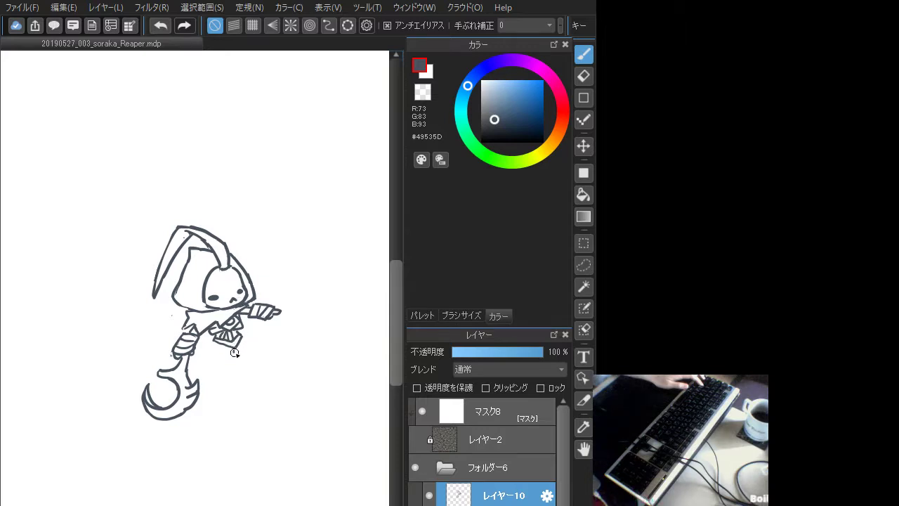
Add a round belt knot at the hip and a ragged cloth strip trailing diagonally down from it
mouse_move(236, 343)
left_mouse_down()
mouse_move(272, 371)
mouse_move(260, 370)
left_mouse_up()
key("ctrl+z")
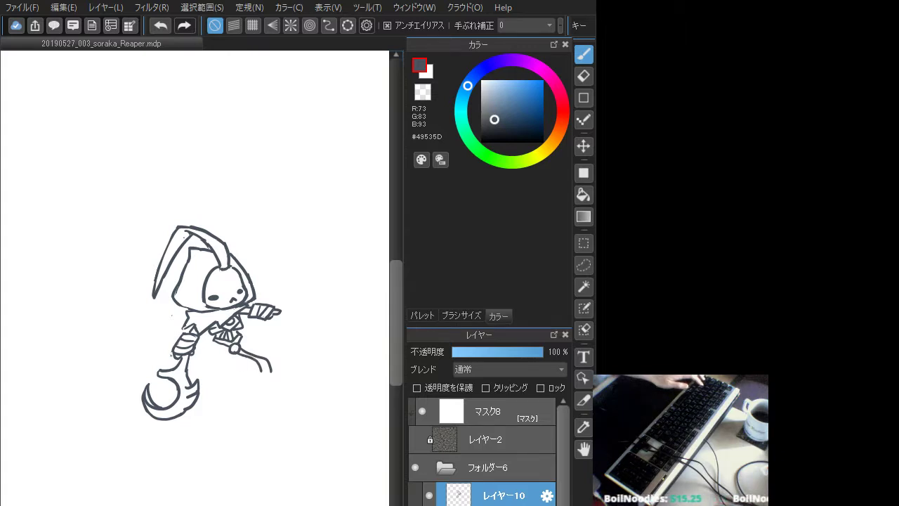
key("ctrl+z")
key("ctrl+z")
key("ctrl+z")
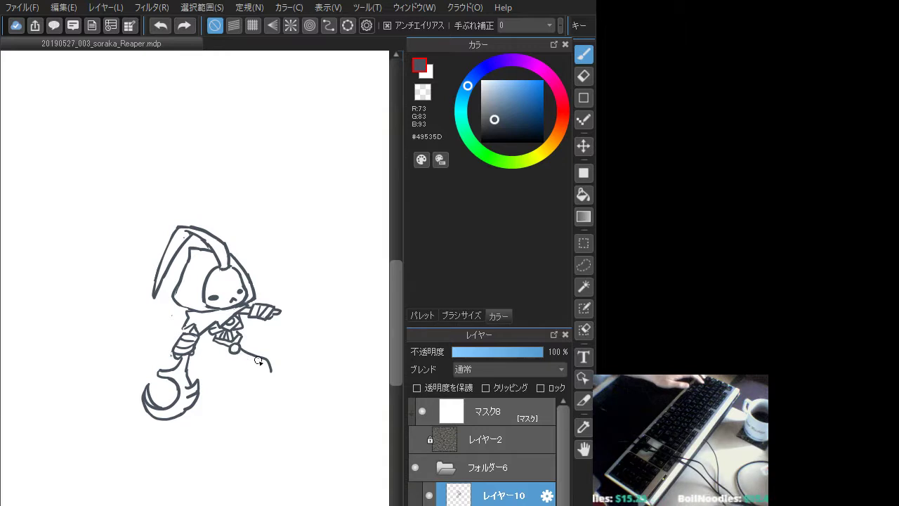
mouse_move(241, 351)
left_mouse_down()
mouse_move(260, 367)
mouse_move(237, 353)
mouse_move(254, 376)
mouse_move(266, 369)
mouse_move(244, 349)
left_mouse_up()
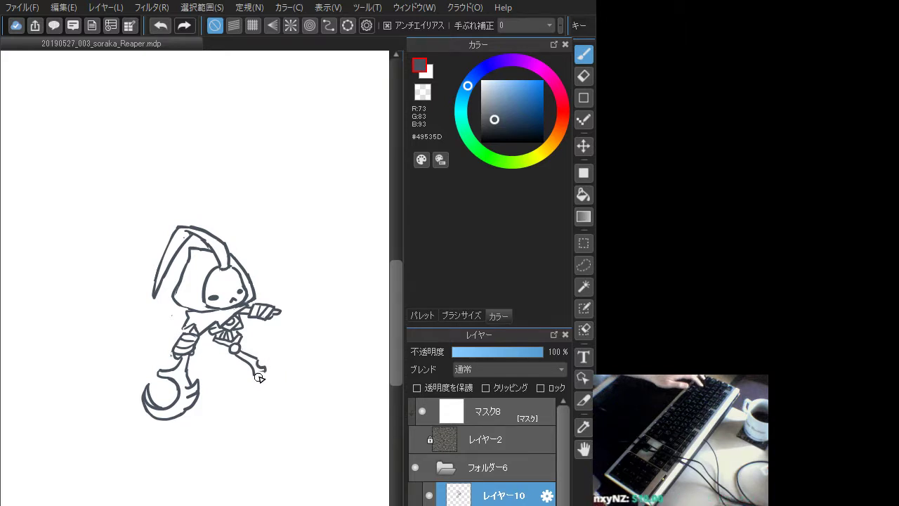
left_click_drag(263, 373, 253, 376)
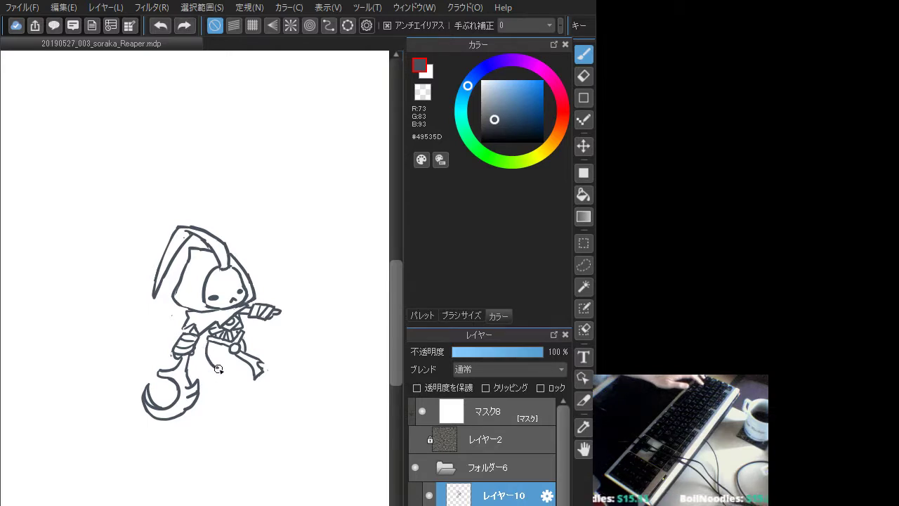
Try drawing the skirt's left side curving down from the belt, with a rounded flap beside the crescent
mouse_move(218, 368)
left_mouse_down()
mouse_move(193, 381)
mouse_move(209, 359)
mouse_move(189, 379)
mouse_move(203, 393)
mouse_move(215, 395)
mouse_move(215, 366)
mouse_move(206, 391)
left_mouse_up()
key("ctrl+z")
key("ctrl+z")
key("ctrl+z")
key("ctrl+z")
key("ctrl+z")
key("ctrl+z")
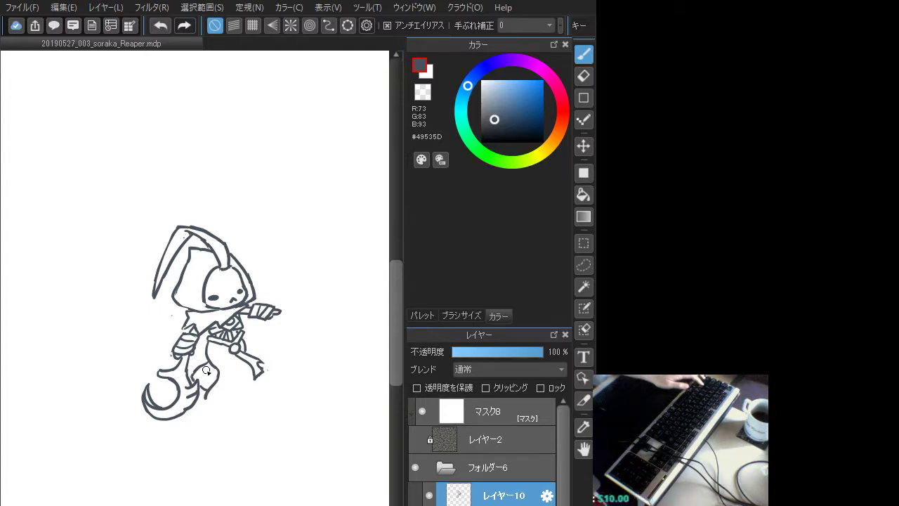
key("ctrl+z")
Try outlining a long skirt with a wide curved hem and a ragged right corner below the cloth strip
mouse_move(196, 376)
left_mouse_down()
mouse_move(230, 399)
mouse_move(206, 399)
mouse_move(230, 405)
mouse_move(207, 390)
mouse_move(213, 404)
mouse_move(235, 404)
mouse_move(265, 382)
mouse_move(260, 366)
mouse_move(267, 380)
mouse_move(238, 357)
mouse_move(274, 400)
mouse_move(273, 392)
mouse_move(225, 407)
left_mouse_up()
key("ctrl+z")
key("ctrl+z")
key("ctrl+z")
key("ctrl+z")
key("ctrl+z")
key("ctrl+z")
key("ctrl+z")
key("ctrl+z")
left_click_drag(259, 381, 269, 393)
key("ctrl+z")
key("ctrl+z")
mouse_move(269, 394)
left_mouse_down()
mouse_move(210, 406)
mouse_move(265, 392)
left_mouse_up()
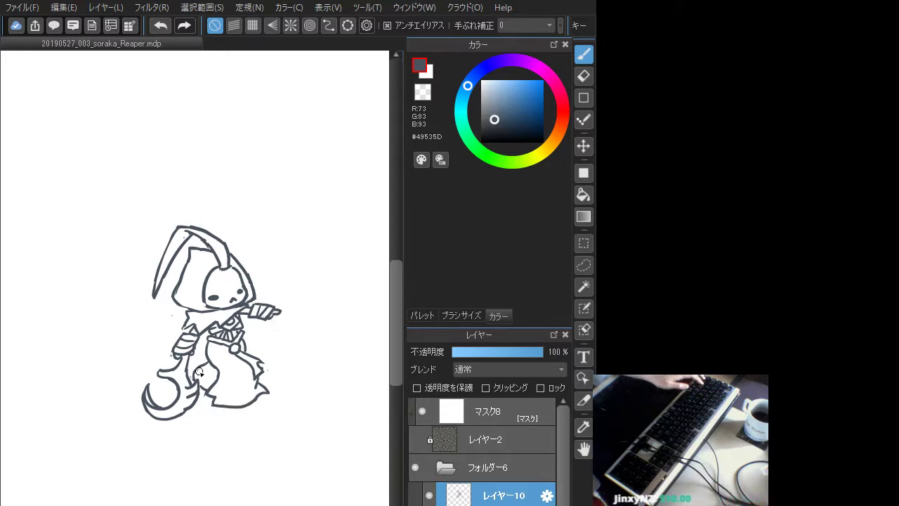
Try reshaping the long skirt's left flap and its curved hem
key("ctrl+z")
left_click_drag(201, 366, 209, 382)
key("ctrl+z")
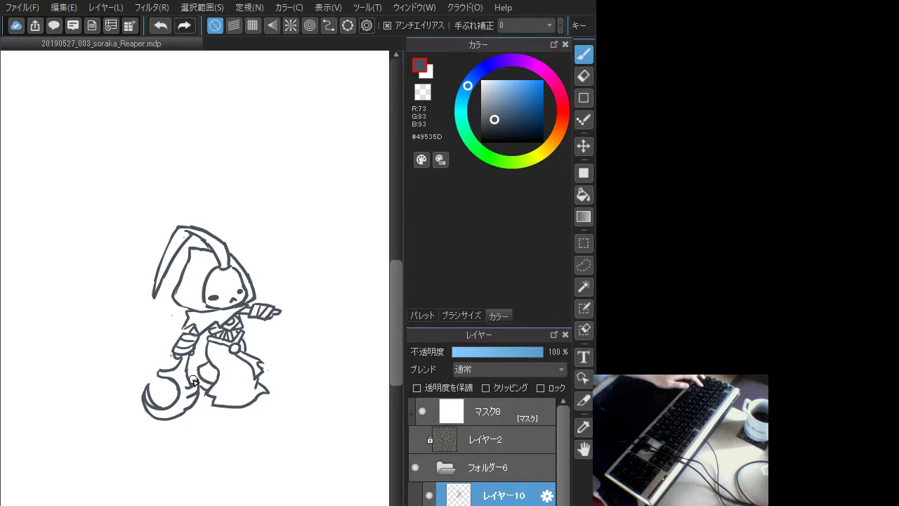
key("ctrl+z")
mouse_move(213, 383)
left_mouse_down()
mouse_move(224, 403)
mouse_move(262, 388)
left_mouse_up()
key("ctrl+z")
key("ctrl+z")
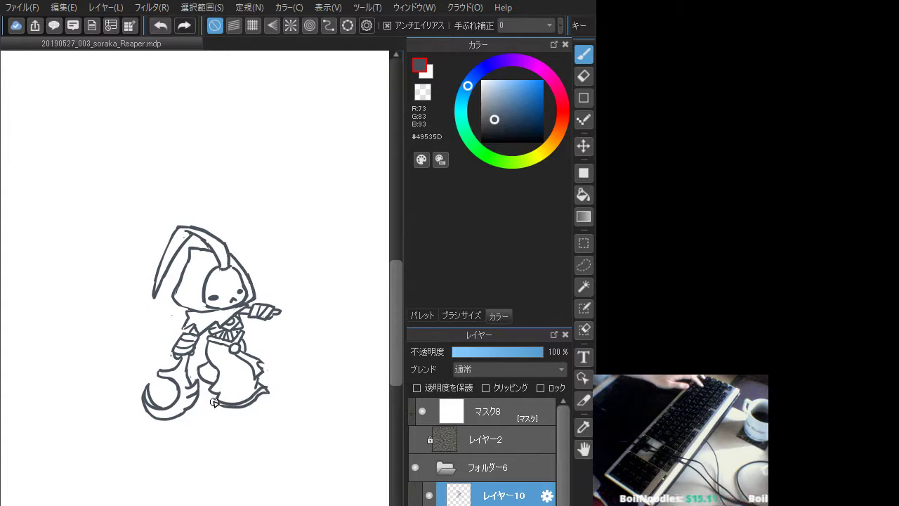
left_click_drag(211, 403, 255, 403)
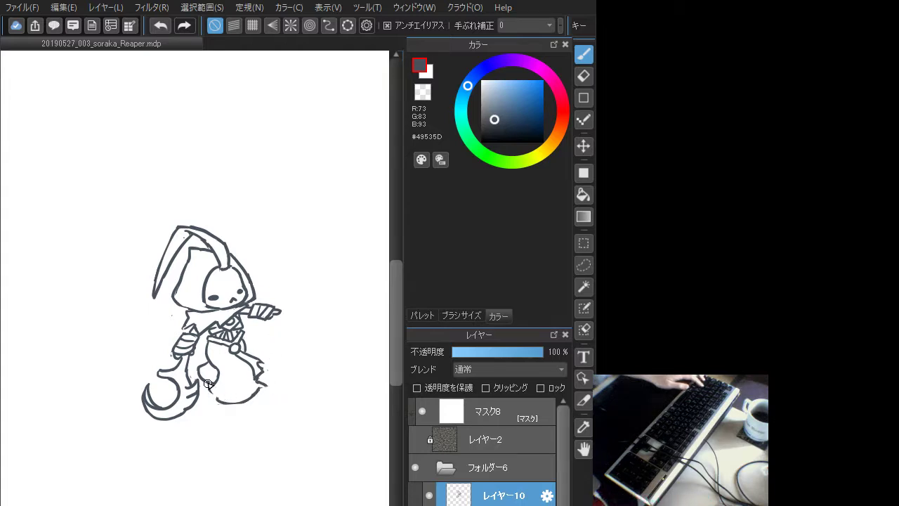
mouse_move(211, 395)
left_mouse_down()
mouse_move(259, 404)
mouse_move(265, 393)
mouse_move(244, 400)
left_mouse_up()
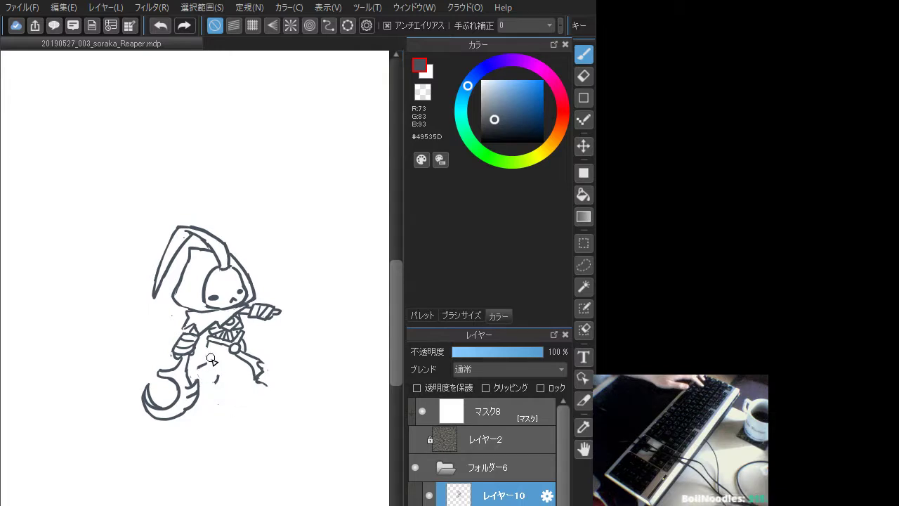
Replace the long skirt with a shorter one that has a flared left side and a shallow curved hem
key("ctrl+z")
left_click_drag(208, 342, 211, 367)
key("ctrl+z")
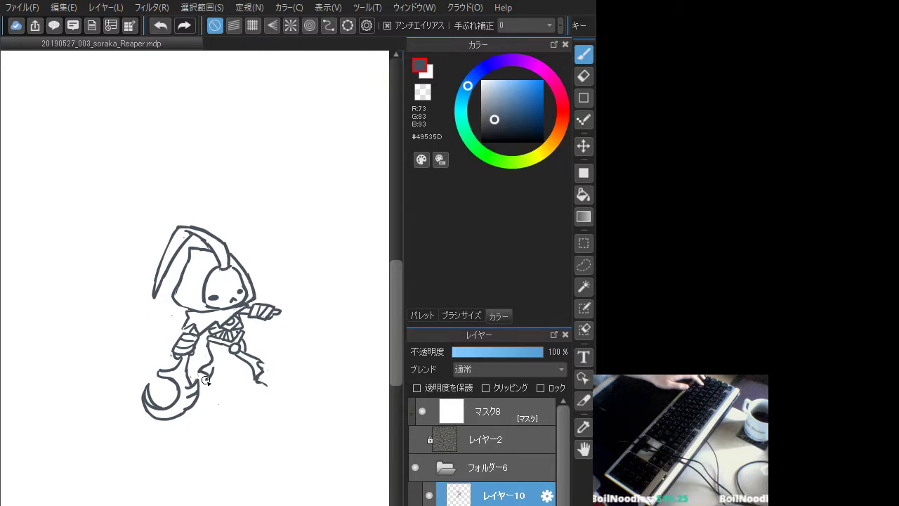
mouse_move(206, 380)
left_mouse_down()
mouse_move(242, 386)
mouse_move(255, 378)
left_mouse_up()
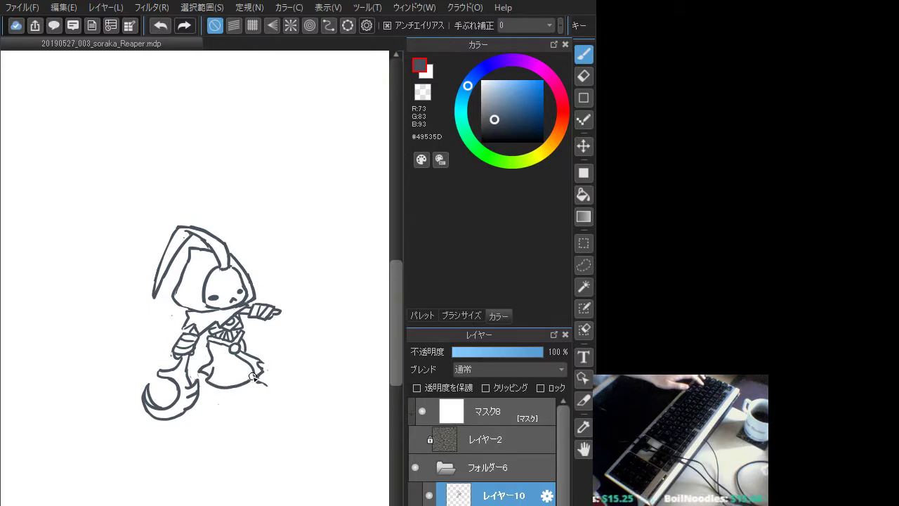
key("ctrl+z")
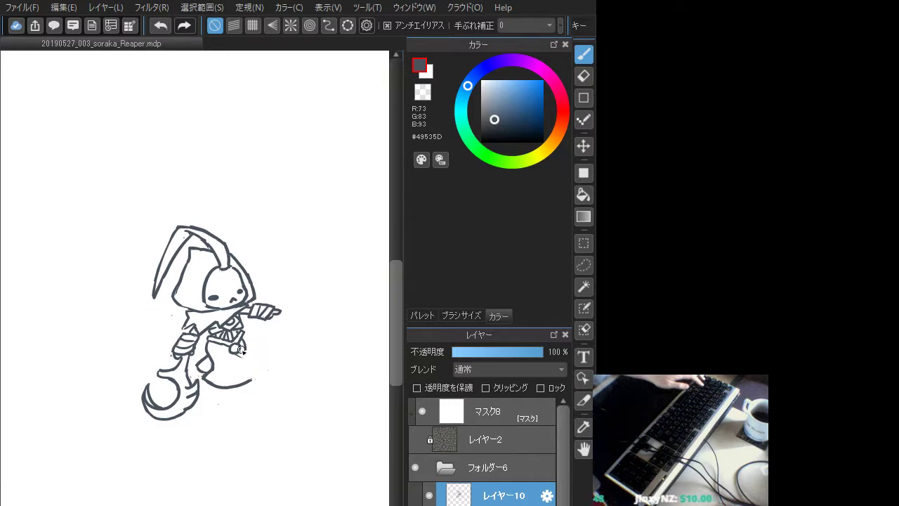
Redraw the cloth strip trailing from the belt knot, with a pointed end beside the skirt's hem
left_click_drag(236, 353, 261, 369)
key("ctrl+z")
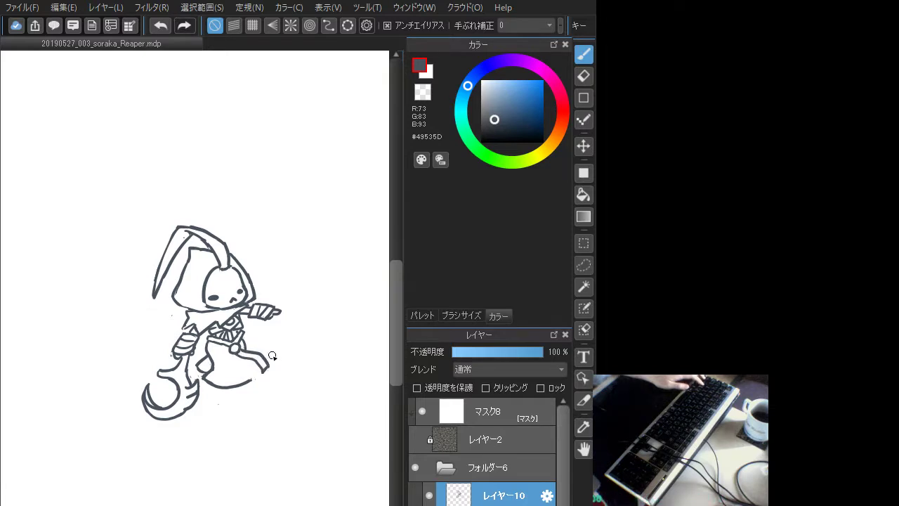
key("ctrl+z")
left_click_drag(266, 367, 252, 378)
key("ctrl+z")
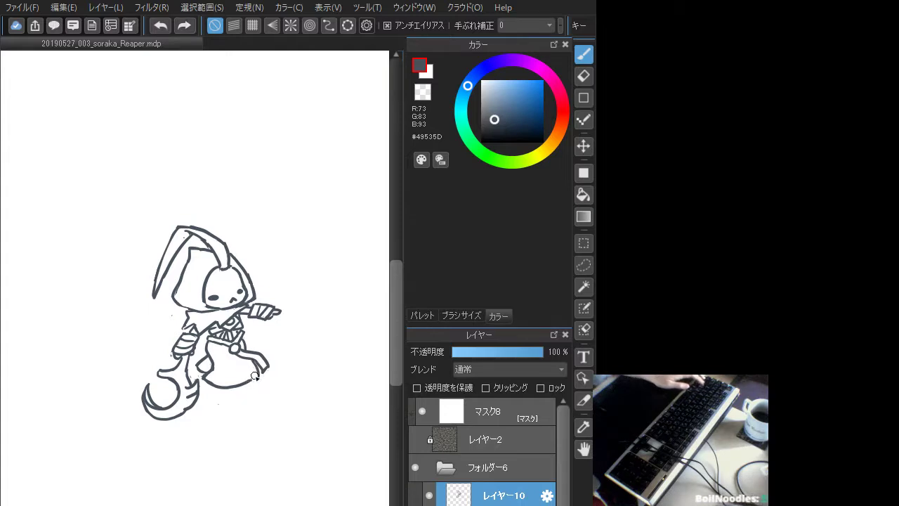
Add the skirt's right edge beneath the cloth strip and join it to the hem's right corner
mouse_move(236, 355)
left_mouse_down()
mouse_move(253, 379)
mouse_move(246, 366)
left_mouse_up()
key("ctrl+z")
key("ctrl+z")
key("ctrl+z")
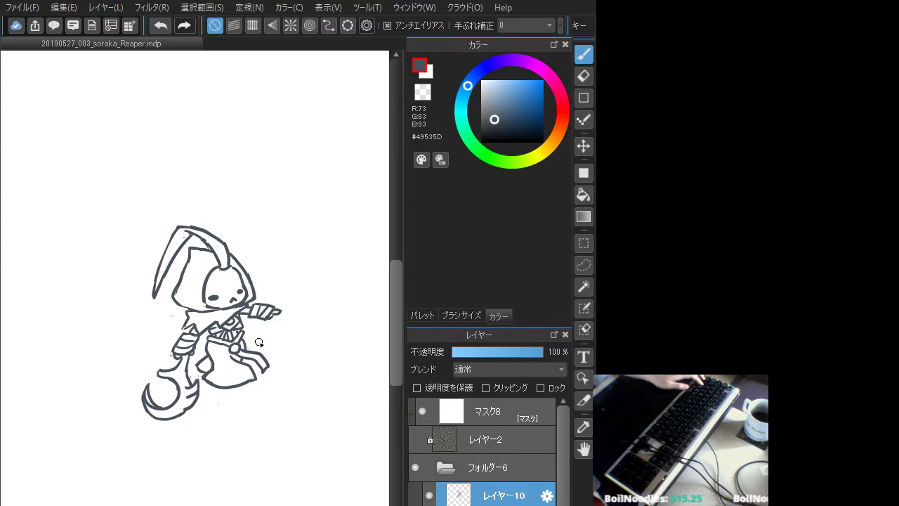
key("ctrl+z")
left_click_drag(242, 361, 254, 357)
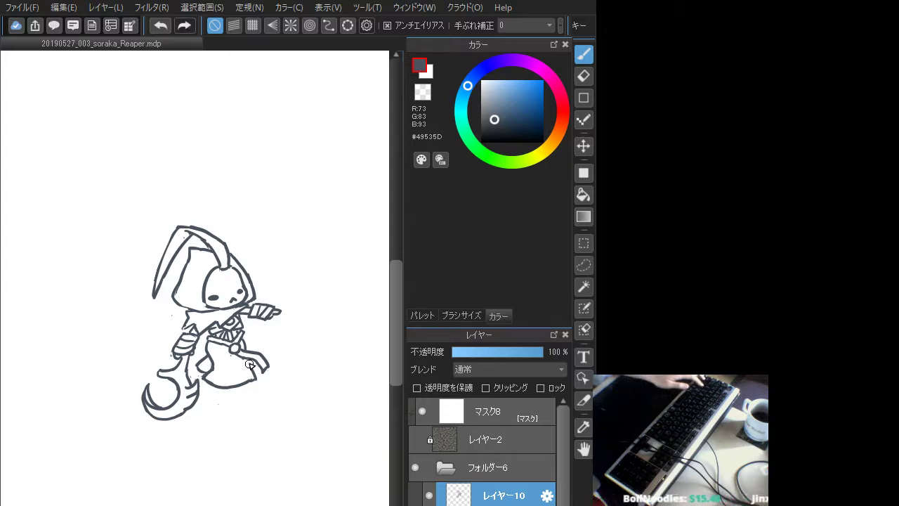
left_click_drag(243, 359, 255, 374)
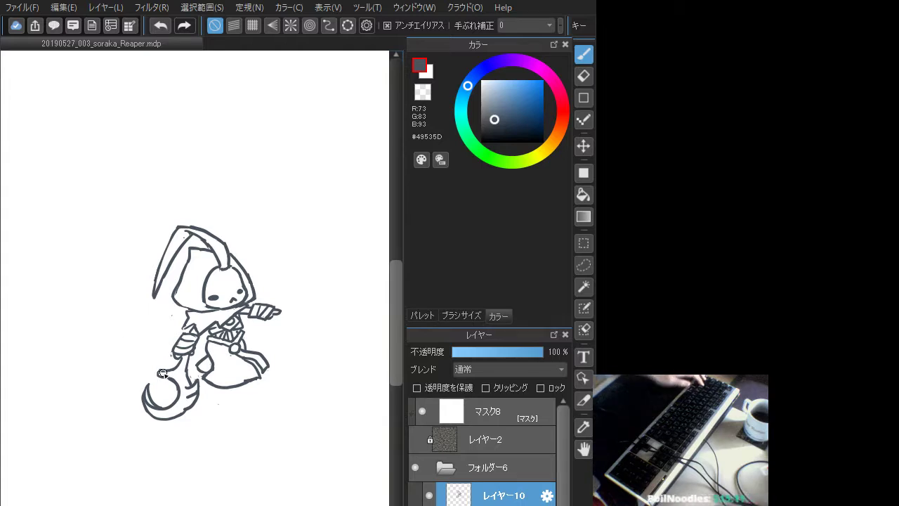
Lasso the crescent, scale it down to about 70% beneath the banded arm, and clear the selection
left_click(584, 265)
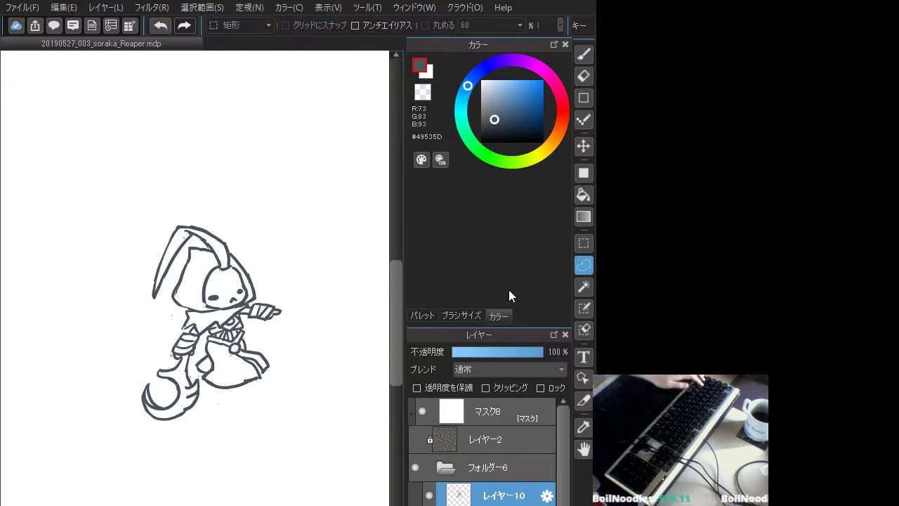
mouse_move(163, 361)
left_mouse_down()
mouse_move(199, 378)
mouse_move(198, 417)
mouse_move(142, 429)
mouse_move(146, 378)
mouse_move(163, 360)
left_mouse_up()
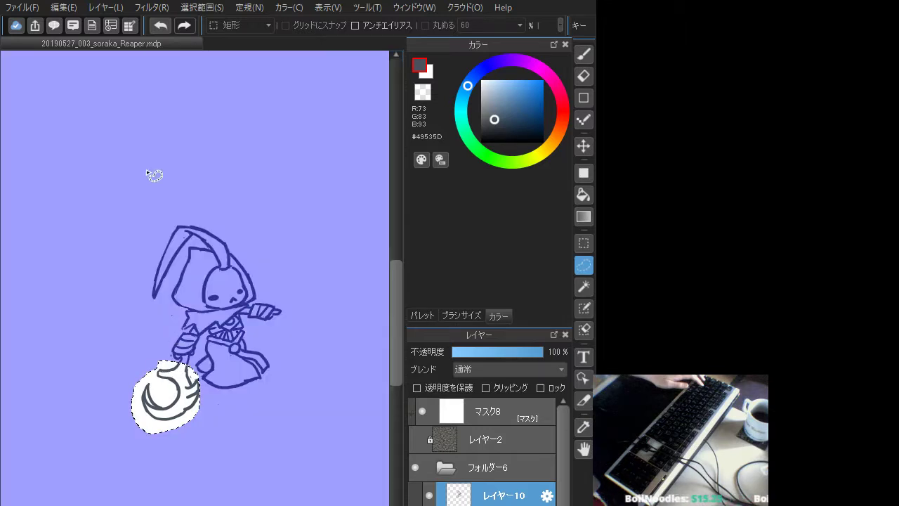
left_click(198, 9)
left_click(225, 123)
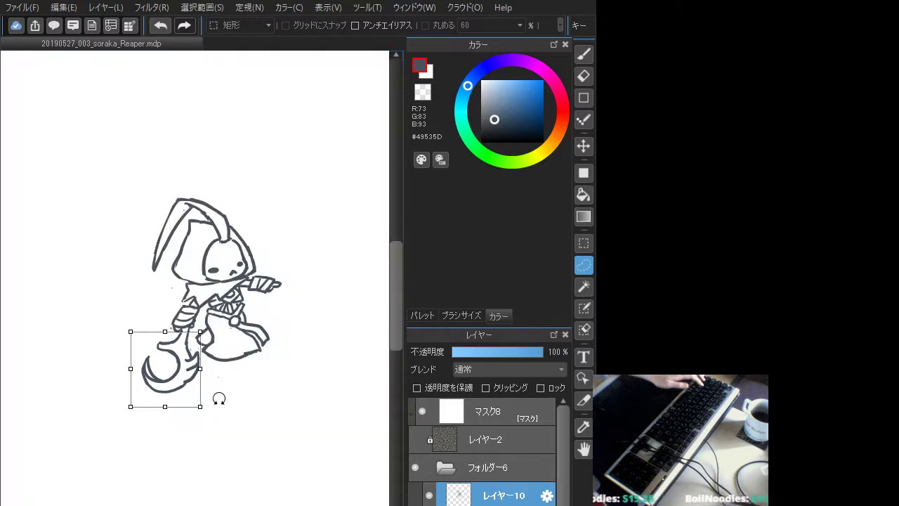
left_click_drag(200, 407, 169, 368)
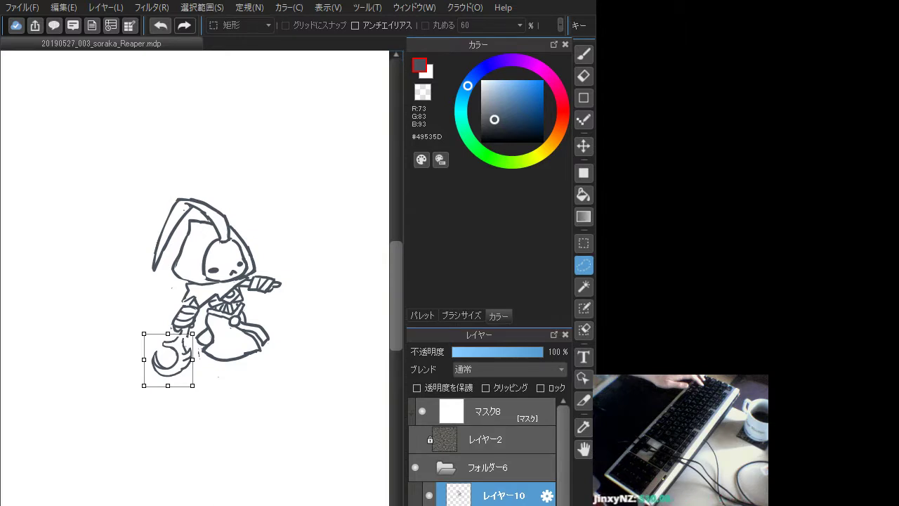
key("Return")
scroll(353, 466, "up", 1)
key("ctrl+d")
Draw a scarf tail with a forked end, sweeping from the cape's left edge out behind the figure
key("b")
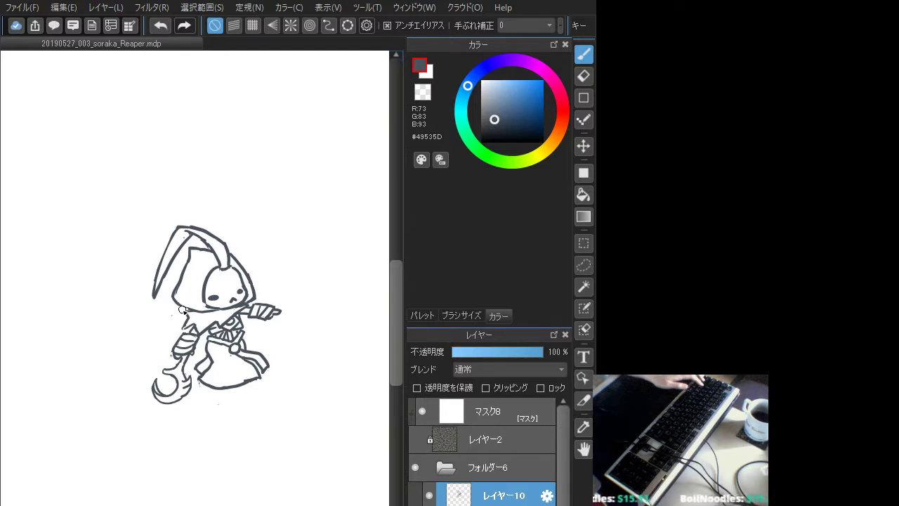
mouse_move(186, 314)
left_mouse_down()
mouse_move(134, 342)
mouse_move(146, 347)
mouse_move(170, 328)
mouse_move(144, 345)
left_mouse_up()
key("ctrl+z")
key("ctrl+z")
left_click_drag(179, 322, 148, 347)
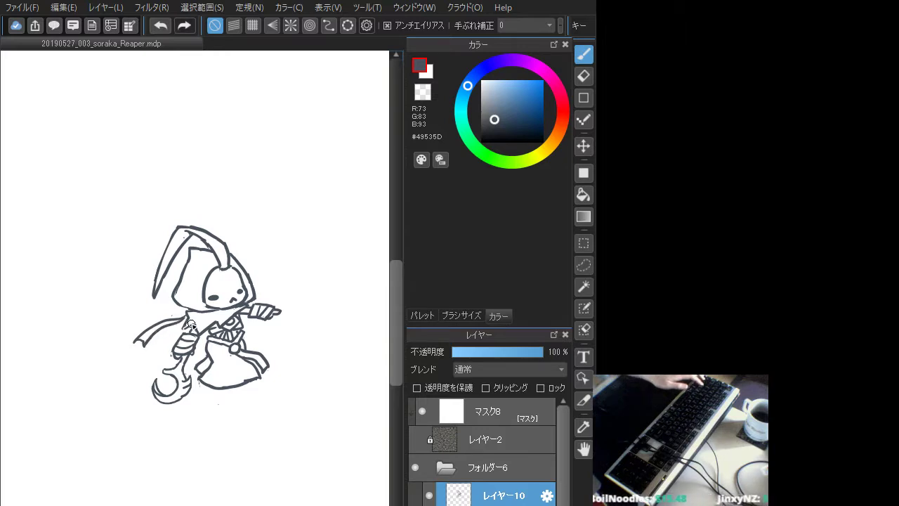
key("ctrl+z")
left_click_drag(179, 322, 143, 349)
key("ctrl+z")
Draw a second, shorter scarf tail beneath the first, ending beside the banded arm
mouse_move(179, 322)
left_mouse_down()
mouse_move(143, 347)
mouse_move(182, 328)
mouse_move(157, 351)
mouse_move(182, 341)
mouse_move(199, 300)
mouse_move(186, 302)
mouse_move(165, 350)
mouse_move(171, 338)
mouse_move(177, 343)
mouse_move(162, 351)
mouse_move(184, 339)
left_mouse_up()
key("ctrl+z")
key("ctrl+z")
key("ctrl+z")
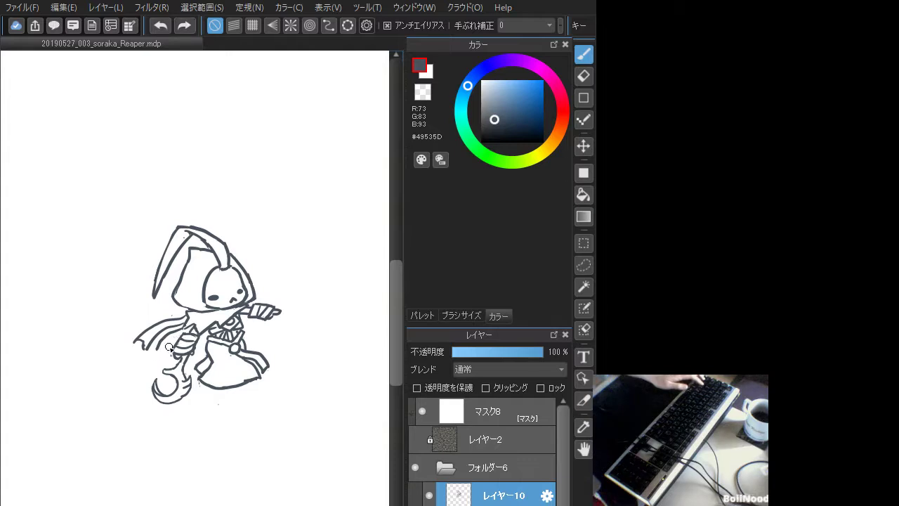
key("ctrl+z")
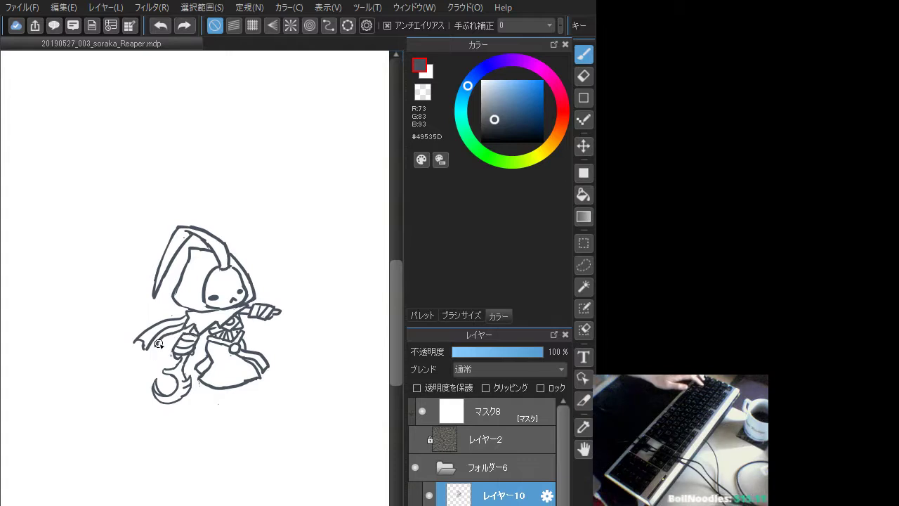
mouse_move(159, 344)
left_mouse_down()
mouse_move(181, 333)
mouse_move(182, 323)
mouse_move(157, 347)
left_mouse_up()
key("ctrl+z")
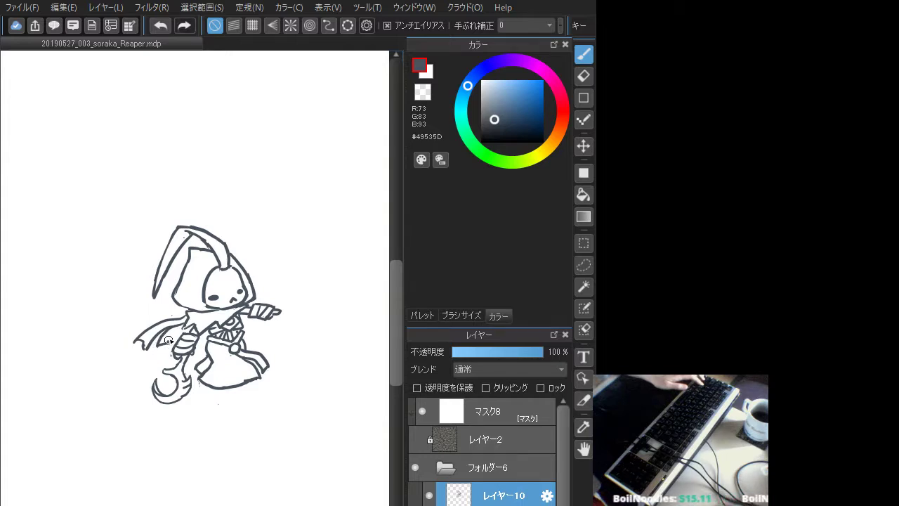
key("ctrl+z")
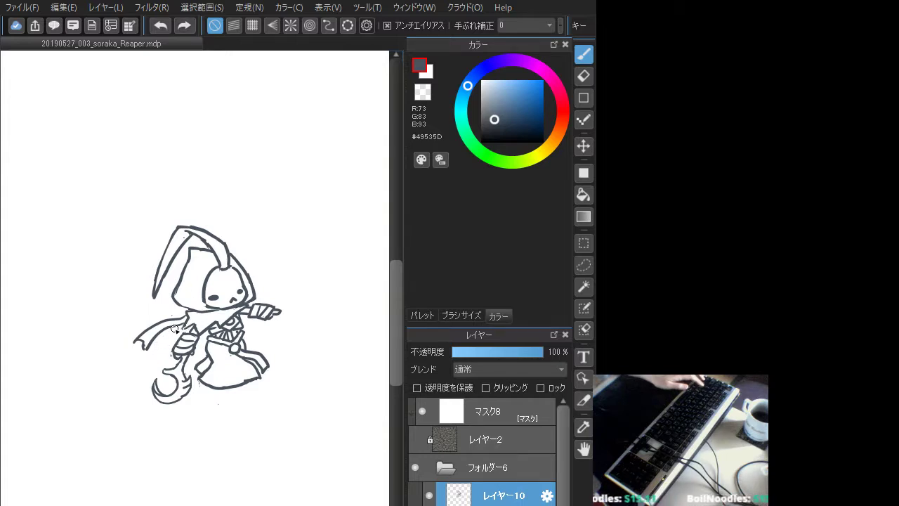
mouse_move(179, 324)
left_mouse_down()
mouse_move(156, 344)
mouse_move(177, 329)
mouse_move(167, 338)
left_mouse_up()
key("ctrl+z")
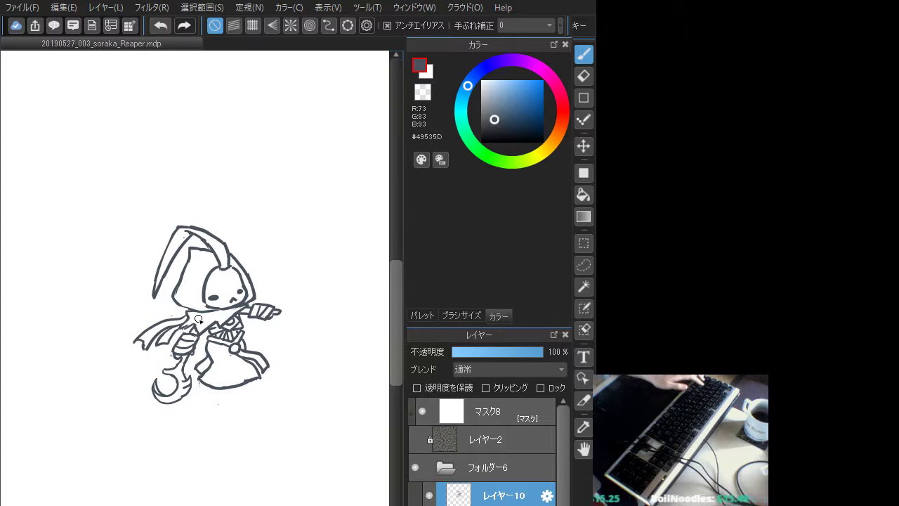
Reshape the longer scarf tail's forked end into a single pointed tip and touch up the cape's collar line beneath the face
key("ctrl+z")
left_click_drag(185, 327, 193, 324)
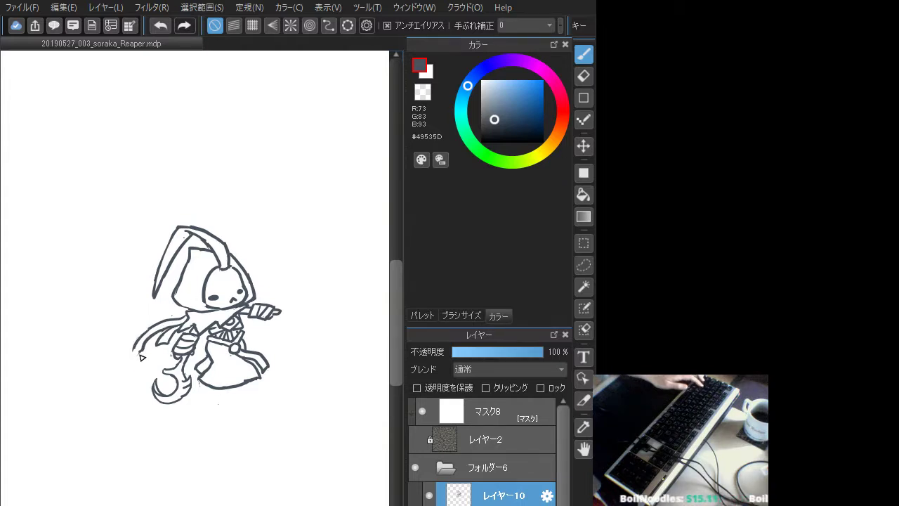
left_click_drag(143, 350, 133, 360)
key("ctrl+z")
key("ctrl+z")
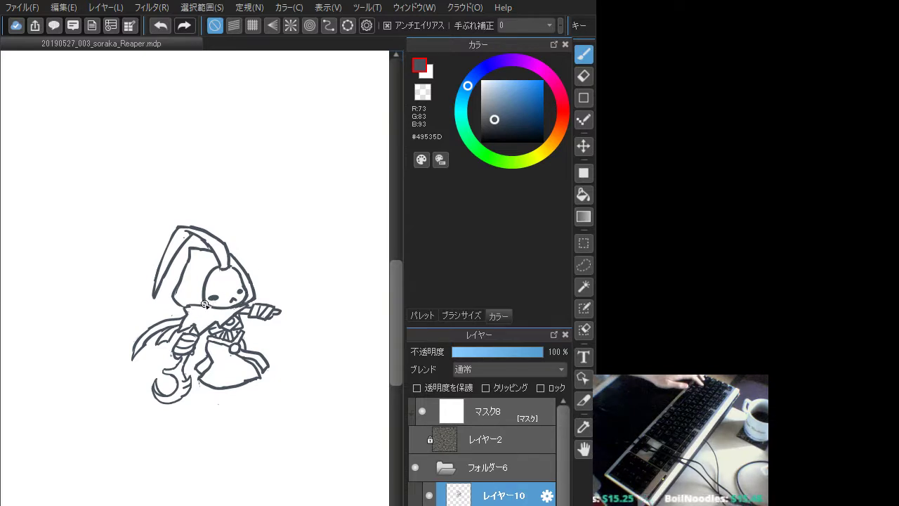
key("ctrl+z")
left_click_drag(194, 305, 219, 307)
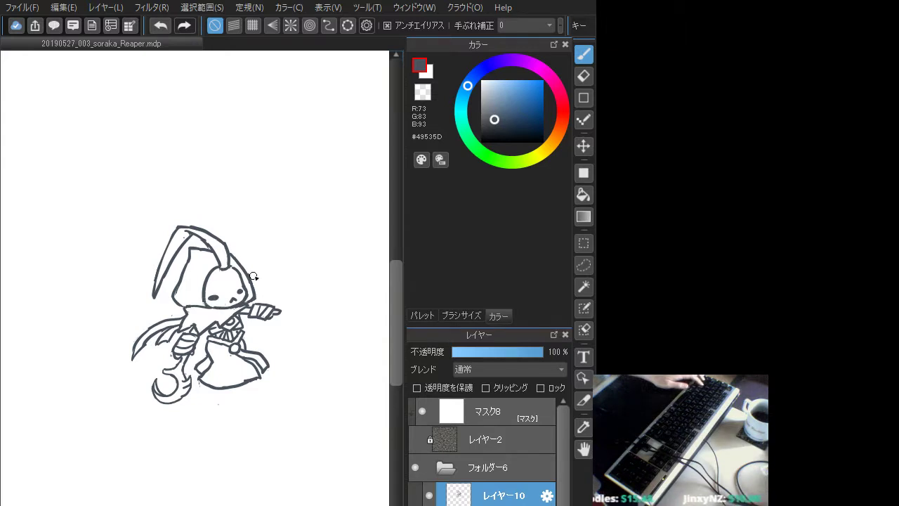
Try sketching a flat ground ellipse with a spiky stroke above it beside the skirt, and undo the strokes
left_click_drag(285, 382, 263, 387)
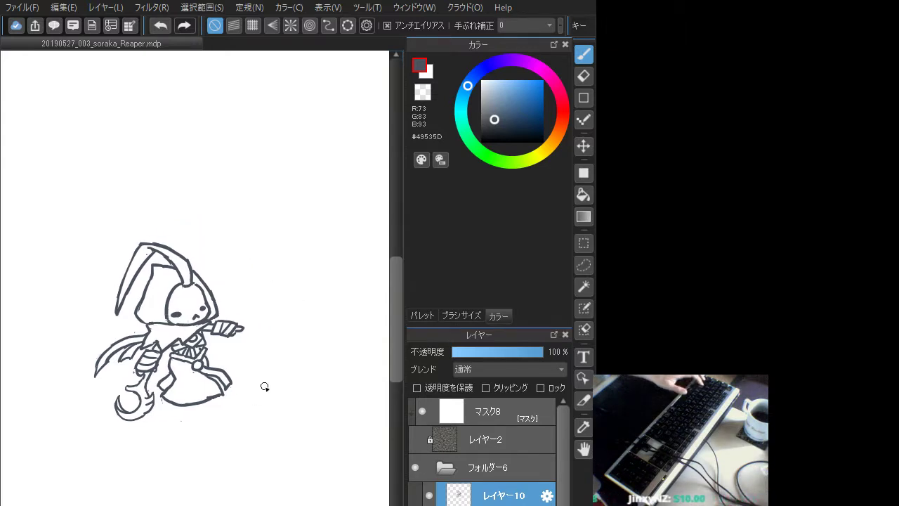
mouse_move(254, 353)
left_mouse_down()
mouse_move(269, 389)
mouse_move(327, 378)
mouse_move(289, 370)
mouse_move(256, 384)
mouse_move(305, 387)
mouse_move(334, 375)
mouse_move(287, 371)
left_mouse_up()
key("ctrl+z")
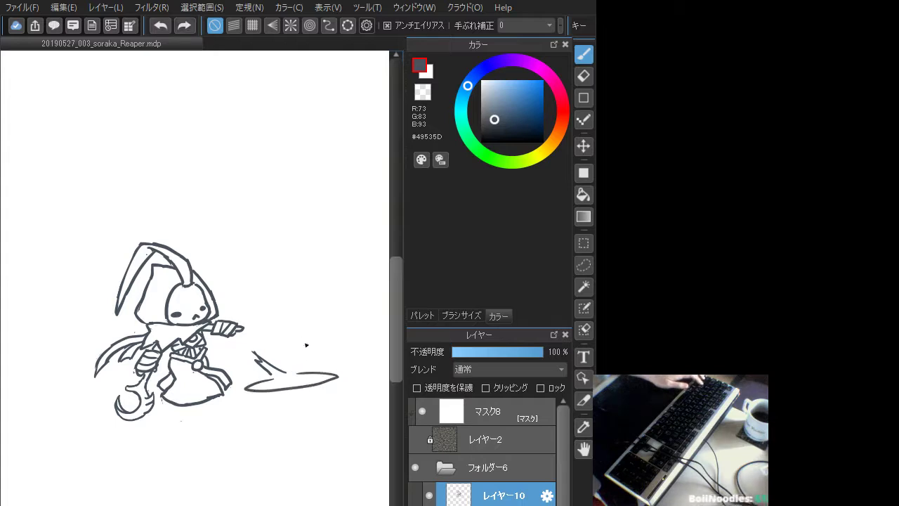
key("ctrl+z")
key("ctrl+z")
key("ctrl+z")
Select the whole figure with a rectangle, enlarge it about 3.6 times to nearly fill the canvas, and clear the selection
left_click_drag(221, 368, 283, 371)
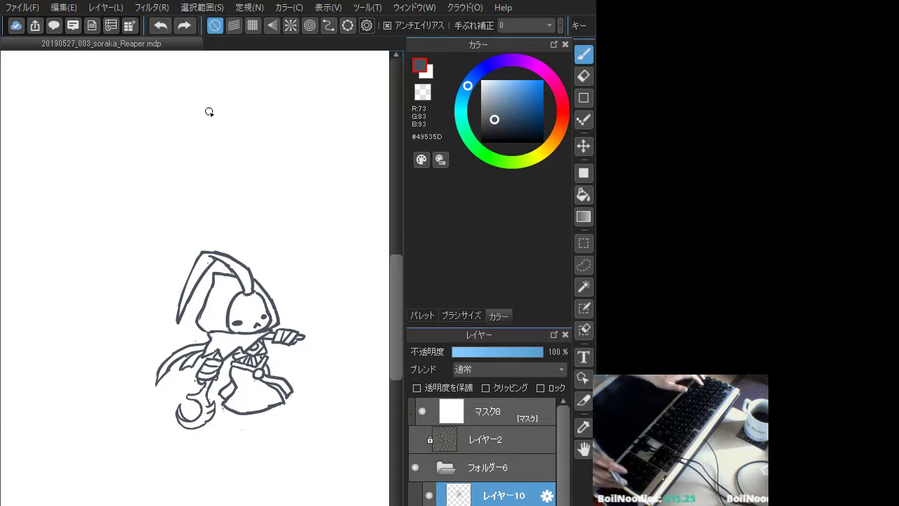
key("ctrl+plus")
key("ctrl+minus")
key("ctrl+minus")
key("ctrl+minus")
key("ctrl+minus")
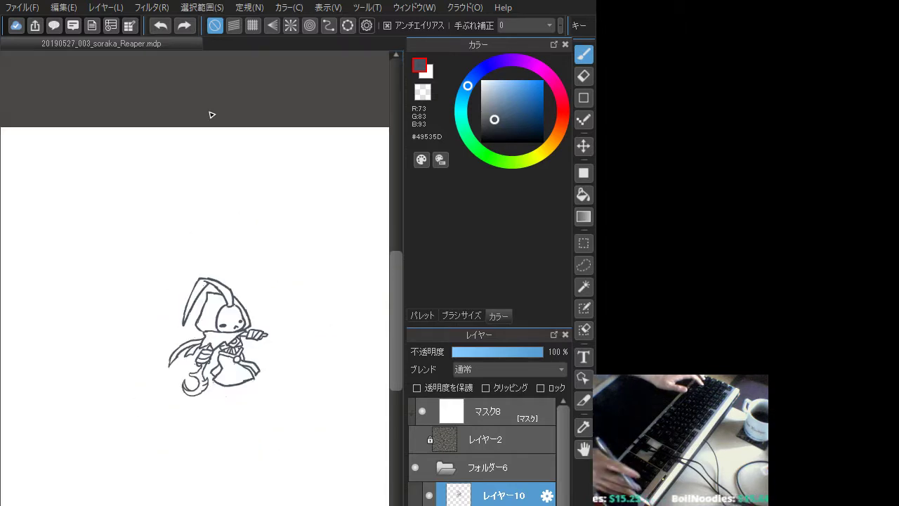
left_click_drag(172, 413, 138, 431)
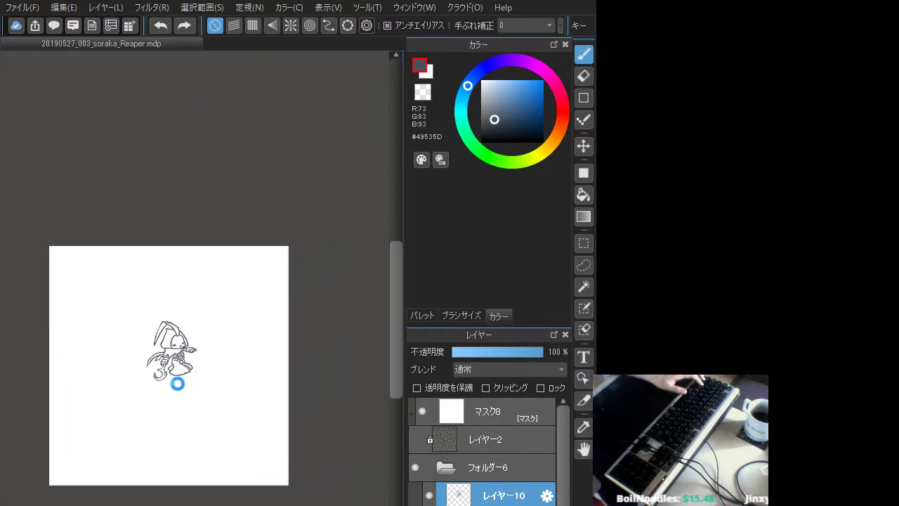
left_click(583, 243)
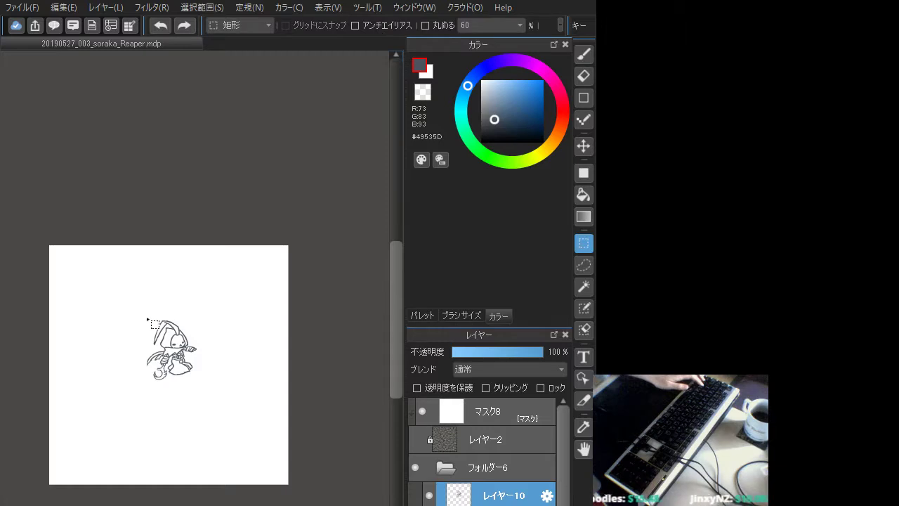
left_click_drag(140, 317, 204, 383)
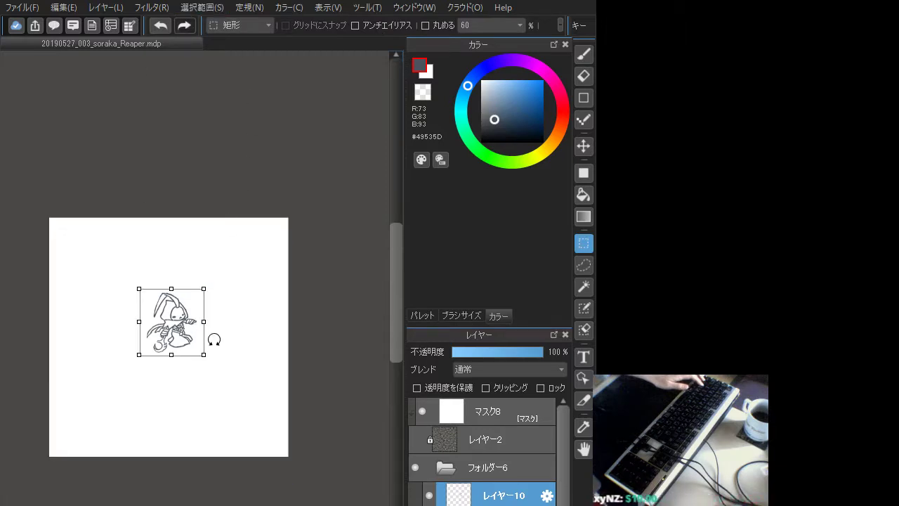
mouse_move(203, 357)
left_mouse_down()
mouse_move(295, 442)
mouse_move(294, 465)
mouse_move(287, 457)
left_mouse_up()
left_click_drag(220, 394, 209, 399)
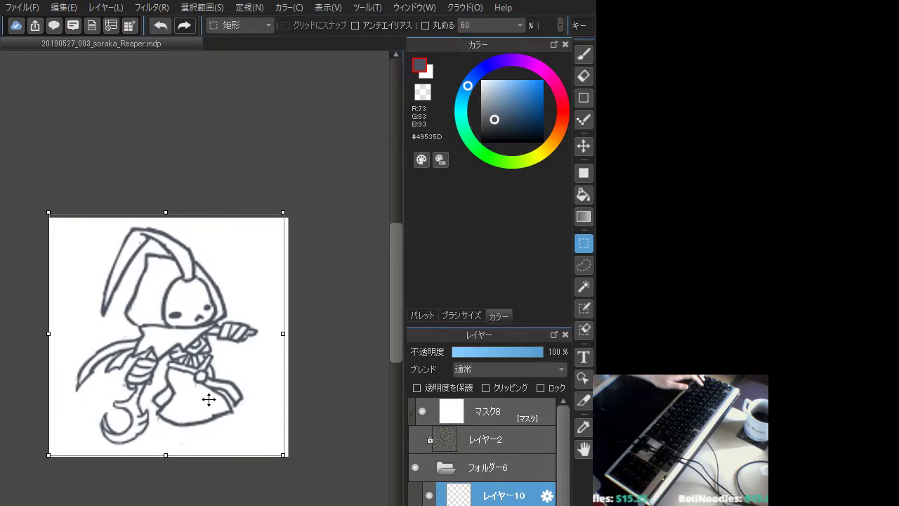
left_click_drag(203, 397, 206, 415)
key("Return")
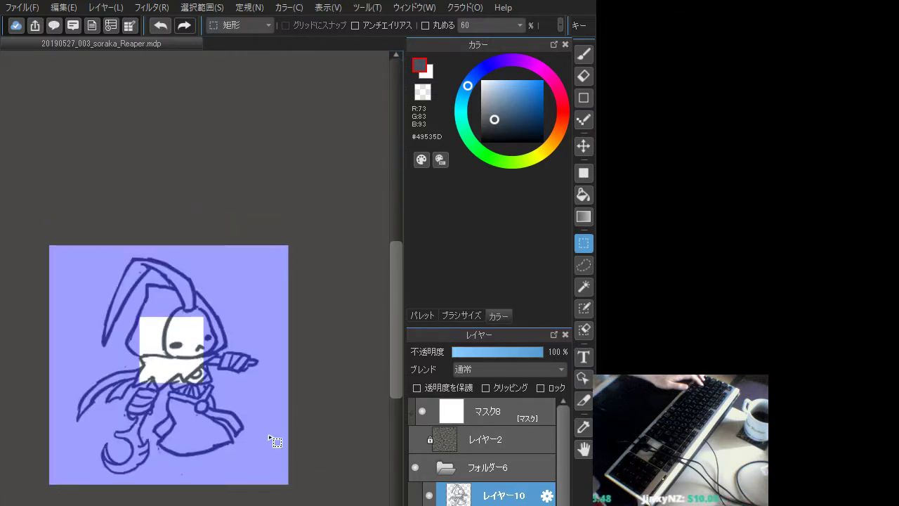
key("ctrl+d")
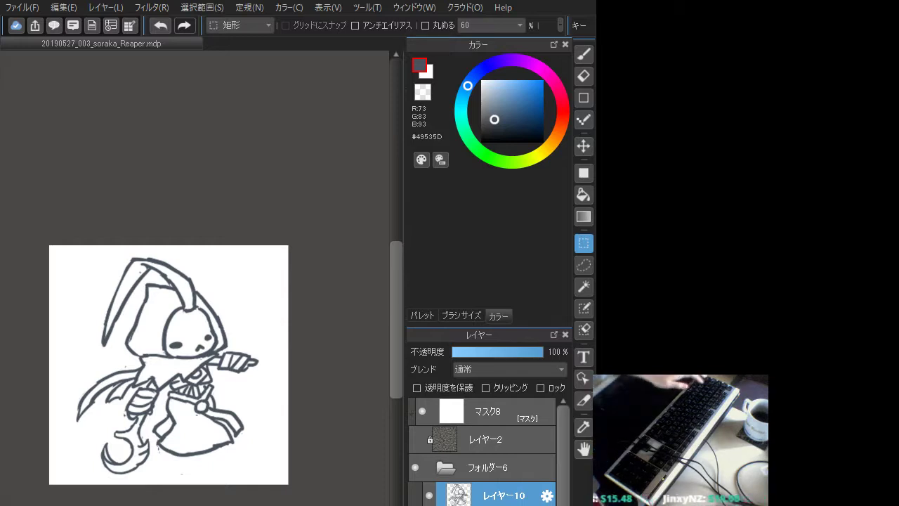
Try the brush at size 20 with a zigzag test stroke in the empty area above the pointing arm, and undo it
key("b")
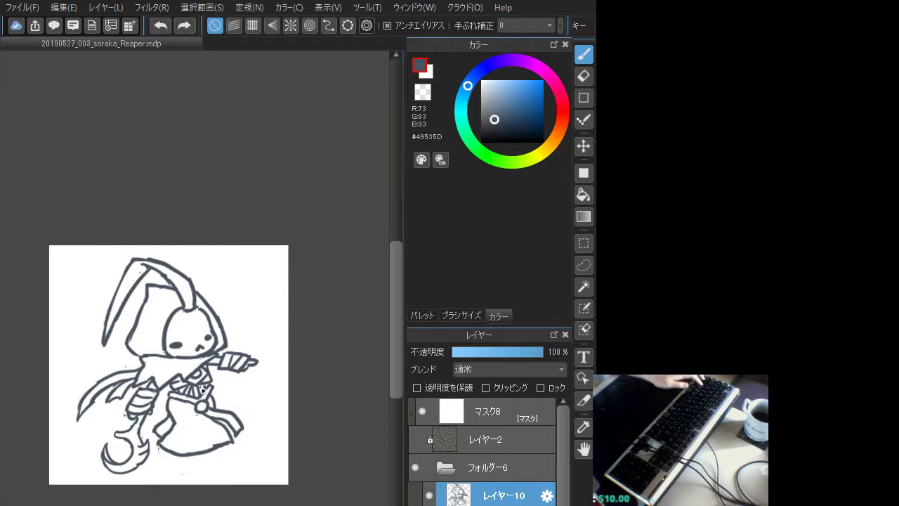
key("ctrl+y")
scroll(155, 287, "up", 2)
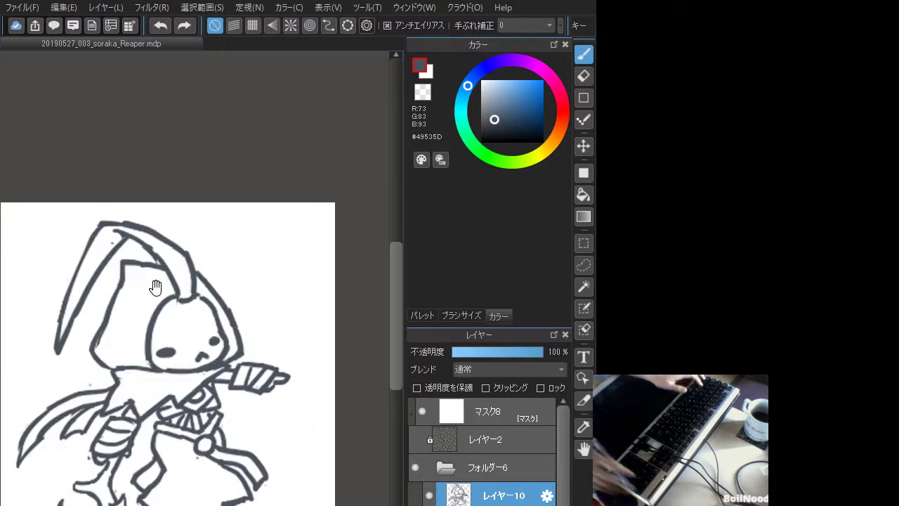
left_click_drag(178, 323, 212, 283)
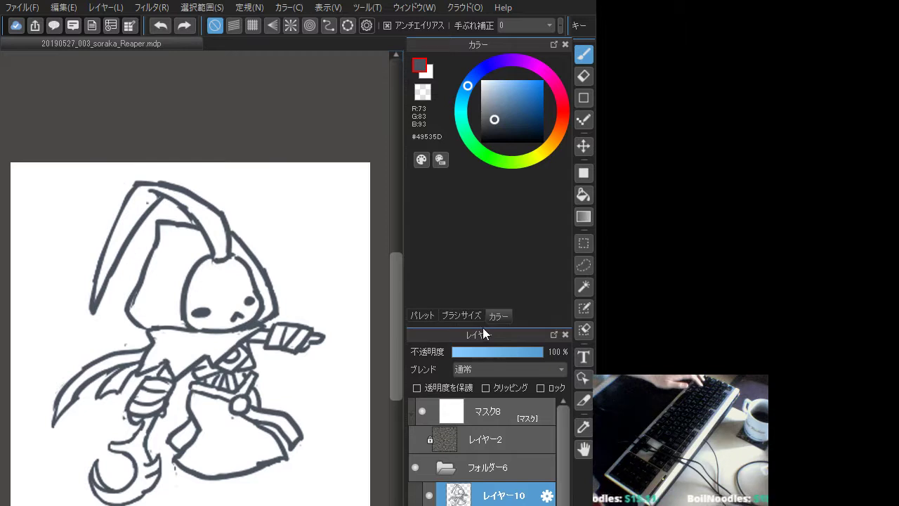
left_click(465, 316)
left_click(423, 150)
left_click_drag(297, 267, 325, 291)
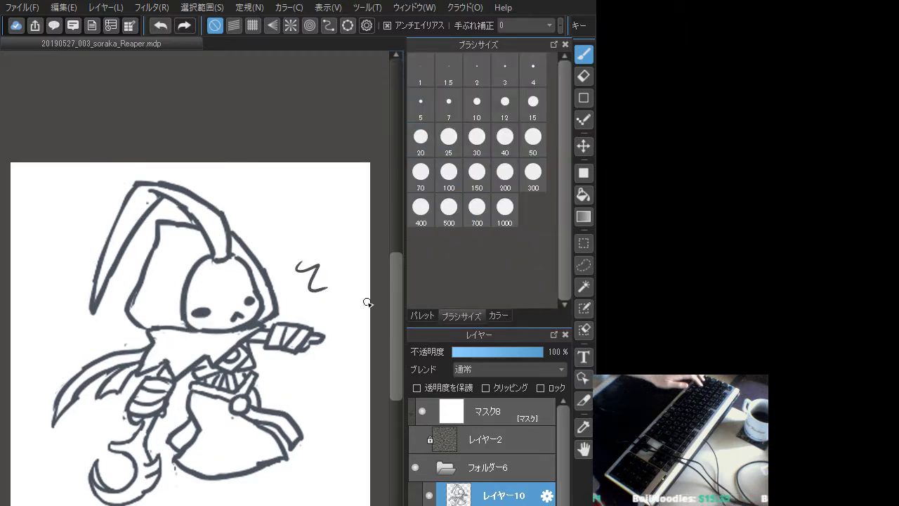
key("ctrl+z")
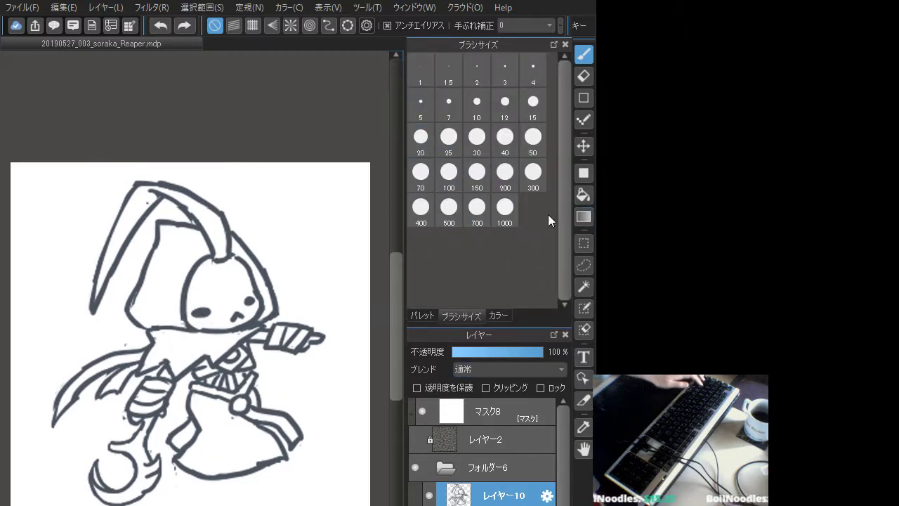
Protect the transparency of レイヤー10 and recolour the whole sketch bright green #52FF42 with a filled rectangle
left_click(433, 392)
left_click(584, 173)
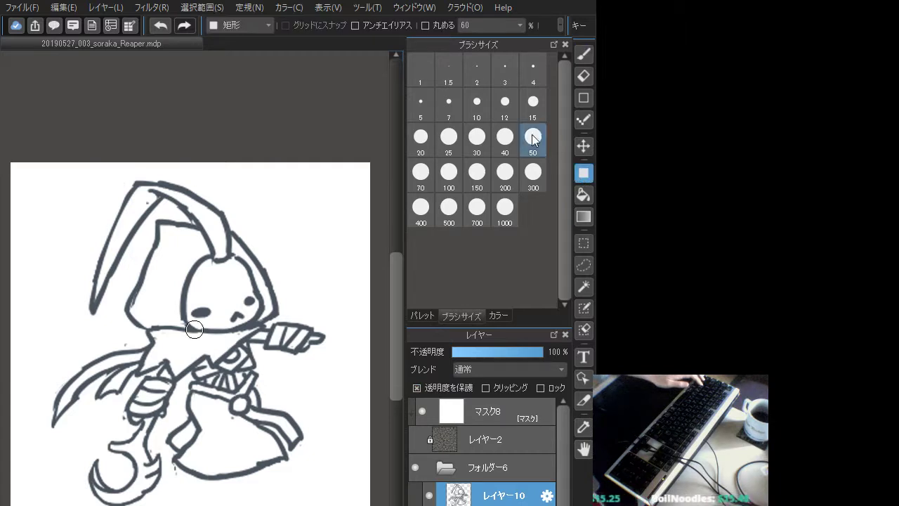
left_click(502, 316)
left_click(490, 158)
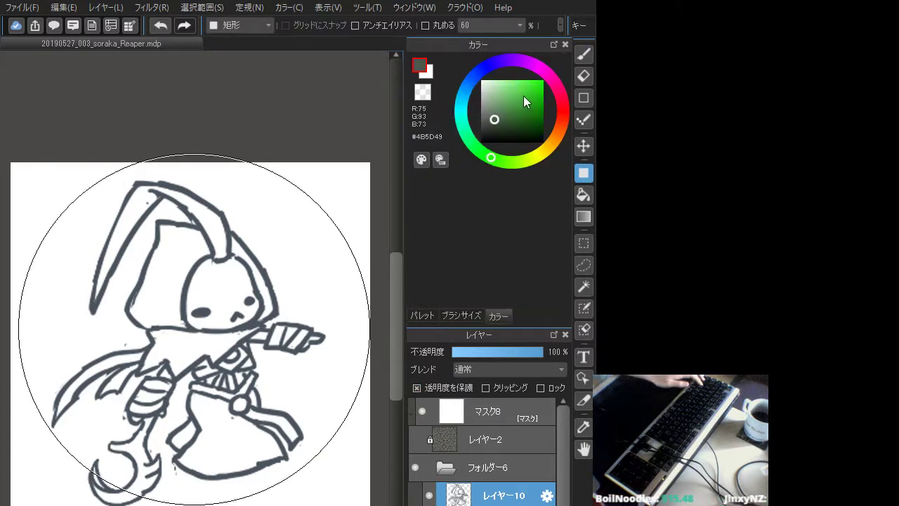
left_click(528, 82)
left_click_drag(25, 163, 351, 502)
Lower the green sketch layer's opacity to 25% and add a new active layer above it
left_click(475, 351)
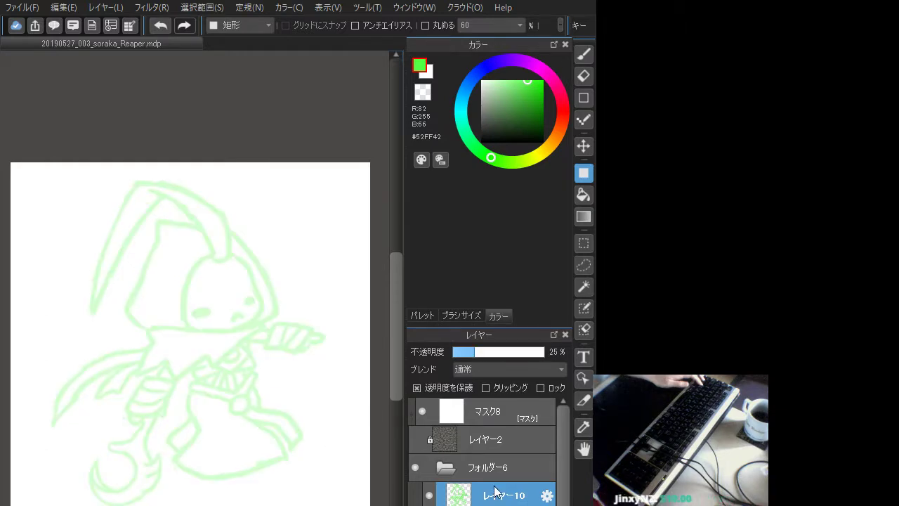
key("ctrl+shift+n")
left_click(507, 505)
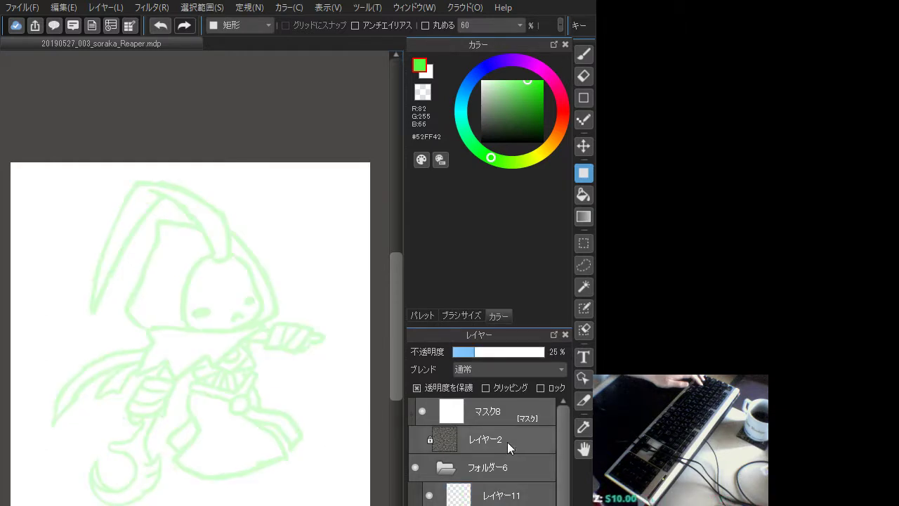
left_click(525, 493)
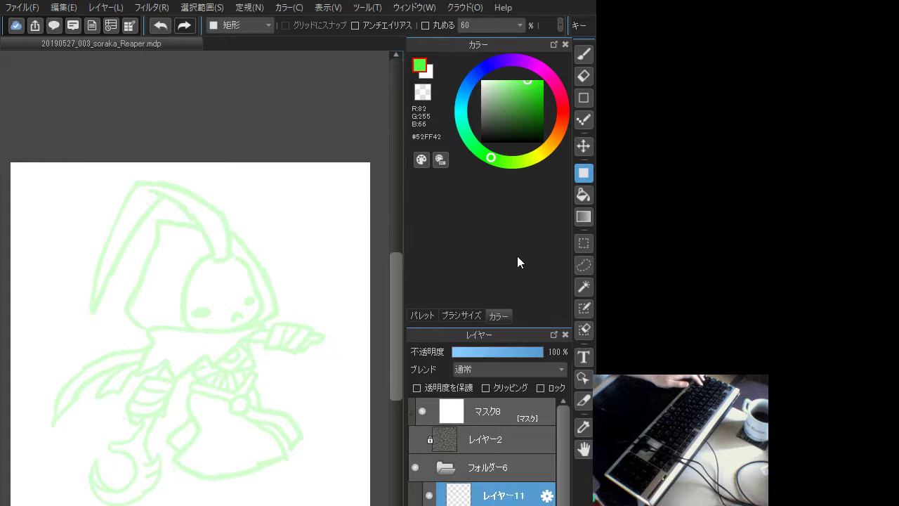
Switch to the brush and set its colour to dark purple-grey #433C49 for inking
left_click(583, 59)
left_click(514, 62)
left_click_drag(510, 113, 494, 109)
left_click_drag(289, 270, 317, 348)
key("ctrl+z")
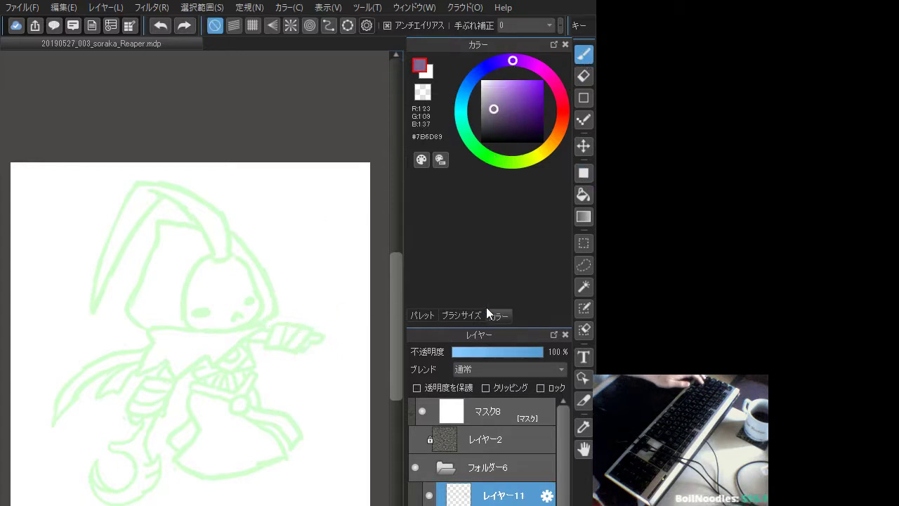
left_click(487, 126)
Try the brush at size 30 with a test squiggle and a stroke along the face's right edge, and undo both
left_click(470, 316)
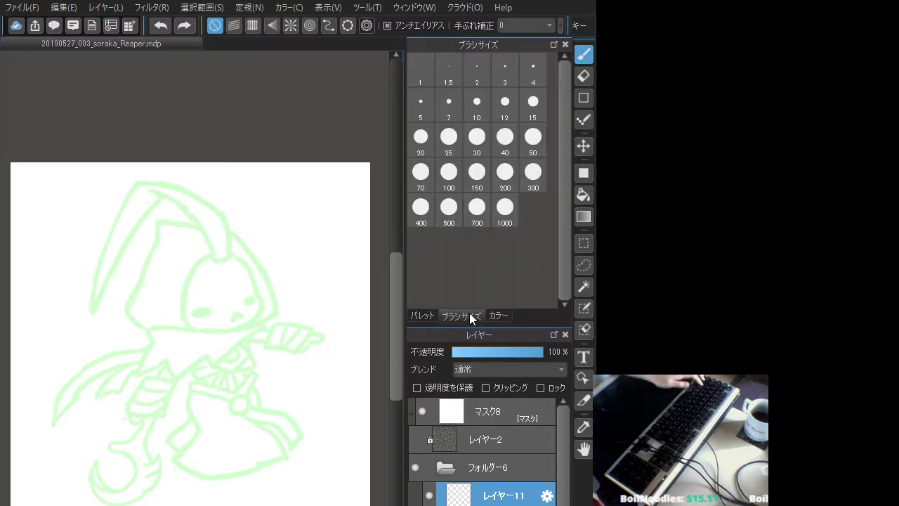
left_click(476, 146)
left_click(498, 315)
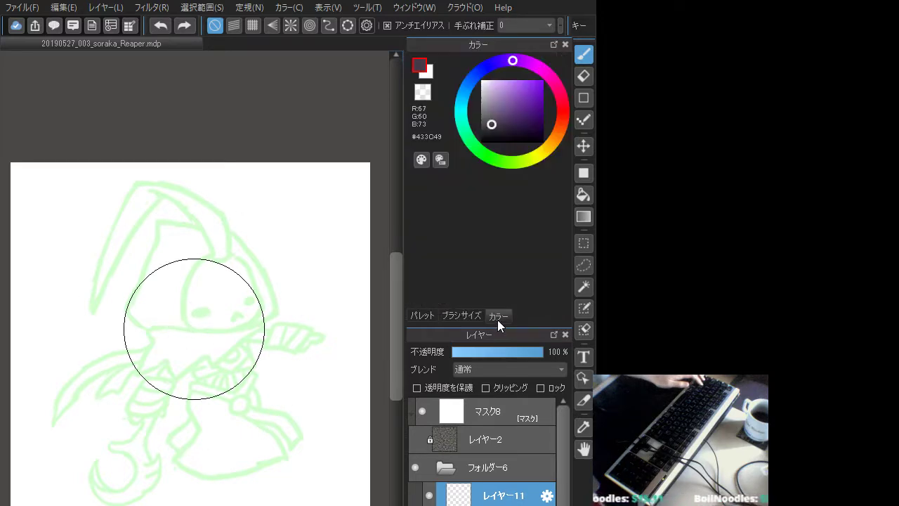
mouse_move(261, 296)
left_mouse_down()
mouse_move(261, 323)
mouse_move(333, 318)
left_mouse_up()
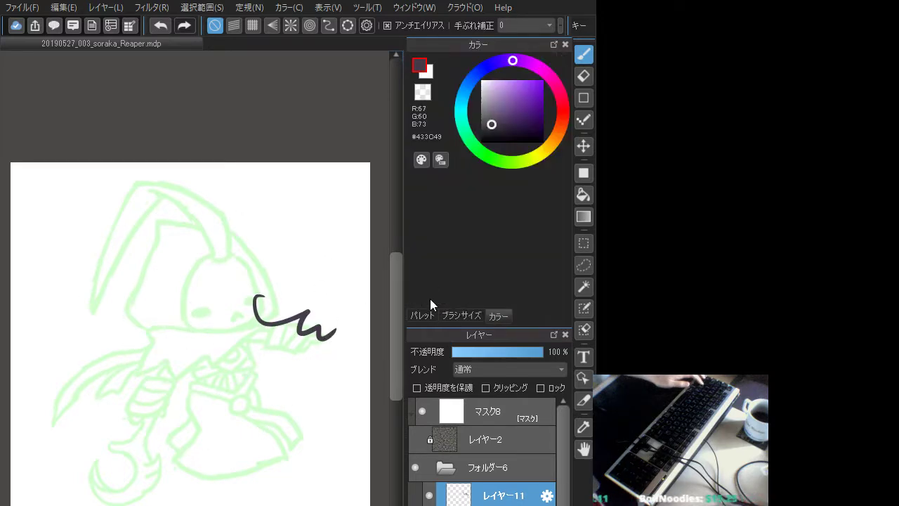
key("ctrl+z")
mouse_move(242, 262)
left_mouse_down()
mouse_move(262, 294)
mouse_move(255, 315)
mouse_move(256, 290)
mouse_move(258, 319)
left_mouse_up()
key("ctrl+z")
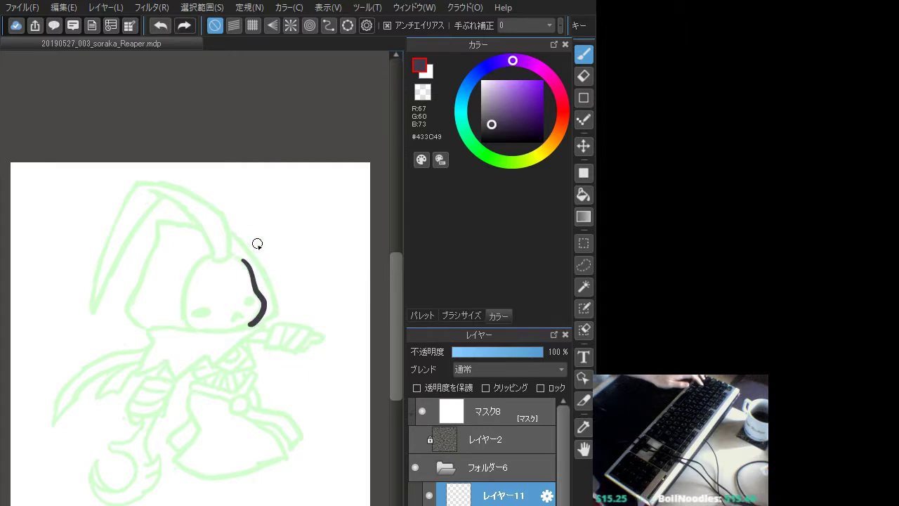
key("ctrl+z")
Set the brush size to 25
left_click(465, 312)
left_click(467, 129)
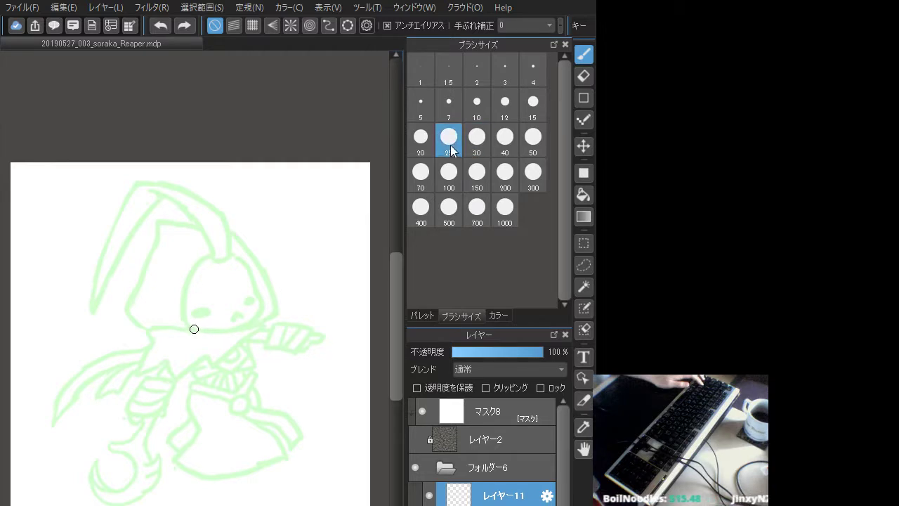
left_click(492, 315)
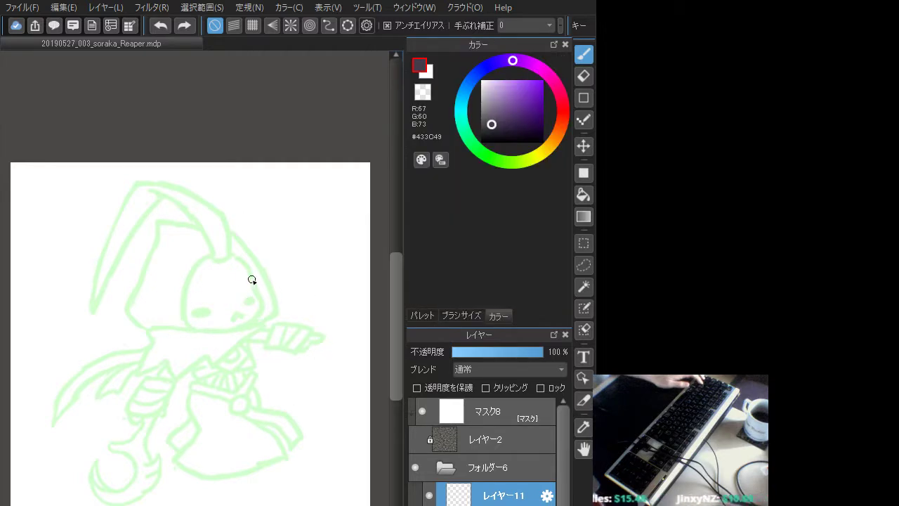
Try inking the face's right edge from the brow around the cheek to the chin, undoing each attempt
mouse_move(248, 271)
left_mouse_down()
mouse_move(264, 308)
mouse_move(247, 324)
left_mouse_up()
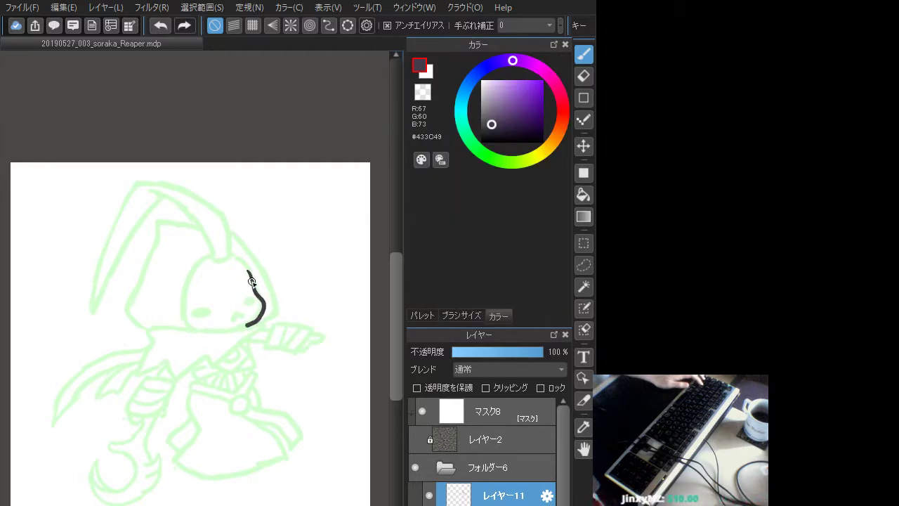
key("ctrl+z")
mouse_move(245, 270)
left_mouse_down()
mouse_move(260, 304)
mouse_move(246, 323)
left_mouse_up()
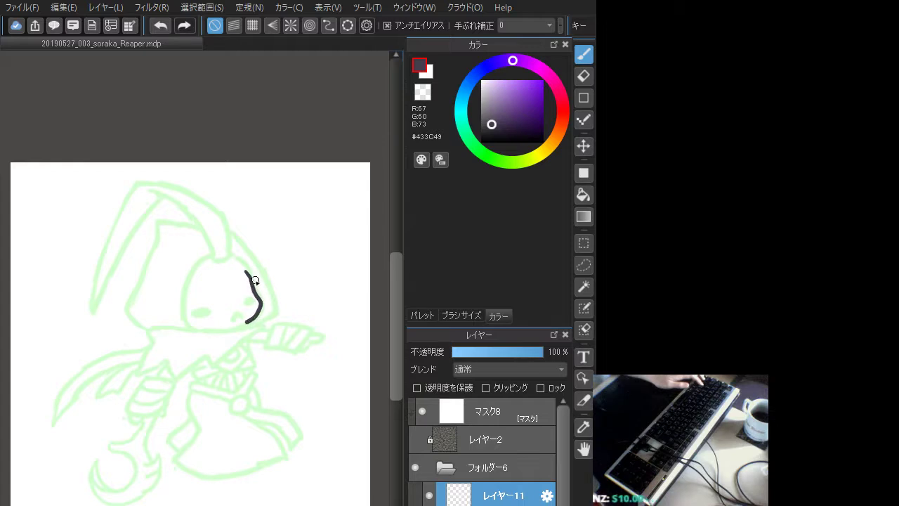
key("ctrl+z")
mouse_move(246, 268)
left_mouse_down()
mouse_move(263, 307)
mouse_move(243, 325)
left_mouse_up()
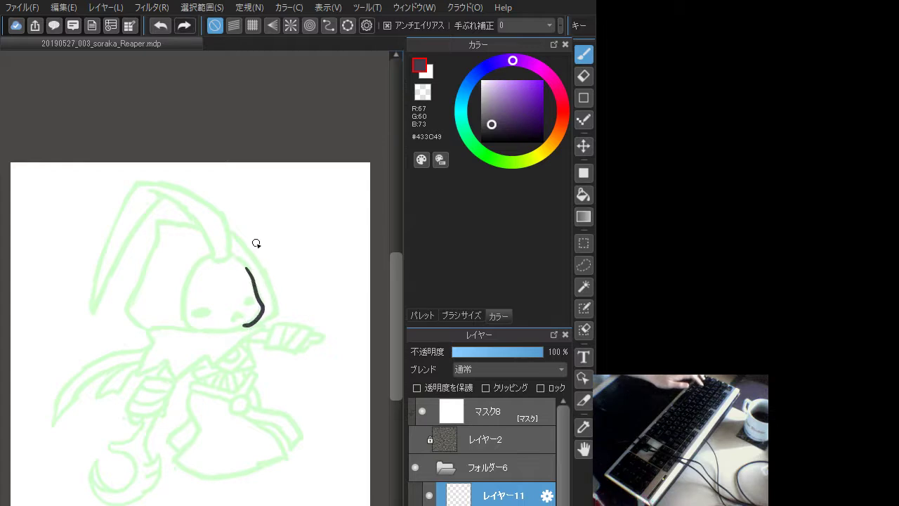
key("ctrl+z")
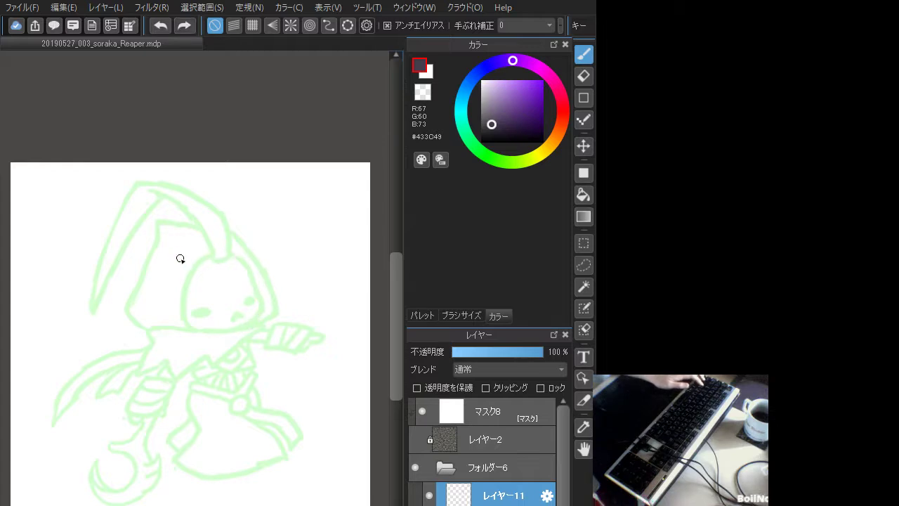
Adjust the brush size and ink the face's left edge as a curve from the brow down to the chin
mouse_move(206, 258)
left_mouse_down()
mouse_move(184, 313)
mouse_move(193, 333)
mouse_move(185, 295)
mouse_move(199, 330)
left_mouse_up()
key("ctrl+z")
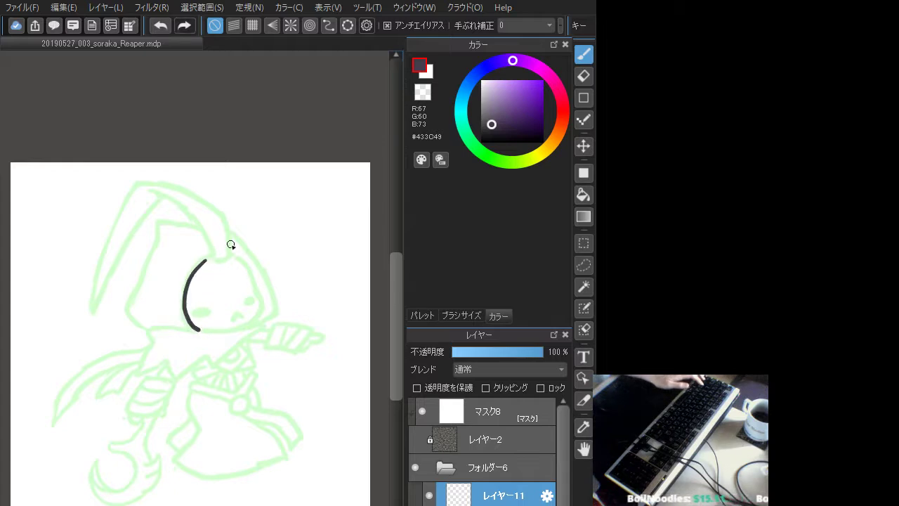
key("ctrl+z")
left_click(470, 316)
left_click(471, 116)
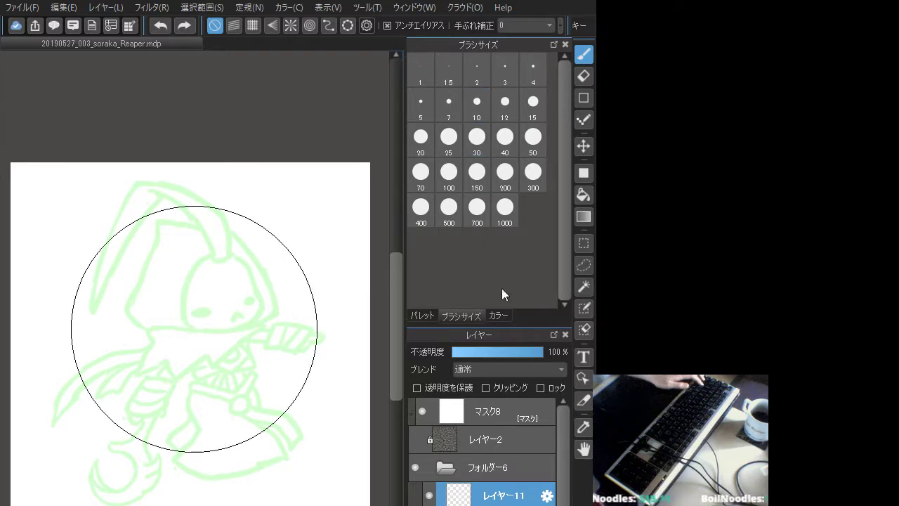
left_click(495, 315)
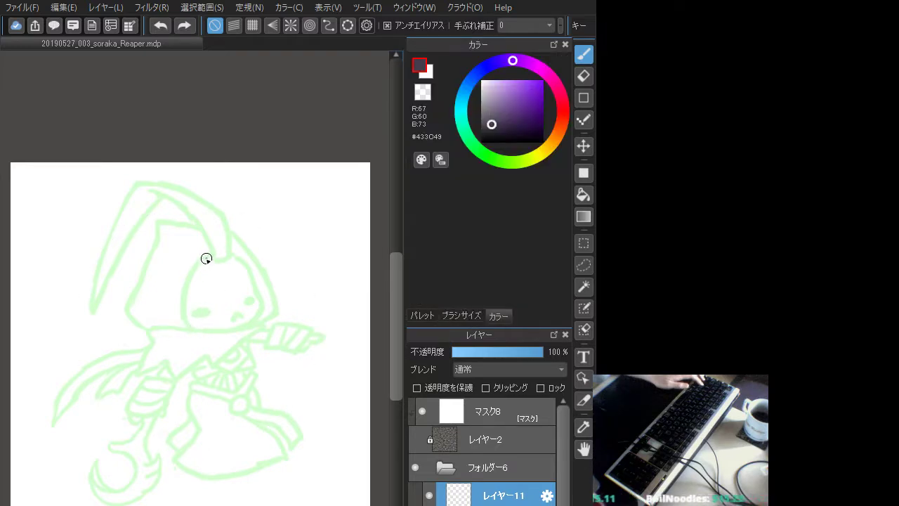
mouse_move(205, 258)
left_mouse_down()
mouse_move(192, 279)
mouse_move(189, 317)
mouse_move(201, 330)
mouse_move(199, 264)
mouse_move(183, 301)
mouse_move(202, 332)
left_mouse_up()
key("ctrl+z")
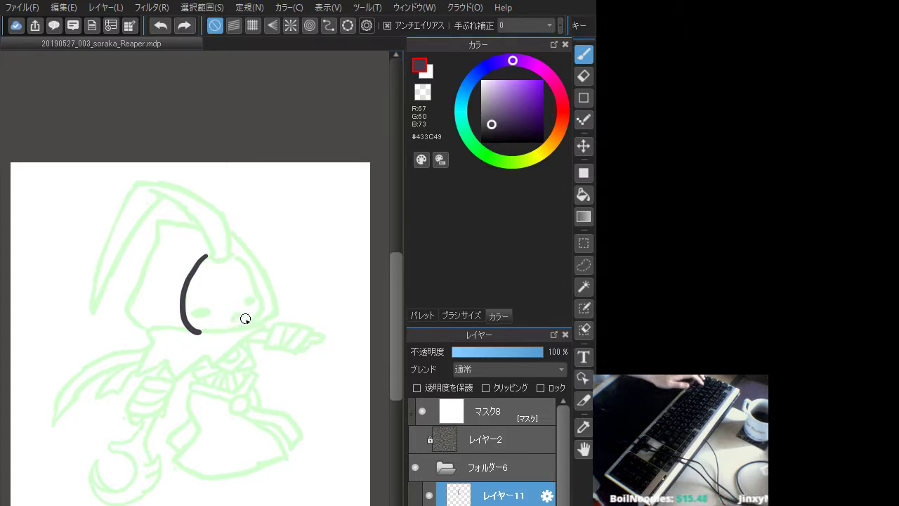
Ink the mouth as a small inverted V over the sketched one, redoing the stroke until it is shorter
left_click_drag(233, 324, 244, 320)
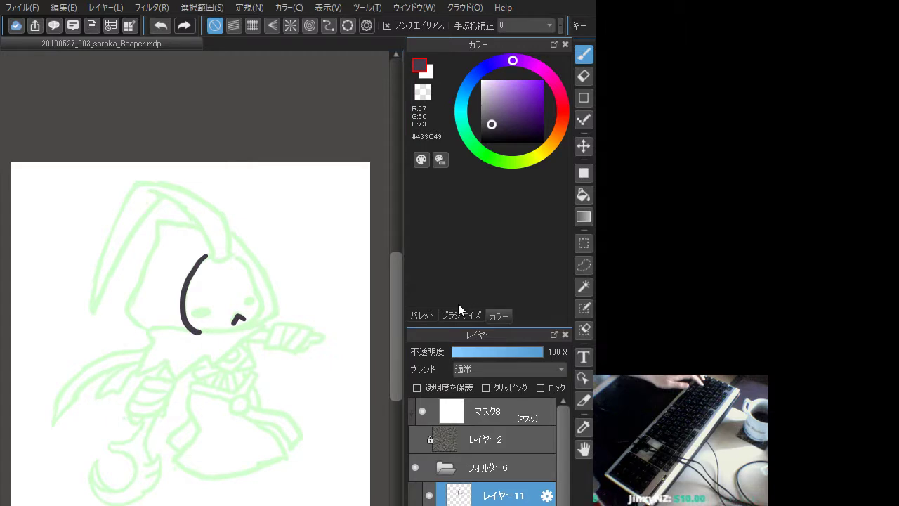
key("ctrl+z")
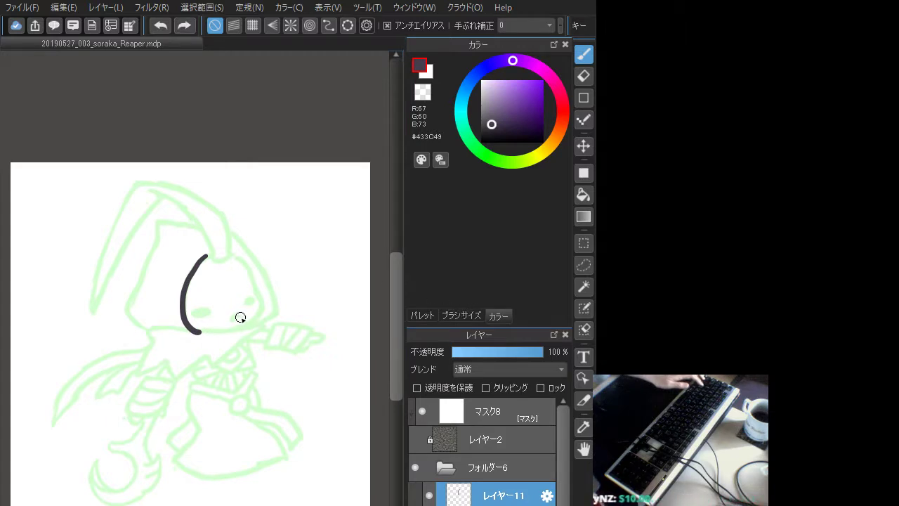
left_click_drag(244, 320, 234, 321)
key("ctrl+z")
left_click_drag(232, 322, 241, 312)
key("ctrl+z")
key("ctrl+z")
key("ctrl+z")
key("ctrl+z")
key("ctrl+z")
key("ctrl+z")
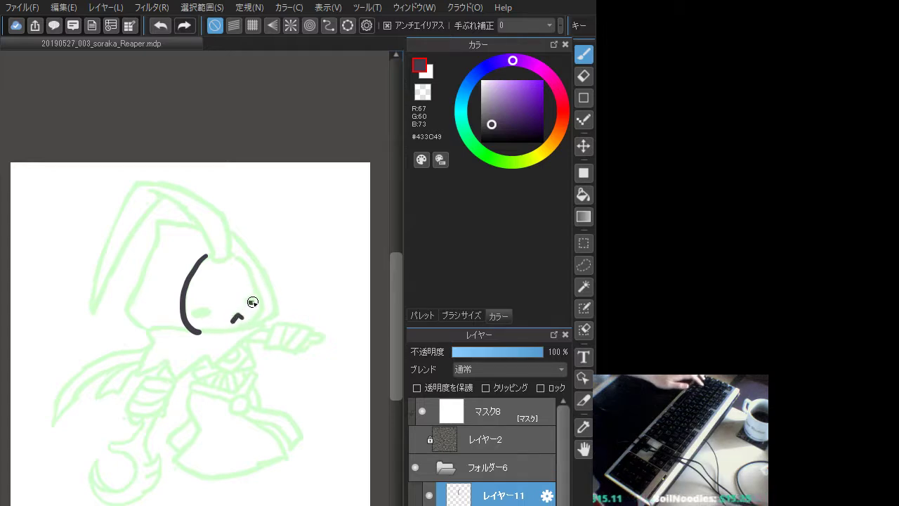
Try painting the eyes with レイヤー11 clipped to the sketch below, checking that layer's visibility, and undo the eyes
key("ctrl+z")
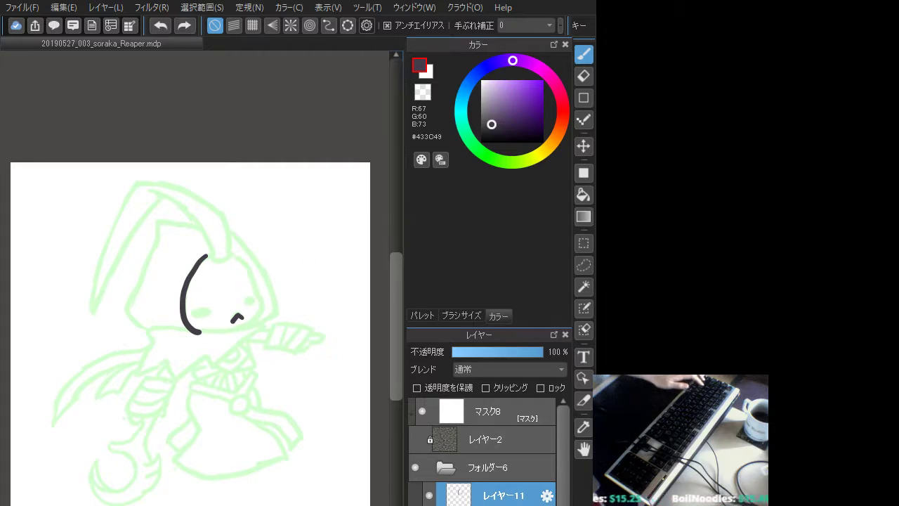
left_click(484, 388)
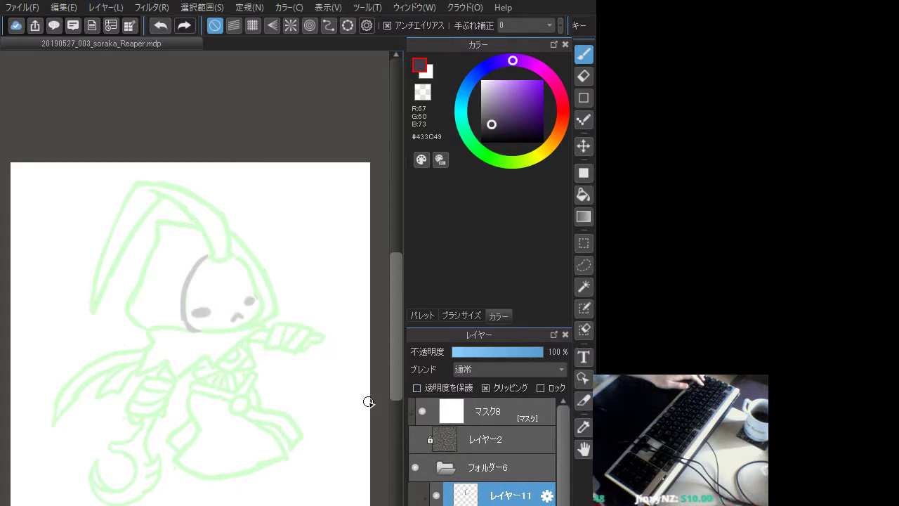
left_click(436, 504)
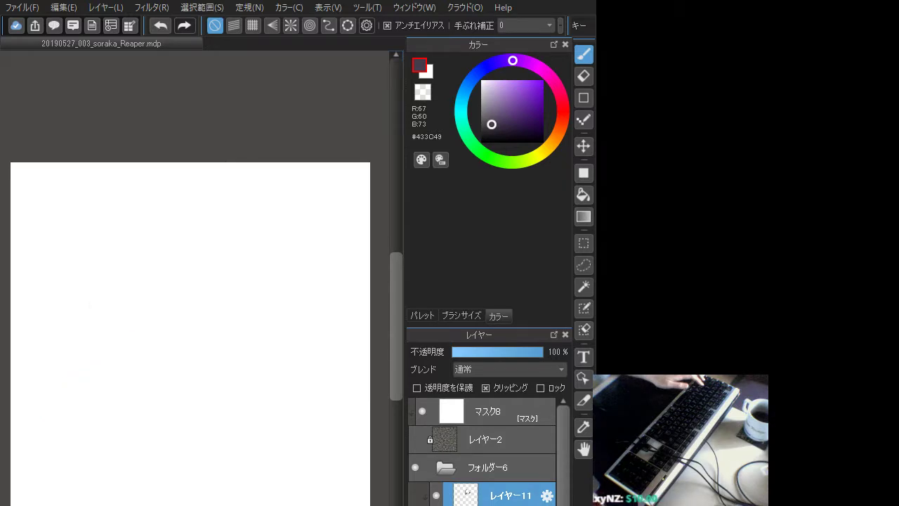
left_click(436, 504)
left_click(485, 388)
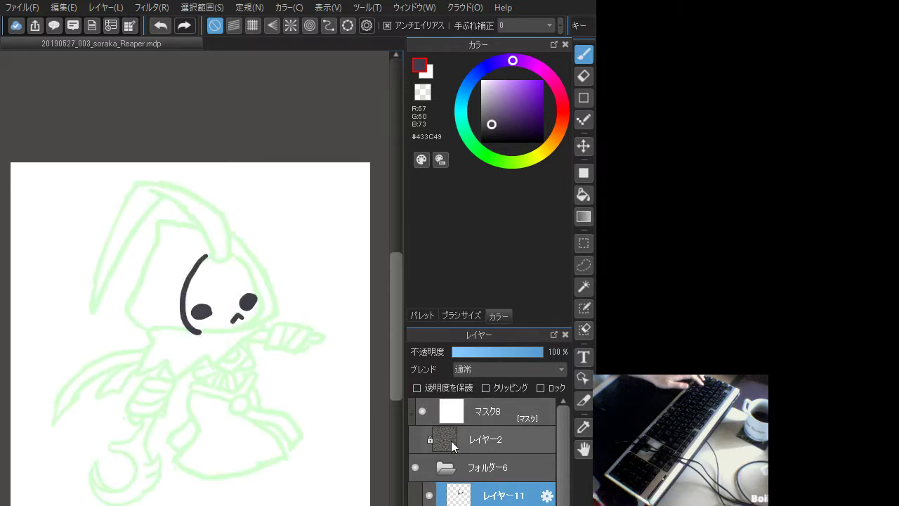
key("ctrl+z")
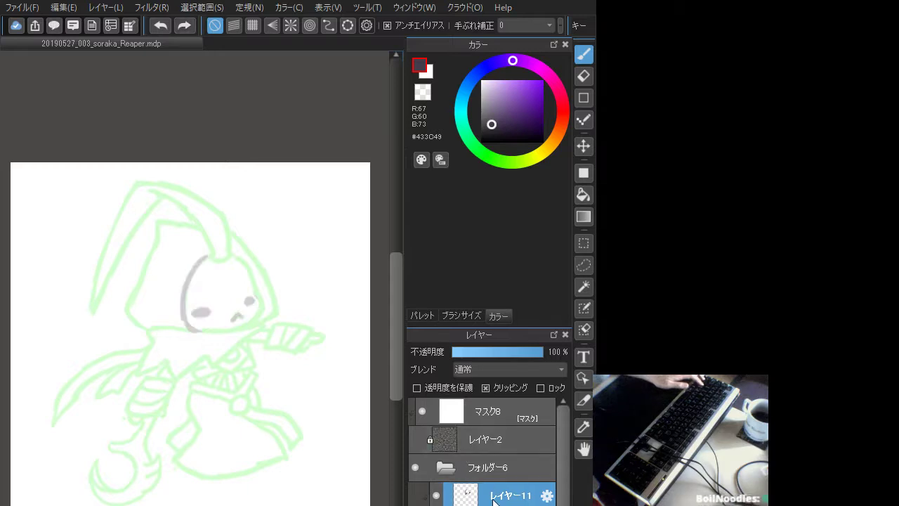
key("ctrl+z")
key("ctrl+z")
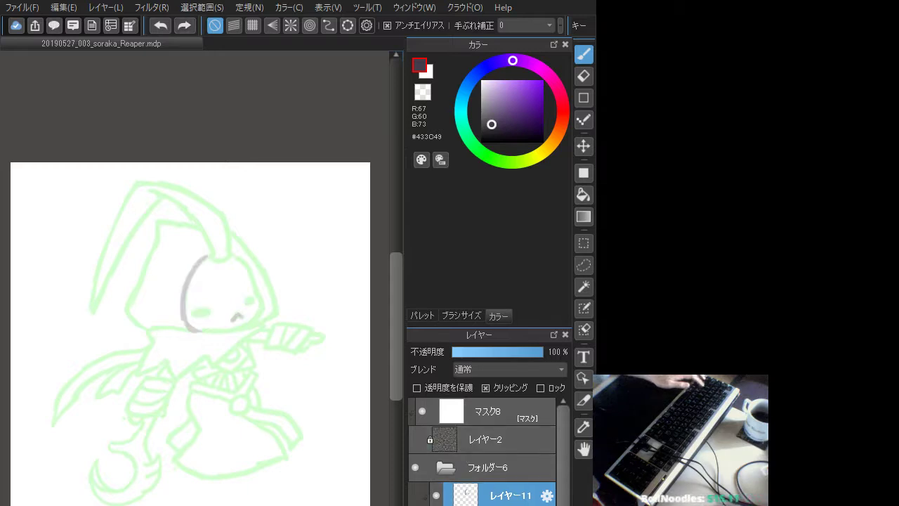
Try painting both eyes on the unclipped レイヤー11 inside a selection made from the sketch lines, and clear the selection
left_click(470, 442)
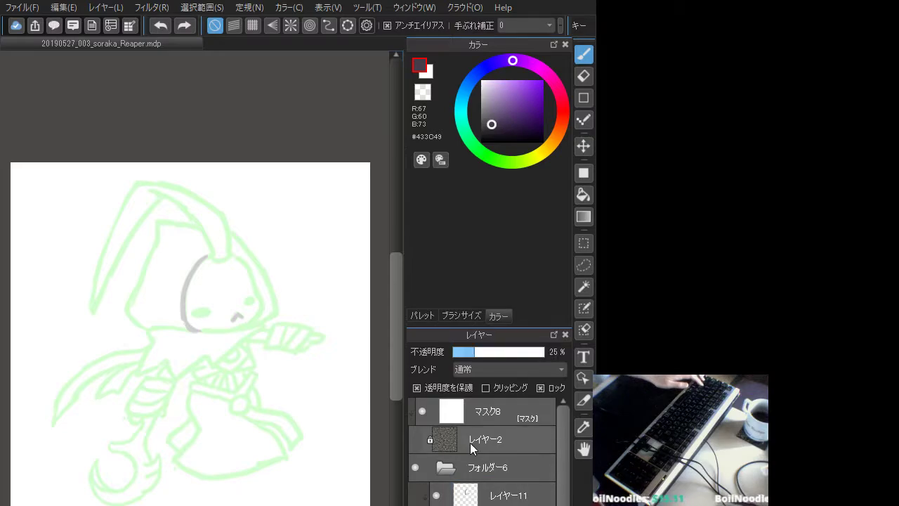
key("ctrl+shift+d")
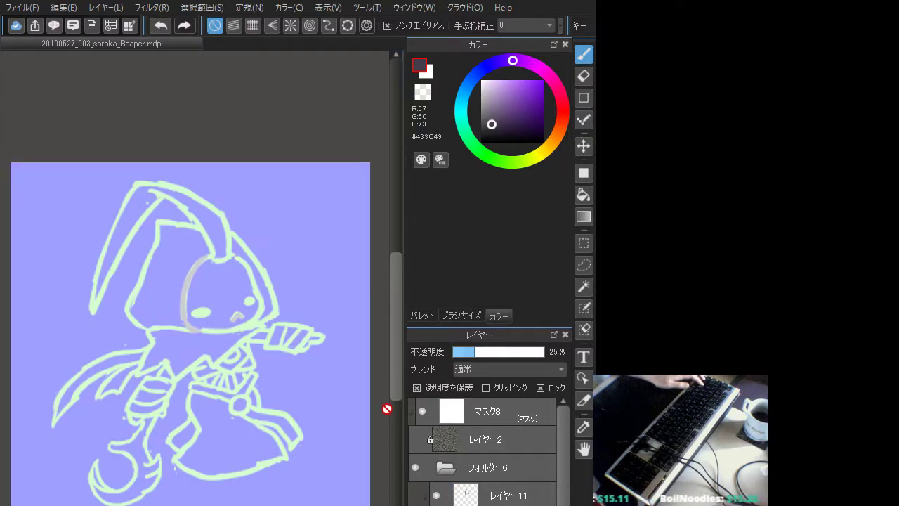
left_click(507, 486)
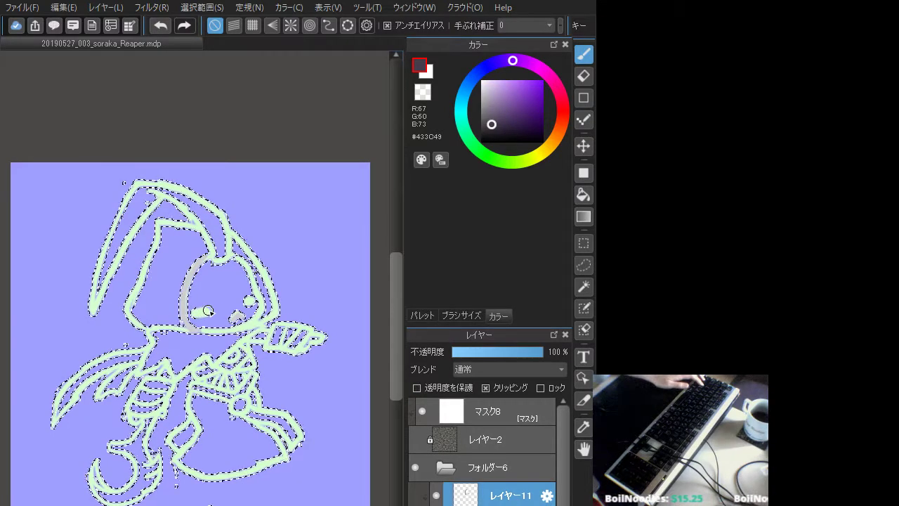
left_click(487, 388)
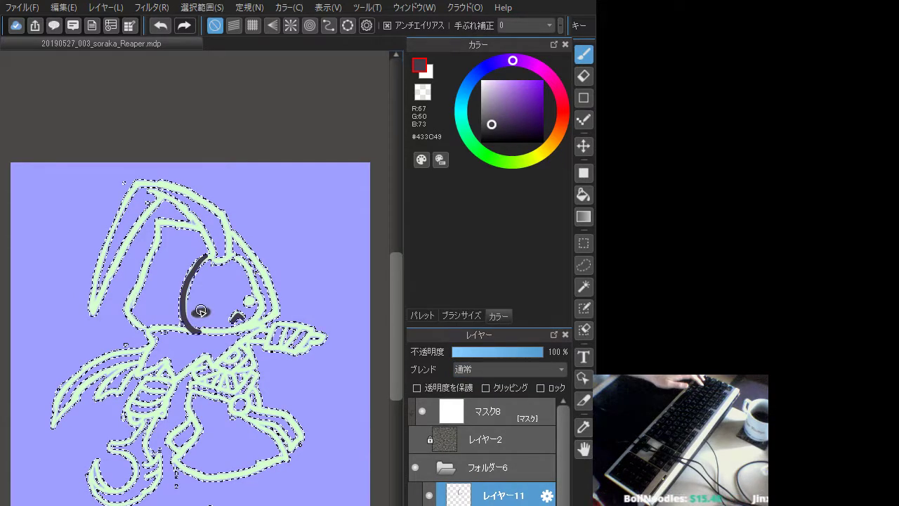
mouse_move(239, 299)
left_mouse_down()
mouse_move(247, 301)
mouse_move(239, 298)
left_mouse_up()
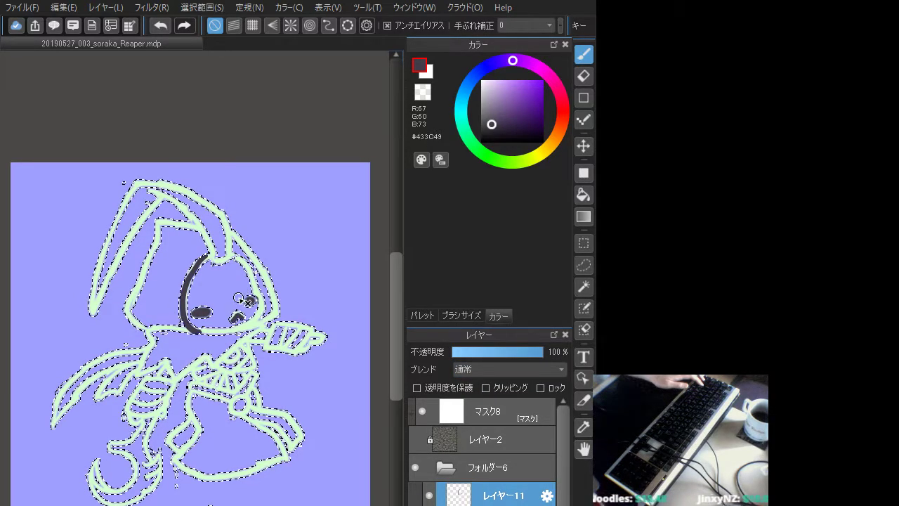
left_click(249, 300)
key("ctrl+d")
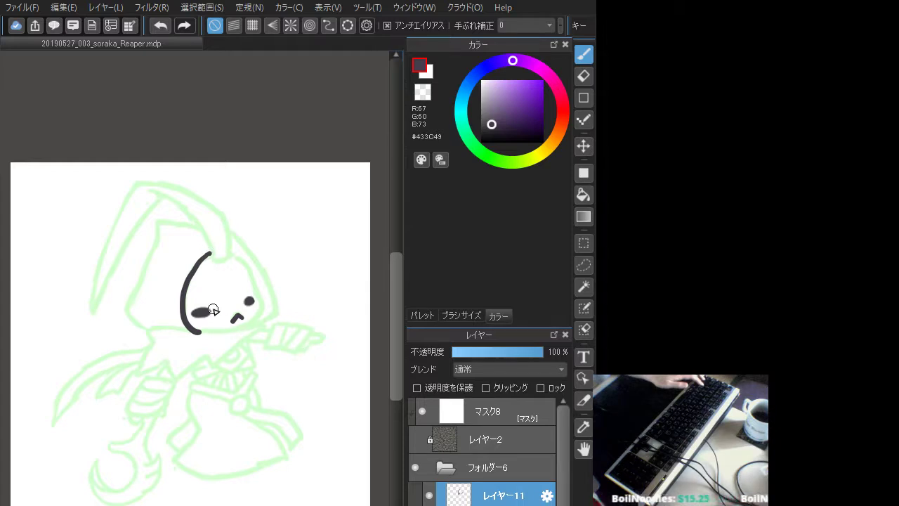
Repaint the eyes freehand, reworking the left one into a clean solid oval
left_click_drag(206, 309, 201, 316)
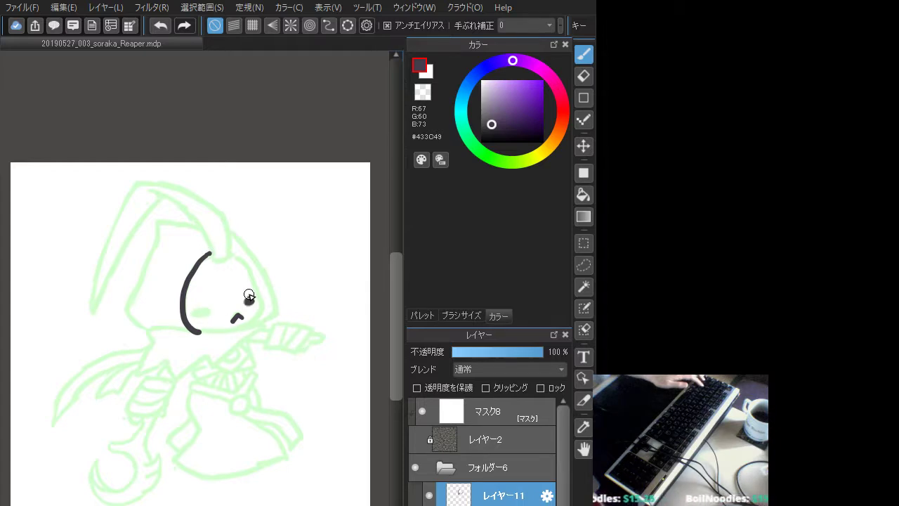
mouse_move(249, 295)
left_mouse_down()
mouse_move(254, 300)
mouse_move(198, 311)
mouse_move(207, 313)
left_mouse_up()
key("ctrl+z")
key("ctrl+z")
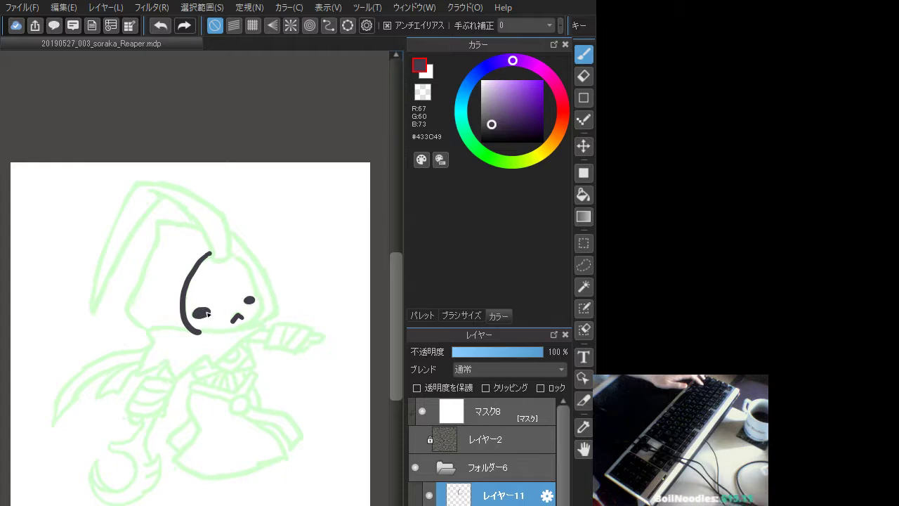
key("ctrl+z")
mouse_move(203, 311)
left_mouse_down()
mouse_move(196, 313)
mouse_move(207, 312)
left_mouse_up()
key("ctrl+z")
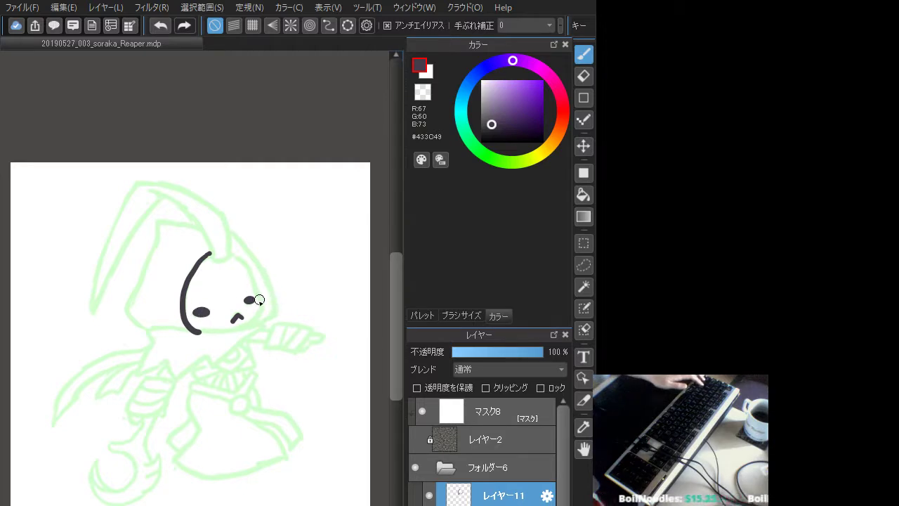
Repaint the right eye as a small, slightly tilted solid oval
key("ctrl+z")
left_click_drag(251, 297, 249, 303)
key("ctrl+z")
key("ctrl+z")
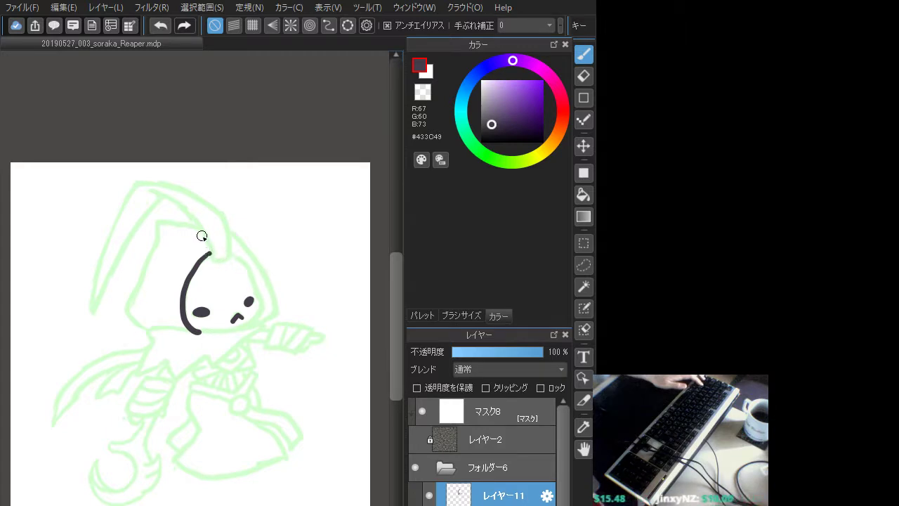
Ink the inner edge of the horn's upper curve down to its base on the forehead, redoing the stroke as needed
mouse_move(150, 192)
left_mouse_down()
mouse_move(204, 230)
mouse_move(212, 257)
mouse_move(186, 219)
mouse_move(140, 203)
mouse_move(179, 203)
mouse_move(202, 225)
mouse_move(209, 257)
mouse_move(226, 258)
mouse_move(221, 220)
mouse_move(200, 199)
mouse_move(141, 186)
mouse_move(205, 201)
mouse_move(225, 221)
mouse_move(226, 249)
left_mouse_up()
key("ctrl+z")
key("ctrl+z")
key("ctrl+z")
key("ctrl+z")
key("ctrl+z")
Ink the outer edge of the horn from its upper bend down to the forehead, redrawing it until it is smooth
mouse_move(139, 185)
left_mouse_down()
mouse_move(188, 192)
mouse_move(212, 210)
mouse_move(228, 260)
left_mouse_up()
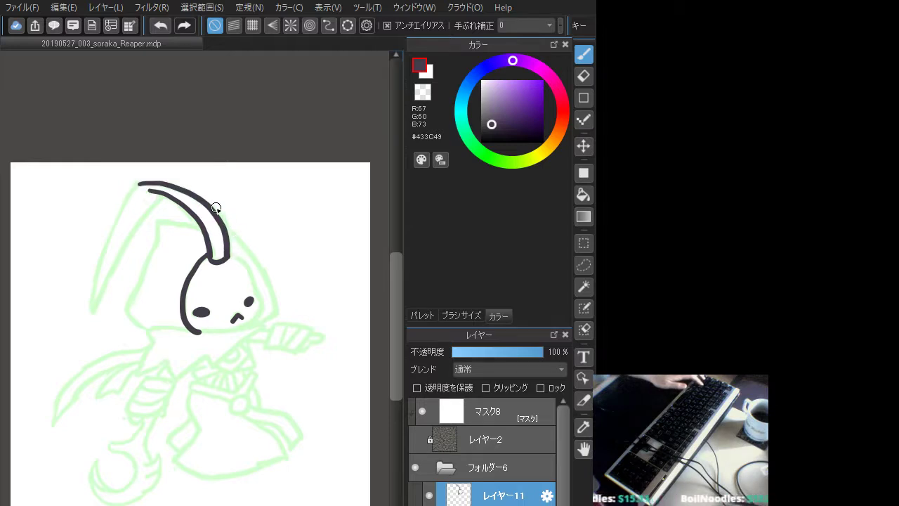
key("ctrl+z")
mouse_move(138, 183)
left_mouse_down()
mouse_move(185, 188)
mouse_move(216, 210)
mouse_move(222, 254)
left_mouse_up()
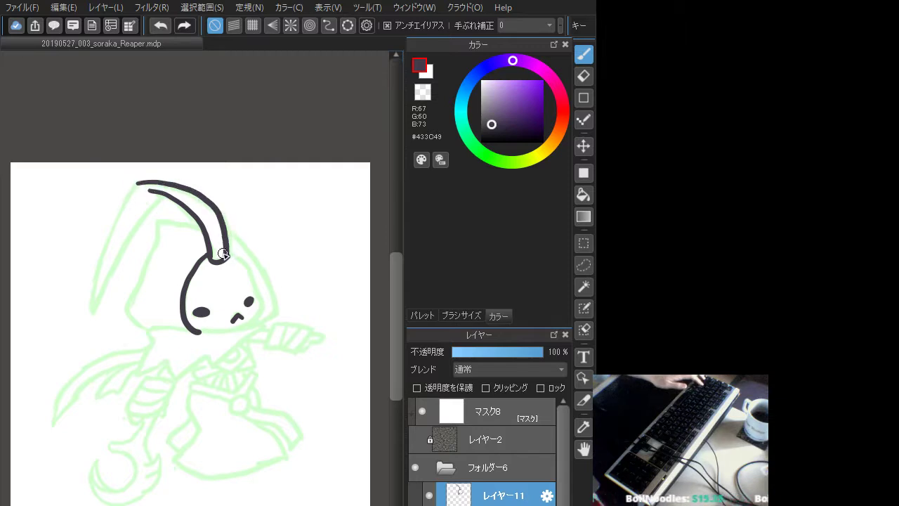
key("ctrl+z")
mouse_move(136, 182)
left_mouse_down()
mouse_move(190, 188)
mouse_move(223, 220)
mouse_move(227, 258)
mouse_move(148, 183)
mouse_move(225, 223)
mouse_move(228, 250)
left_mouse_up()
key("ctrl+z")
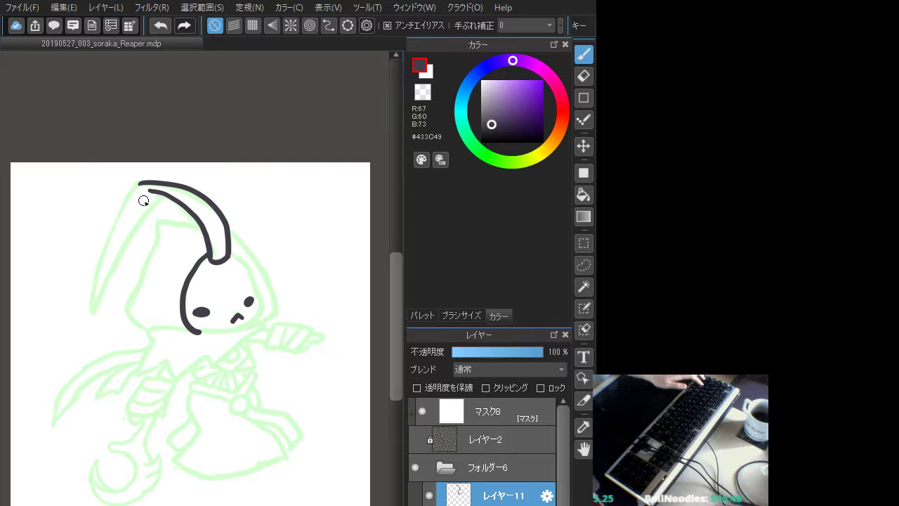
Ink the outer edge of the horn's hanging part from the bend down to its pointed tip
mouse_move(141, 184)
left_mouse_down()
mouse_move(109, 247)
mouse_move(104, 294)
left_mouse_up()
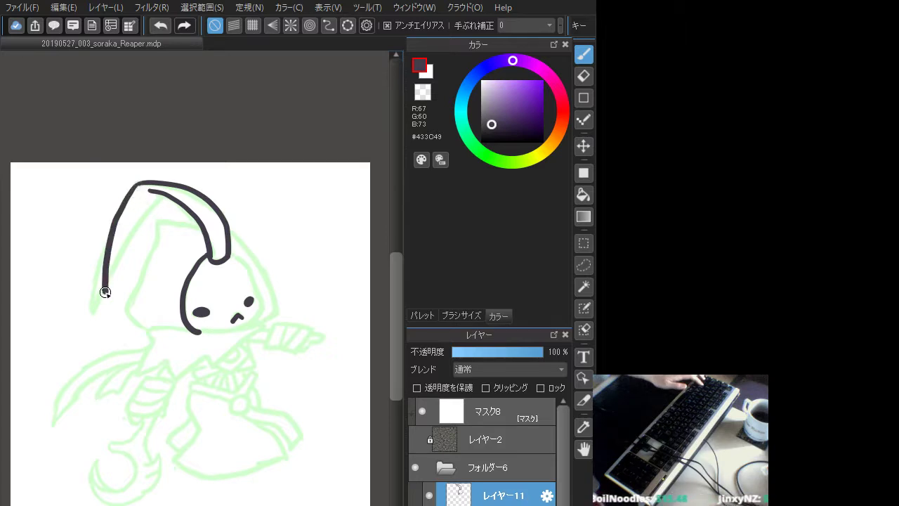
key("ctrl+z")
mouse_move(134, 186)
left_mouse_down()
mouse_move(103, 238)
mouse_move(94, 301)
left_mouse_up()
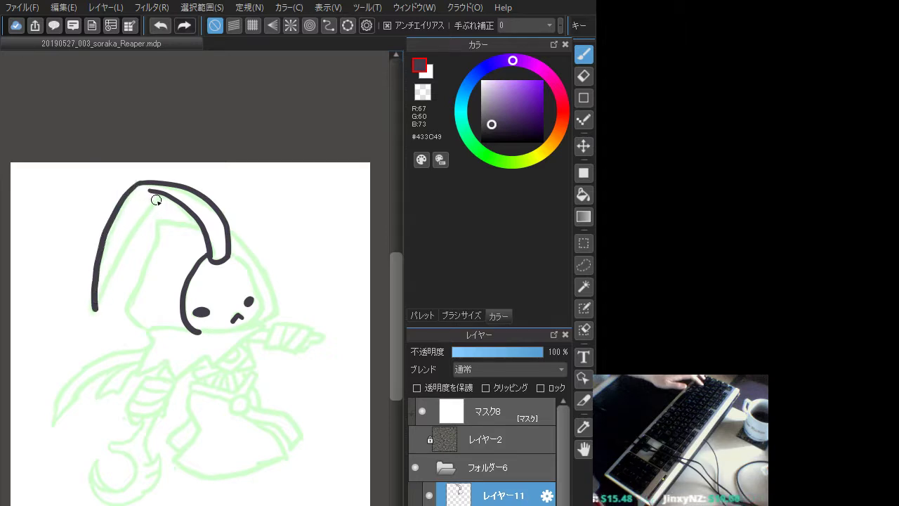
Ink the inner edge of the horn's hanging part from the upper curve down to the tip, closing the point
mouse_move(155, 195)
left_mouse_down()
mouse_move(118, 248)
mouse_move(102, 299)
left_mouse_up()
key("ctrl+z")
mouse_move(159, 191)
left_mouse_down()
mouse_move(129, 228)
mouse_move(94, 302)
left_mouse_up()
key("ctrl+z")
mouse_move(167, 194)
left_mouse_down()
mouse_move(121, 248)
mouse_move(96, 304)
left_mouse_up()
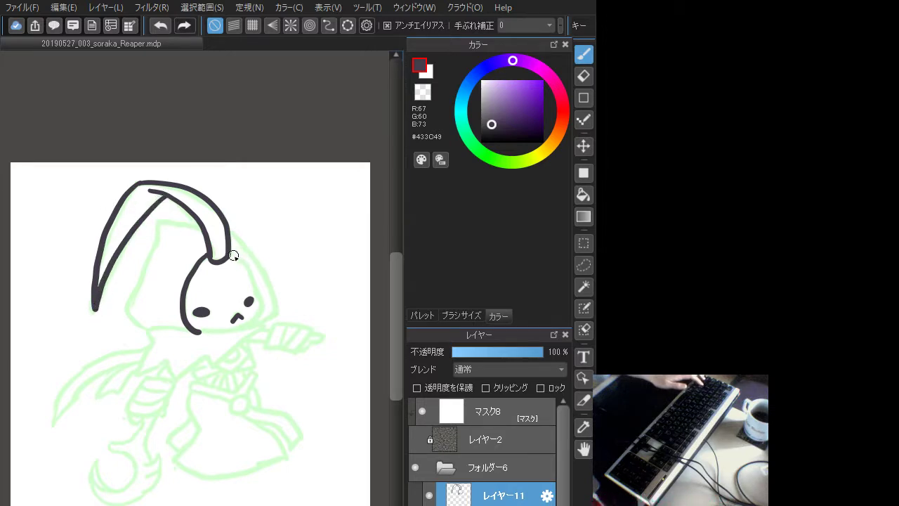
Ink the face's right side from the horn's base around the cheek toward the chin
mouse_move(233, 255)
left_mouse_down()
mouse_move(262, 305)
mouse_move(250, 323)
mouse_move(201, 343)
left_mouse_up()
key("ctrl+z")
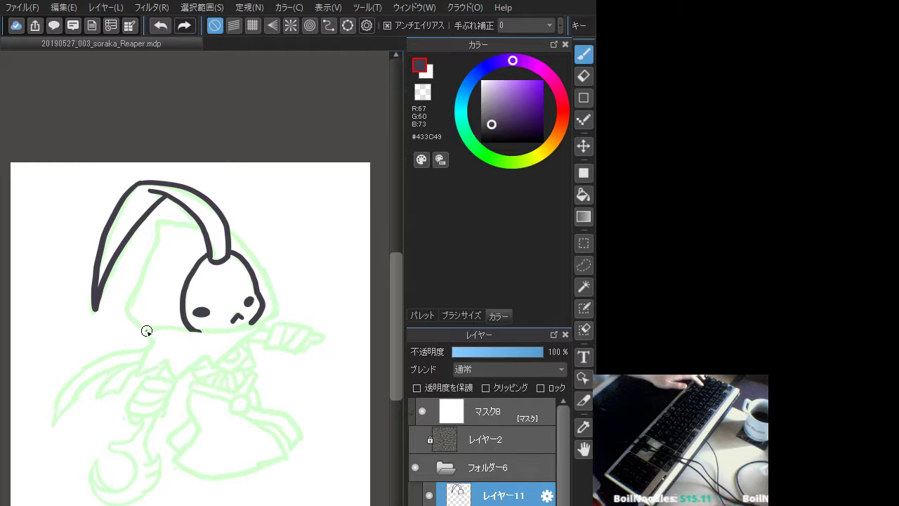
Ink the hood's lower edge left of the face, and close the face outline along the chin up to the right cheek
mouse_move(147, 328)
left_mouse_down()
mouse_move(200, 330)
mouse_move(250, 316)
left_mouse_up()
key("ctrl+z")
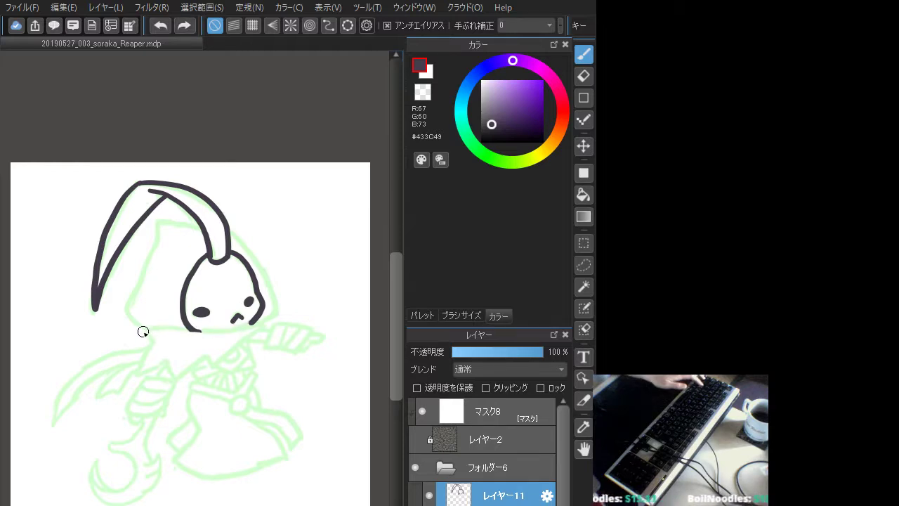
left_click_drag(141, 329, 203, 328)
key("ctrl+z")
left_click_drag(144, 331, 250, 316)
key("ctrl+z")
mouse_move(194, 329)
left_mouse_down()
mouse_move(215, 332)
mouse_move(250, 315)
left_mouse_up()
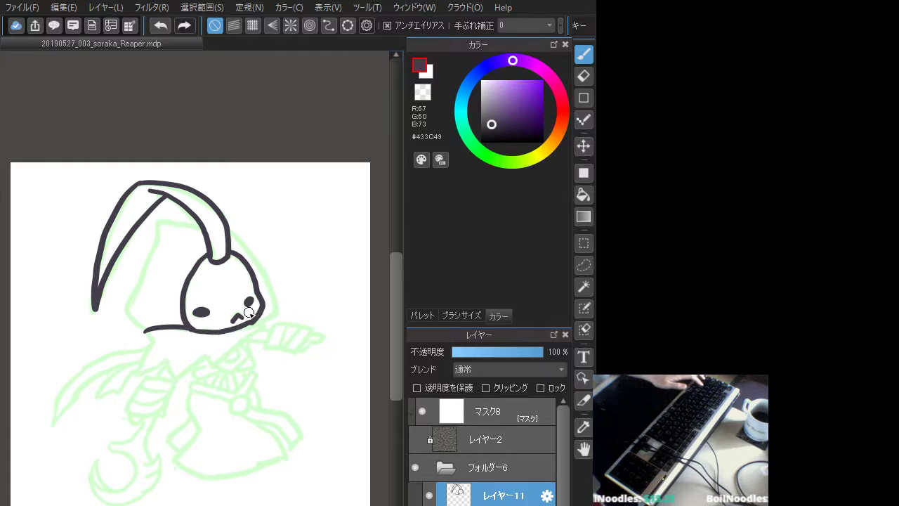
key("ctrl+z")
left_click_drag(187, 329, 258, 310)
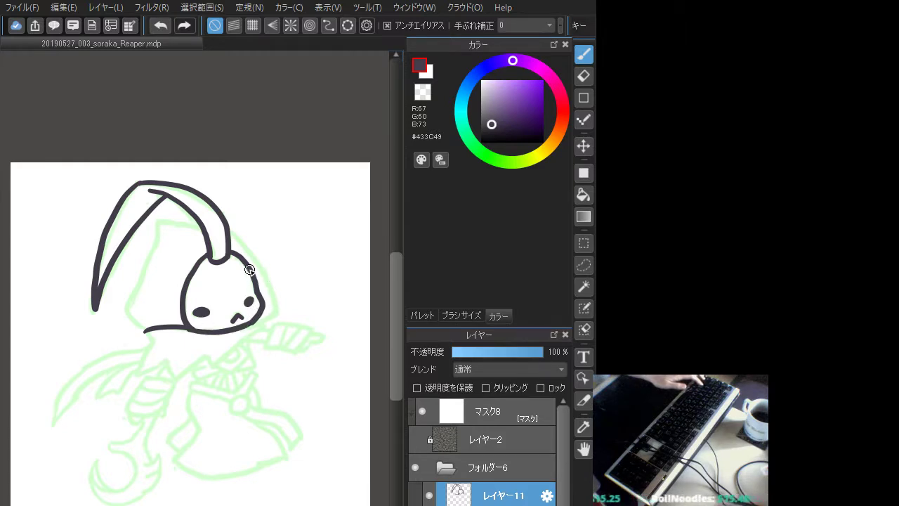
Ink the hood's right outer edge from the horn's base down alongside the face
mouse_move(229, 237)
left_mouse_down()
mouse_move(253, 246)
mouse_move(281, 286)
left_mouse_up()
key("ctrl+z")
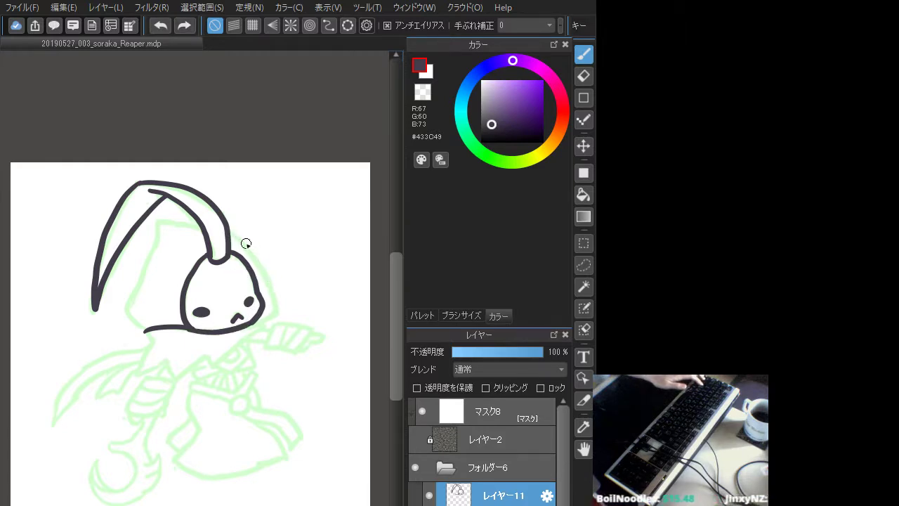
mouse_move(231, 235)
left_mouse_down()
mouse_move(280, 296)
mouse_move(281, 307)
mouse_move(255, 322)
left_mouse_up()
key("ctrl+z")
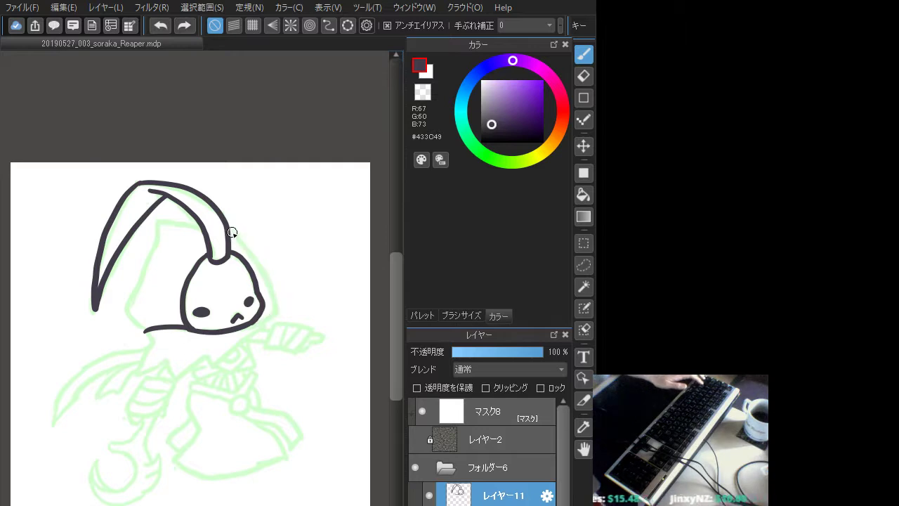
mouse_move(231, 234)
left_mouse_down()
mouse_move(266, 279)
mouse_move(275, 312)
mouse_move(261, 325)
mouse_move(269, 294)
mouse_move(263, 324)
left_mouse_up()
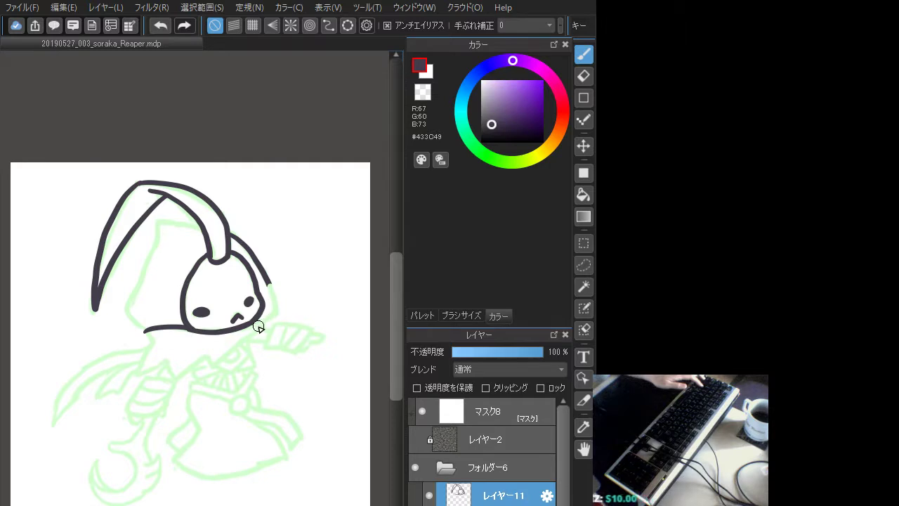
Ink the hood's lower right corner, bending it back in to meet the chin
mouse_move(266, 286)
left_mouse_down()
mouse_move(277, 303)
mouse_move(259, 322)
left_mouse_up()
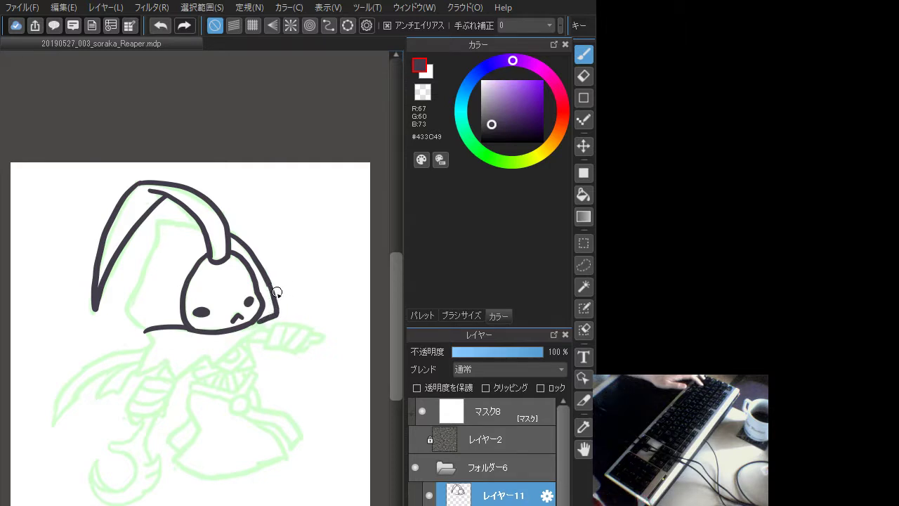
key("ctrl+z")
mouse_move(268, 280)
left_mouse_down()
mouse_move(271, 304)
mouse_move(260, 322)
left_mouse_up()
key("ctrl+z")
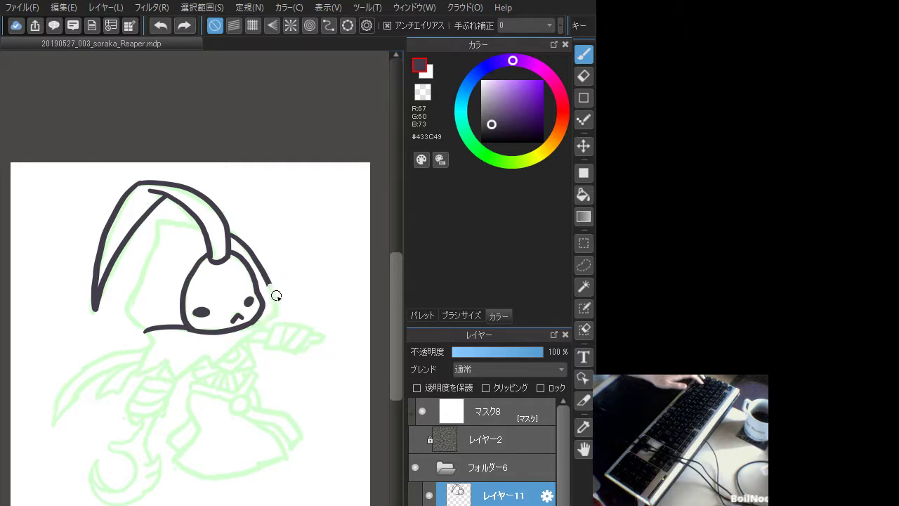
mouse_move(267, 281)
left_mouse_down()
mouse_move(272, 317)
mouse_move(260, 322)
left_mouse_up()
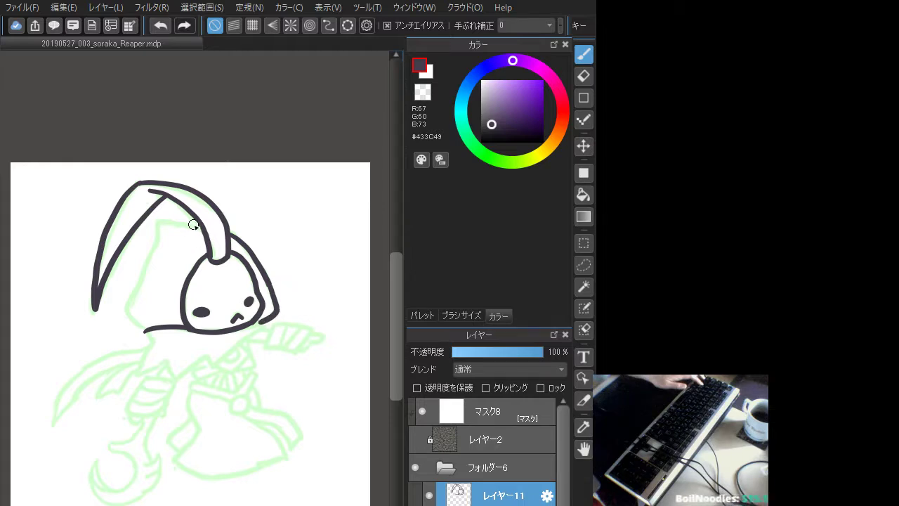
Ink the hood's top edge from the horn to the notched back corner, and its back edge down to the lower edge
mouse_move(198, 225)
left_mouse_down()
mouse_move(151, 222)
mouse_move(155, 246)
mouse_move(135, 290)
mouse_move(138, 323)
left_mouse_up()
key("ctrl+z")
mouse_move(154, 246)
left_mouse_down()
mouse_move(121, 308)
mouse_move(143, 329)
left_mouse_up()
key("ctrl+z")
mouse_move(154, 245)
left_mouse_down()
mouse_move(121, 302)
mouse_move(143, 329)
left_mouse_up()
key("ctrl+z")
mouse_move(153, 246)
left_mouse_down()
mouse_move(125, 300)
mouse_move(142, 327)
mouse_move(123, 301)
mouse_move(125, 311)
mouse_move(129, 294)
mouse_move(124, 308)
mouse_move(143, 329)
left_mouse_up()
key("ctrl+z")
key("ctrl+z")
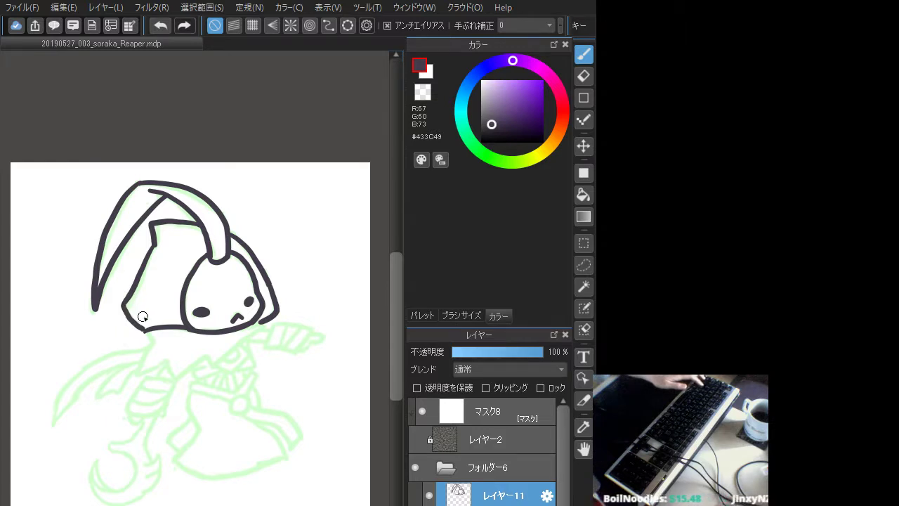
Redraw the hood's lower back corner so the back edge joins the lower edge smoothly
key("ctrl+z")
left_click_drag(126, 299, 143, 329)
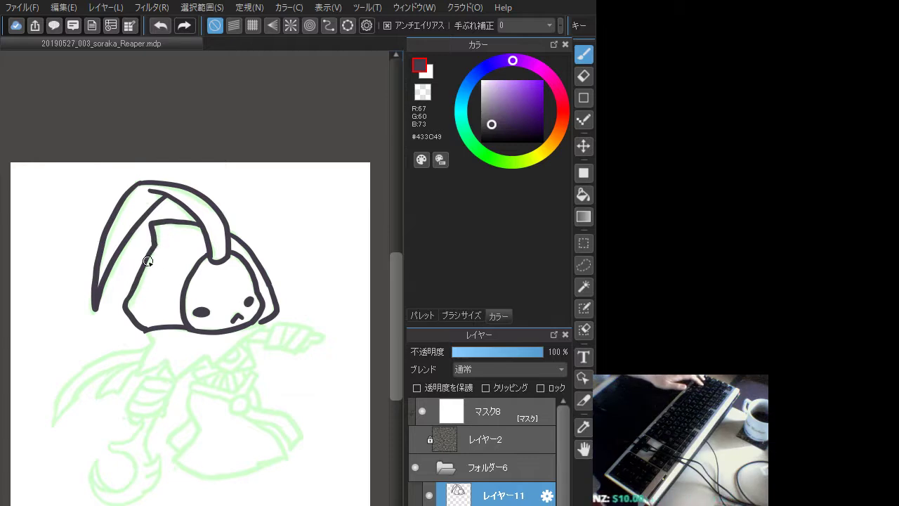
key("ctrl+z")
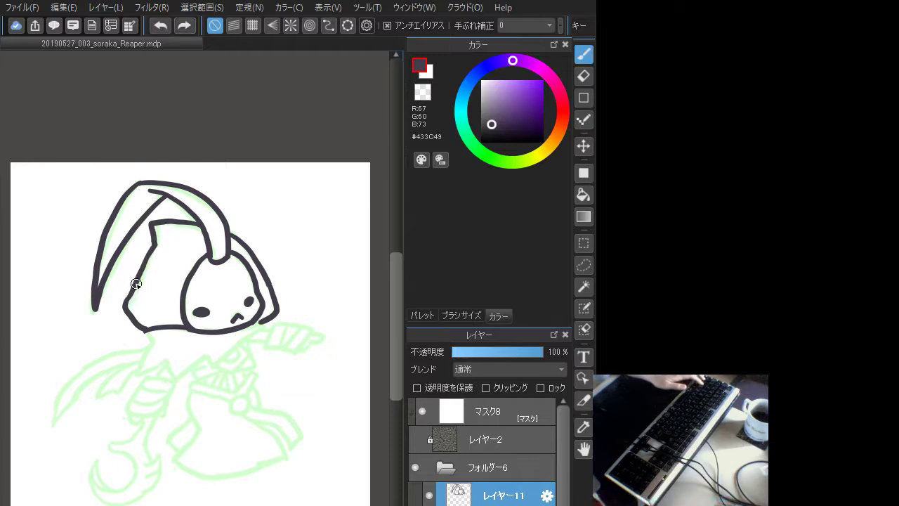
left_click_drag(137, 284, 128, 304)
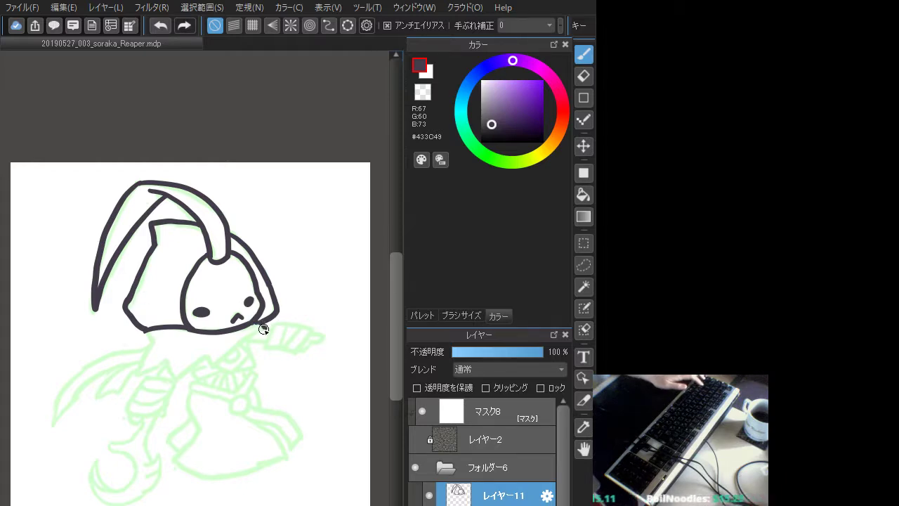
Ink the cape's zigzag hem below the head, and the bandaged pointing hand beside it
left_click_drag(264, 329, 211, 367)
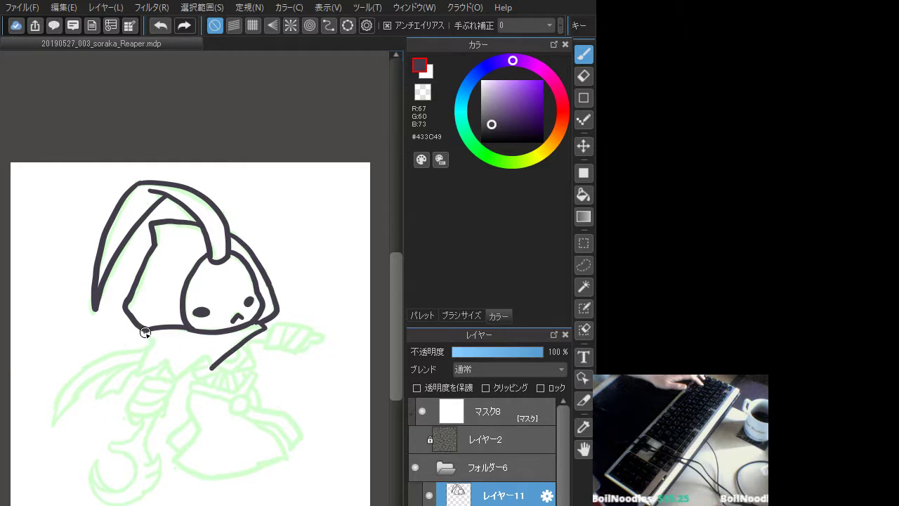
mouse_move(151, 344)
left_mouse_down()
mouse_move(139, 374)
mouse_move(164, 361)
mouse_move(176, 376)
mouse_move(208, 367)
left_mouse_up()
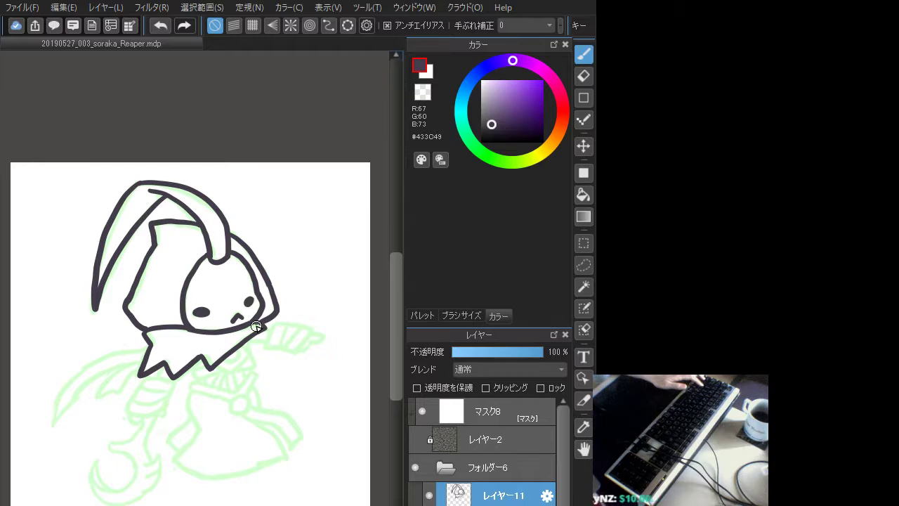
mouse_move(267, 346)
left_mouse_down()
mouse_move(278, 324)
mouse_move(306, 326)
mouse_move(294, 353)
mouse_move(276, 345)
mouse_move(283, 349)
mouse_move(289, 332)
left_mouse_up()
key("ctrl+z")
key("ctrl+z")
mouse_move(284, 341)
left_mouse_down()
mouse_move(279, 349)
mouse_move(324, 335)
mouse_move(307, 346)
left_mouse_up()
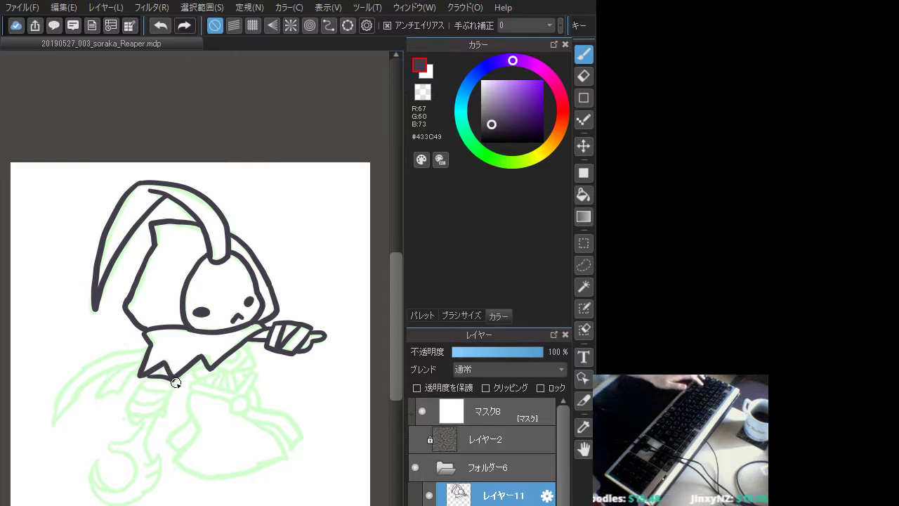
Ink the bandaged forearm hanging below the cape, with its wrap lines and gripping fingers
mouse_move(173, 382)
left_mouse_down()
mouse_move(127, 413)
mouse_move(164, 407)
mouse_move(166, 398)
mouse_move(123, 415)
mouse_move(141, 415)
mouse_move(133, 398)
mouse_move(168, 392)
mouse_move(143, 385)
mouse_move(172, 381)
left_mouse_up()
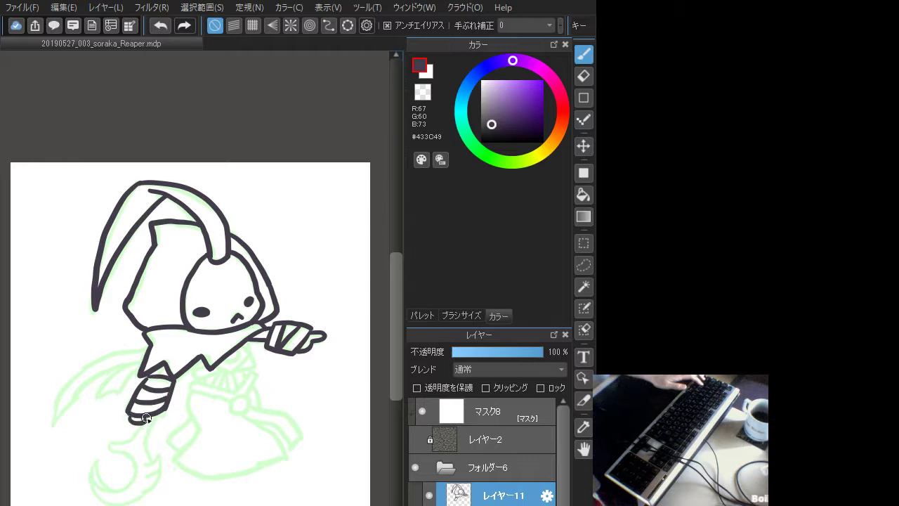
key("ctrl+z")
mouse_move(134, 417)
left_mouse_down()
mouse_move(163, 412)
mouse_move(137, 434)
mouse_move(145, 430)
mouse_move(133, 415)
mouse_move(157, 422)
left_mouse_up()
key("ctrl+z")
key("ctrl+z")
key("ctrl+z")
key("ctrl+z")
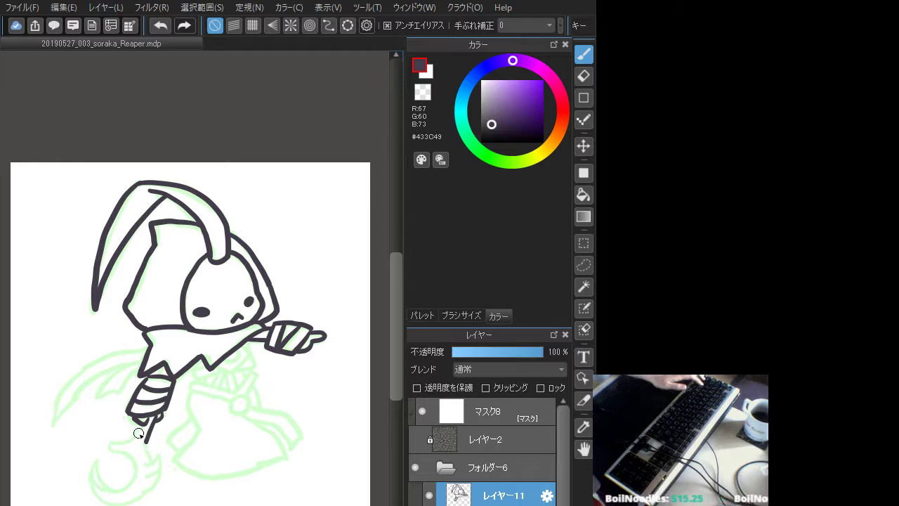
Ink the weapon's handle below the fist and the crescent blade's first inner and outer curves
key("ctrl+z")
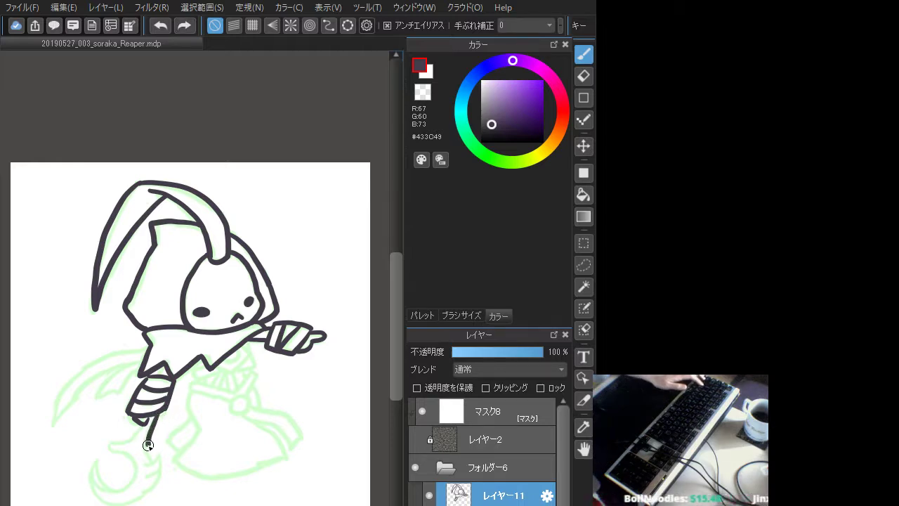
left_click_drag(148, 445, 150, 457)
key("ctrl+z")
left_click_drag(157, 414, 149, 458)
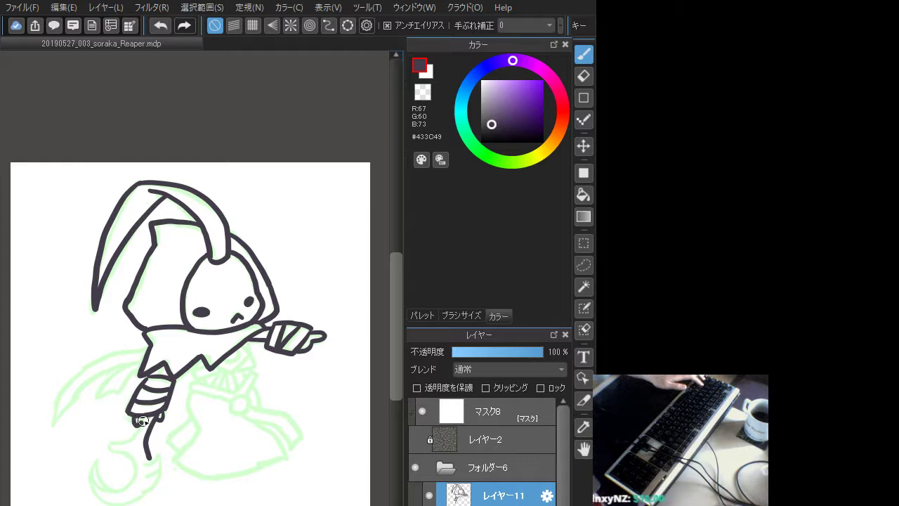
key("ctrl+z")
mouse_move(156, 416)
left_mouse_down()
mouse_move(134, 417)
mouse_move(151, 414)
mouse_move(141, 441)
mouse_move(139, 430)
mouse_move(112, 435)
mouse_move(134, 439)
mouse_move(104, 435)
mouse_move(128, 438)
mouse_move(107, 443)
mouse_move(128, 454)
mouse_move(120, 449)
mouse_move(133, 478)
mouse_move(107, 490)
mouse_move(92, 474)
mouse_move(95, 454)
mouse_move(87, 475)
mouse_move(98, 499)
mouse_move(123, 503)
mouse_move(146, 484)
mouse_move(124, 379)
left_mouse_up()
key("ctrl+z")
key("ctrl+z")
key("ctrl+z")
key("ctrl+z")
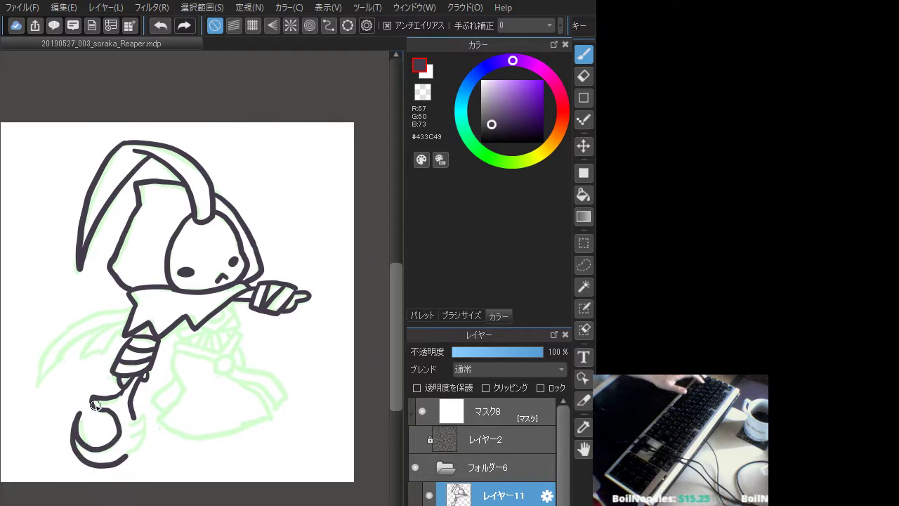
Finish the crescent blade's inner and outer curves, and ink the spikes on its right side
key("ctrl+z")
key("ctrl+z")
mouse_move(86, 418)
left_mouse_down()
mouse_move(74, 422)
mouse_move(117, 432)
mouse_move(99, 412)
mouse_move(116, 430)
mouse_move(80, 427)
mouse_move(77, 417)
mouse_move(77, 447)
mouse_move(120, 425)
mouse_move(94, 414)
mouse_move(94, 465)
mouse_move(134, 456)
left_mouse_up()
key("ctrl+z")
key("ctrl+z")
mouse_move(130, 426)
left_mouse_down()
mouse_move(146, 420)
mouse_move(139, 448)
left_mouse_up()
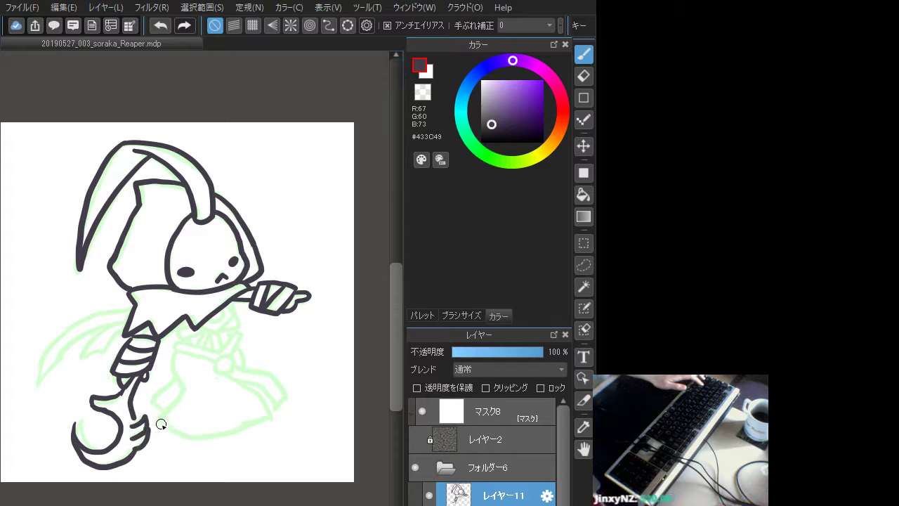
Rework the crescent blade's left tip so its inner and outer edges meet in a sharp point
left_click_drag(67, 432, 93, 463)
key("ctrl+z")
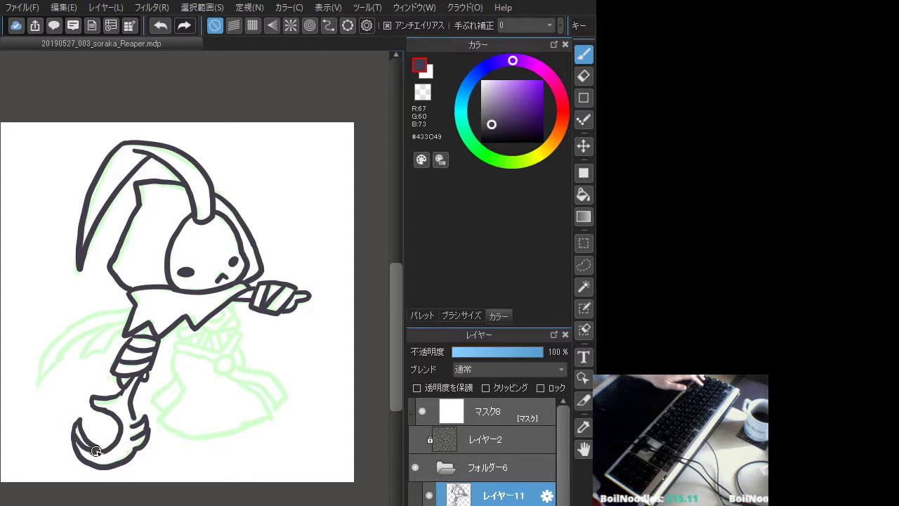
key("ctrl+z")
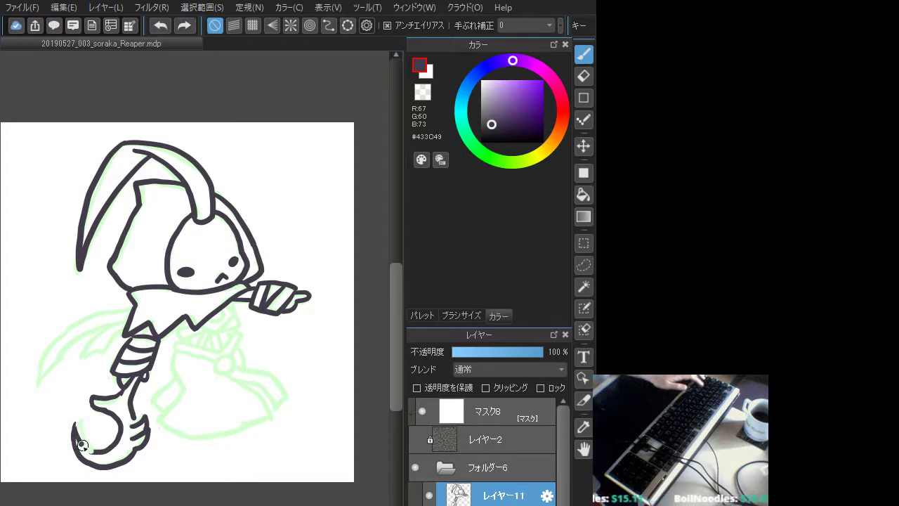
left_click_drag(81, 445, 85, 441)
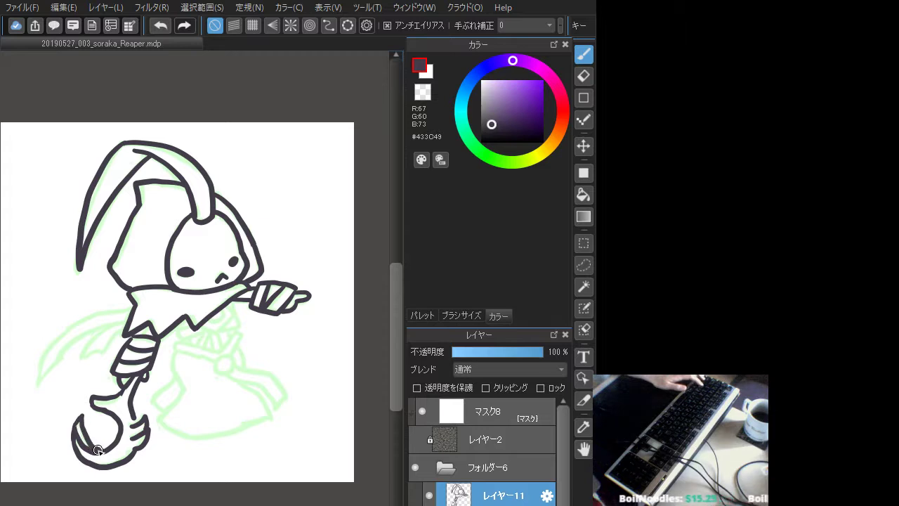
key("ctrl+z")
mouse_move(81, 417)
left_mouse_down()
mouse_move(90, 445)
mouse_move(98, 441)
left_mouse_up()
key("ctrl+z")
key("ctrl+z")
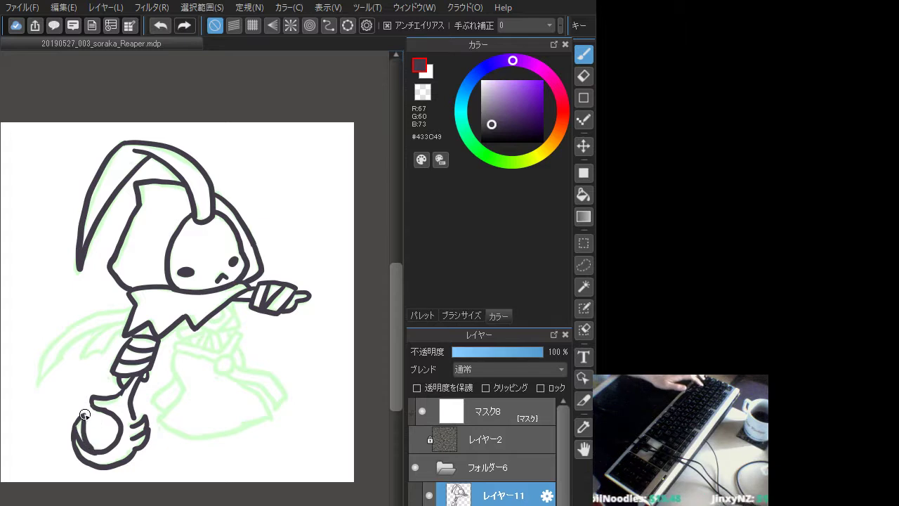
key("ctrl+z")
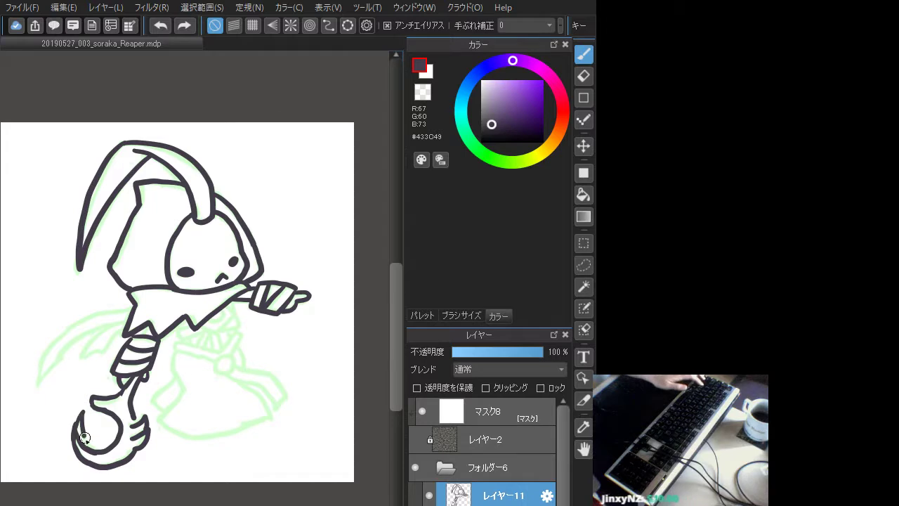
left_click_drag(80, 430, 94, 446)
key("ctrl+z")
mouse_move(76, 416)
left_mouse_down()
mouse_move(91, 434)
mouse_move(80, 416)
mouse_move(83, 450)
left_mouse_up()
key("ctrl+z")
key("ctrl+z")
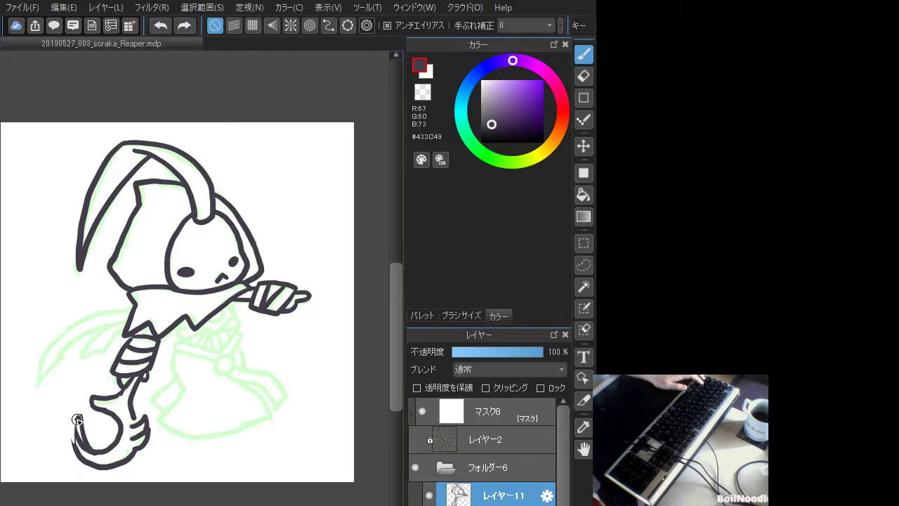
left_click_drag(77, 419, 82, 449)
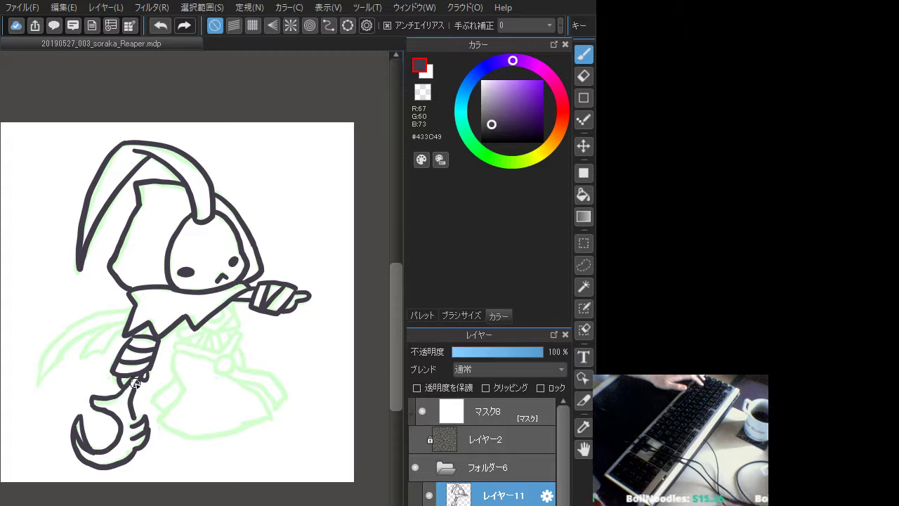
Redraw the right edge of the weapon's handle from the fist down to the upper spike
left_click_drag(134, 419, 138, 426)
key("ctrl+z")
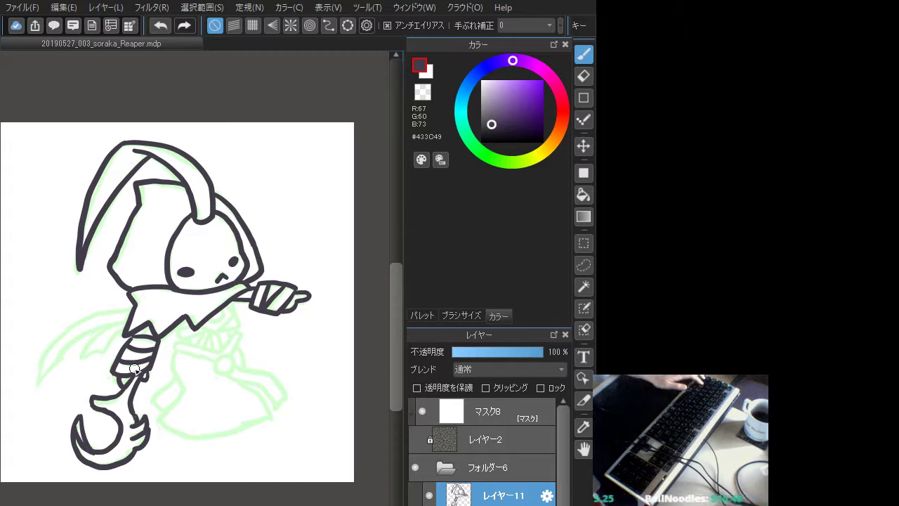
key("ctrl+z")
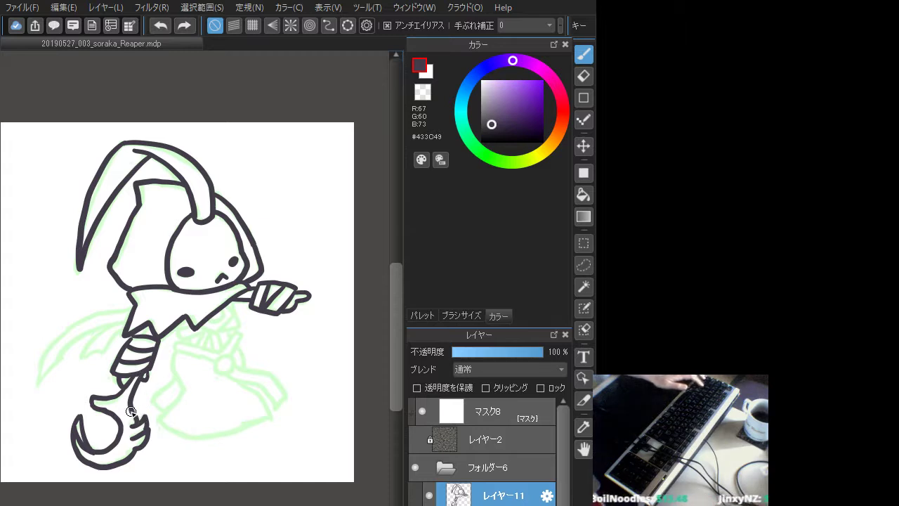
left_click_drag(131, 412, 140, 422)
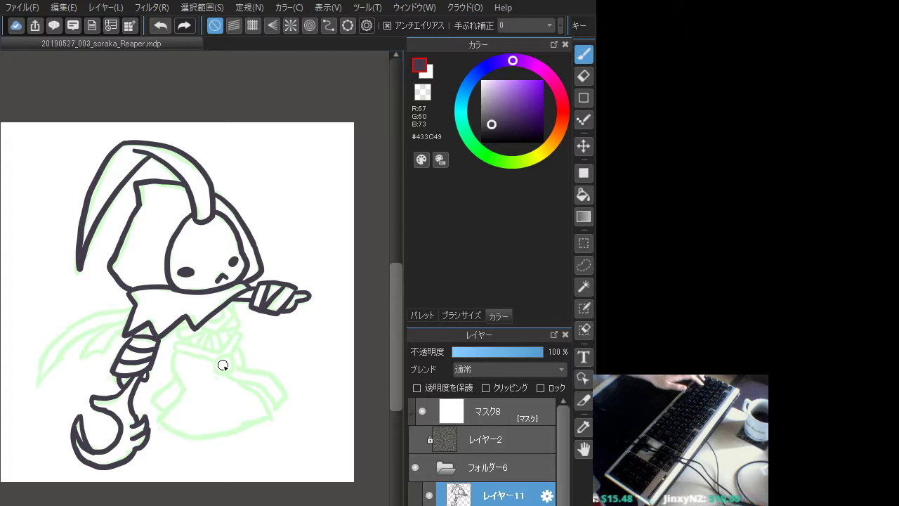
Ink the round belt buckle at the waist and the short belt section rising to its right
left_click_drag(215, 366, 235, 353)
key("ctrl+z")
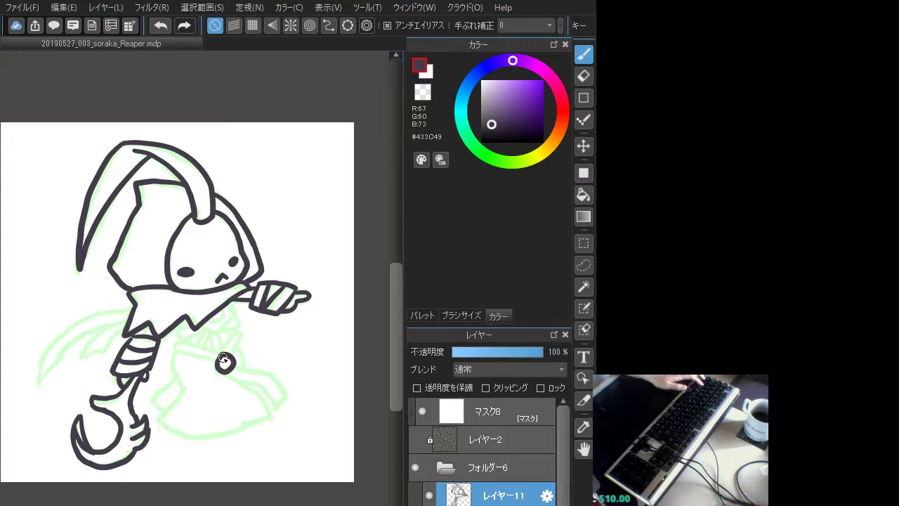
mouse_move(243, 335)
left_mouse_down()
mouse_move(231, 352)
mouse_move(180, 345)
mouse_move(217, 354)
mouse_move(172, 345)
mouse_move(170, 364)
mouse_move(217, 362)
mouse_move(224, 356)
mouse_move(174, 345)
mouse_move(191, 342)
mouse_move(171, 342)
mouse_move(169, 358)
left_mouse_up()
key("ctrl+z")
key("ctrl+z")
key("ctrl+z")
key("ctrl+z")
key("ctrl+z")
key("ctrl+z")
key("ctrl+z")
Ink the long belt band to the left of the round buckle, closing its lower edge at the buckle
mouse_move(170, 358)
left_mouse_down()
mouse_move(218, 359)
mouse_move(169, 342)
mouse_move(170, 359)
mouse_move(217, 363)
mouse_move(229, 350)
mouse_move(174, 344)
mouse_move(222, 353)
mouse_move(182, 341)
mouse_move(217, 357)
mouse_move(180, 358)
mouse_move(217, 361)
mouse_move(219, 351)
mouse_move(195, 345)
mouse_move(219, 365)
left_mouse_up()
key("ctrl+z")
key("ctrl+z")
key("ctrl+z")
key("ctrl+z")
key("ctrl+z")
key("ctrl+z")
key("ctrl+z")
key("ctrl+z")
key("ctrl+z")
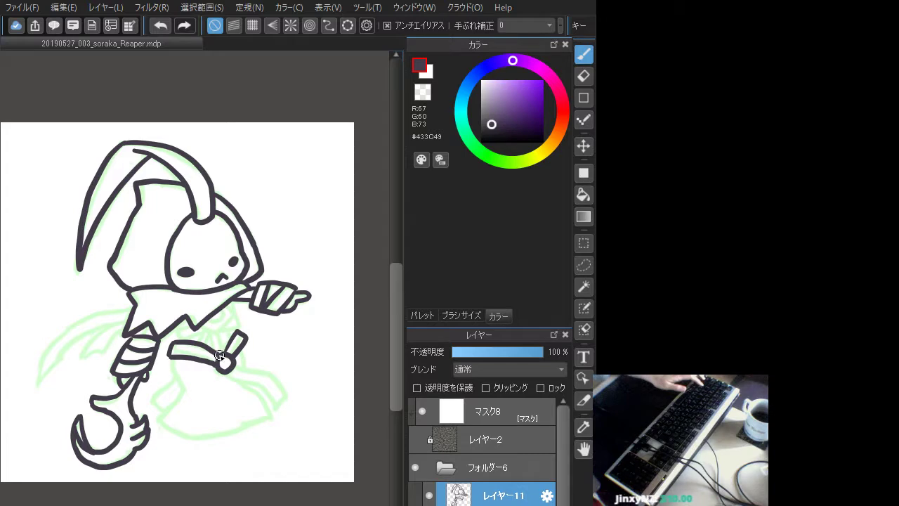
key("ctrl+z")
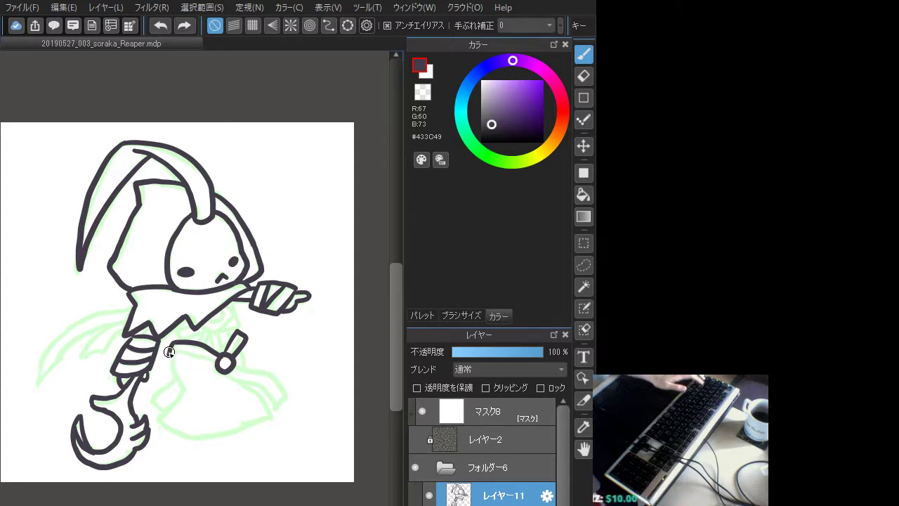
left_click_drag(168, 357, 222, 363)
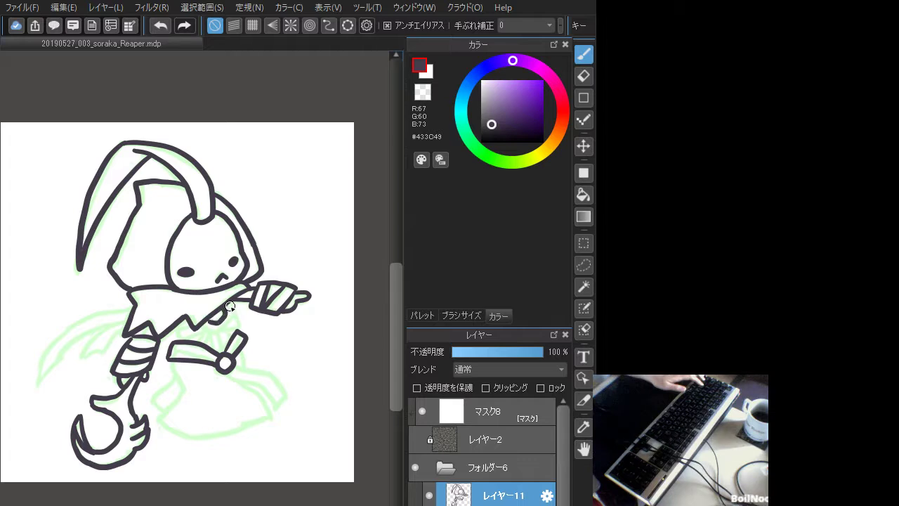
Ink the chest pieces and crossing straps between the cape's ragged hem and the belt
mouse_move(226, 308)
left_mouse_down()
mouse_move(218, 333)
mouse_move(200, 327)
mouse_move(214, 334)
mouse_move(224, 309)
left_mouse_up()
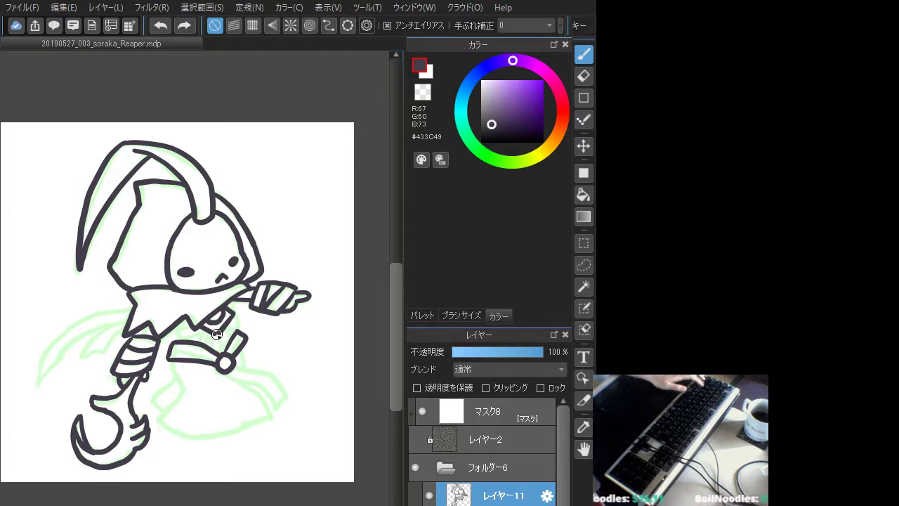
key("ctrl+z")
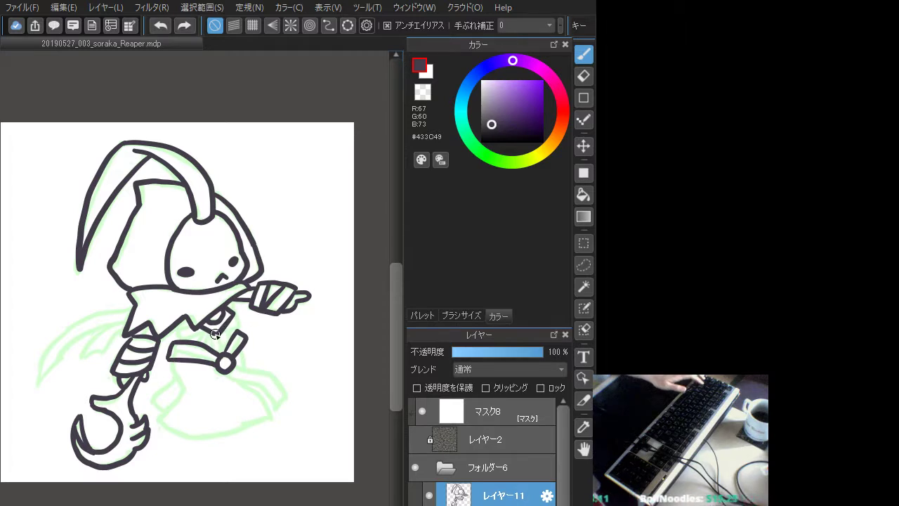
key("ctrl+y")
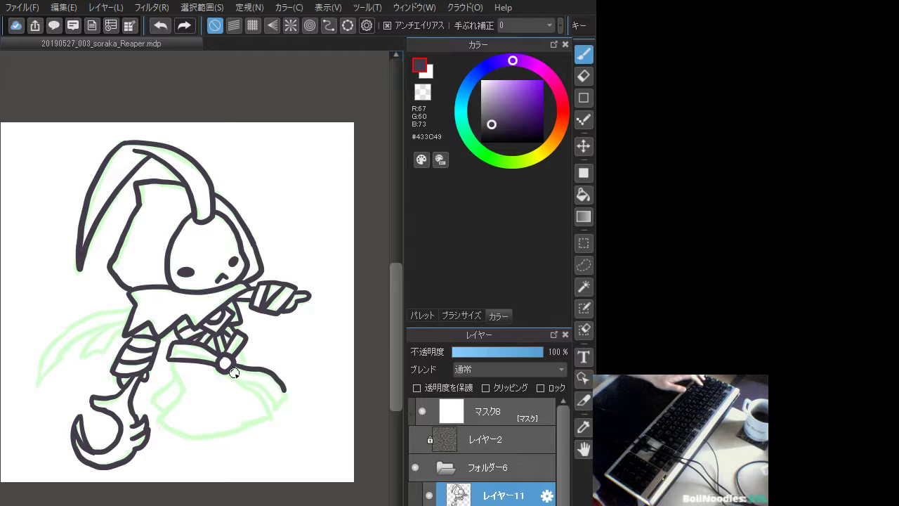
Ink the curved sash tail that runs from the round buckle out to the right, with its upper and lower edges
left_click_drag(233, 370, 285, 394)
key("ctrl+z")
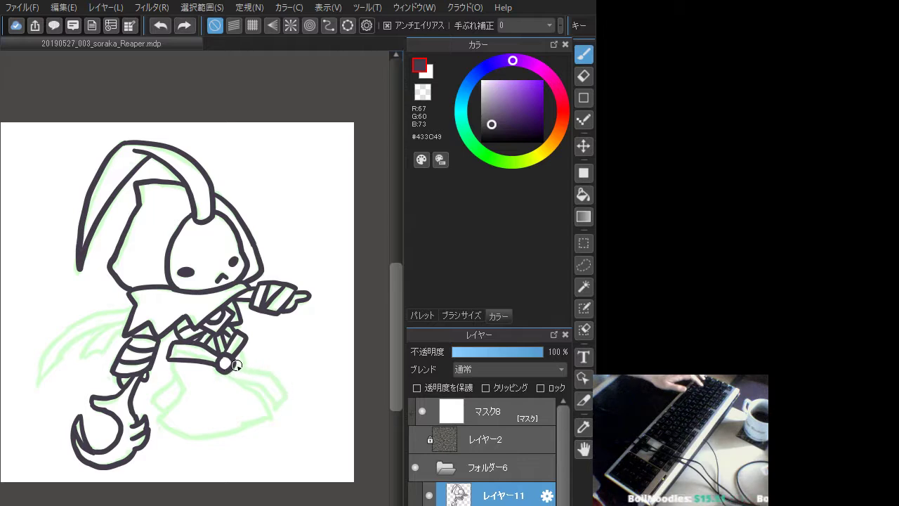
mouse_move(232, 365)
left_mouse_down()
mouse_move(266, 372)
mouse_move(286, 394)
left_mouse_up()
key("ctrl+z")
left_click_drag(242, 366, 286, 393)
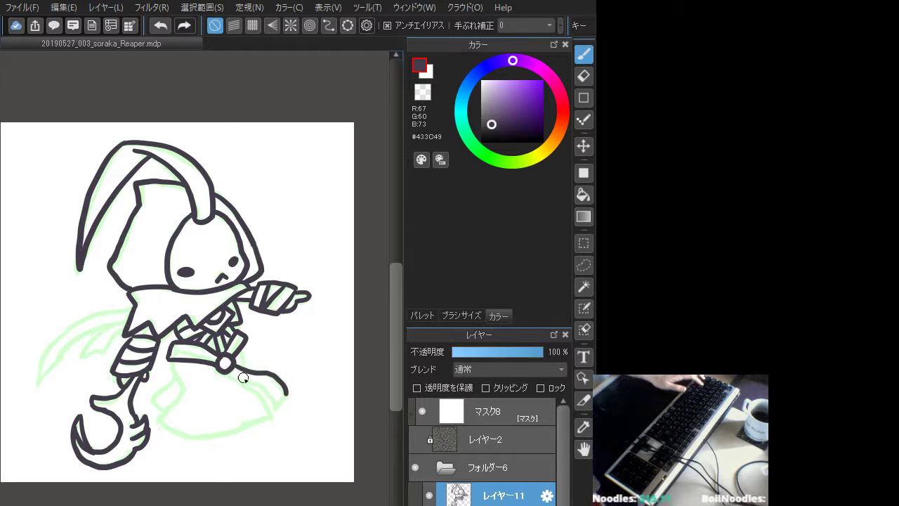
mouse_move(233, 376)
left_mouse_down()
mouse_move(286, 395)
mouse_move(273, 408)
mouse_move(288, 387)
mouse_move(277, 406)
left_mouse_up()
key("ctrl+z")
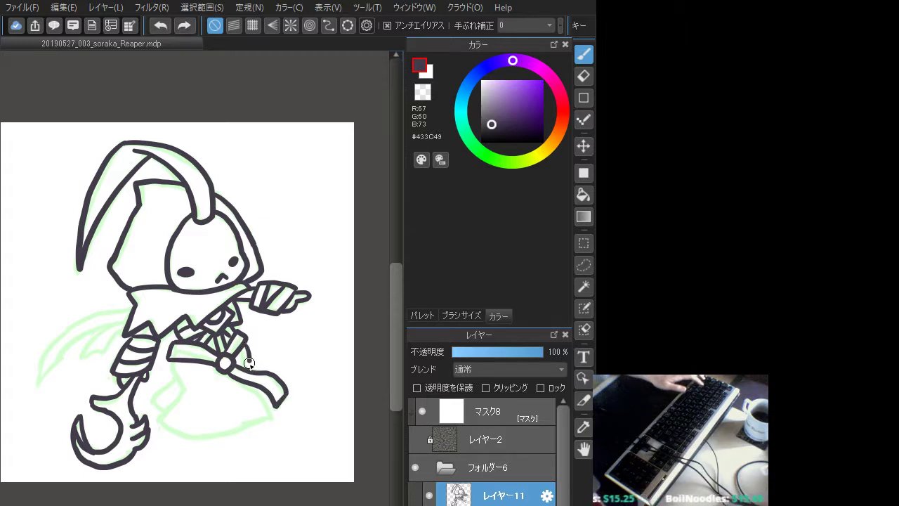
Ink the skirt's right edge below the sash tail and its left edge down from the belt
left_click_drag(249, 384, 269, 418)
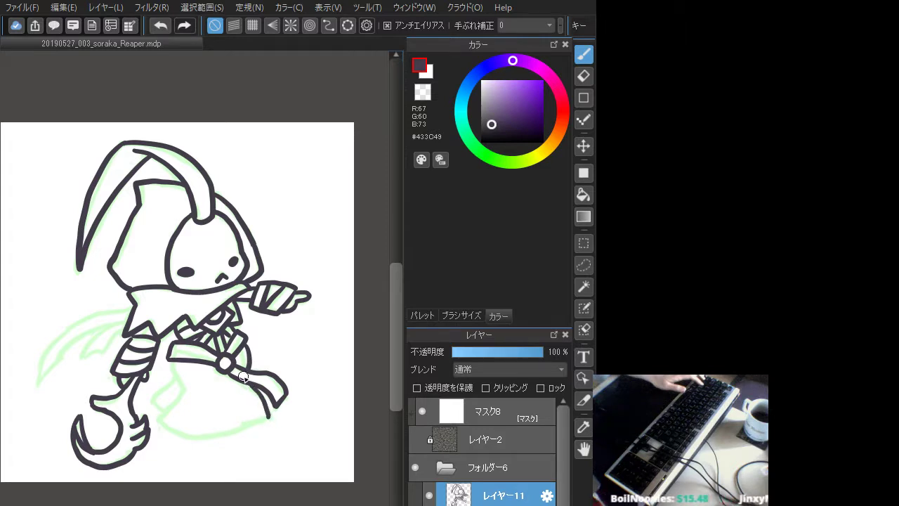
mouse_move(173, 368)
left_mouse_down()
mouse_move(168, 412)
mouse_move(156, 421)
left_mouse_up()
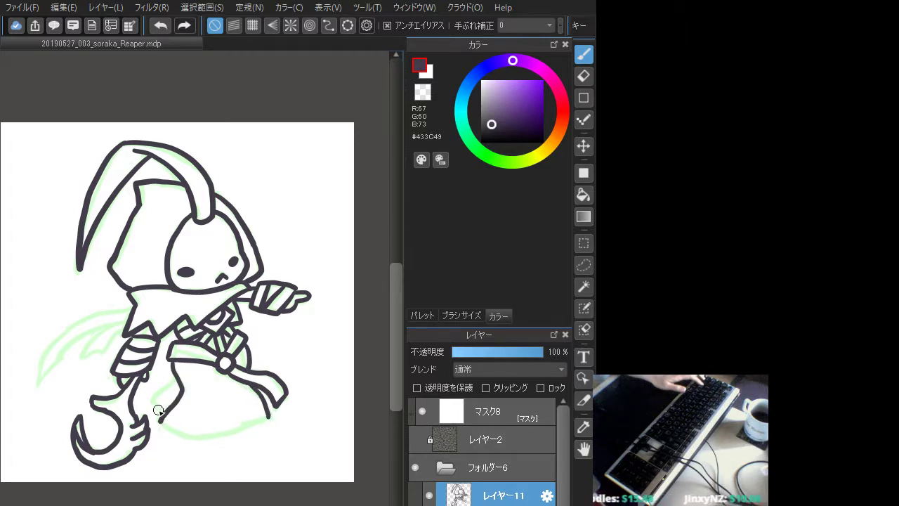
key("ctrl+z")
mouse_move(172, 356)
left_mouse_down()
mouse_move(182, 390)
mouse_move(165, 418)
mouse_move(202, 431)
mouse_move(251, 413)
left_mouse_up()
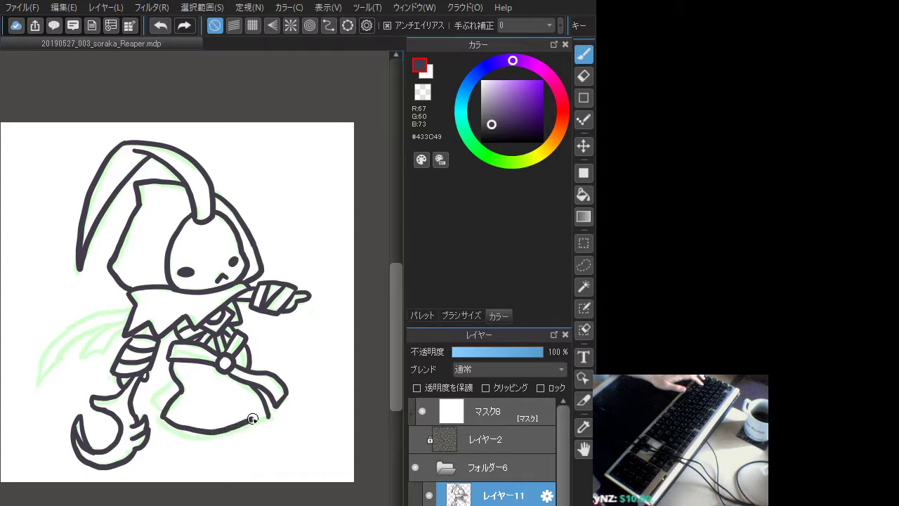
key("ctrl+z")
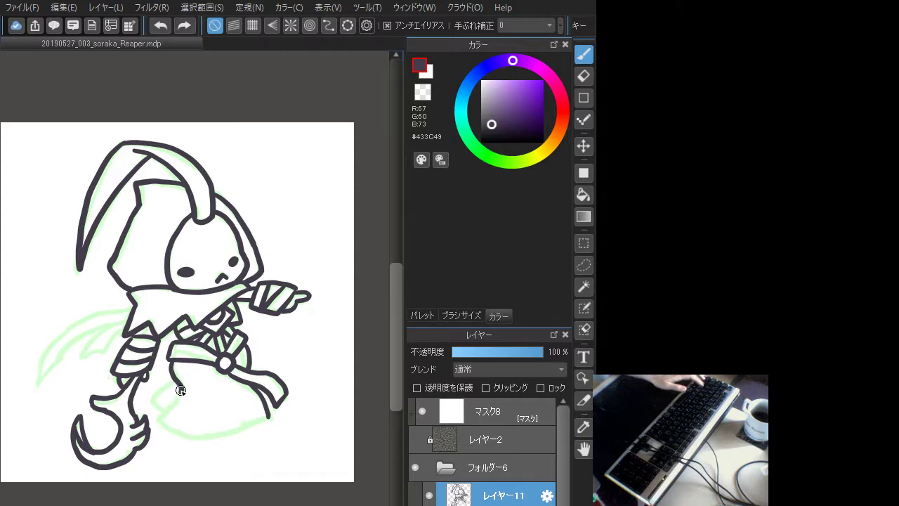
Ink the skirt's curved hem between its side edges and the small pointed flap on its left side
mouse_move(161, 411)
left_mouse_down()
mouse_move(156, 421)
mouse_move(211, 433)
mouse_move(271, 418)
left_mouse_up()
key("ctrl+z")
mouse_move(160, 413)
left_mouse_down()
mouse_move(154, 419)
mouse_move(241, 425)
mouse_move(271, 416)
left_mouse_up()
mouse_move(176, 383)
left_mouse_down()
mouse_move(156, 395)
mouse_move(162, 403)
left_mouse_up()
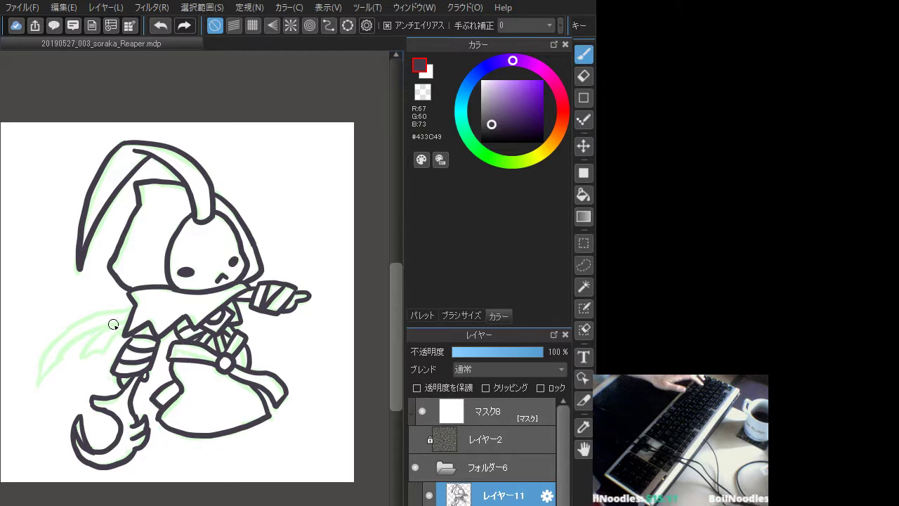
Ink the upper and lower edges of the long cape tail sweeping down-left from behind the shoulder
left_click_drag(129, 315, 60, 355)
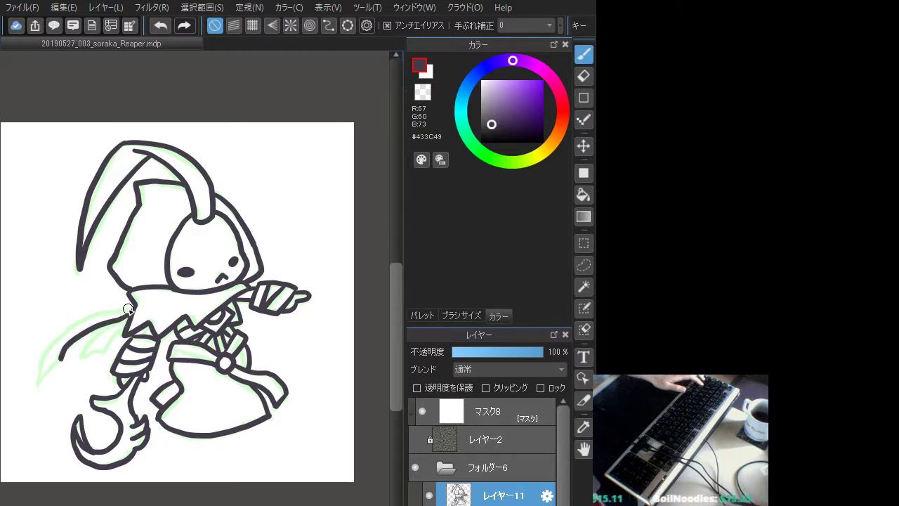
key("ctrl+z")
left_click_drag(128, 312, 82, 334)
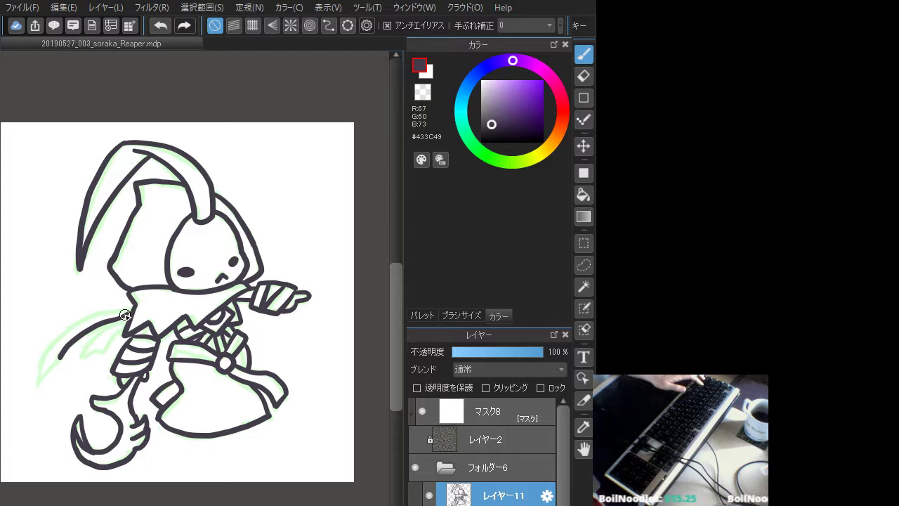
mouse_move(133, 305)
left_mouse_down()
mouse_move(95, 313)
mouse_move(57, 335)
mouse_move(42, 374)
mouse_move(61, 361)
mouse_move(44, 378)
left_mouse_up()
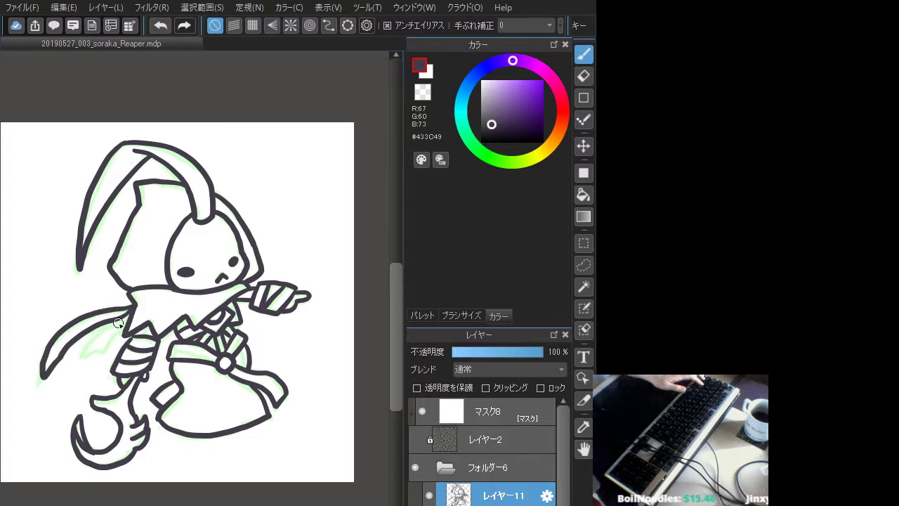
Ink the shorter forked cape tail beneath the long one, redrawing its lower edge until it meets the cape
mouse_move(105, 328)
left_mouse_down()
mouse_move(80, 354)
mouse_move(113, 342)
mouse_move(80, 354)
mouse_move(97, 349)
left_mouse_up()
key("ctrl+z")
key("ctrl+z")
left_click_drag(125, 320, 104, 347)
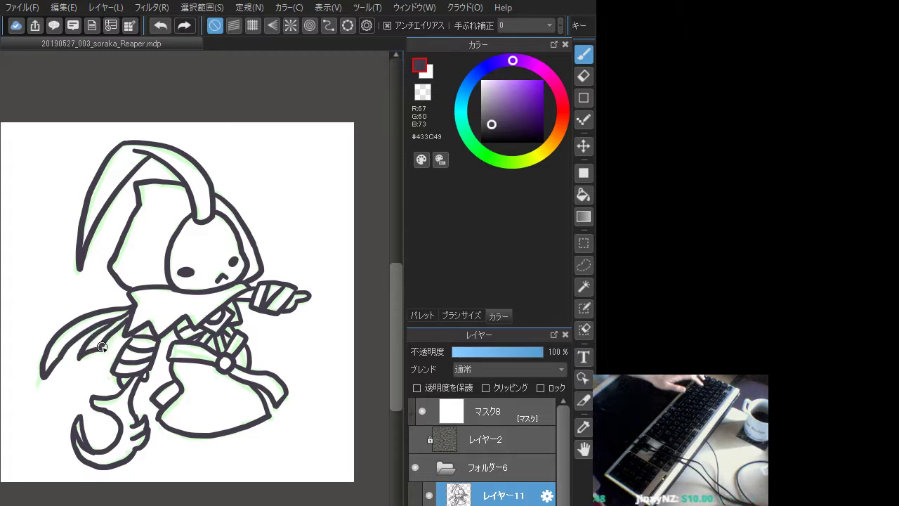
key("ctrl+z")
left_click_drag(128, 319, 104, 348)
key("ctrl+z")
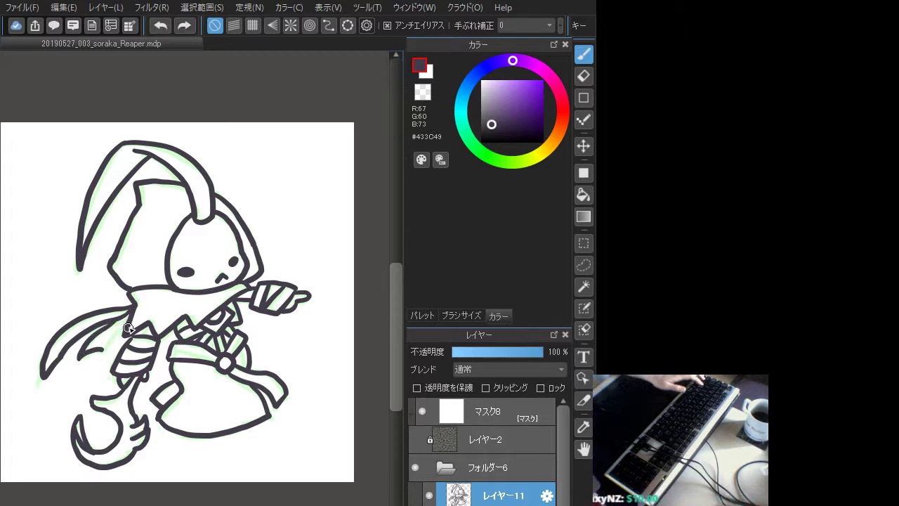
left_click_drag(132, 316, 99, 351)
key("ctrl+z")
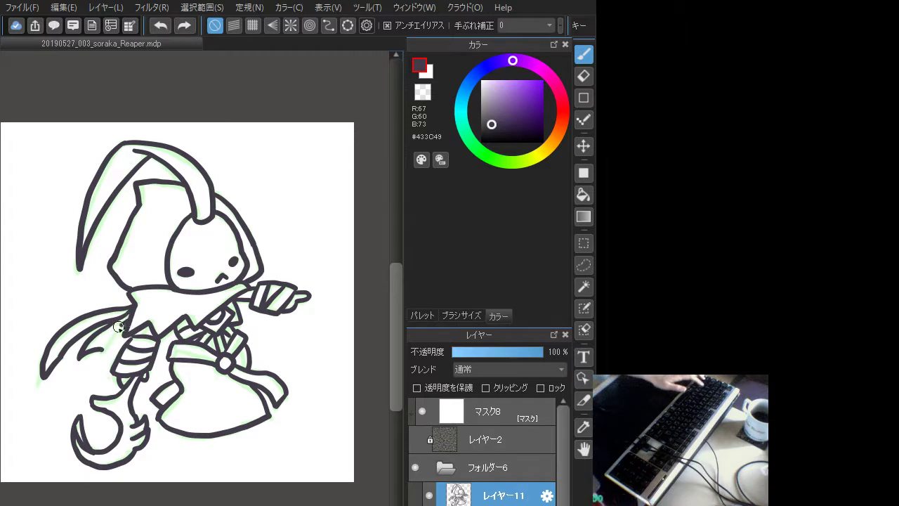
left_click_drag(131, 316, 99, 355)
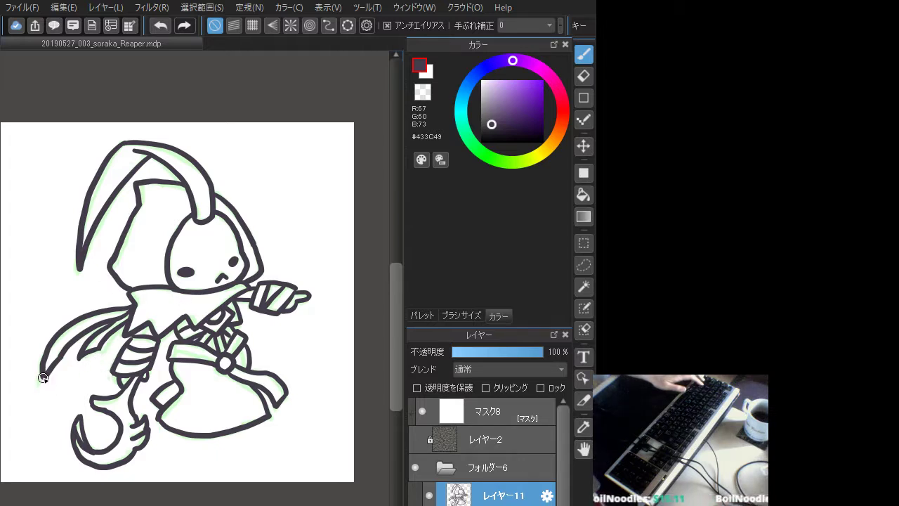
Rework the tip of the long cape tail so its two edges close in a point
key("ctrl+z")
left_click_drag(47, 372, 43, 380)
key("ctrl+z")
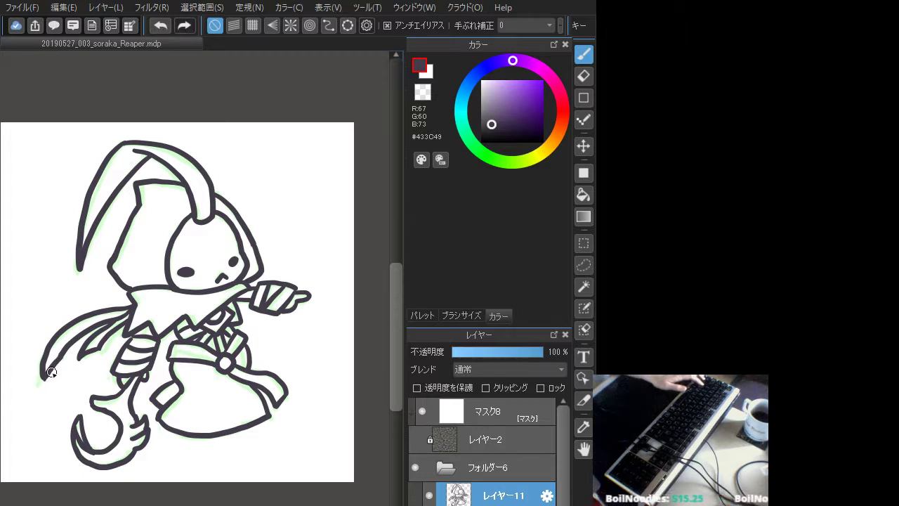
key("ctrl+z")
left_click_drag(45, 370, 39, 384)
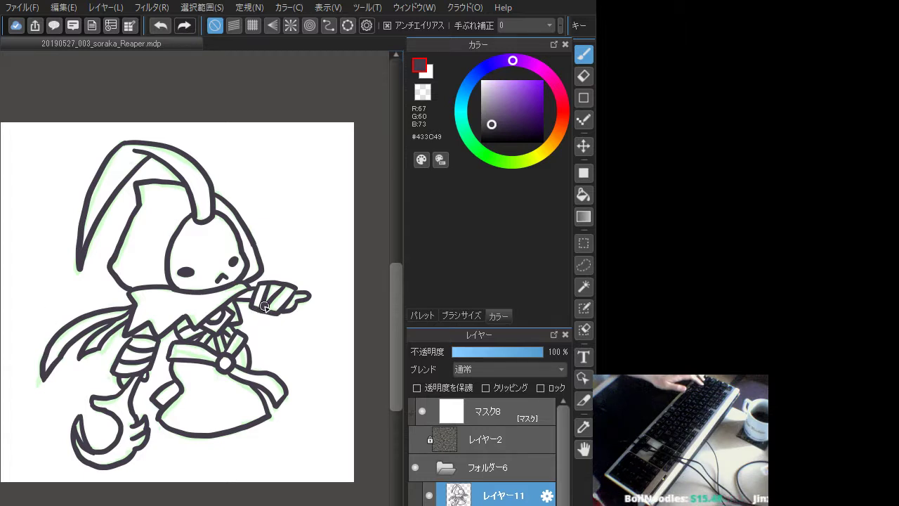
Hide the green sketch layer, save the drawing and check the clean line art at reduced size
left_click(428, 505)
key("ctrl+s")
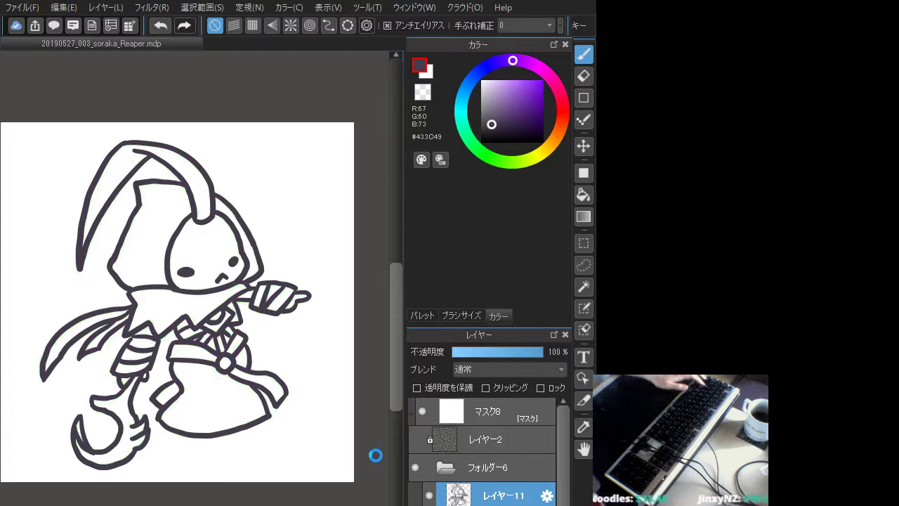
scroll(159, 219, "down", 2)
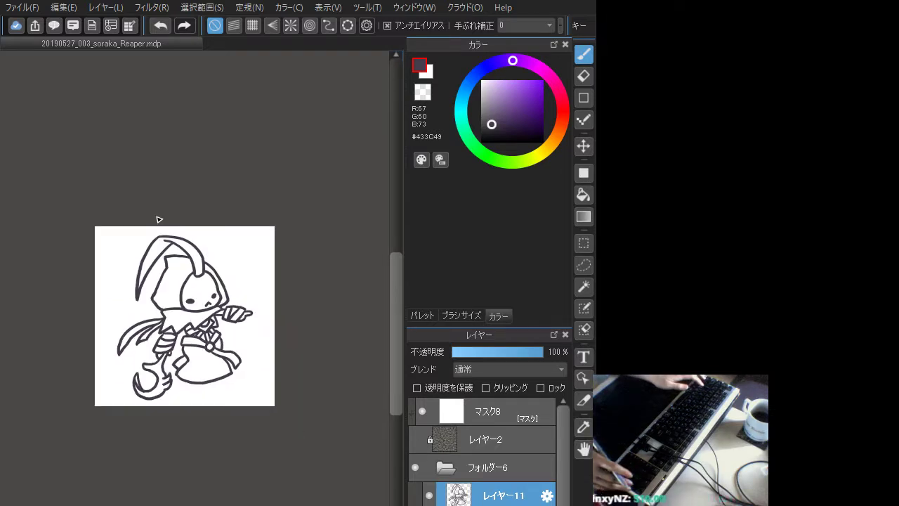
scroll(158, 219, "up", 2)
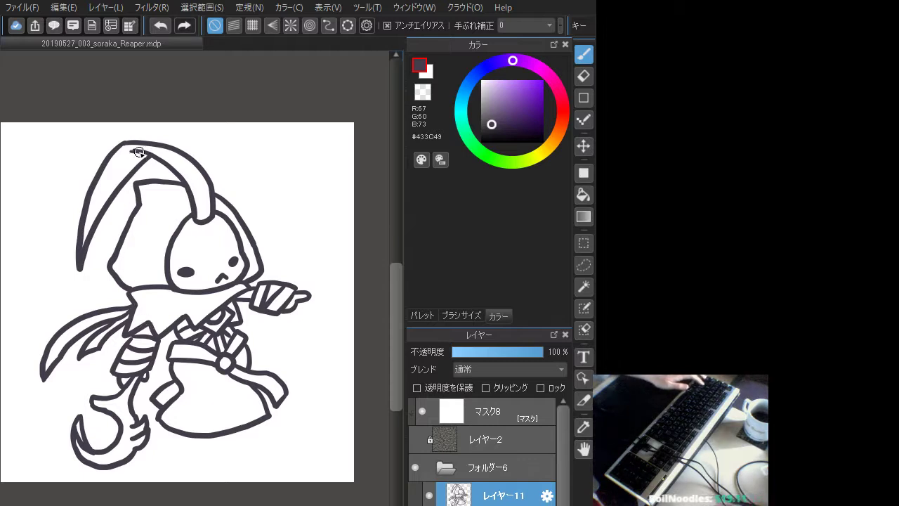
Redraw the short crease line at the bend of the large horn so it tapers into the inner edge
key("ctrl+z")
left_click_drag(130, 152, 142, 152)
key("ctrl+z")
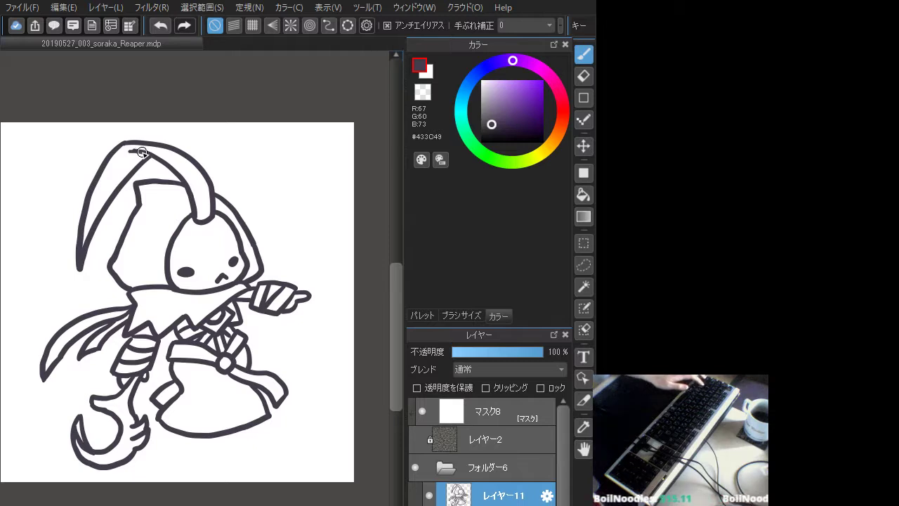
key("ctrl+z")
key("ctrl+y")
key("ctrl+z")
key("ctrl+y")
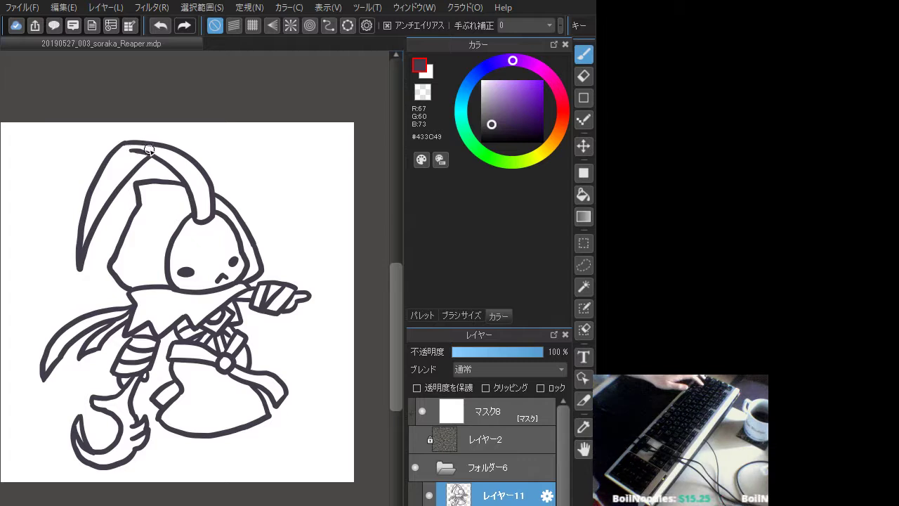
key("ctrl+z")
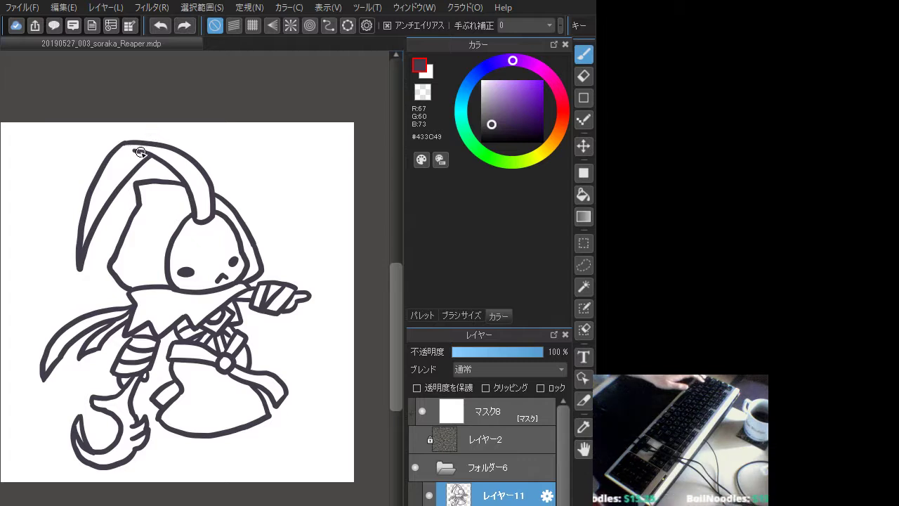
left_click_drag(132, 149, 142, 150)
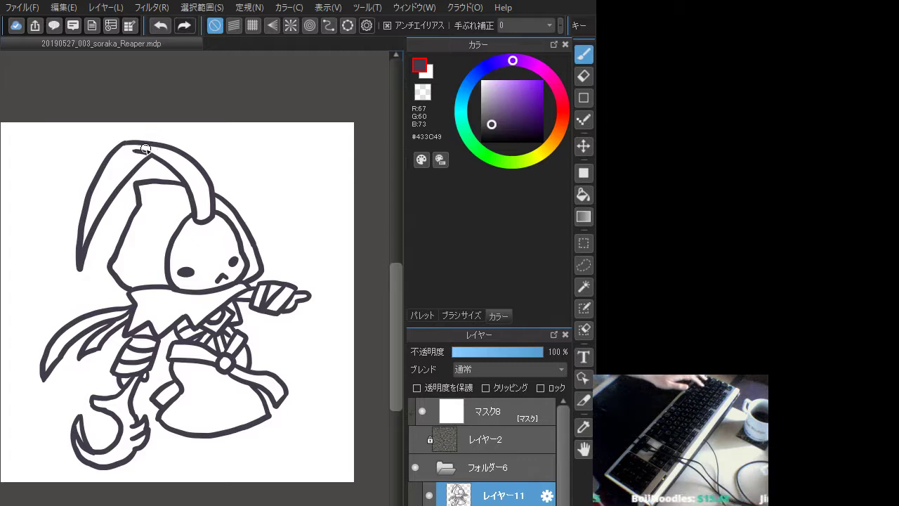
key("ctrl+z")
key("ctrl+y")
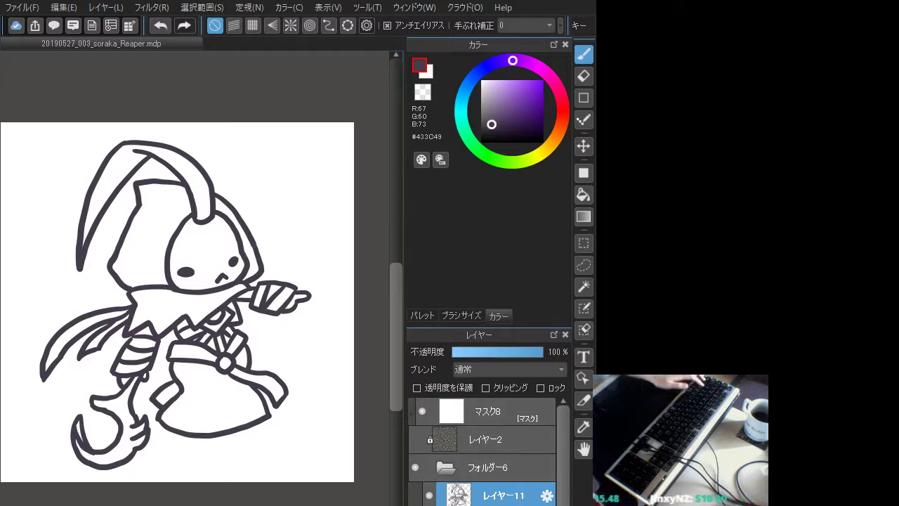
Bucket-fill the horn's right section with yellow on the layer below the line art, deepening the colour to #FFDC4B
left_click(495, 504)
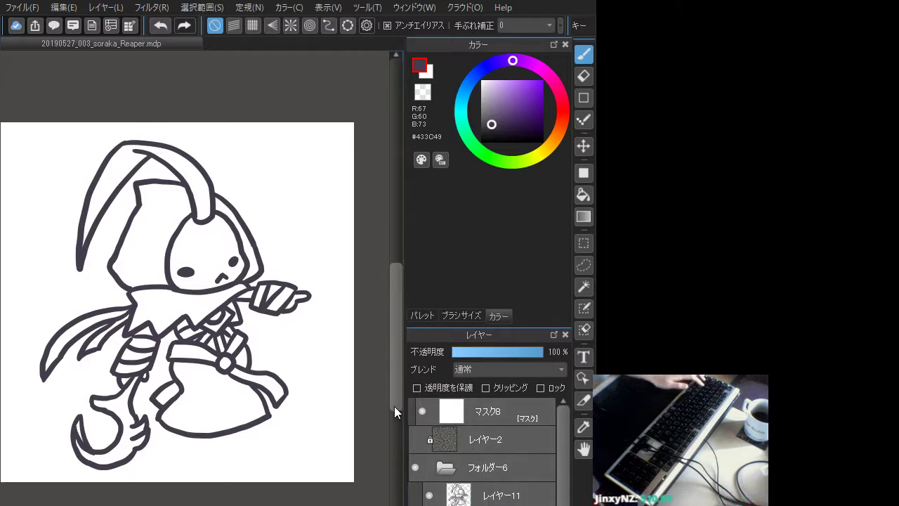
left_click(504, 495)
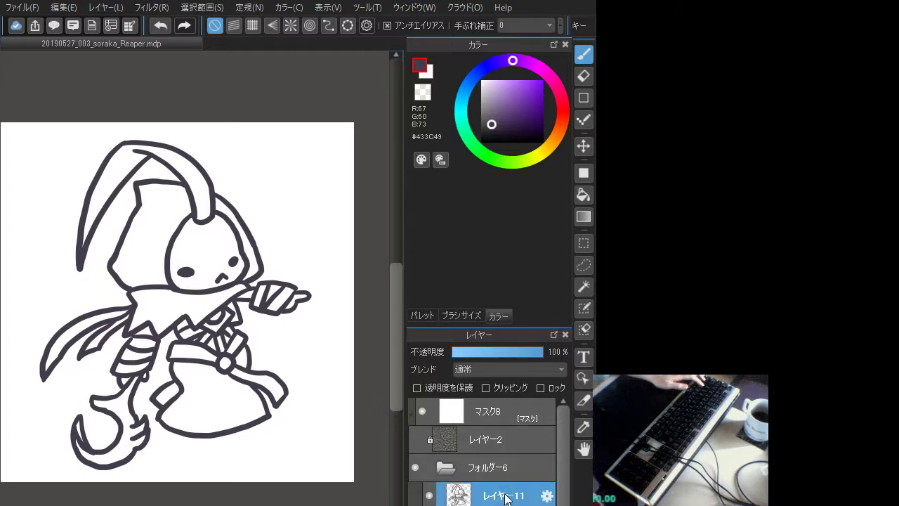
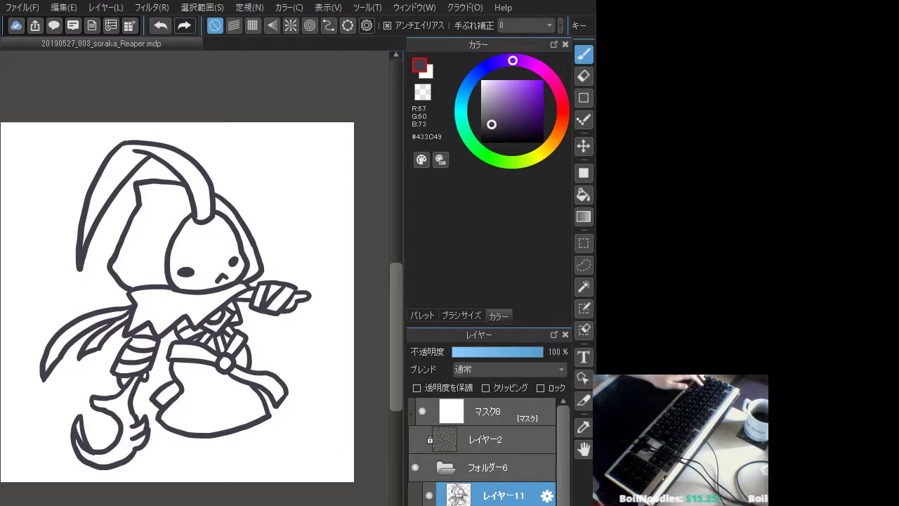
left_click(501, 504)
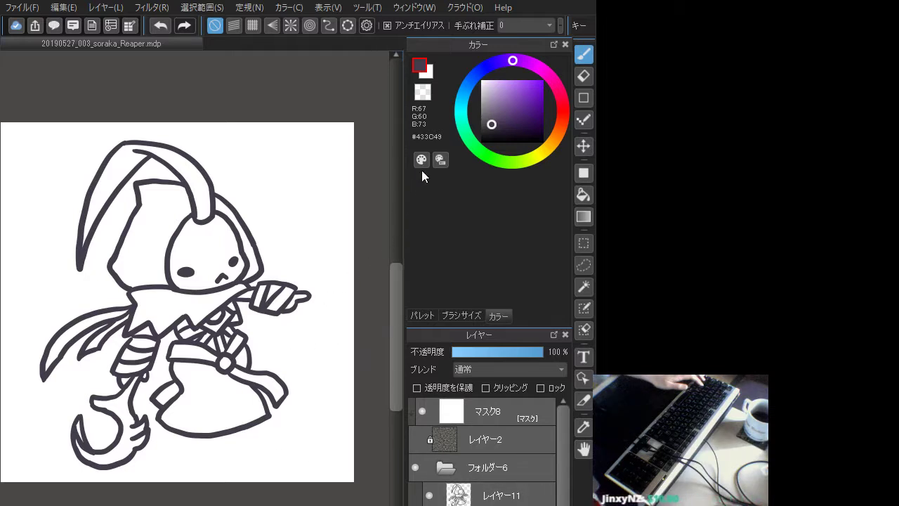
left_click_drag(539, 149, 546, 142)
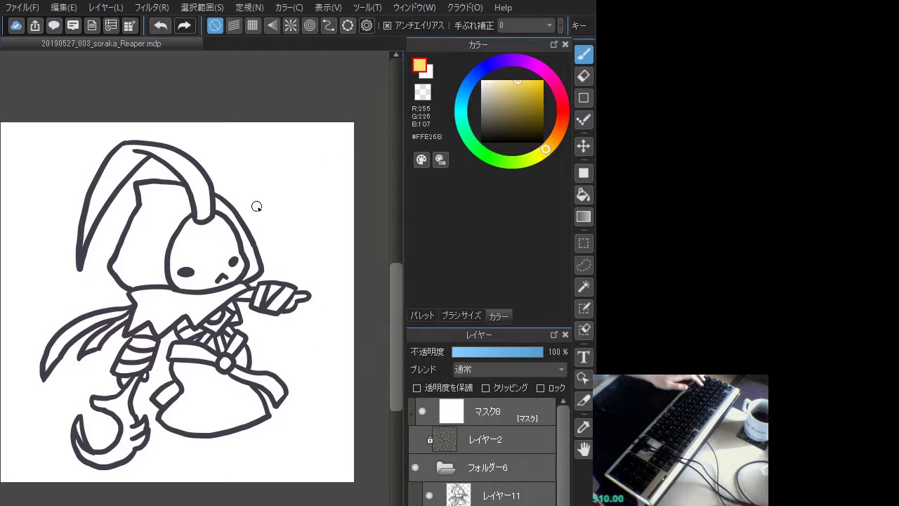
left_click(583, 195)
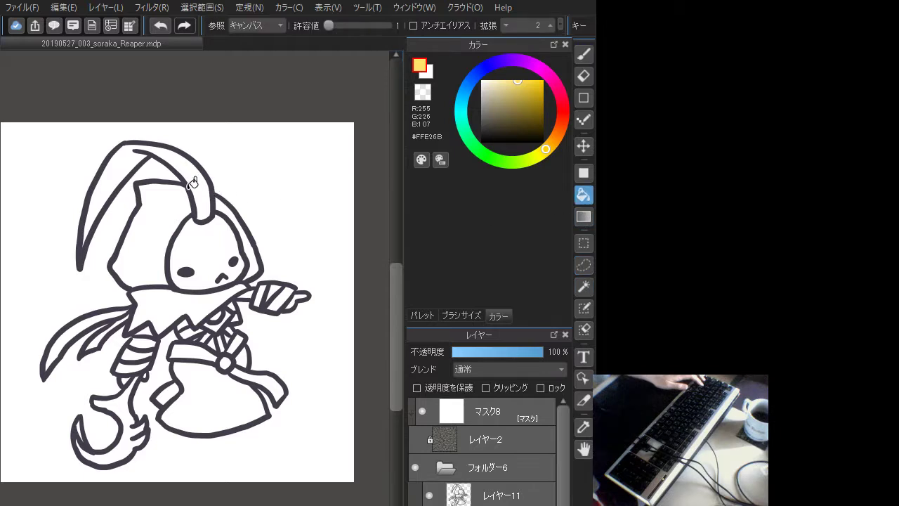
left_click(208, 184)
left_click(525, 82)
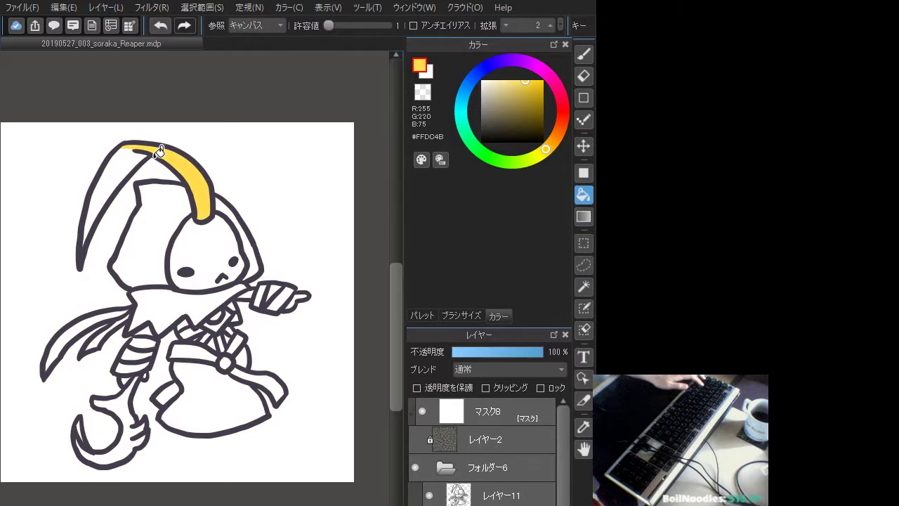
Bucket-fill the horn's left section, the crossed chest straps, the belt and its round buckle with yellow #FFDC4B
left_click(119, 156)
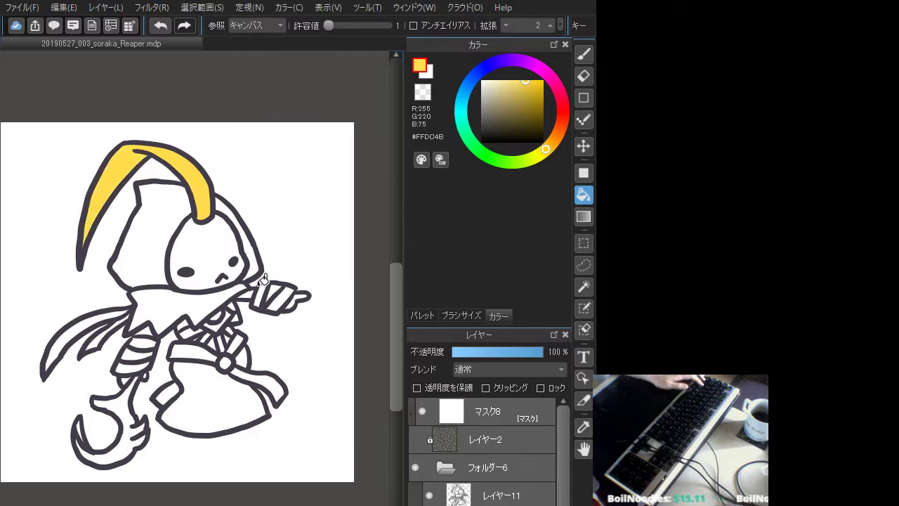
left_click(216, 323)
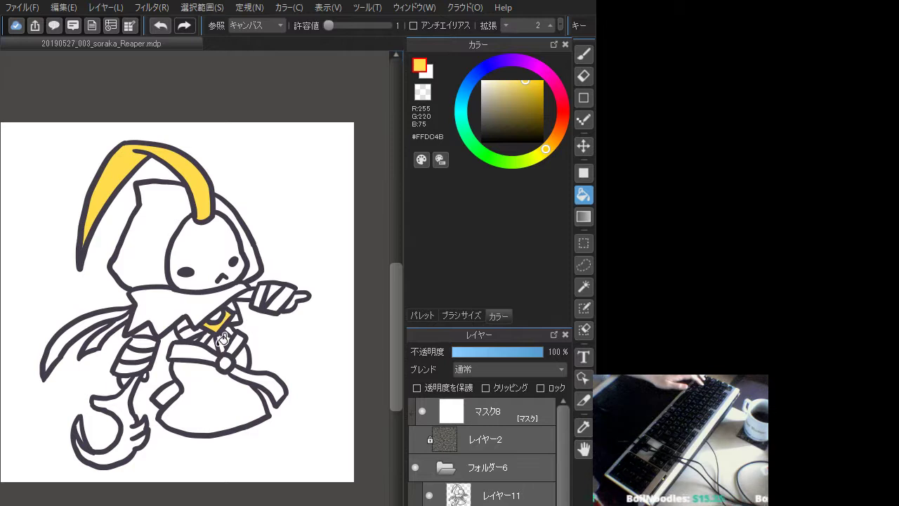
left_click(214, 325)
key("ctrl+z")
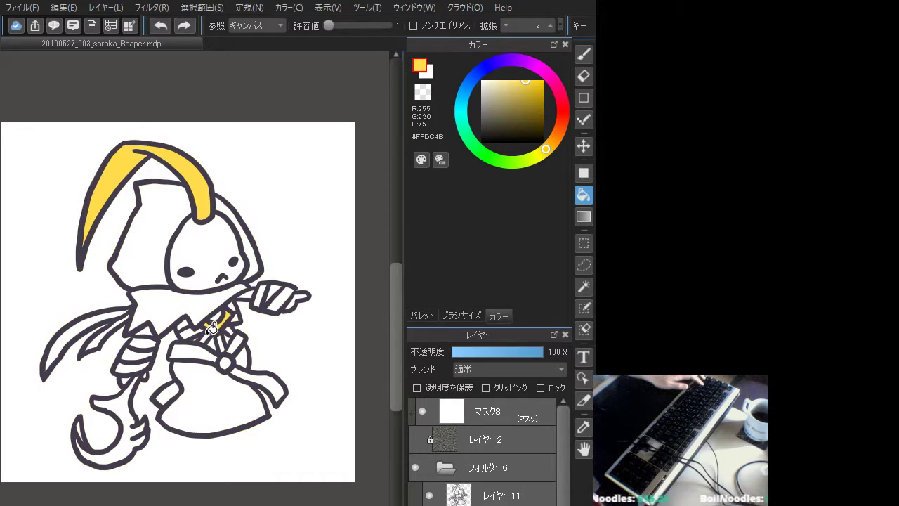
left_click(210, 325)
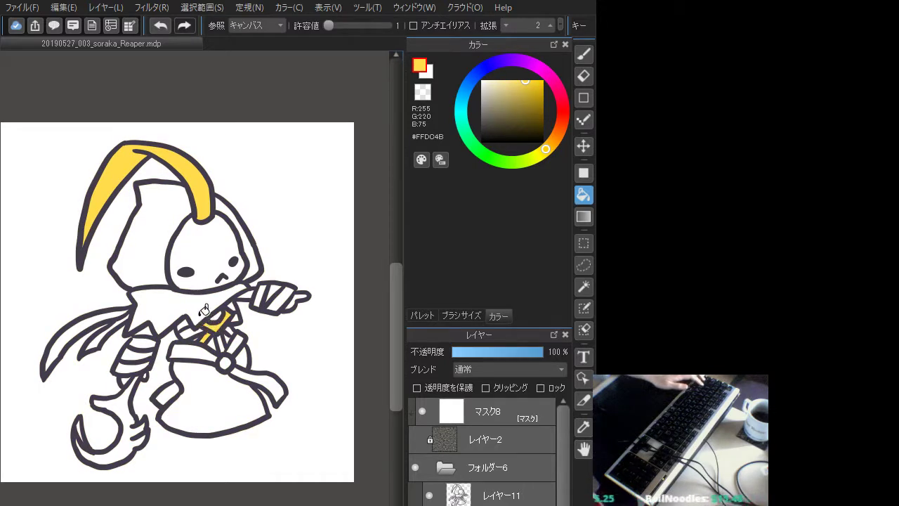
left_click(189, 324)
left_click(196, 325)
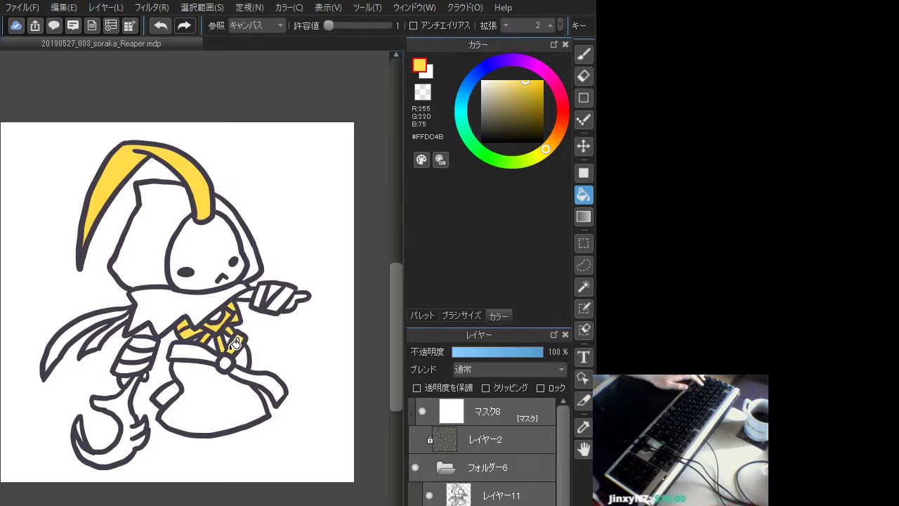
left_click(211, 355)
left_click(225, 361)
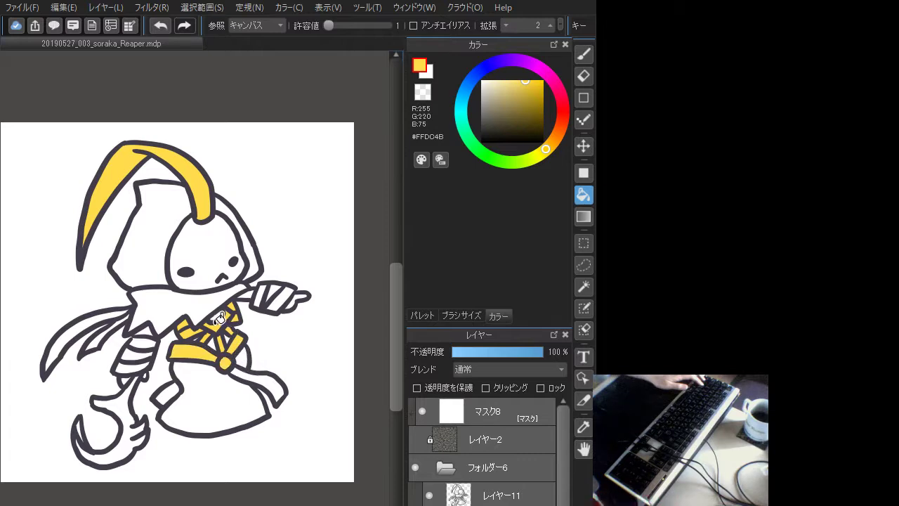
Bucket-fill the wrappings on the pointing hand and the lowered forearm with pale yellow #FFFDBB after trying peach #FFD89E on the hand
left_click(505, 82)
left_click_drag(545, 146, 554, 140)
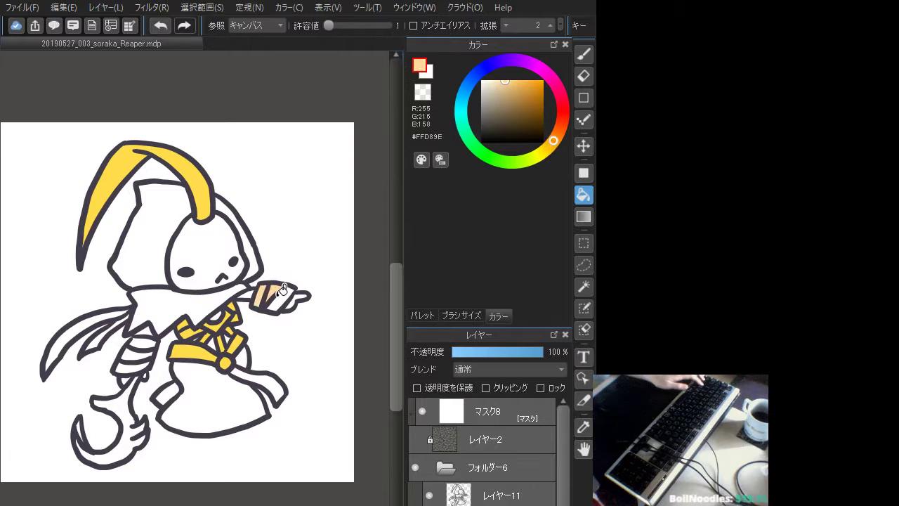
left_click(285, 296)
left_click(538, 155)
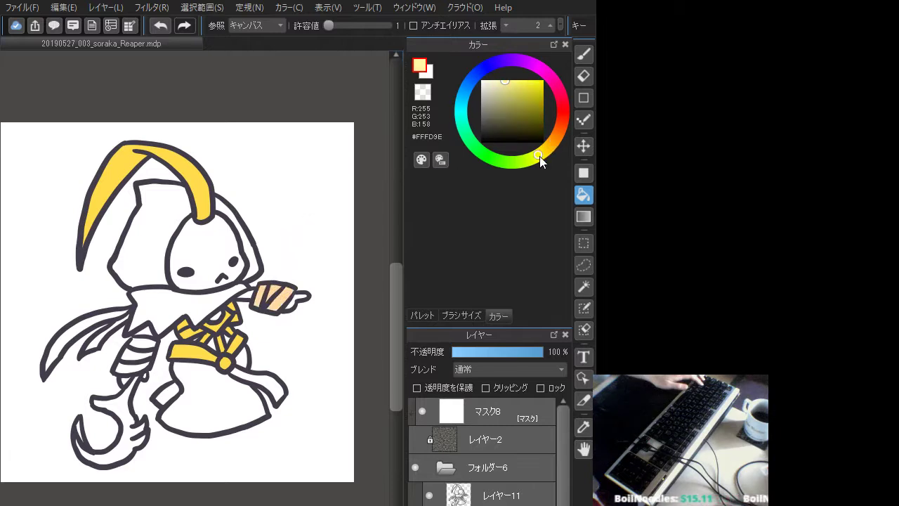
left_click(261, 292)
left_click(274, 291)
left_click(281, 302)
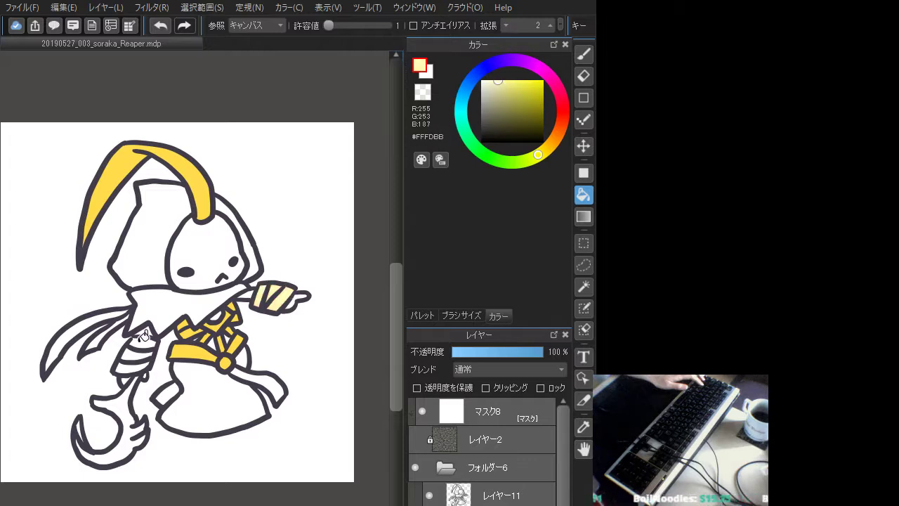
left_click(139, 341)
left_click(130, 356)
left_click(126, 368)
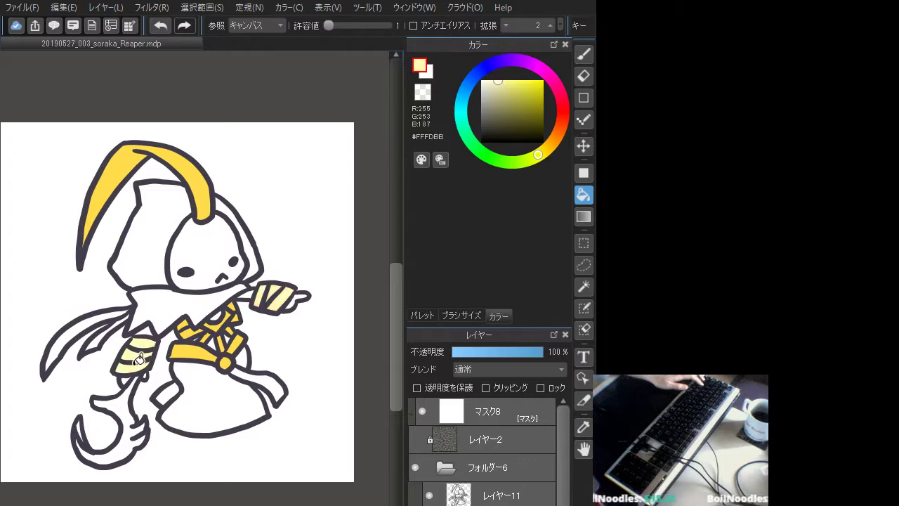
Brush a beige #E3D4B5 divider along the horn's bend and bucket-fill the horn's left section with the same beige
left_click(550, 143)
left_click(494, 87)
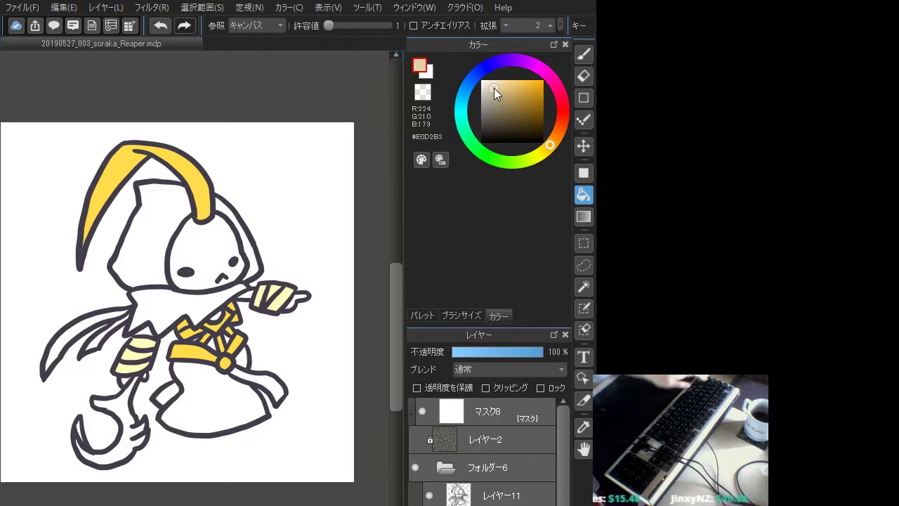
left_click(583, 54)
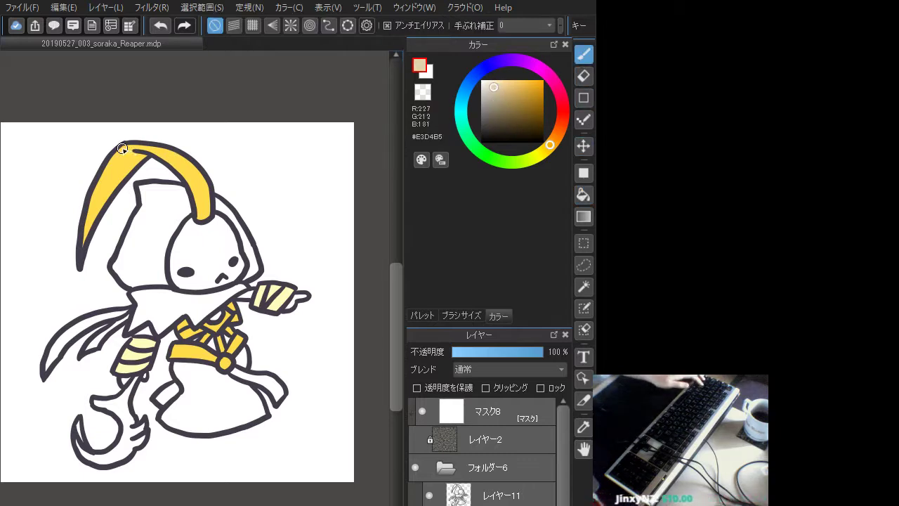
left_click_drag(122, 148, 146, 149)
left_click(583, 194)
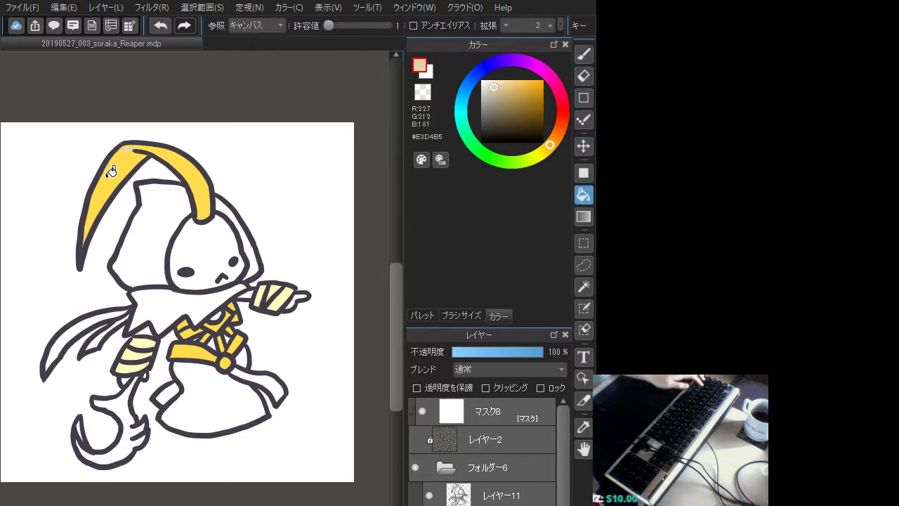
left_click(107, 171)
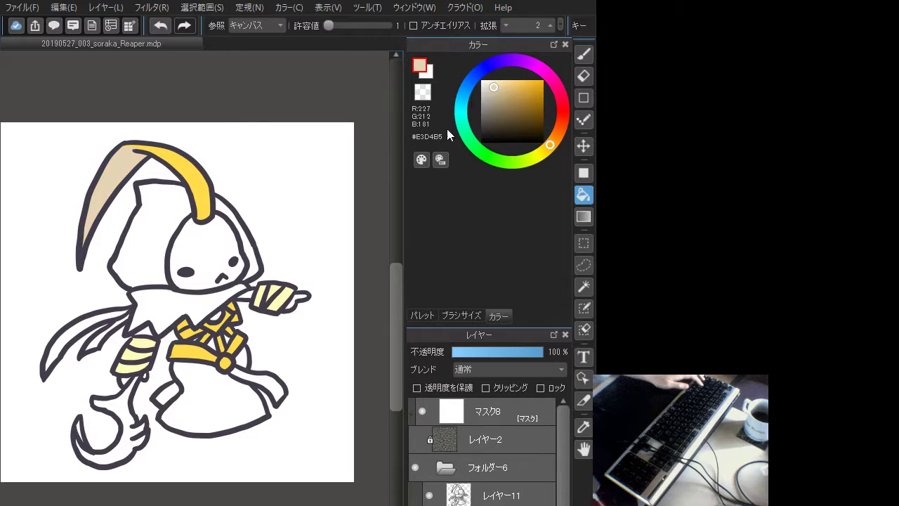
Recolour the horn's left section with dark gold #D7AC48, tidy the colour border at its bend and fill the belt's hanging end
right_click(190, 160)
left_click(549, 145)
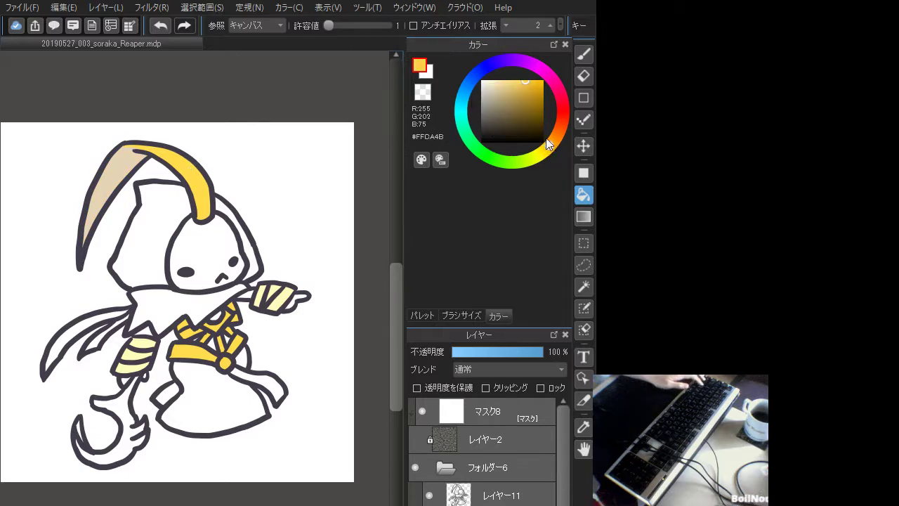
left_click(523, 90)
left_click(130, 167)
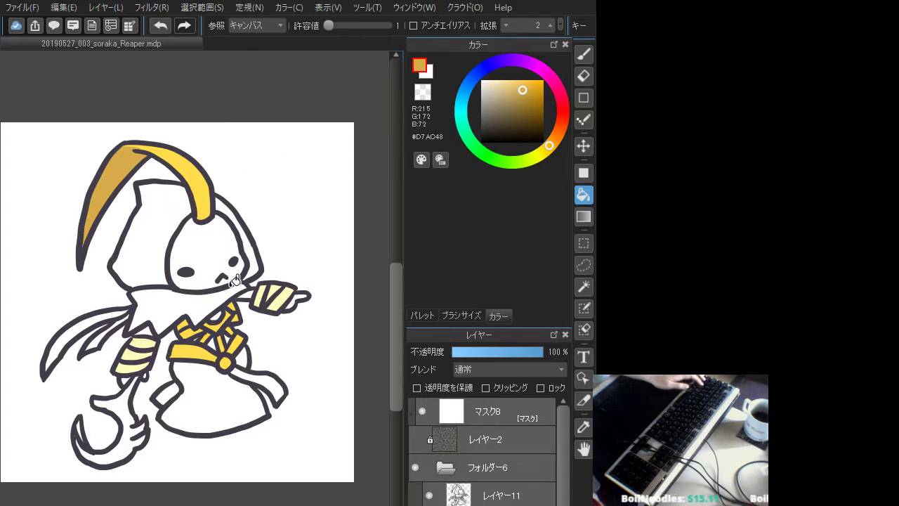
left_click(184, 150, "alt")
key("b")
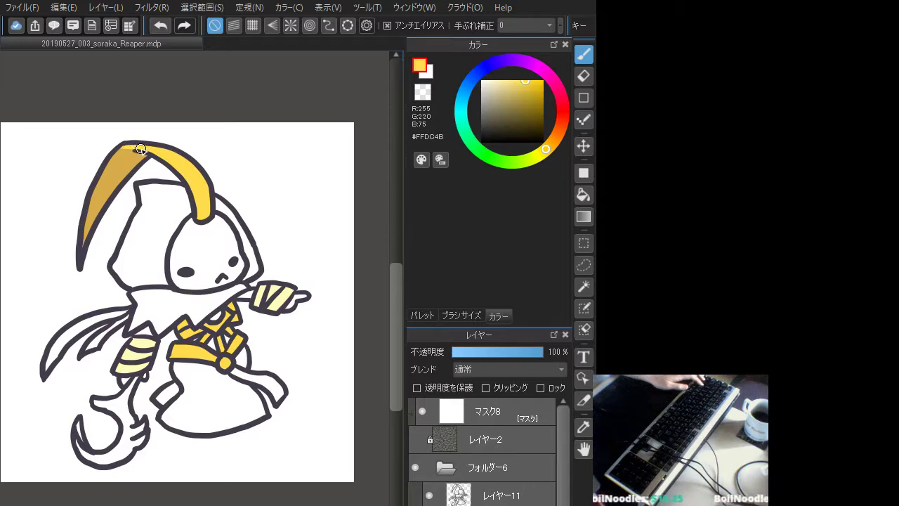
left_click(135, 150, "alt")
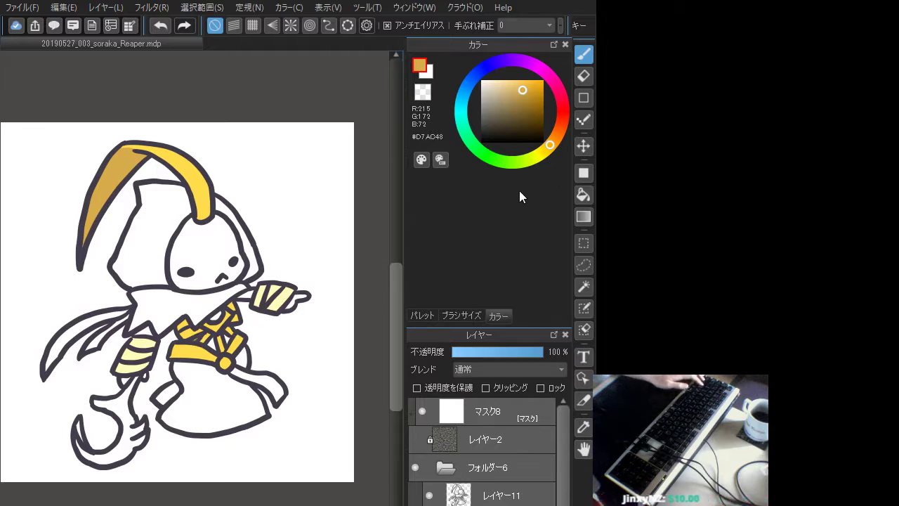
left_click(582, 195)
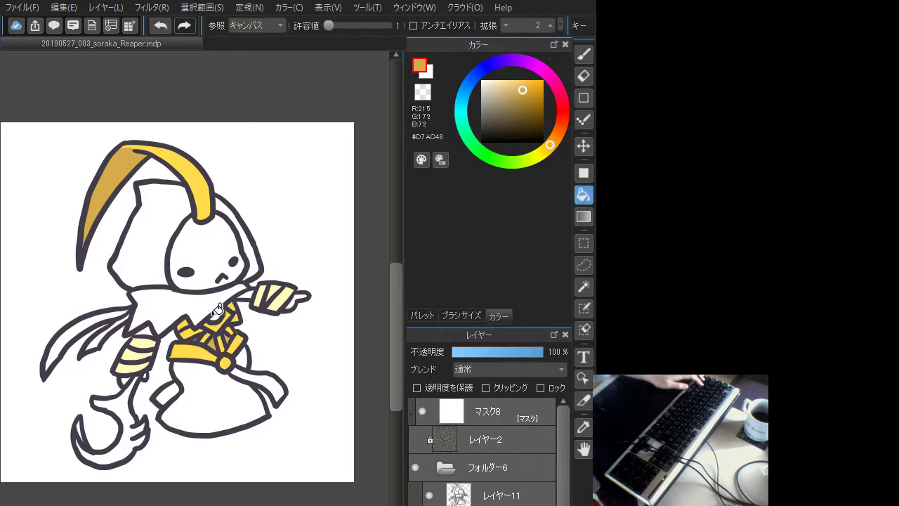
left_click(273, 373)
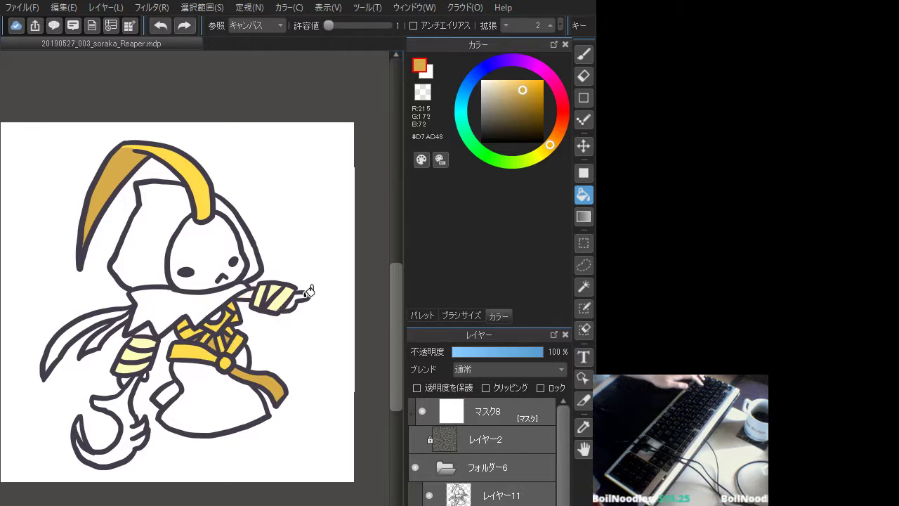
Bucket-fill both sides of the hood and the ragged shoulder cape with bright purple #D181FF
left_click(520, 60)
left_click(504, 80)
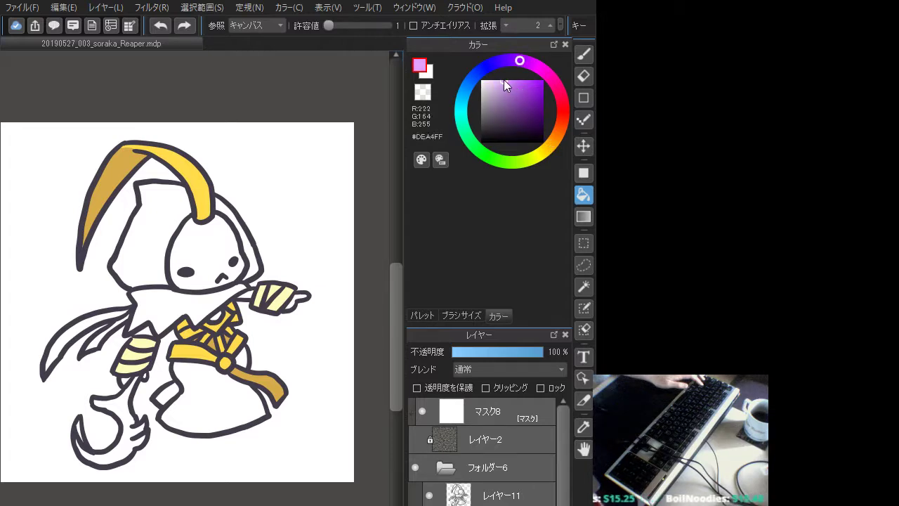
left_click_drag(504, 80, 500, 75)
left_click(141, 263)
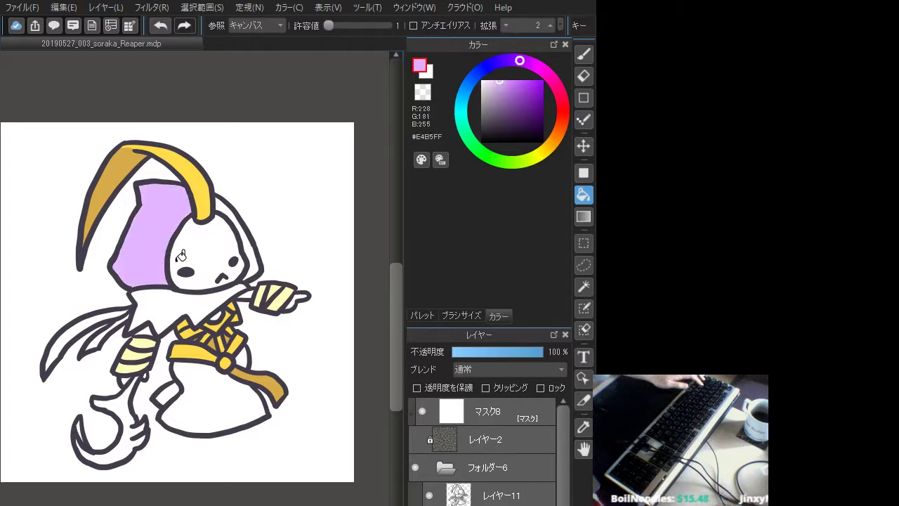
left_click(512, 81)
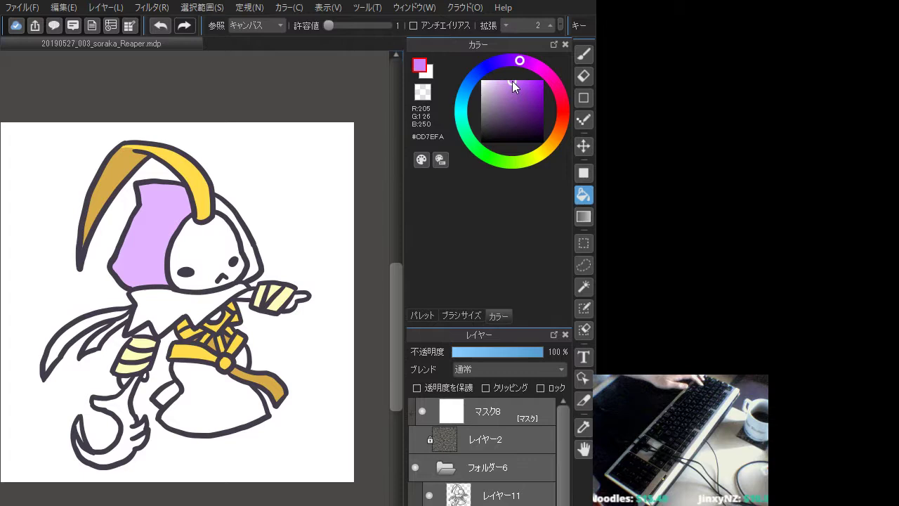
left_click(162, 220)
left_click(168, 302)
left_click(236, 209)
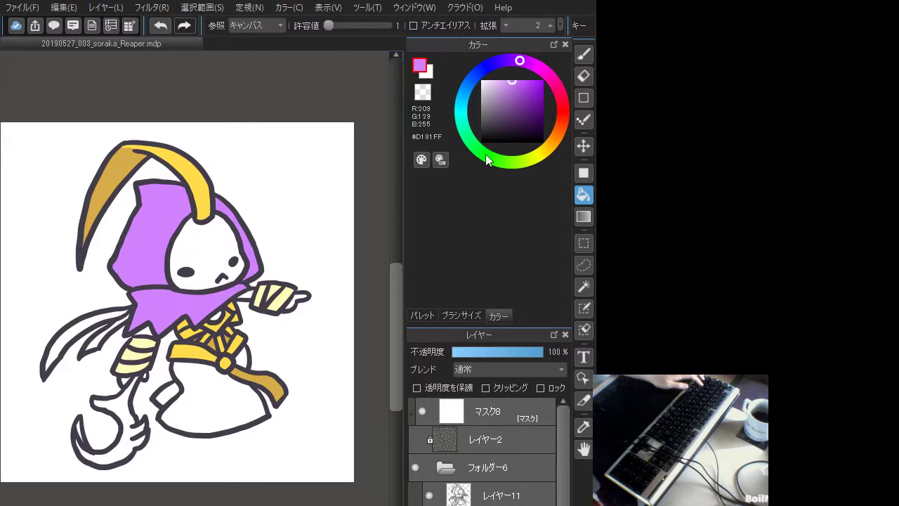
Fill the face and the exposed skin of both arms and hands with mint green #B8FFDC
left_click(468, 136)
left_click(501, 80)
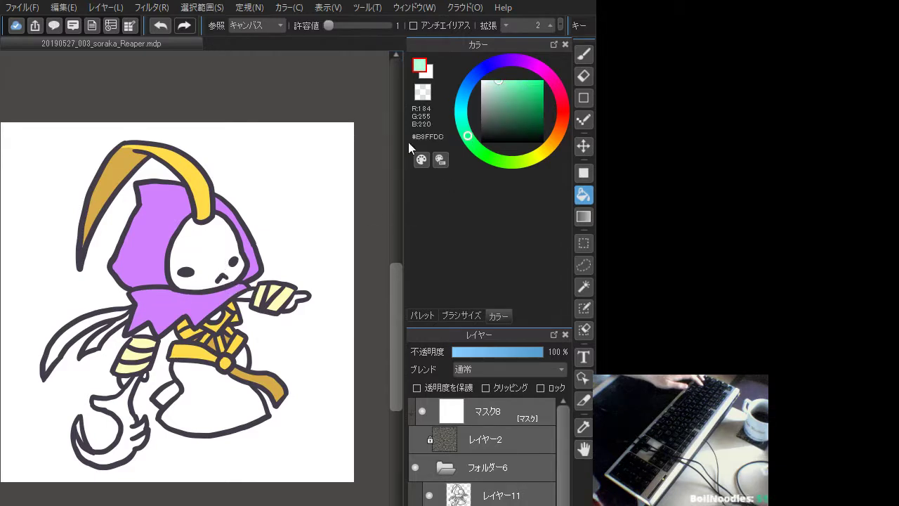
left_click(205, 254)
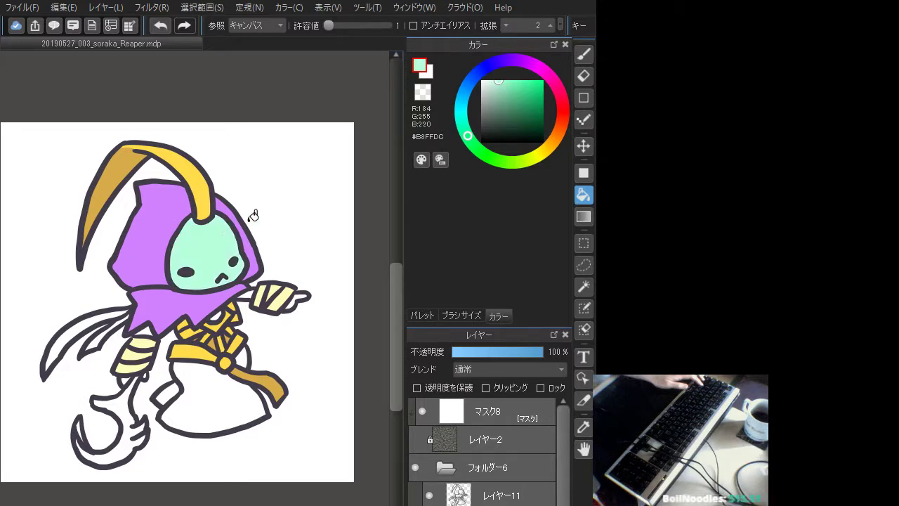
left_click(251, 290)
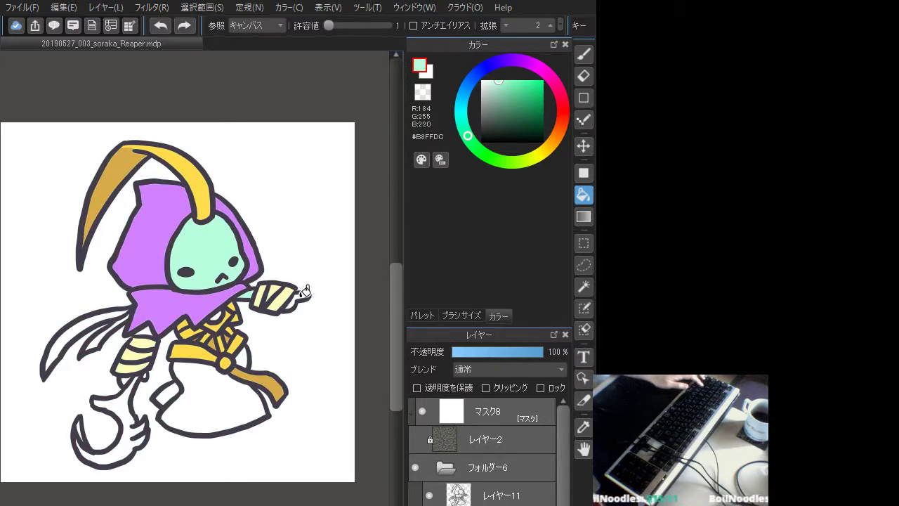
left_click(306, 290)
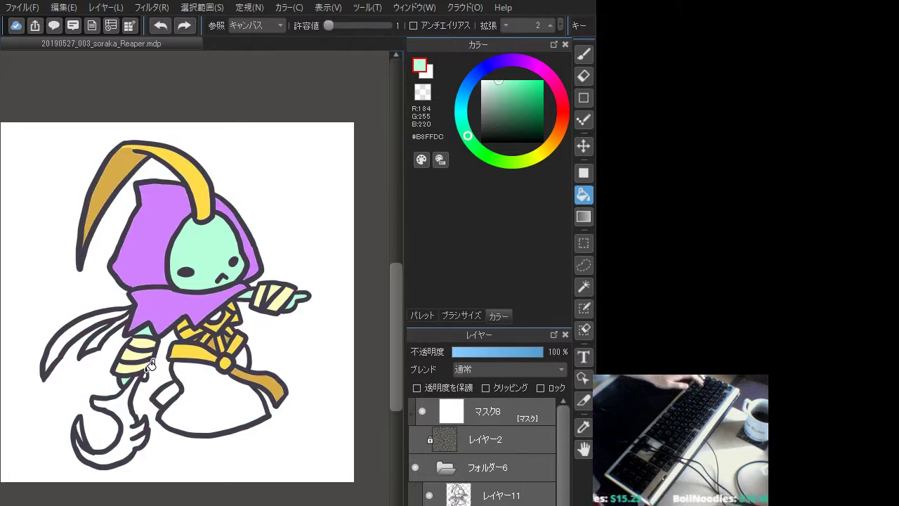
key("b")
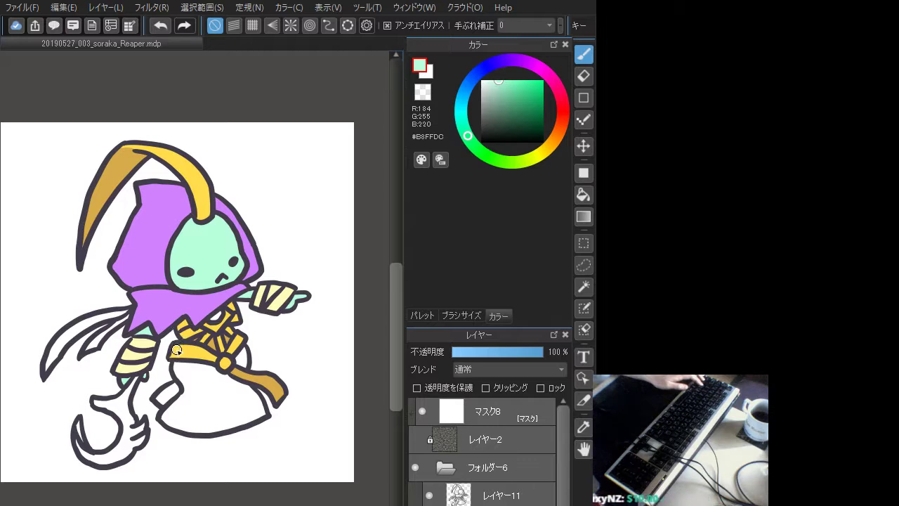
Bucket-fill the robe's skirt sections with muted purple #9F83C3, deepening the large front section to #8F67C0
left_click(145, 241, "alt")
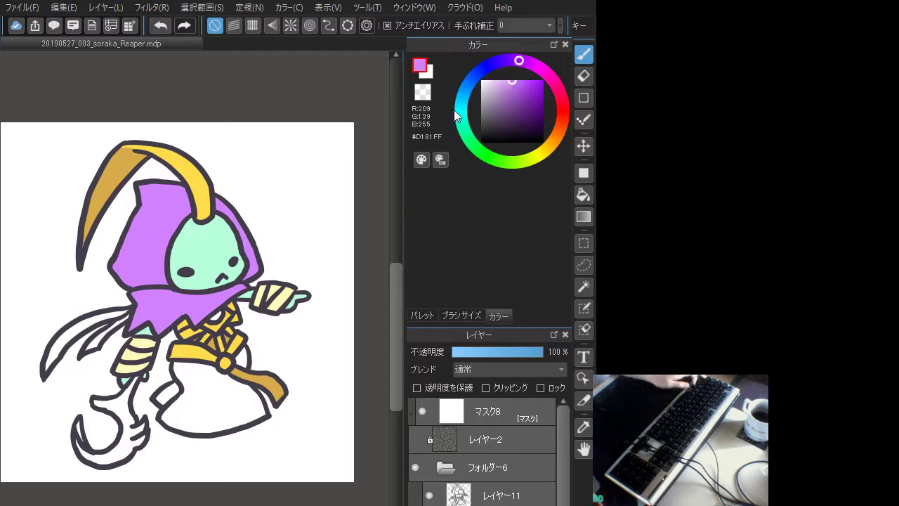
left_click(501, 95)
left_click(512, 63)
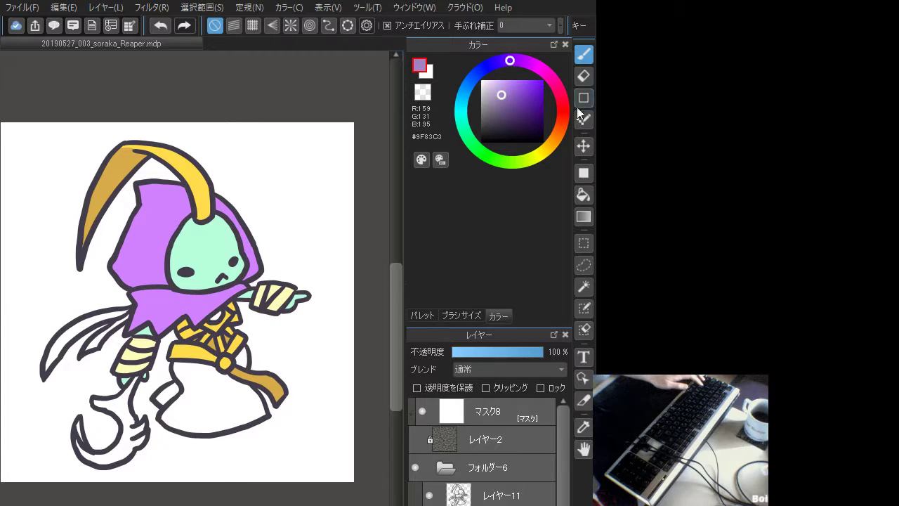
left_click(583, 194)
left_click(248, 369)
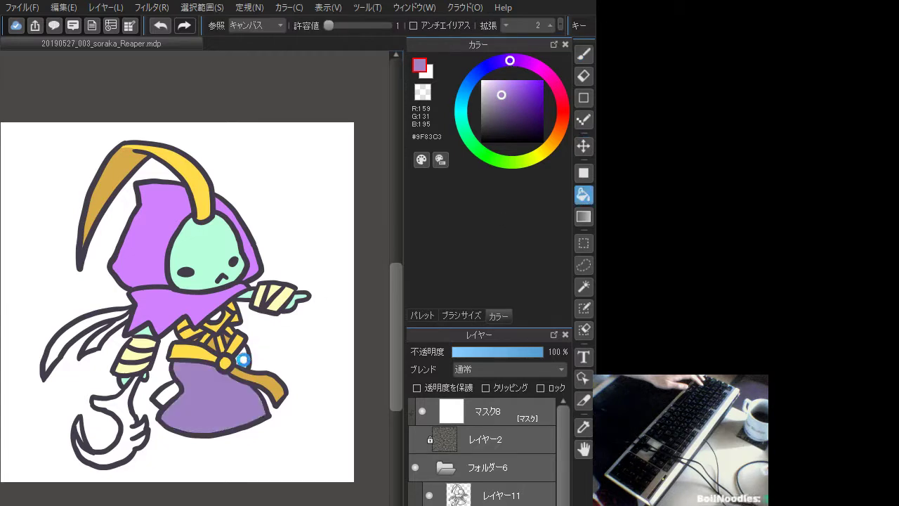
left_click(166, 387)
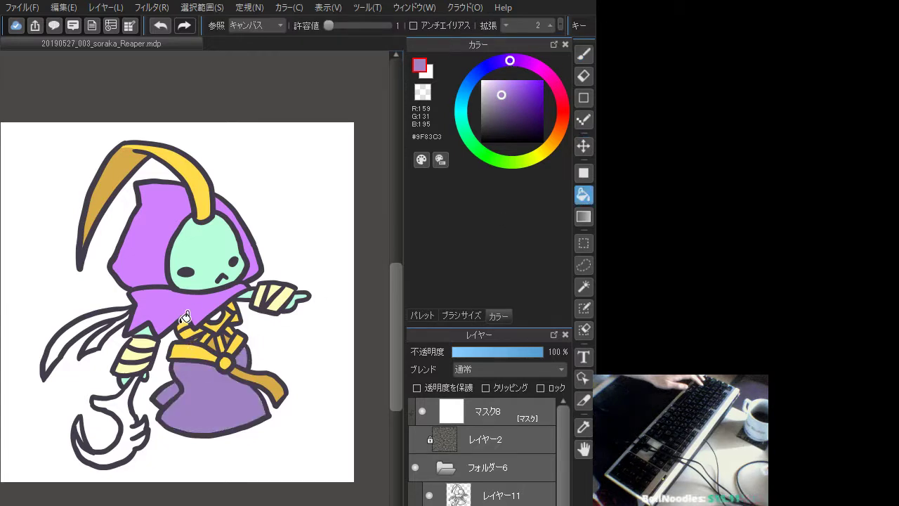
left_click(510, 96)
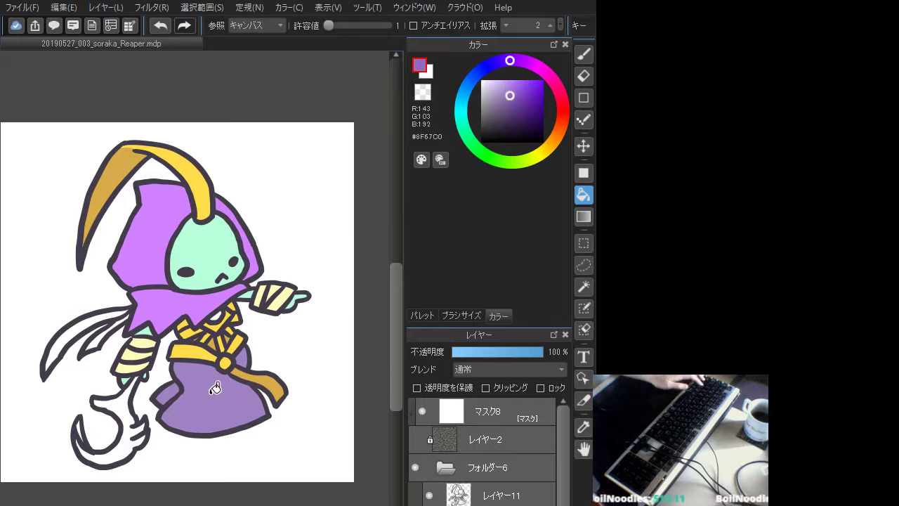
left_click(215, 388)
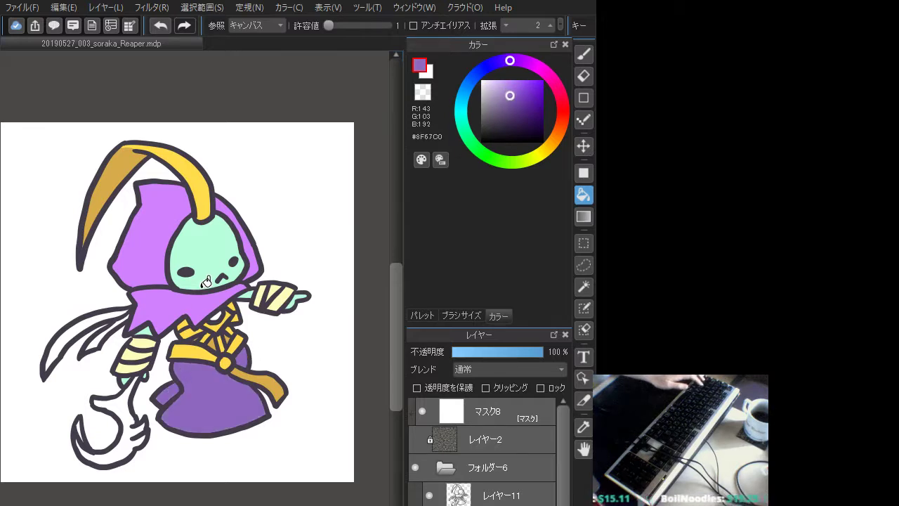
Try a lighter purple #D99BFF on both sides of the hood
left_click(507, 87)
right_click(193, 202)
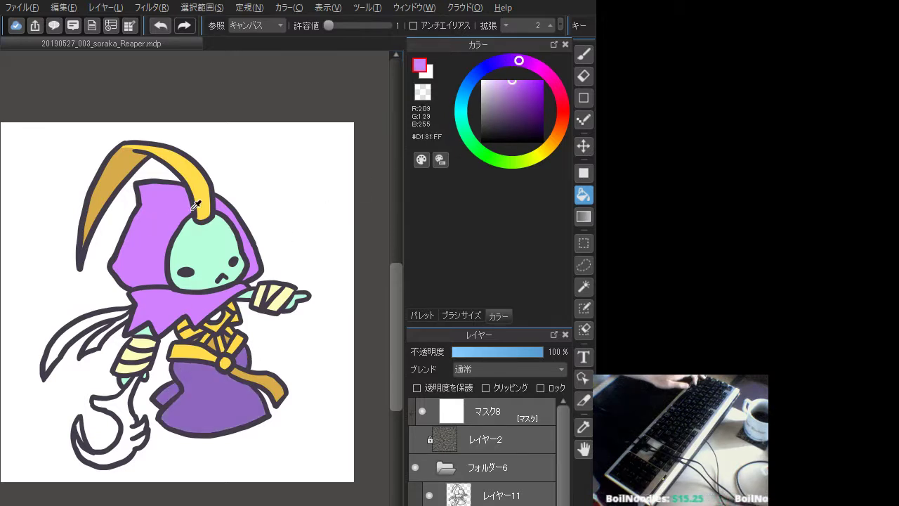
left_click(506, 83)
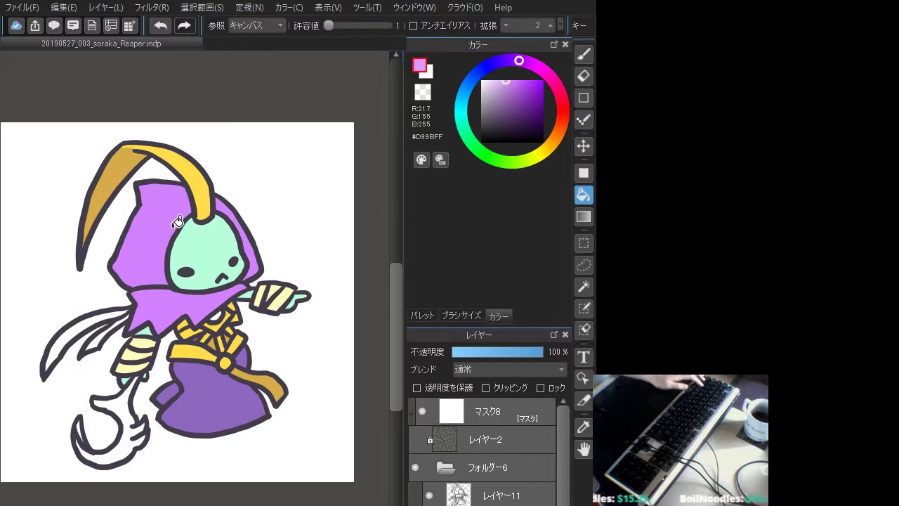
left_click(177, 222)
left_click(256, 231)
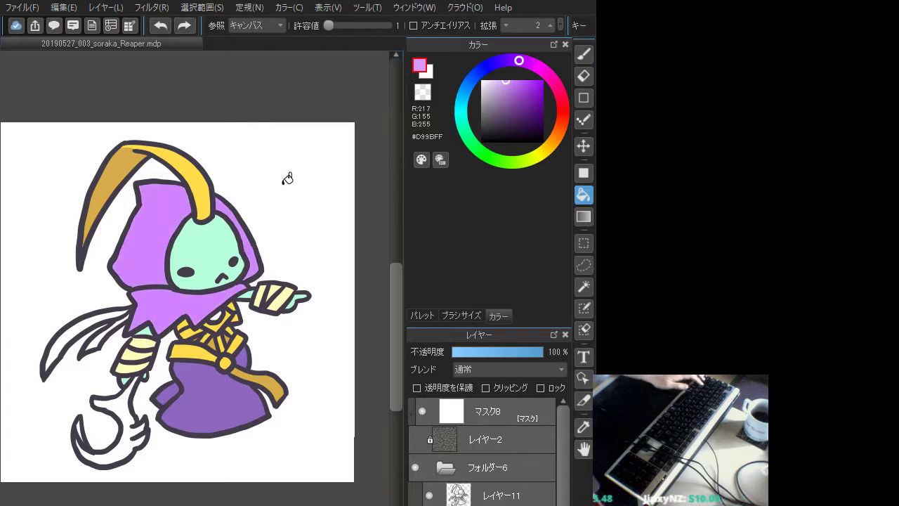
Recolour the large front section of the robe's skirt with darker purple #715CA3
left_click(217, 404, "alt")
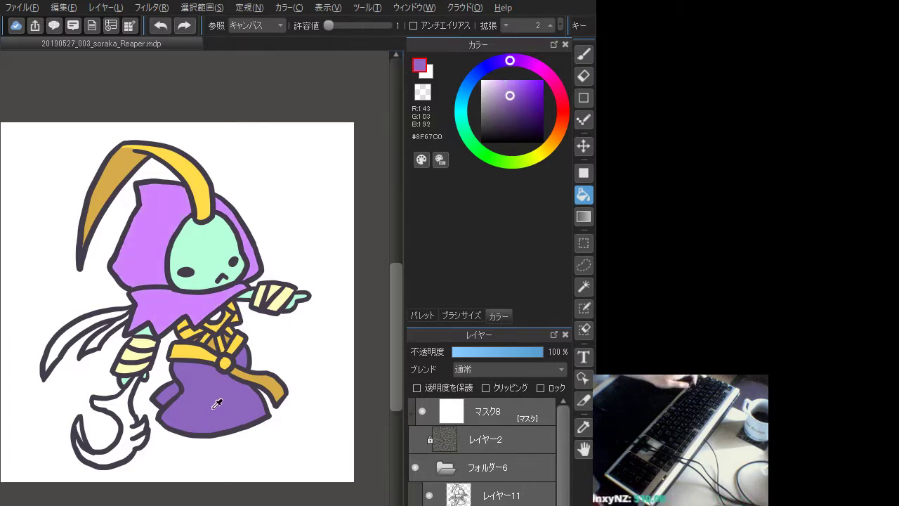
left_click(503, 62)
left_click(509, 103)
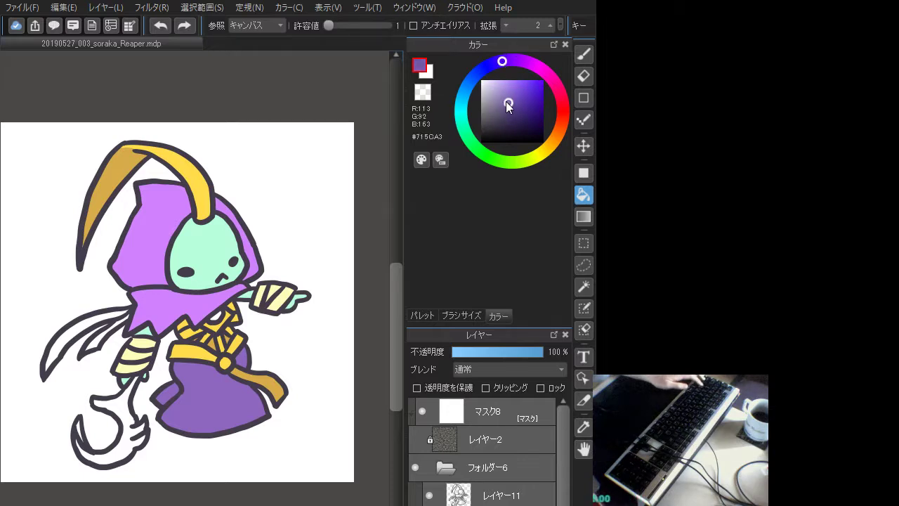
left_click(255, 396)
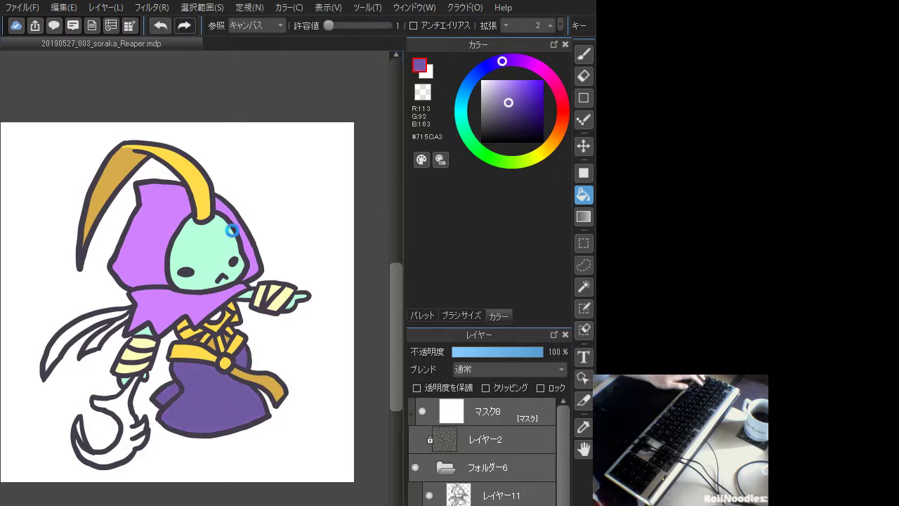
Fill the two scarf tails trailing behind the cape with blue #7CA3DD, then brighten them to #79AFFF
left_click(470, 82)
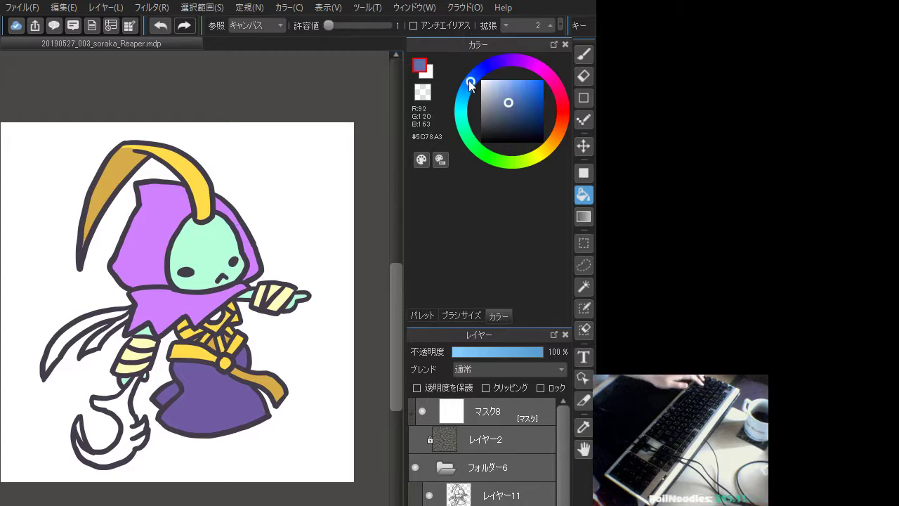
left_click(509, 88)
left_click(110, 324)
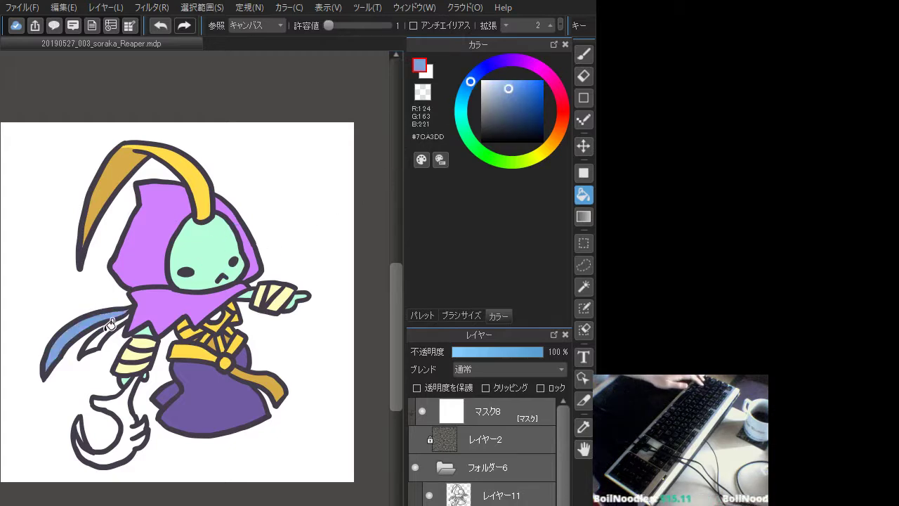
left_click(102, 336)
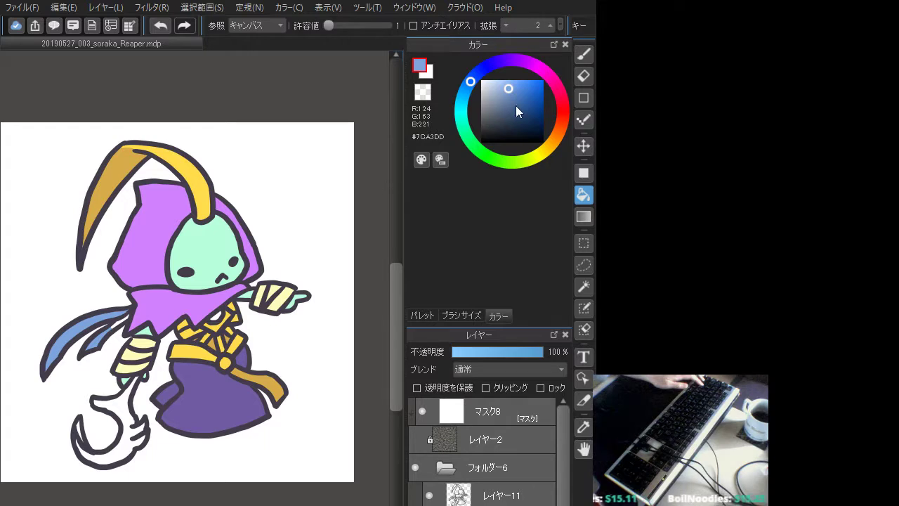
left_click(514, 82)
left_click(92, 318)
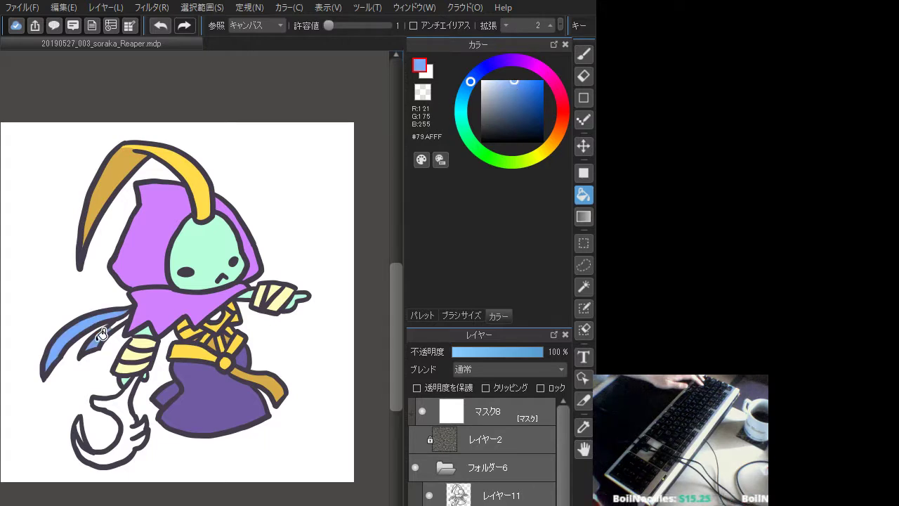
left_click(100, 336)
left_click(119, 322)
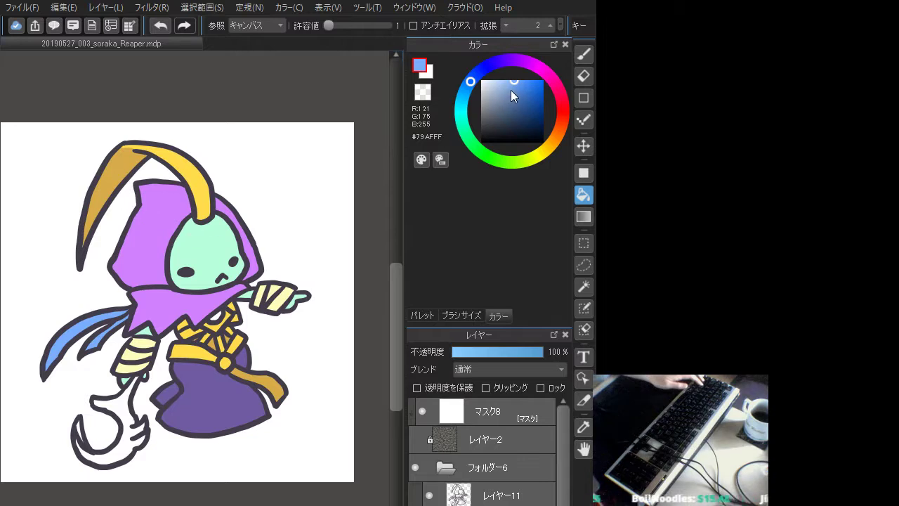
Recolour both trailing scarf tails with indigo blue #676DE0
mouse_move(511, 90)
left_mouse_down()
mouse_move(478, 74)
mouse_move(484, 68)
mouse_move(512, 90)
left_mouse_up()
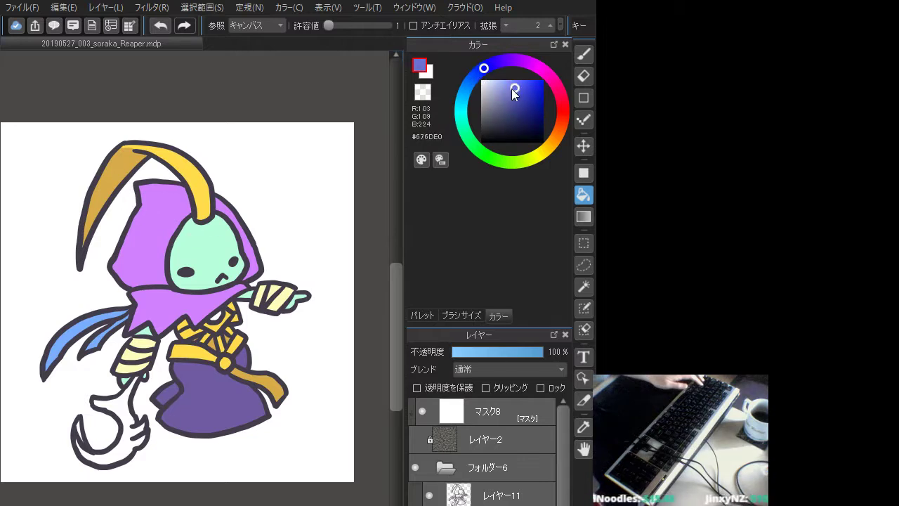
left_click(98, 316)
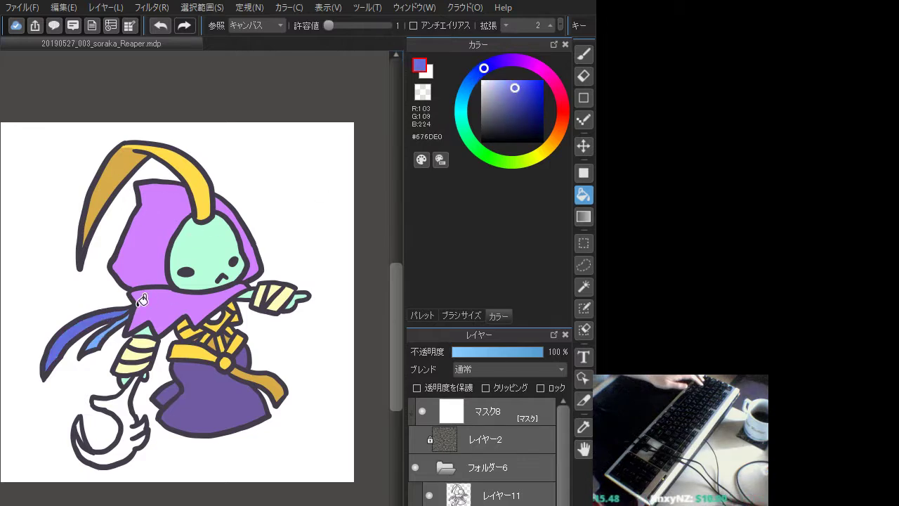
key("ctrl+z")
left_click(102, 338)
left_click(118, 321)
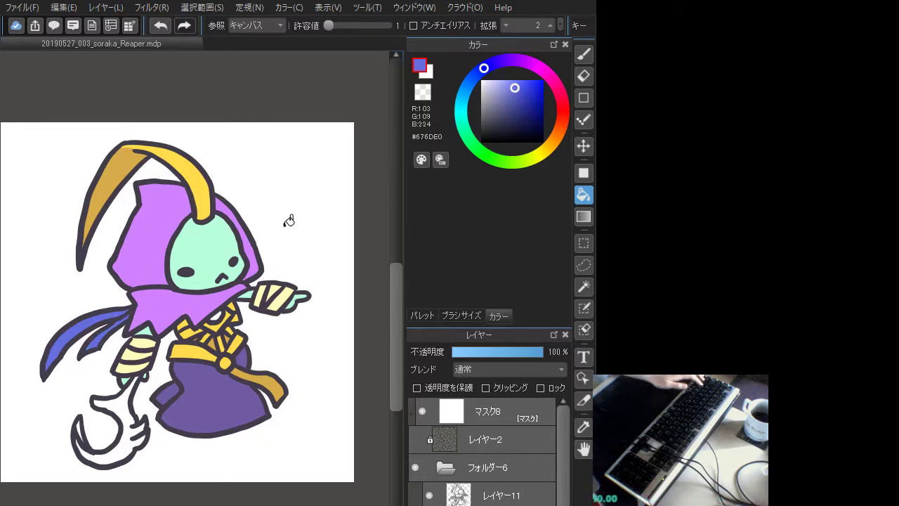
Lighten both trailing scarf tails to pale periwinkle #9398FF
key("ctrl+minus")
key("ctrl+minus")
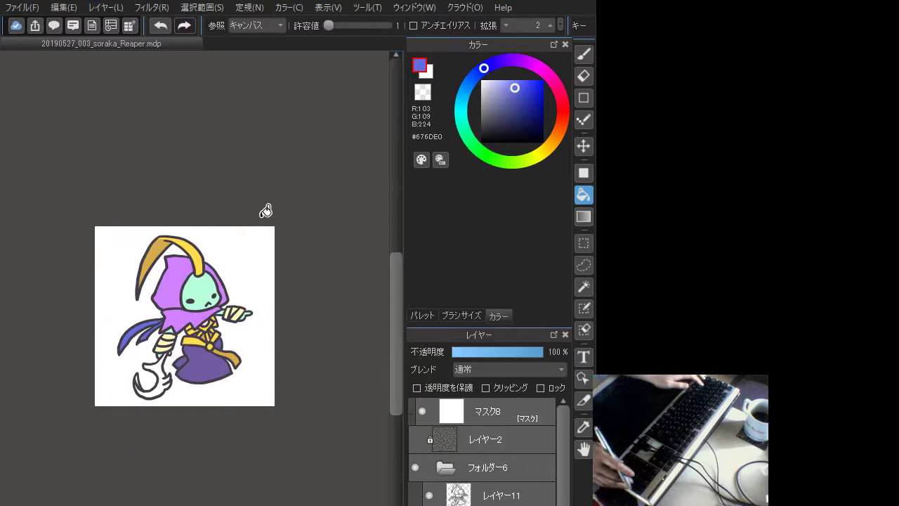
key("ctrl+plus")
key("ctrl+plus")
left_click_drag(507, 91, 508, 78)
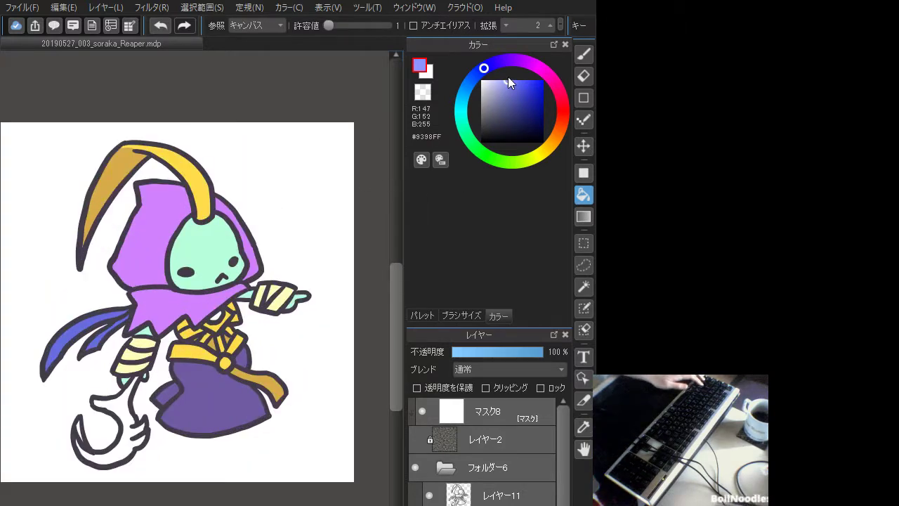
left_click(81, 325)
left_click(109, 320)
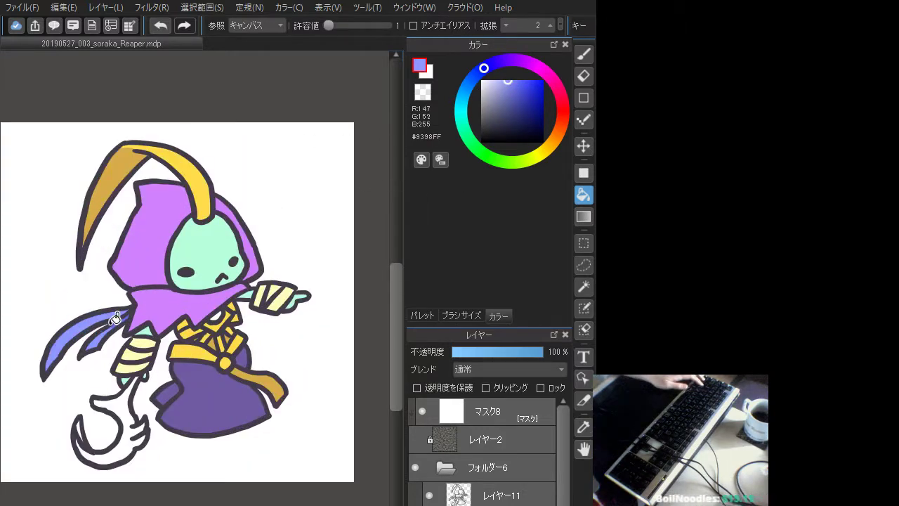
Refill both trailing scarf tails with saturated blue-violet #6D73FF
left_click(517, 83)
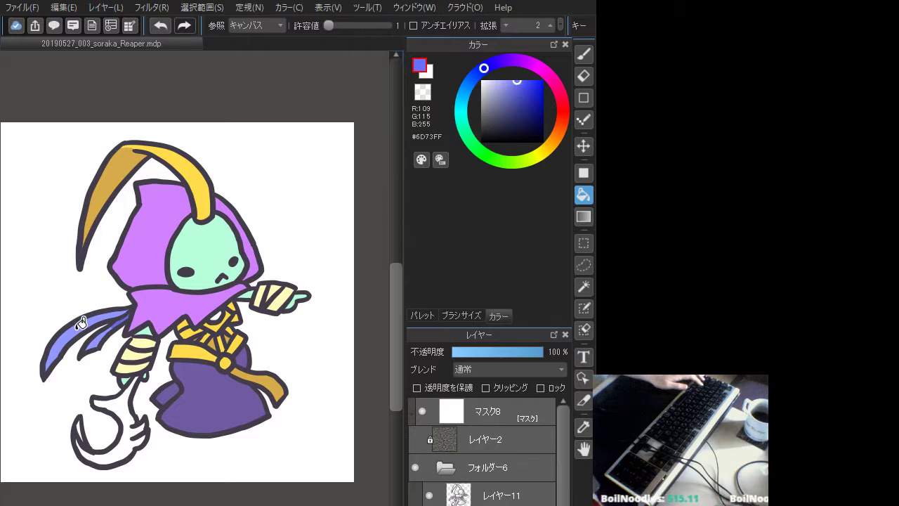
left_click(104, 330)
left_click(103, 336)
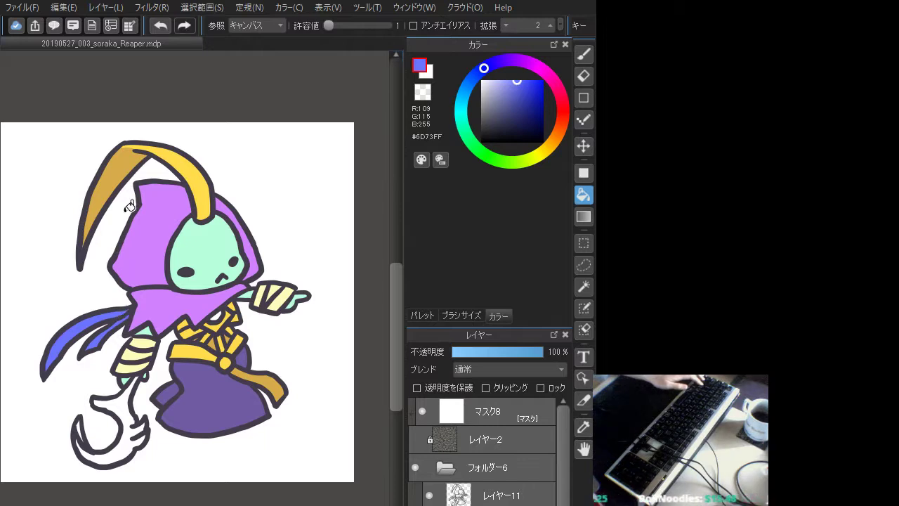
Darken the skirt's purple to muted indigo #555080 for the small rear fold of the robe
left_click(215, 384, "alt")
mouse_move(509, 102)
left_mouse_down()
mouse_move(500, 100)
mouse_move(504, 111)
left_mouse_up()
left_click(491, 65)
left_click(505, 111)
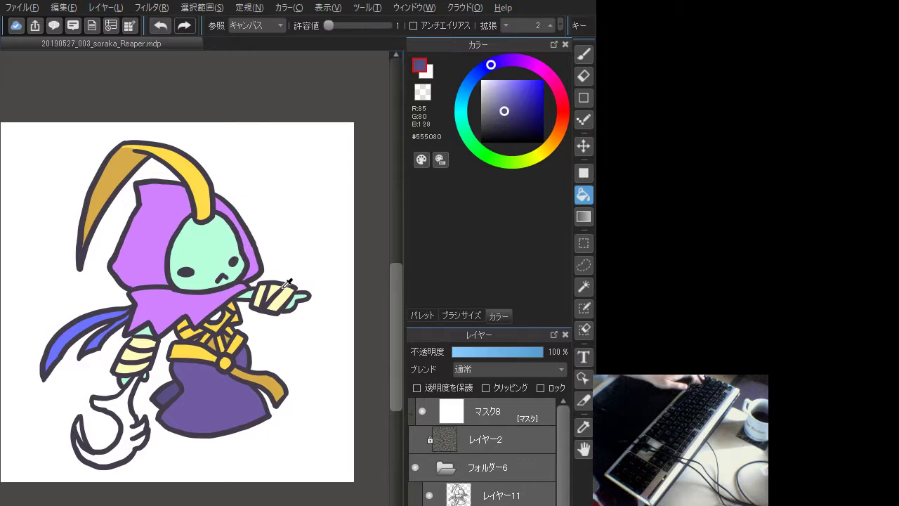
Derive olive beige #C4CEA2 from the bandage cream and fill the hook weapon's handle and curved blade
left_click(289, 292, "alt")
left_click(530, 162)
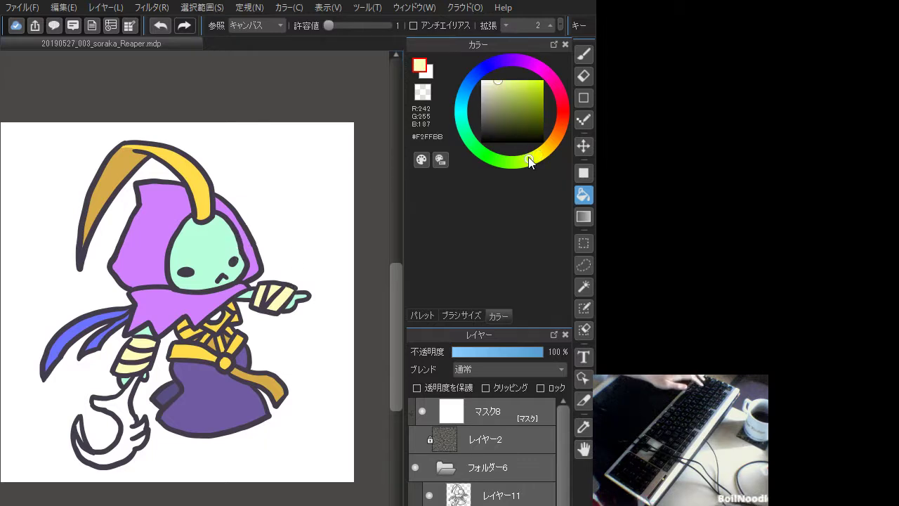
left_click(495, 92)
left_click(125, 402)
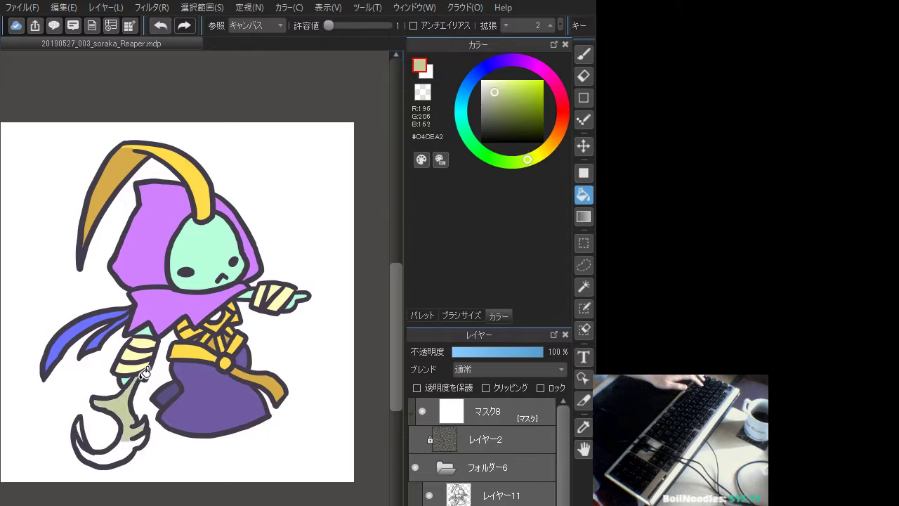
left_click(132, 442)
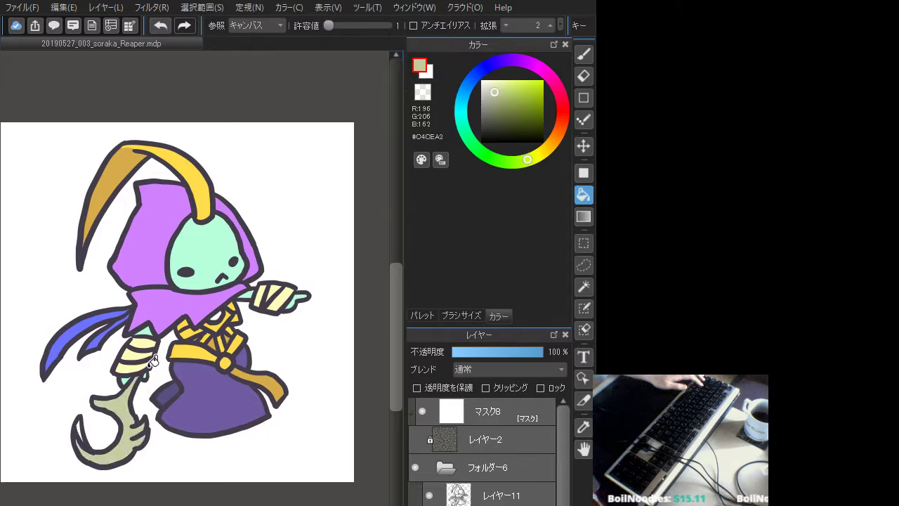
Mix a darker grey-green #8DA085 for the inner edge of the hook blade
left_click(517, 163)
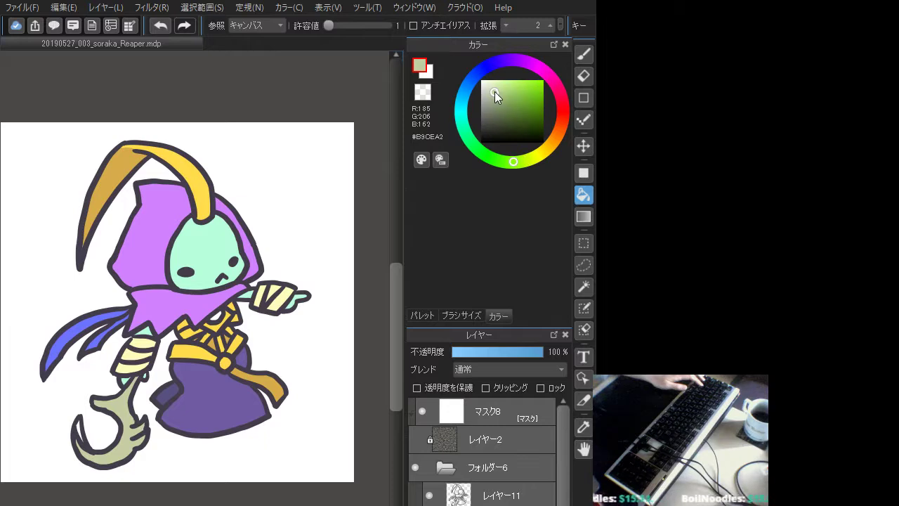
left_click_drag(495, 97, 494, 107)
left_click(501, 163)
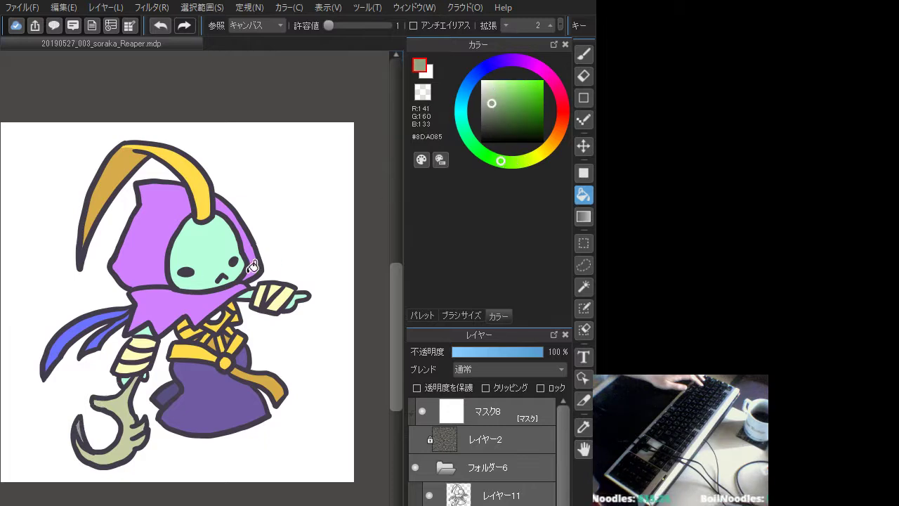
Fill the round gem on the chest straps, testing greens #59FF92 and #81FFAC before settling on lime #AEFF6D
left_click(583, 54)
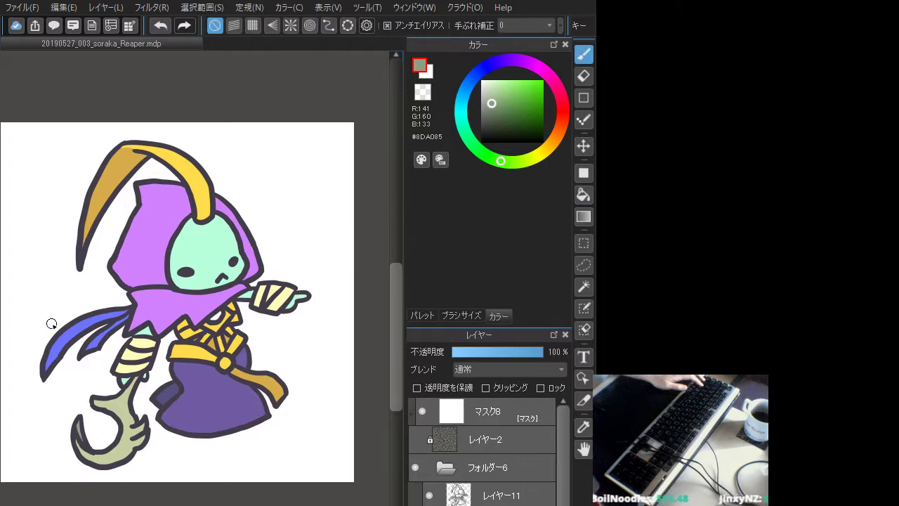
scroll(51, 324, "up", 1)
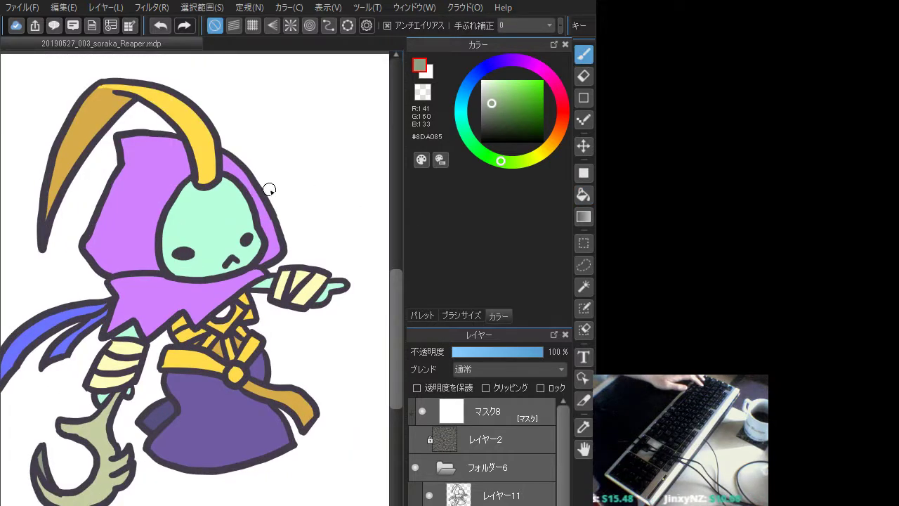
left_click(223, 223, "alt")
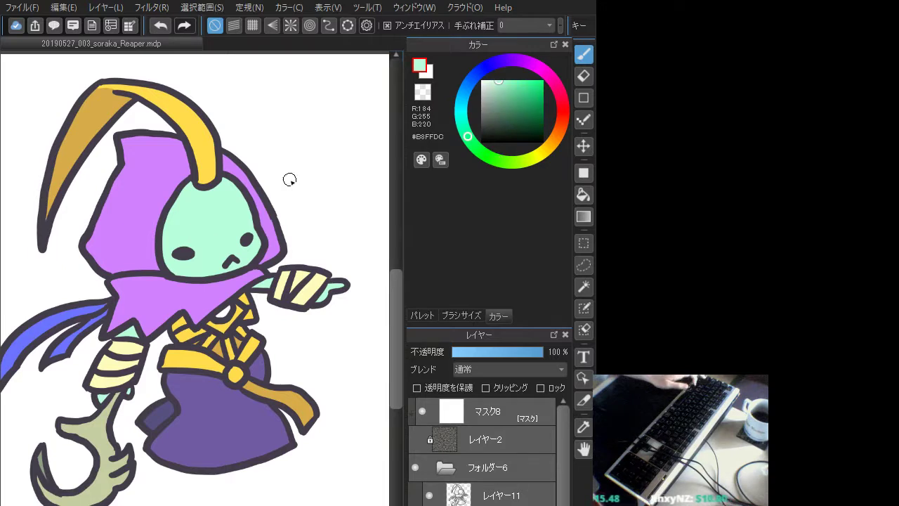
left_click(506, 81)
left_click(583, 195)
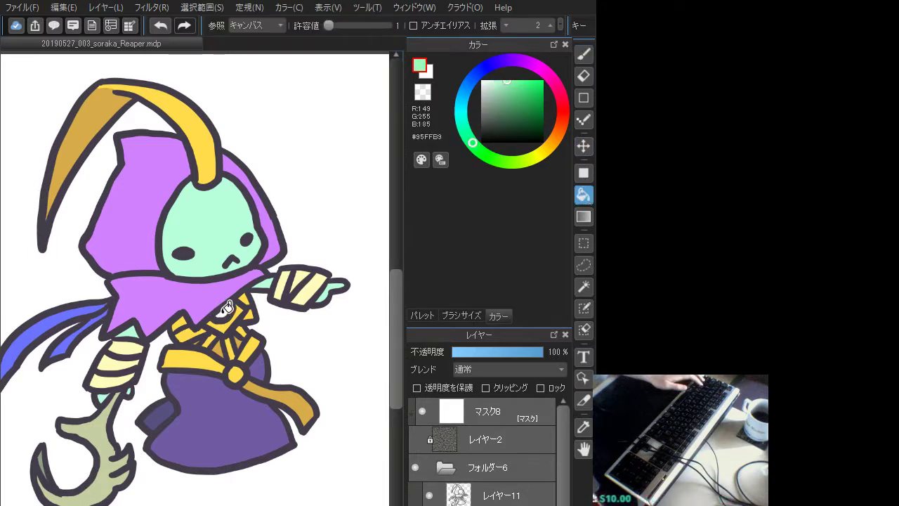
left_click(522, 81)
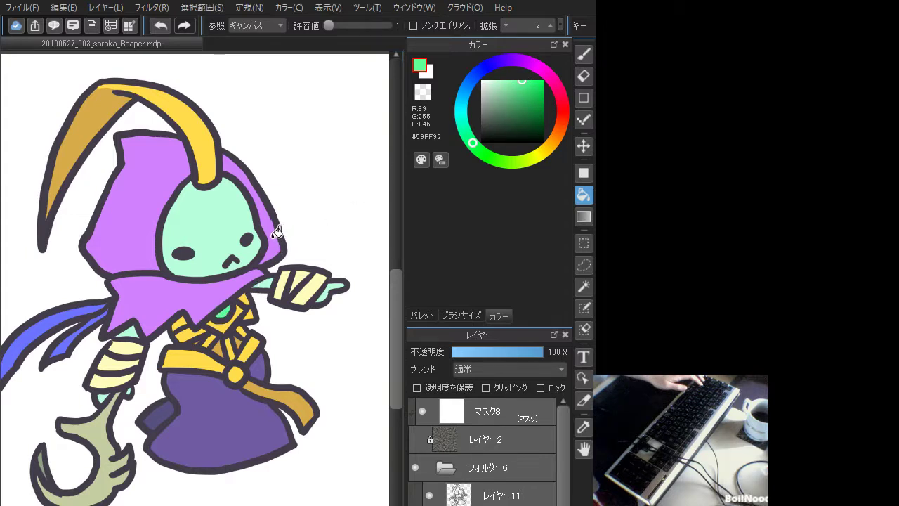
left_click(512, 82)
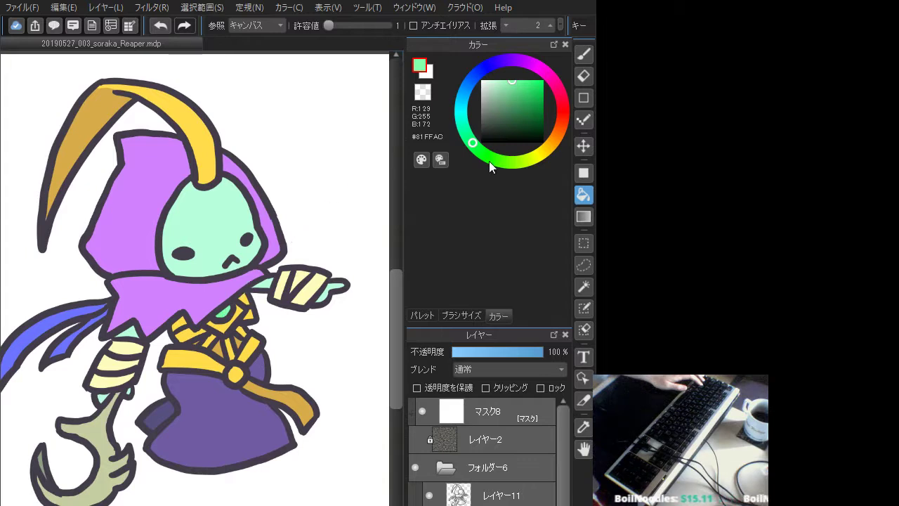
left_click_drag(489, 161, 511, 155)
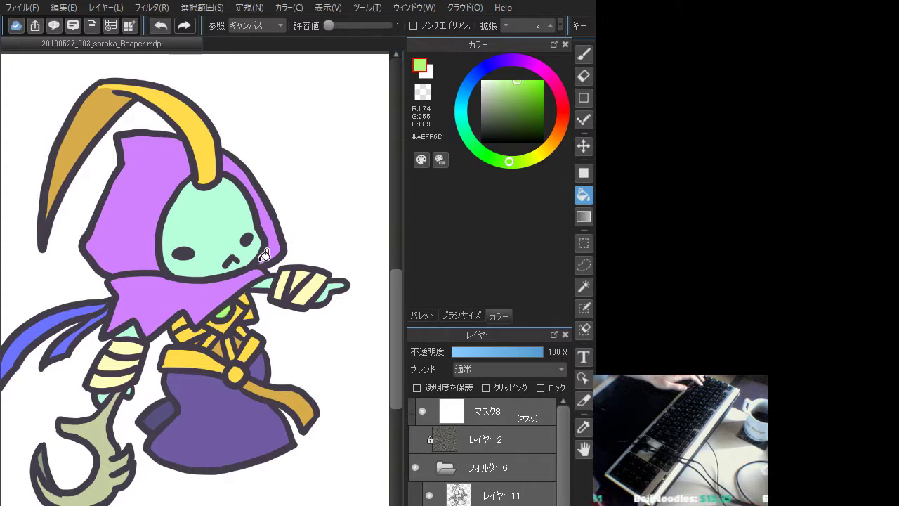
Fill the whole canvas background behind the figure with dark green #487D3B as a rectangle
left_click(582, 56)
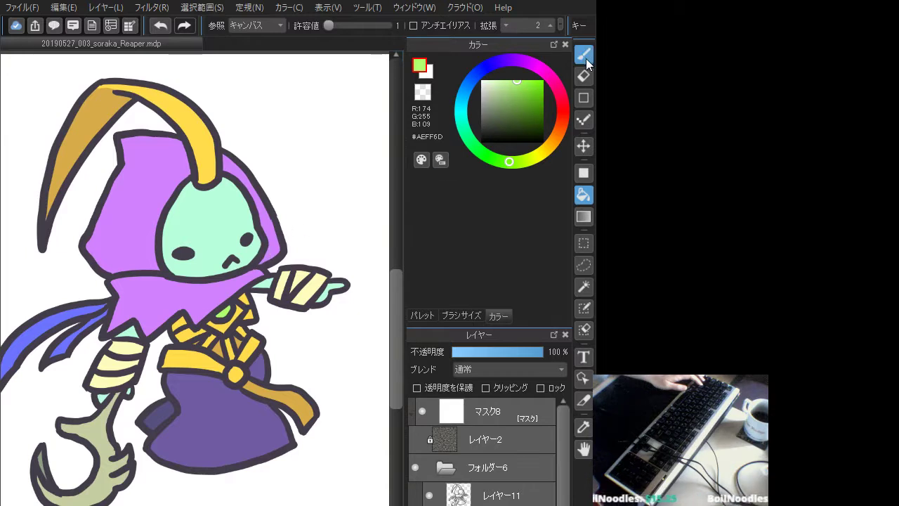
left_click_drag(562, 468, 561, 476)
left_click(491, 504)
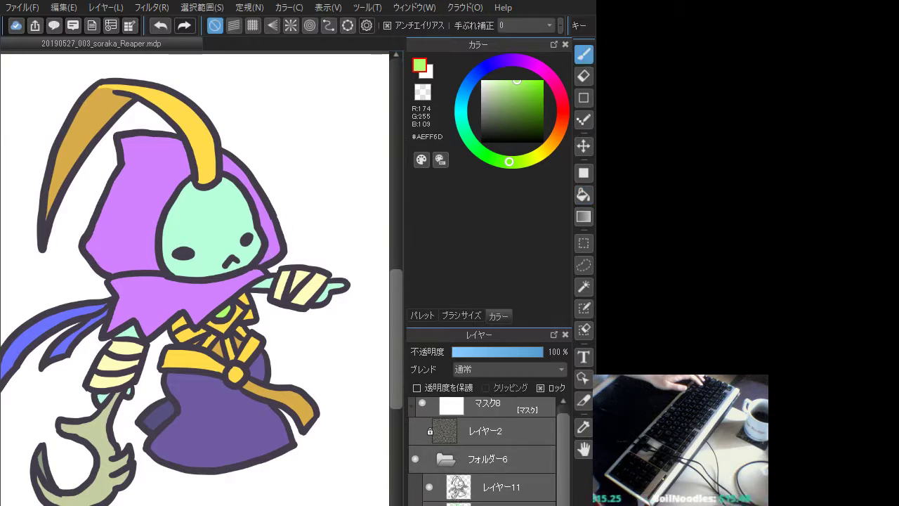
key("ctrl+minus")
key("ctrl+minus")
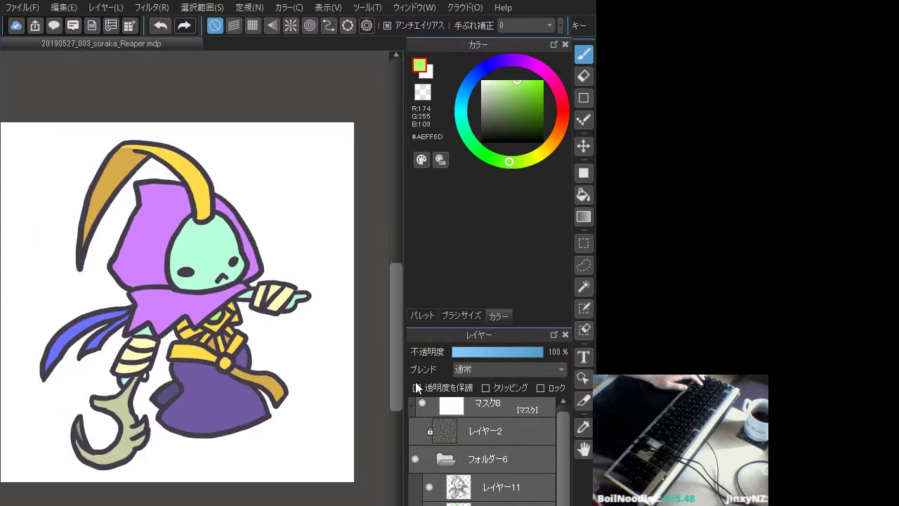
left_click(583, 173)
left_click(499, 164)
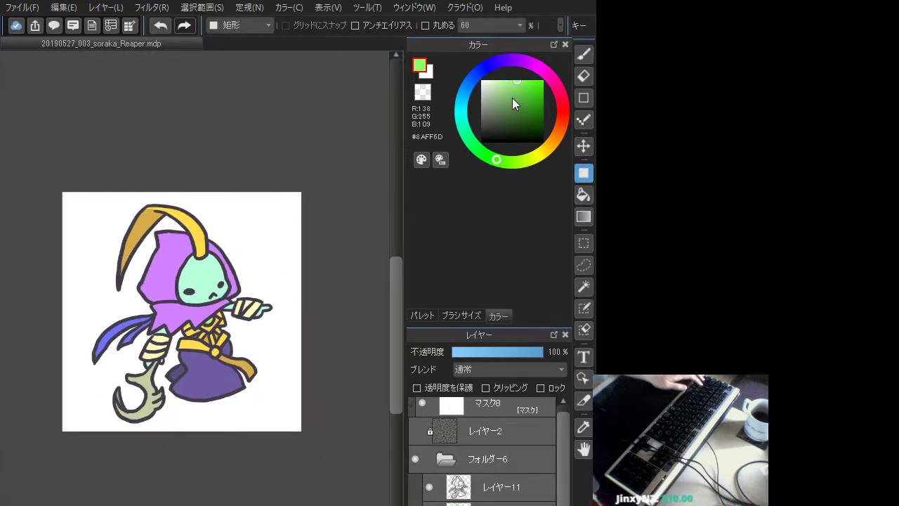
left_click_drag(514, 97, 541, 93)
left_click_drag(35, 179, 363, 459)
left_click_drag(29, 176, 353, 462)
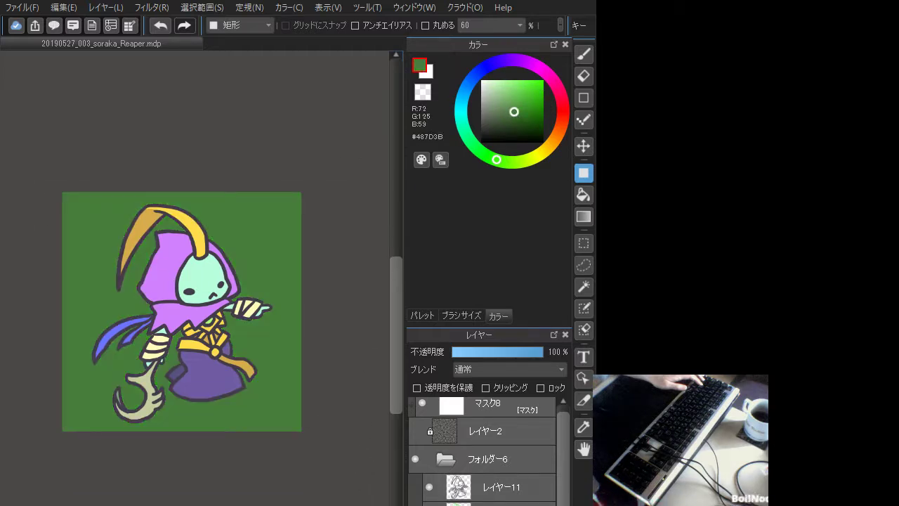
Examine the figure's flat colours and outline edges against the green background at several magnifications
key("ctrl+minus")
key("ctrl+minus")
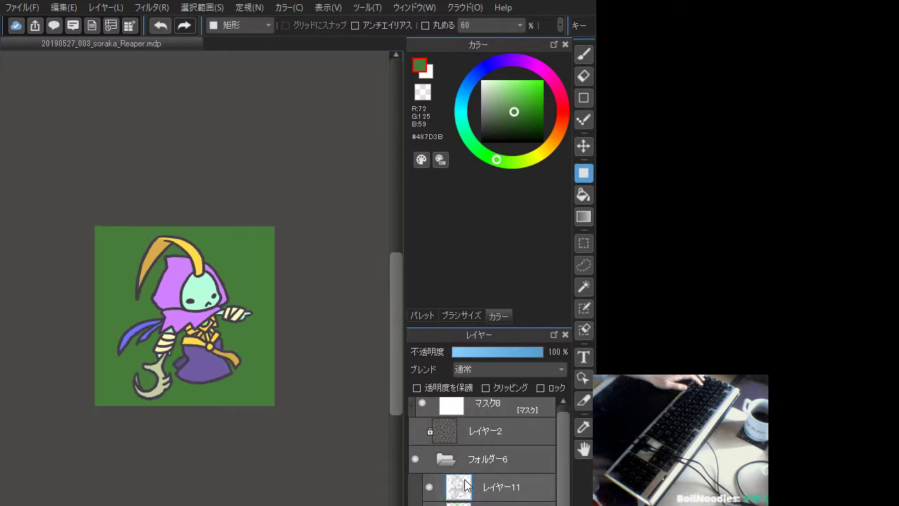
key("ctrl+plus")
key("ctrl+plus")
key("ctrl+plus")
key("ctrl+plus")
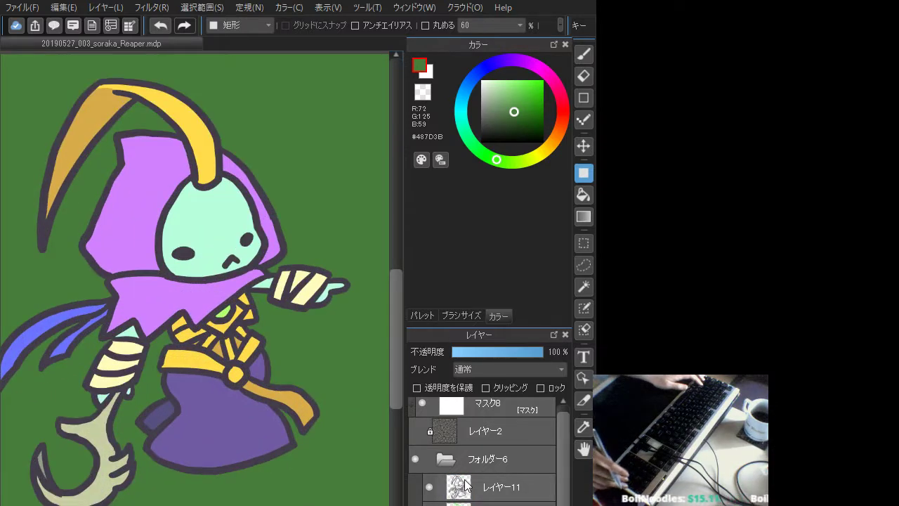
key("ctrl+minus")
key("ctrl+plus")
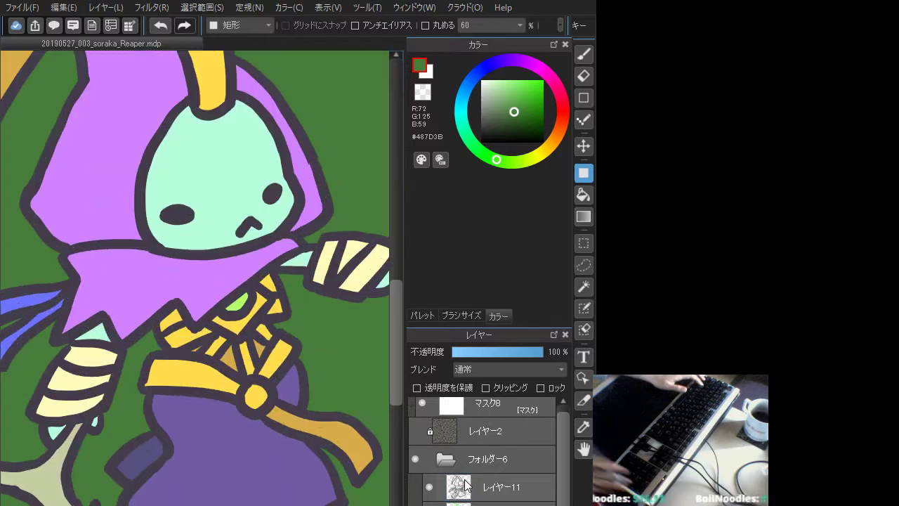
left_click_drag(164, 479, 307, 407)
scroll(308, 408, "down", 3)
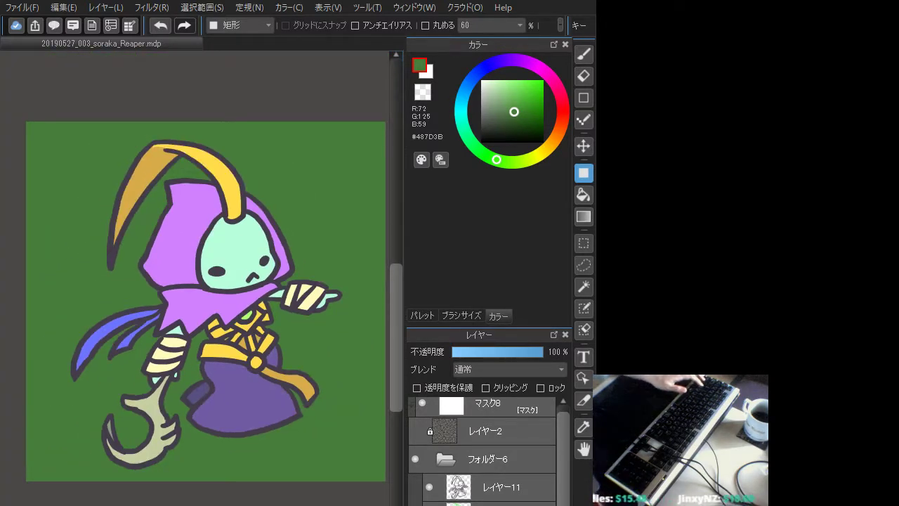
Undo the green background fill
key("ctrl+z")
left_click(503, 503)
left_click(540, 387)
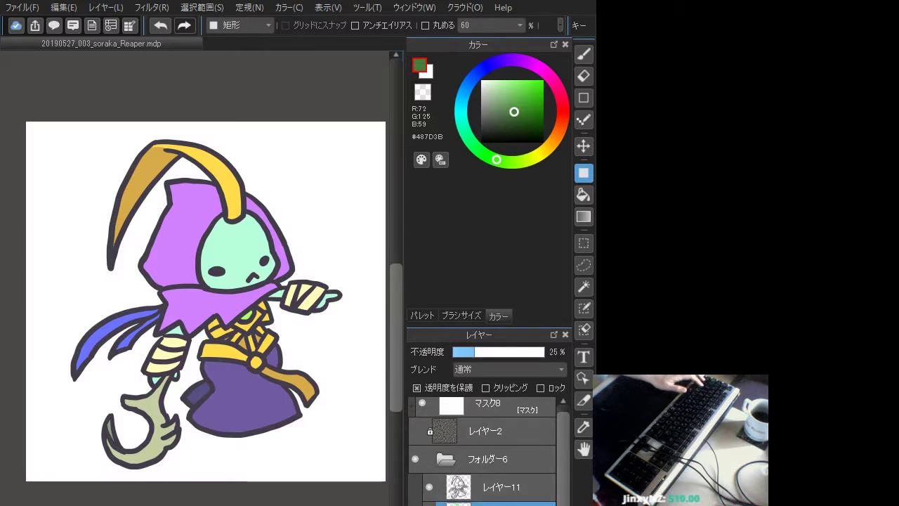
Shift the sash tail's sampled ochre to orange #FF9C48 and refill the tail and the gaps between the torso straps
left_click(485, 487)
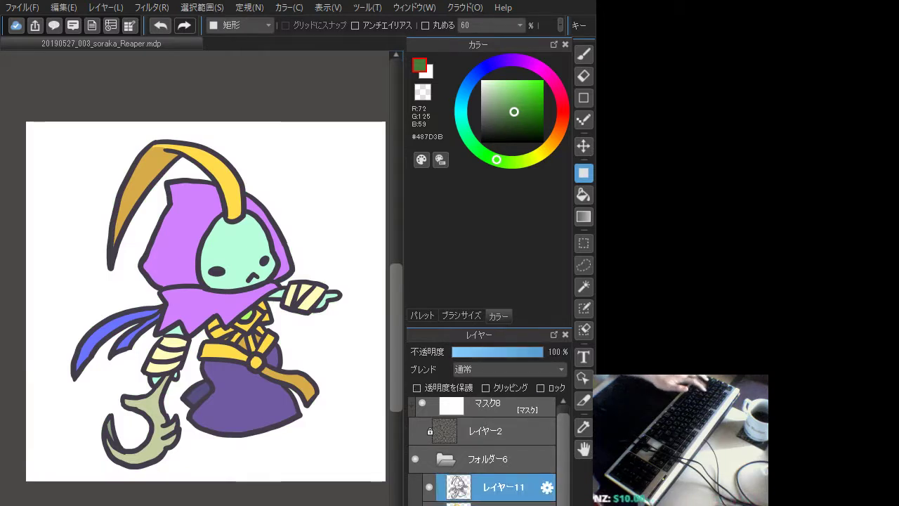
left_click_drag(255, 390, 242, 417)
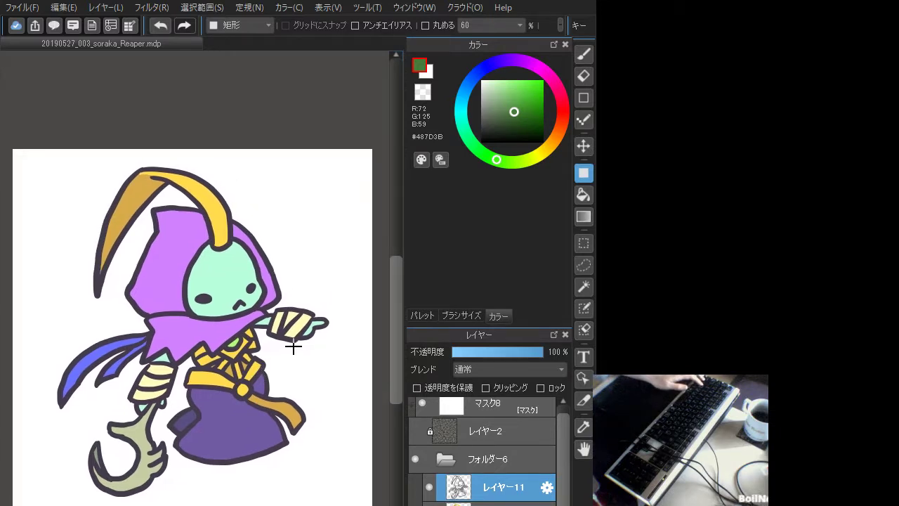
left_click(293, 407, "alt")
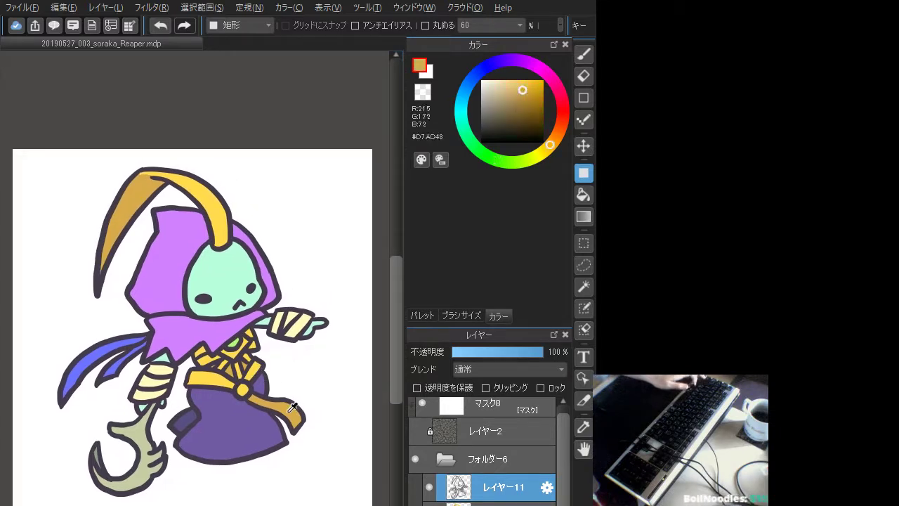
left_click(554, 135)
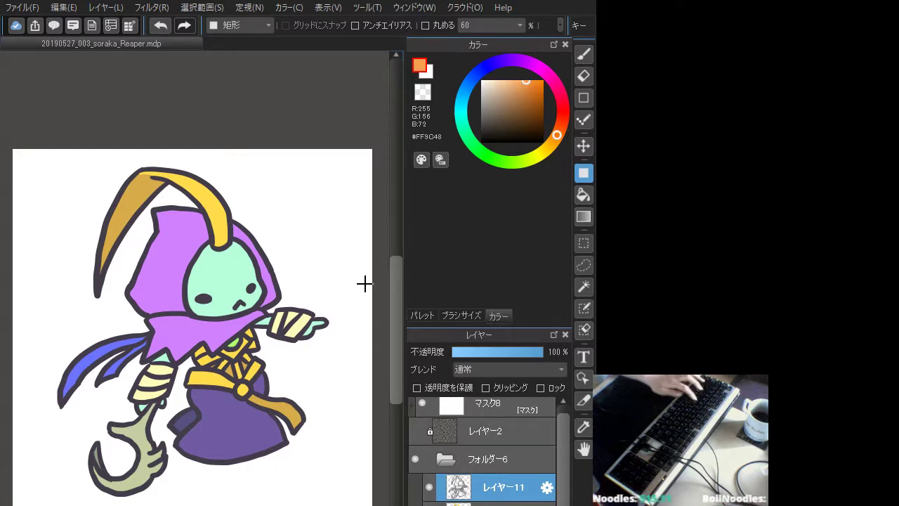
left_click(582, 196)
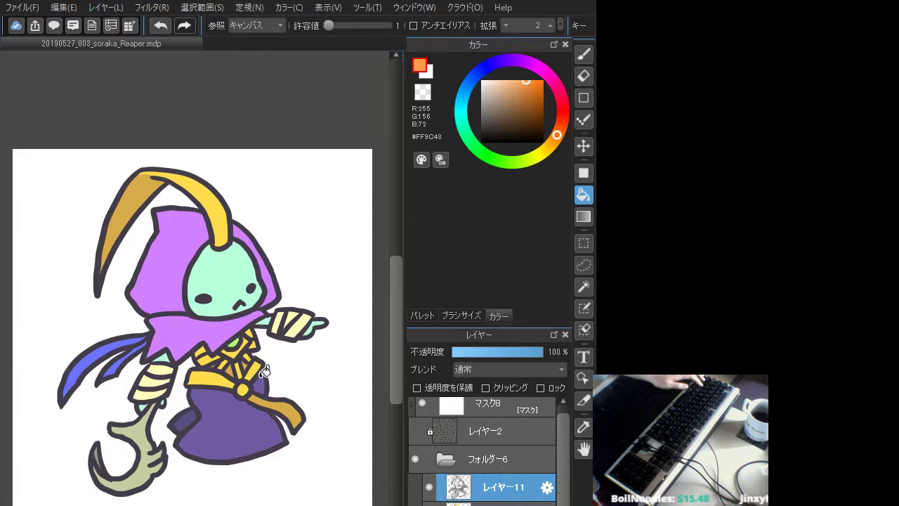
left_click(266, 398)
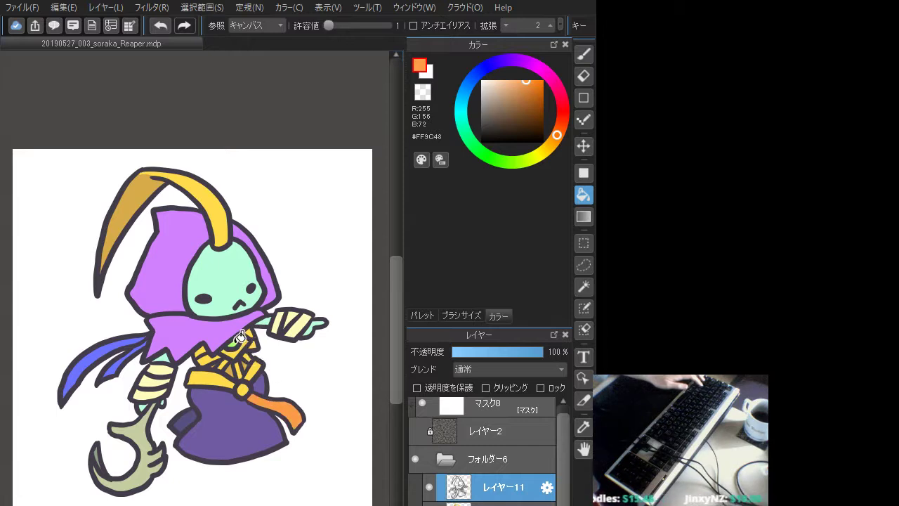
left_click(491, 501)
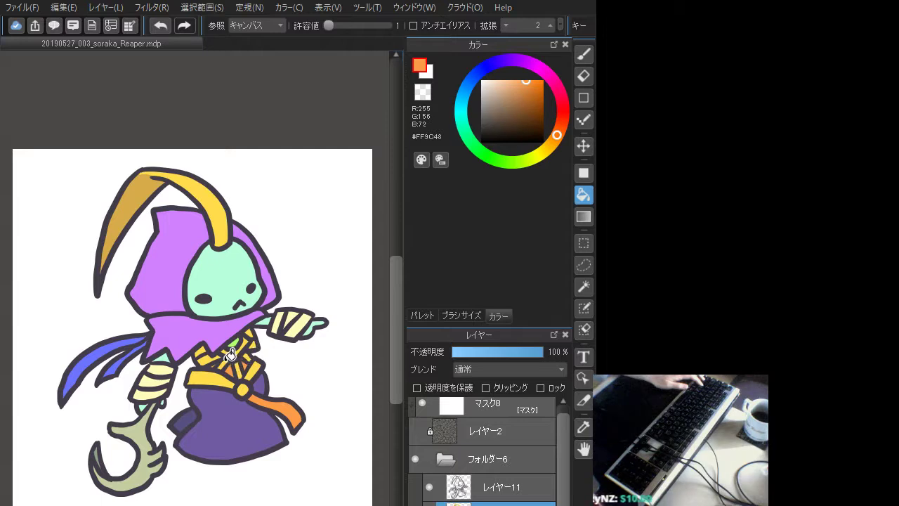
Mix light pink #FFA7B2 and brush a blush mark onto each cheek of the mint face
key("b")
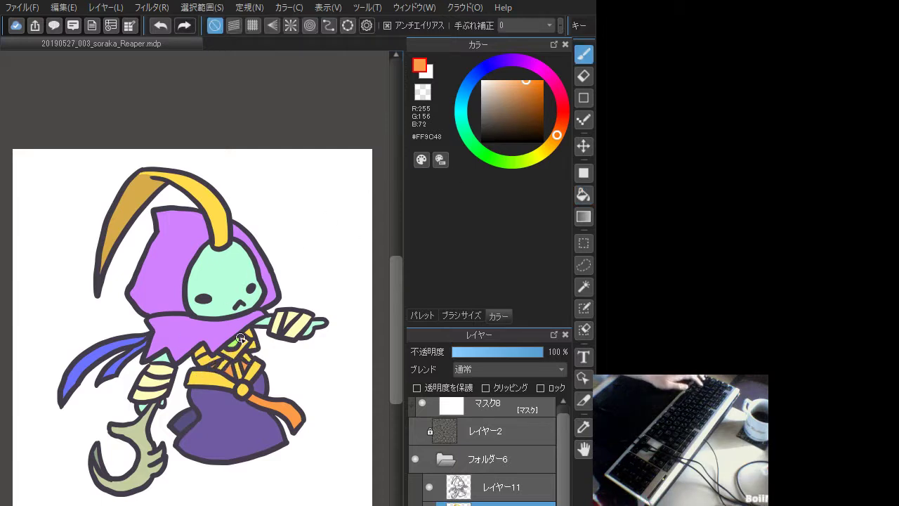
left_click(539, 68)
left_click(506, 81)
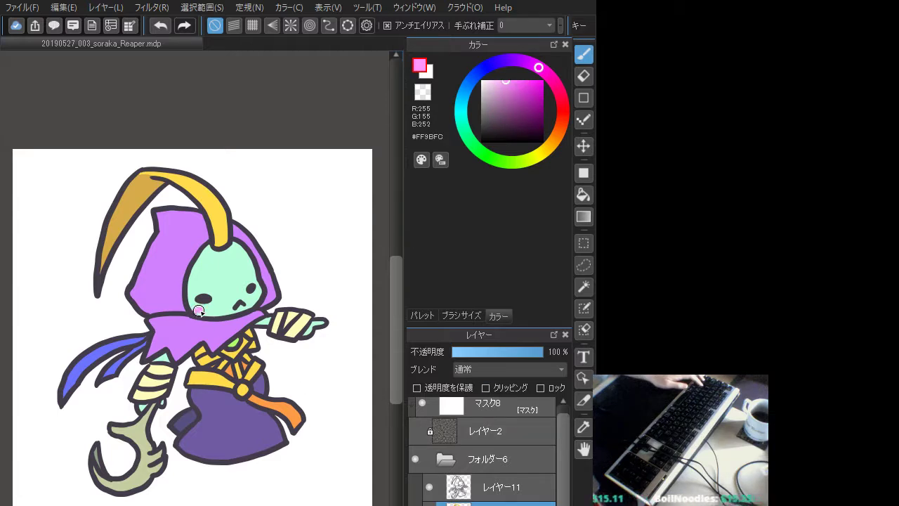
left_click(562, 103)
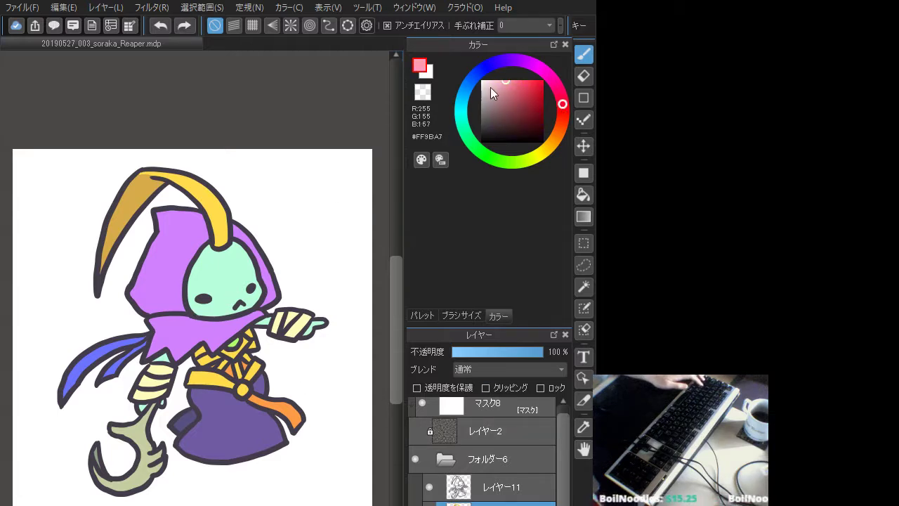
left_click(496, 82)
left_click(502, 72)
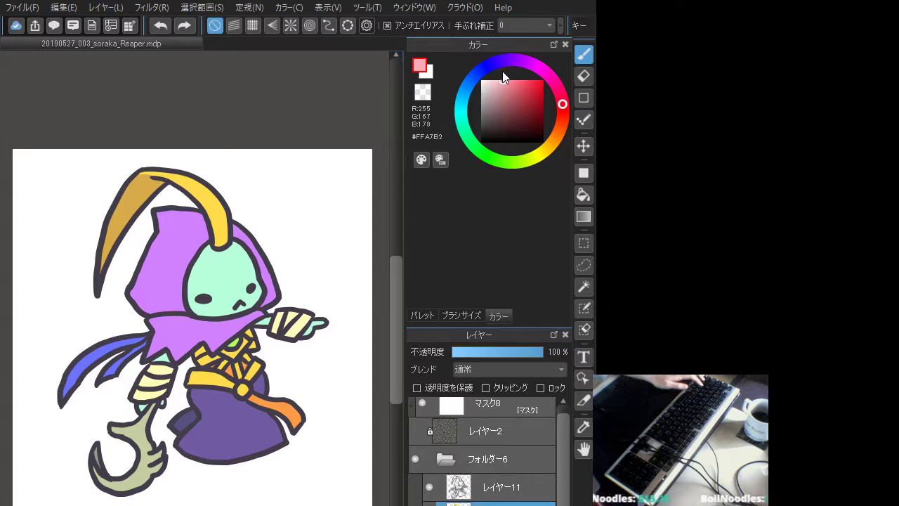
left_click(199, 308)
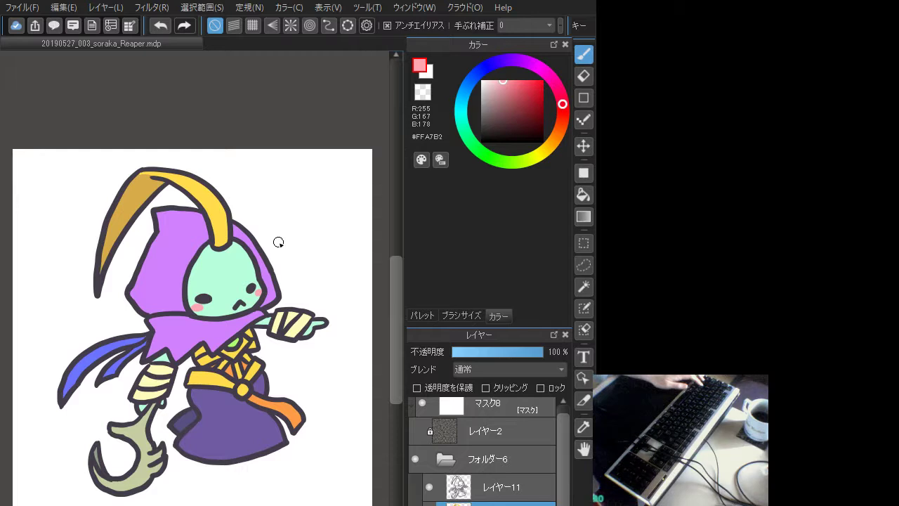
Select the character's whole silhouette from the artwork layers, activate mask マスク8 and invert the selection to the surrounding area
key("ctrl+minus")
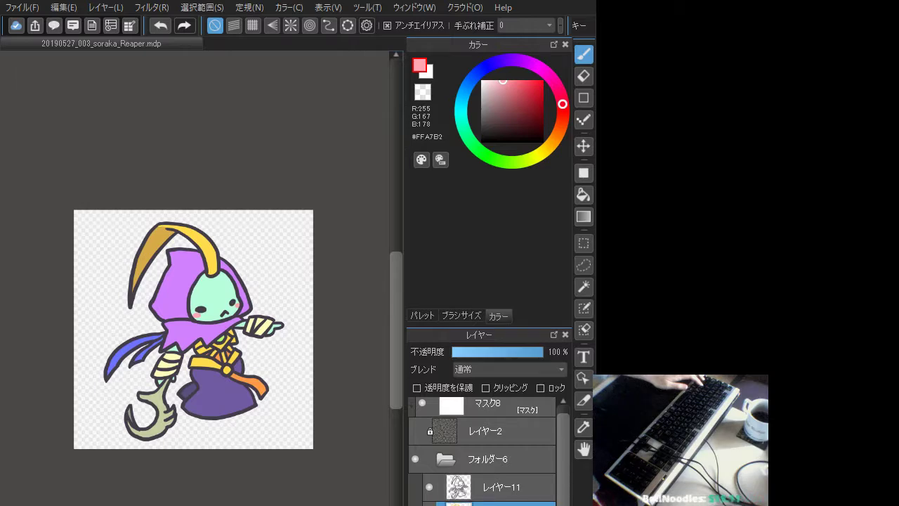
left_click(458, 489, "ctrl")
left_click(458, 490)
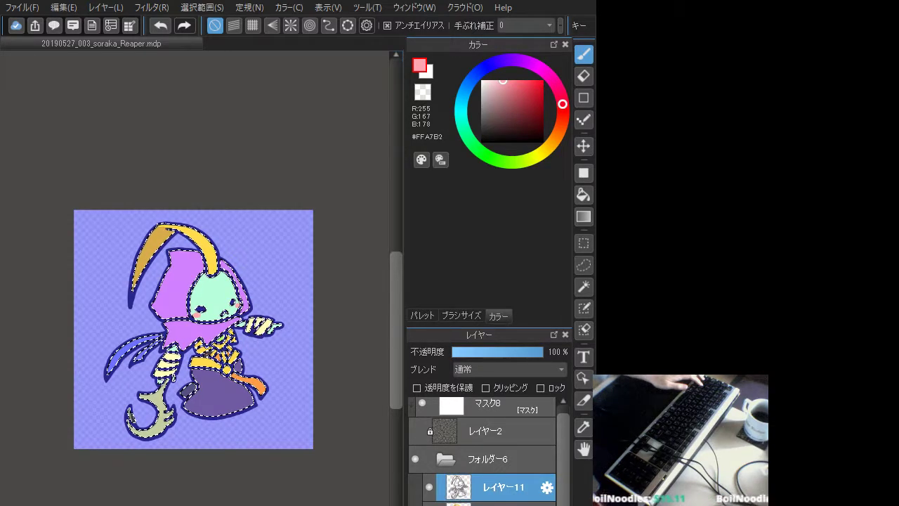
key("ctrl+plus")
key("ctrl+plus")
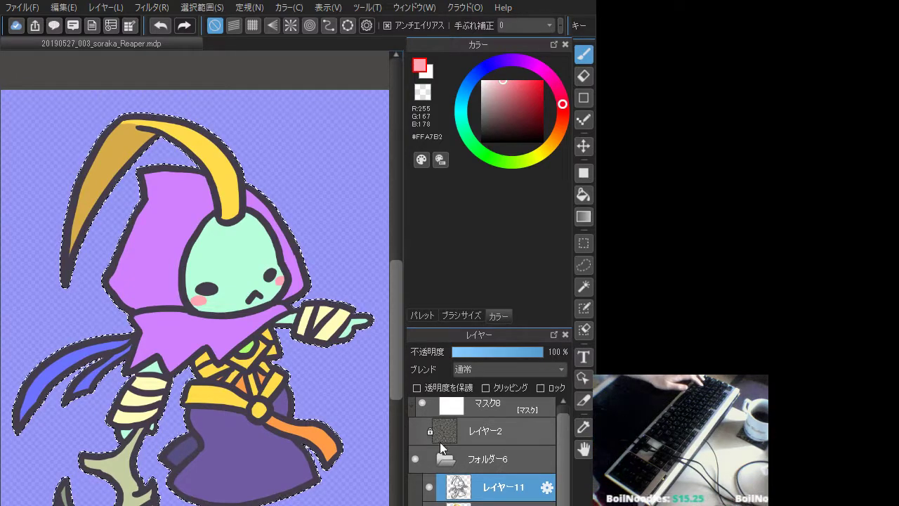
left_click(482, 411)
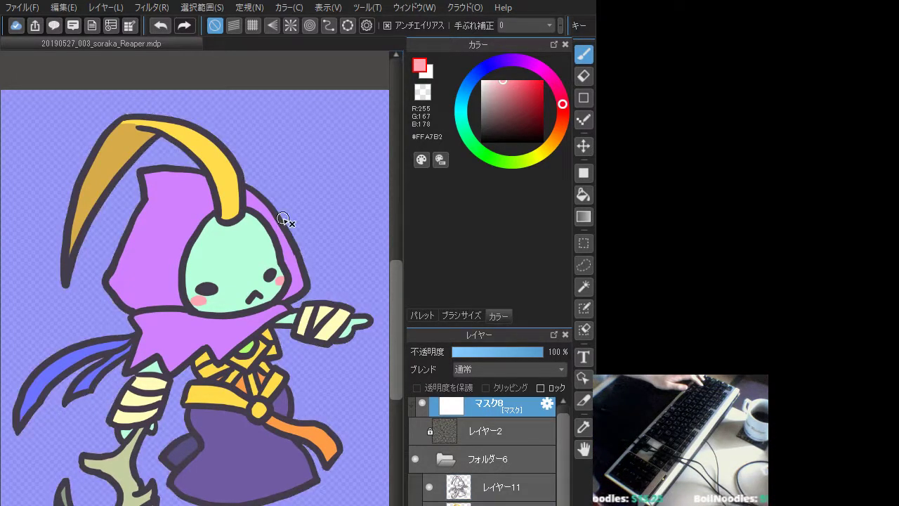
left_click(213, 7)
left_click(258, 73)
key("ctrl+minus")
key("ctrl+minus")
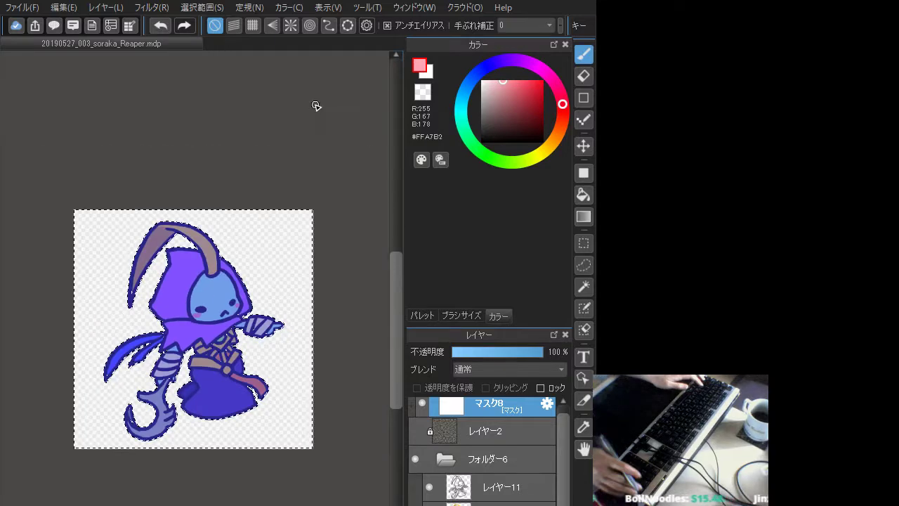
Fill the selected area around the character with black #000000 on mask マスク8
left_click(583, 173)
left_click_drag(514, 133, 426, 184)
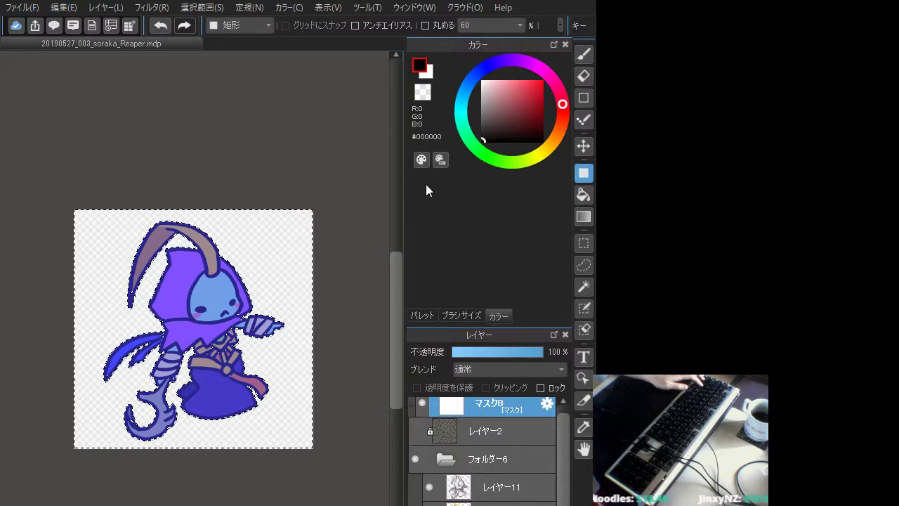
left_click_drag(37, 196, 351, 488)
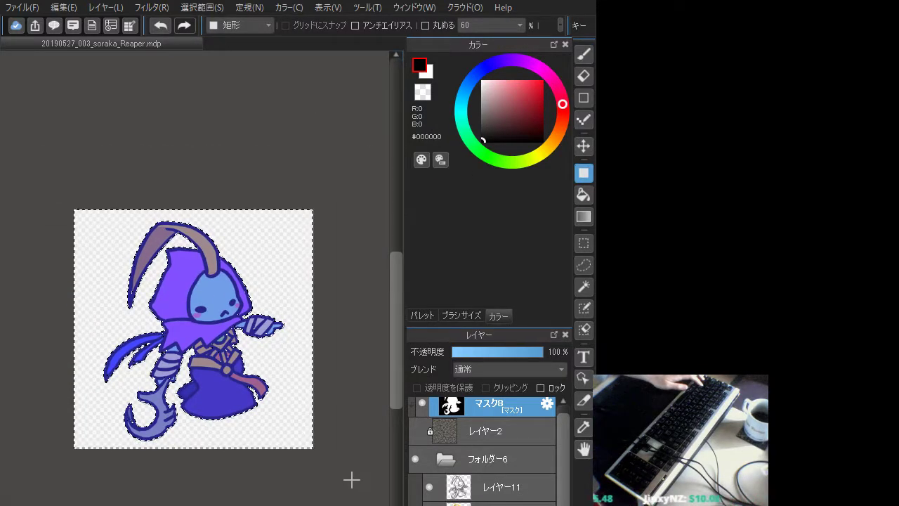
Preview the texture layer レイヤー2 over the figure, clear the selection and hide the texture again
left_click(417, 430)
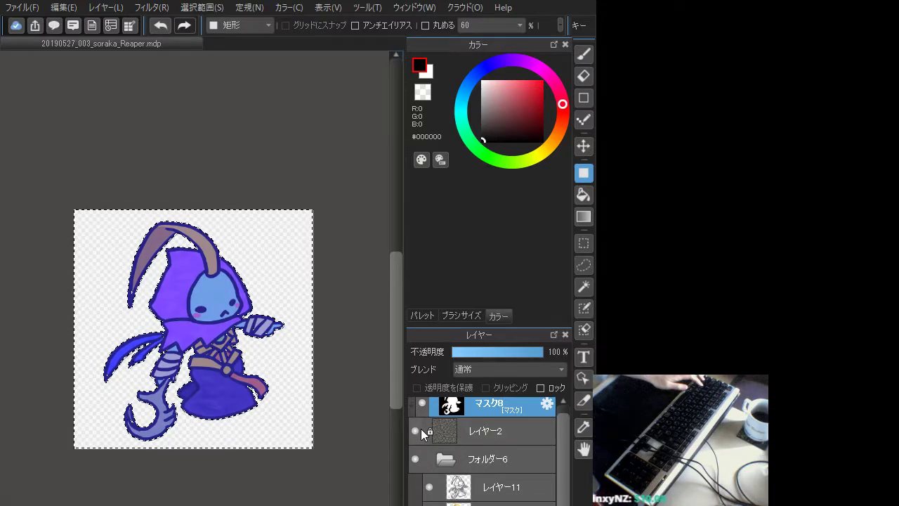
key("ctrl+d")
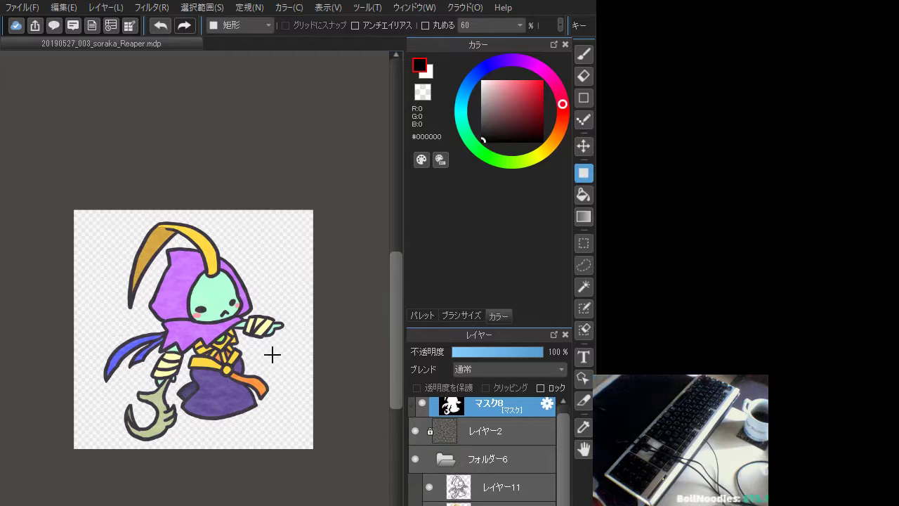
left_click(416, 433)
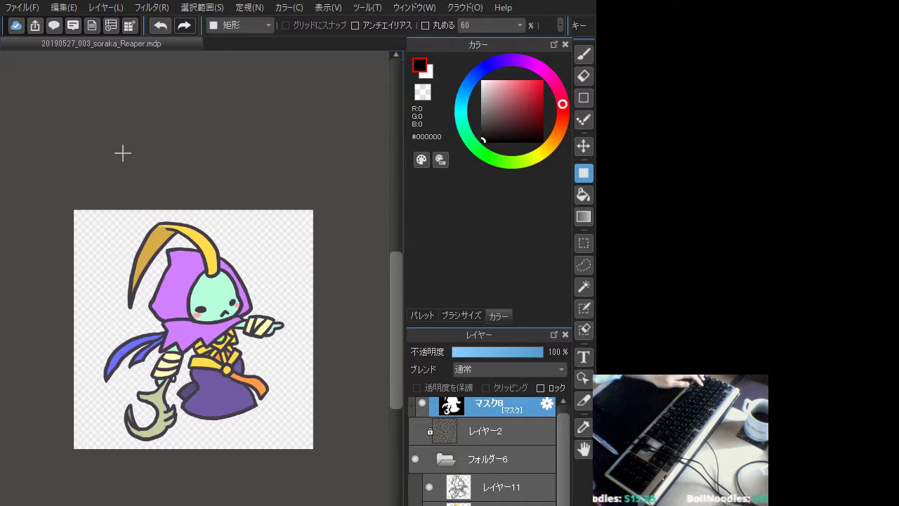
left_click(33, 8)
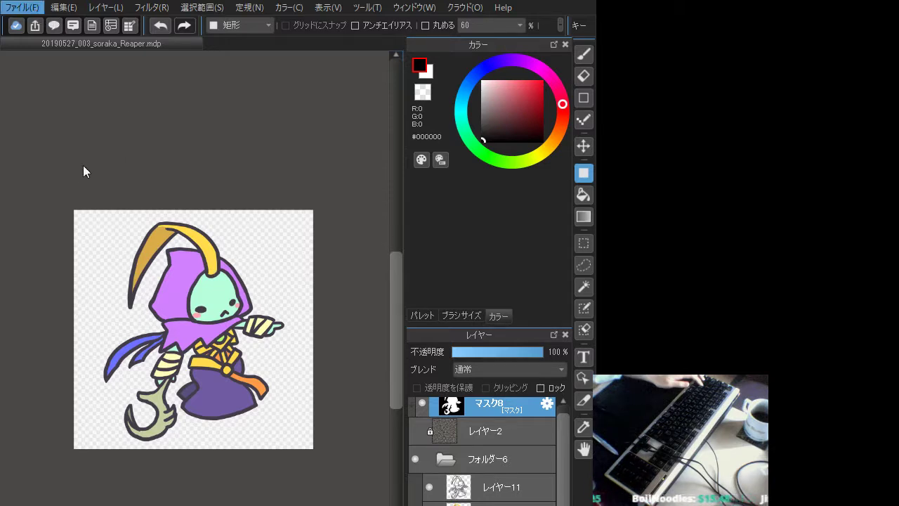
key("alt")
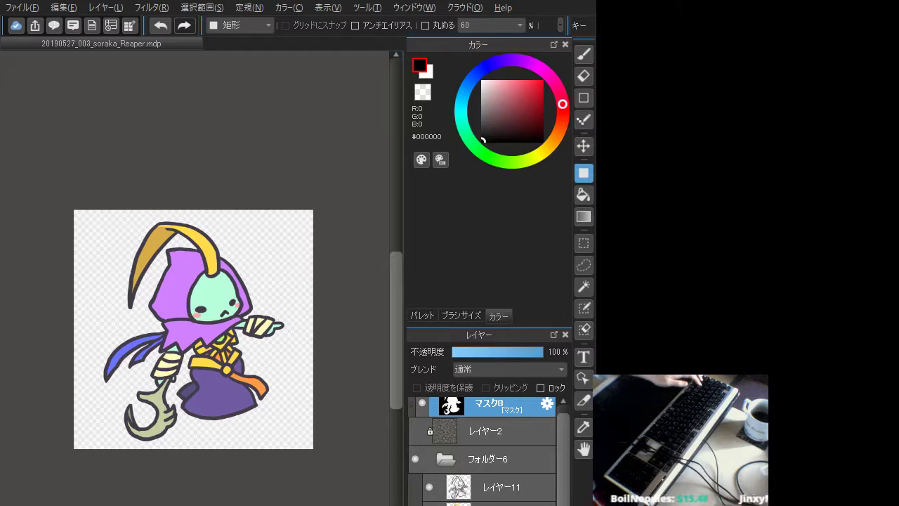
left_click(30, 7)
left_click(80, 198)
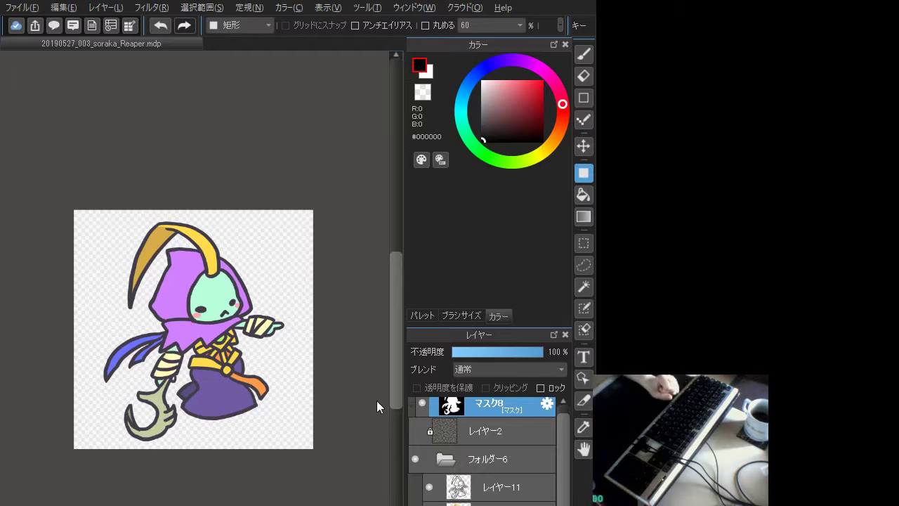
Erase the reaper artwork from レイヤー11 and the layers below it in 20190527_005_soraka_OrderOfTheBanana.mdp, and restore the plain white canvas
left_click(399, 403)
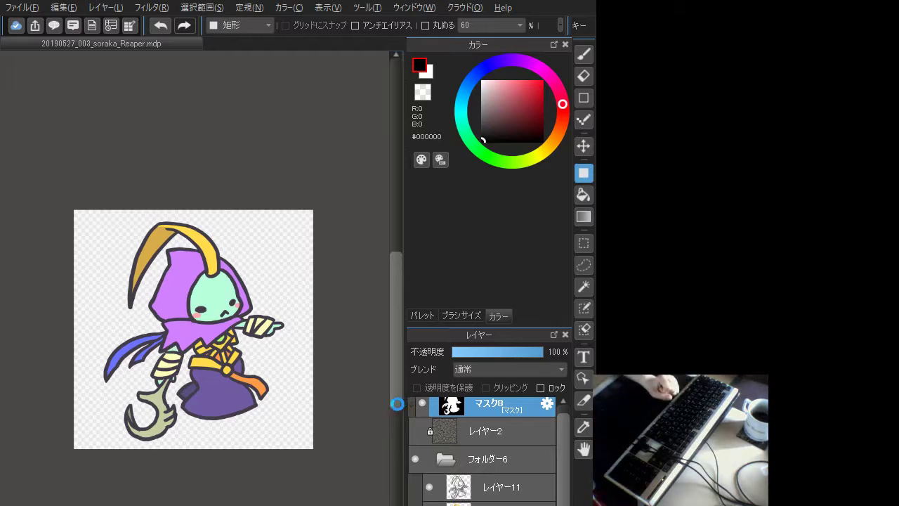
left_click(475, 486)
key("Delete")
left_click(475, 503)
key("Delete")
left_click(474, 505)
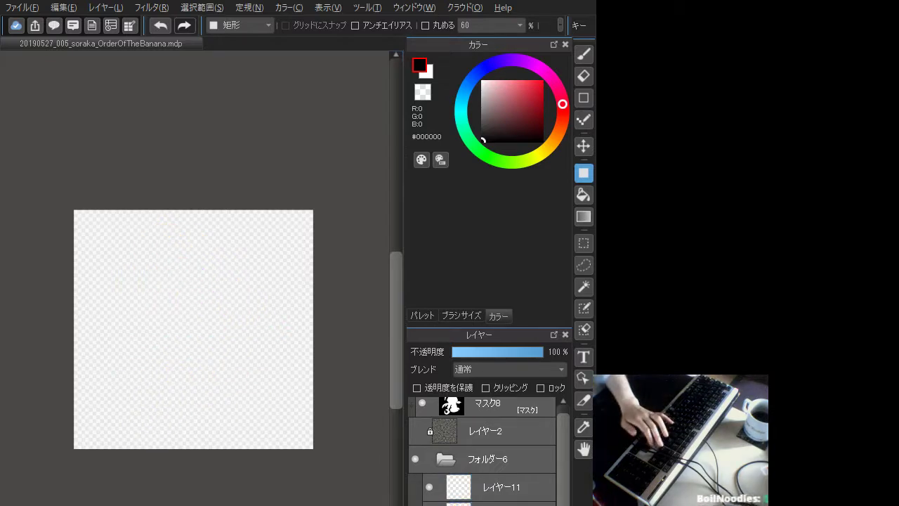
key("Delete")
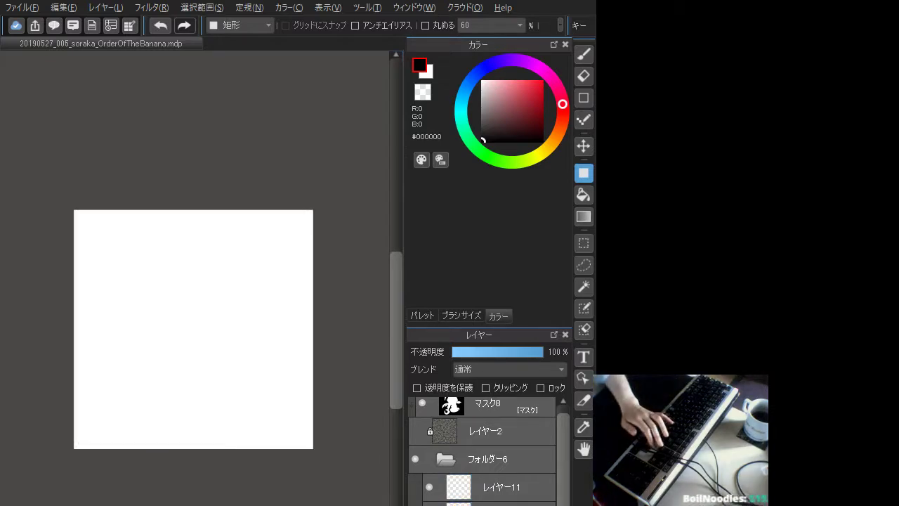
Lock the white background layer and clear the old silhouette from mask マスク8 so it is fully white
left_click(540, 388)
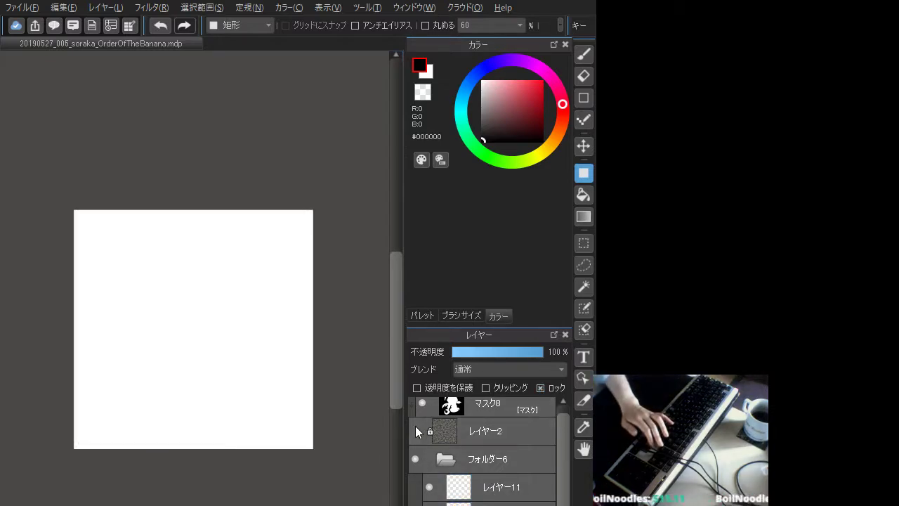
left_click(479, 408)
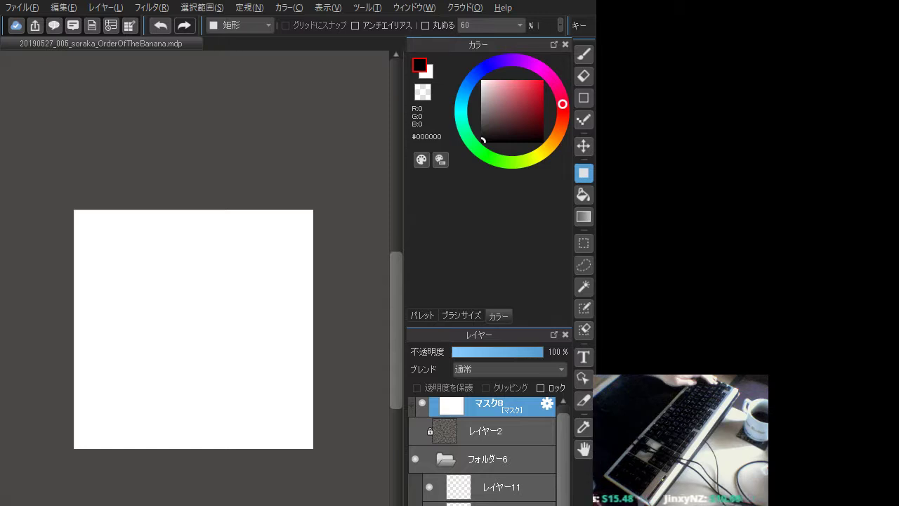
scroll(247, 345, "up", 5)
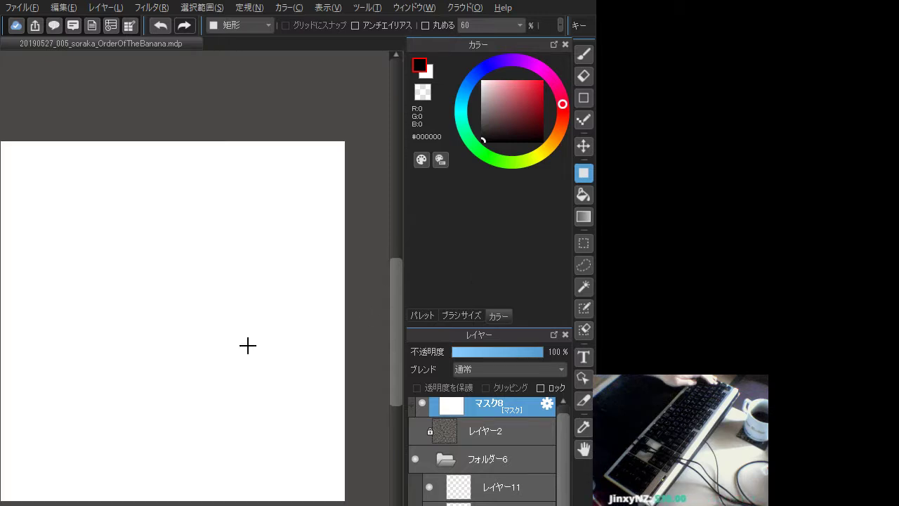